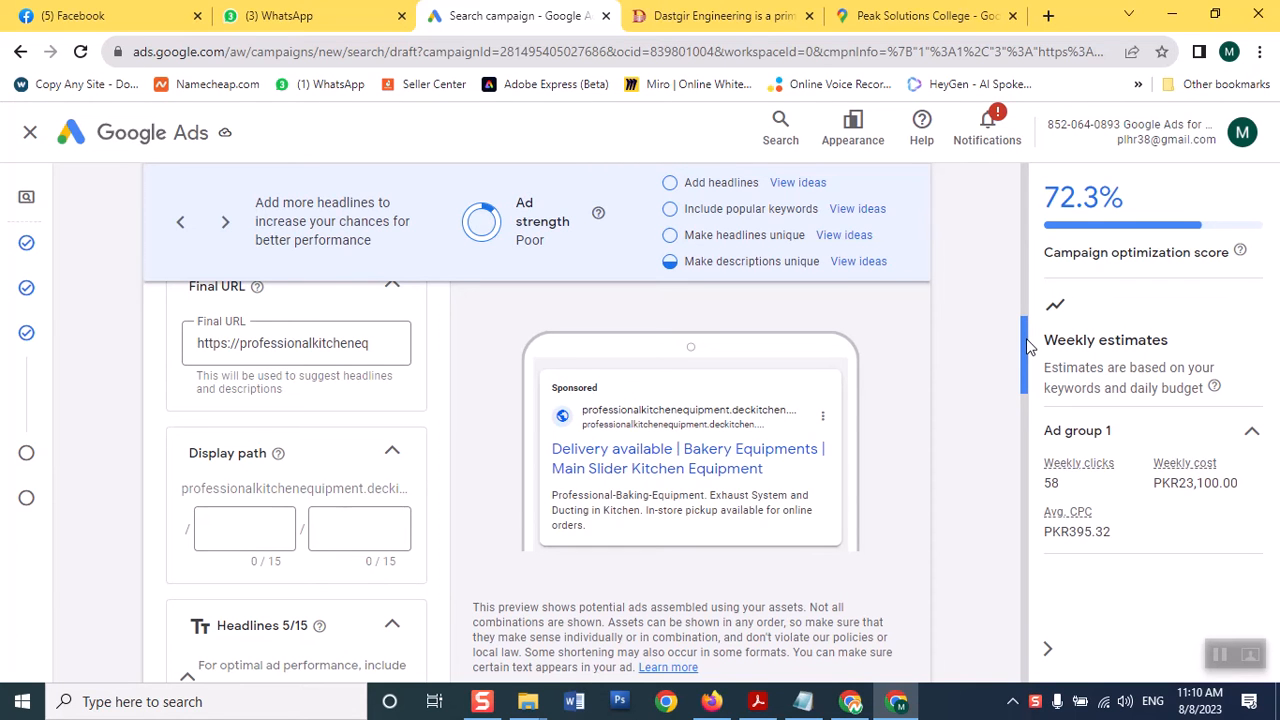
Scroll down and highlight the optimization score and weekly estimates text
drag(1027, 341, 1003, 382)
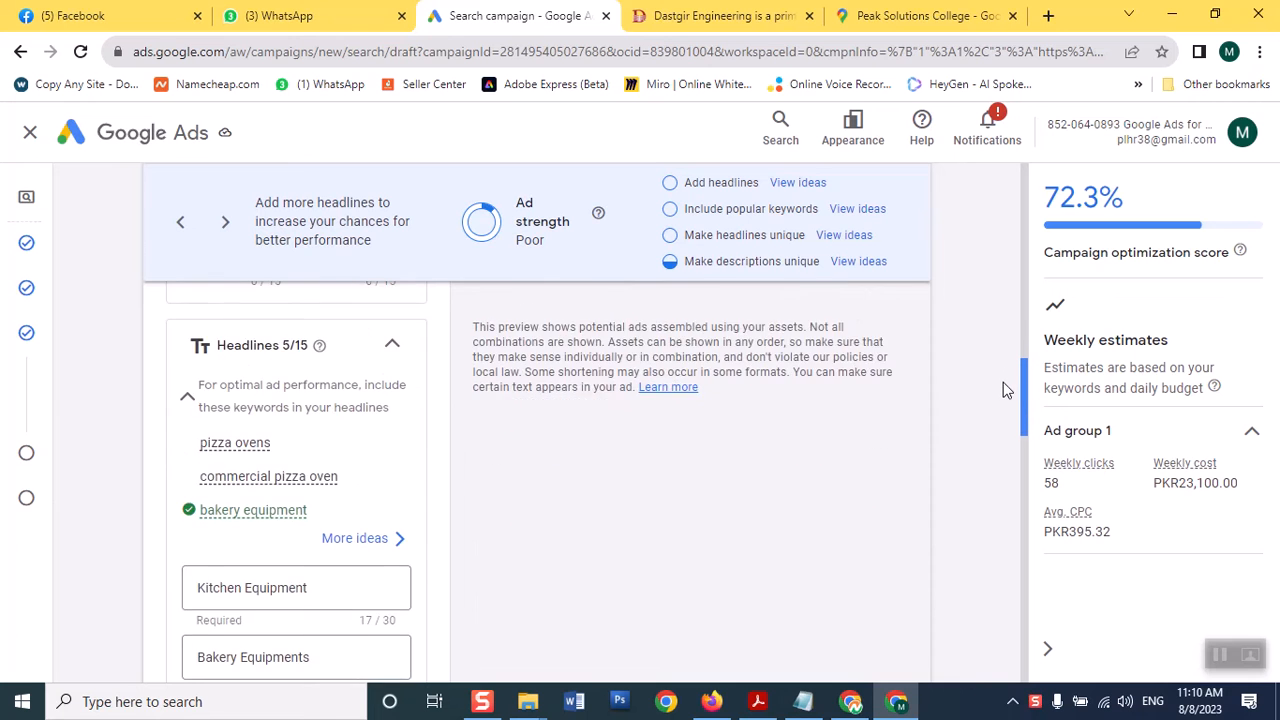
scroll(1003, 393, down, 1)
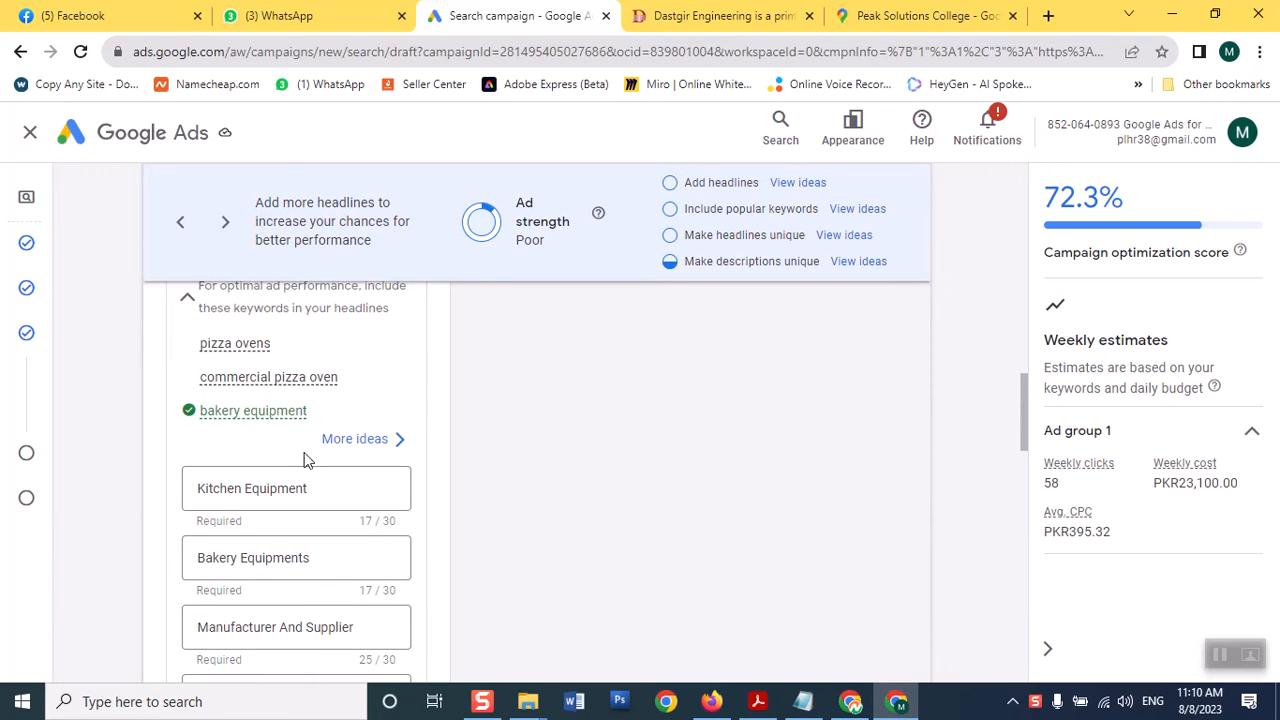
mouse_move(1030, 420)
mouse_down()
mouse_move(1022, 397)
mouse_move(1022, 420)
mouse_up()
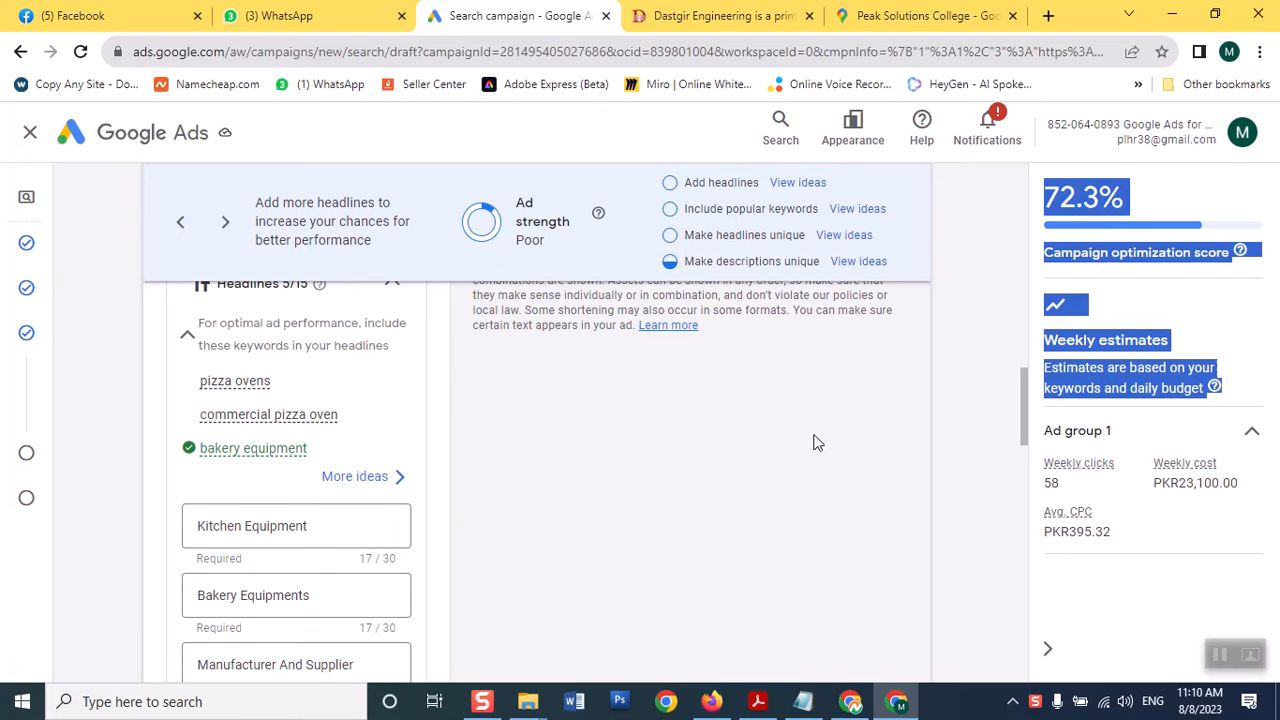
drag(1025, 402, 1023, 452)
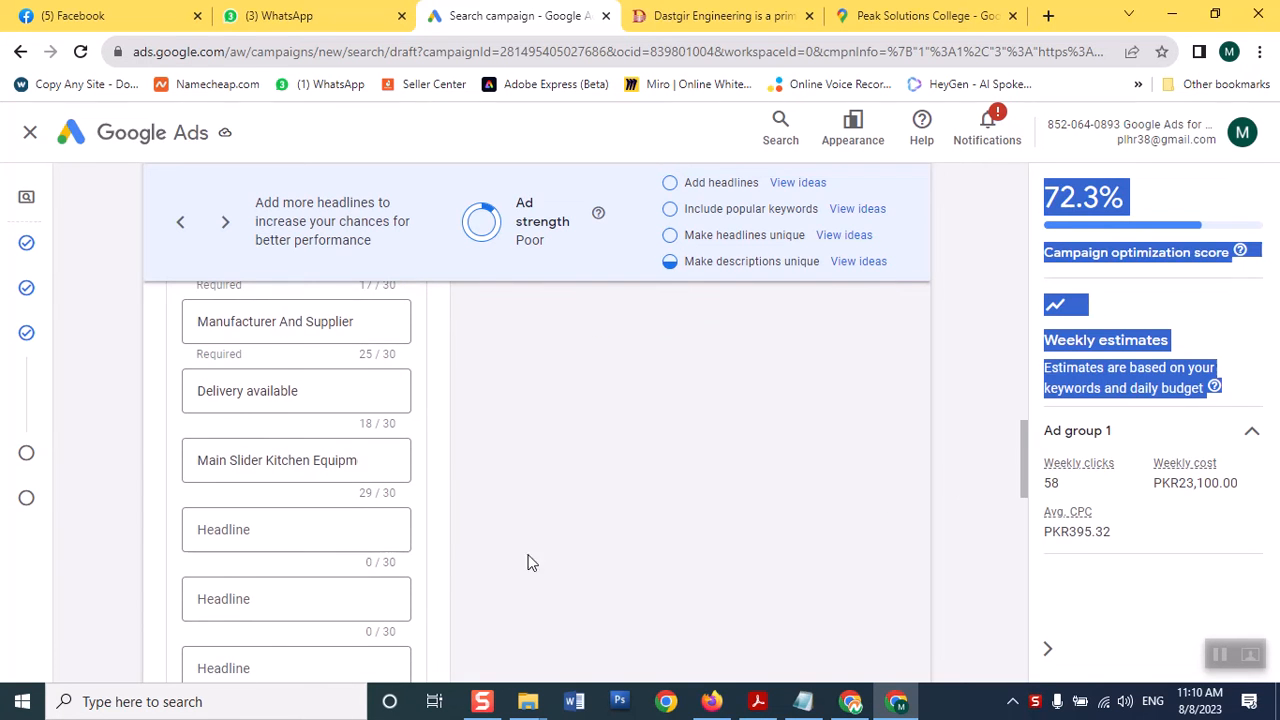
Add 'commercial kitchen equipment' as the fourth headline and bring up headline suggestions
click(294, 531)
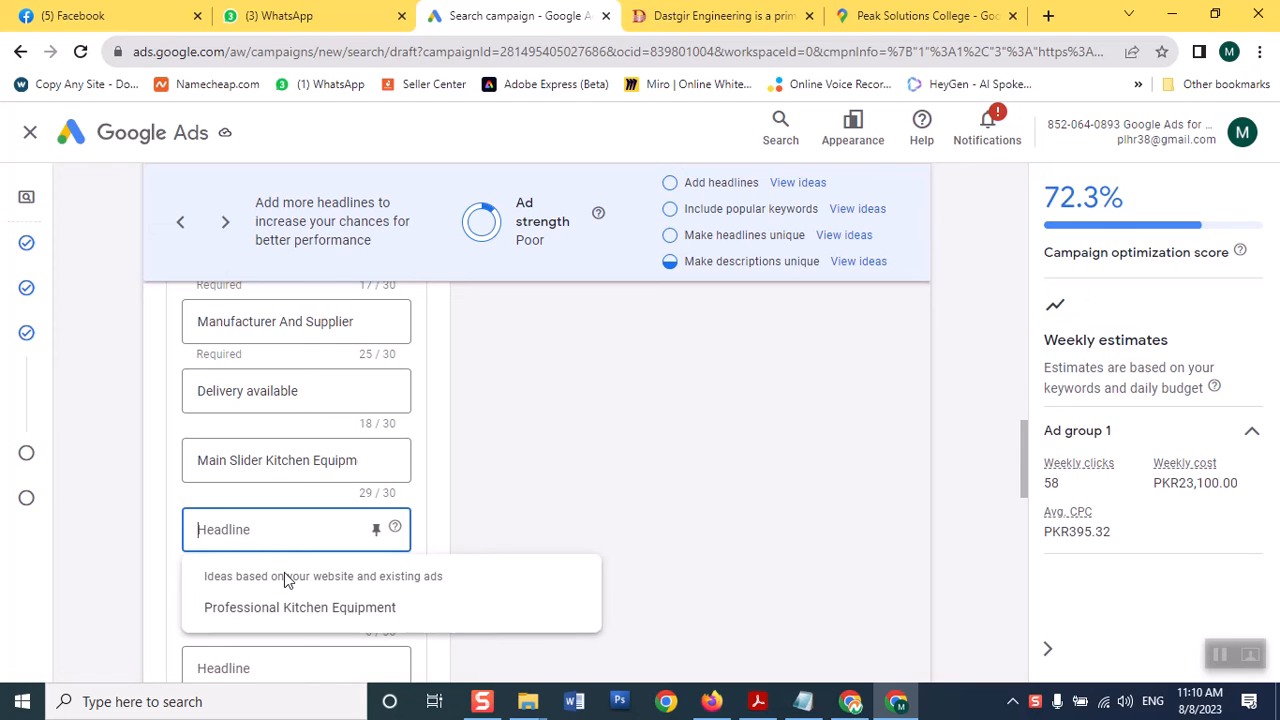
text(commerca)
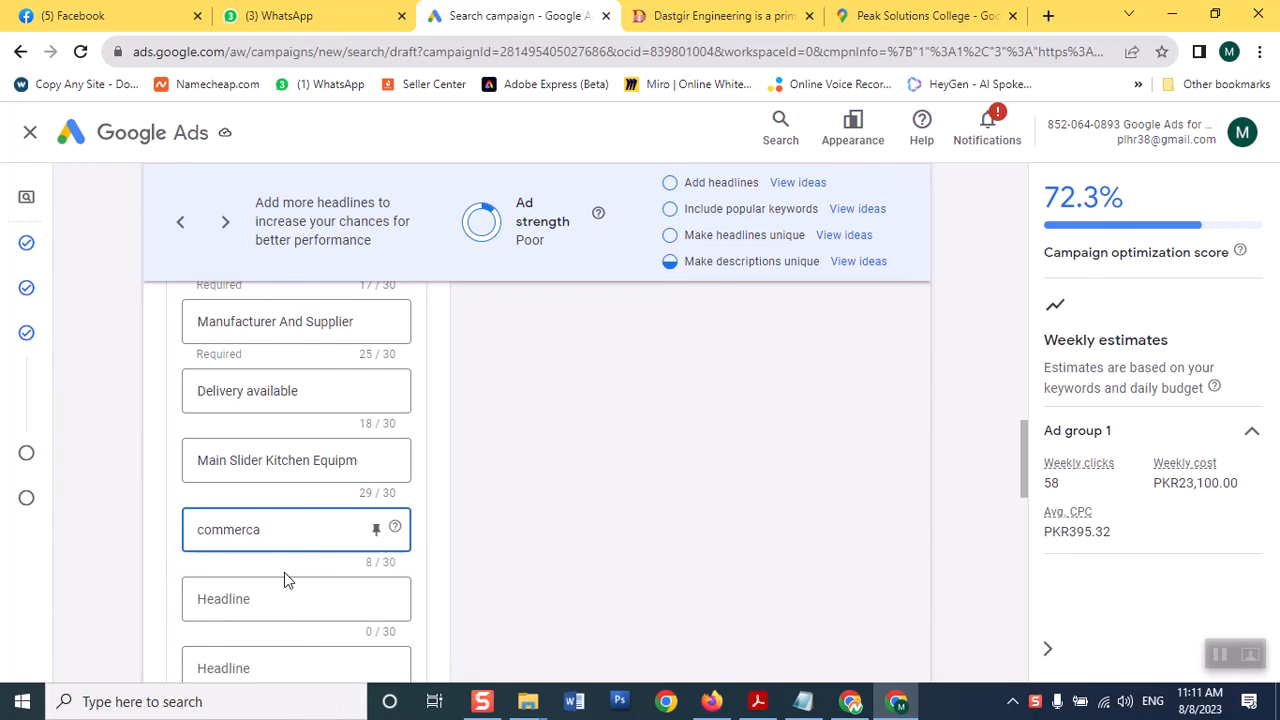
key(BackSpace)
text(i)
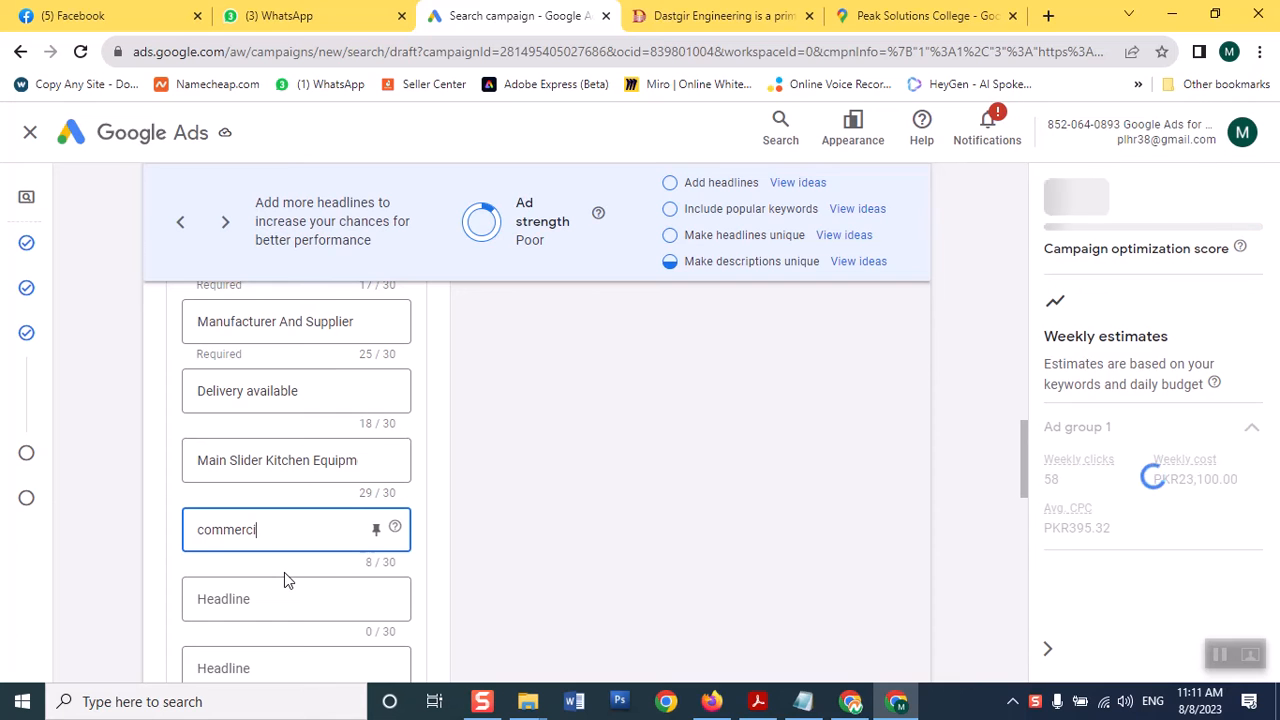
text(al kitchen )
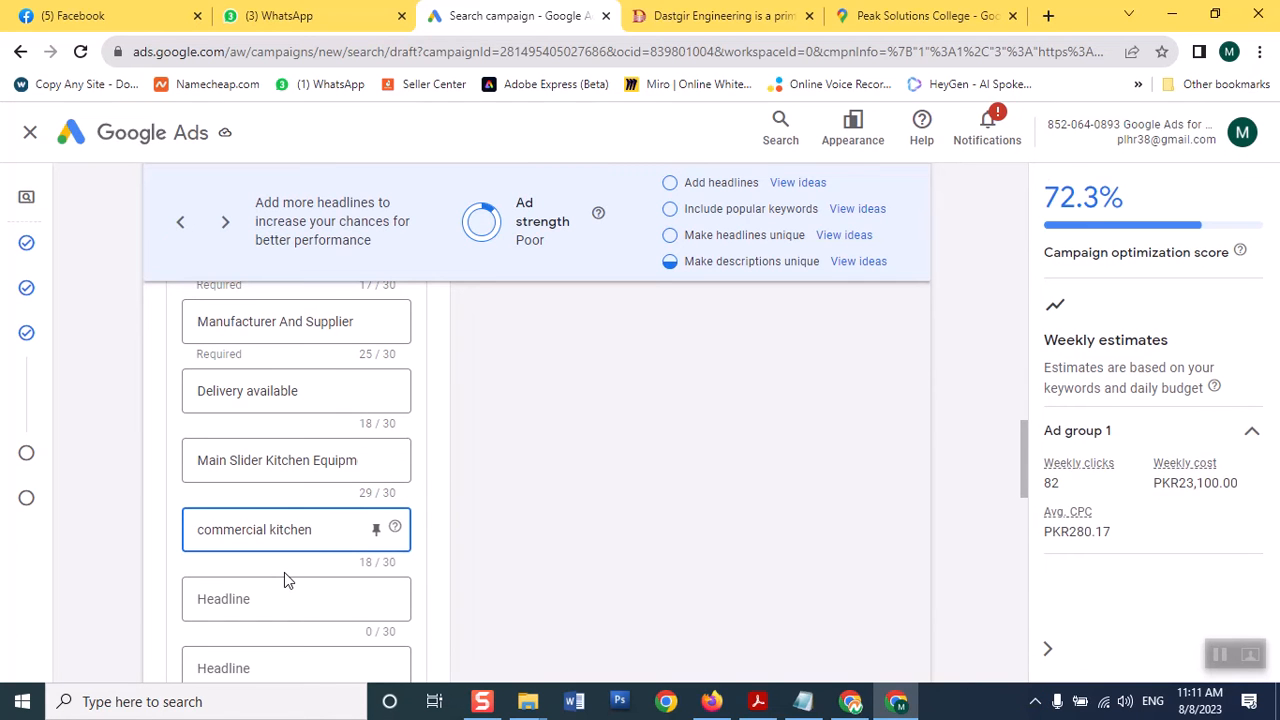
text(equipment)
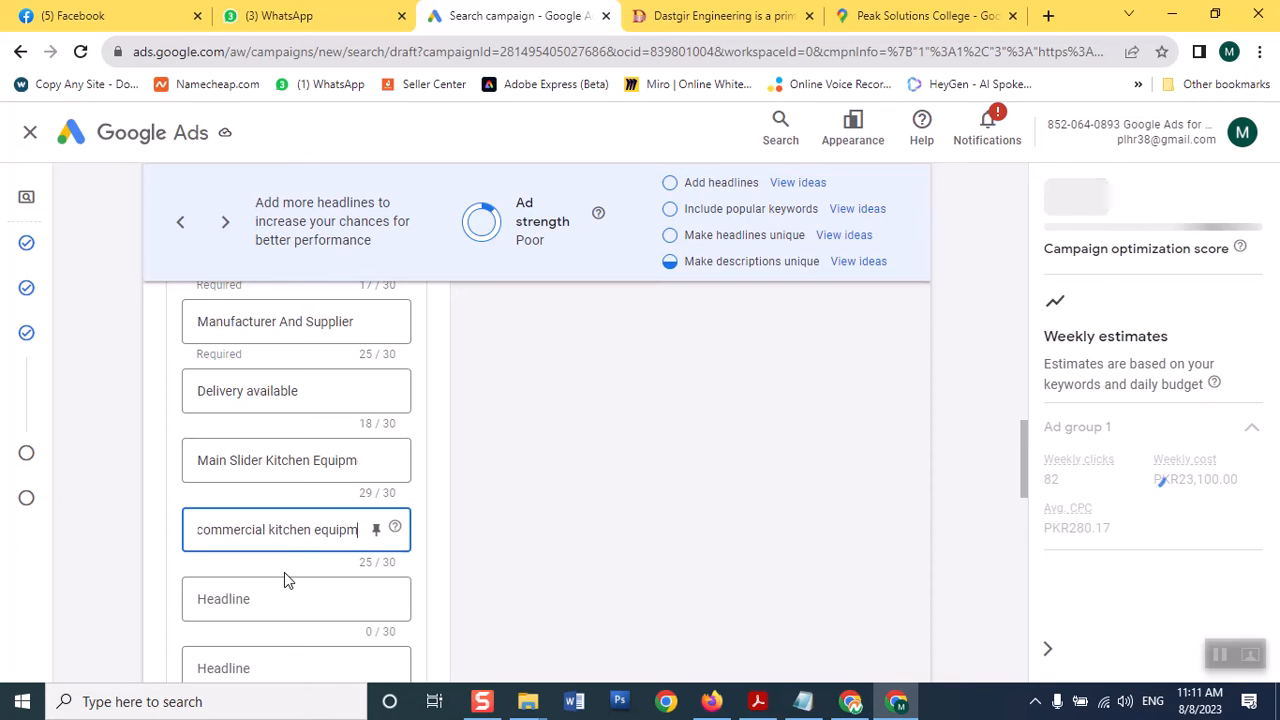
click(244, 598)
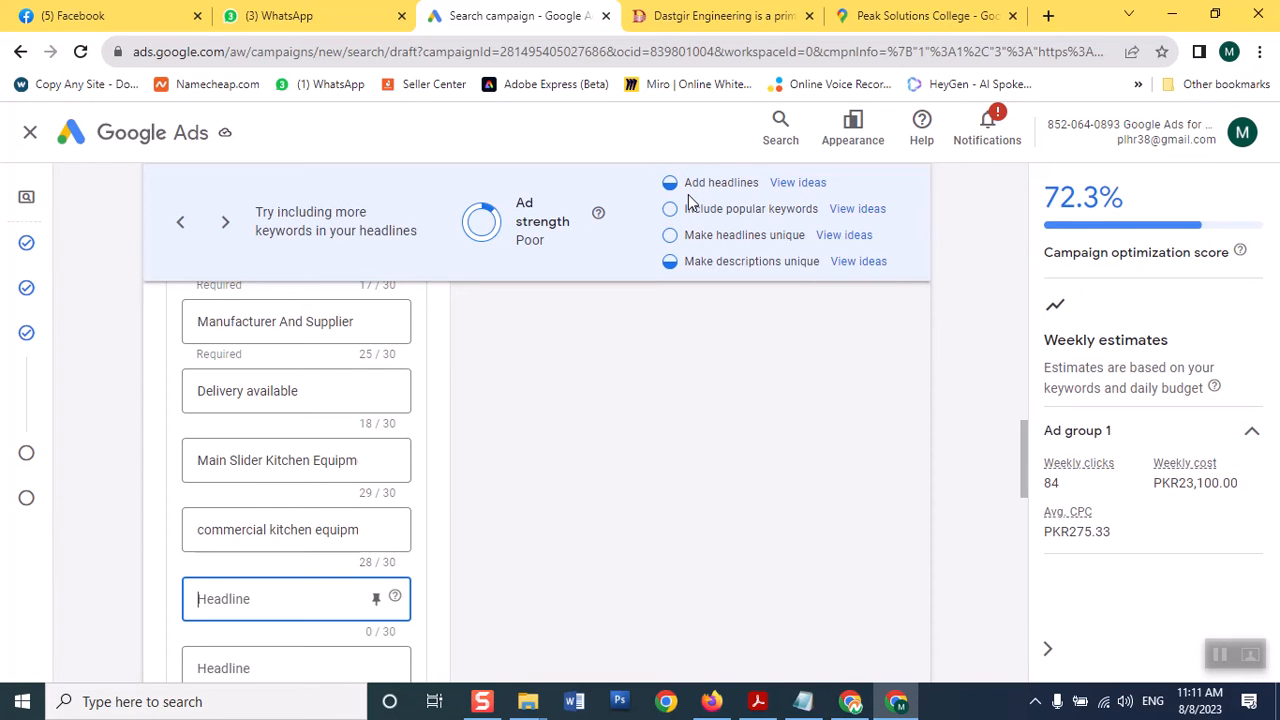
click(804, 186)
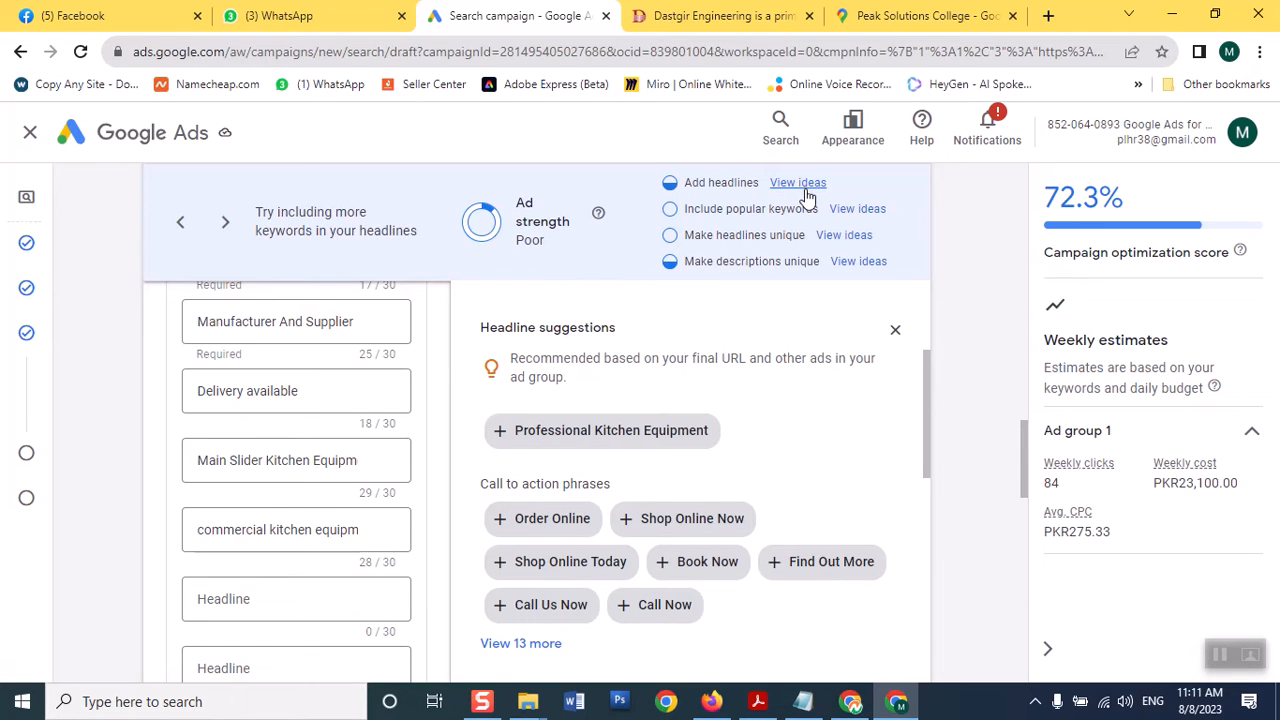
Add the suggested headlines 'Professional Kitchen Equipment' and 'Call Now'
click(260, 598)
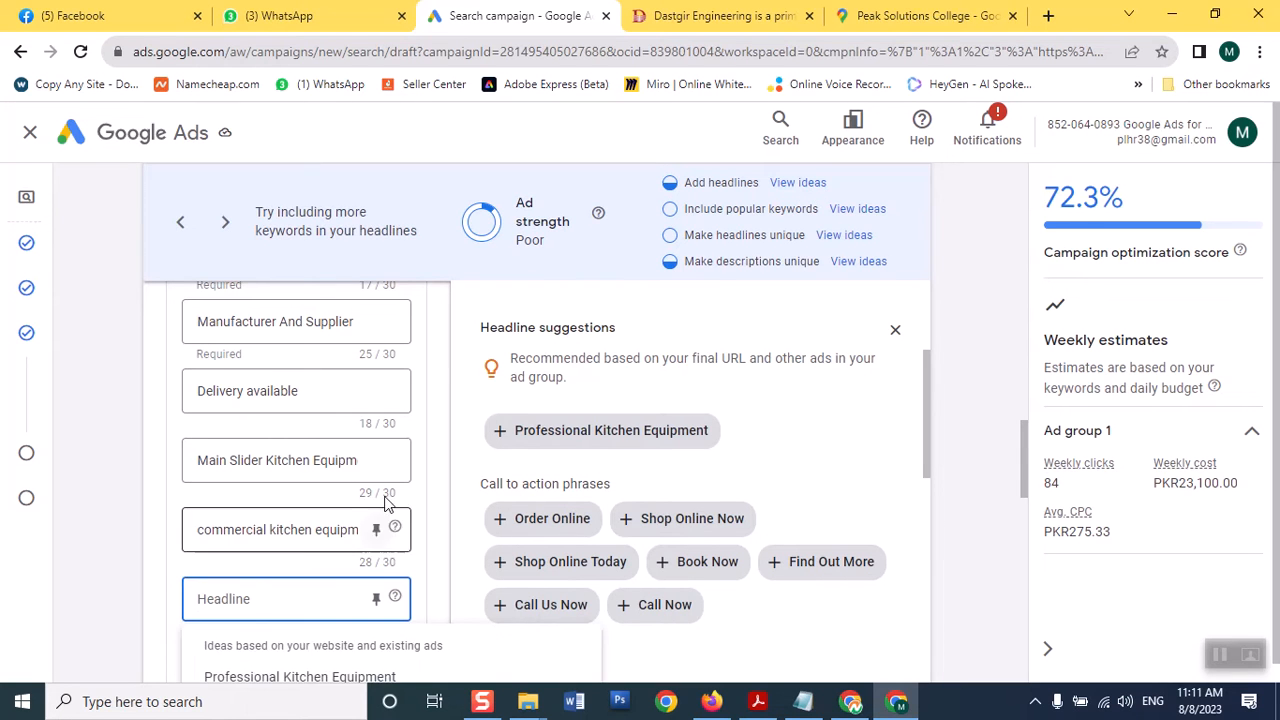
click(500, 431)
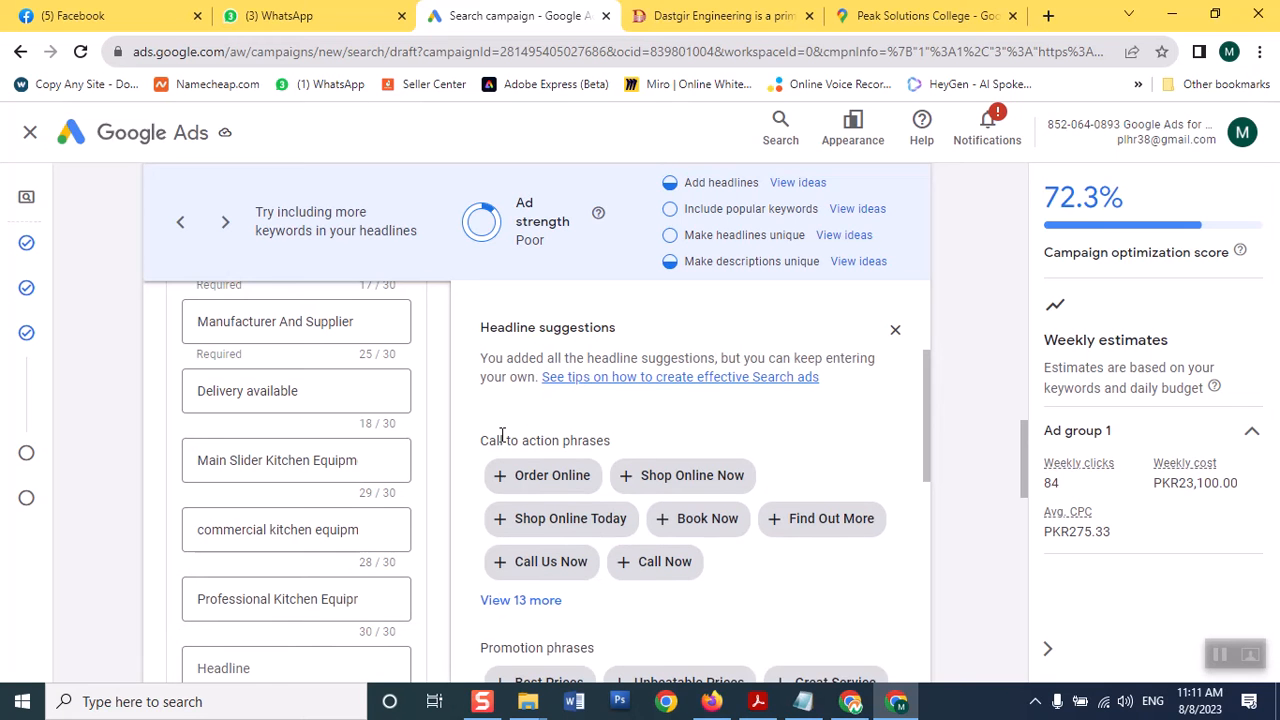
click(286, 668)
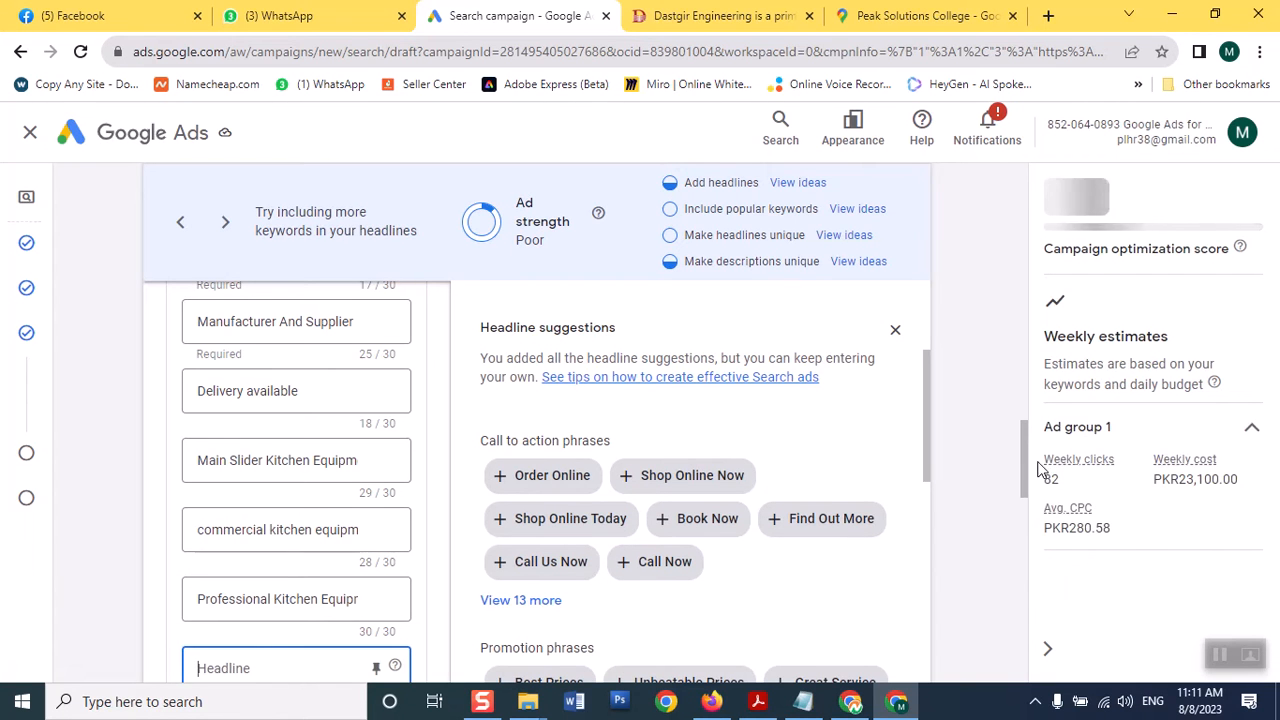
drag(1024, 475, 1022, 486)
click(630, 565)
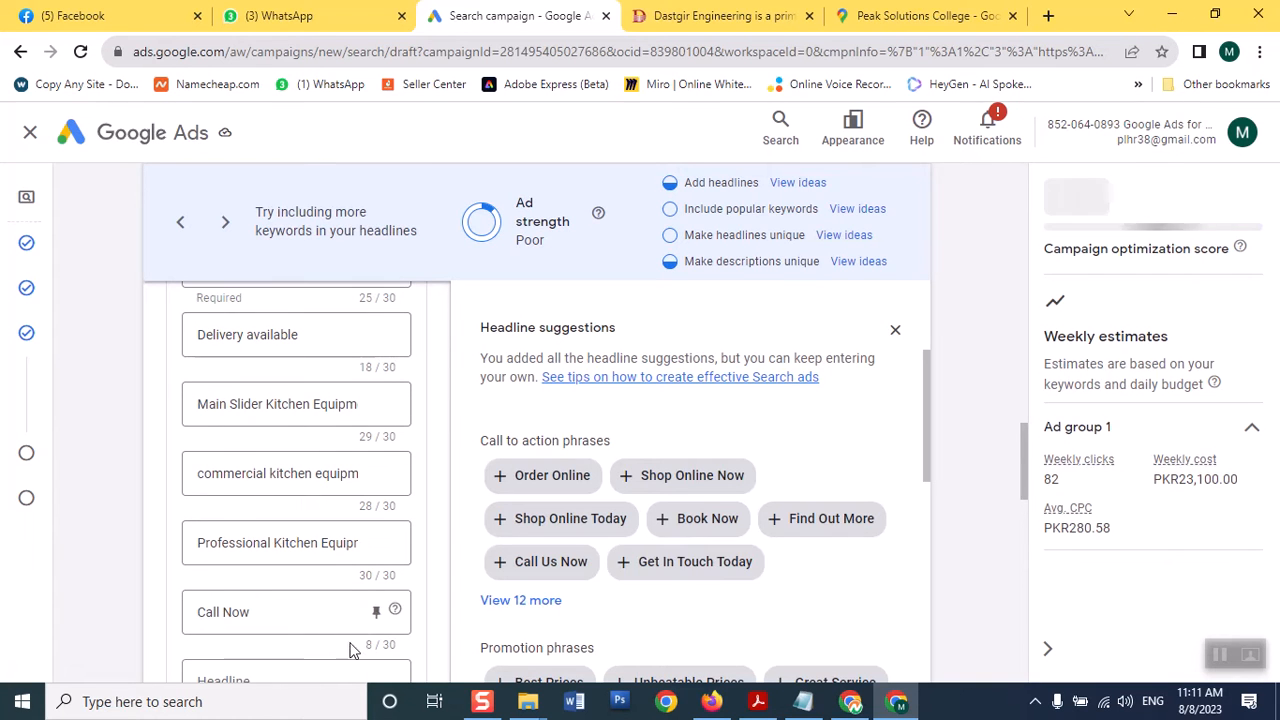
Enter 'ice cream machinery' as another headline and view top-keyword headline suggestions
click(252, 671)
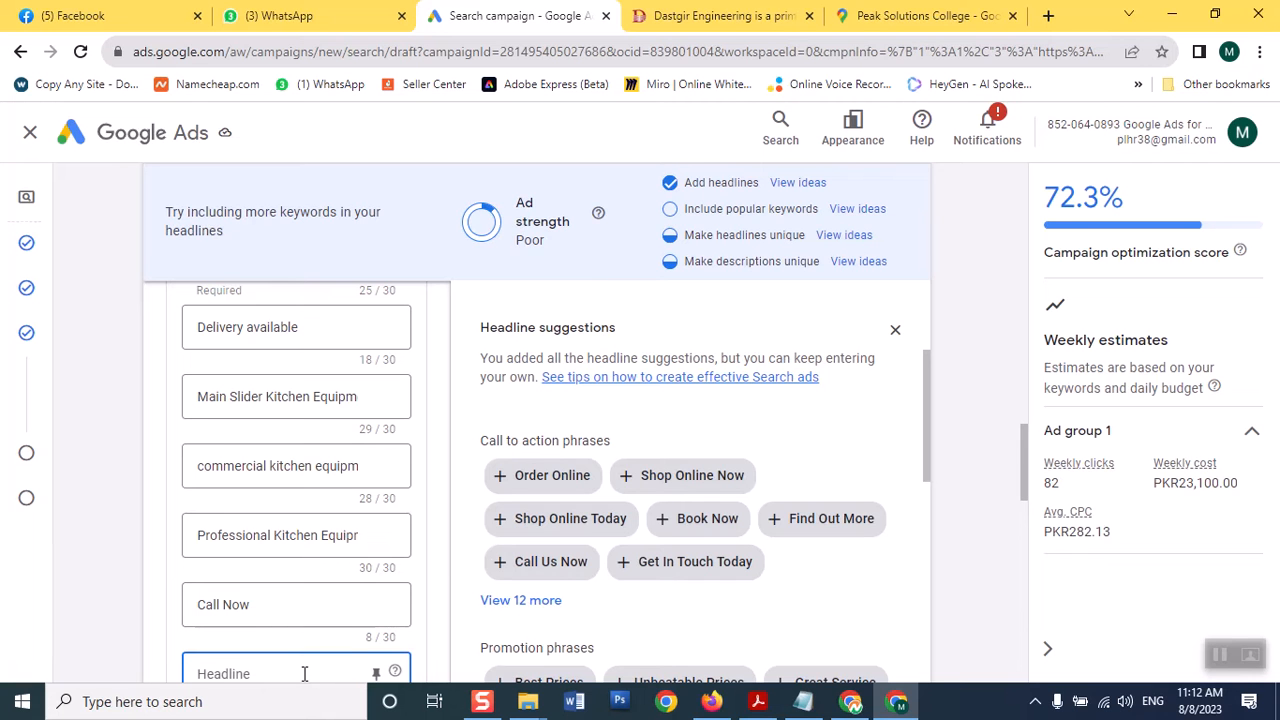
text(ice cream machinery)
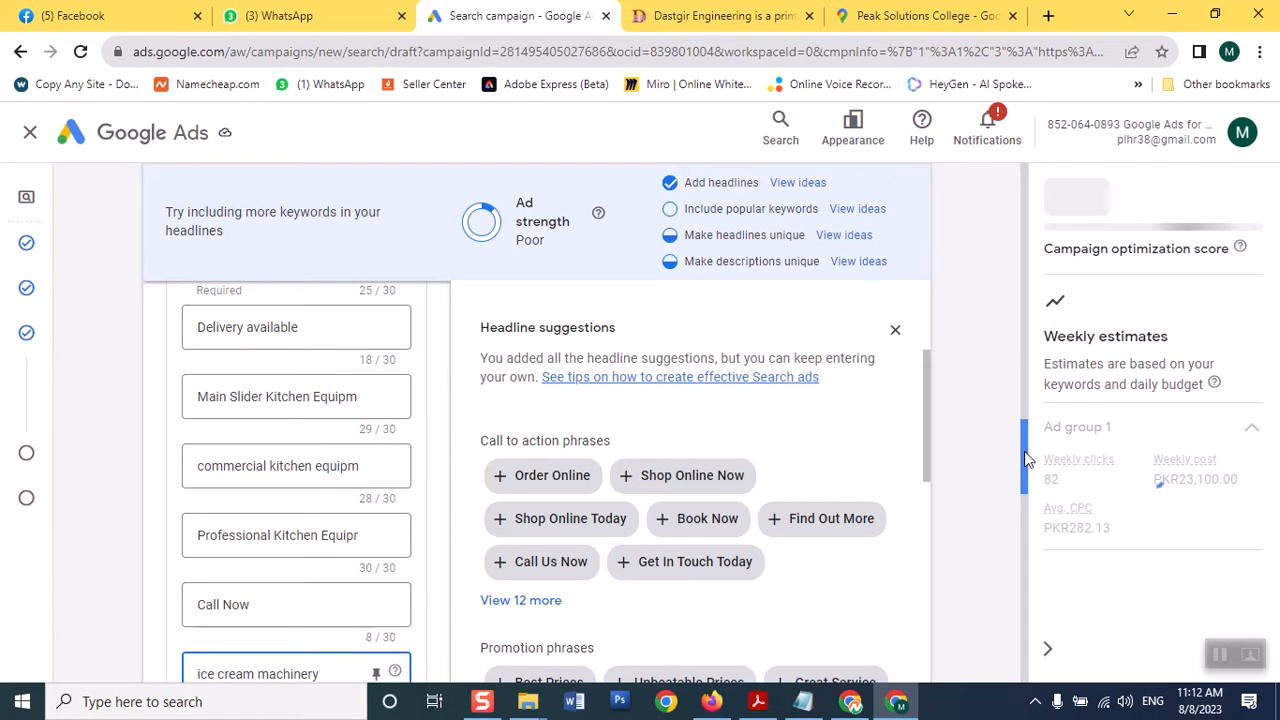
scroll(1018, 476, down, 2)
scroll(1018, 476, down, 1)
click(336, 497)
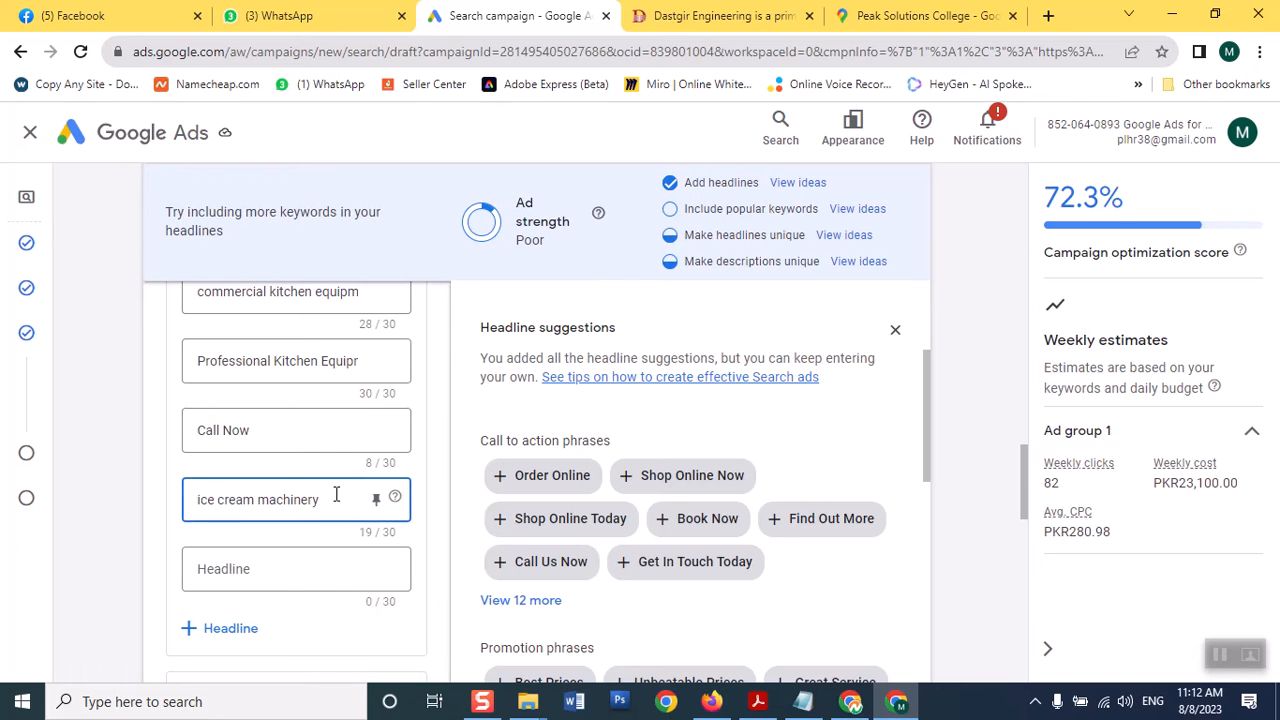
click(288, 584)
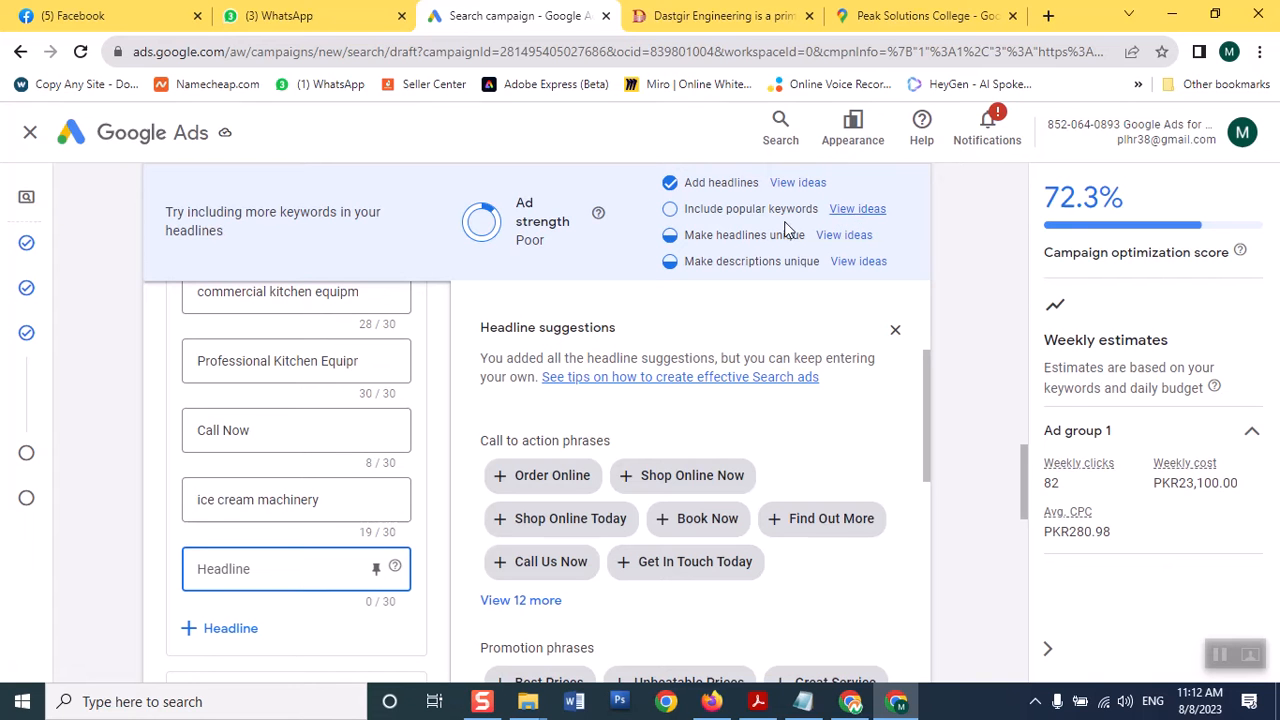
click(866, 210)
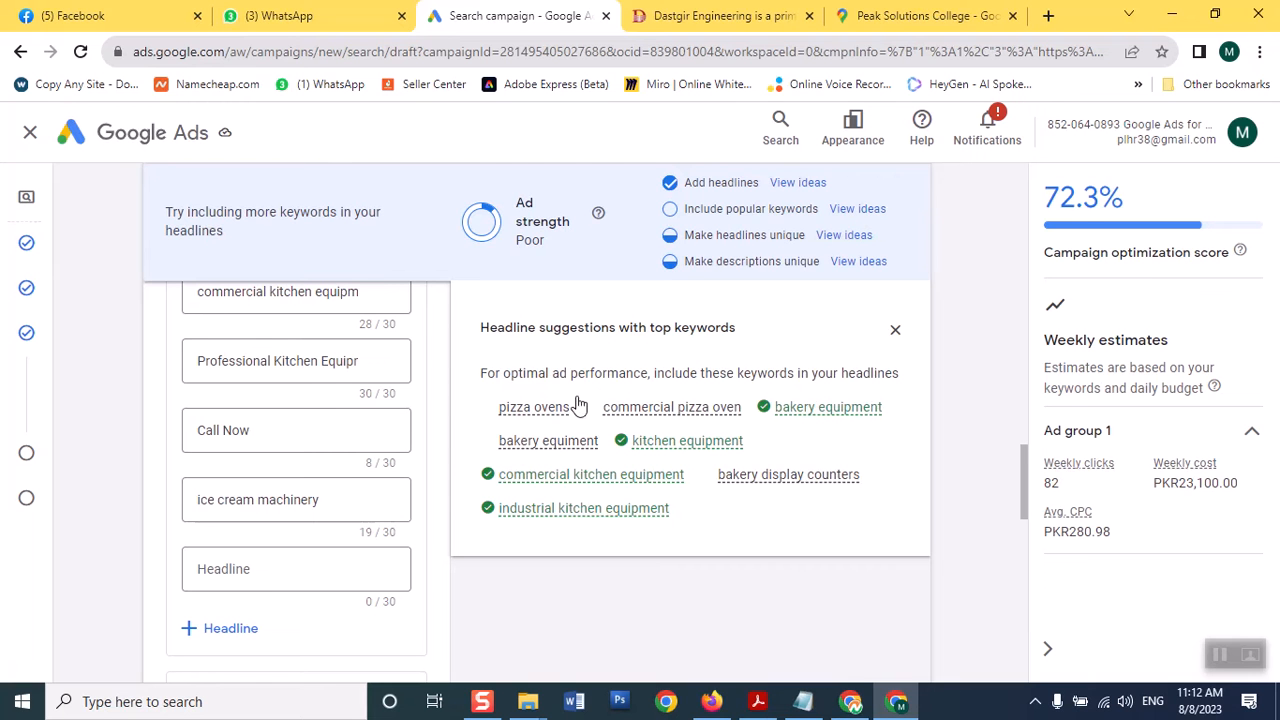
Add 'bakery equipment' as a headline, checking off that keyword suggestion; ad strength reads Average
mouse_move(669, 420)
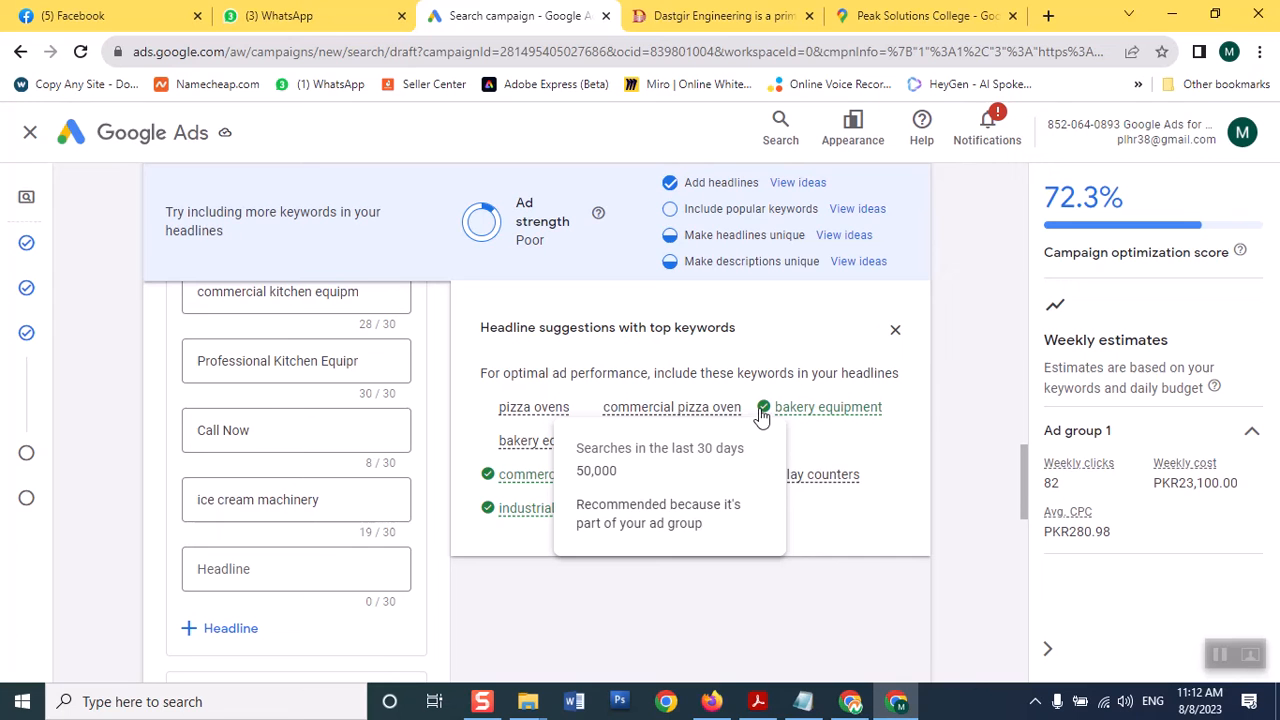
mouse_move(762, 415)
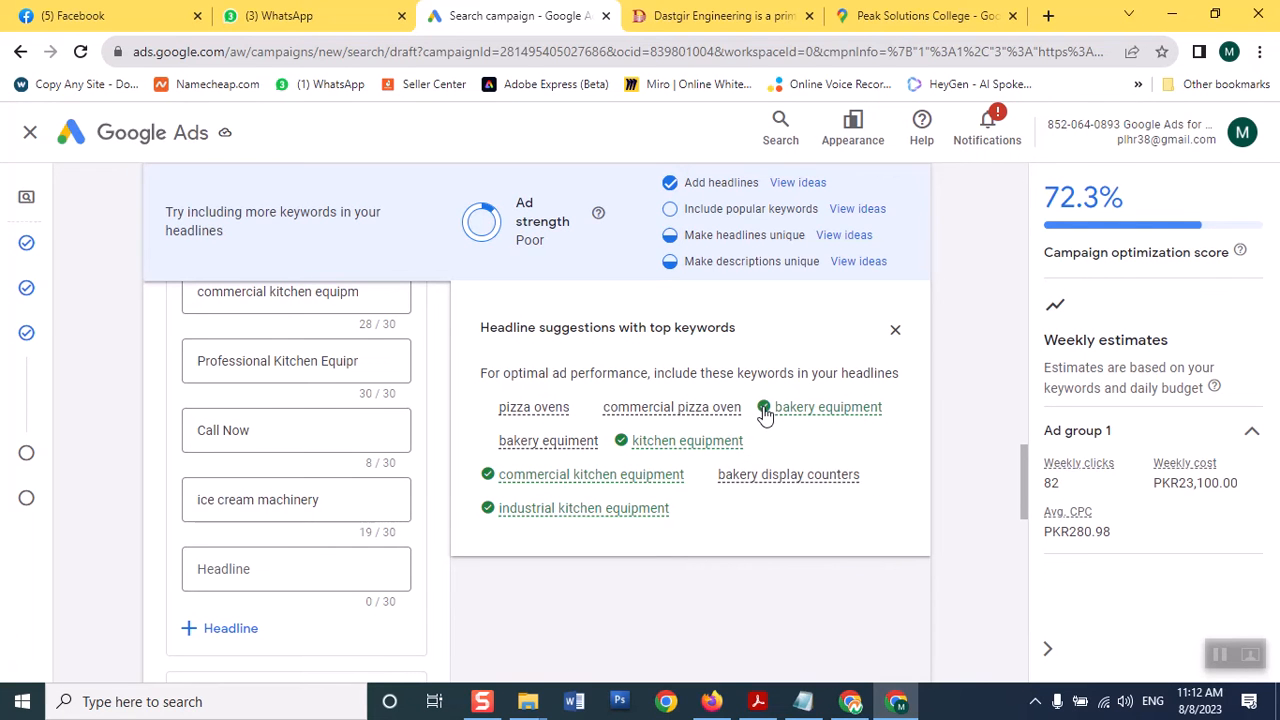
click(763, 410)
click(298, 569)
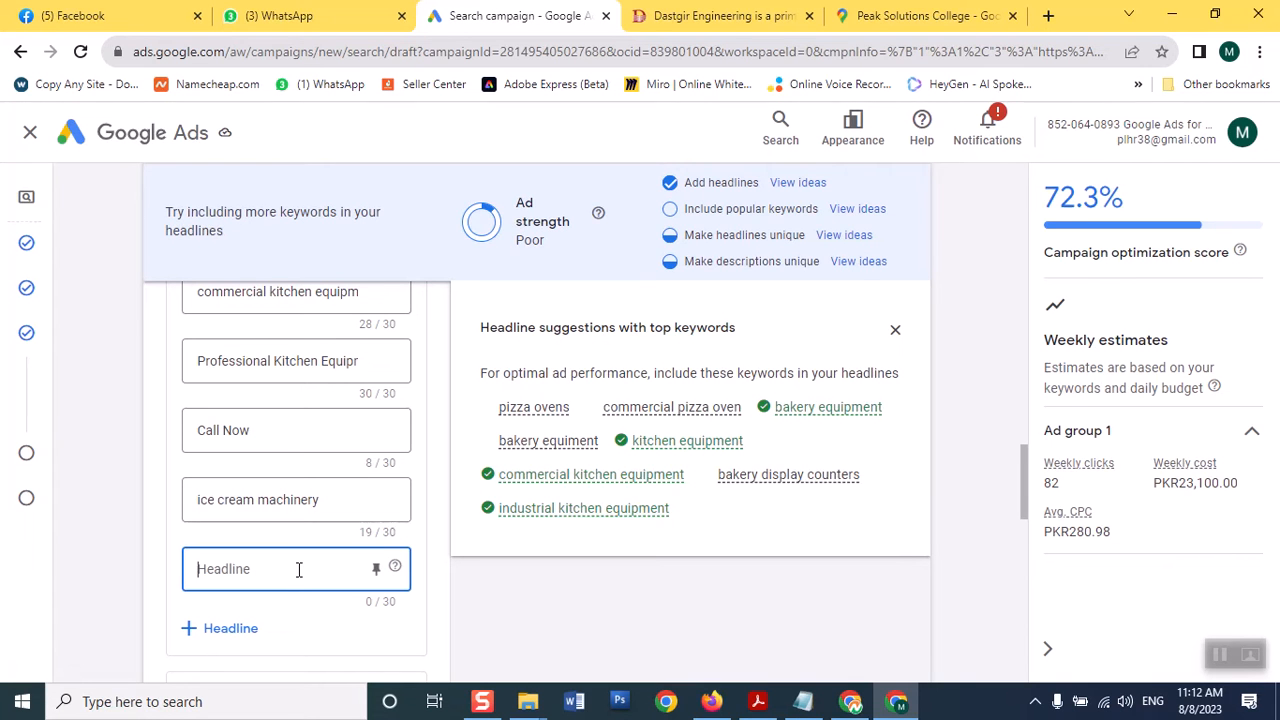
text(bakery)
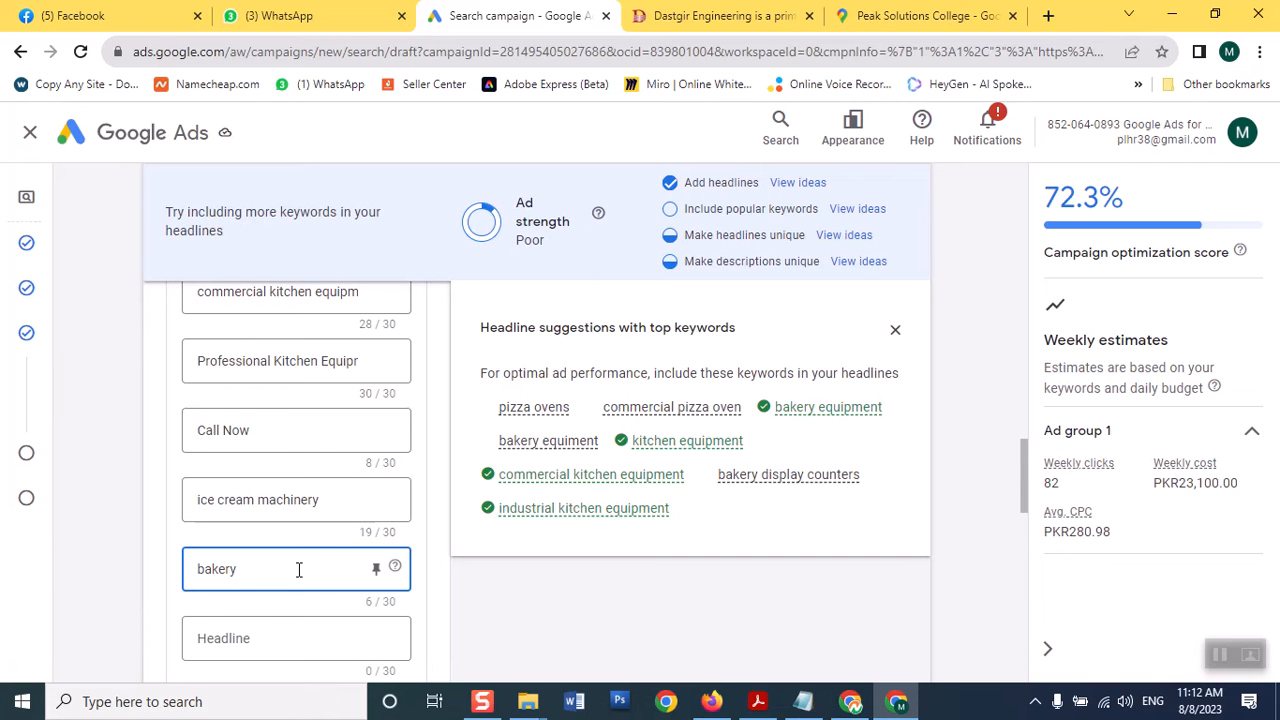
text( equ)
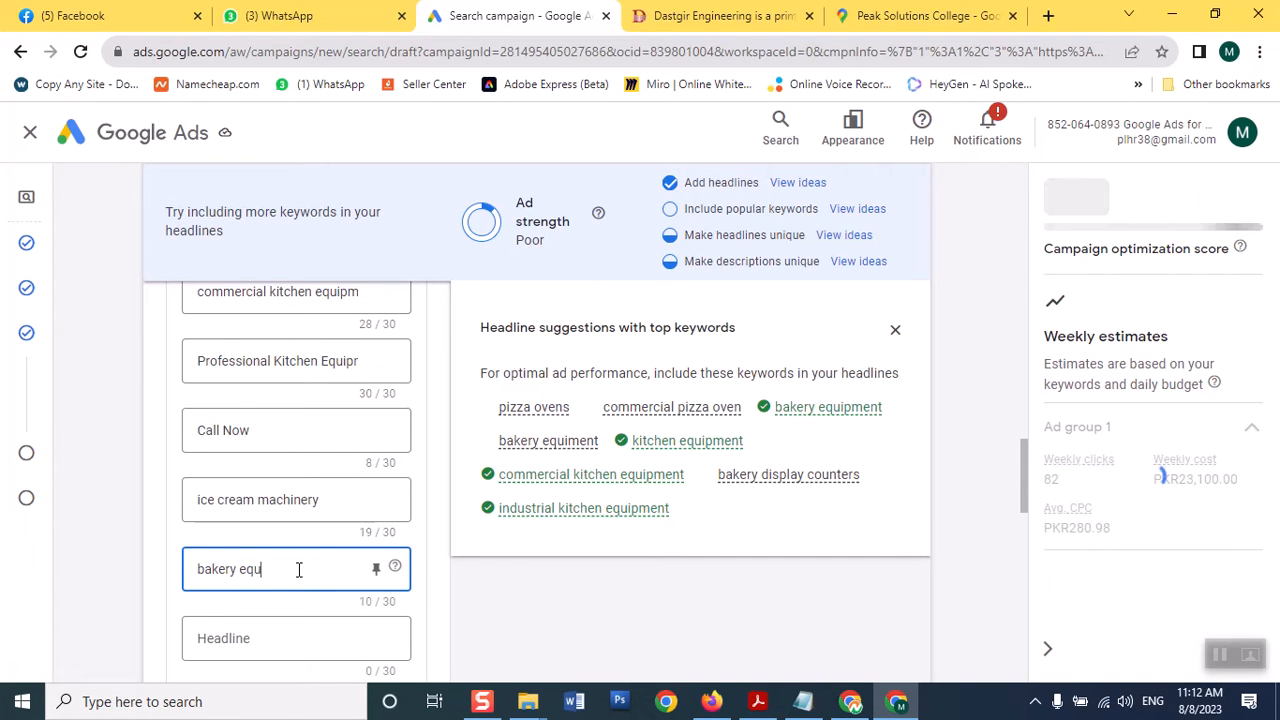
text(ipment)
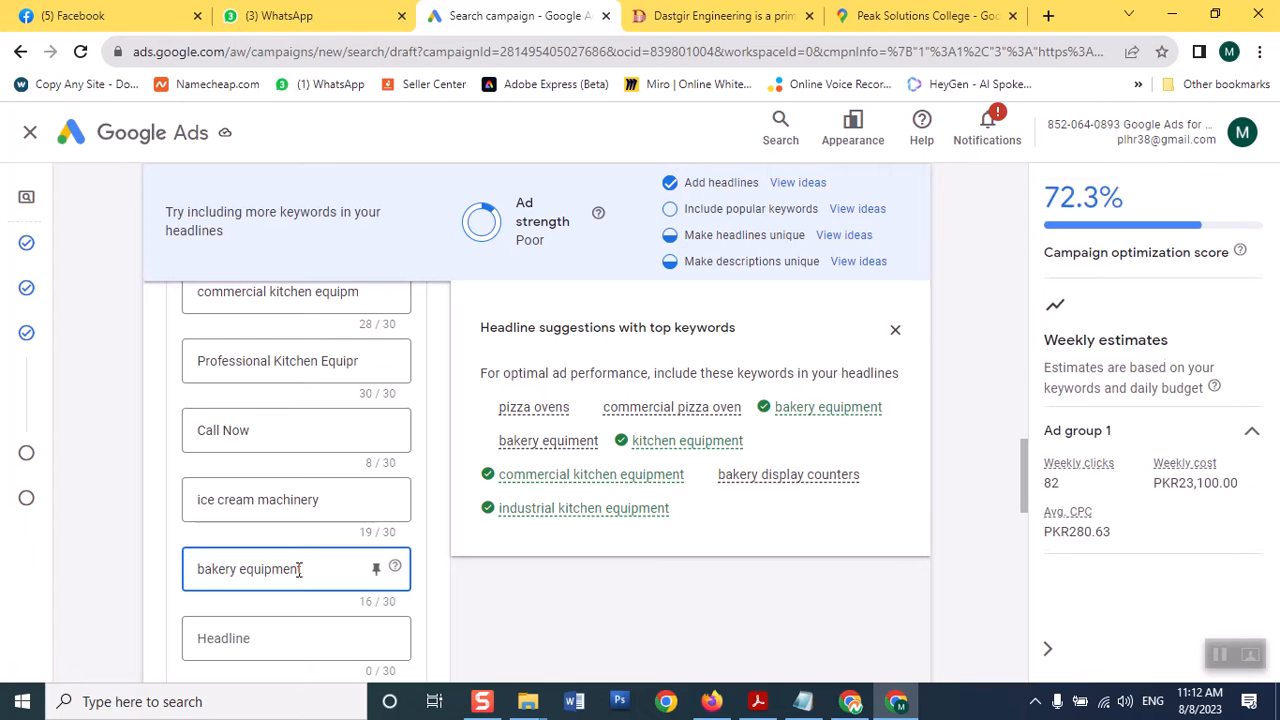
click(237, 640)
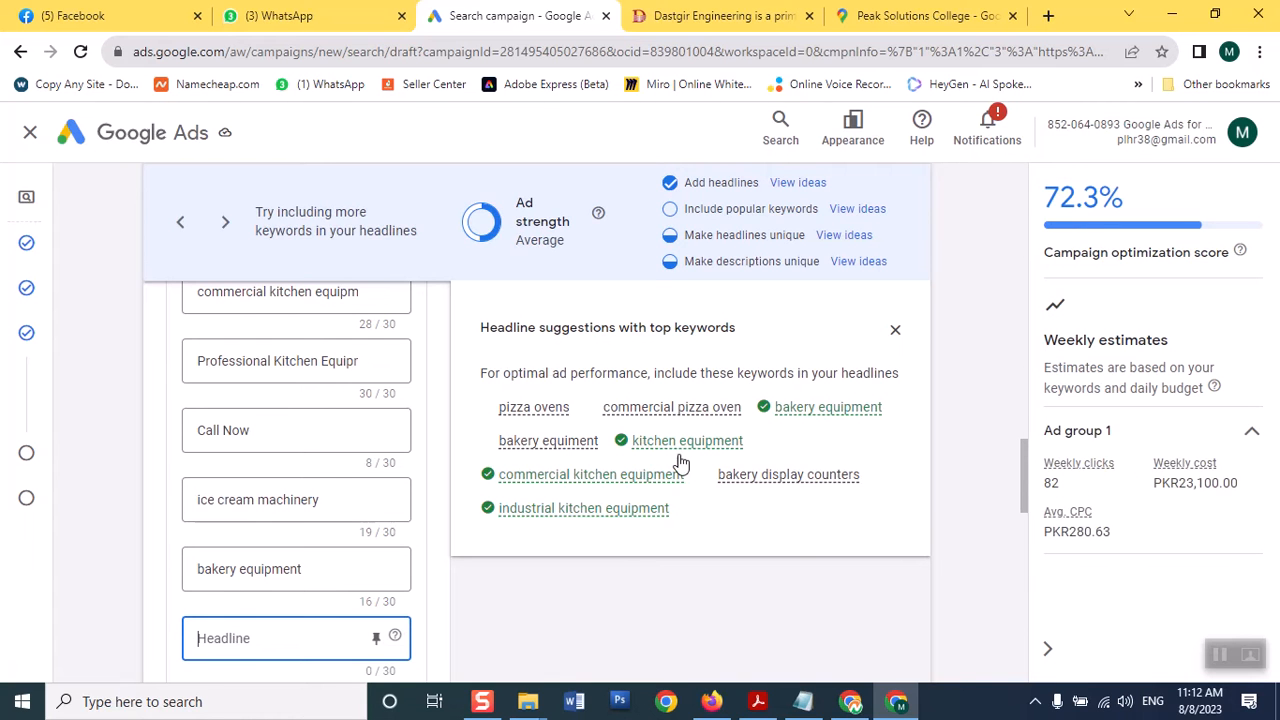
mouse_move(655, 467)
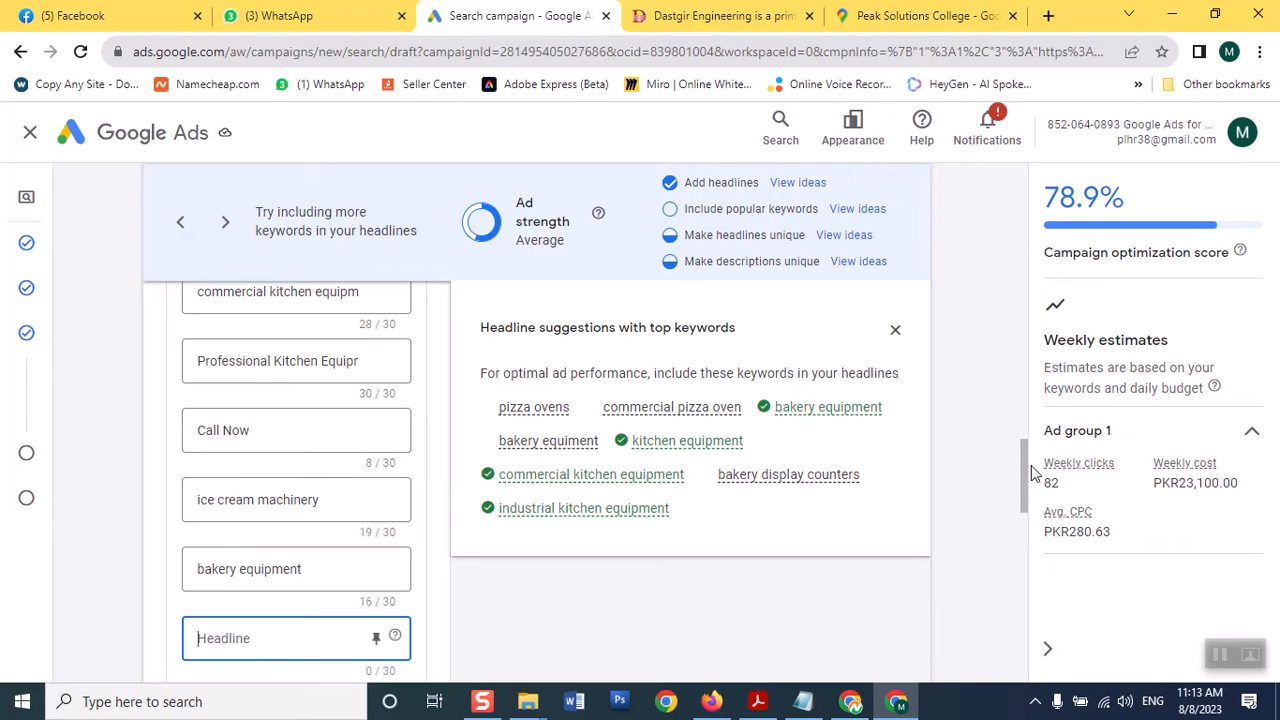
scroll(1025, 453, up, 2)
drag(1025, 453, 1007, 537)
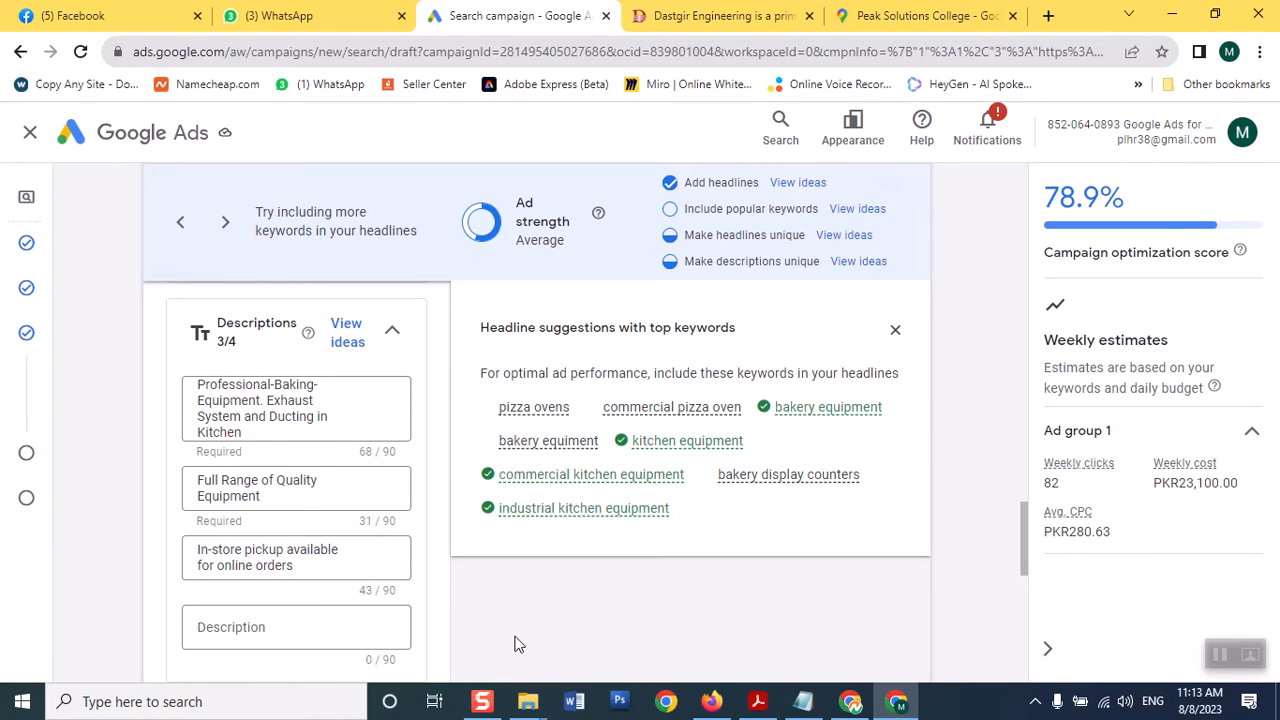
Type 'commercial pizza oven' and 'industrial kitchen equipment' into the next two empty Headline fields
drag(1027, 560, 1026, 529)
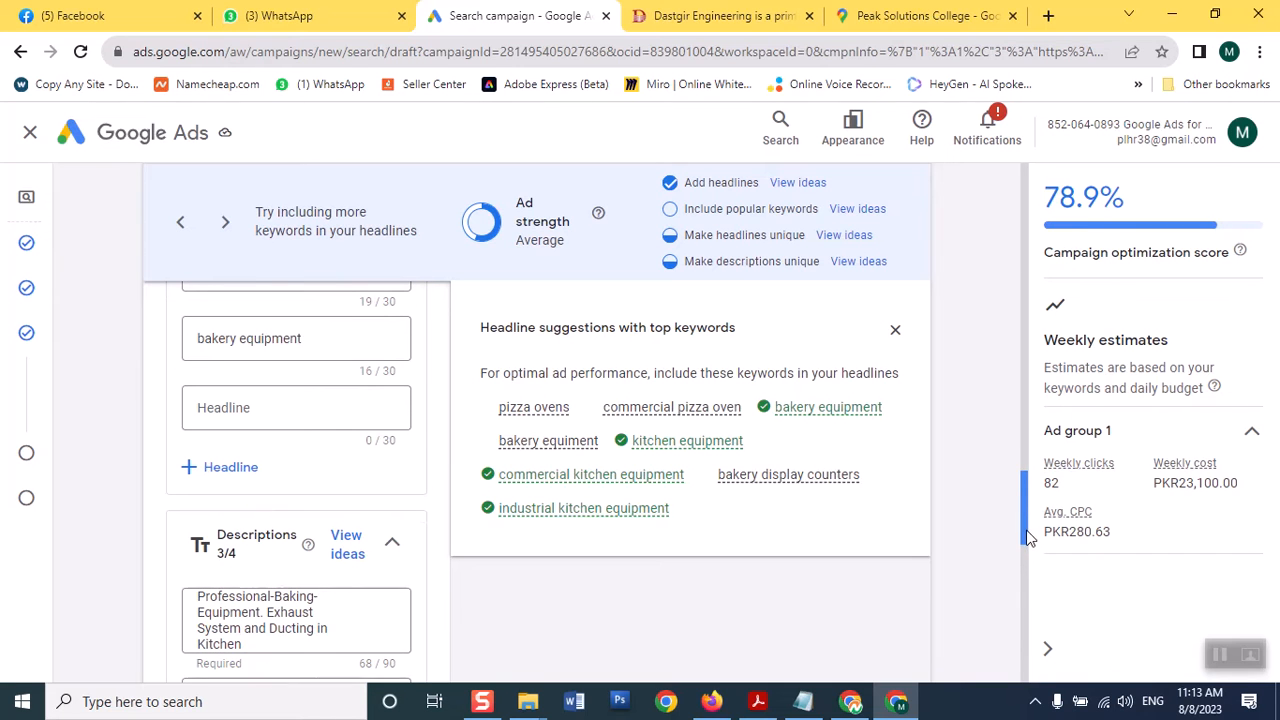
click(309, 403)
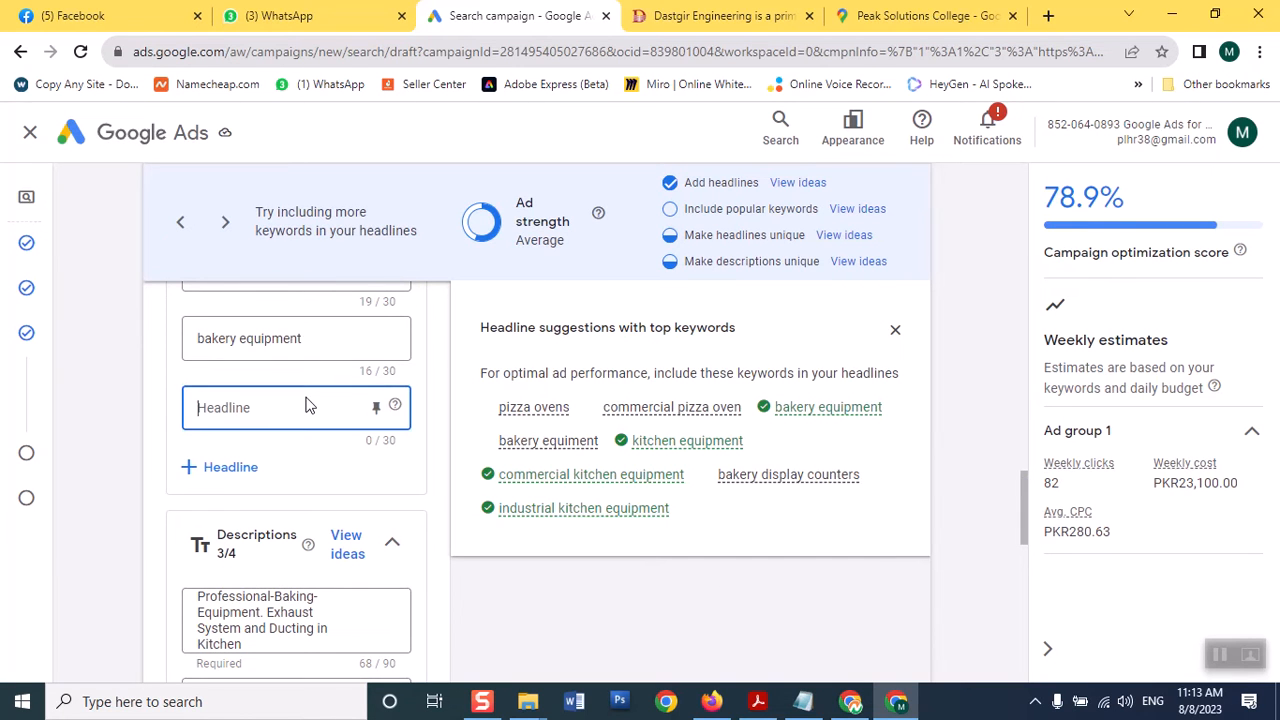
text(c)
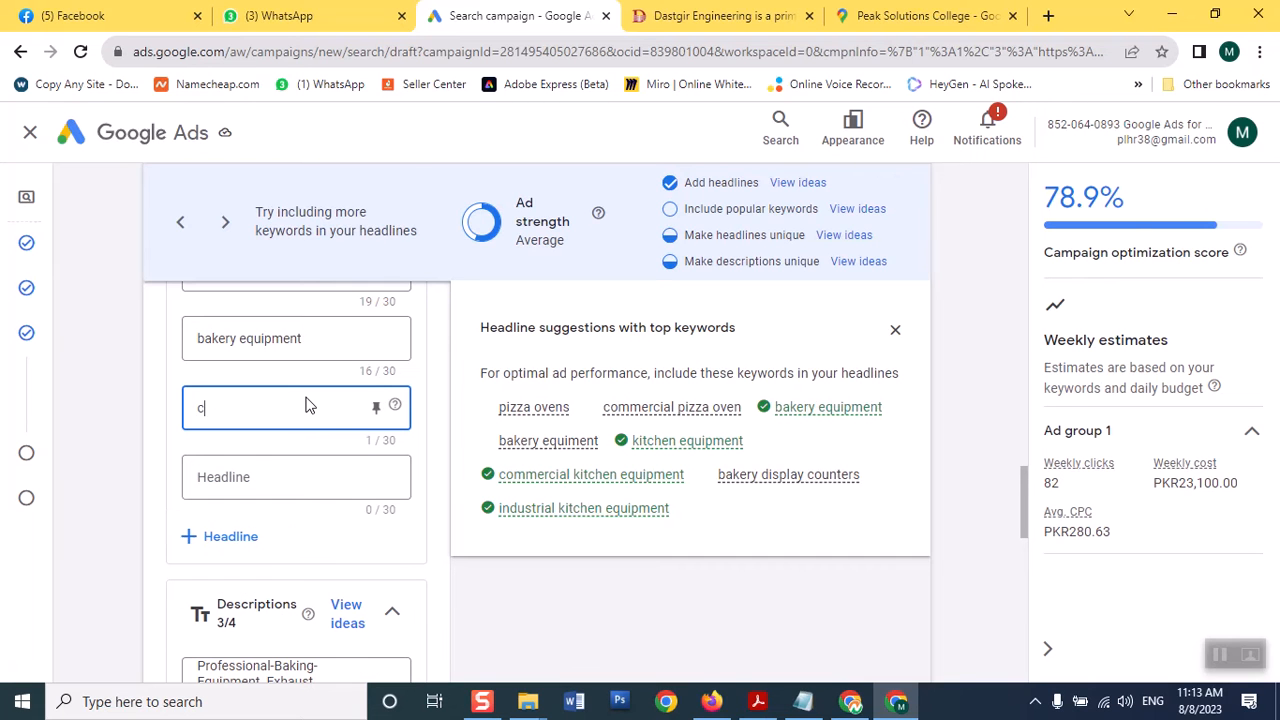
text(ommercial p)
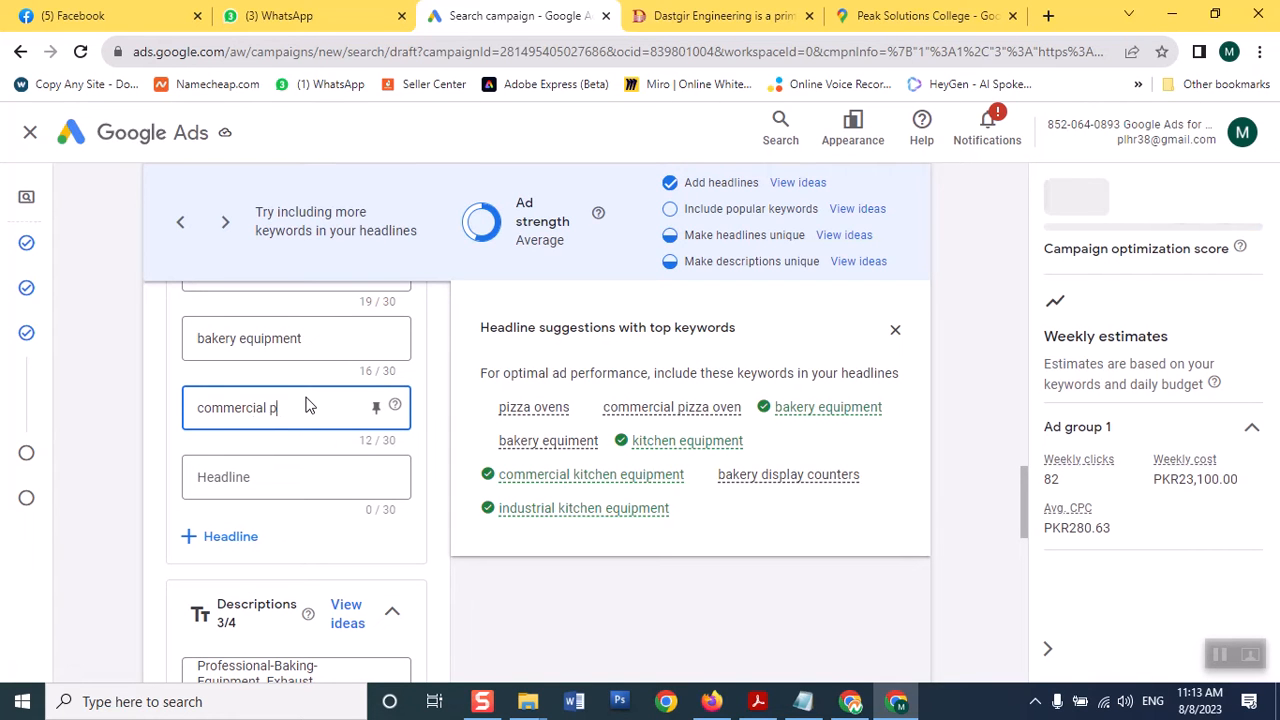
text(izza)
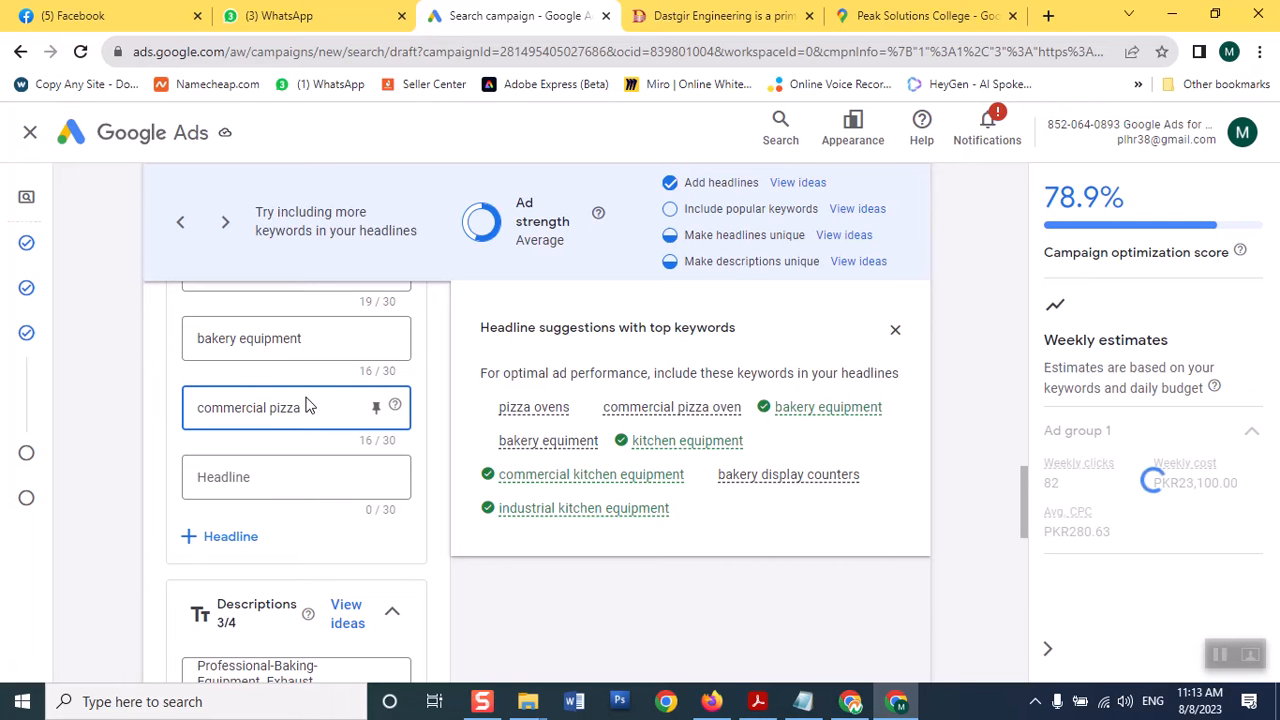
text( oven)
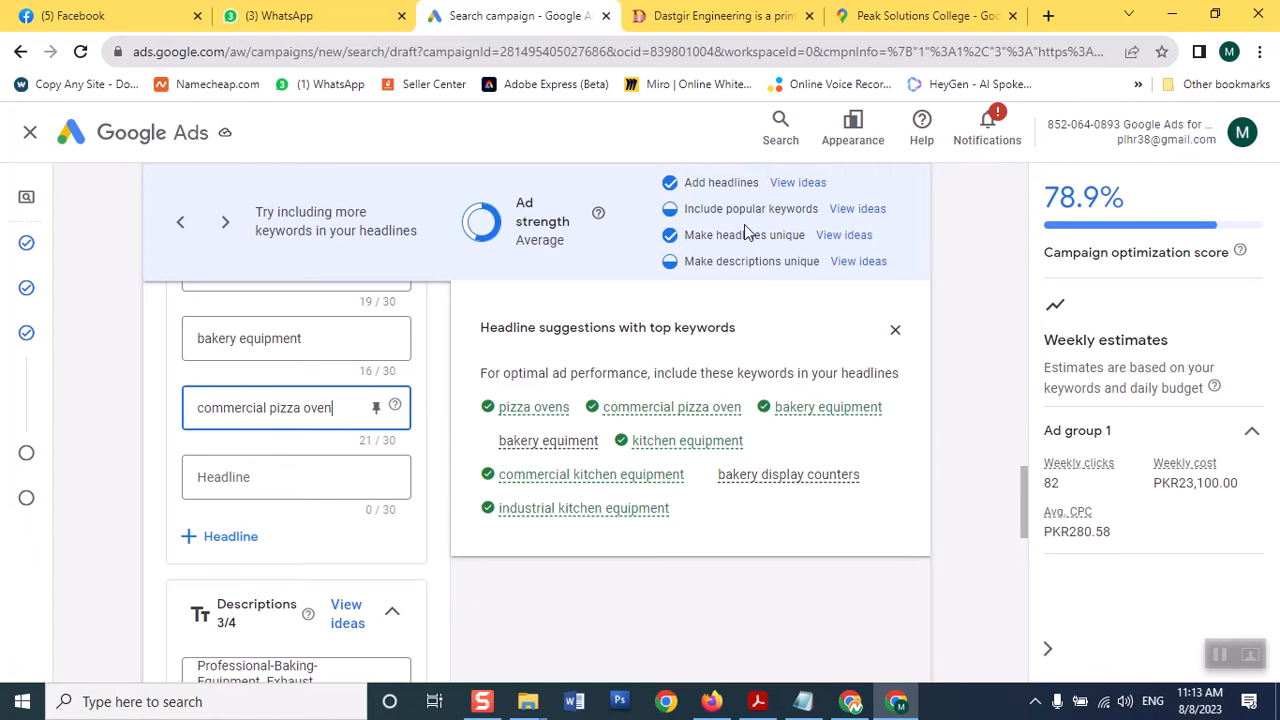
click(262, 476)
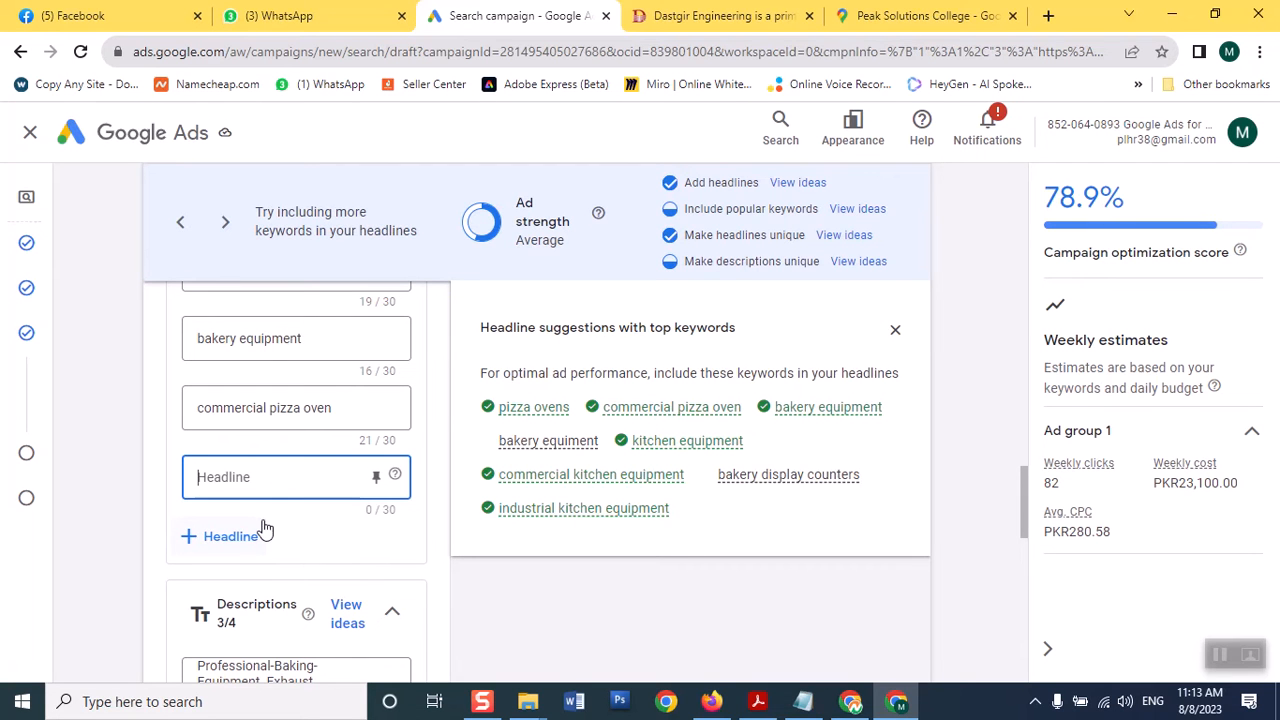
text(industrail)
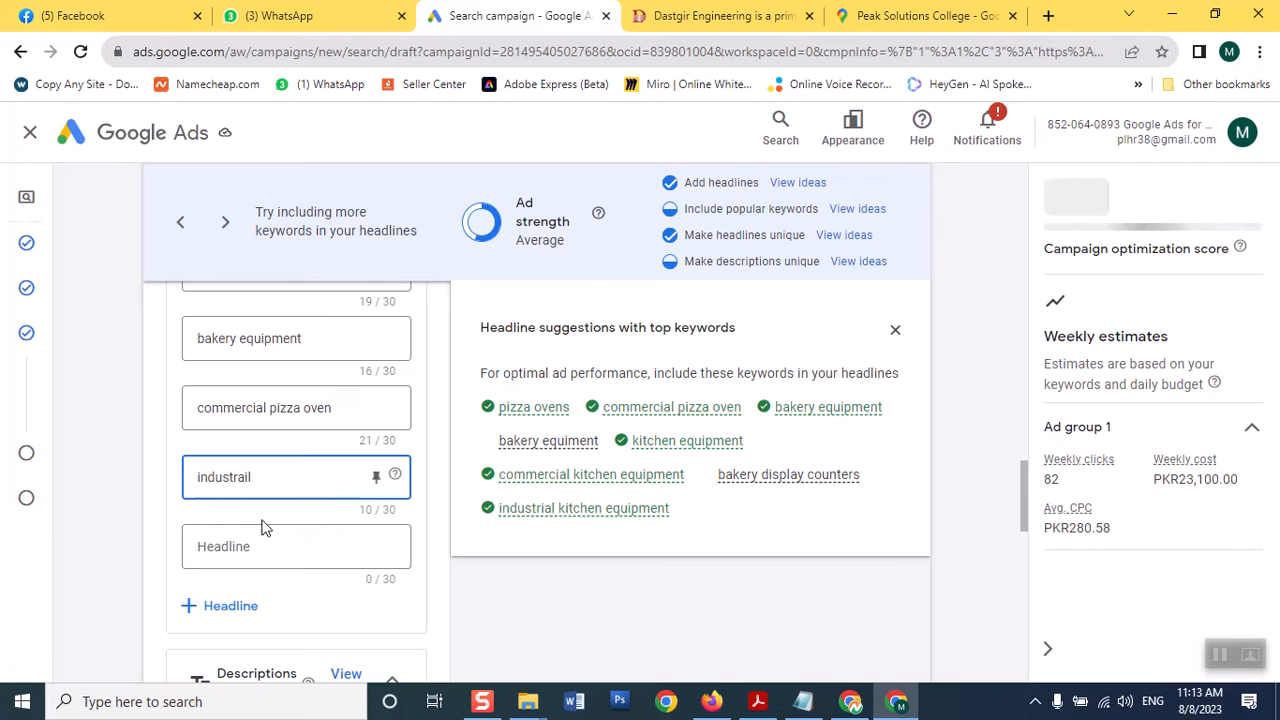
key(BackSpace)
key(BackSpace)
key(BackSpace)
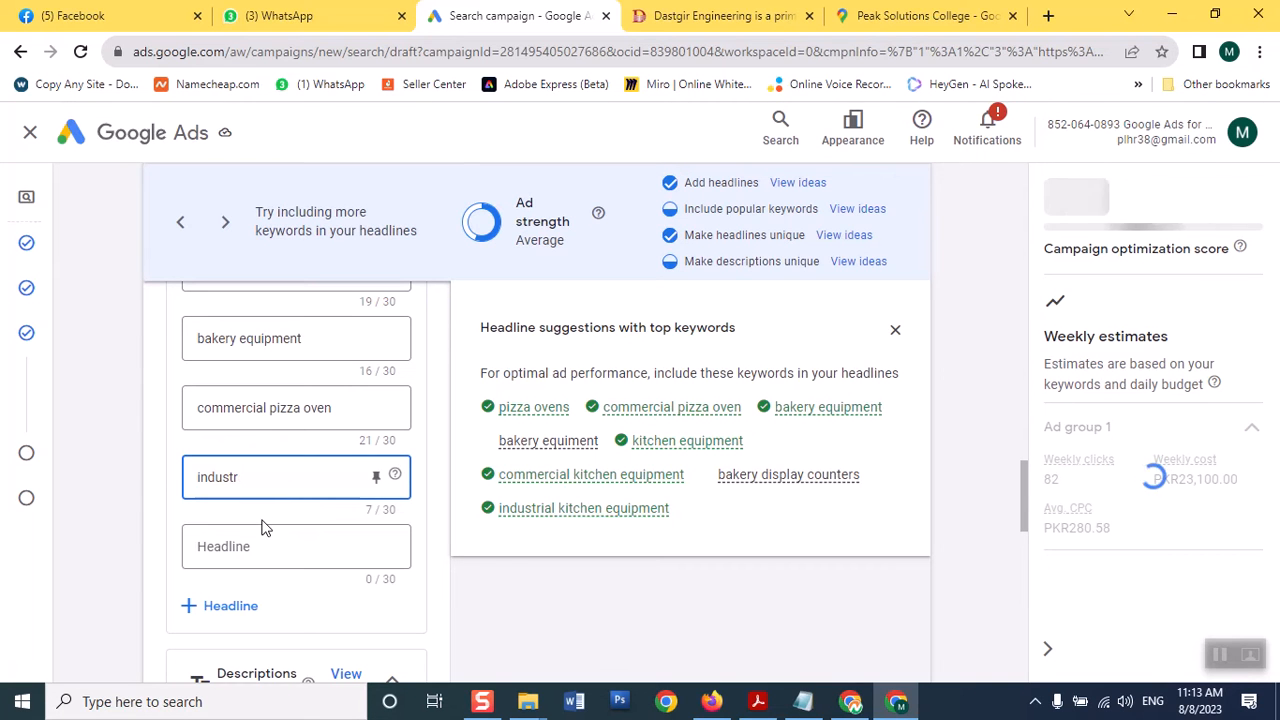
text(ial ki)
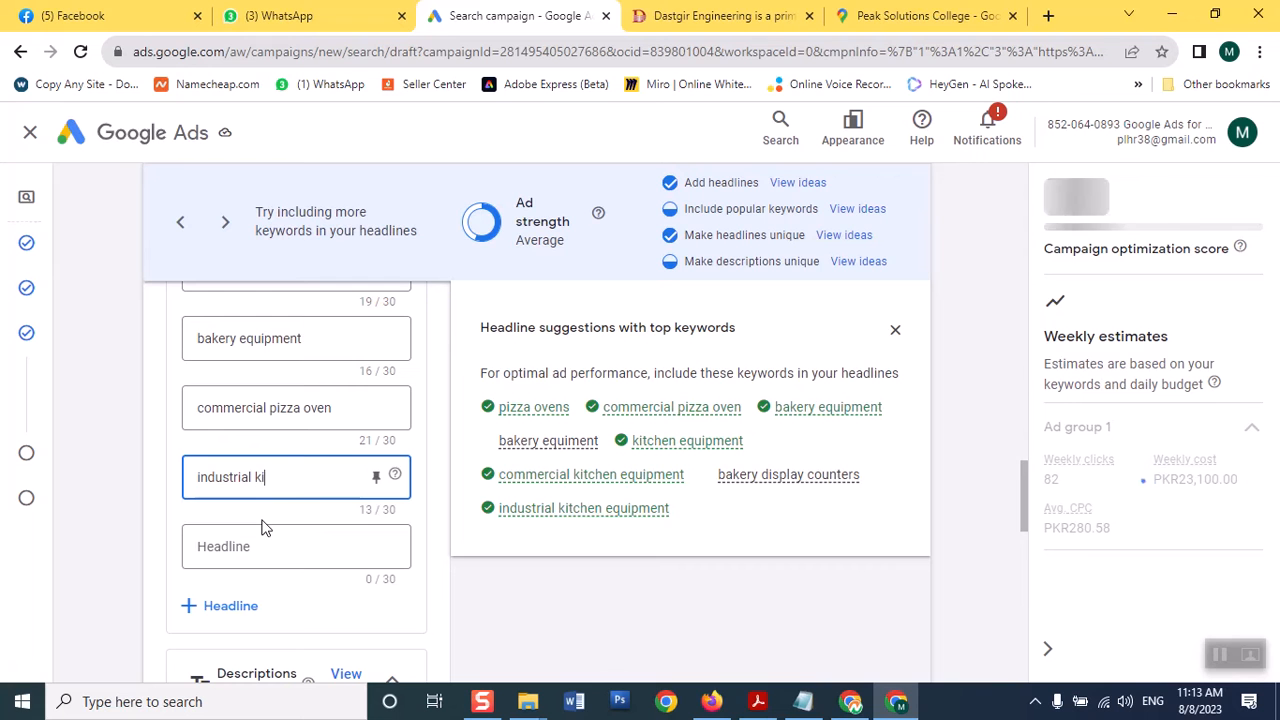
text(tc)
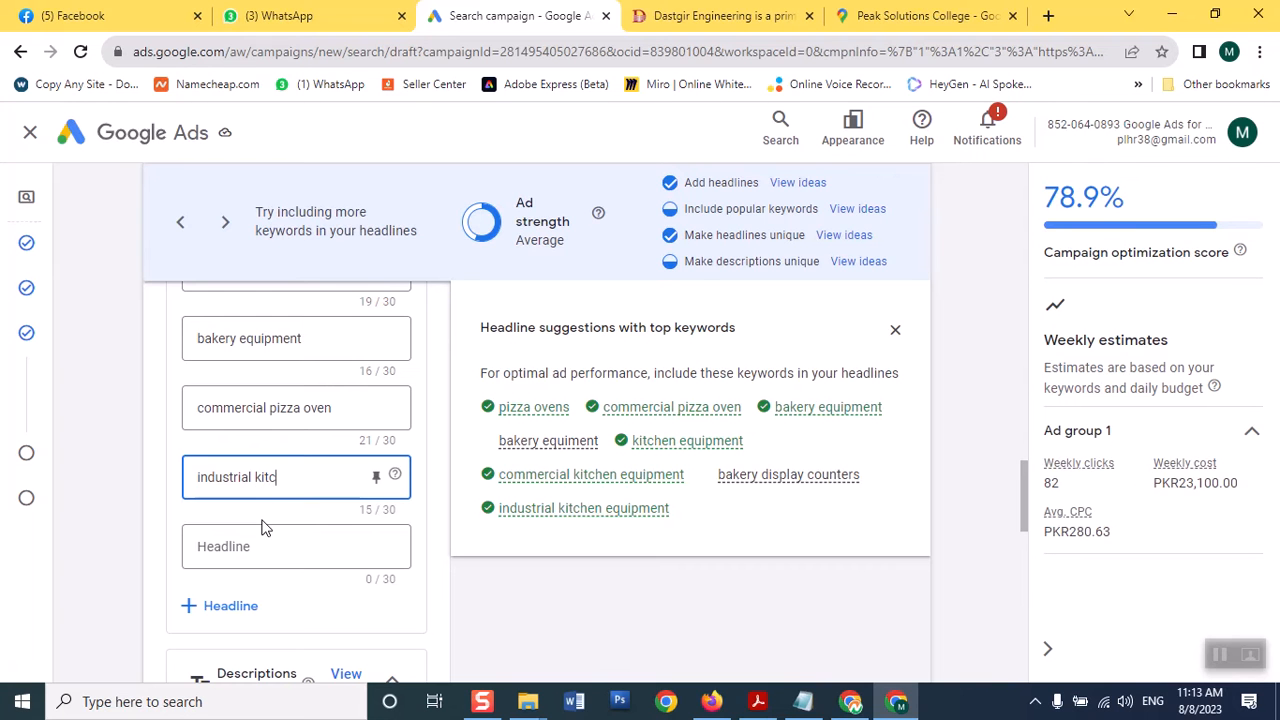
text(hen e)
text(uipment)
click(264, 544)
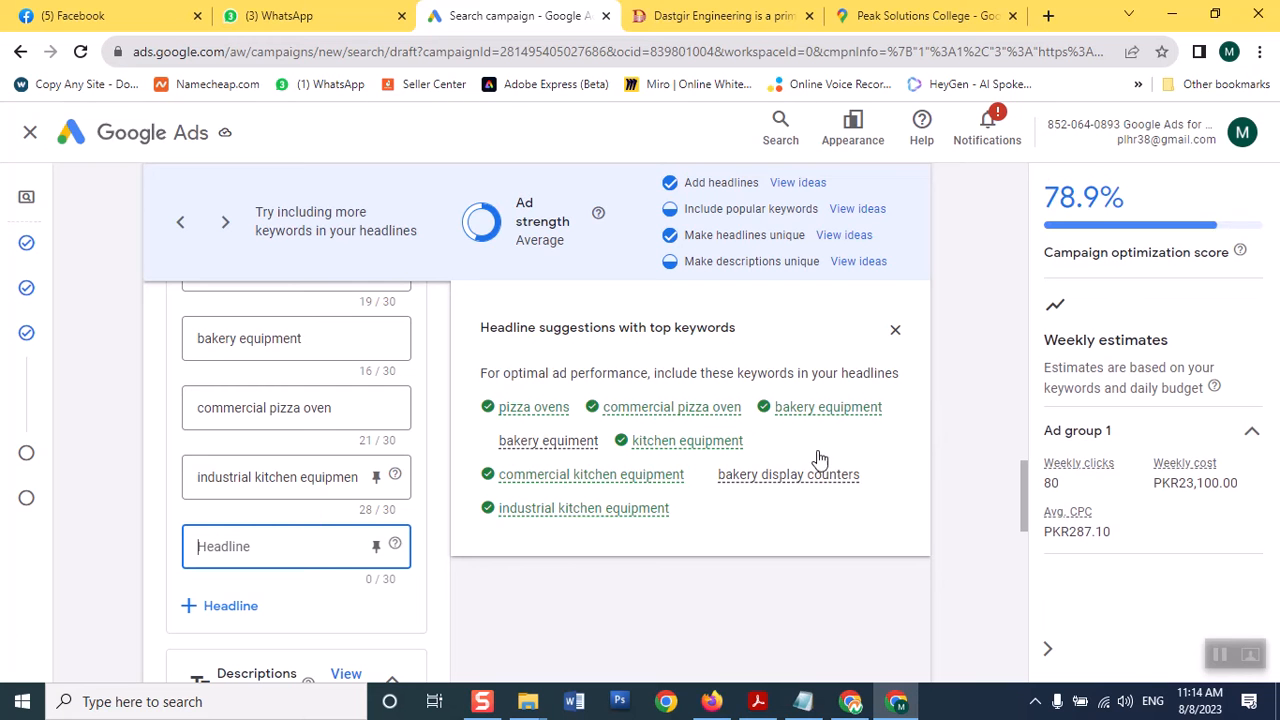
Go back to the Dastgir Engineering homepage, browse its services cards, then return to Google Ads
click(675, 33)
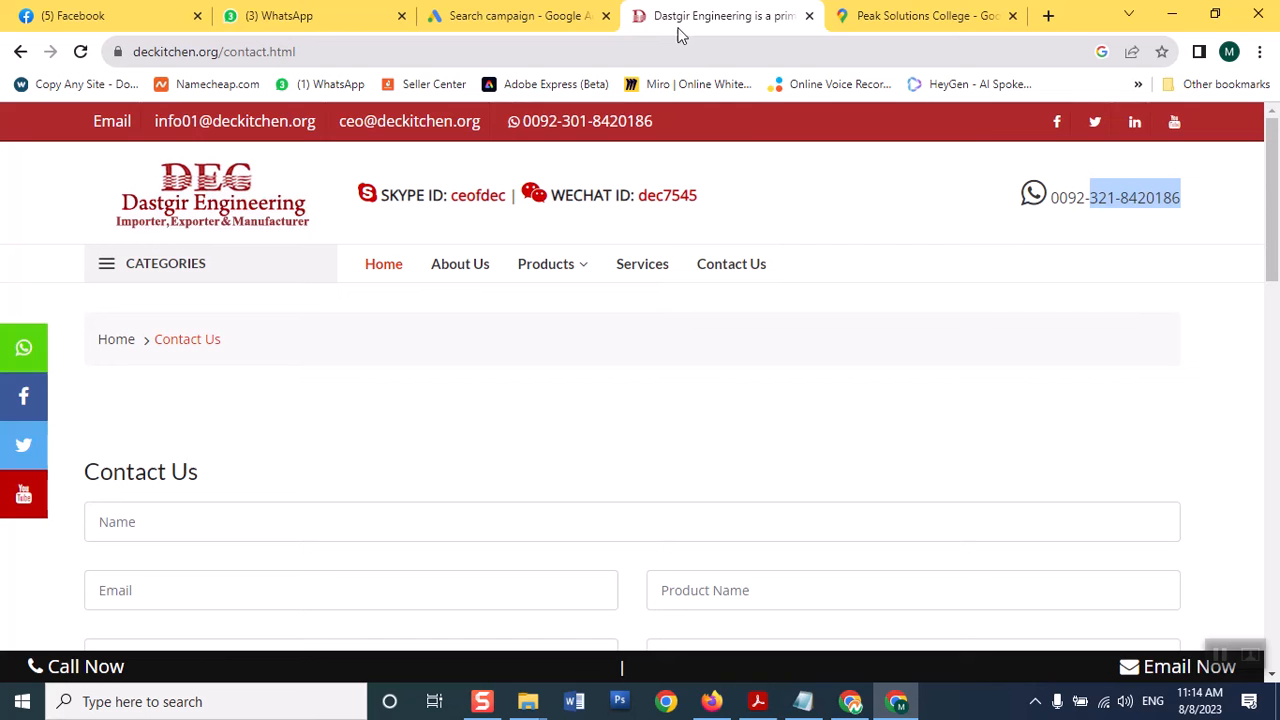
click(20, 52)
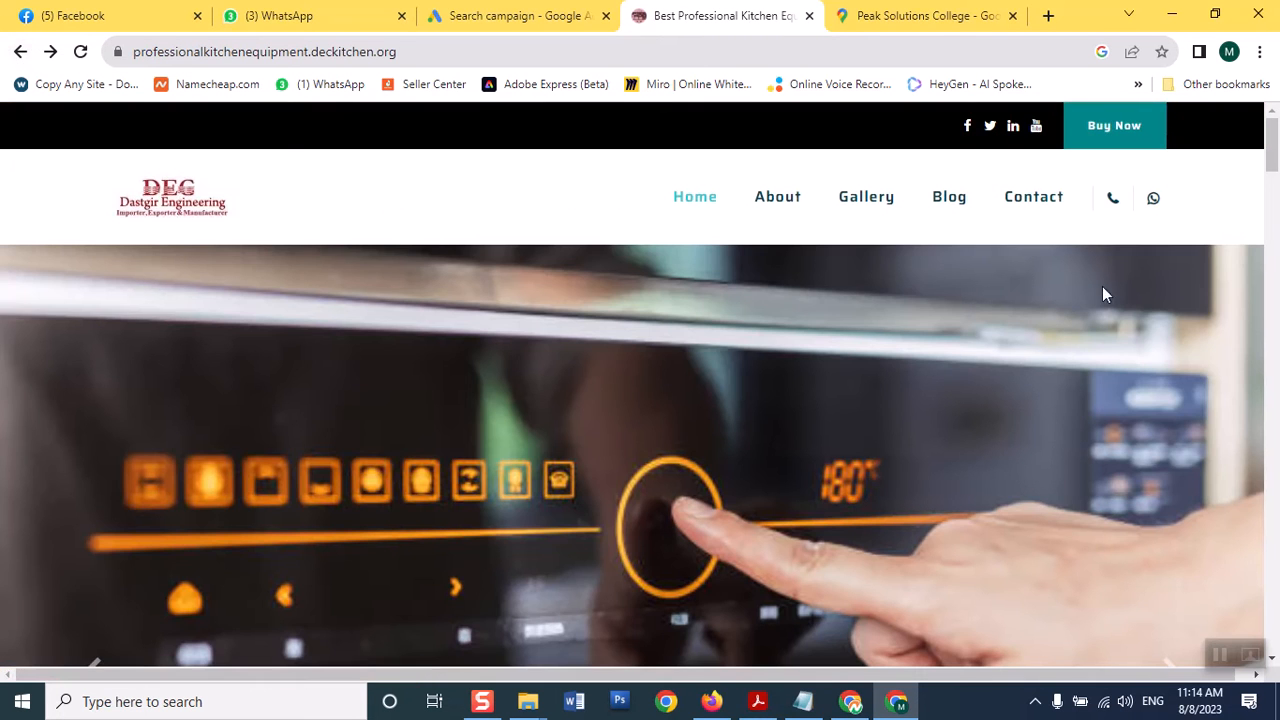
drag(1270, 158, 1266, 258)
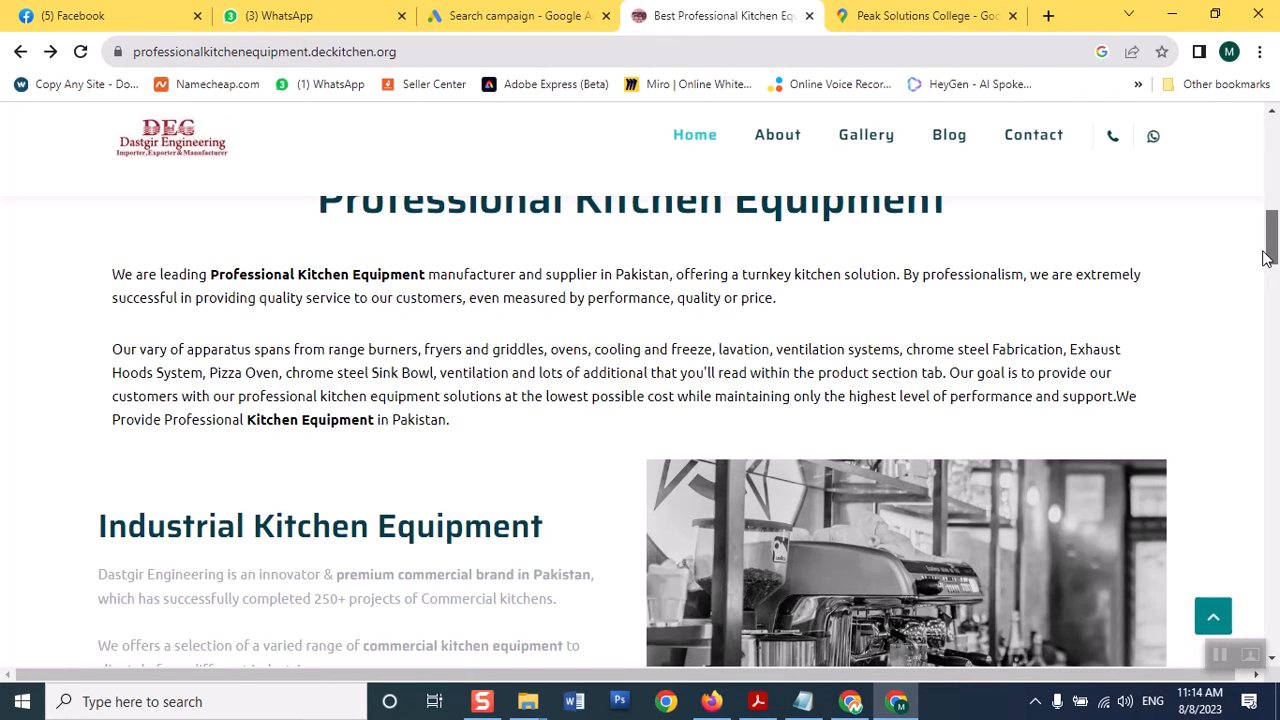
drag(1266, 258, 1249, 399)
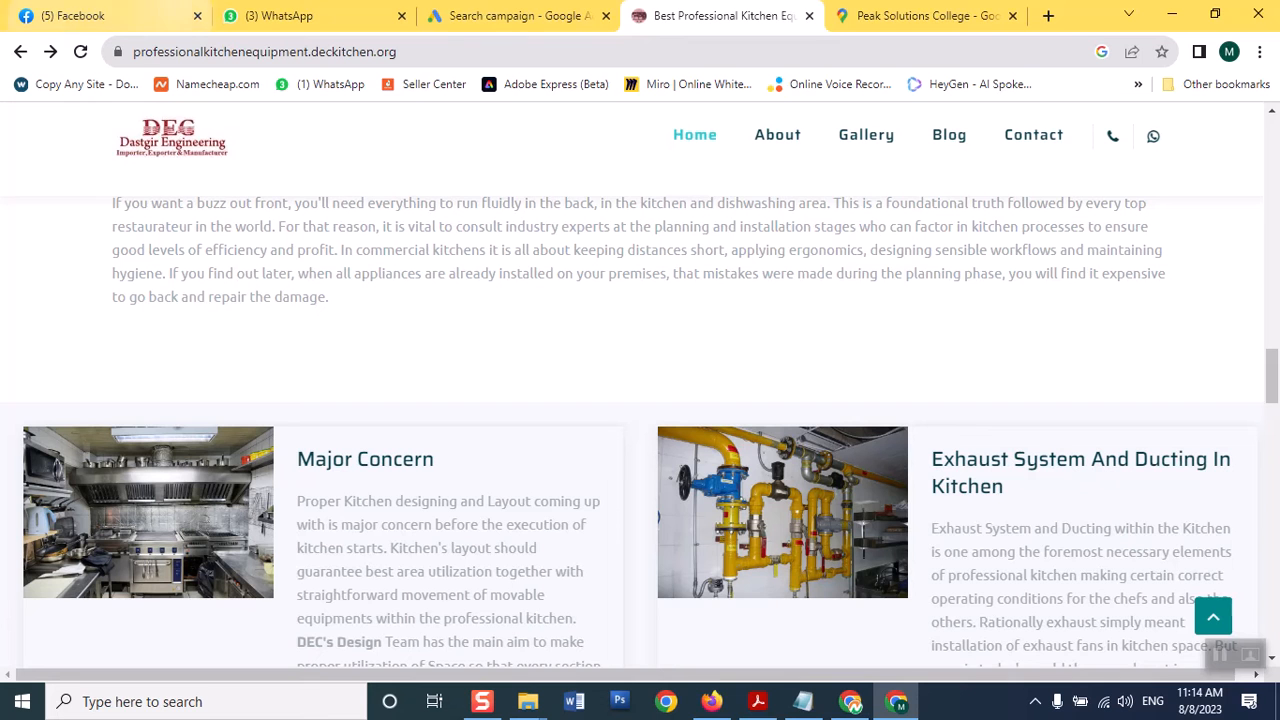
click(520, 16)
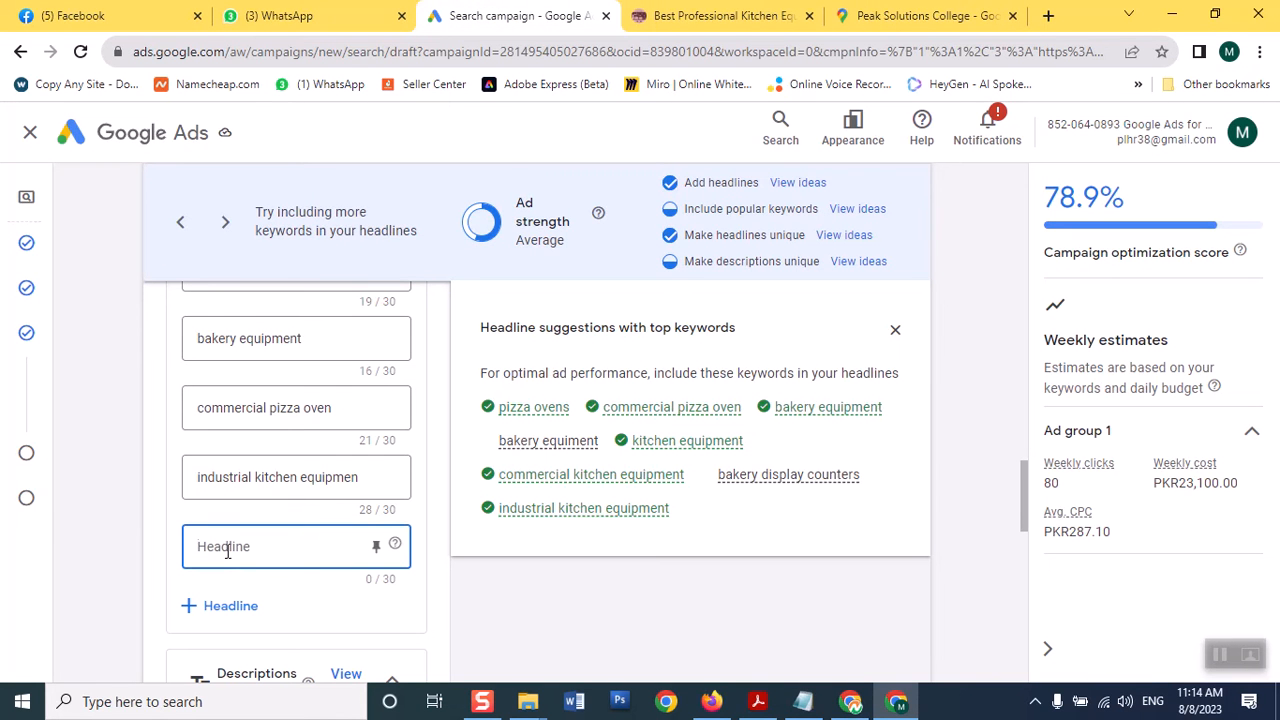
Enter the headlines 'bakery shop display' and 'cofee shop machinery'
text(bakery shop display)
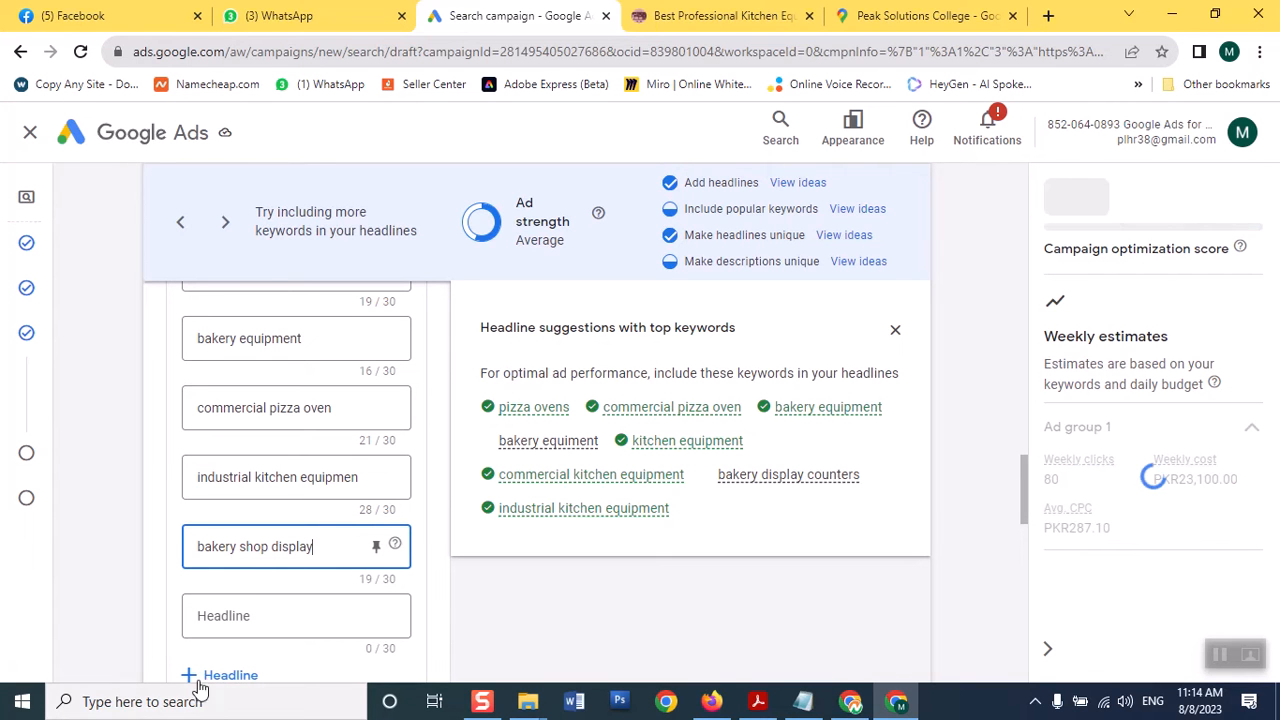
click(234, 617)
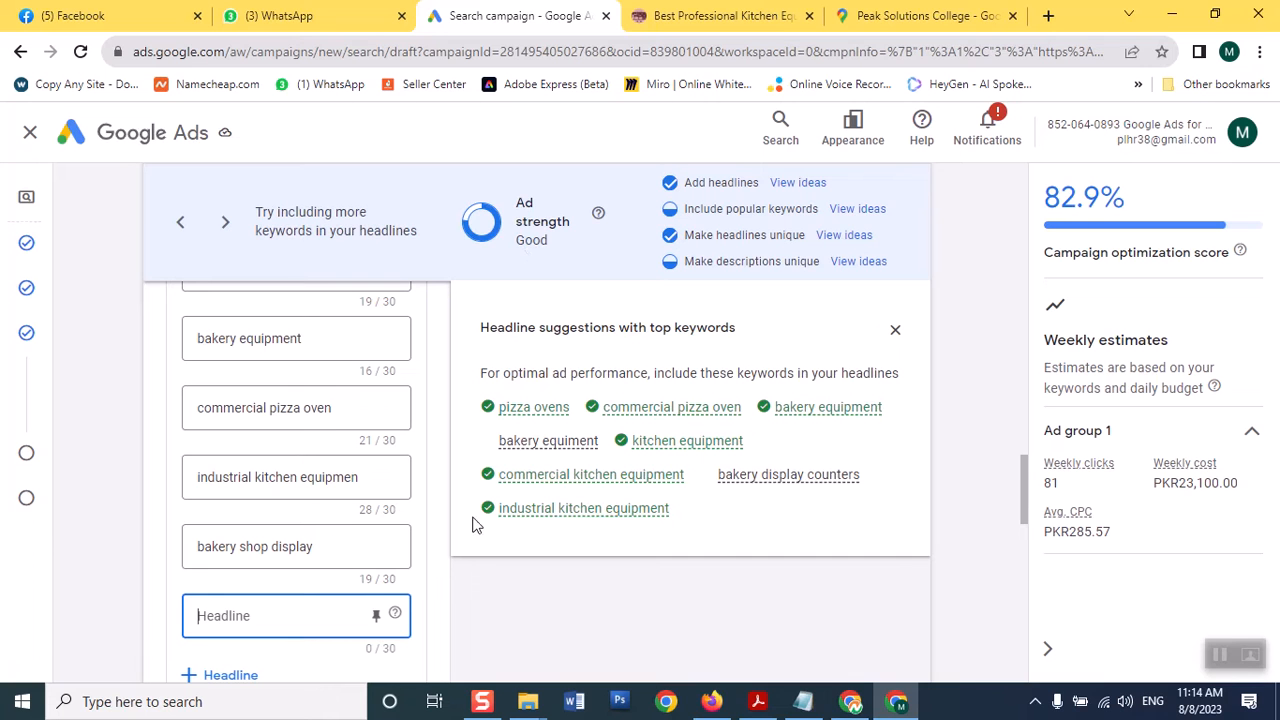
text(co)
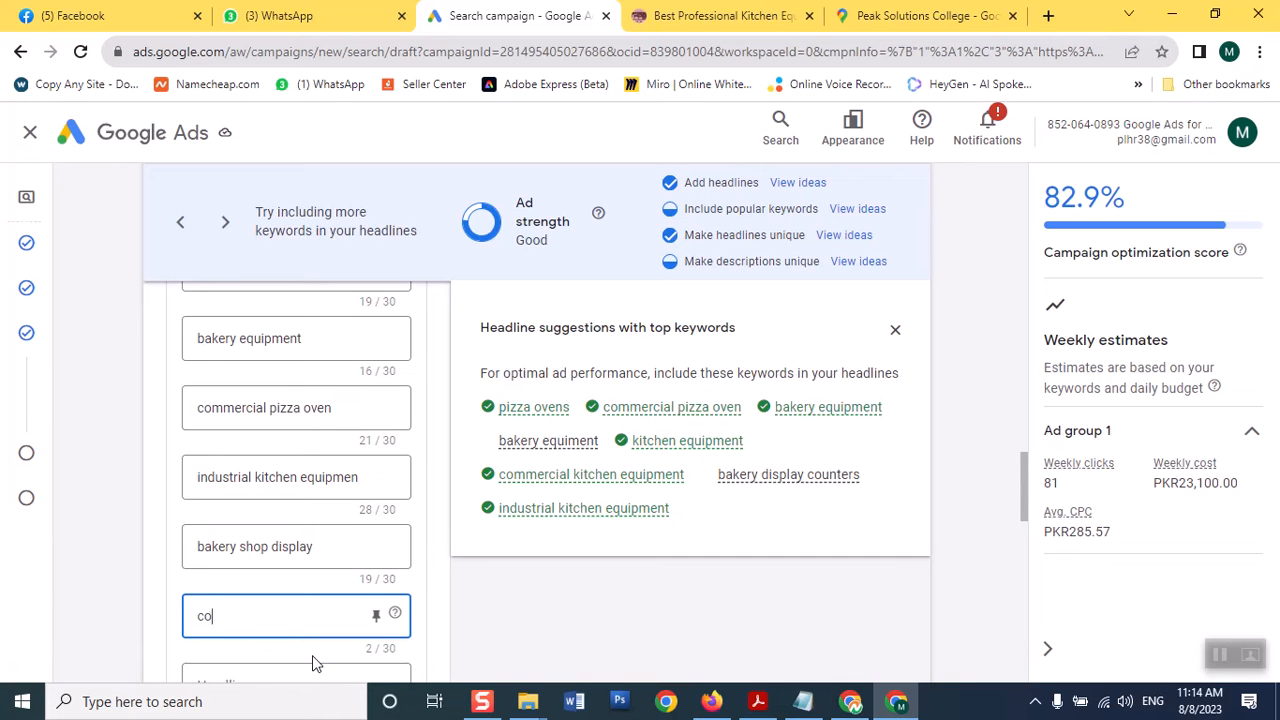
text(fee sh)
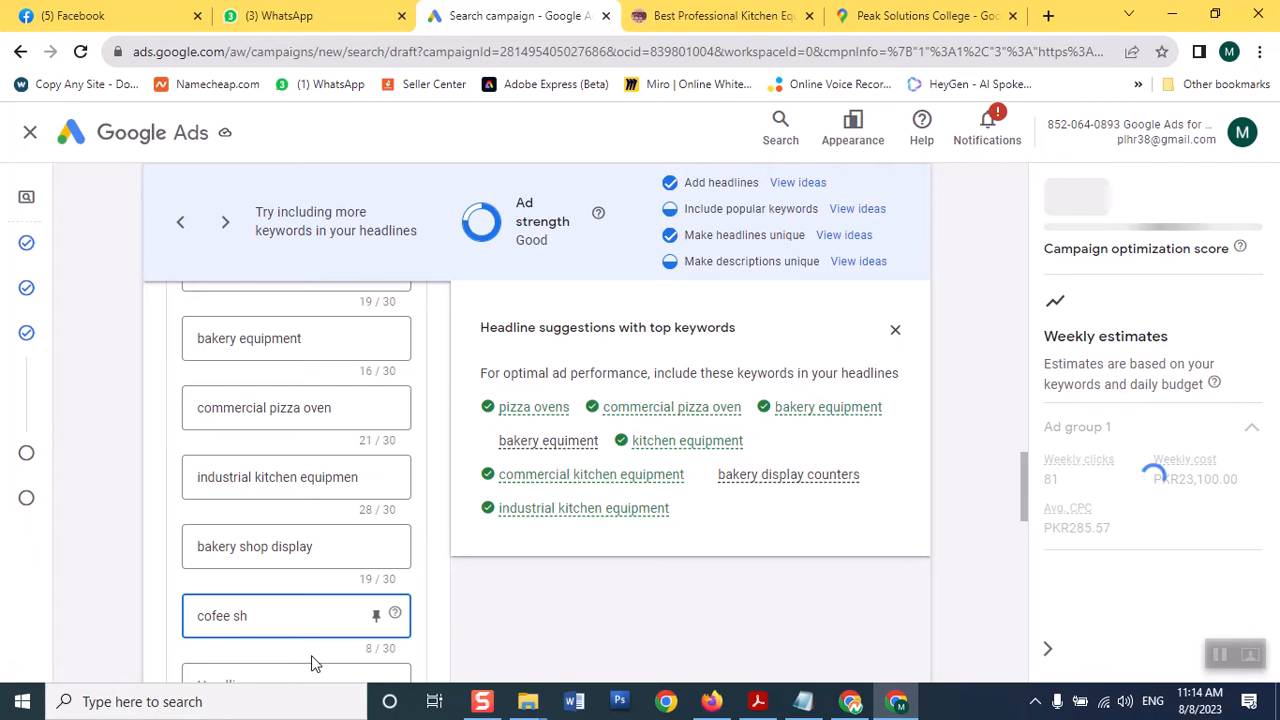
text(op machinery)
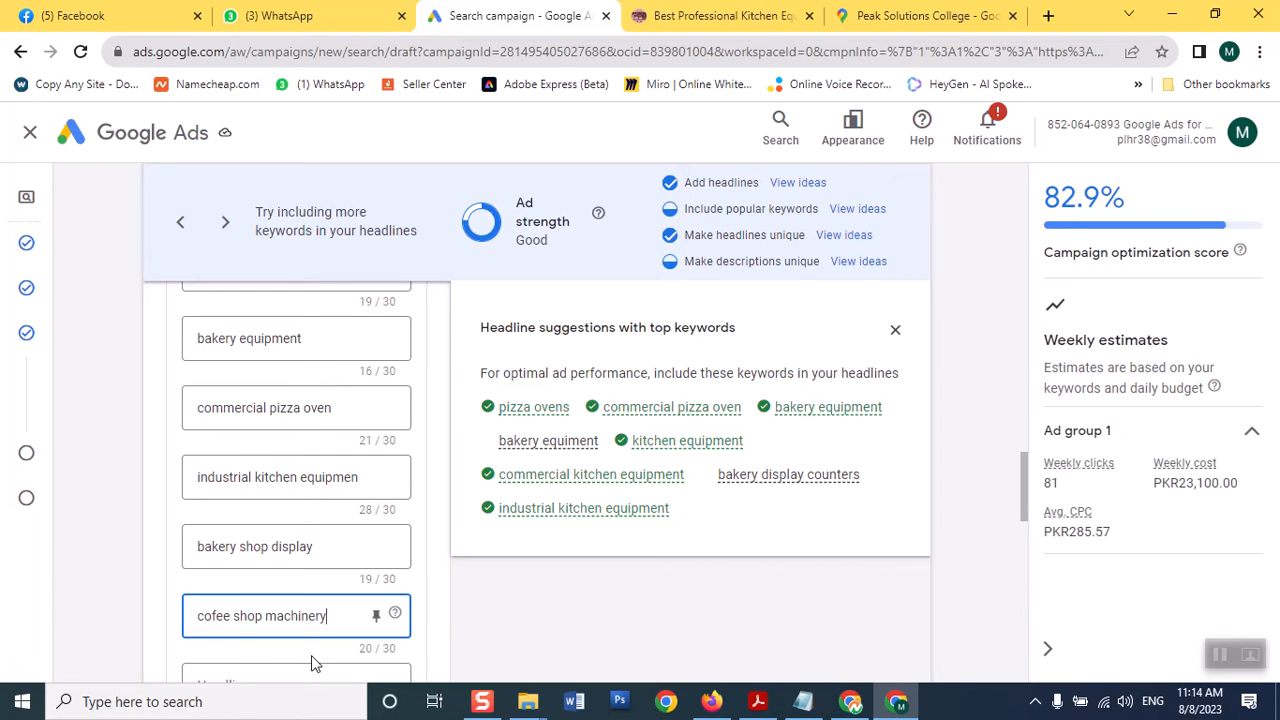
drag(1024, 516, 1024, 557)
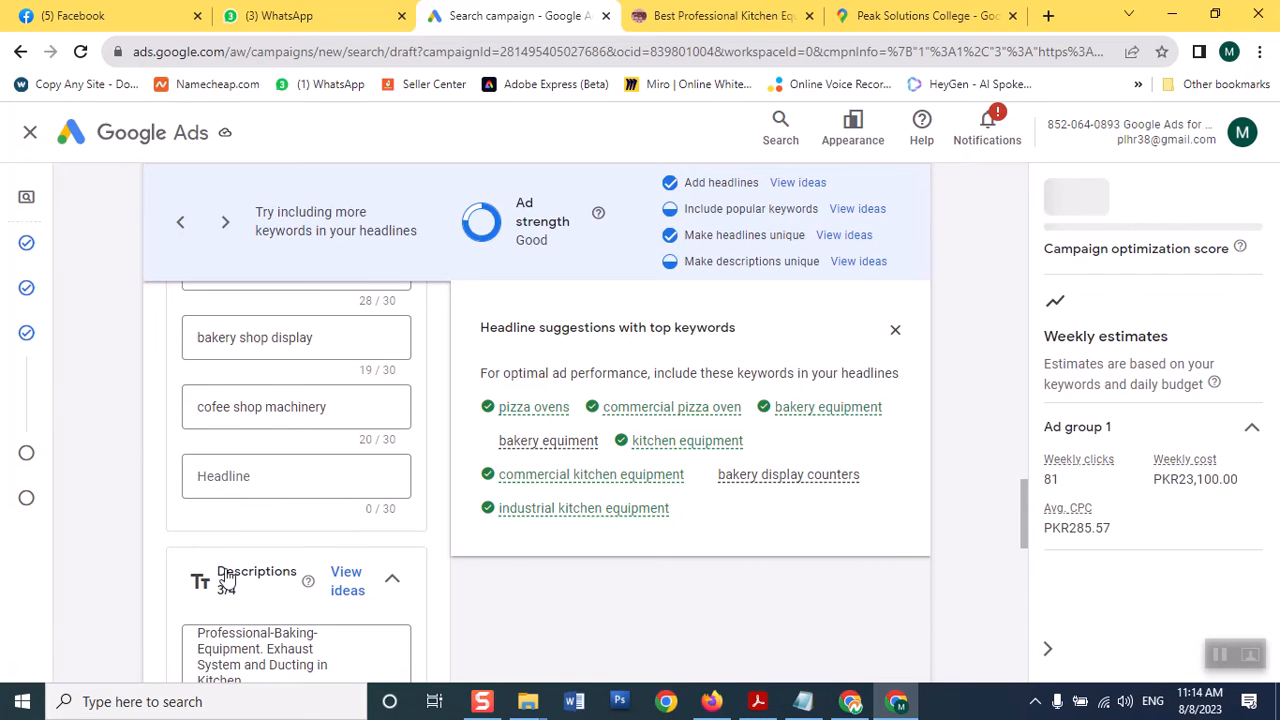
Review popular-keyword headline ideas, then scroll up to see Good ad strength and 82.9% score
click(254, 467)
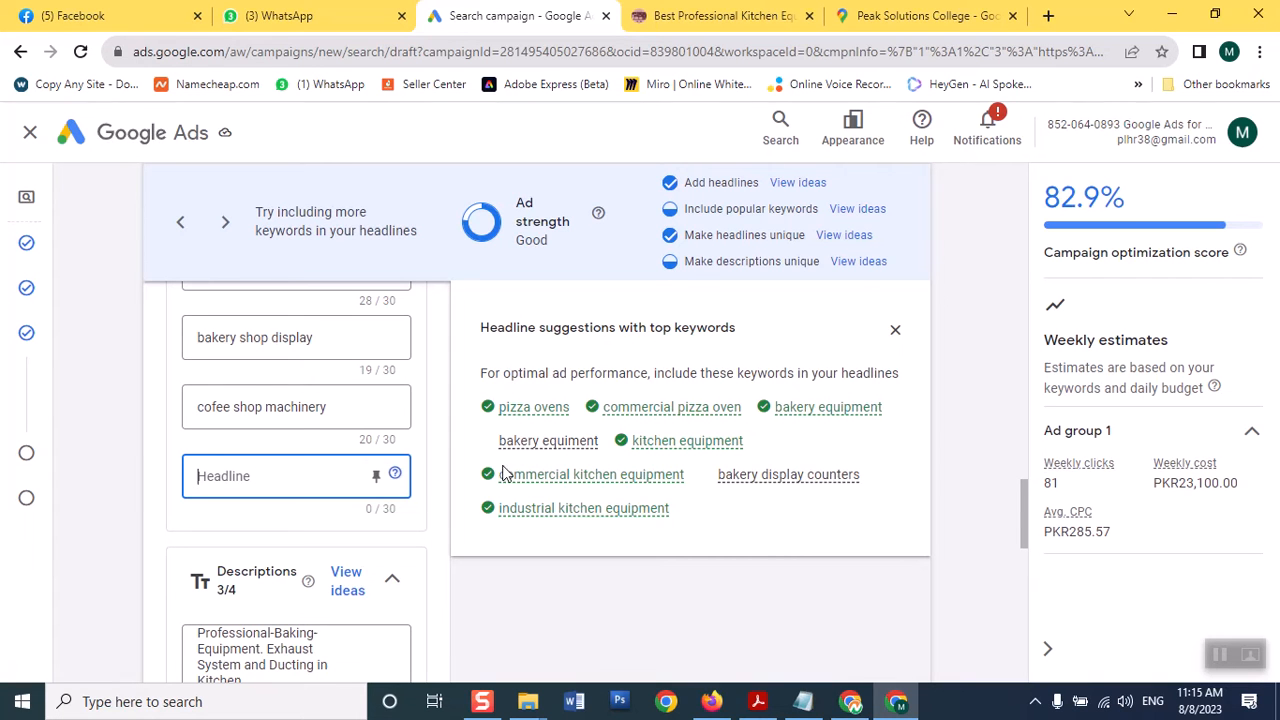
click(856, 210)
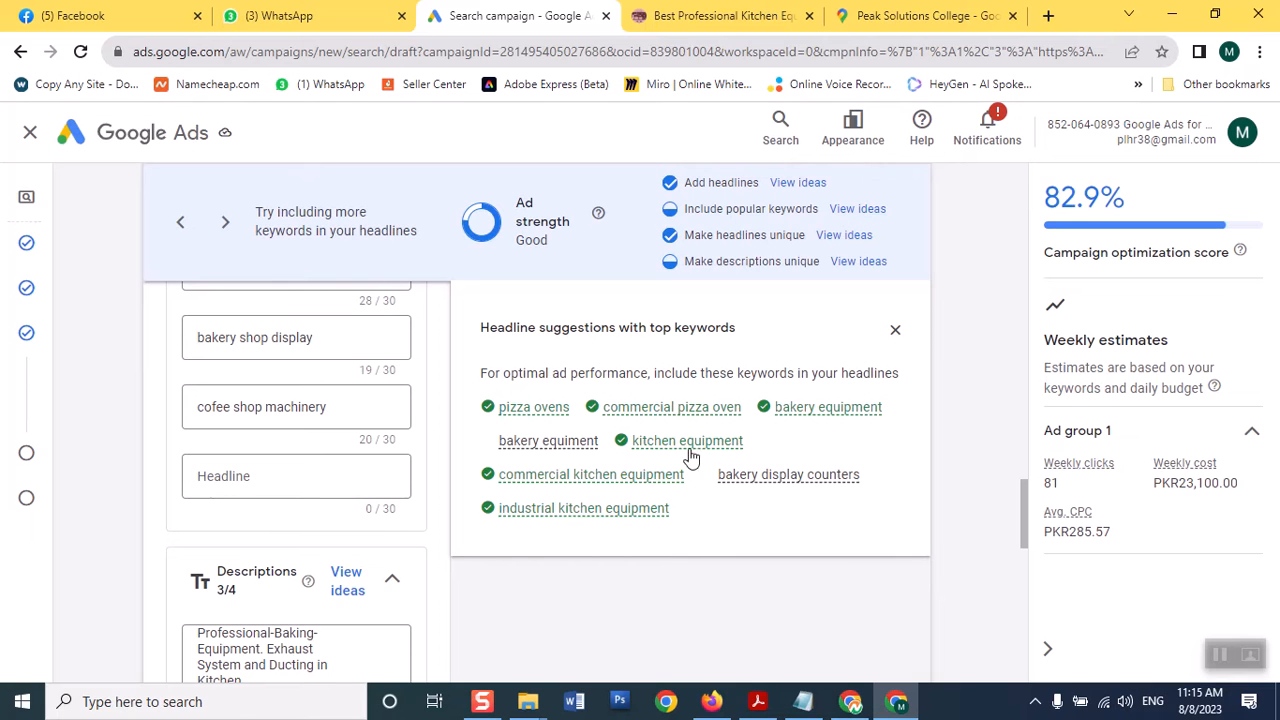
mouse_move(712, 440)
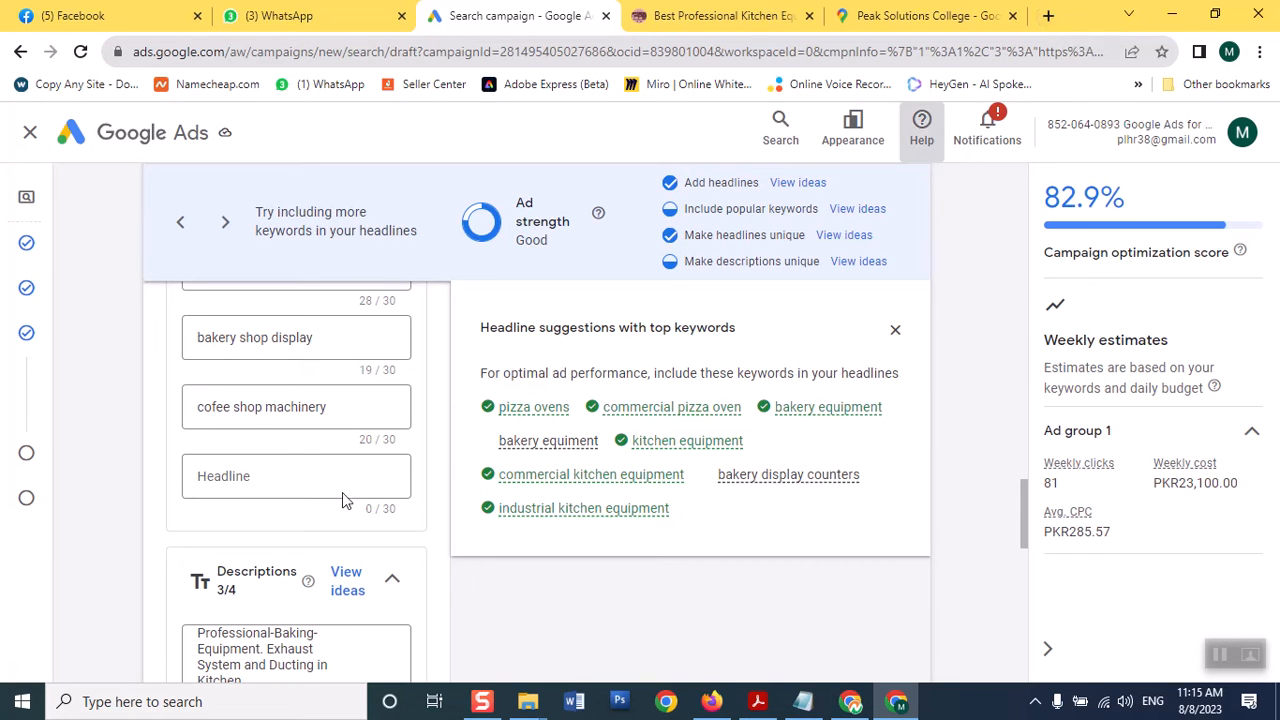
click(269, 482)
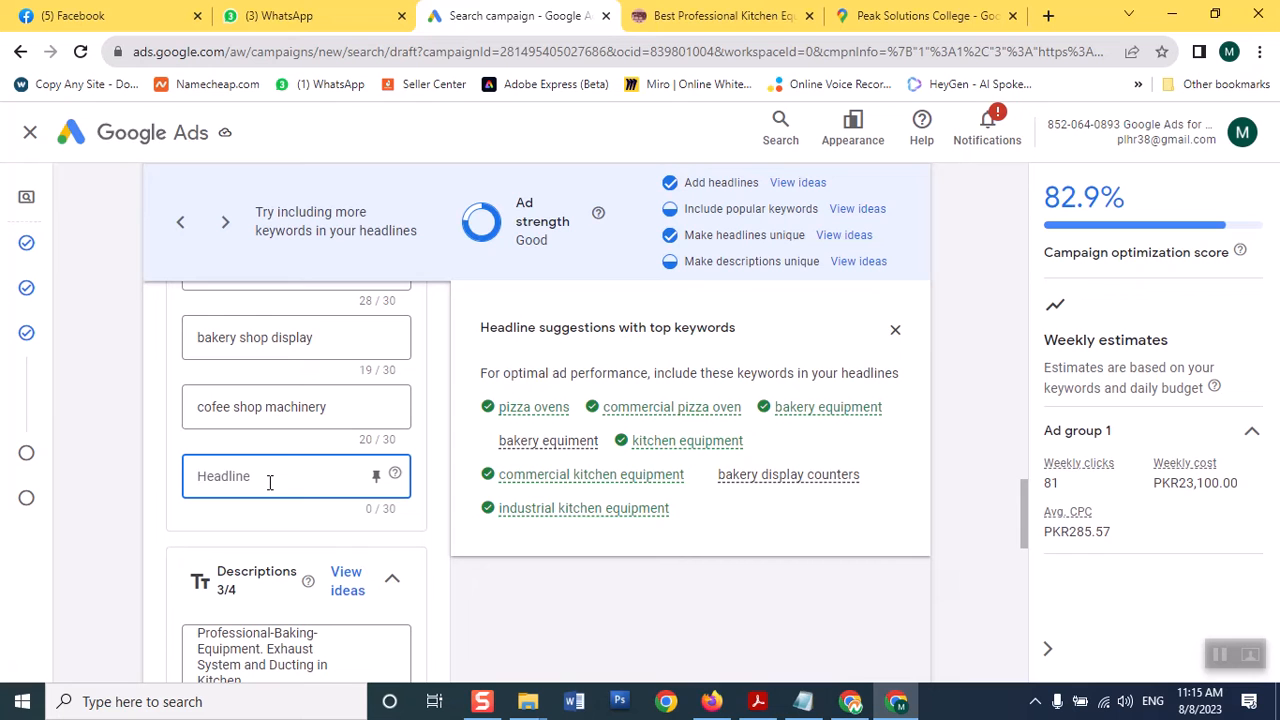
text(b)
key(BackSpace)
drag(1029, 500, 1014, 415)
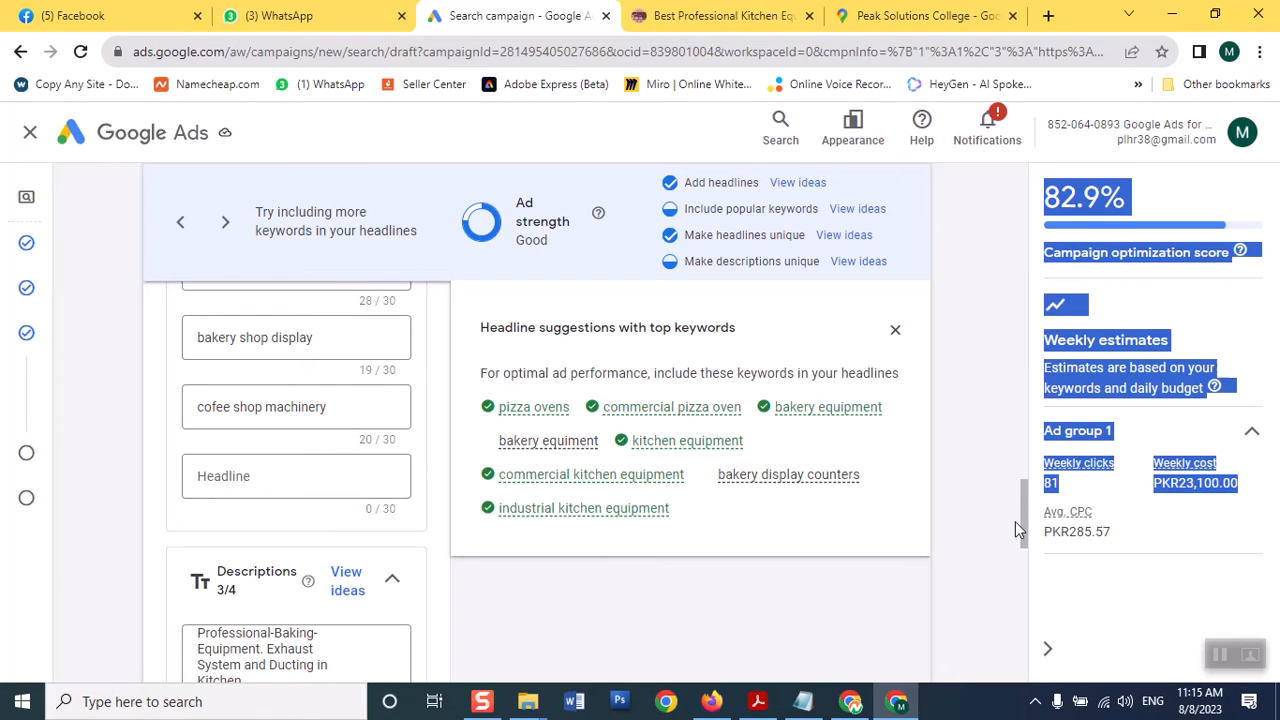
drag(1018, 518, 997, 250)
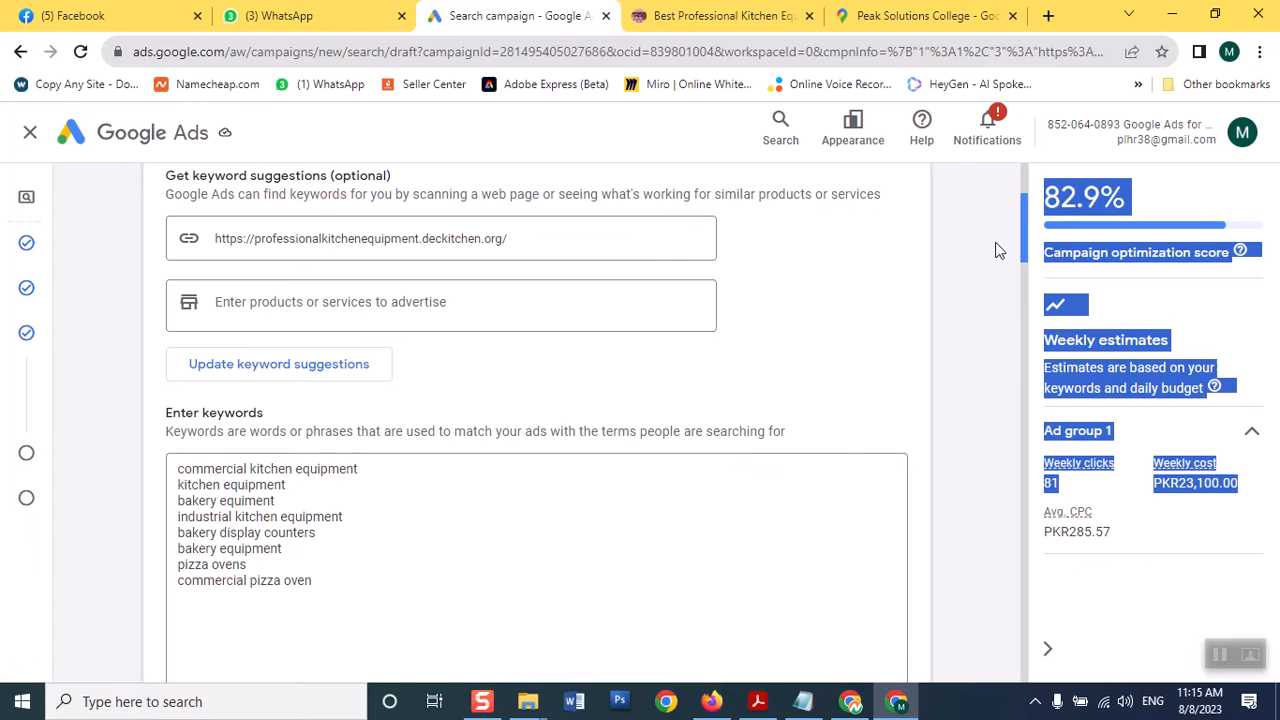
Update keyword suggestions from the website URL and confirm replacing the current keywords, reaching 83.5% score
click(377, 604)
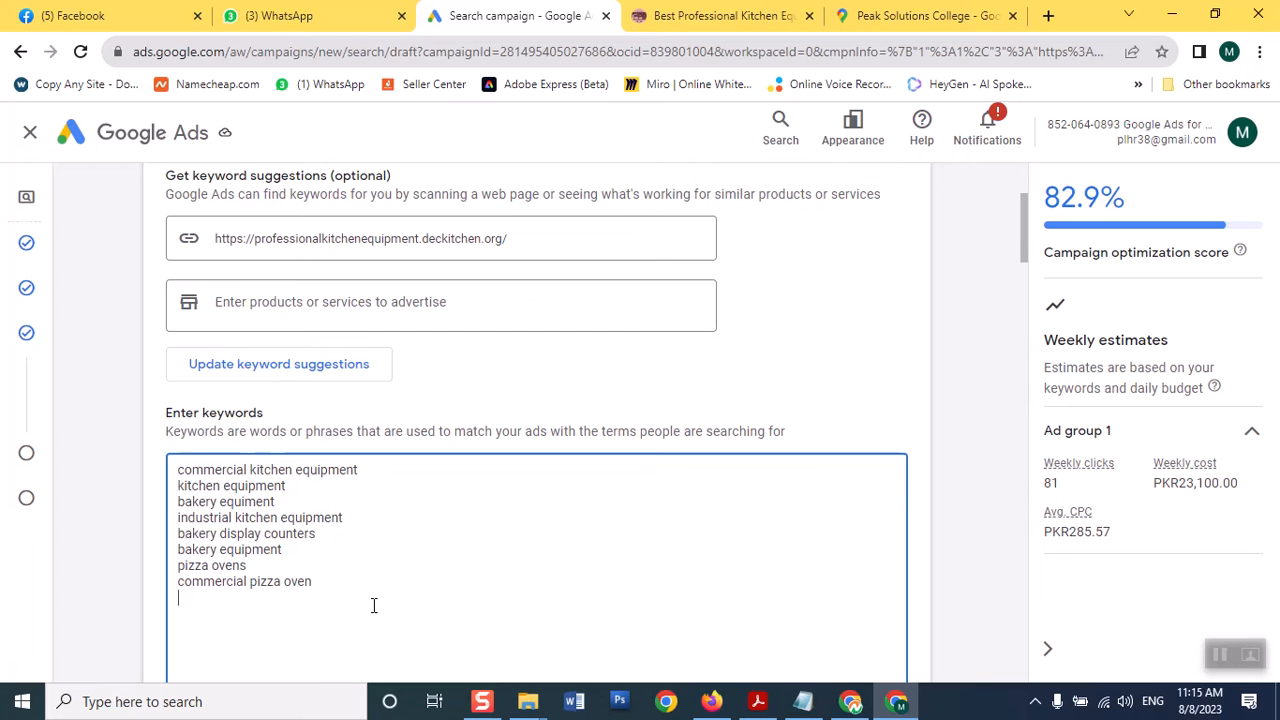
click(347, 373)
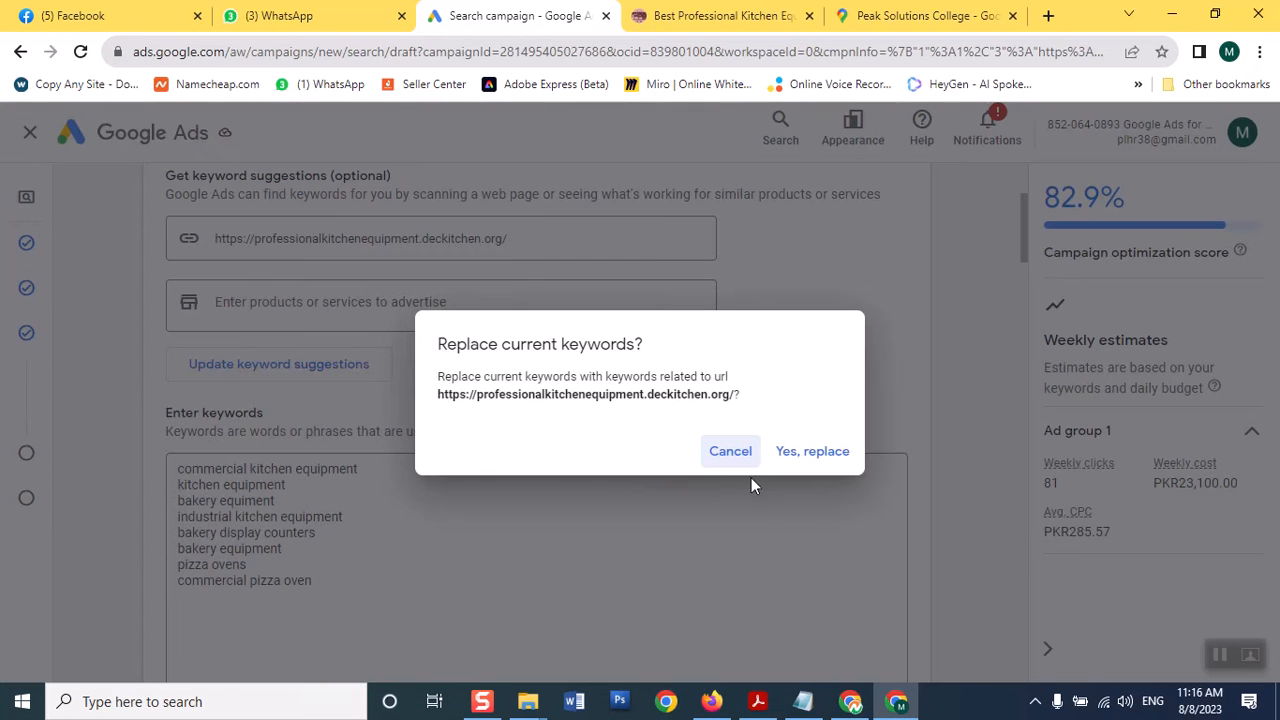
click(828, 454)
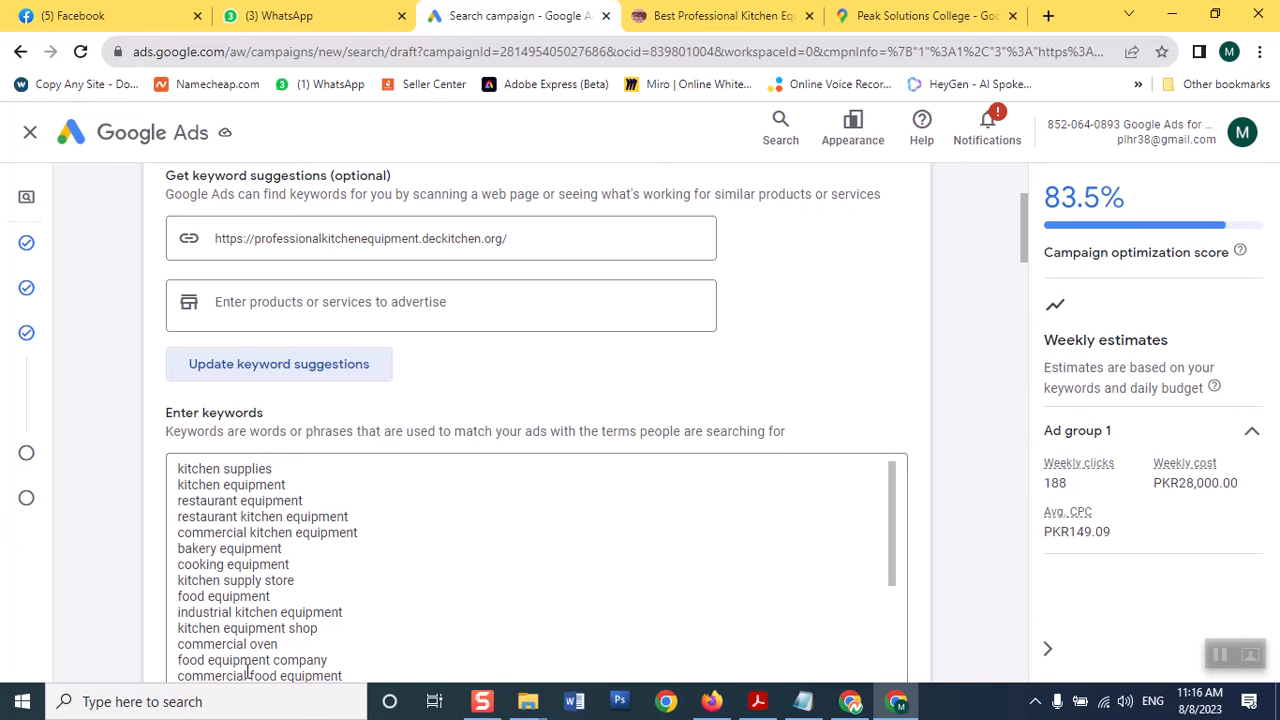
drag(891, 510, 875, 598)
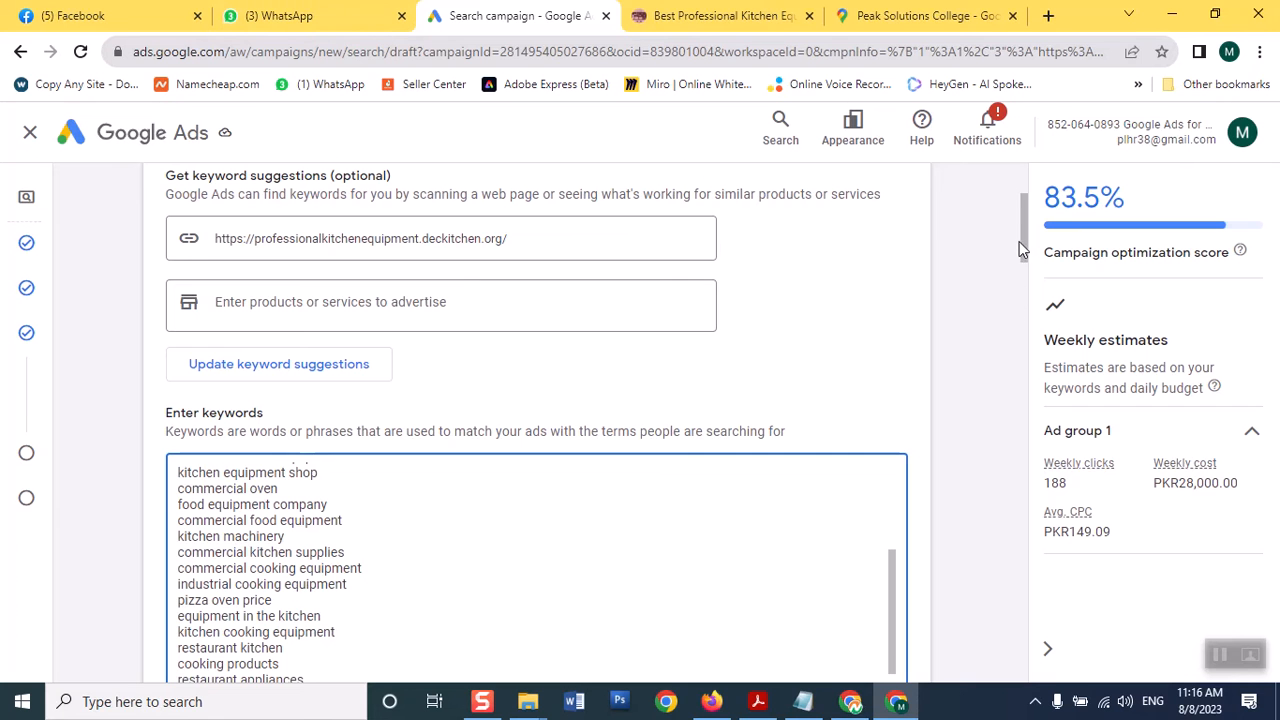
drag(1025, 238, 1035, 515)
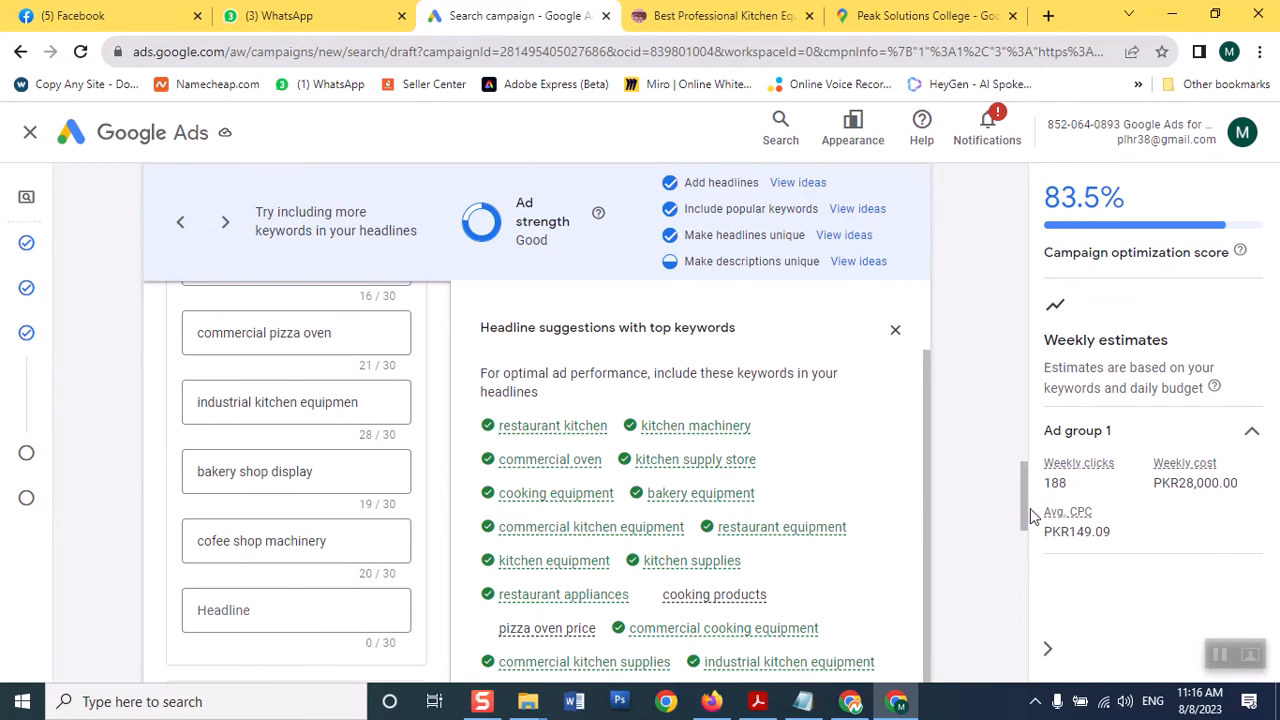
Fill the last empty Headline slot with 'restaurant equipment'
click(295, 613)
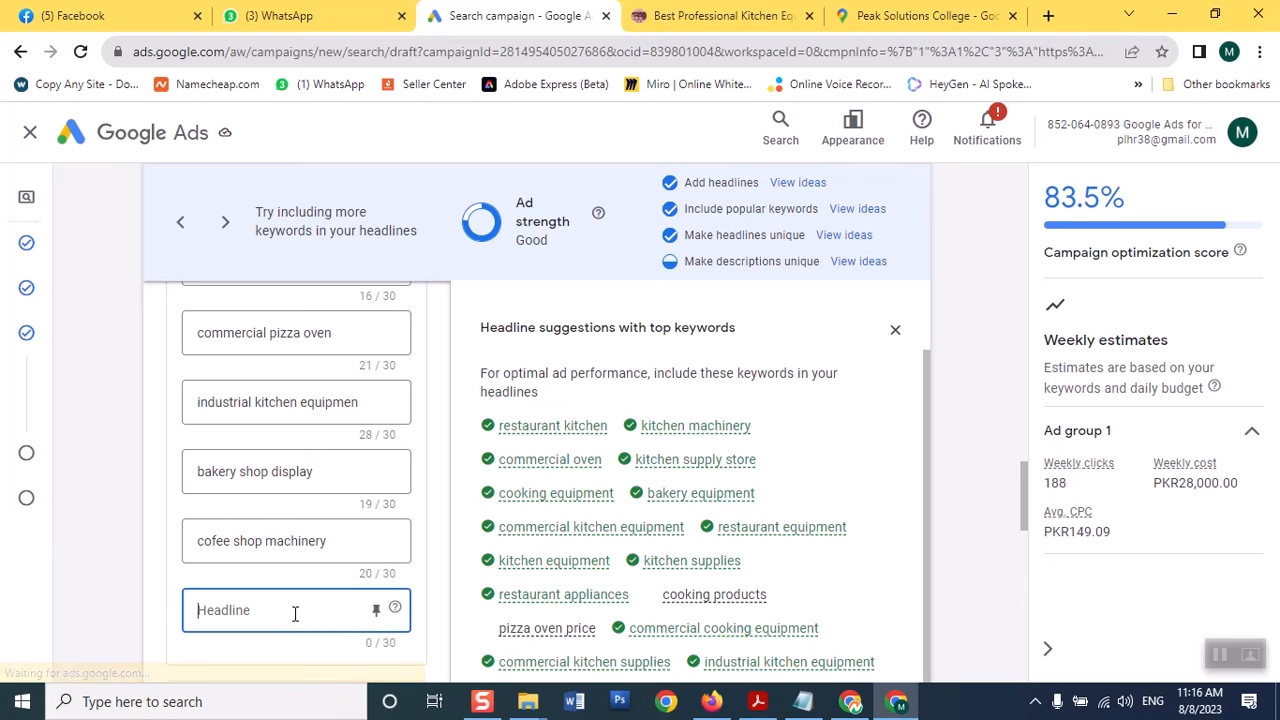
text(re)
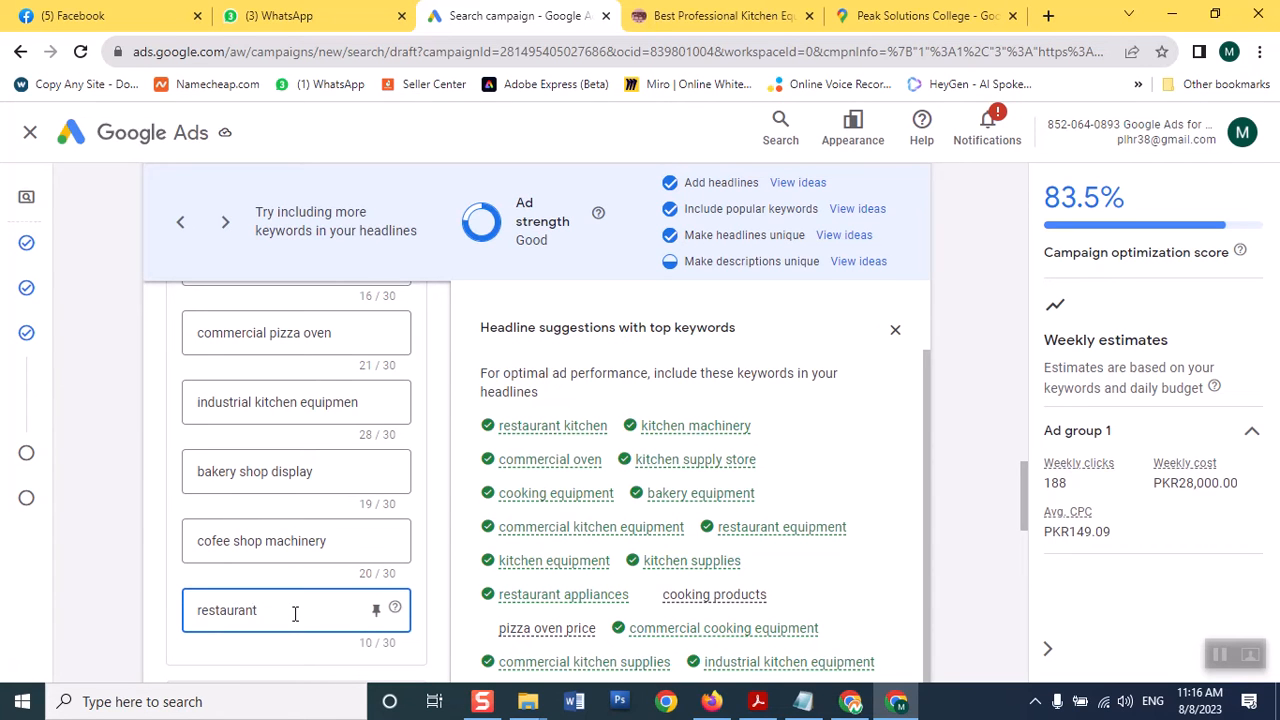
text(staurant equipment)
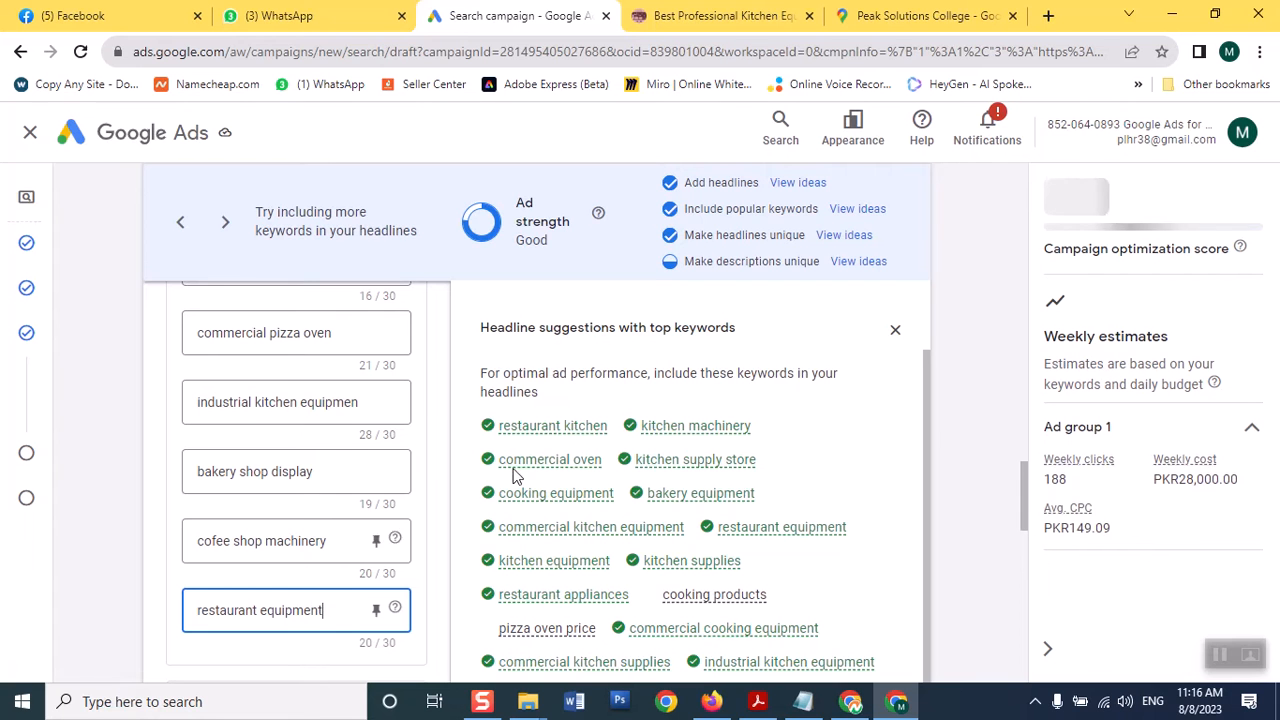
mouse_move(606, 529)
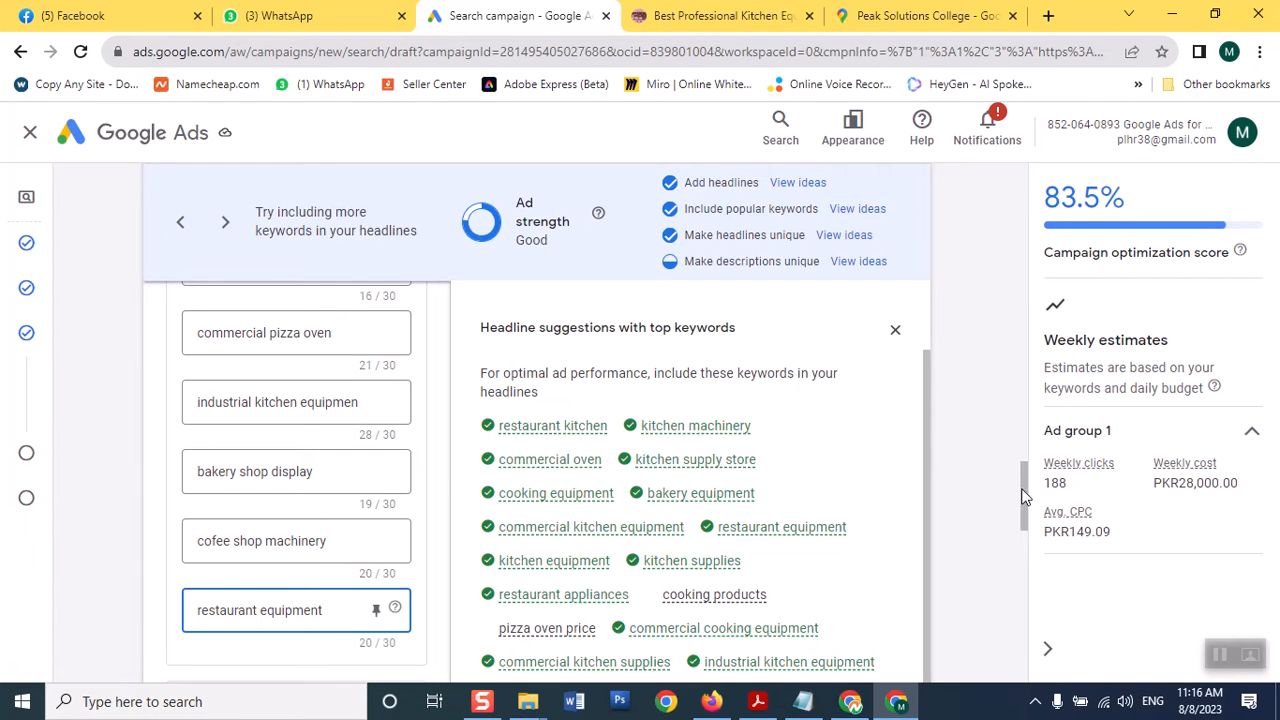
drag(1027, 490, 1022, 554)
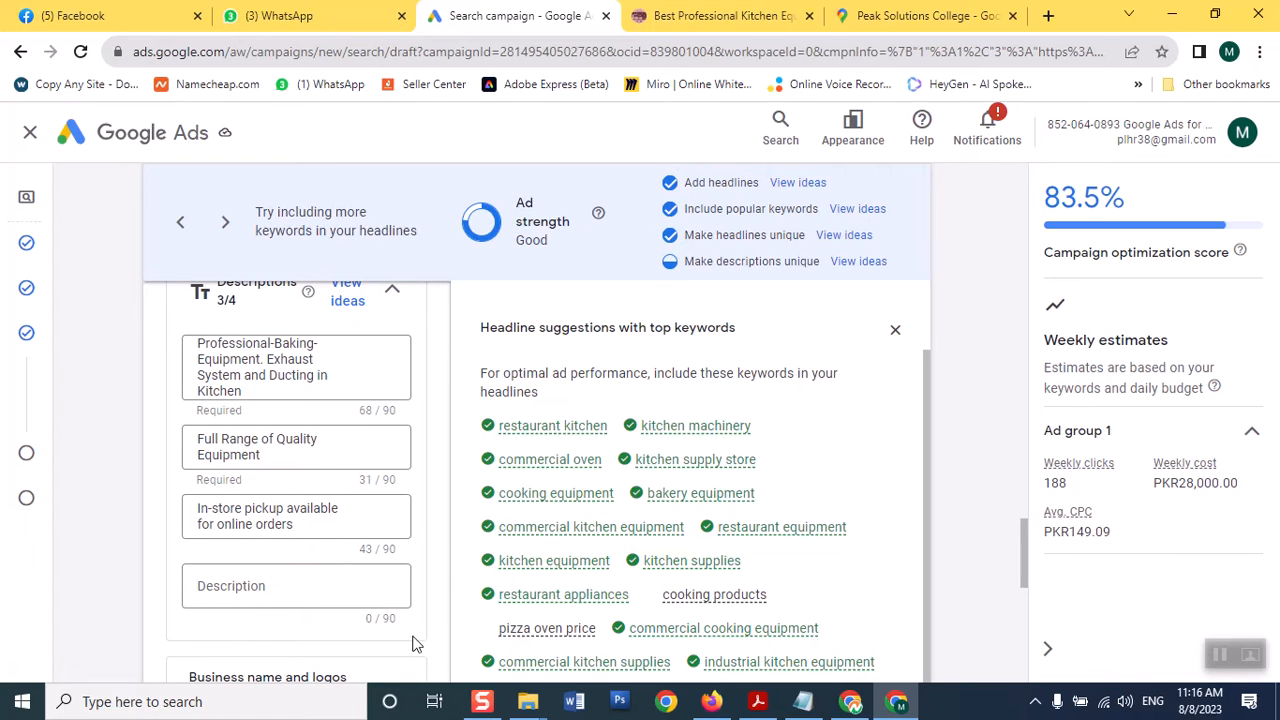
Add the suggested 'Dastgir Engineering supplies Professional kitchen equipment' as the fourth description
click(257, 589)
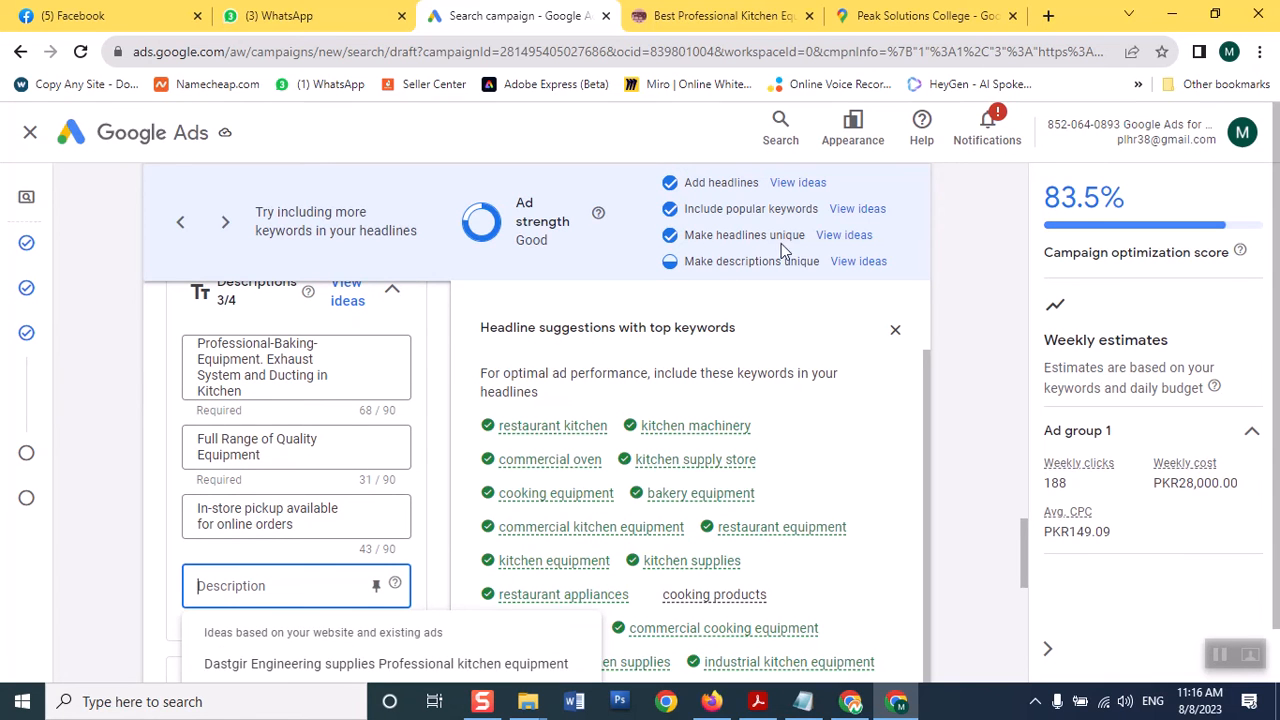
click(304, 590)
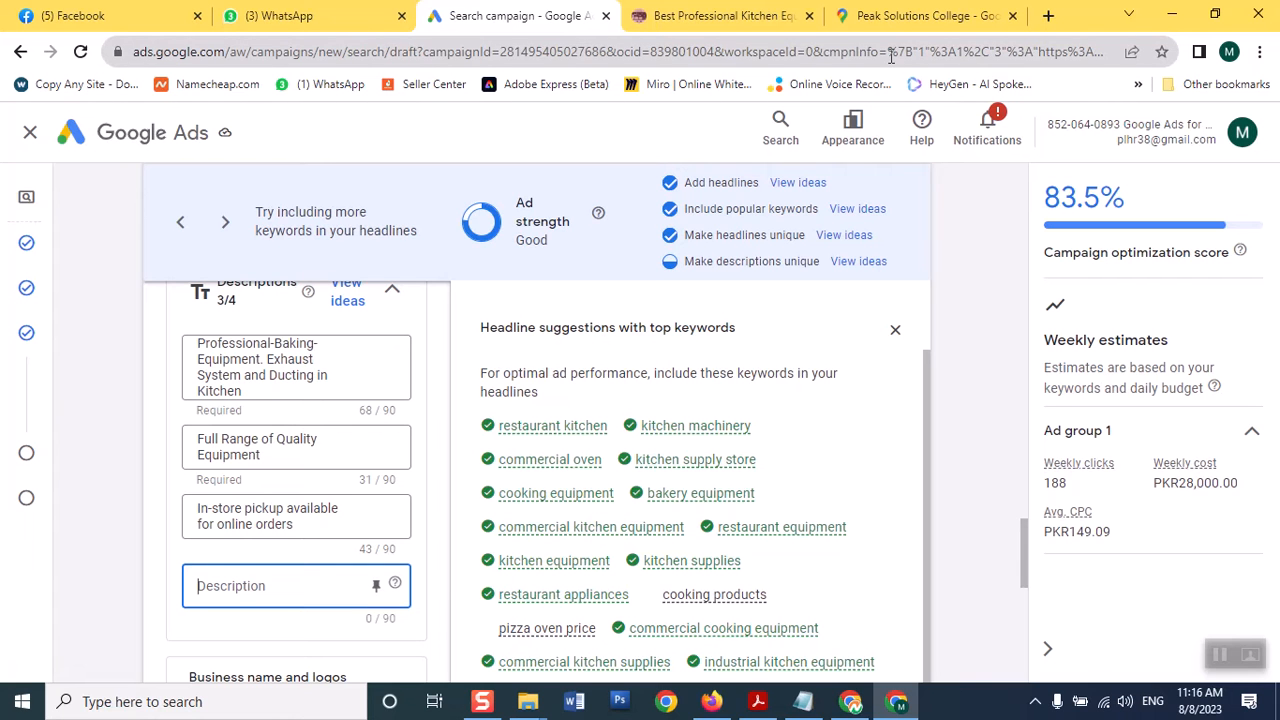
click(848, 265)
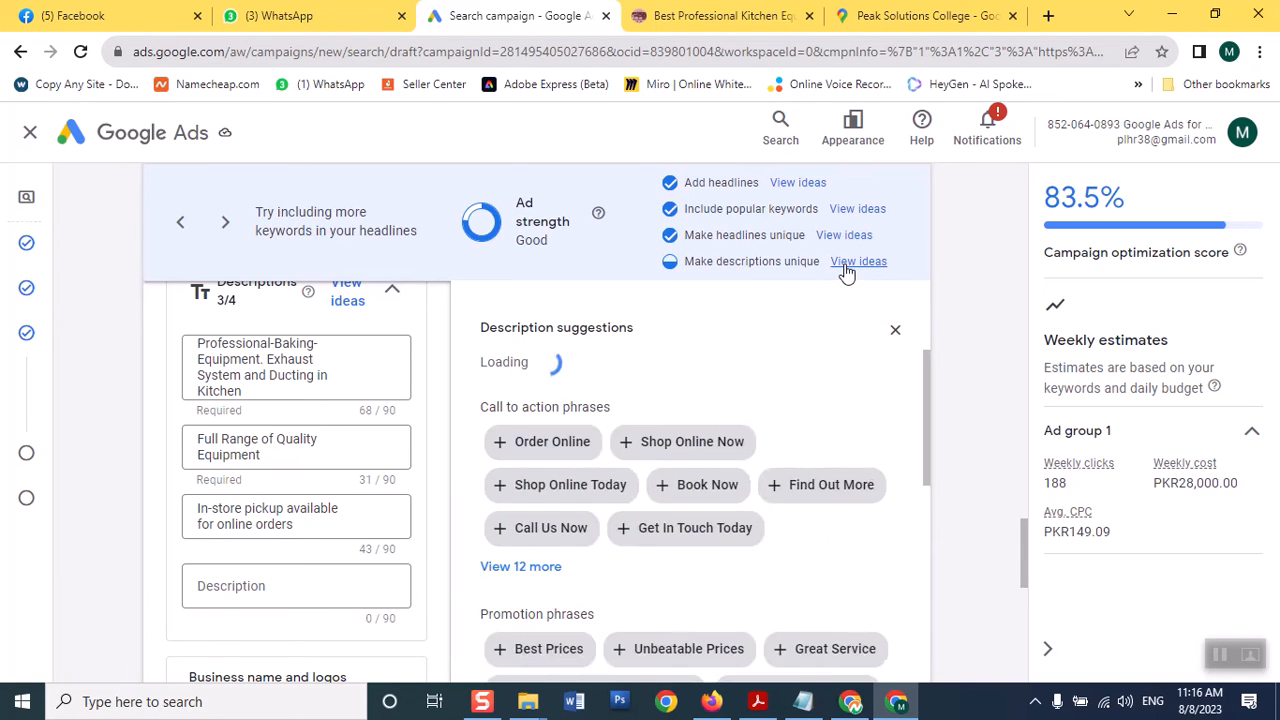
click(278, 586)
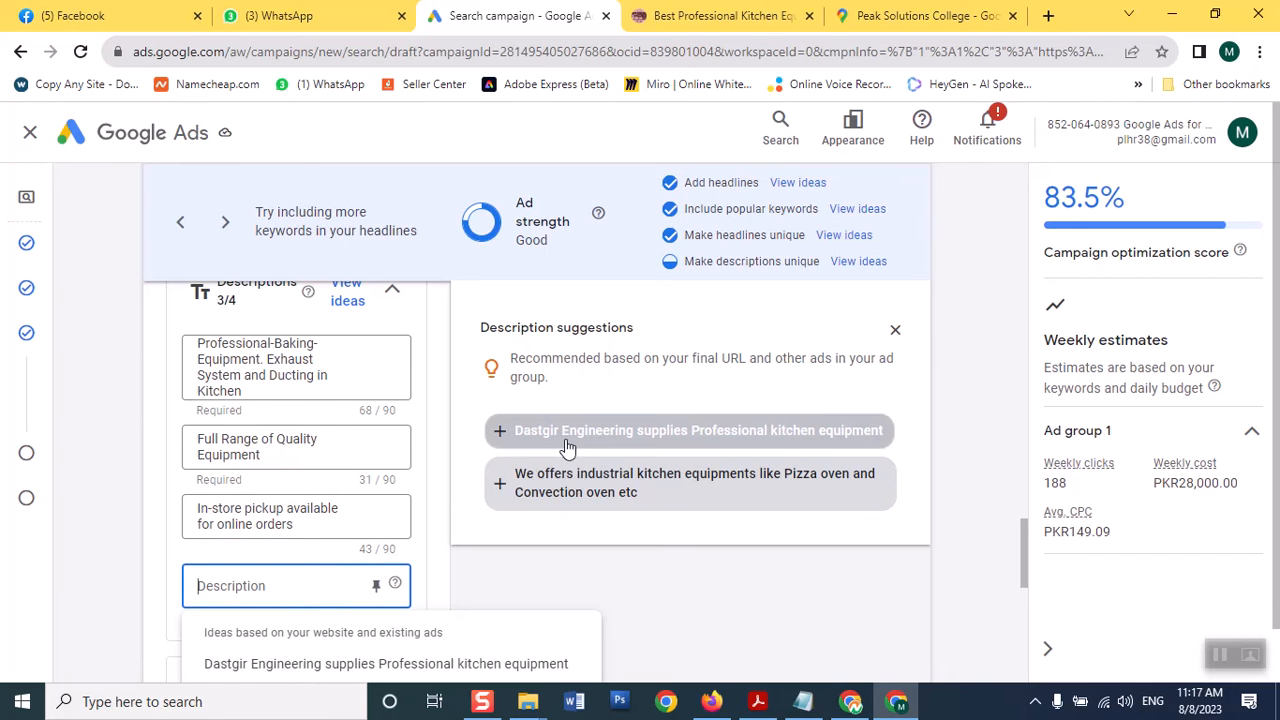
click(508, 432)
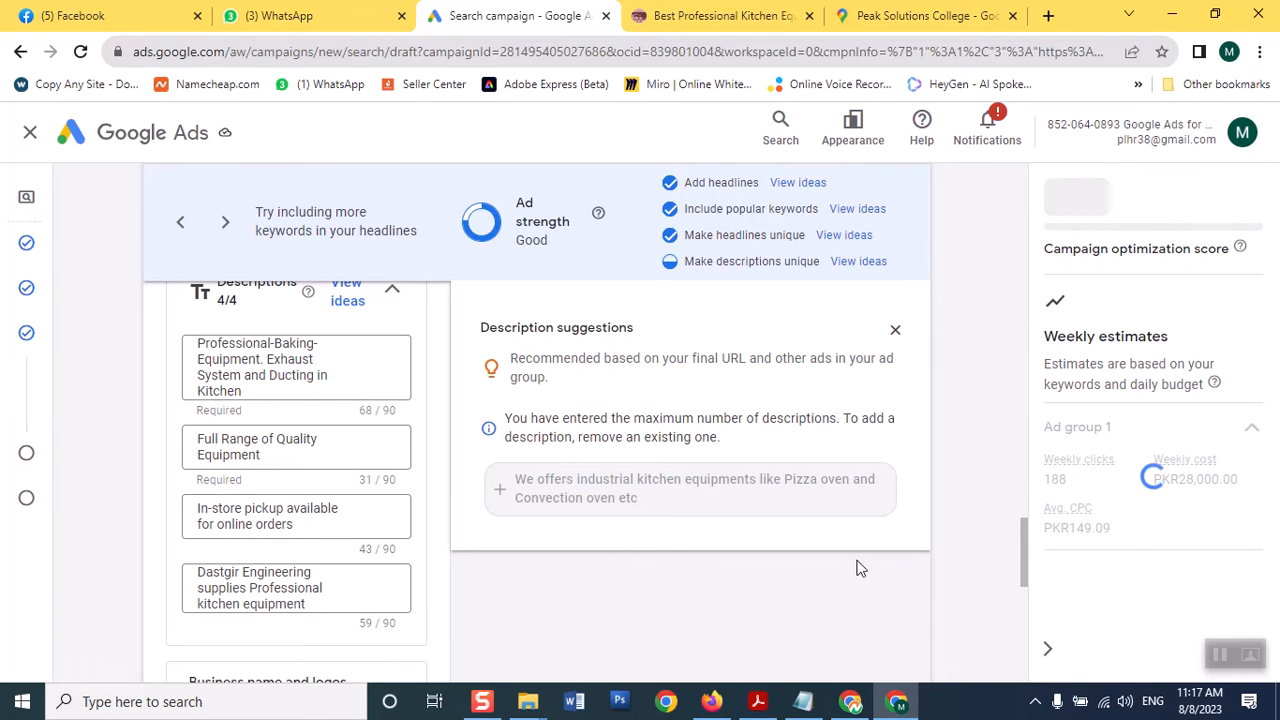
mouse_move(1022, 570)
mouse_down()
mouse_move(1020, 605)
mouse_move(1015, 588)
mouse_up()
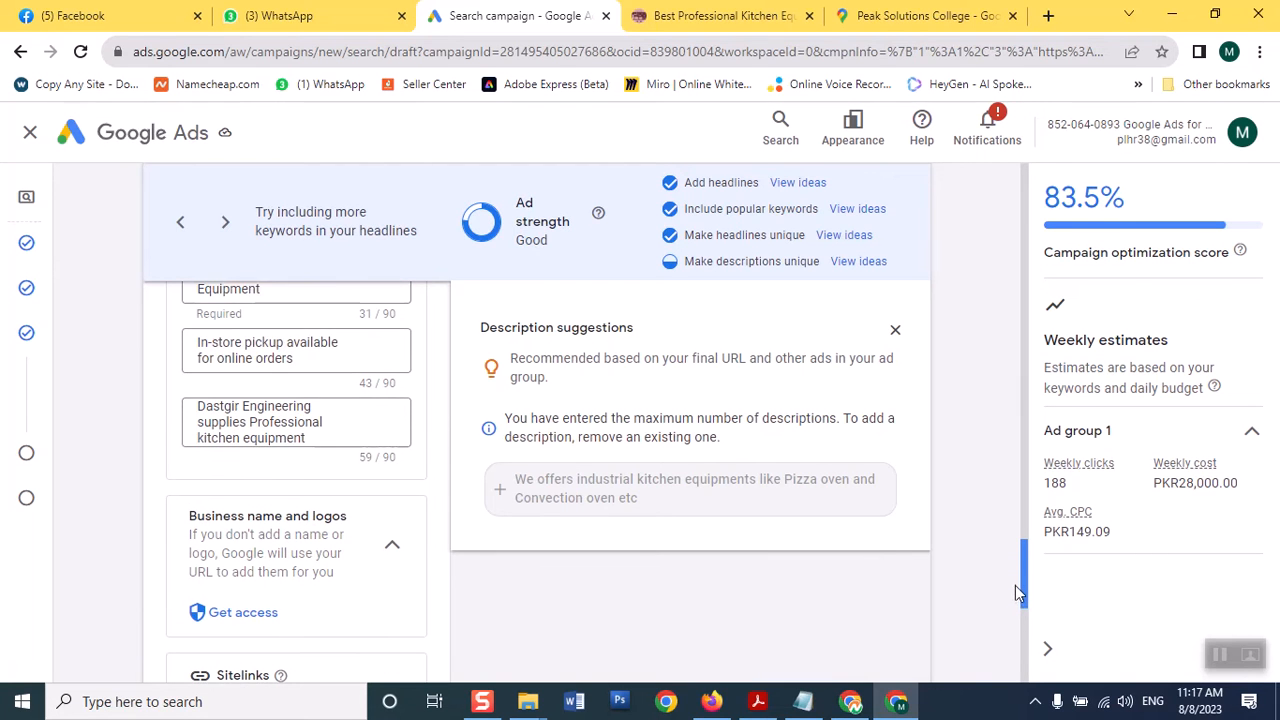
scroll(1013, 575, up, 3)
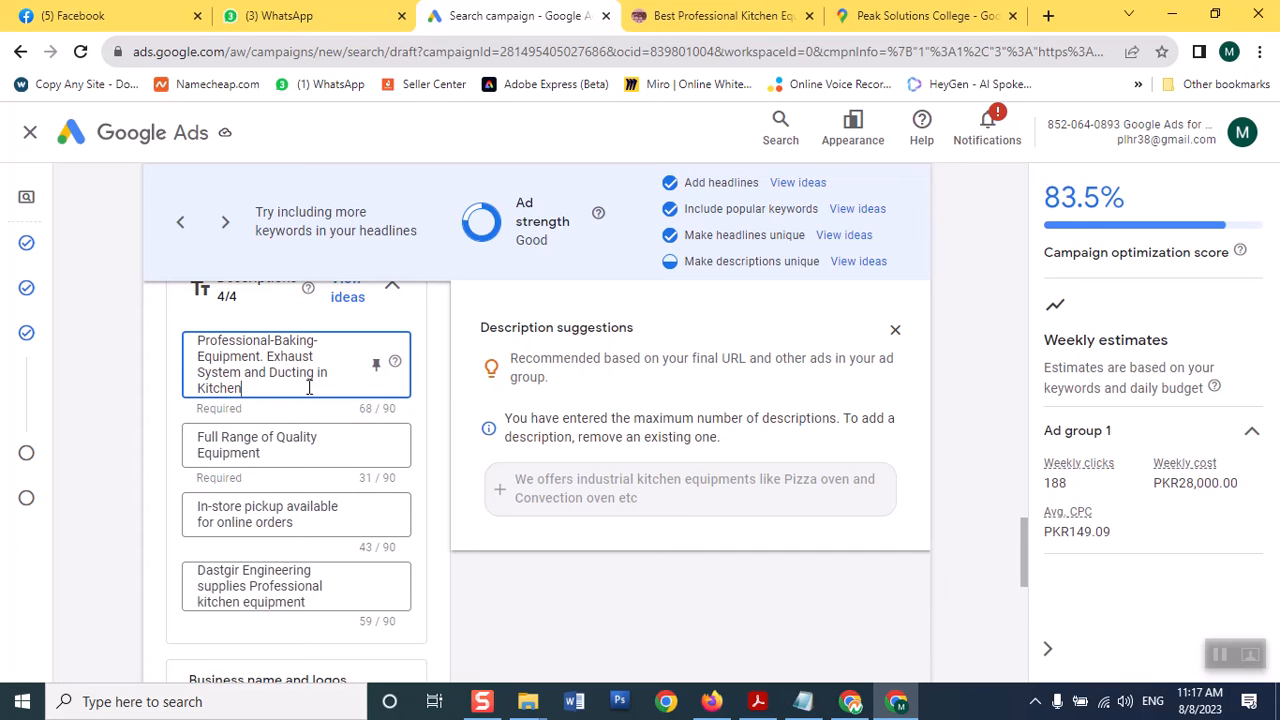
Replace the 'Full Range of Quality Equipment' description with the suggested industrial kitchen equipment description
click(253, 460)
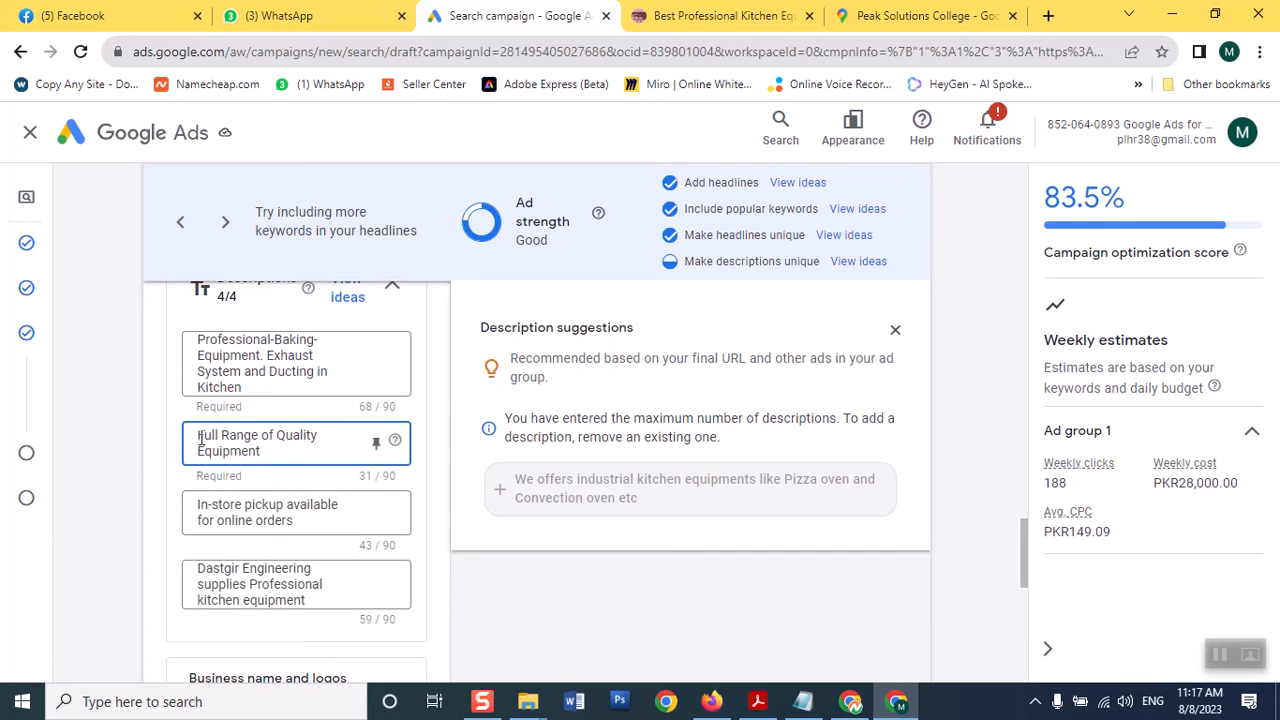
drag(198, 435, 313, 459)
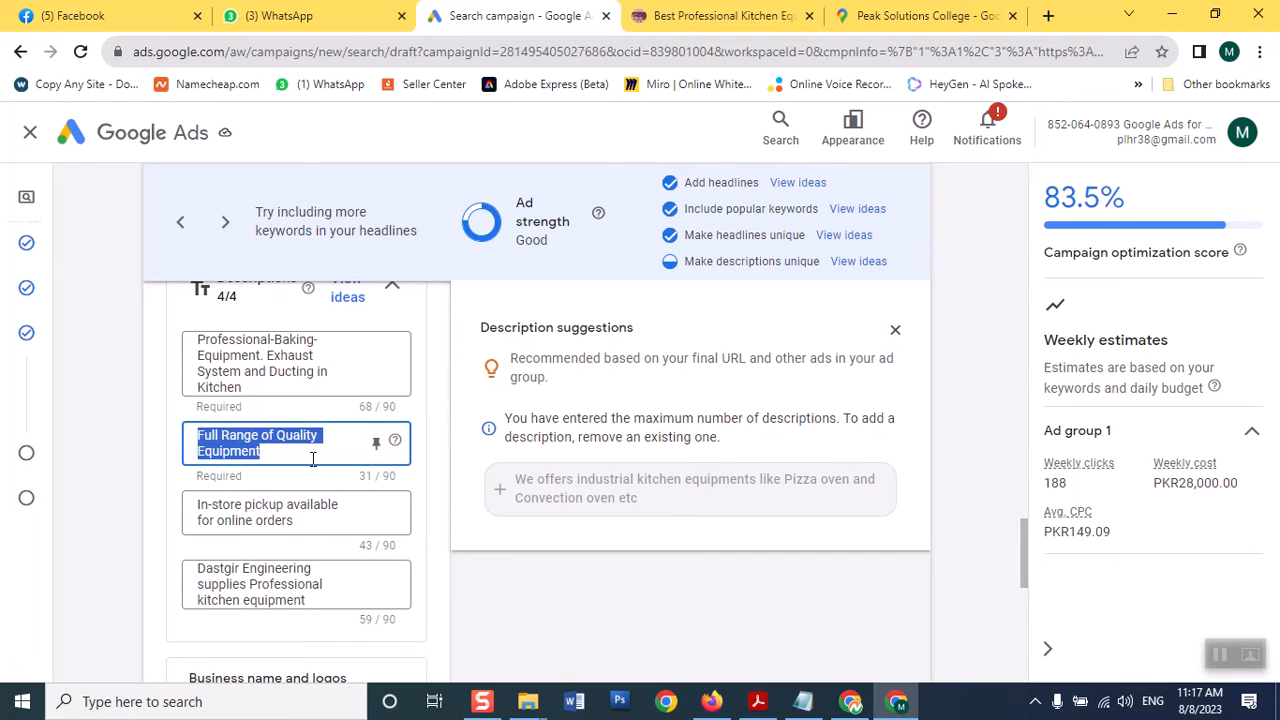
key(BackSpace)
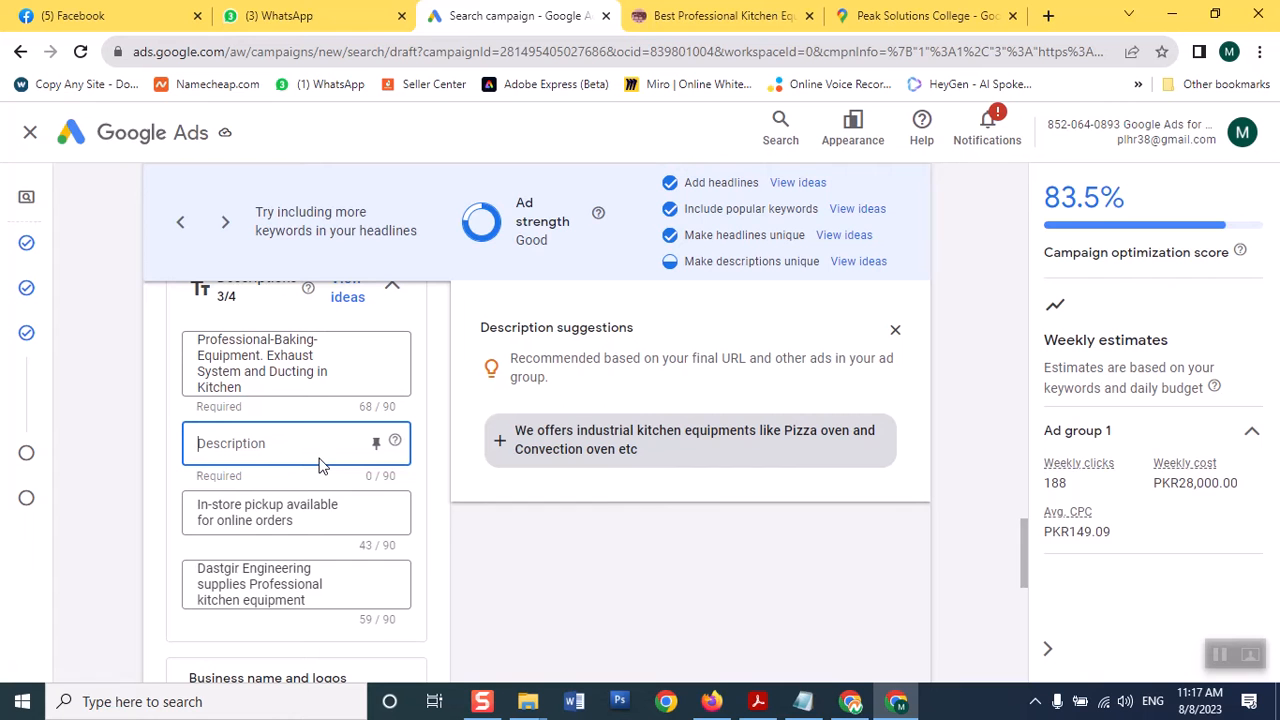
click(320, 460)
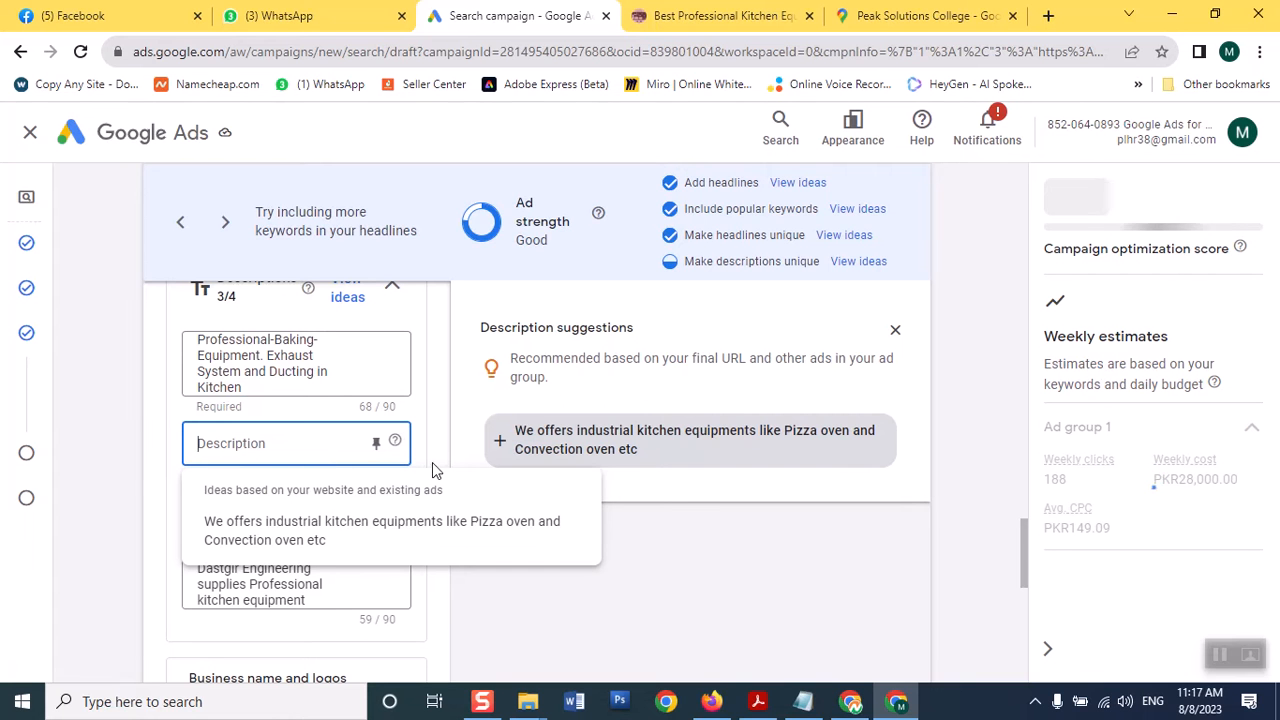
click(496, 446)
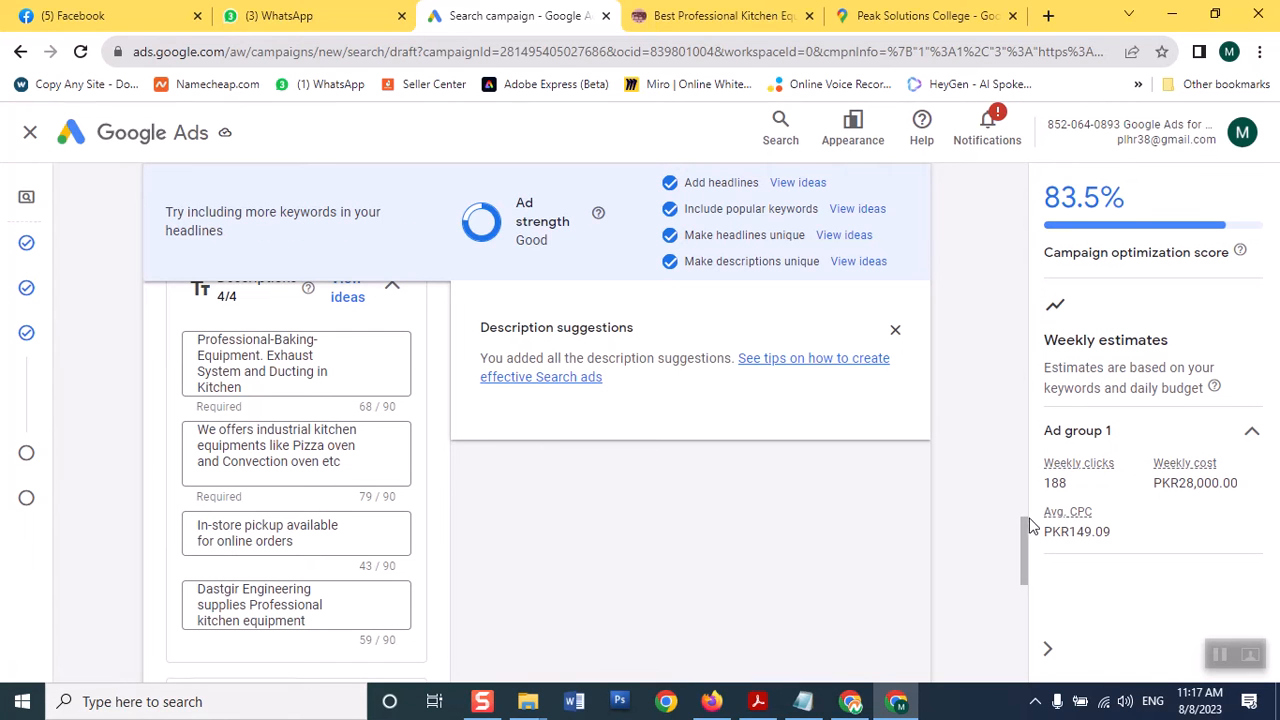
drag(1025, 526, 990, 503)
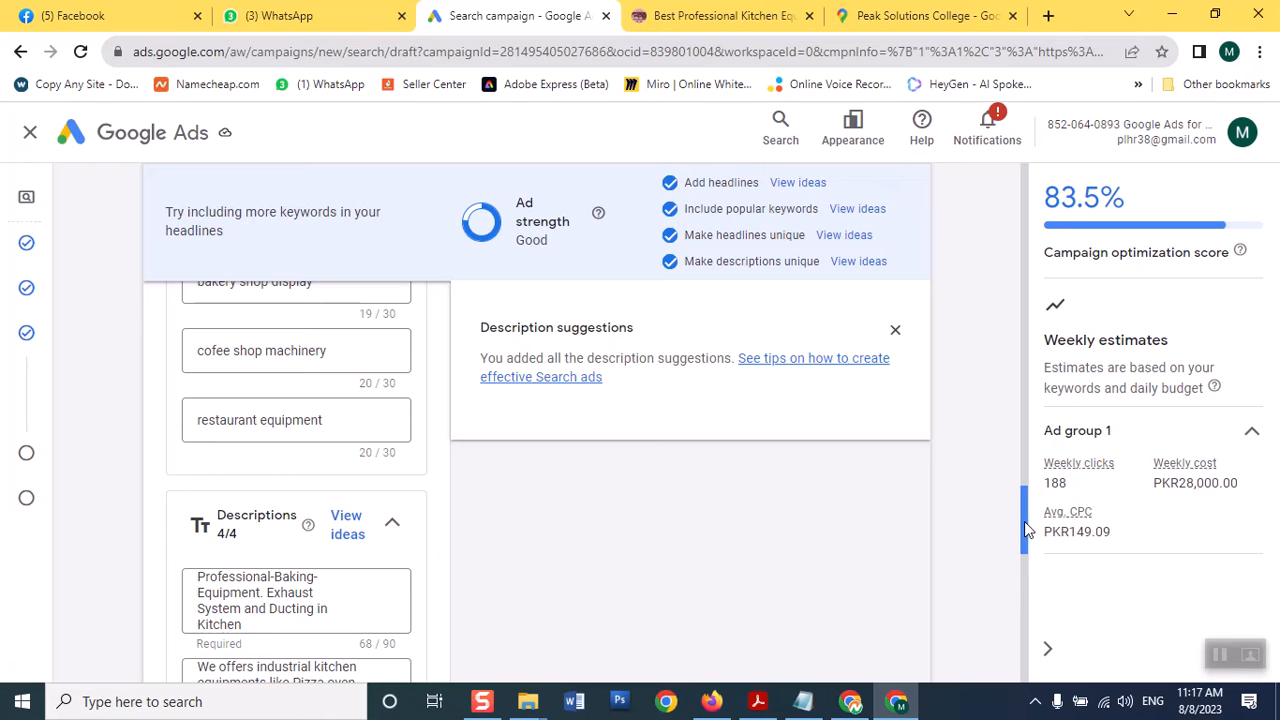
Request access under Business name and logos, opening the Payments Setup page (Pakistan, PKR)
drag(1024, 537, 1018, 596)
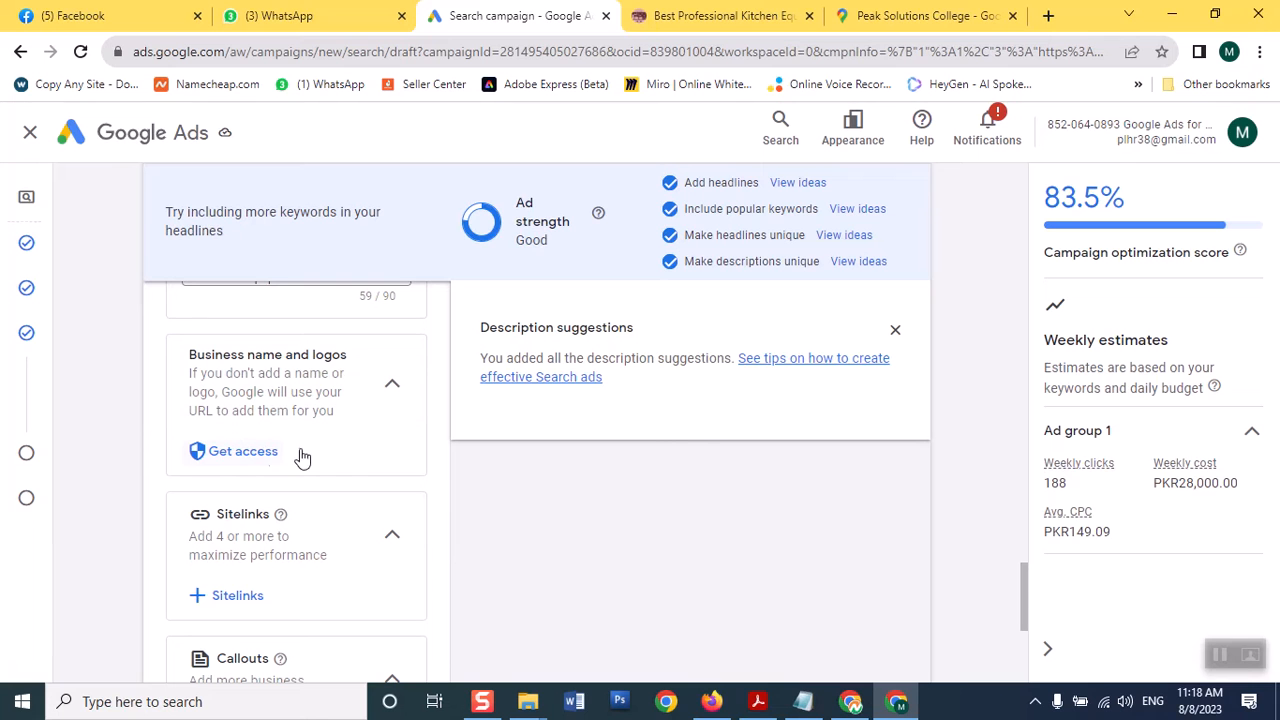
click(245, 452)
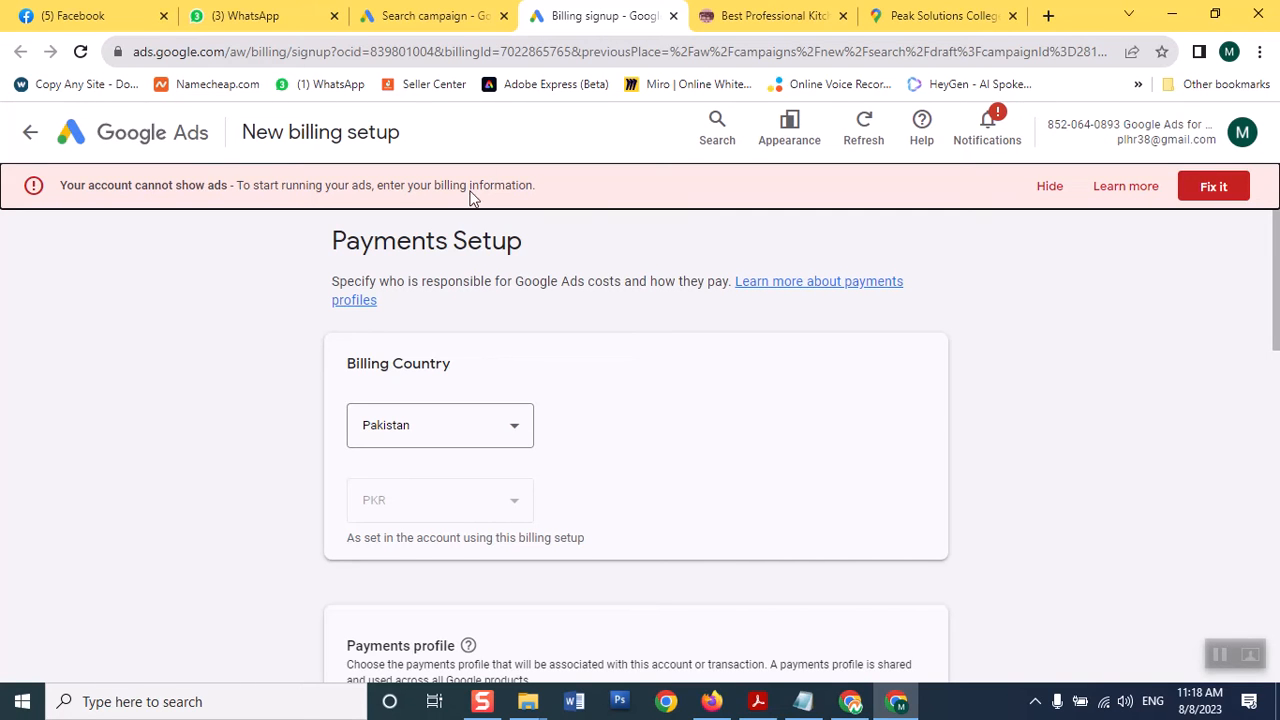
Return to the Search campaign tab and open the sitelinks library listing 'beauty products'
click(478, 16)
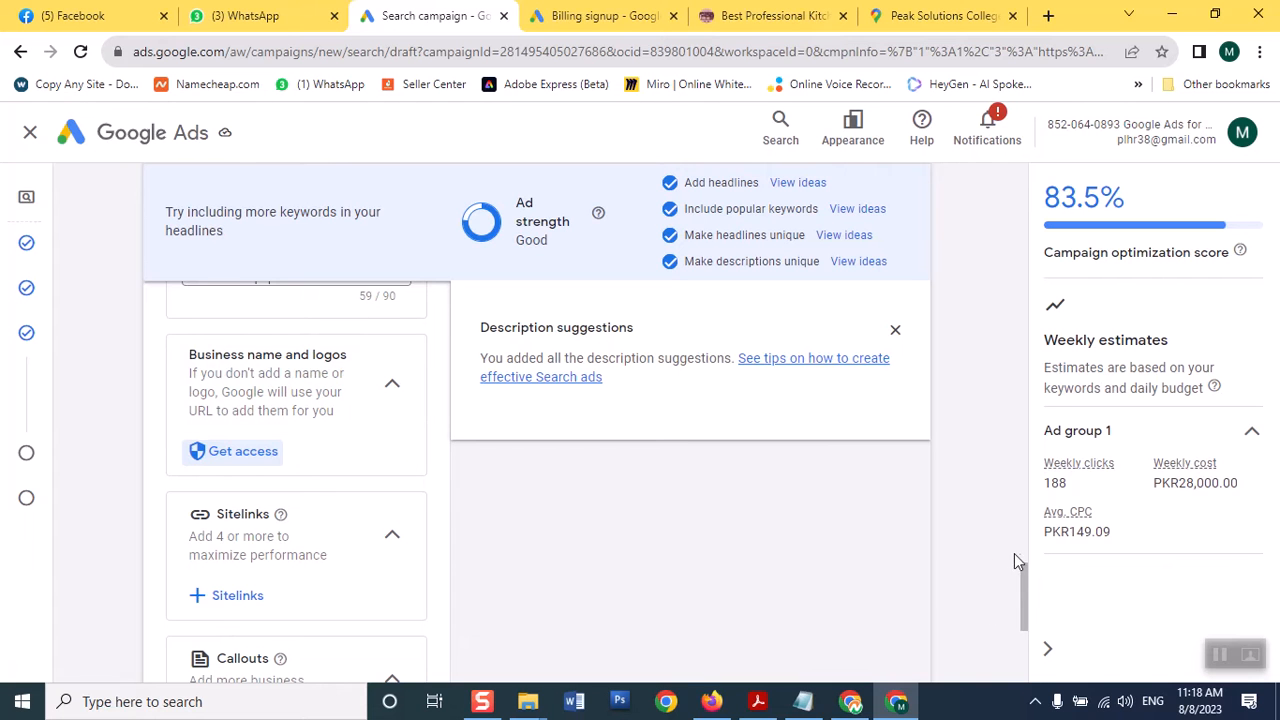
drag(1022, 568, 1022, 594)
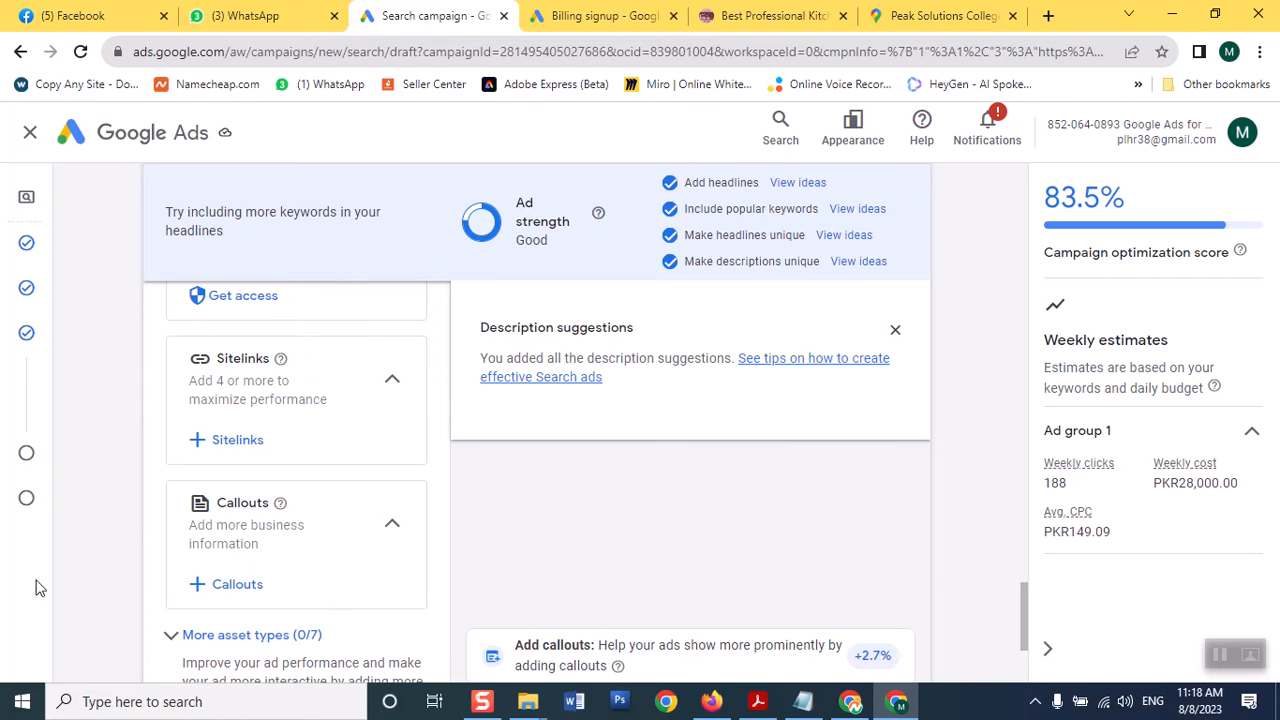
click(199, 450)
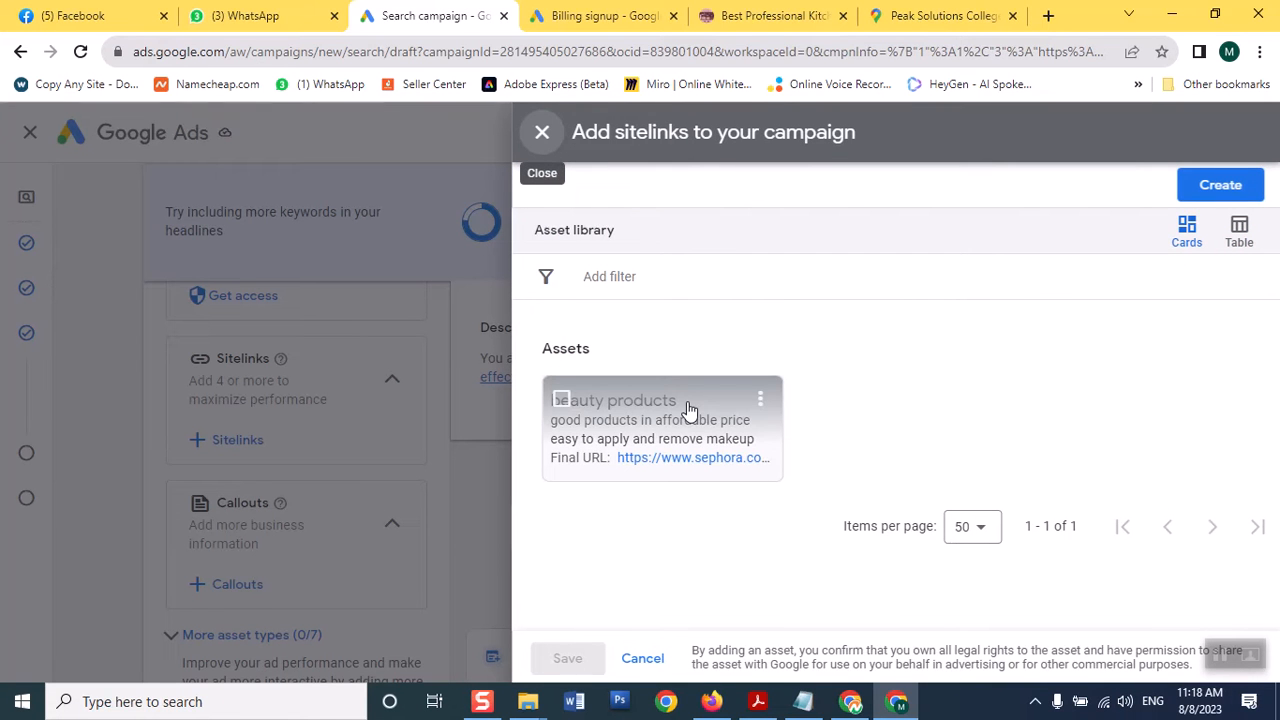
Add and save the 'beauty products' sitelink, then bring up the Add callouts panel
click(562, 402)
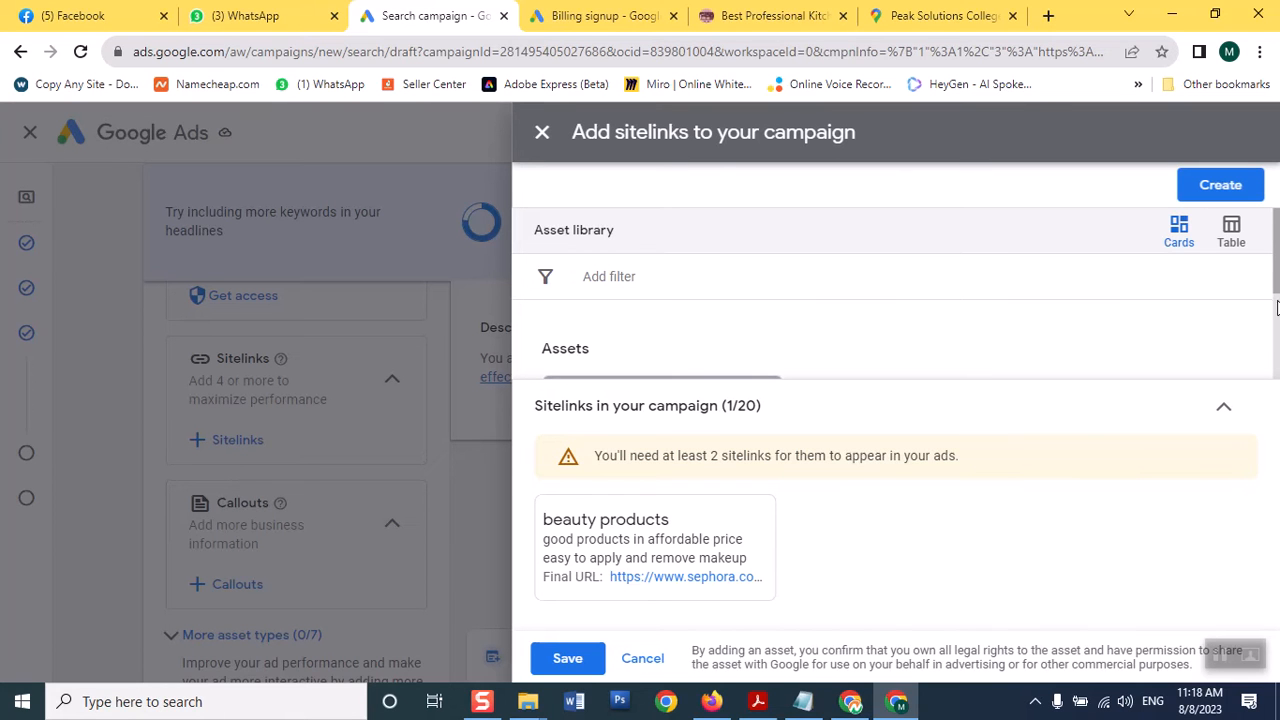
drag(1272, 275, 1270, 382)
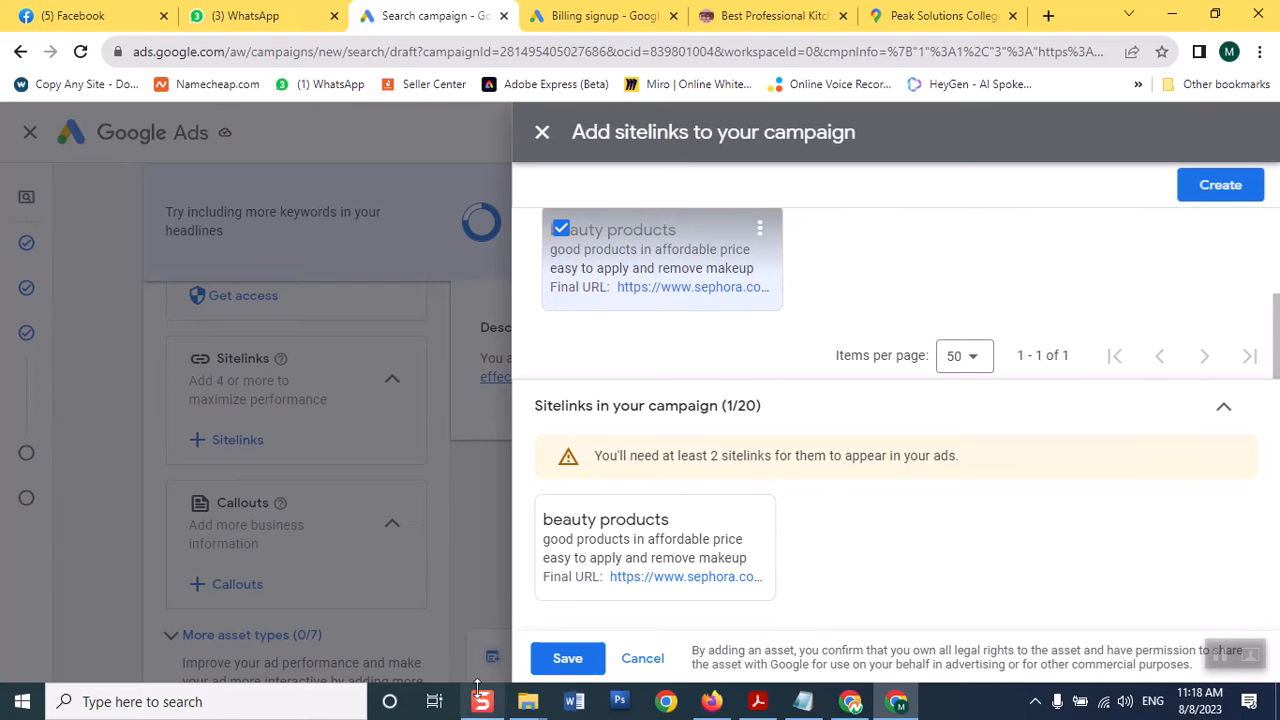
click(565, 660)
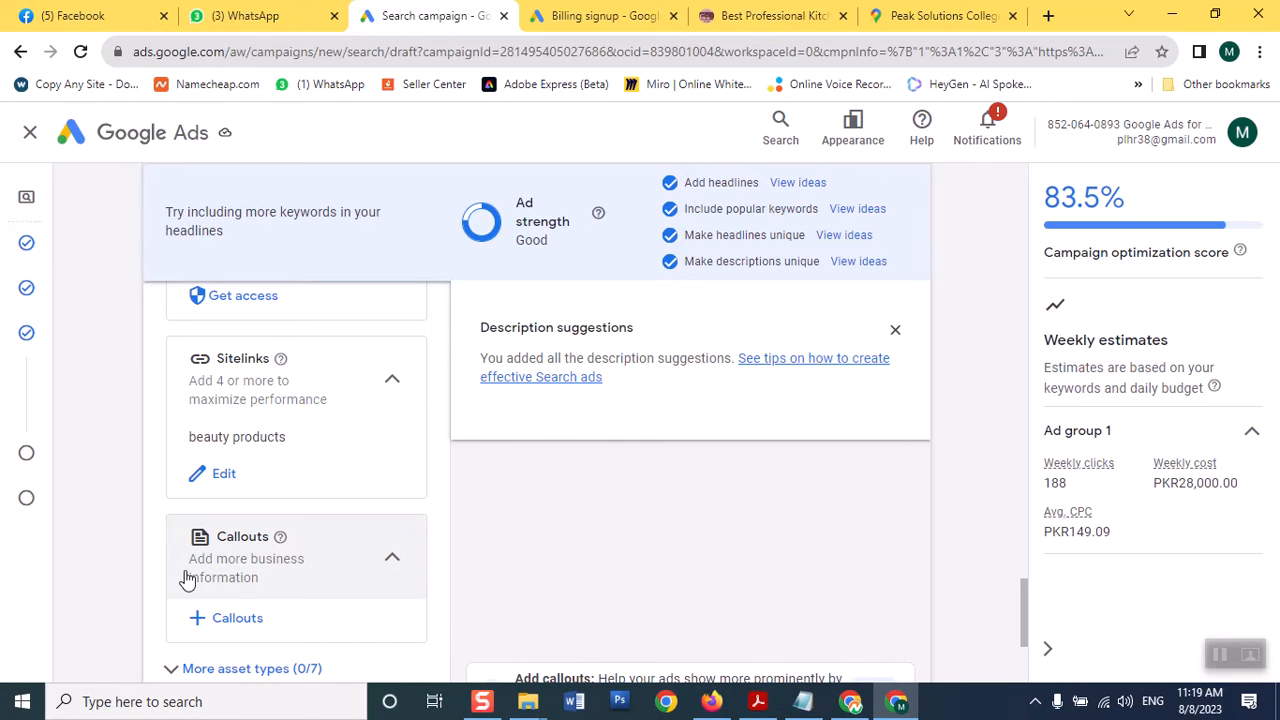
mouse_move(284, 543)
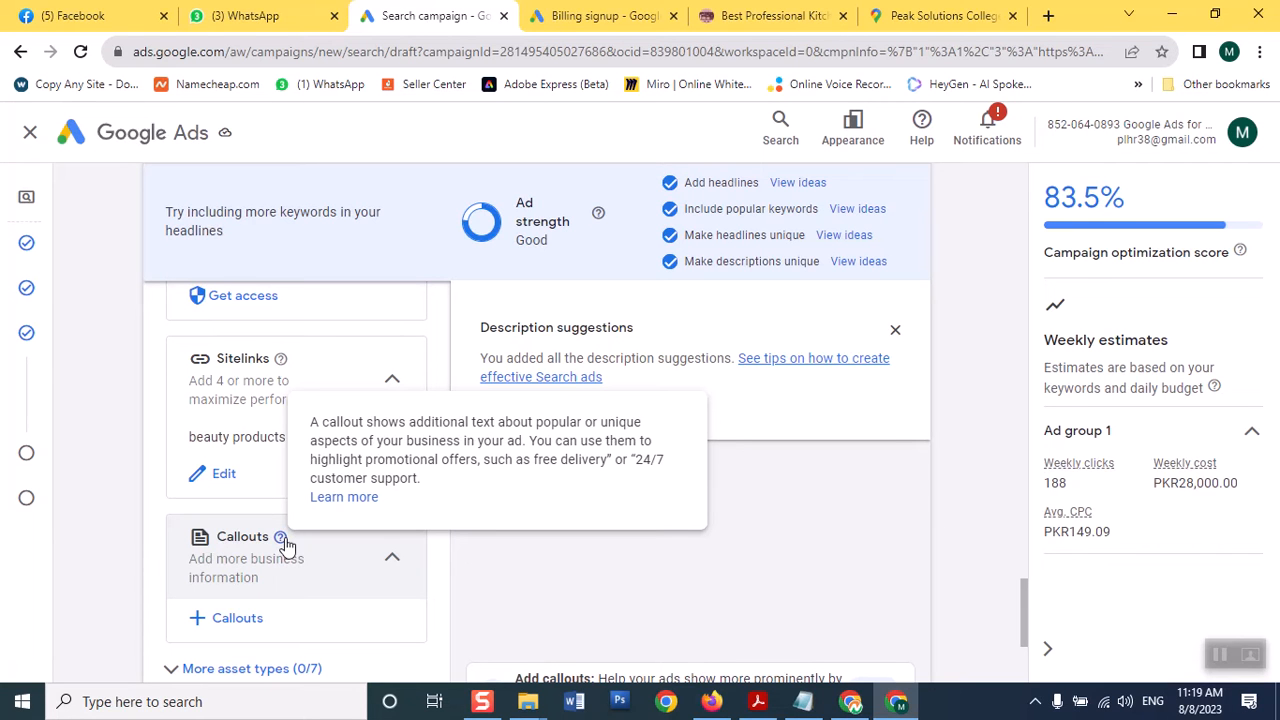
click(195, 620)
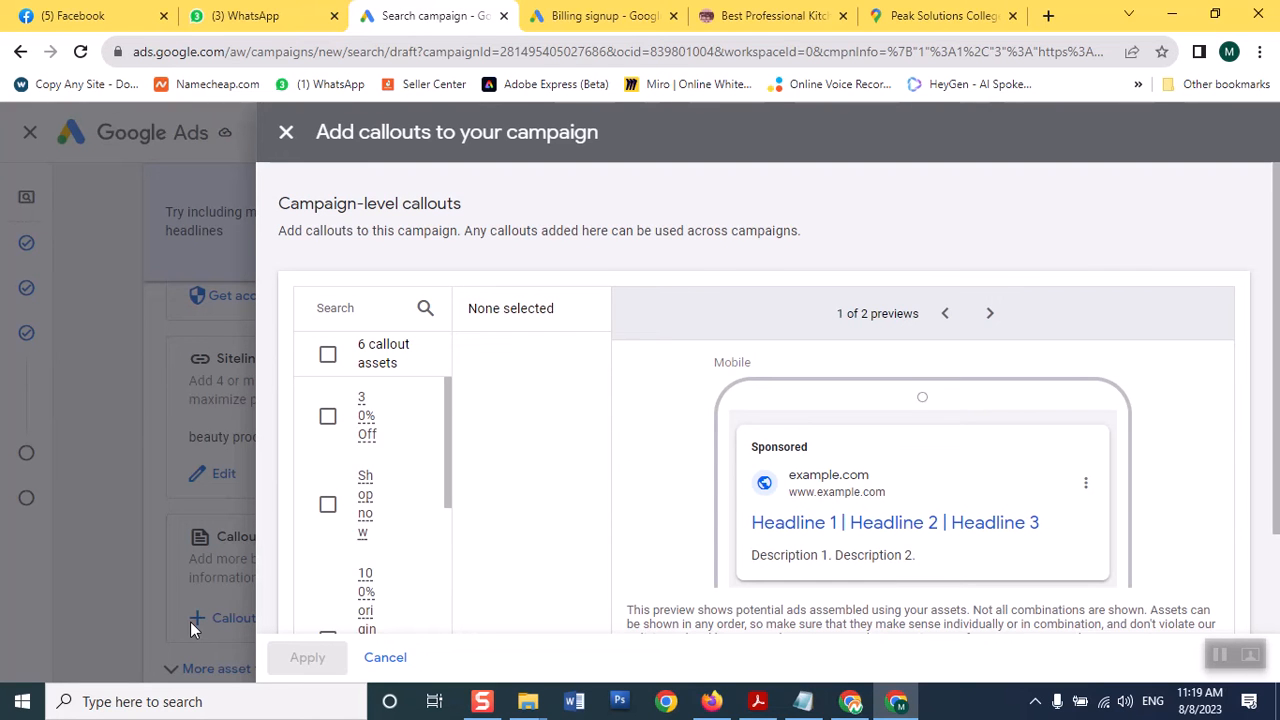
Select all six callouts, including '30% Off' and 'Shop now', and apply them
click(329, 356)
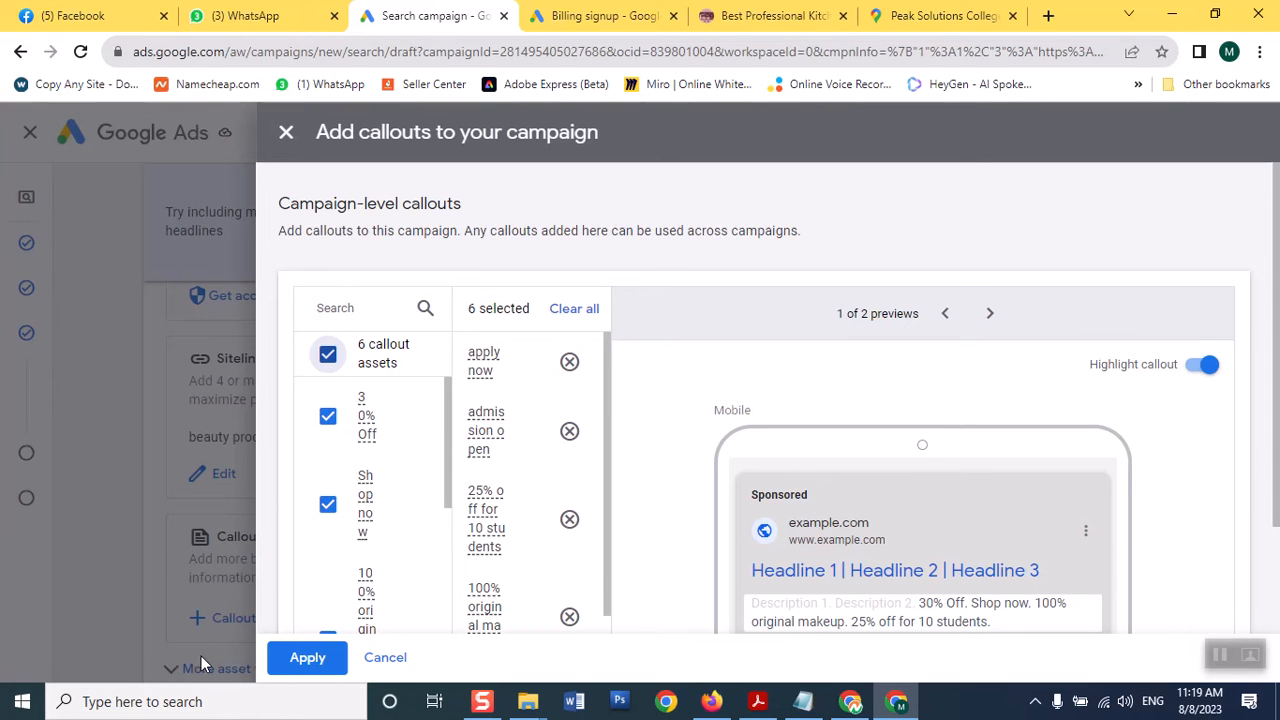
click(296, 660)
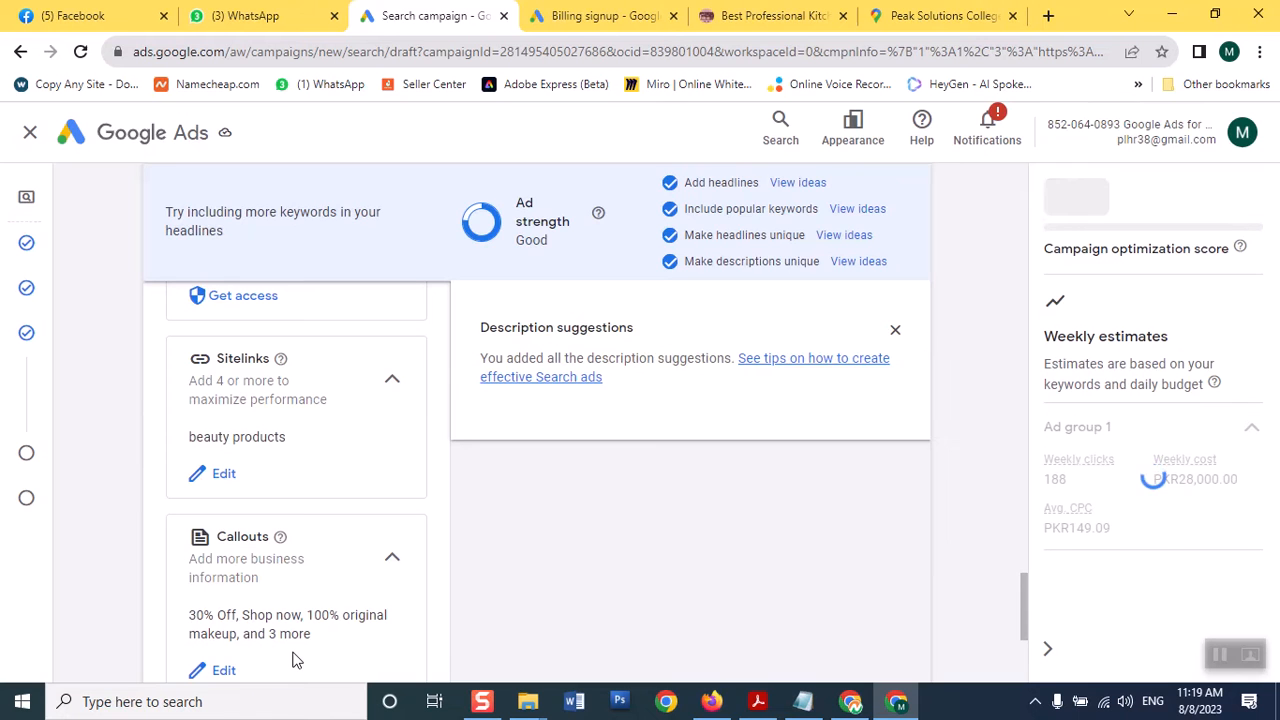
Scroll to the end of the ad editor and continue to the Budget step
drag(1024, 600, 1020, 630)
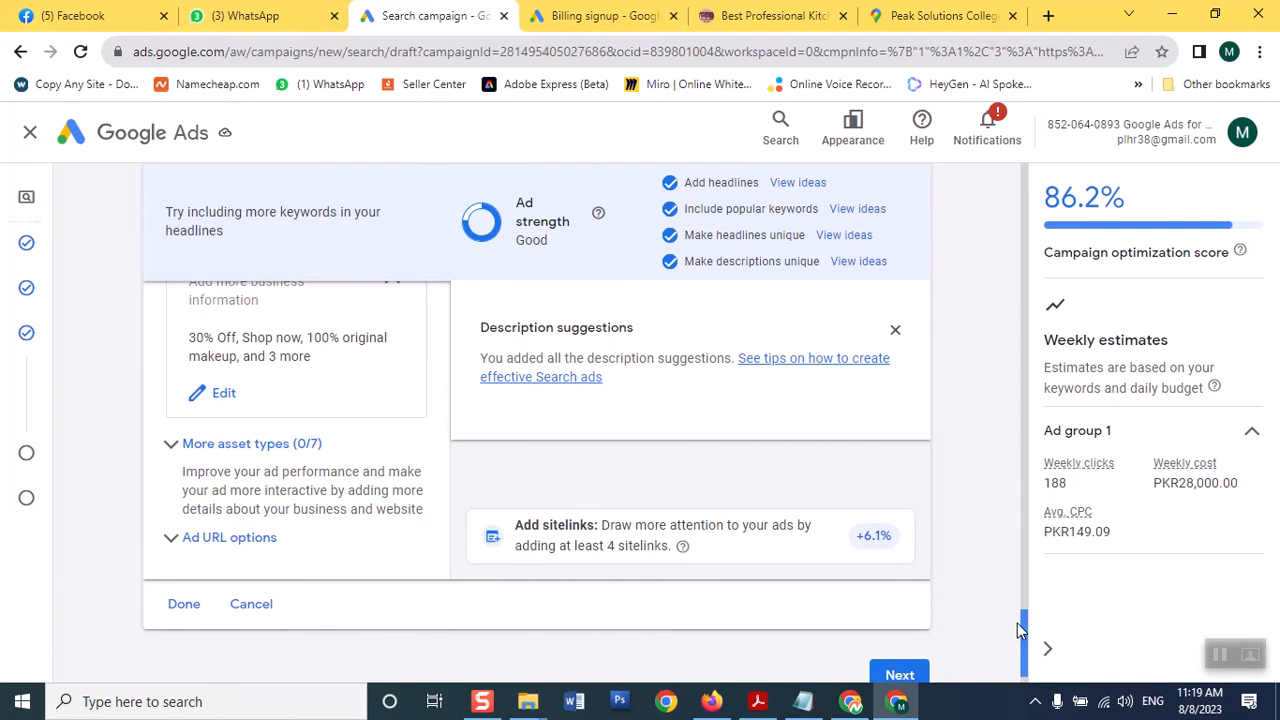
drag(1017, 623, 1015, 608)
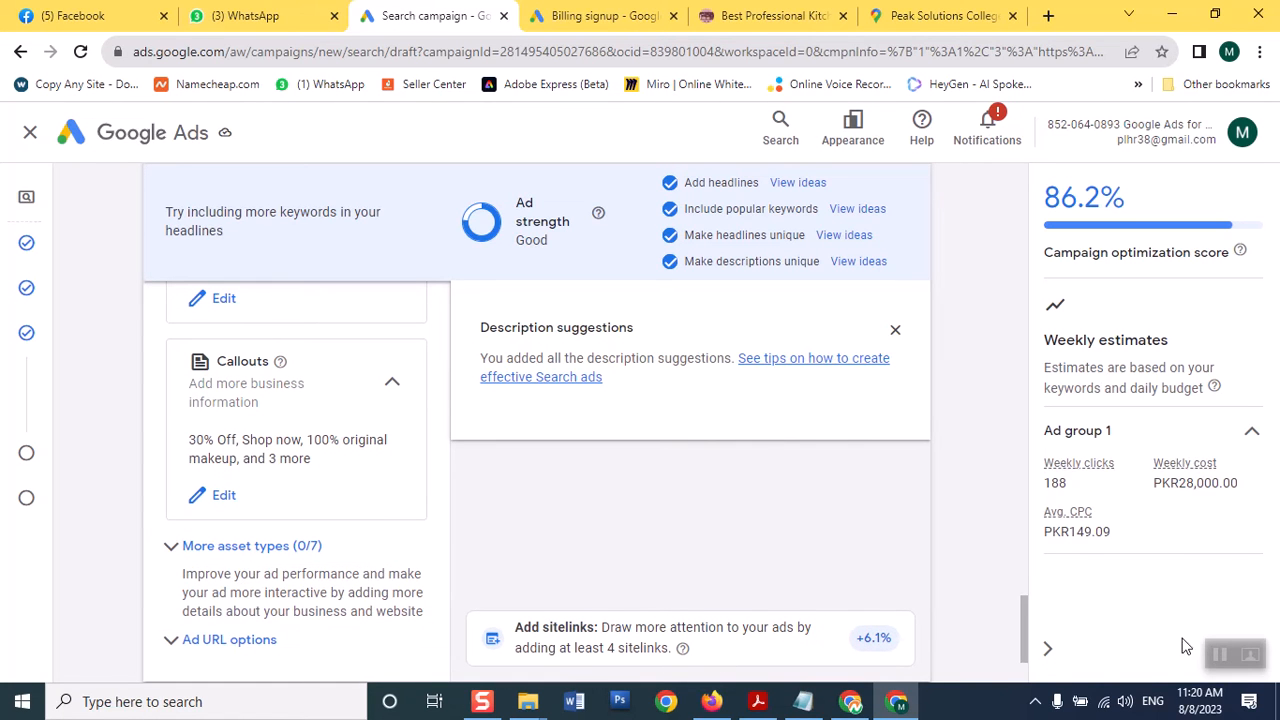
drag(1024, 652, 1022, 680)
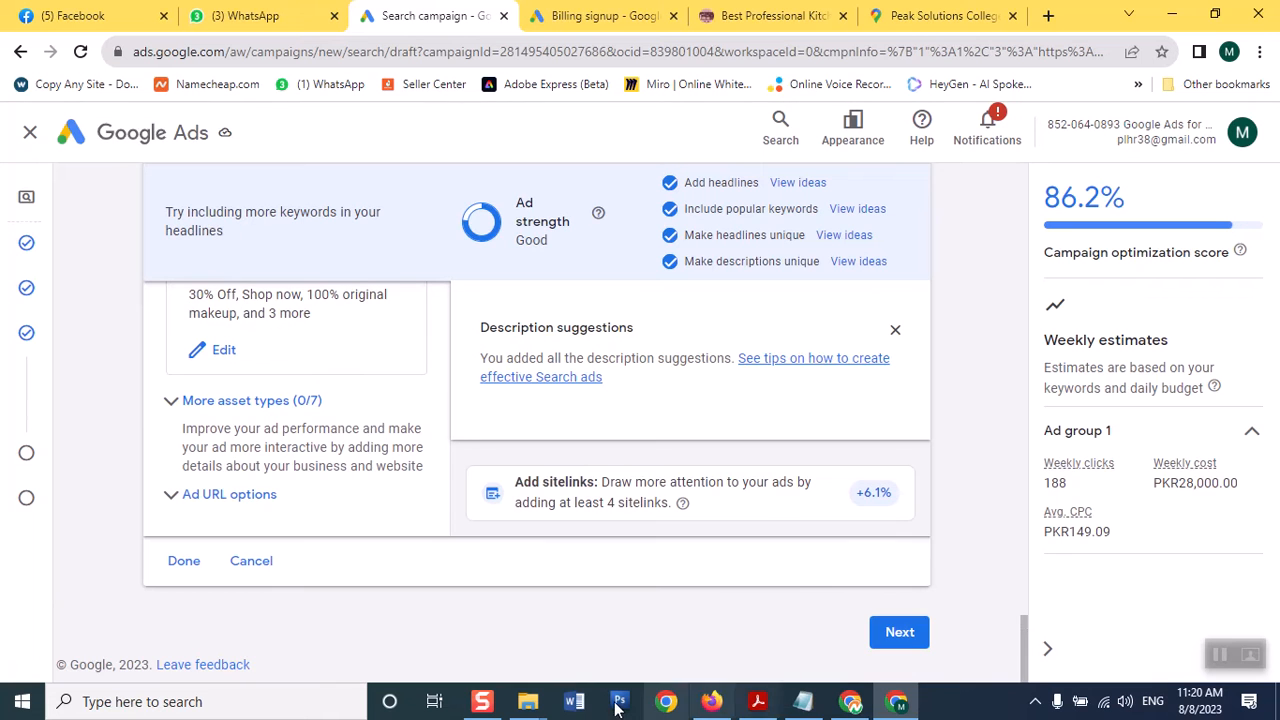
click(899, 633)
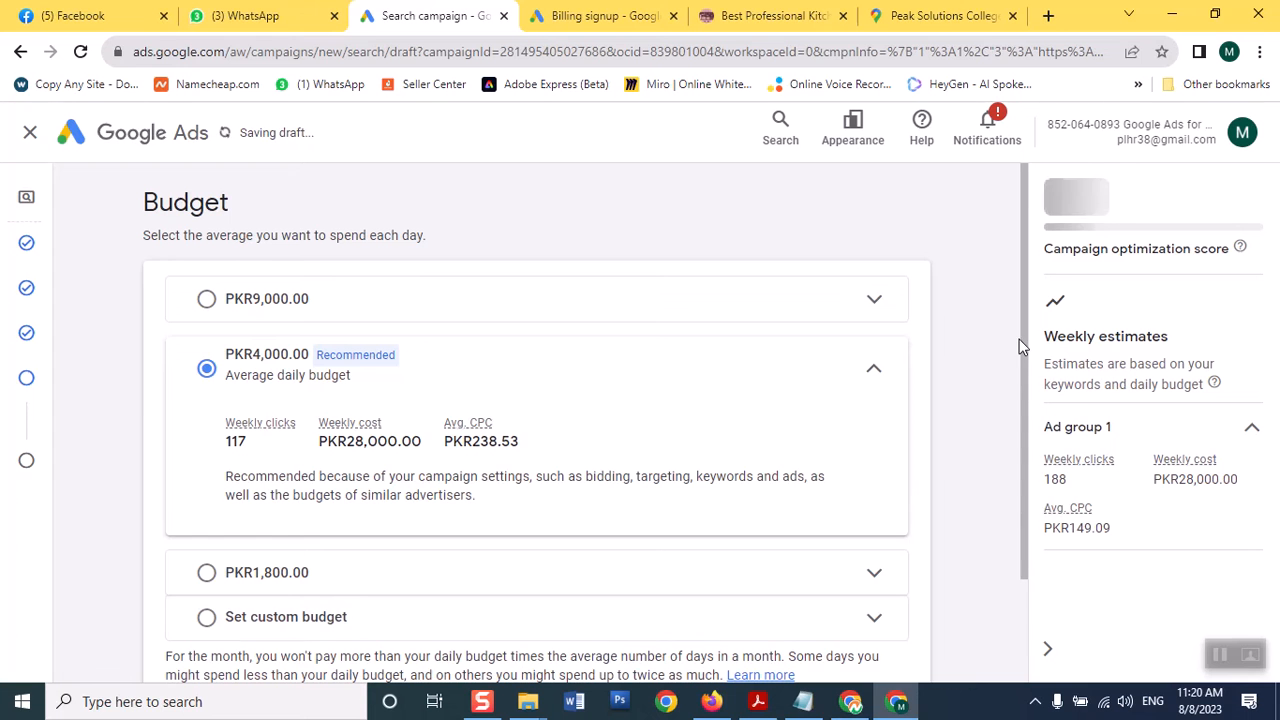
drag(1022, 347, 1022, 384)
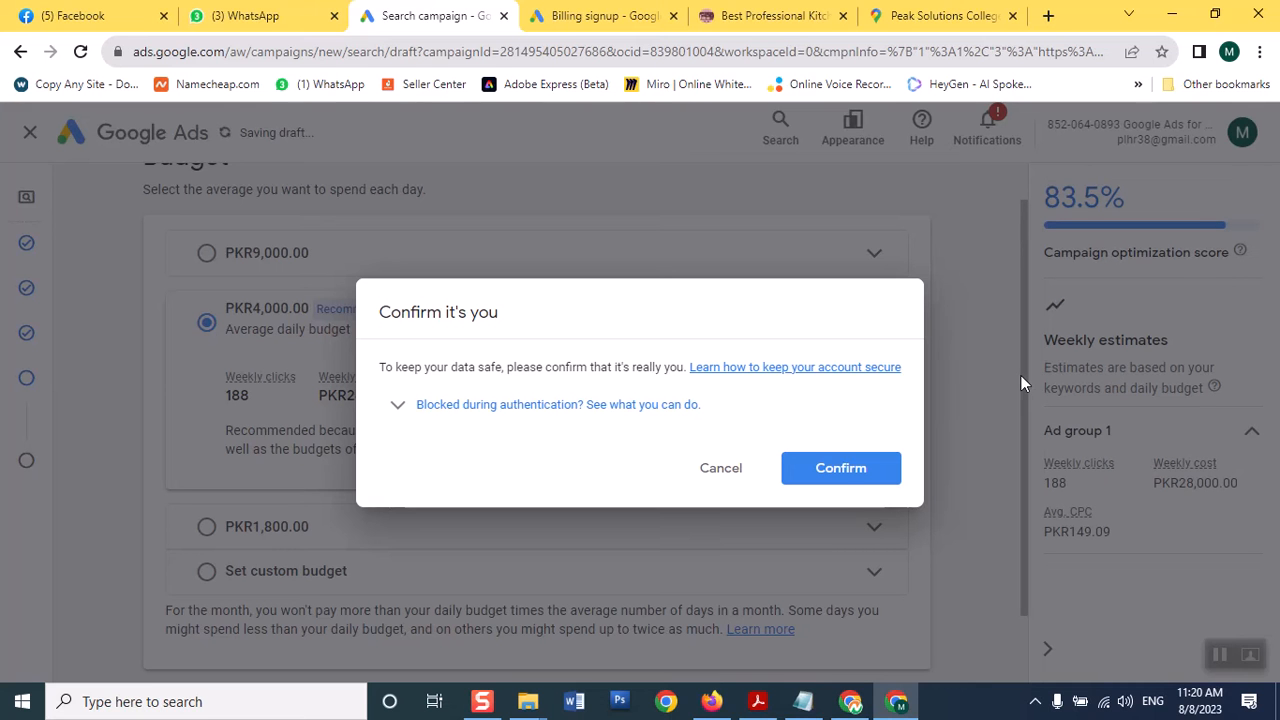
Start the 'Confirm it's you' verification, move the sign-in window aside, and return to the prompt
click(838, 490)
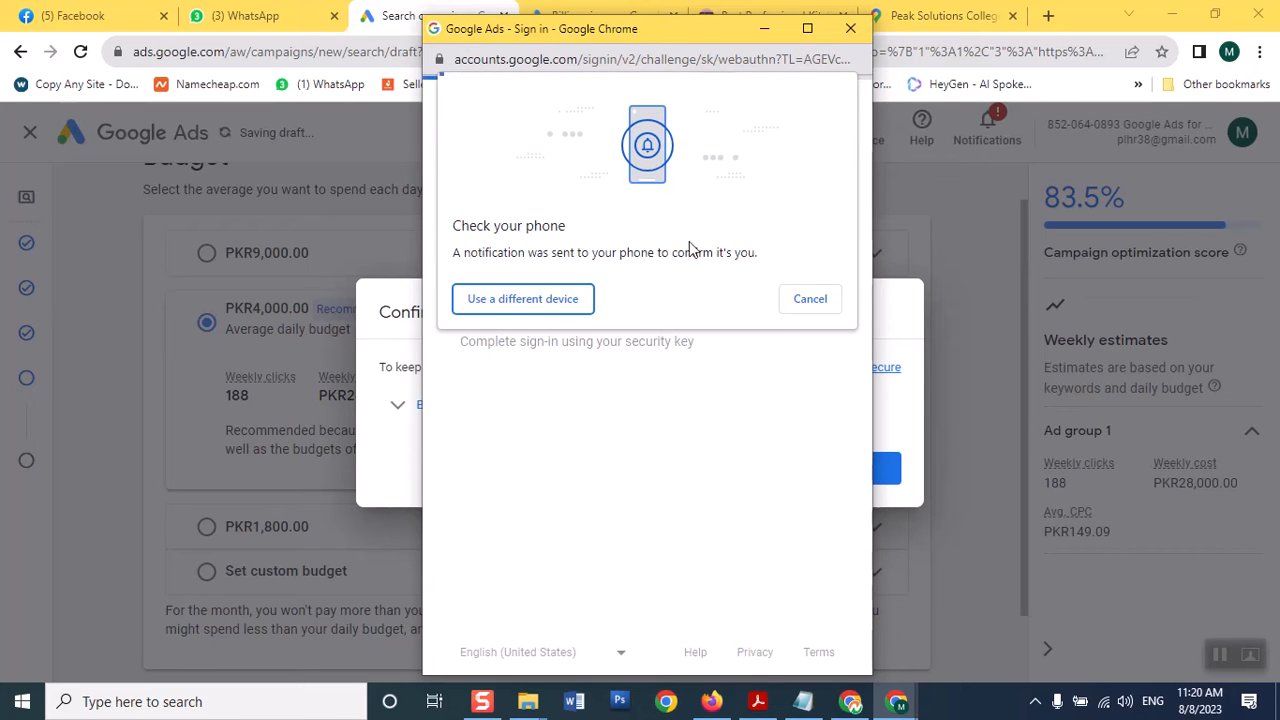
drag(629, 31, 471, 60)
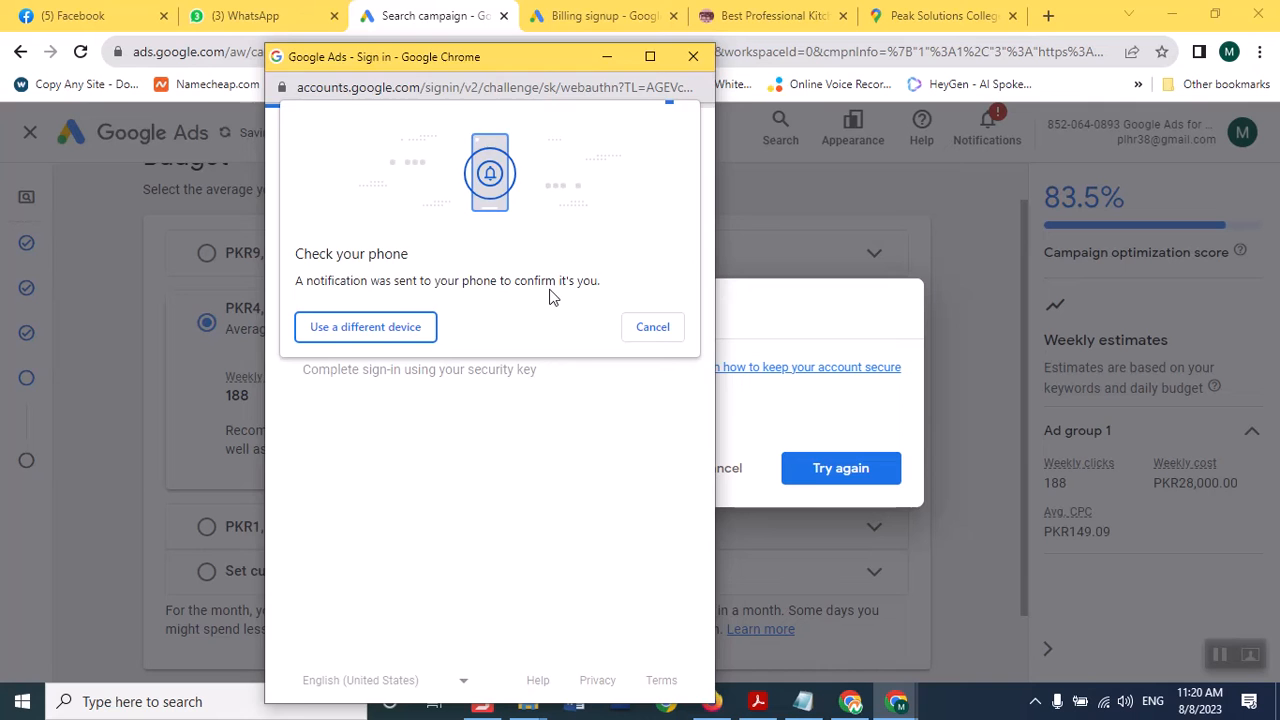
click(826, 471)
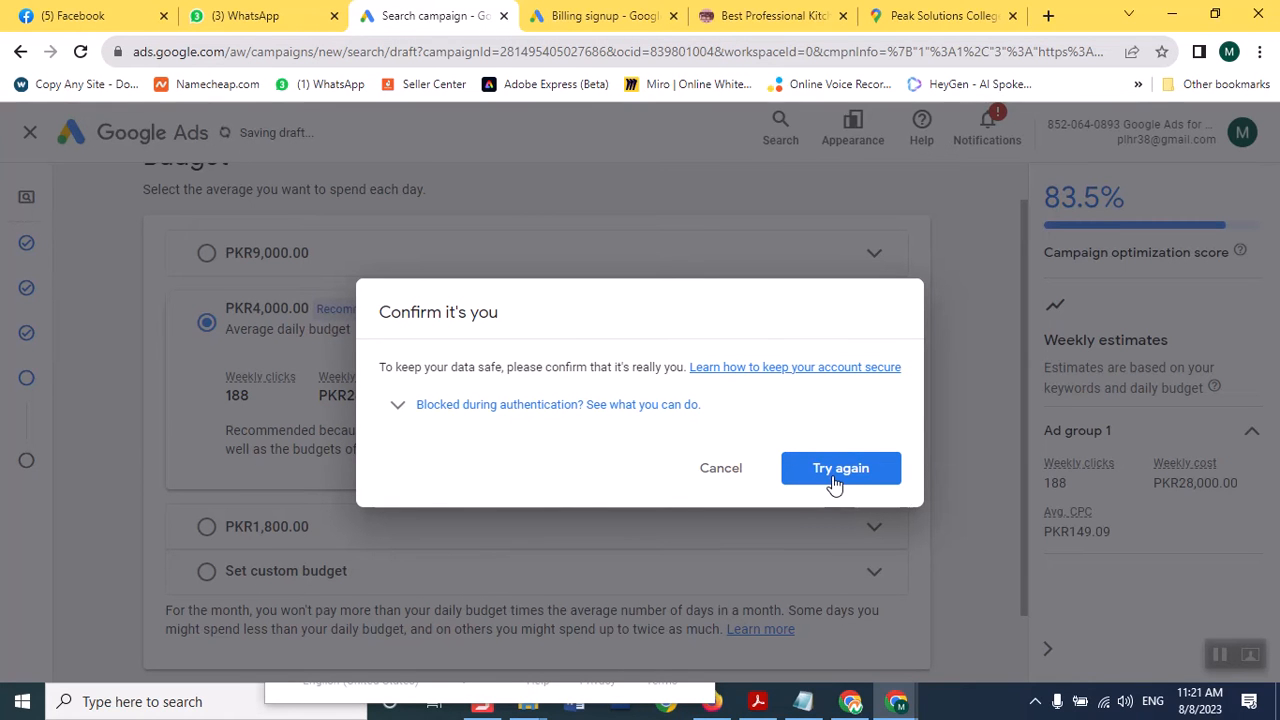
Dismiss the 'Confirm it's you' identity prompt
click(833, 479)
click(833, 479)
click(719, 478)
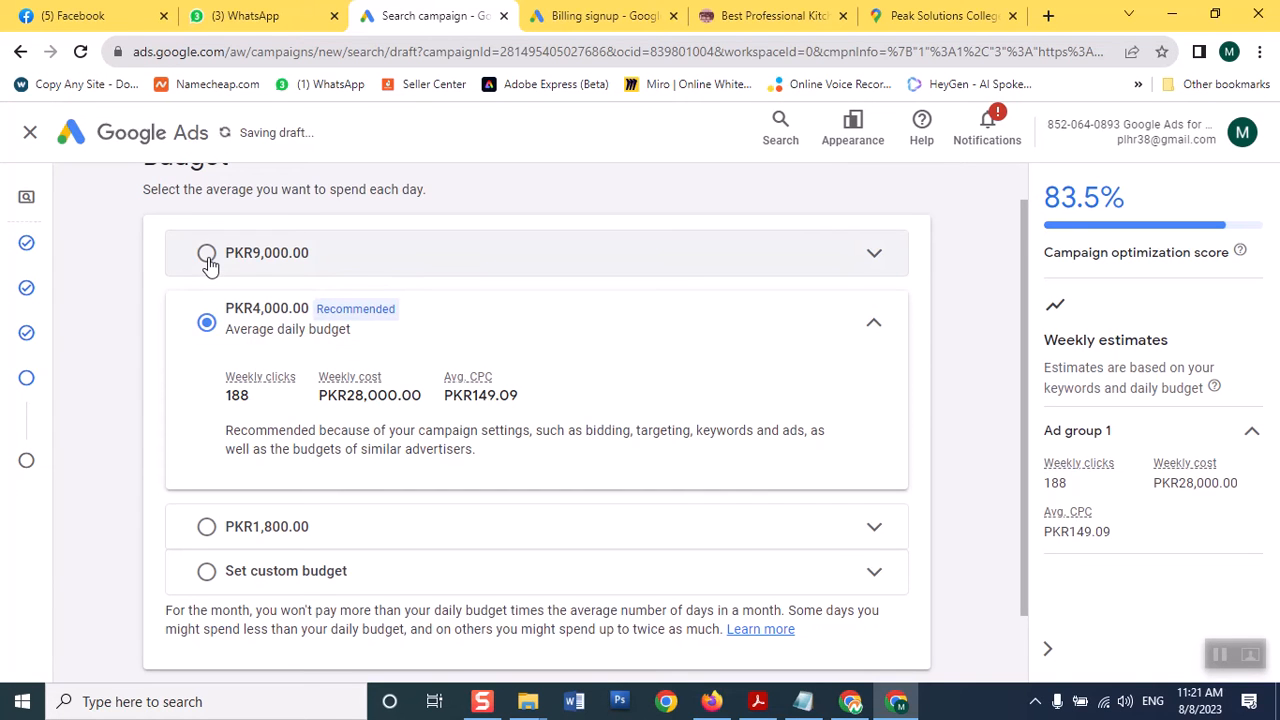
Set a custom daily budget of PKR 2,000.00 and continue to the review page
click(204, 572)
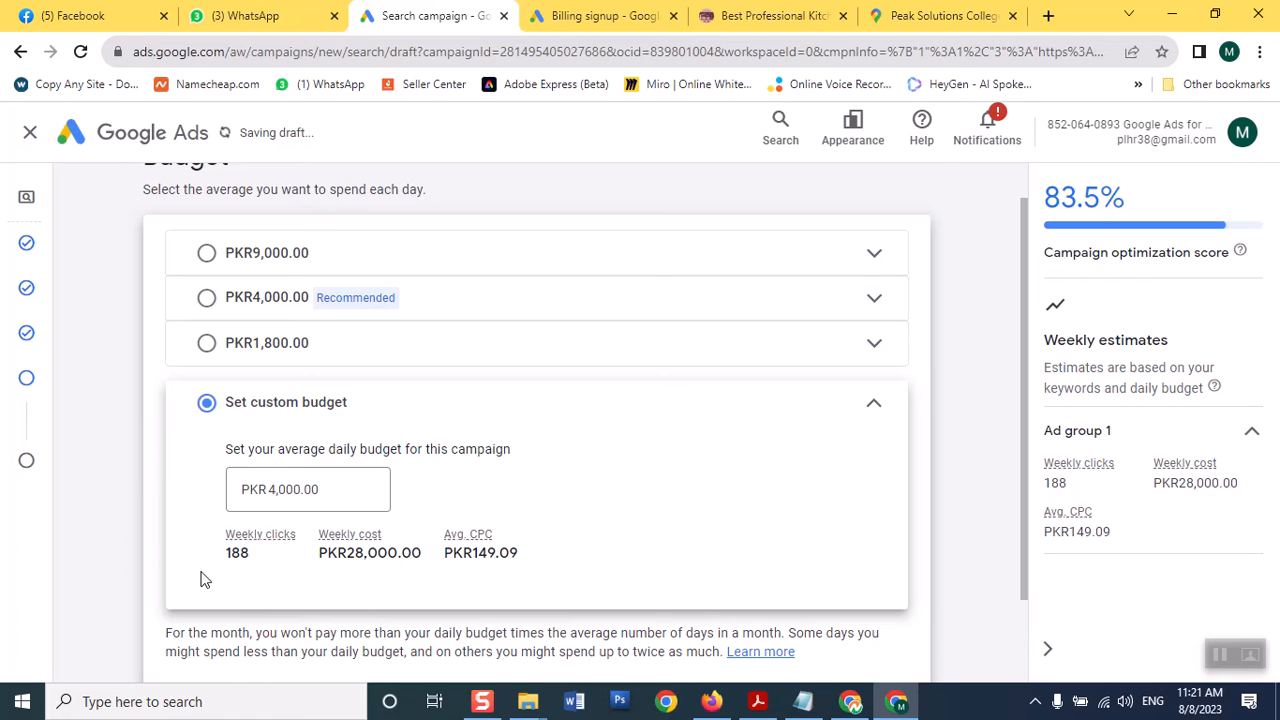
click(320, 490)
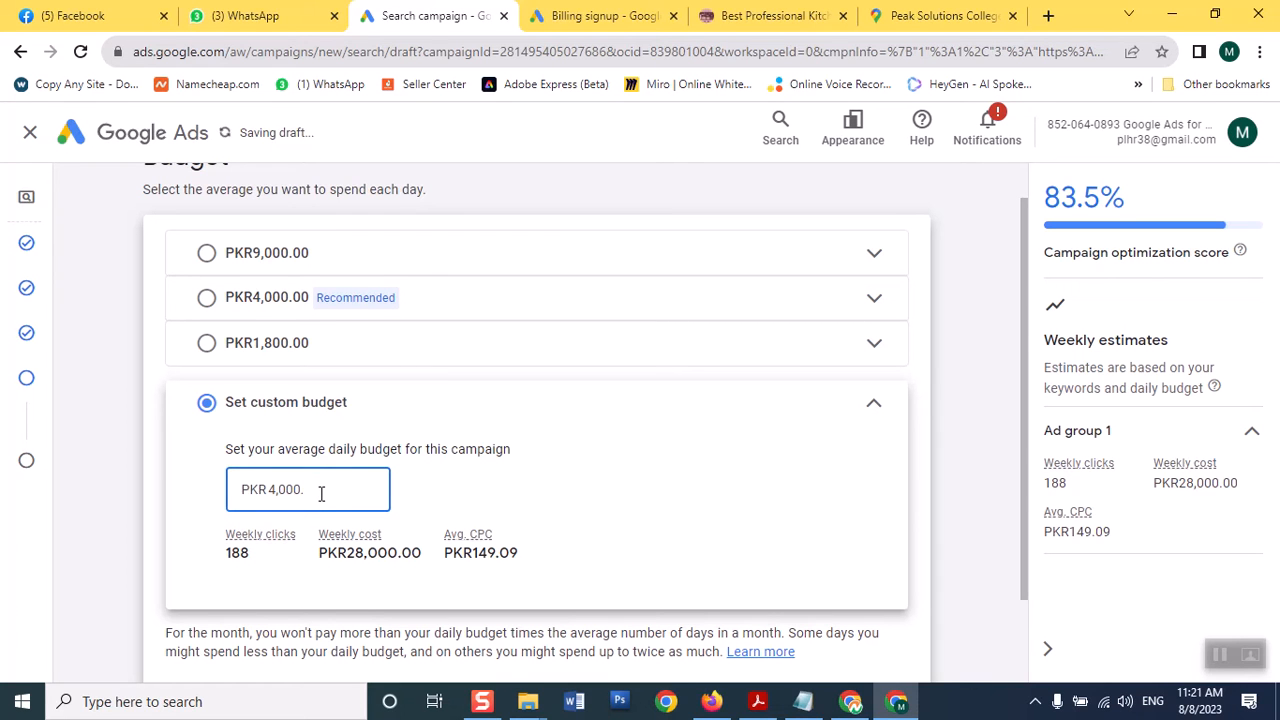
key(BackSpace)
key(BackSpace)
key(BackSpace)
key(BackSpace)
key(BackSpace)
text(200)
click(768, 481)
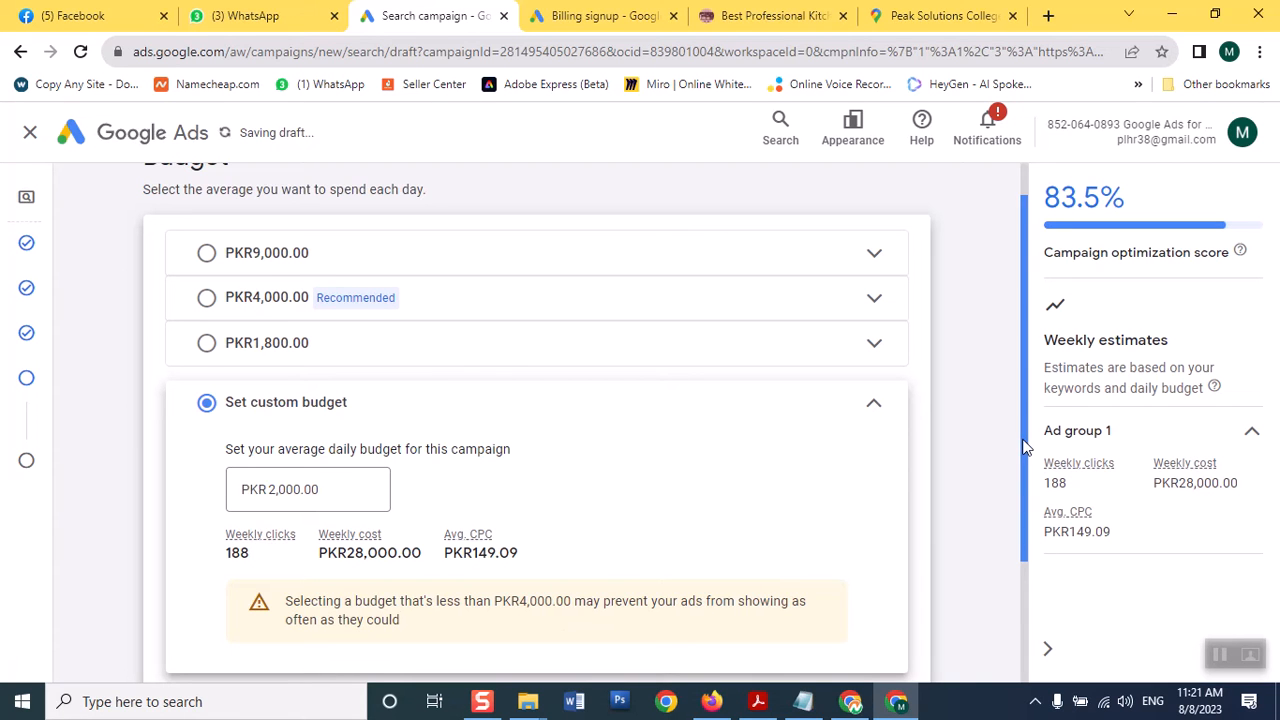
drag(1024, 453, 1023, 571)
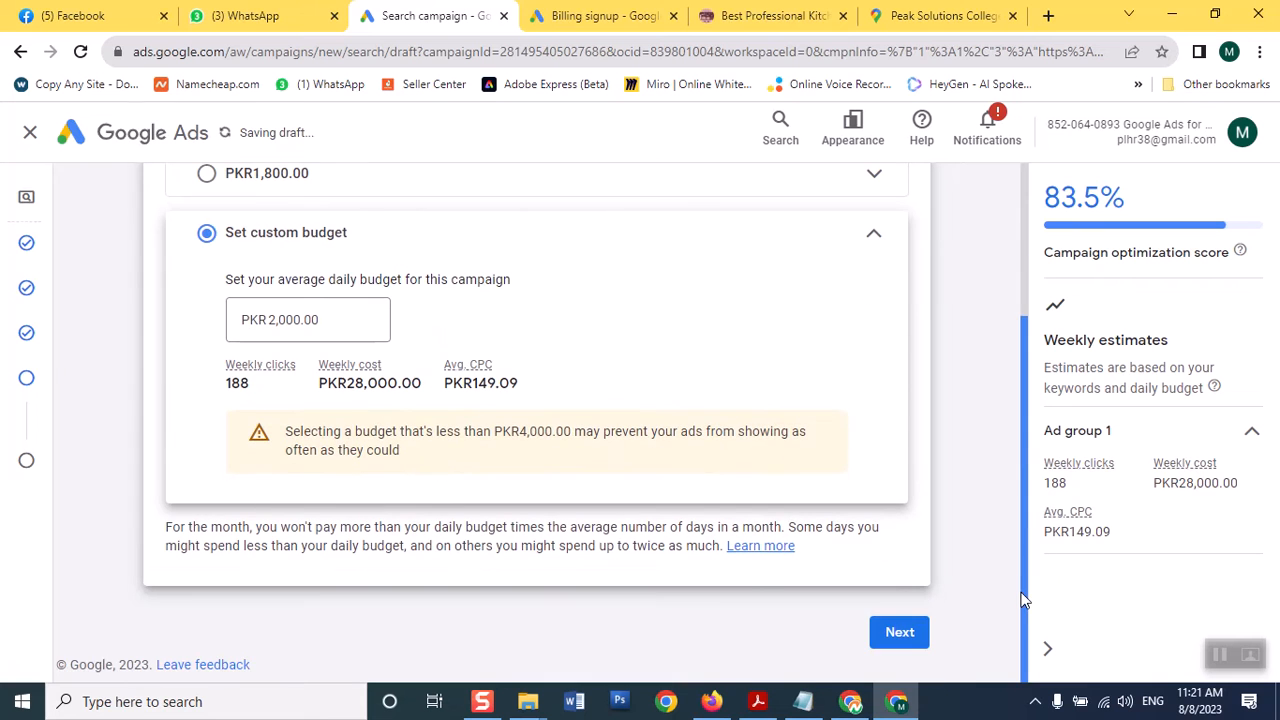
click(901, 630)
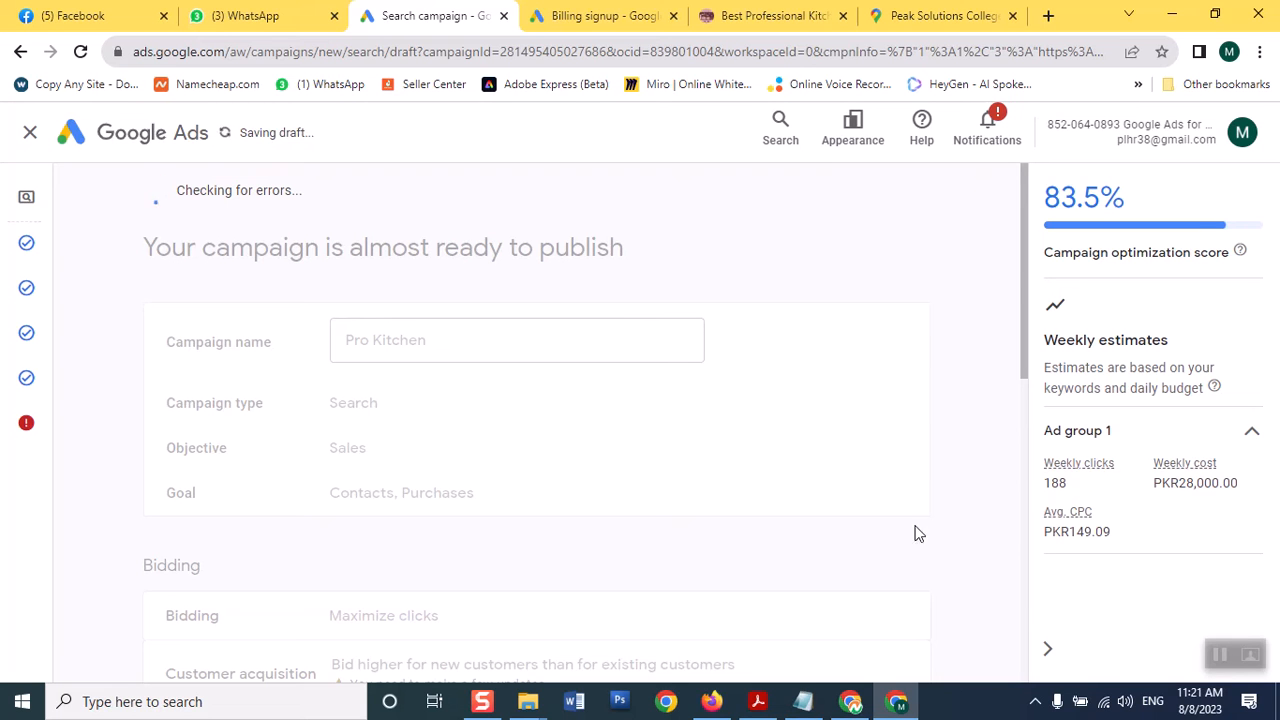
drag(1023, 262, 1024, 604)
drag(1028, 648, 972, 230)
click(665, 703)
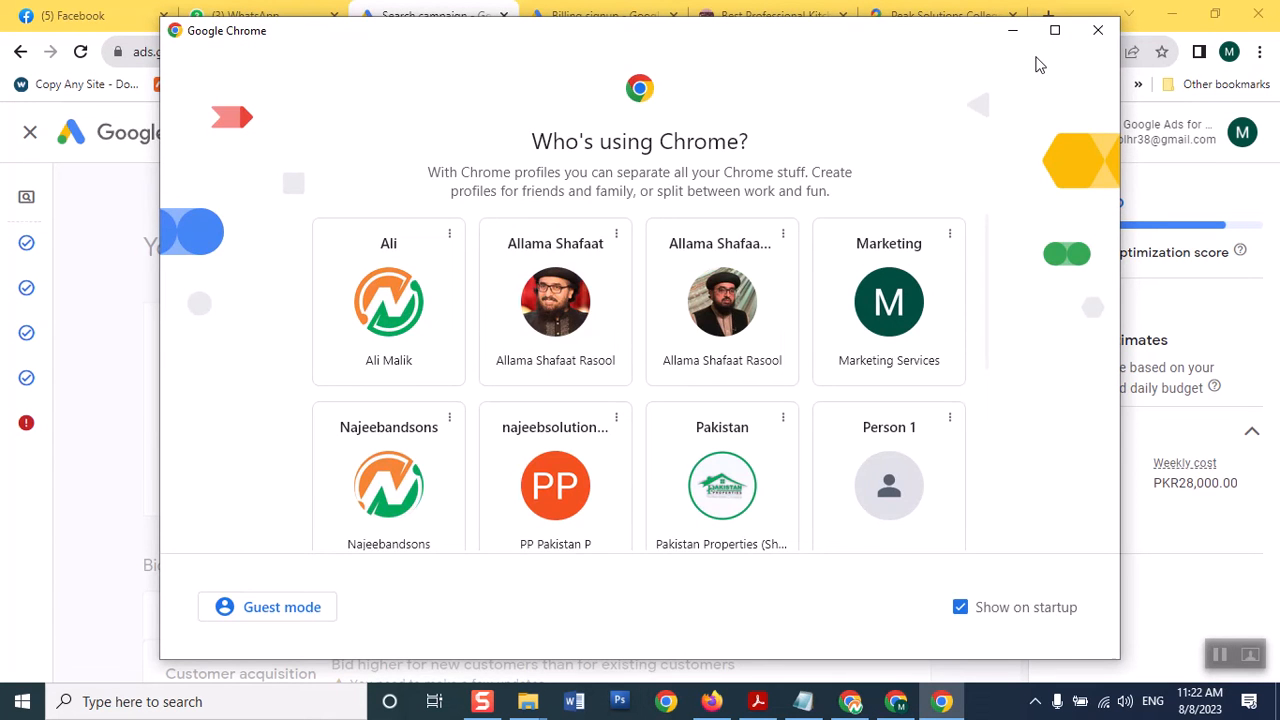
Open the Sofa Carpet Chrome profile and bring its sofacarpetwashingservices.com window forward
click(1056, 32)
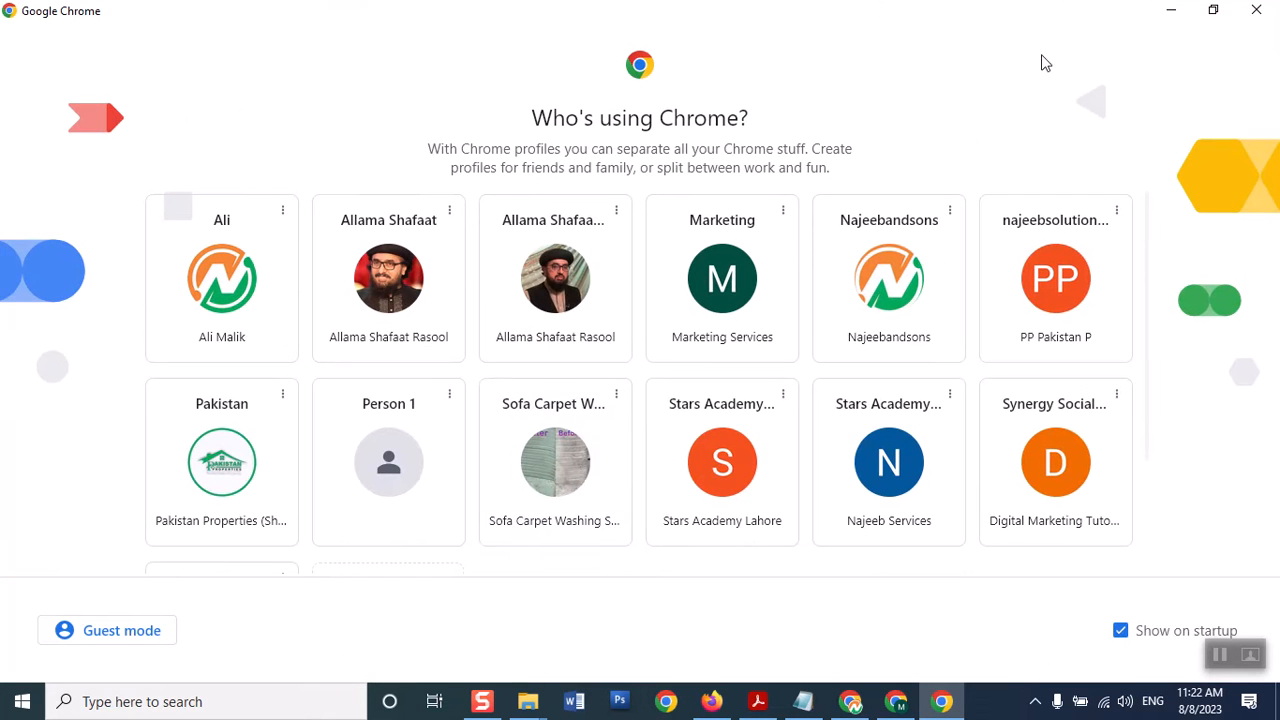
click(543, 491)
click(1170, 14)
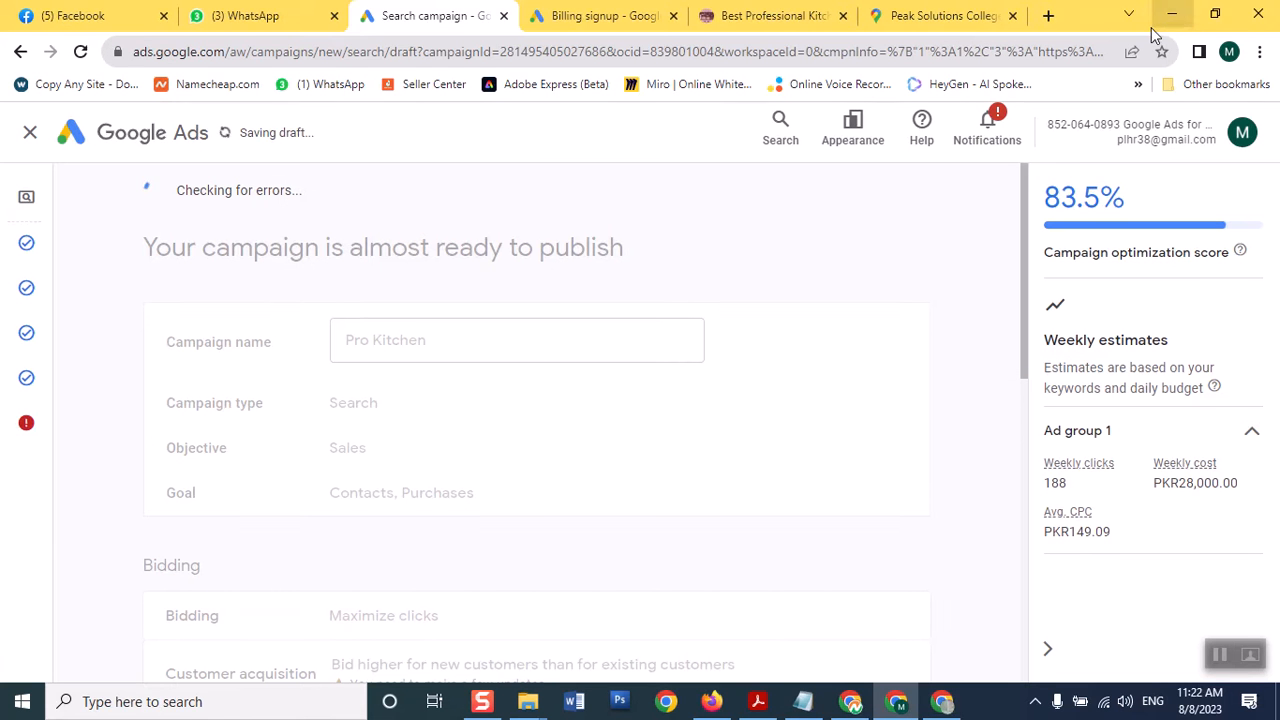
drag(1022, 251, 1029, 574)
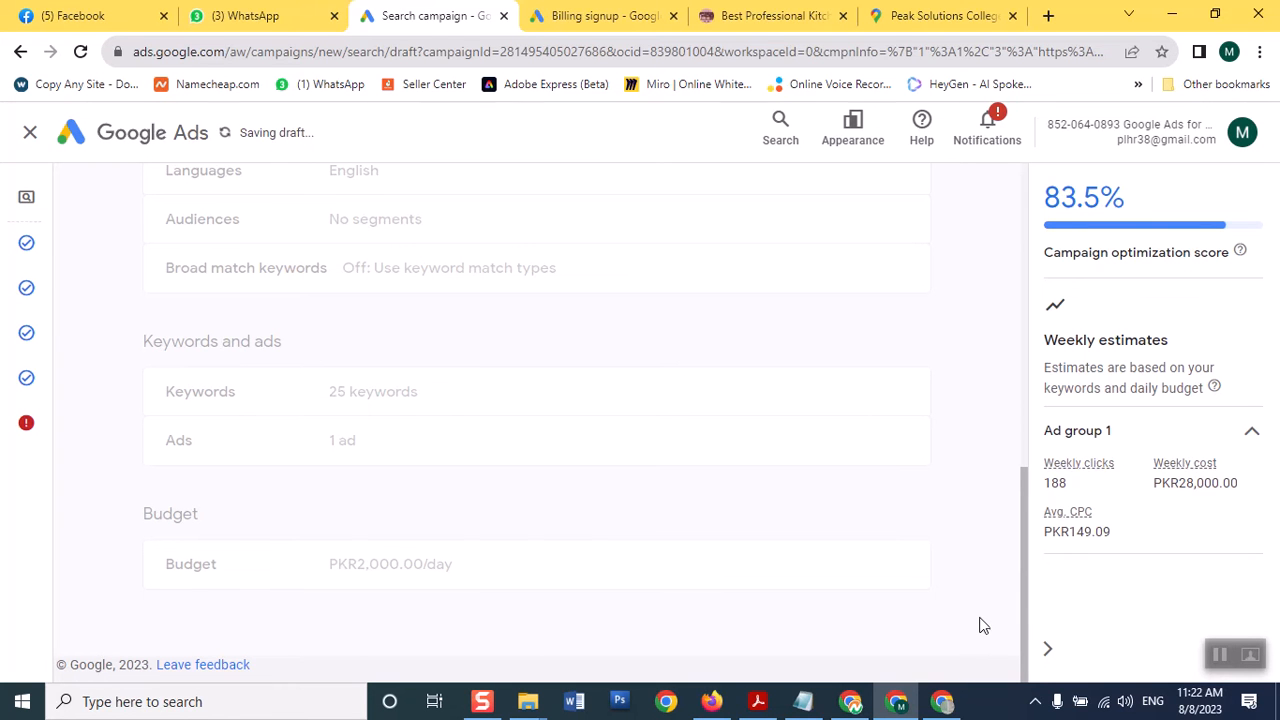
click(1171, 14)
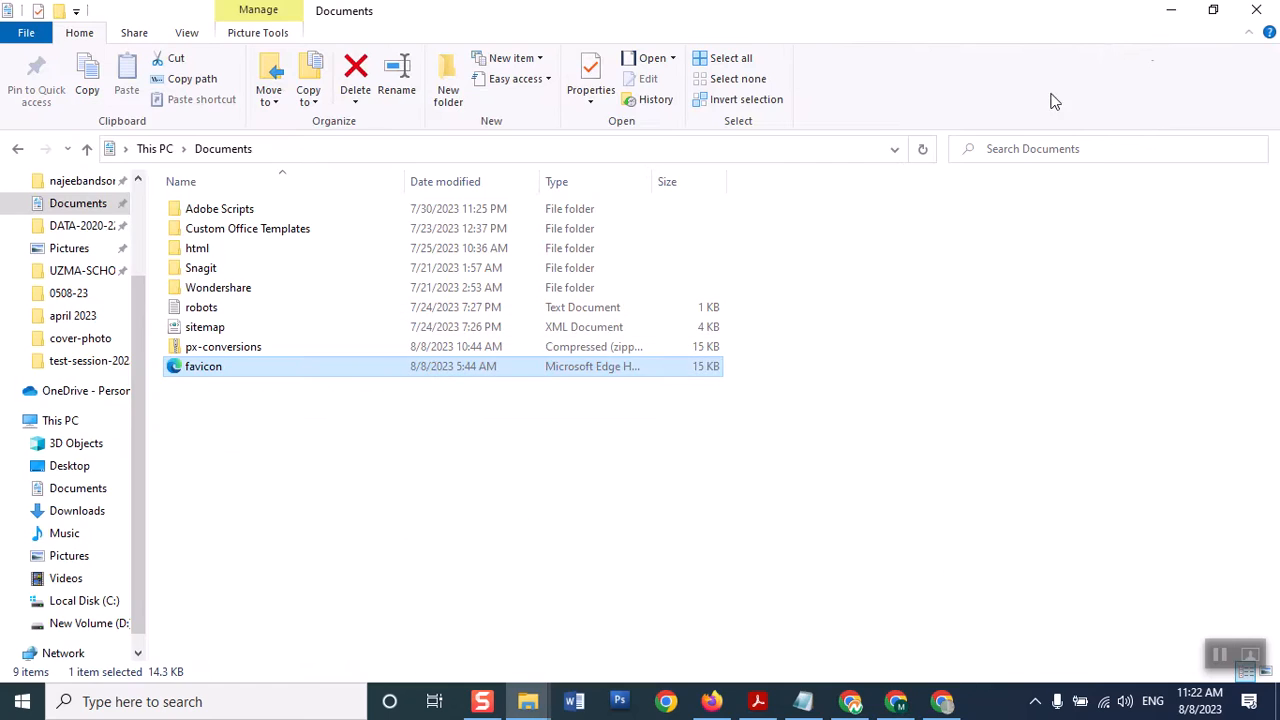
click(943, 703)
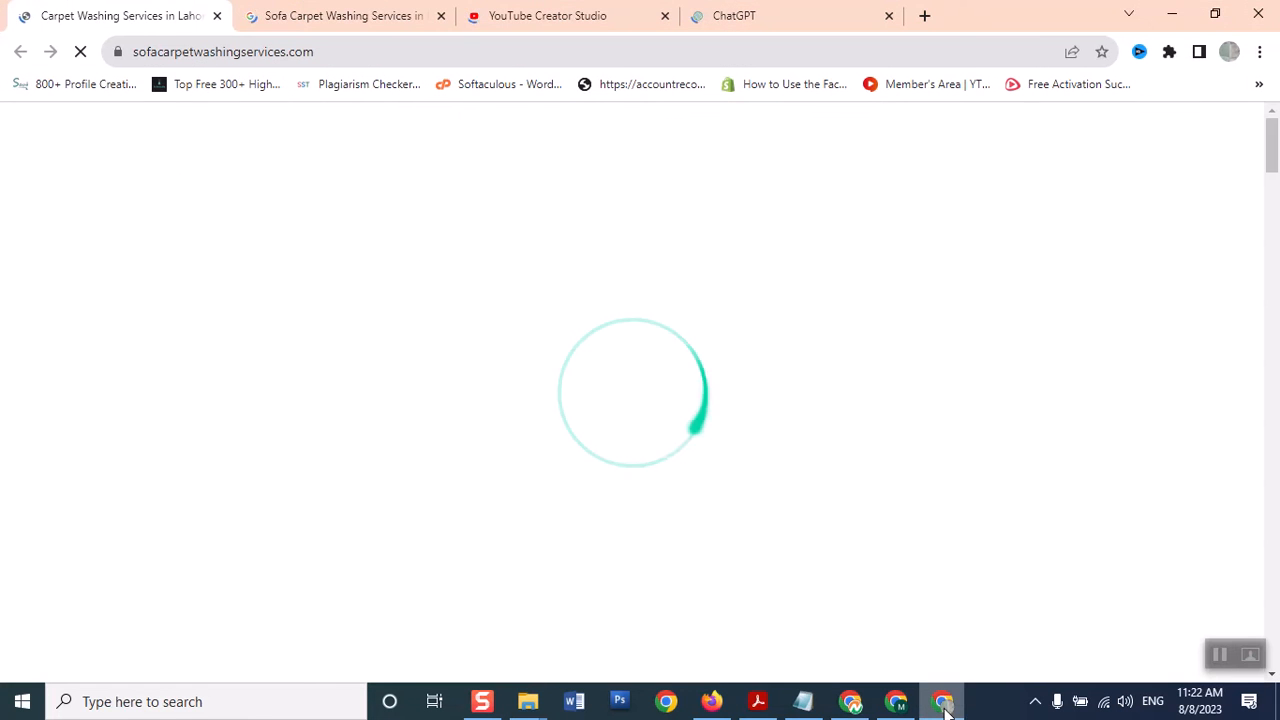
Check the business search results tab and try logging back in to ChatGPT
click(316, 22)
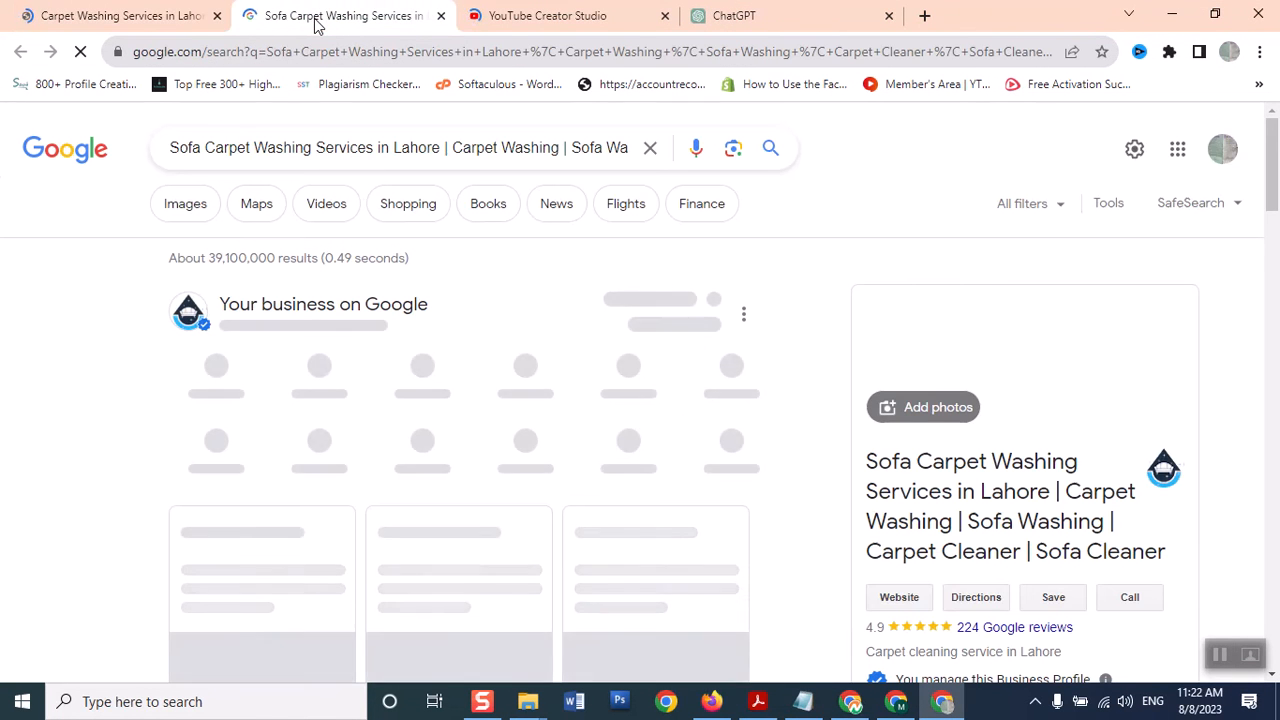
click(752, 18)
click(825, 459)
click(814, 451)
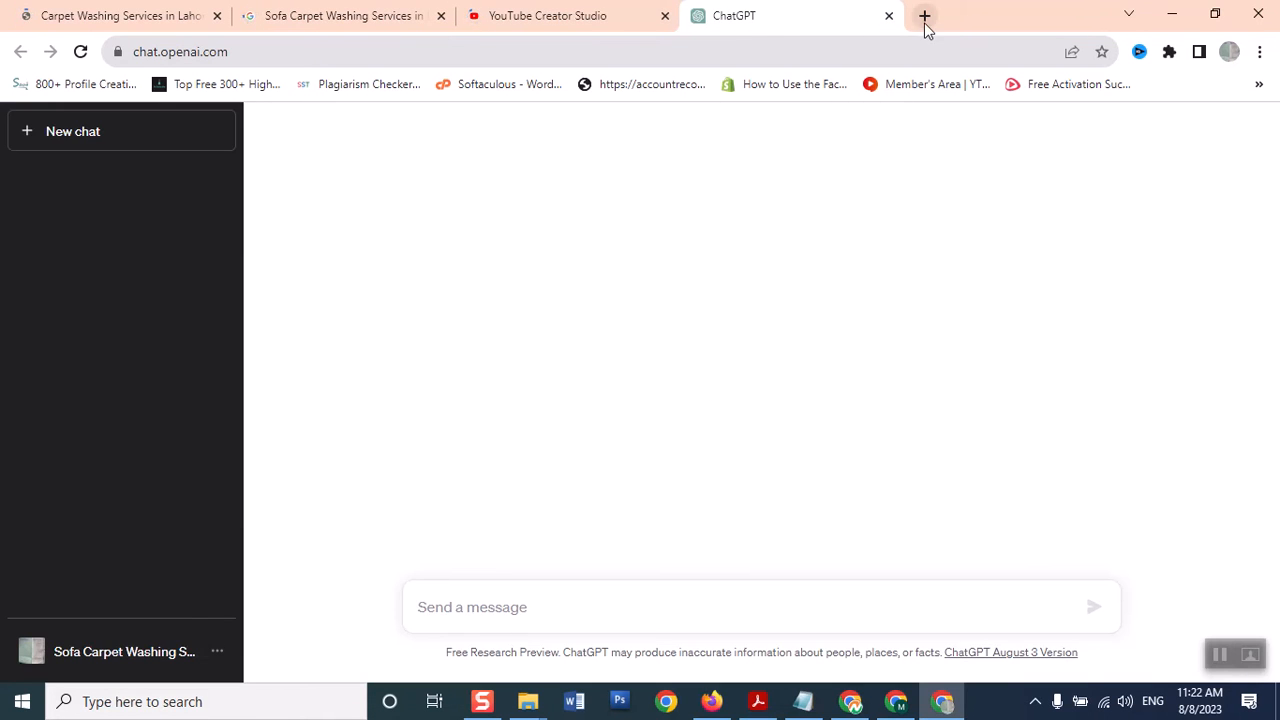
Load ads.google.com in a new tab by typing 'ads'
click(924, 18)
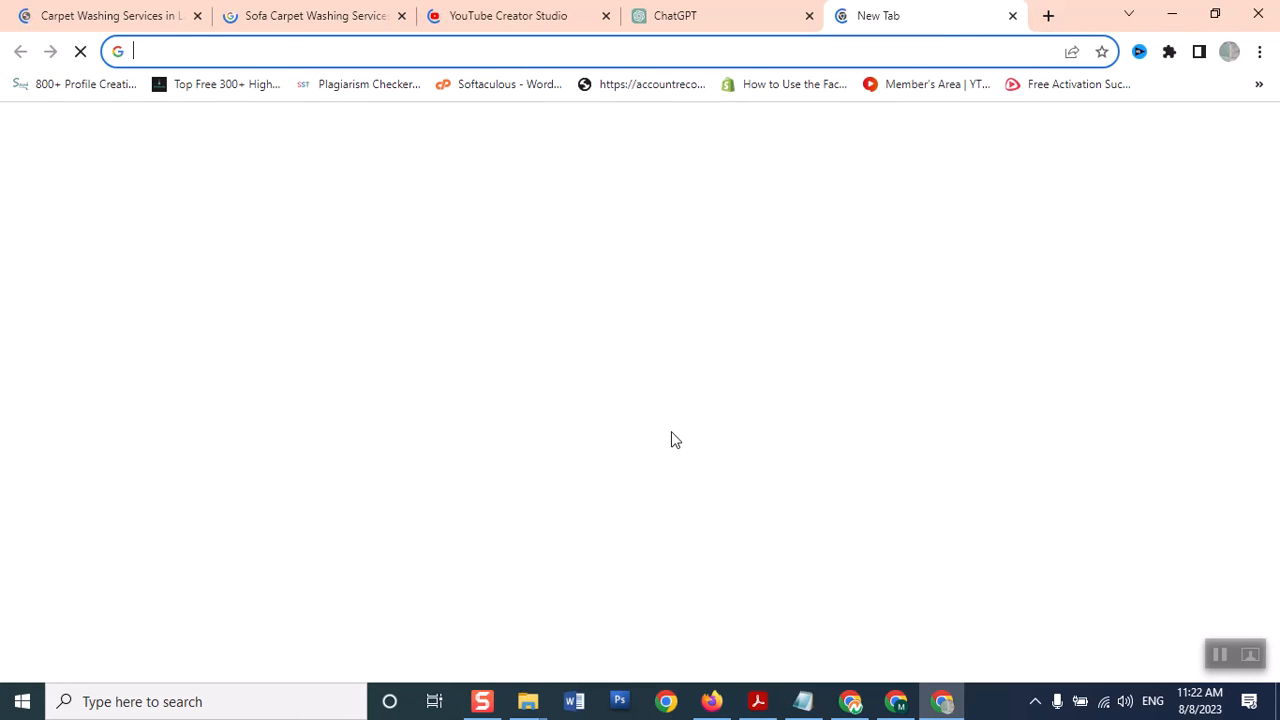
text(ads)
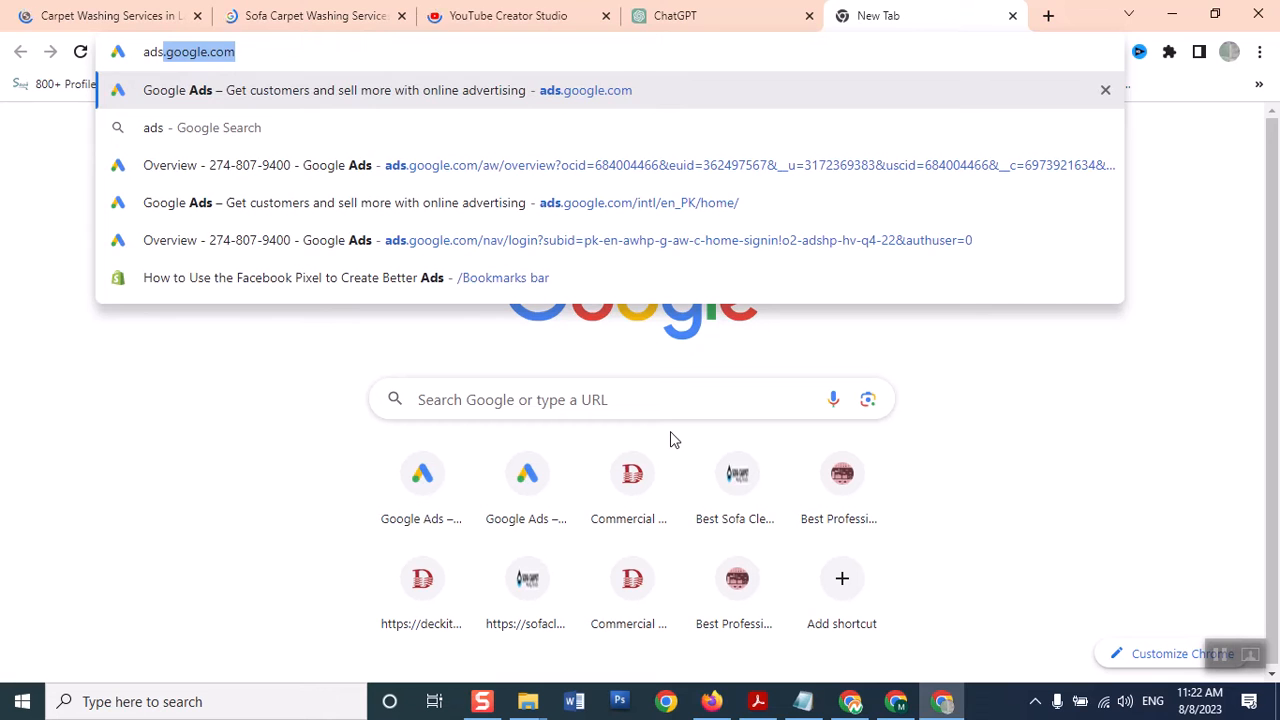
key(Return)
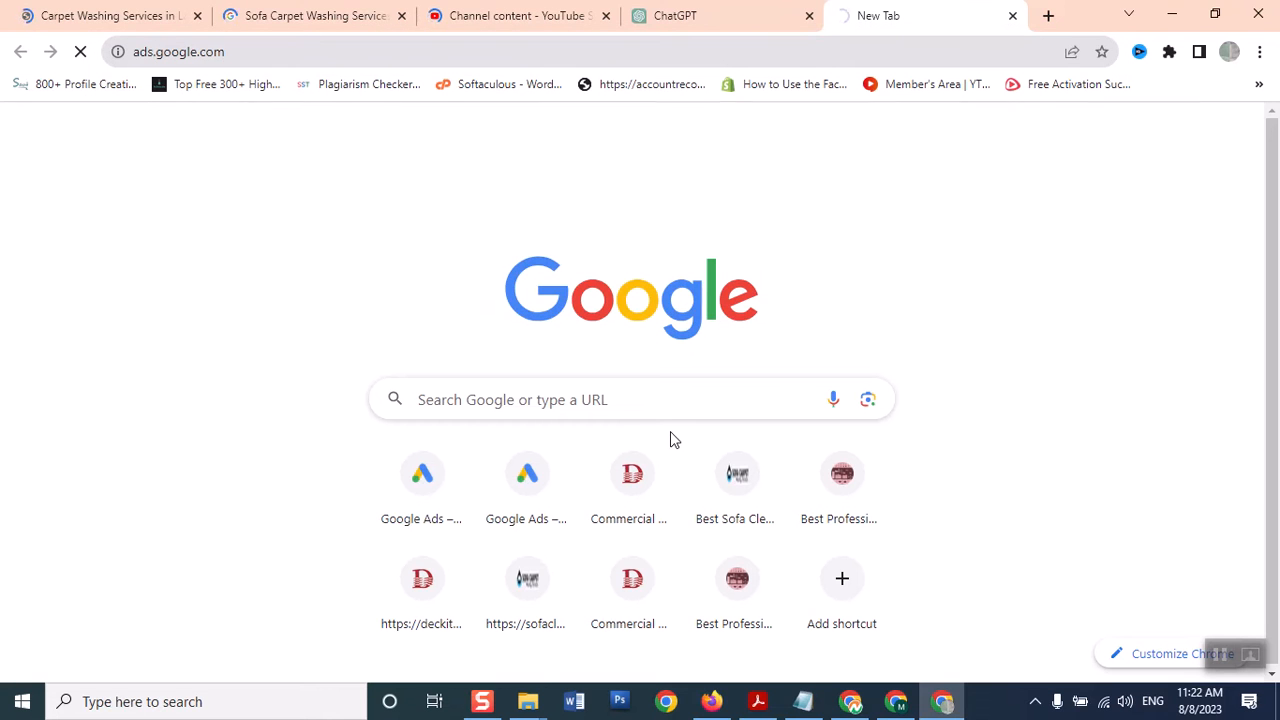
Sign in to Google Ads, then return to the window with the campaign draft
click(666, 20)
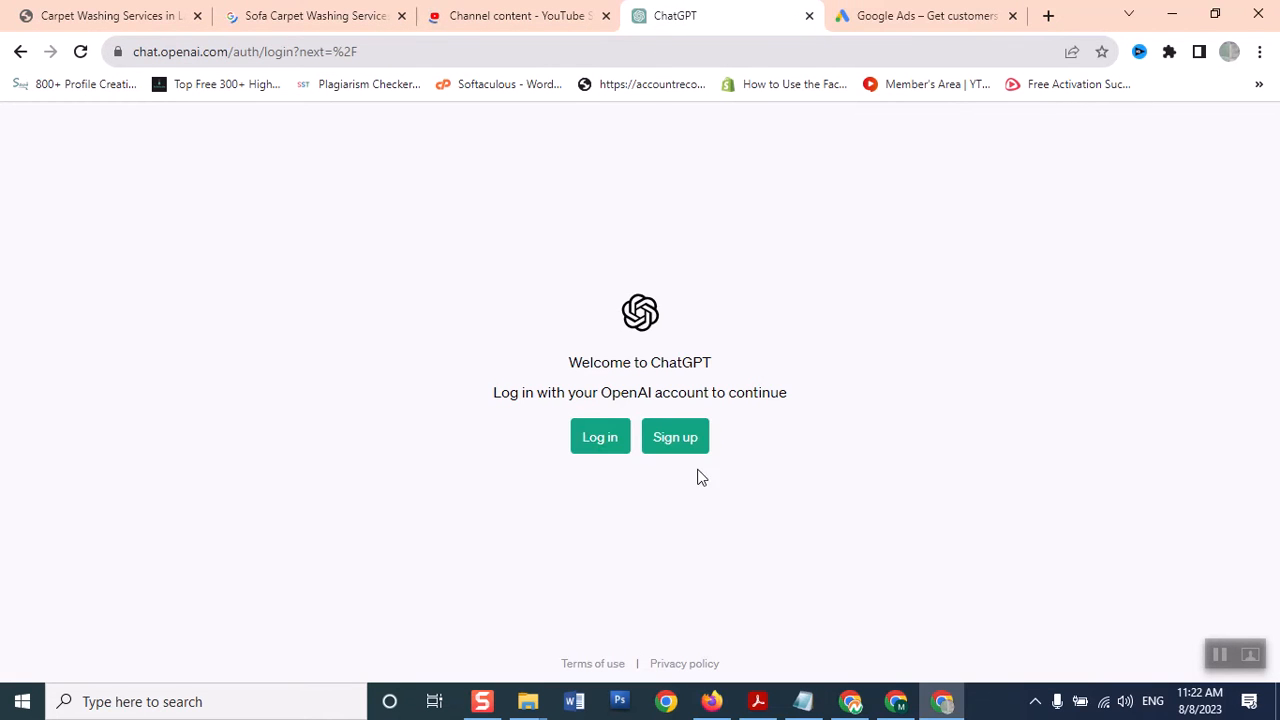
click(600, 445)
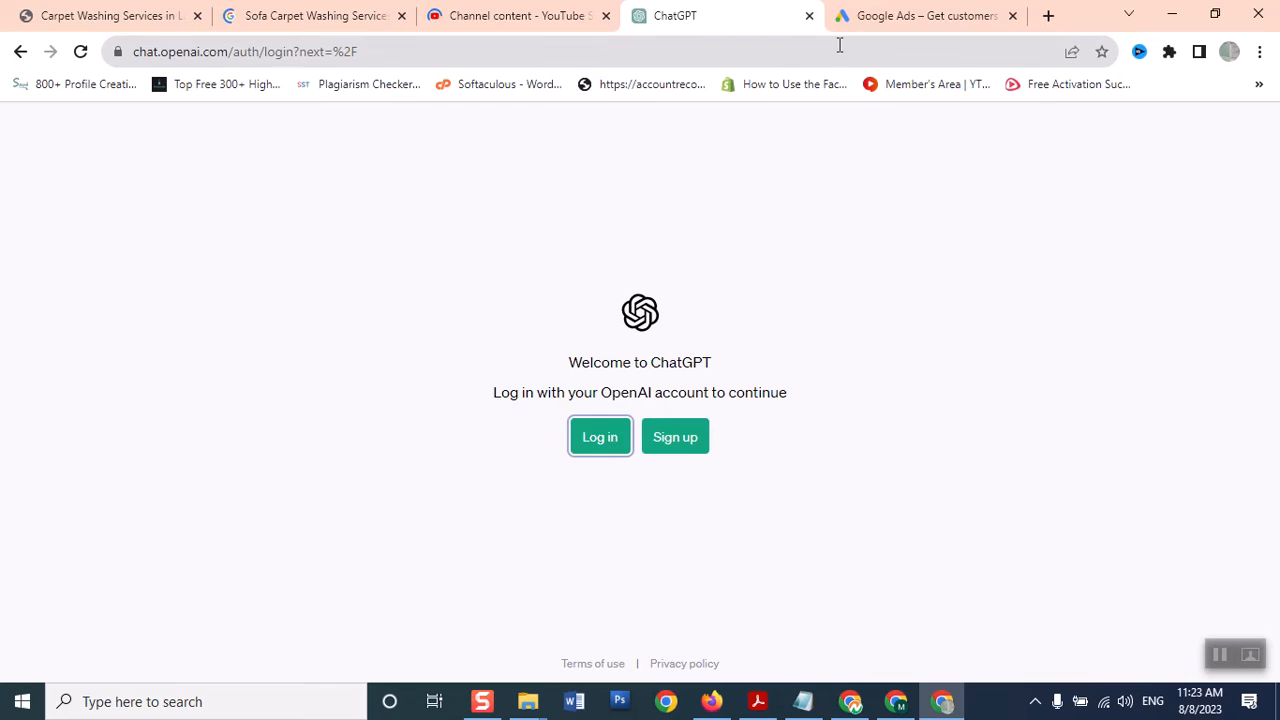
click(840, 28)
click(671, 15)
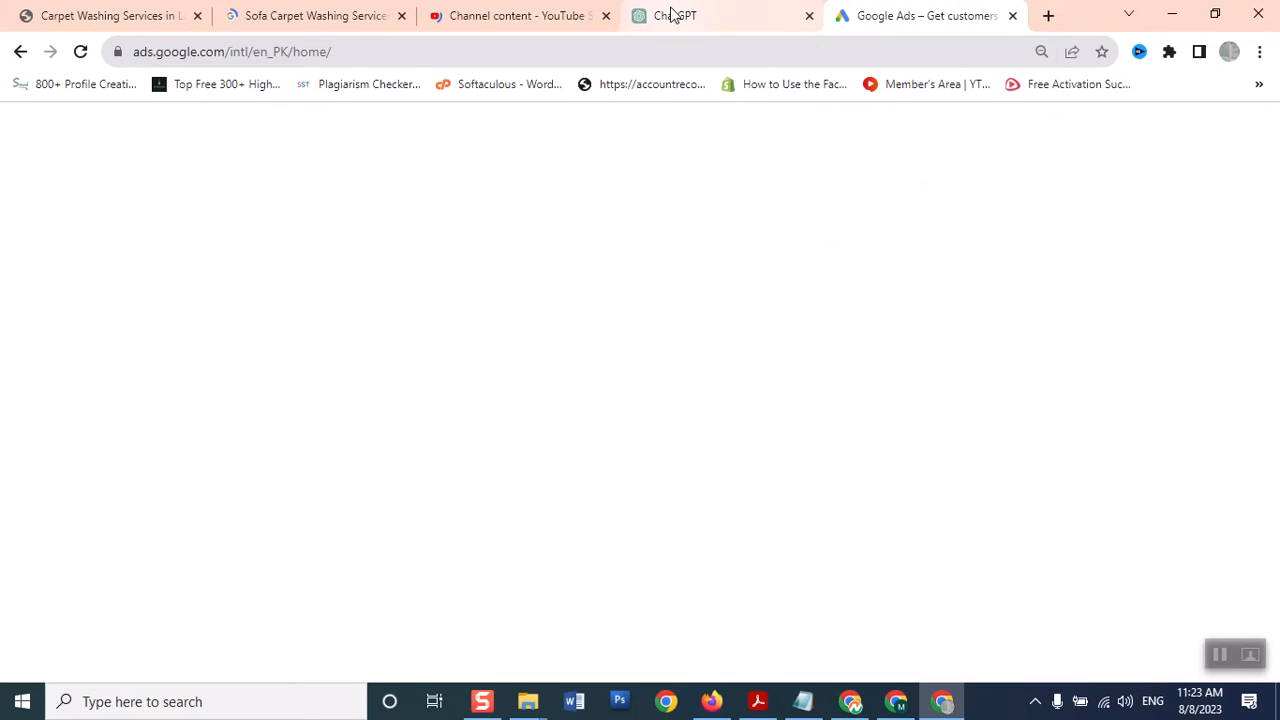
click(875, 17)
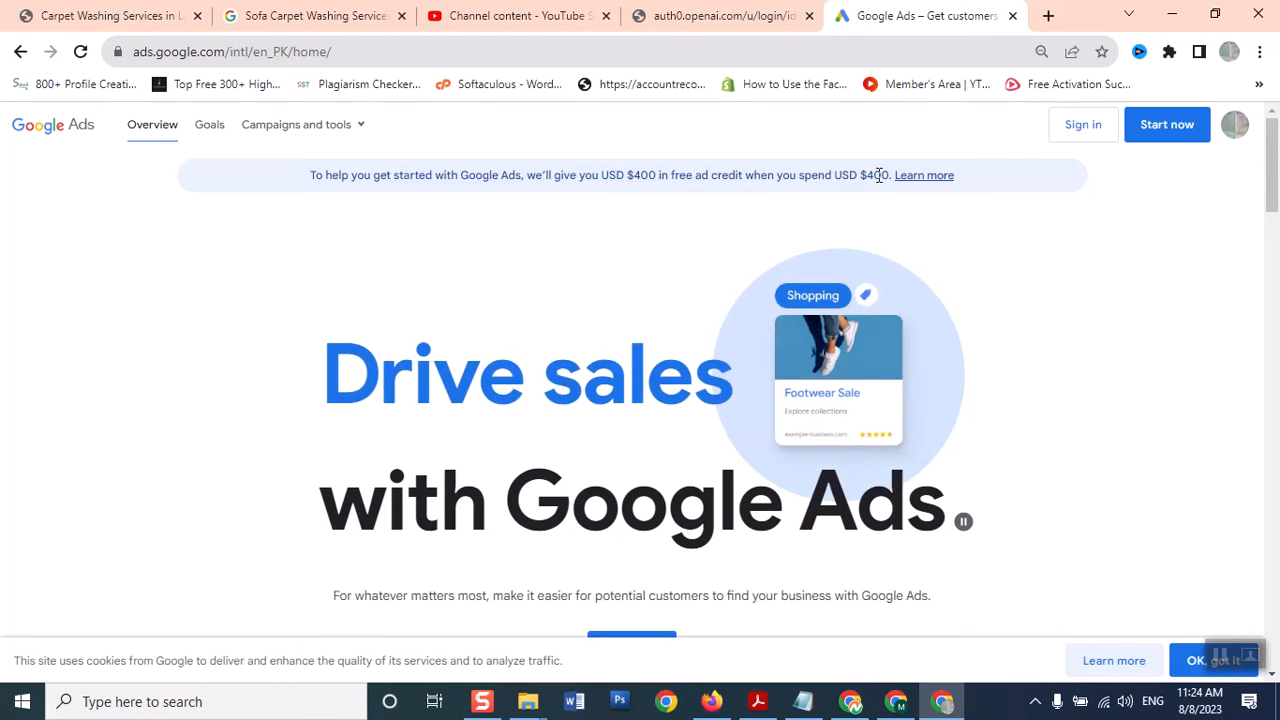
click(1096, 136)
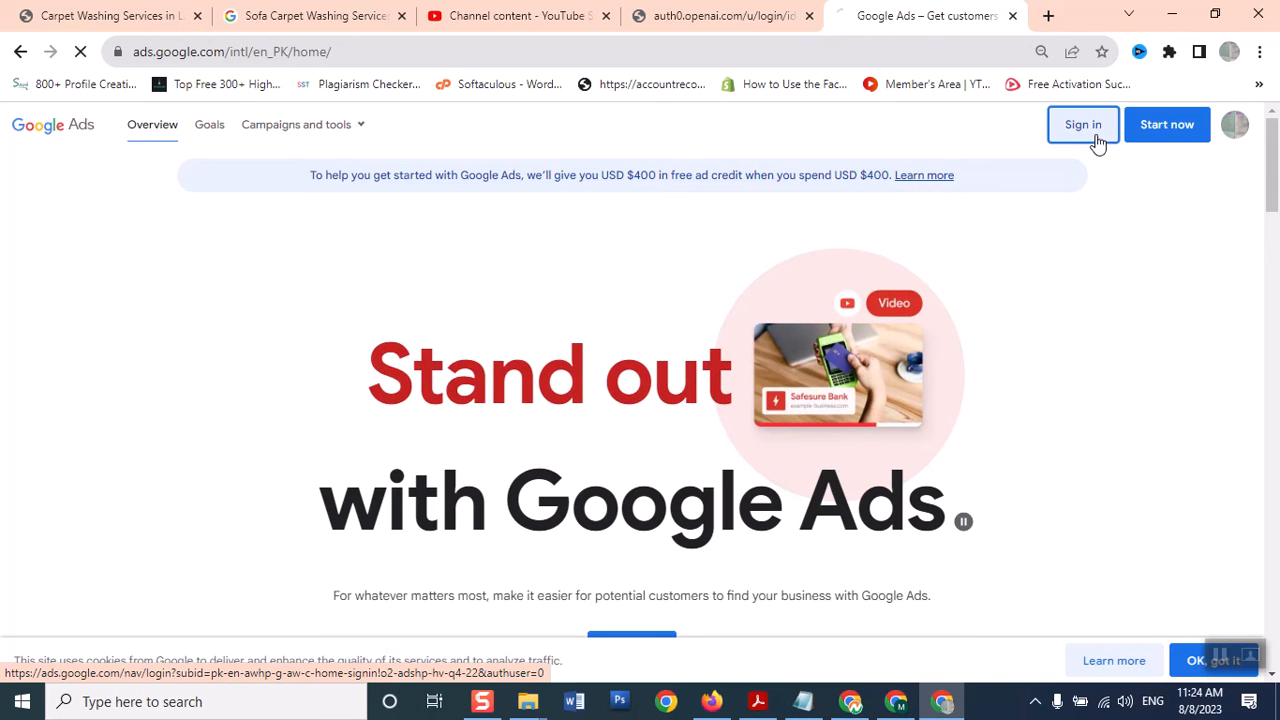
click(897, 703)
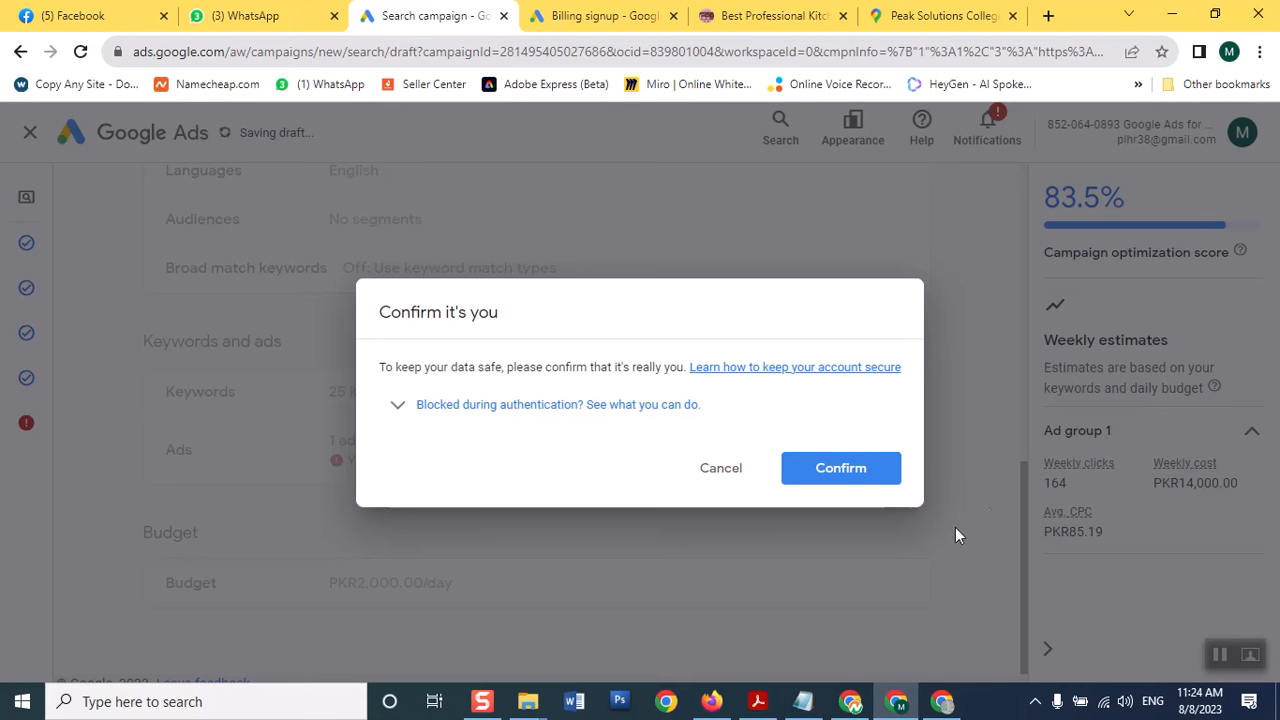
Confirm your identity so the prompt clears from the campaign review
click(870, 470)
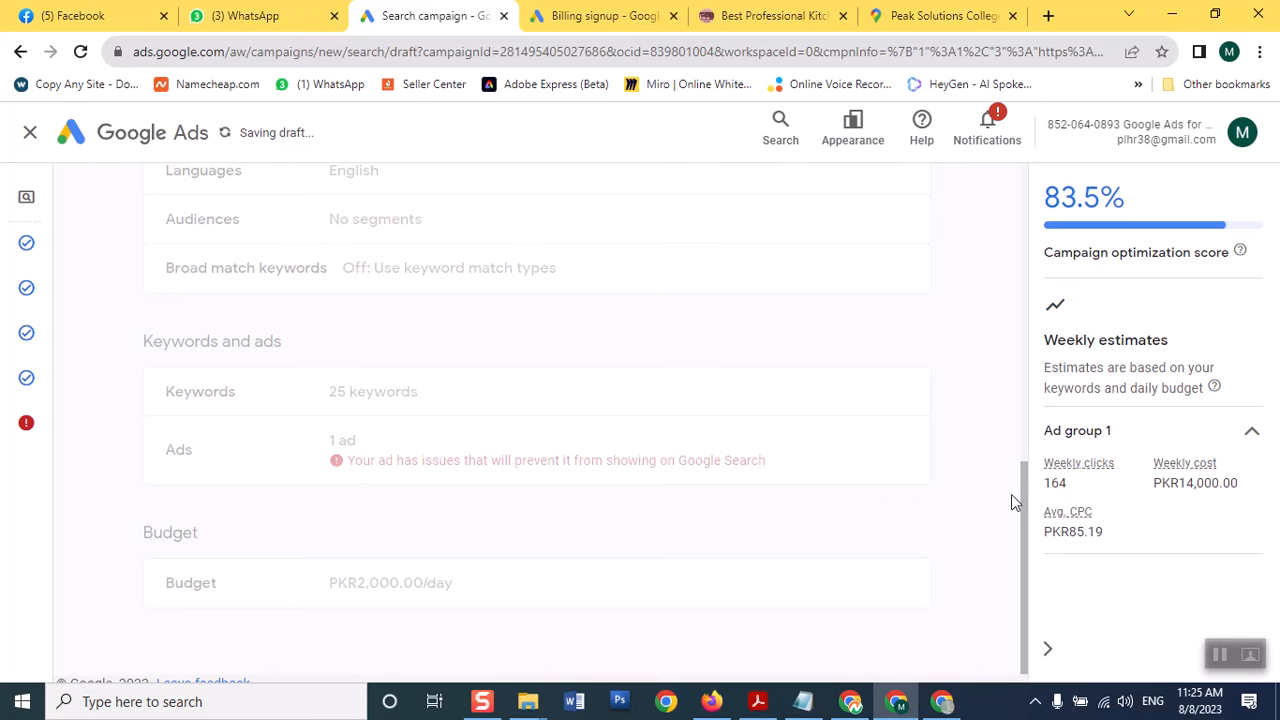
drag(1022, 505, 1034, 400)
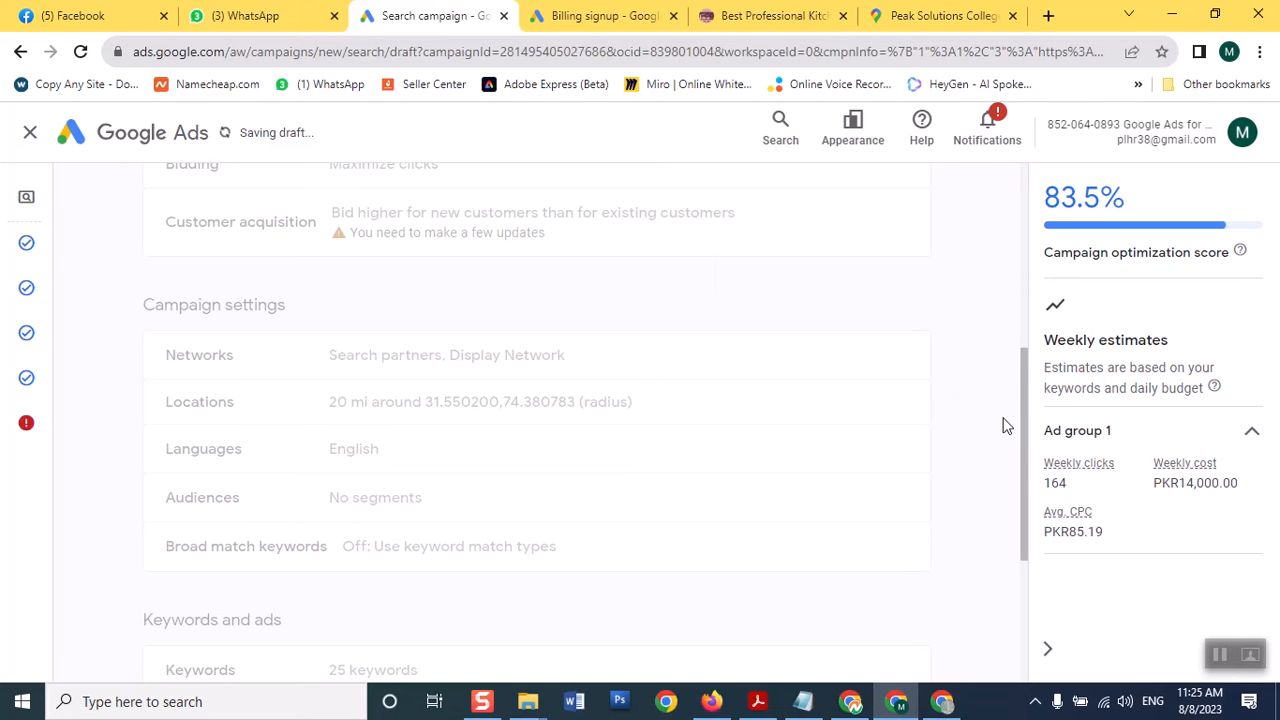
drag(1023, 402, 1006, 534)
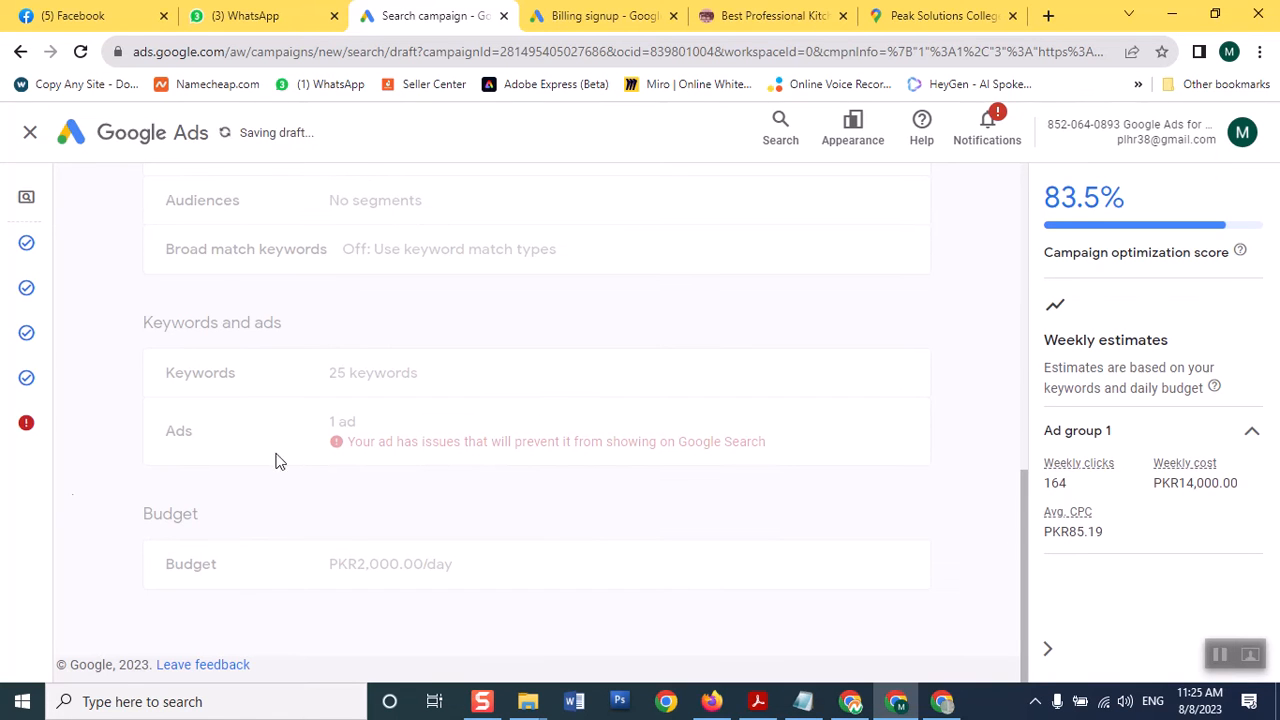
mouse_move(37, 486)
drag(1022, 535, 1022, 180)
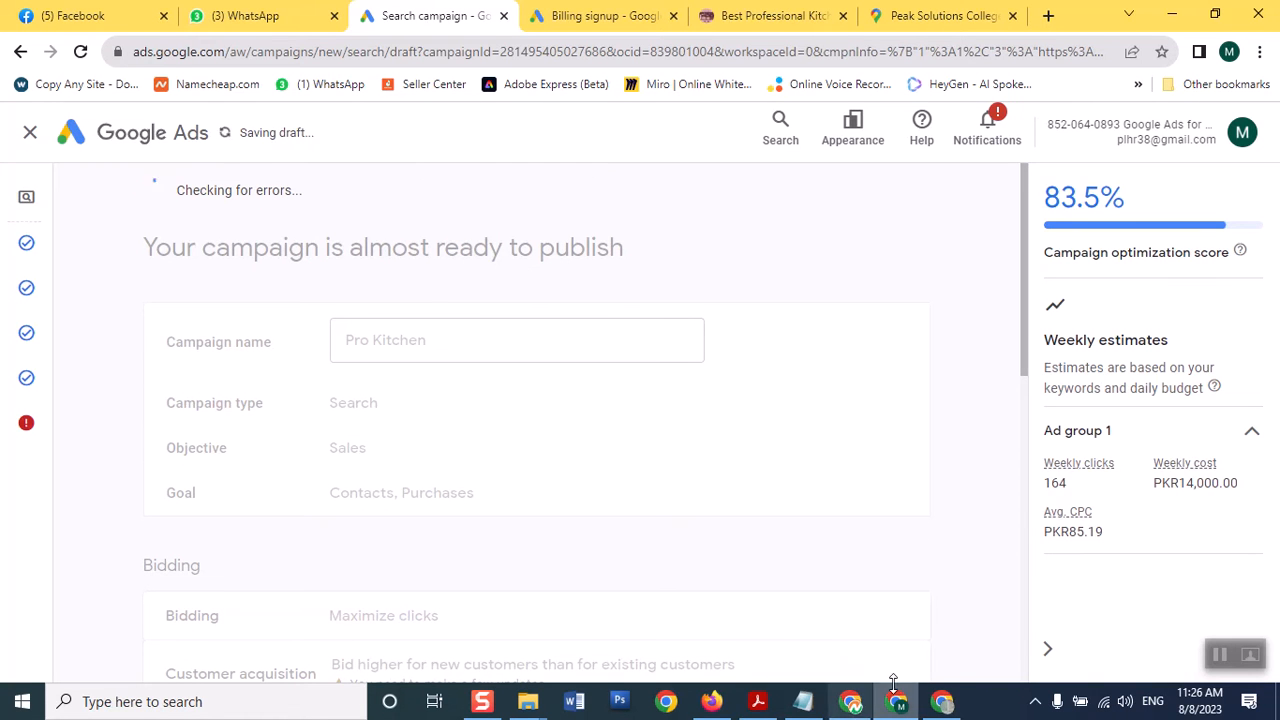
In the other Chrome window, pick the sofa-carpet-washing-advance campaign from the campaign list
click(945, 704)
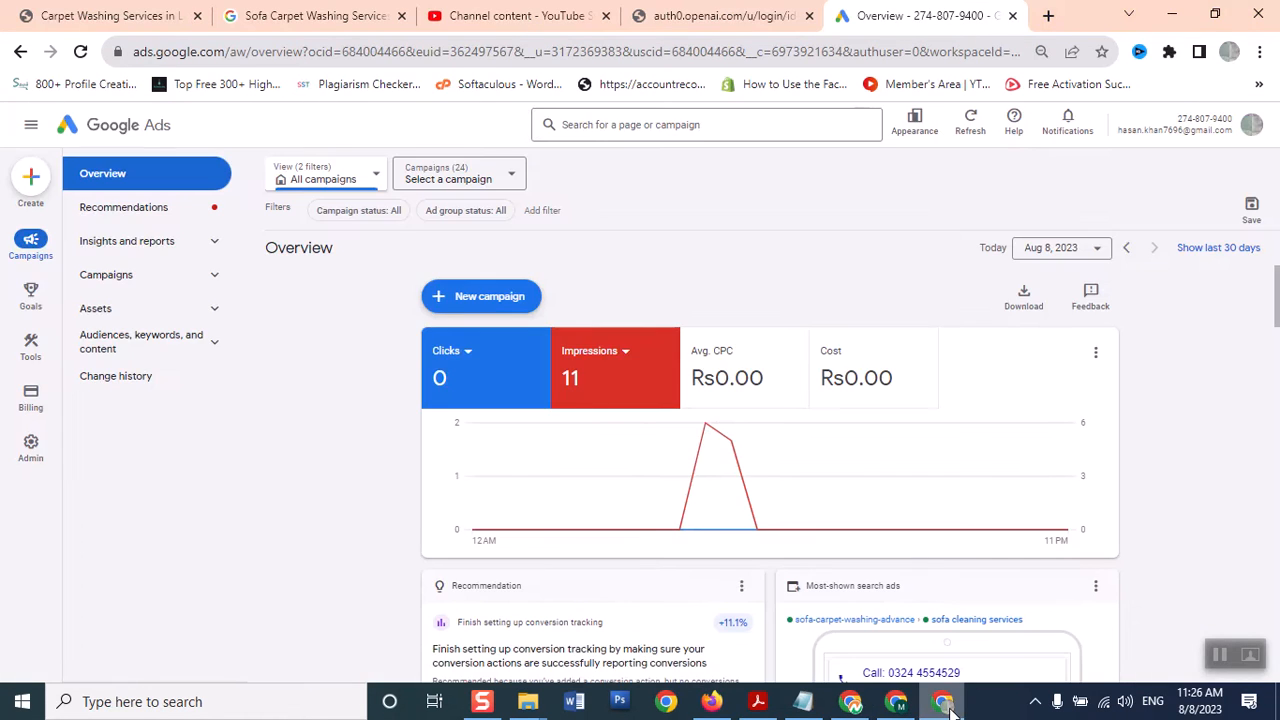
mouse_move(45, 460)
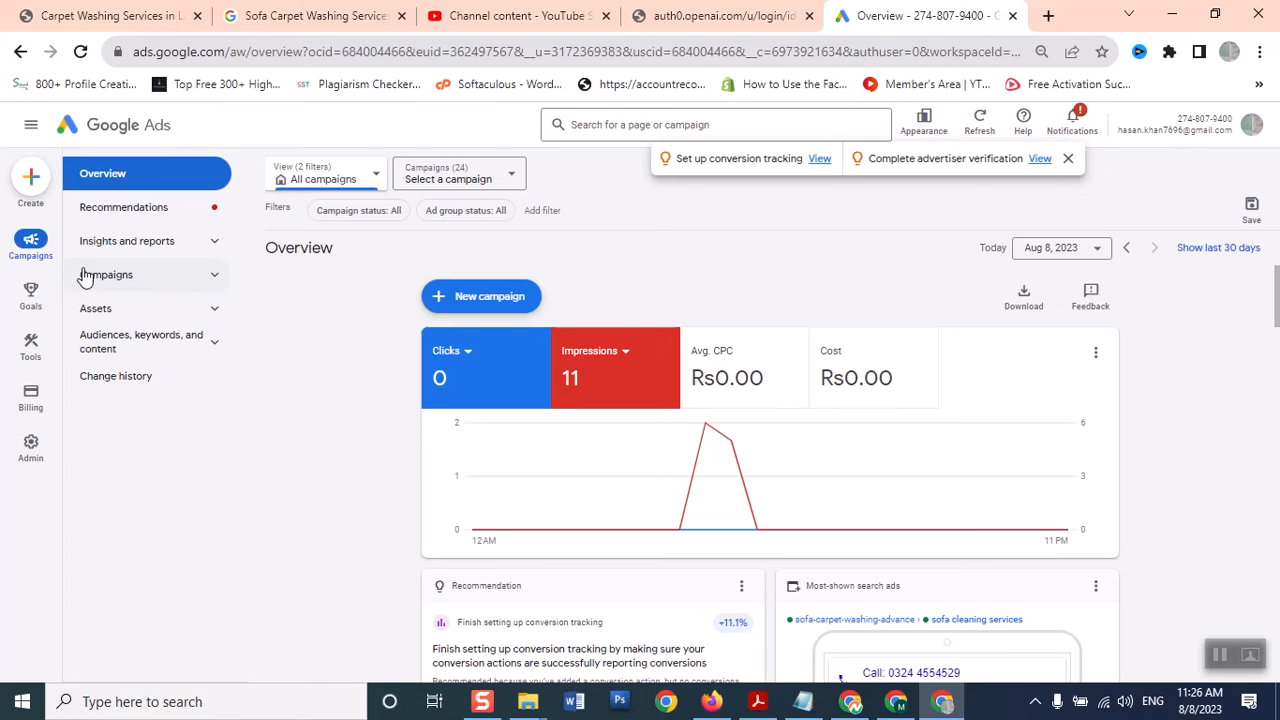
click(35, 241)
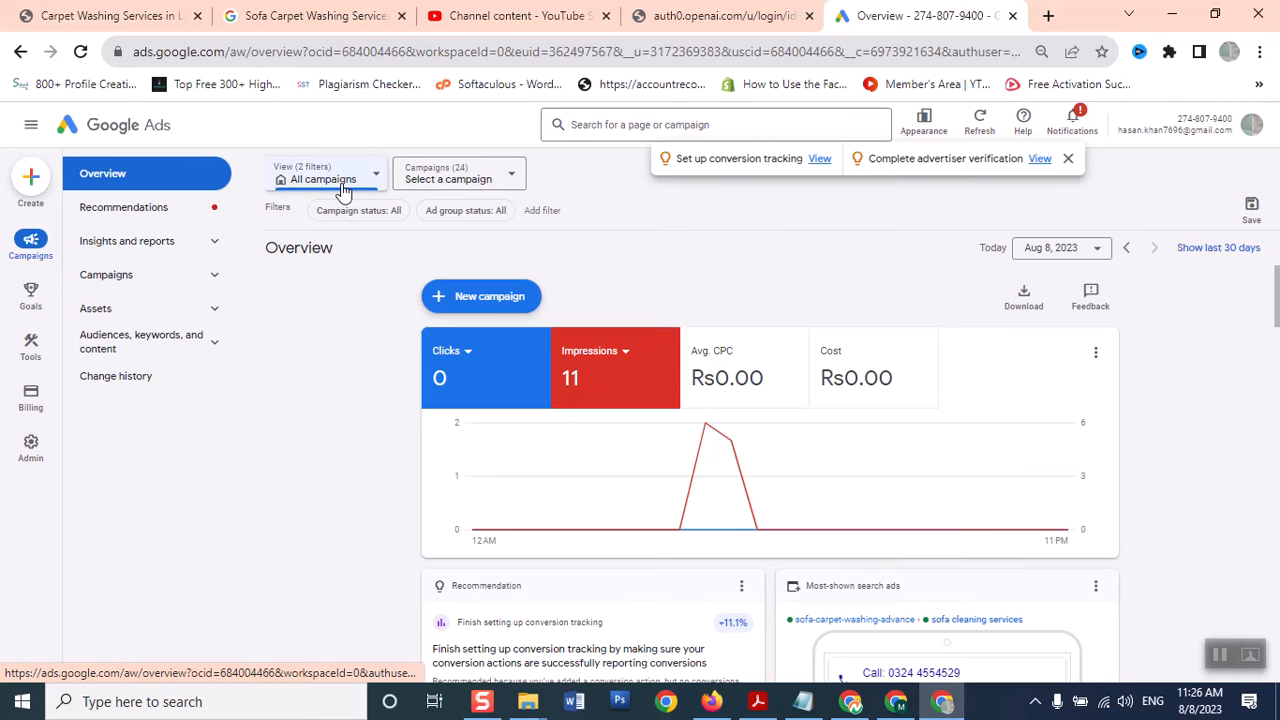
click(514, 179)
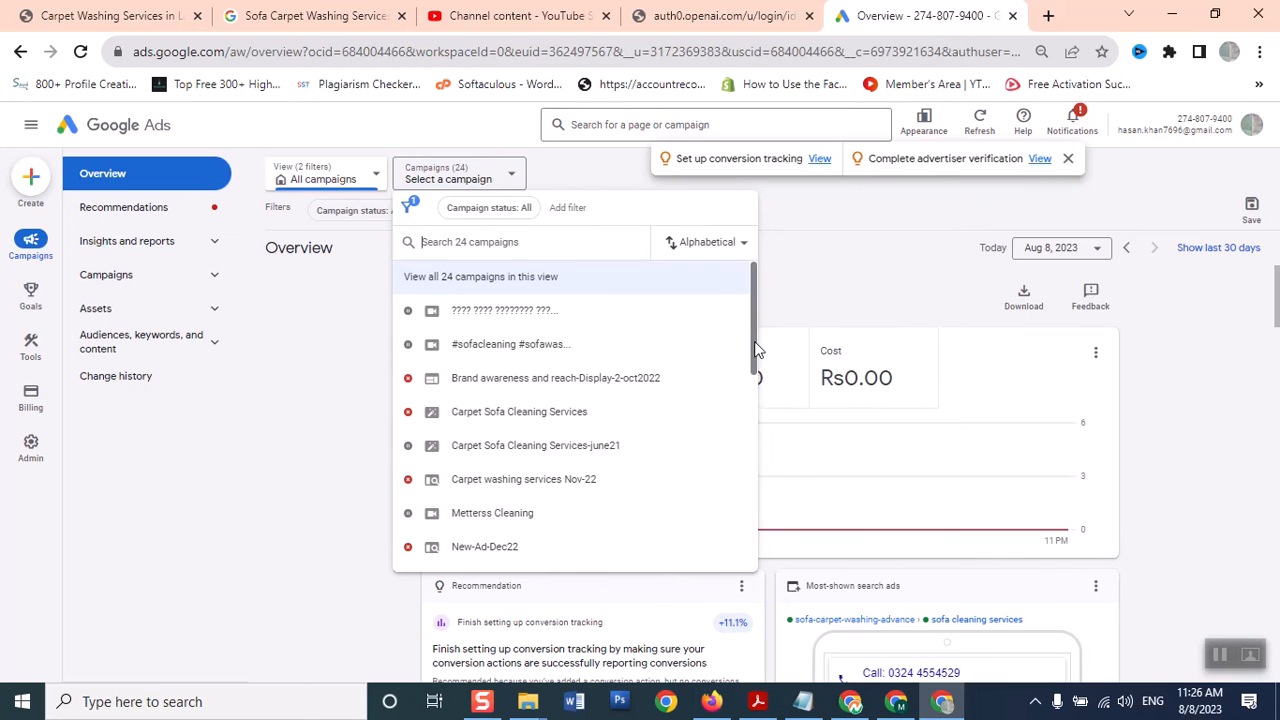
drag(755, 350, 747, 544)
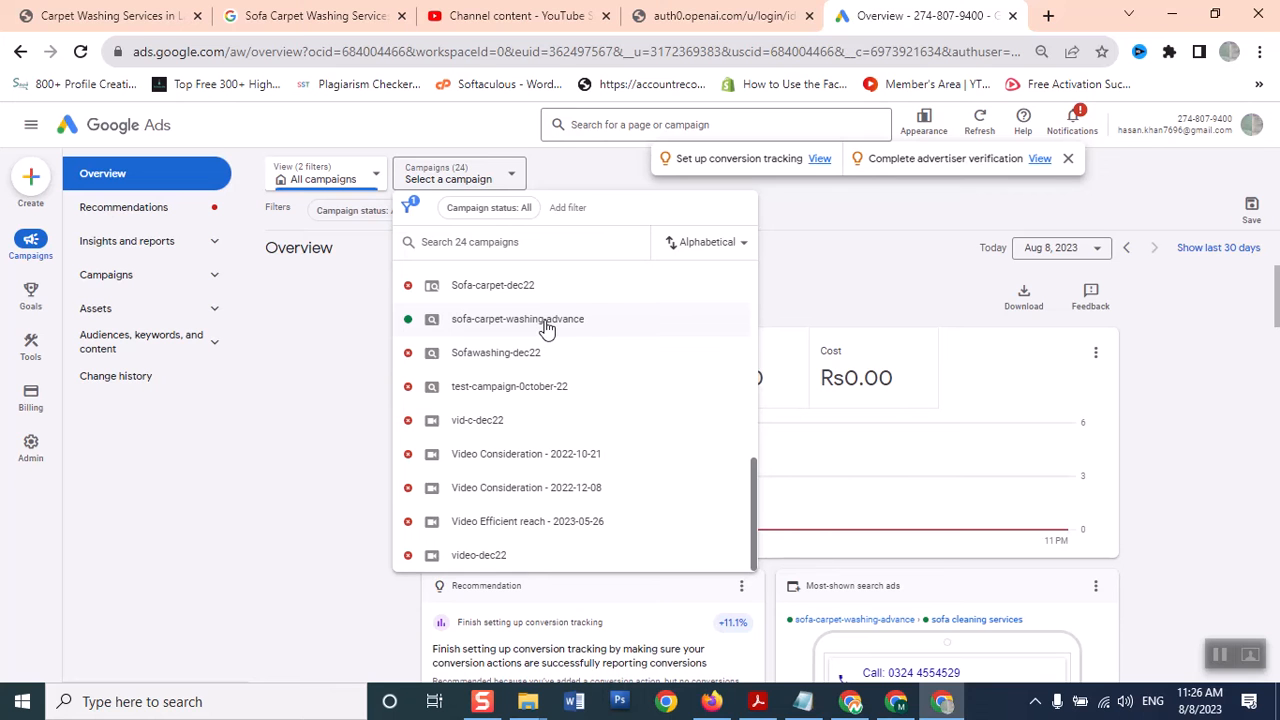
click(424, 319)
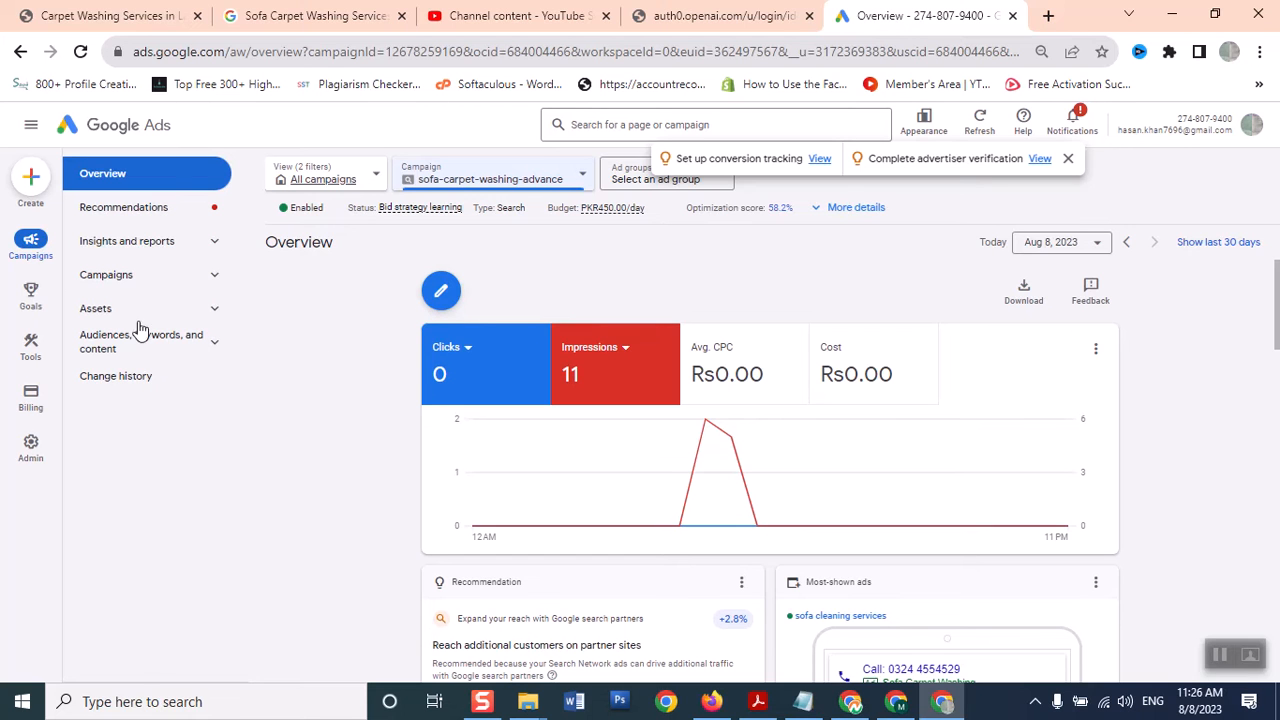
Open Ad groups and filter to the sofa-carpet-washing-advance campaign, showing its four ad groups
click(214, 276)
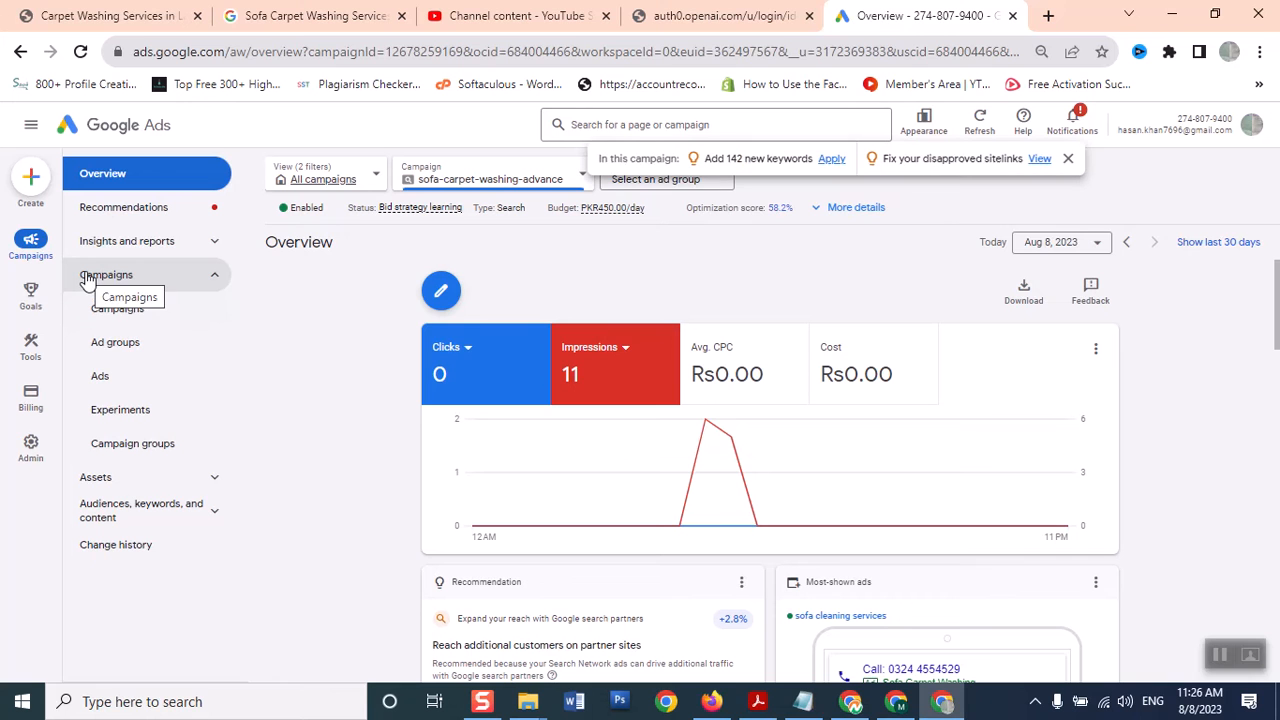
click(117, 345)
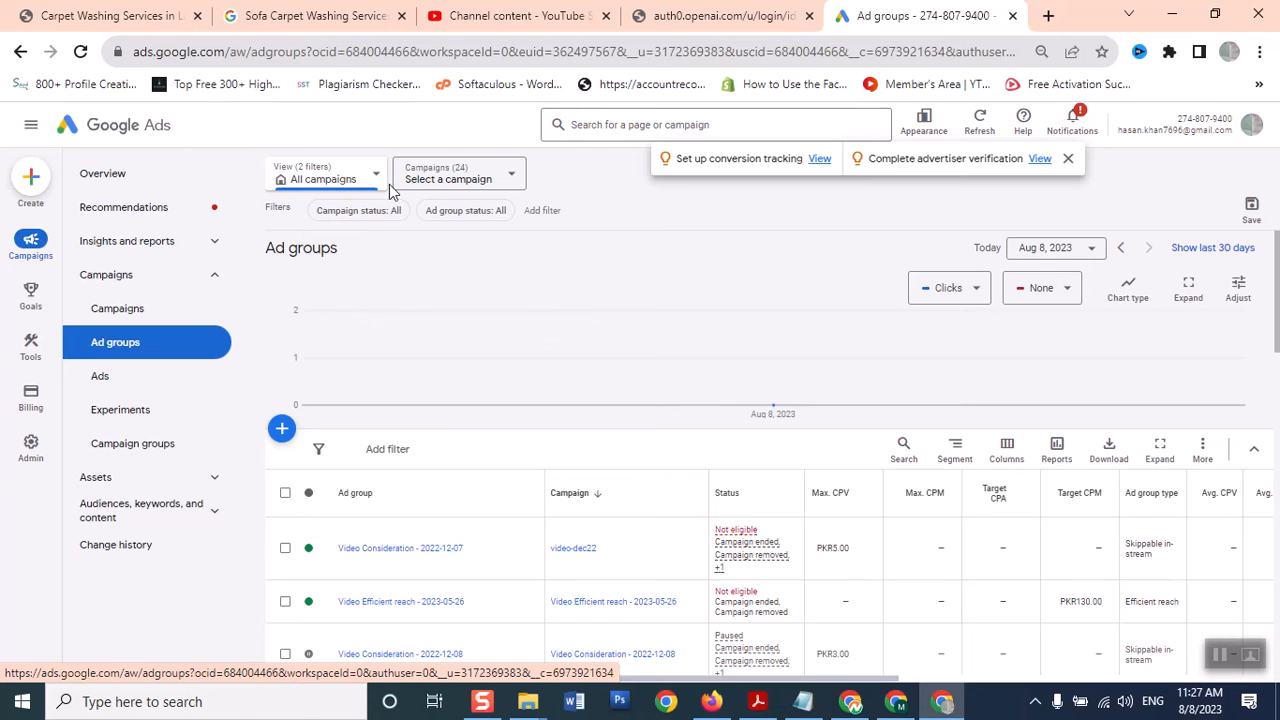
click(463, 186)
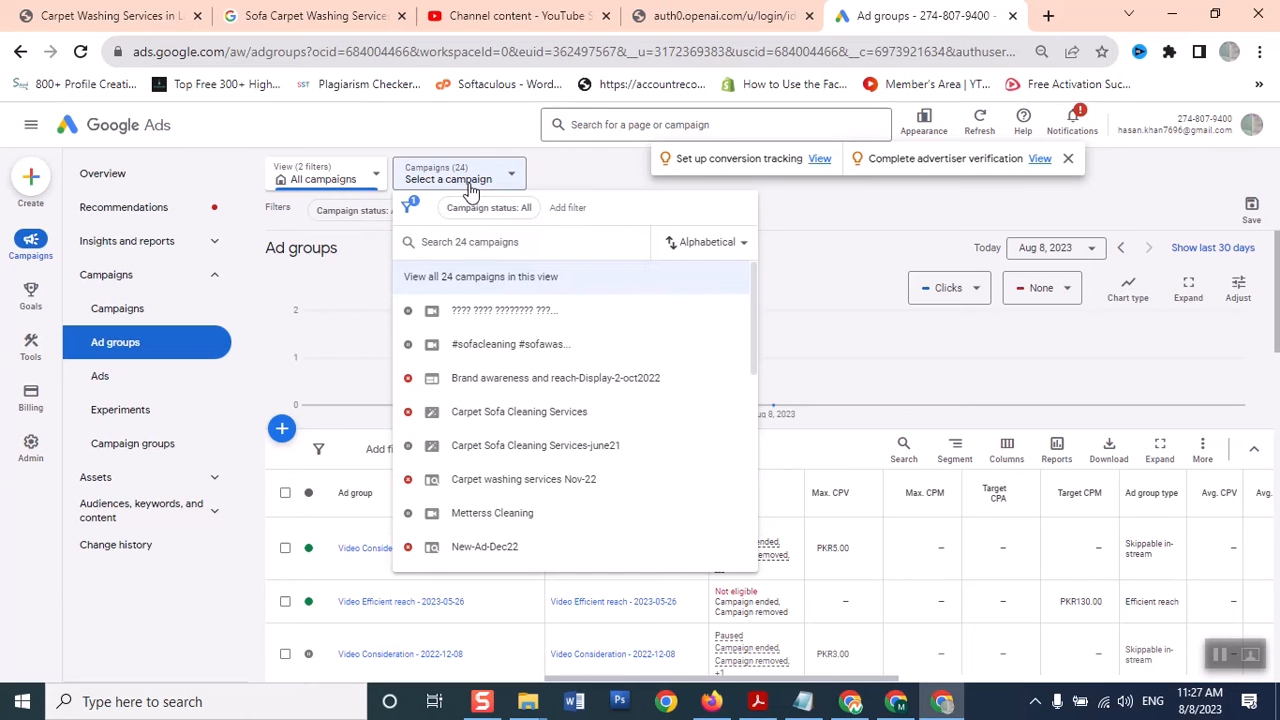
mouse_move(748, 329)
mouse_down()
mouse_move(732, 560)
mouse_move(732, 289)
mouse_move(732, 345)
mouse_up()
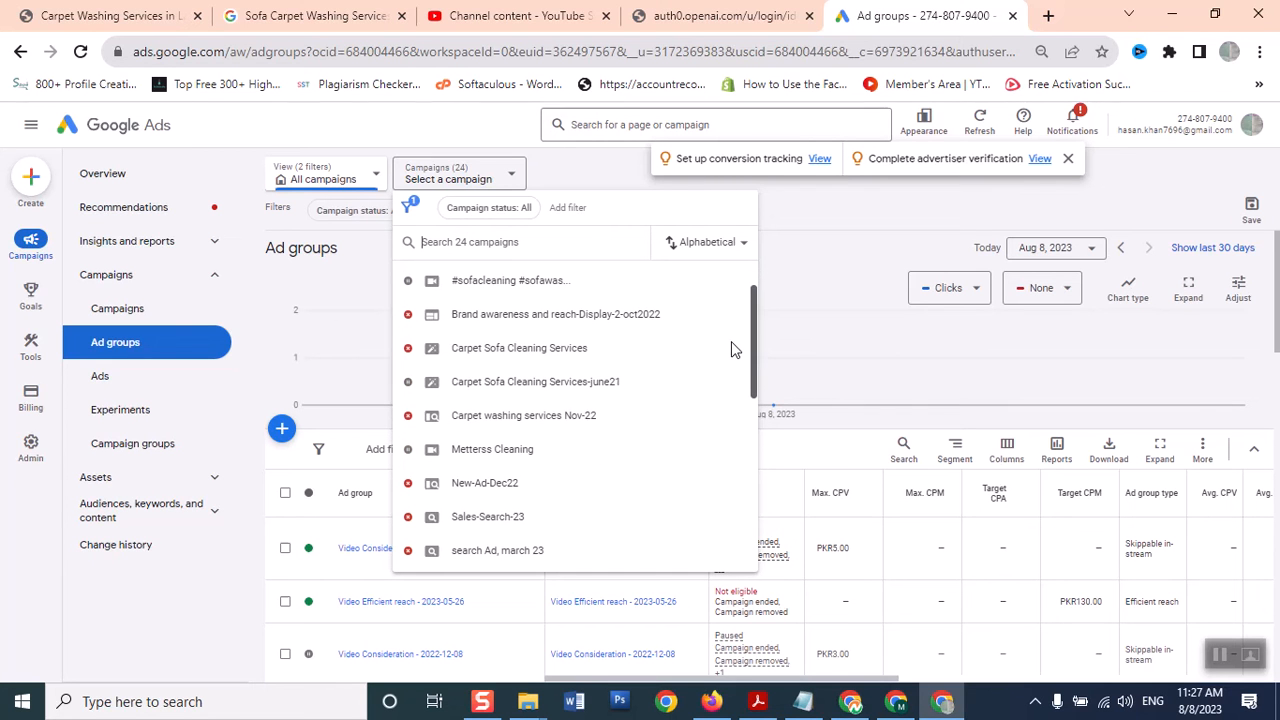
click(733, 348)
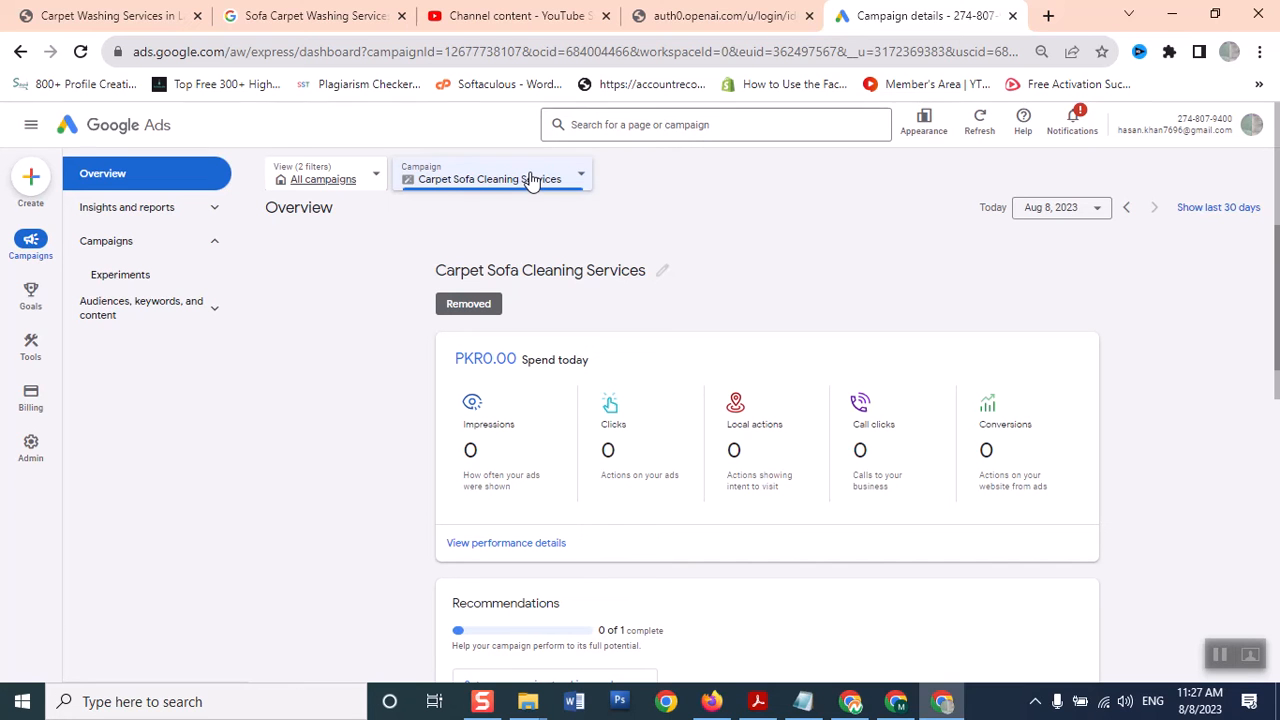
click(531, 179)
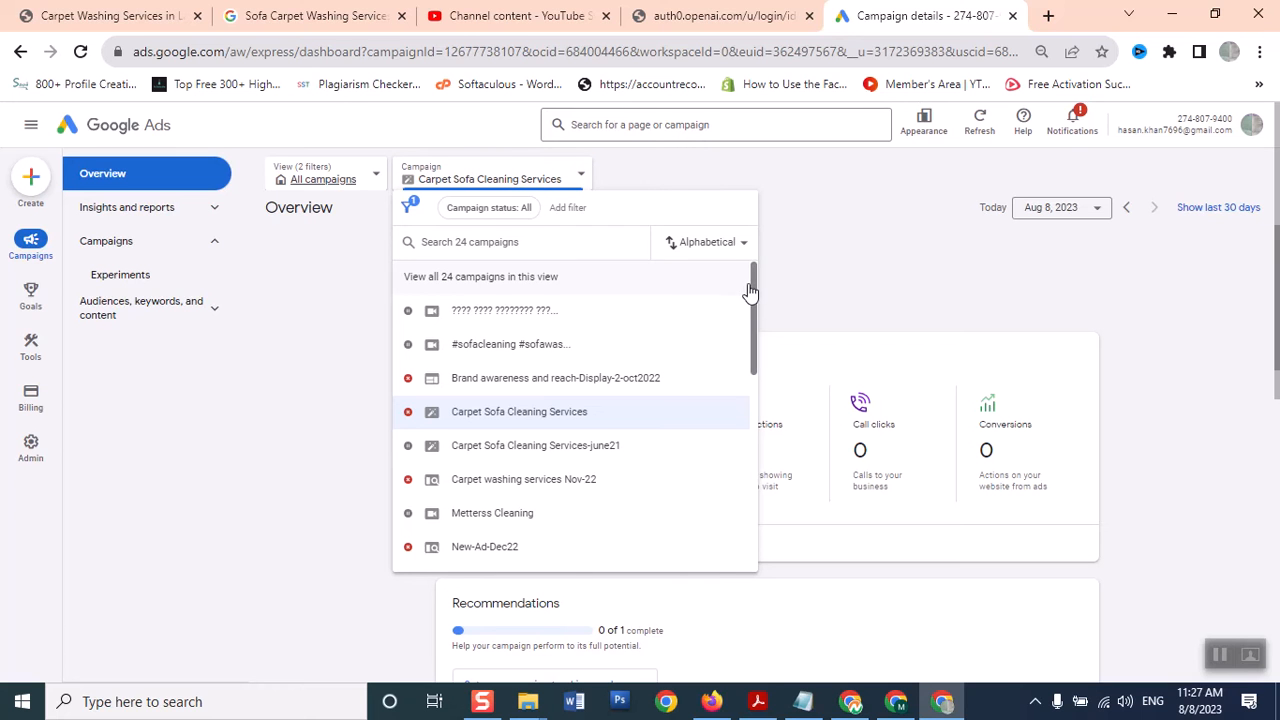
drag(753, 287, 734, 477)
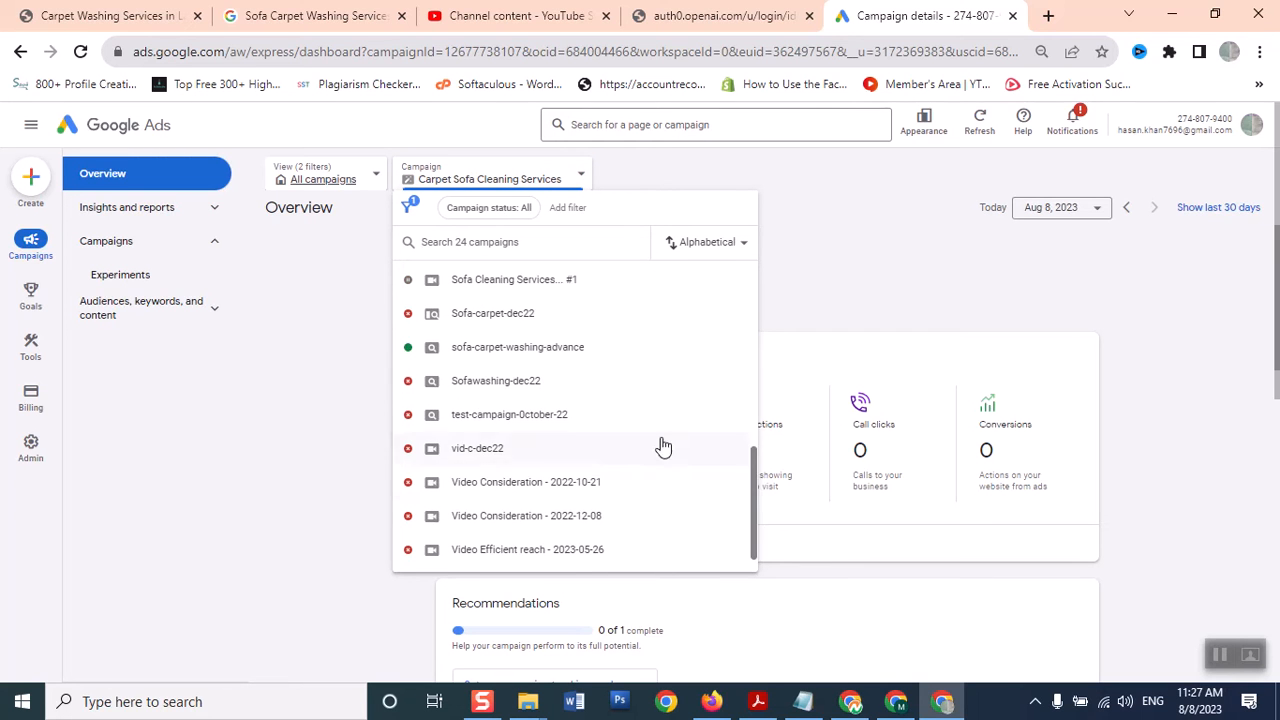
click(562, 360)
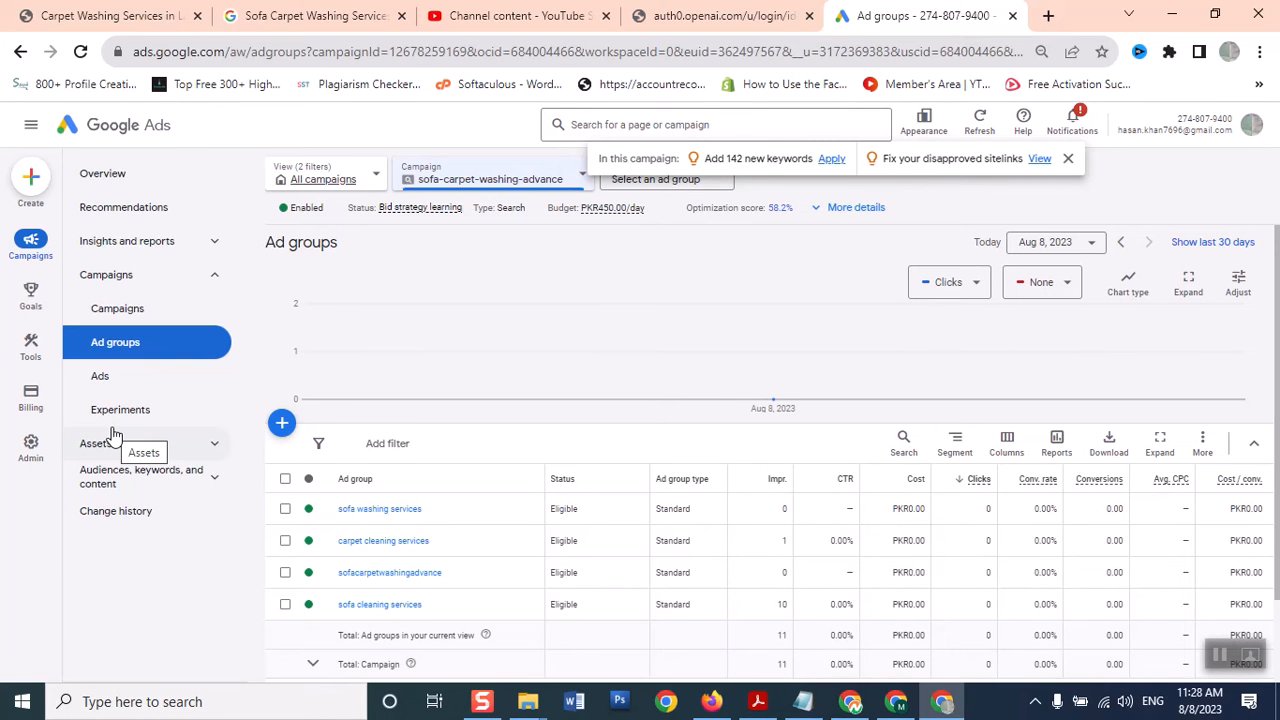
Open the campaign's Ads list and raise the browser page zoom to 100%
click(106, 385)
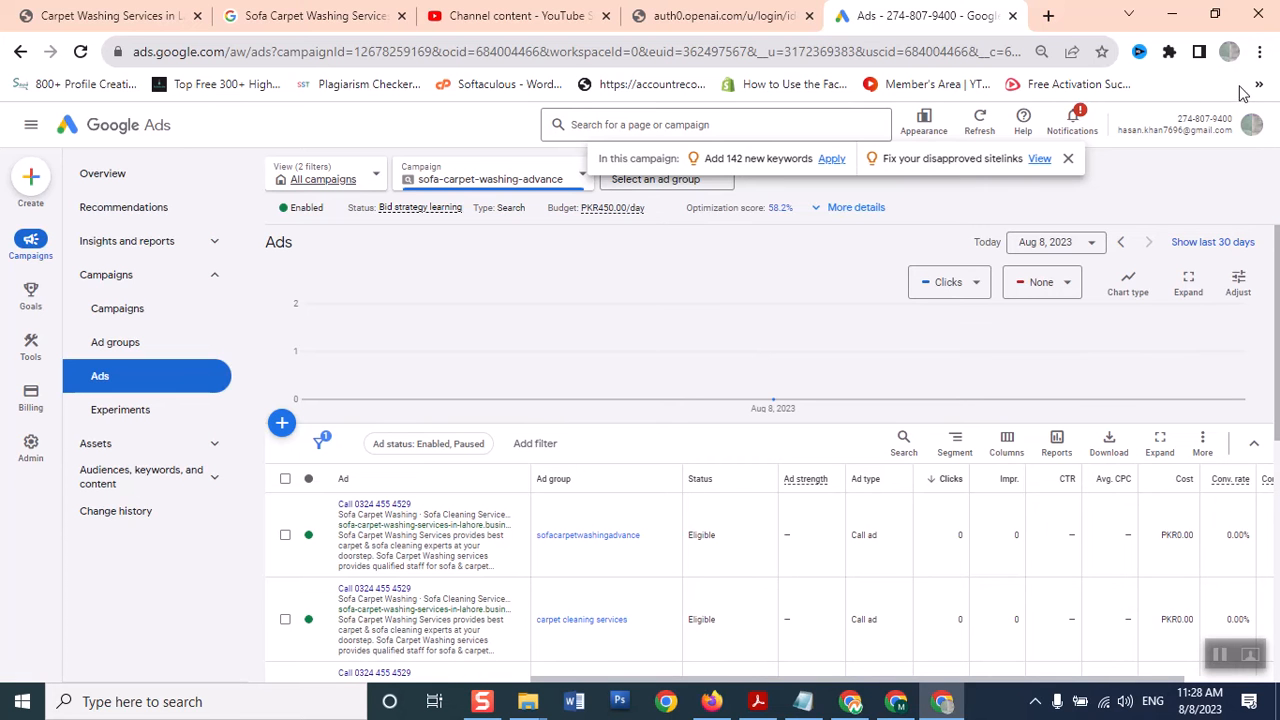
click(1260, 51)
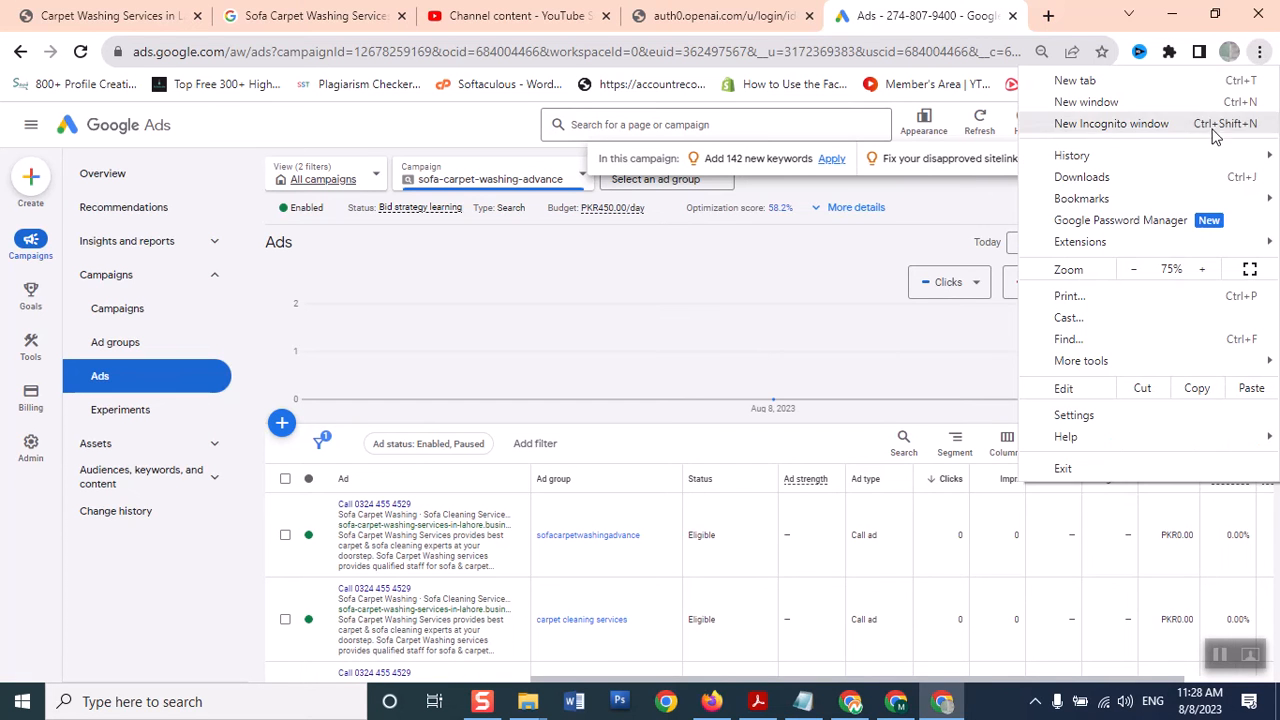
click(1205, 270)
click(1205, 270)
click(1205, 270)
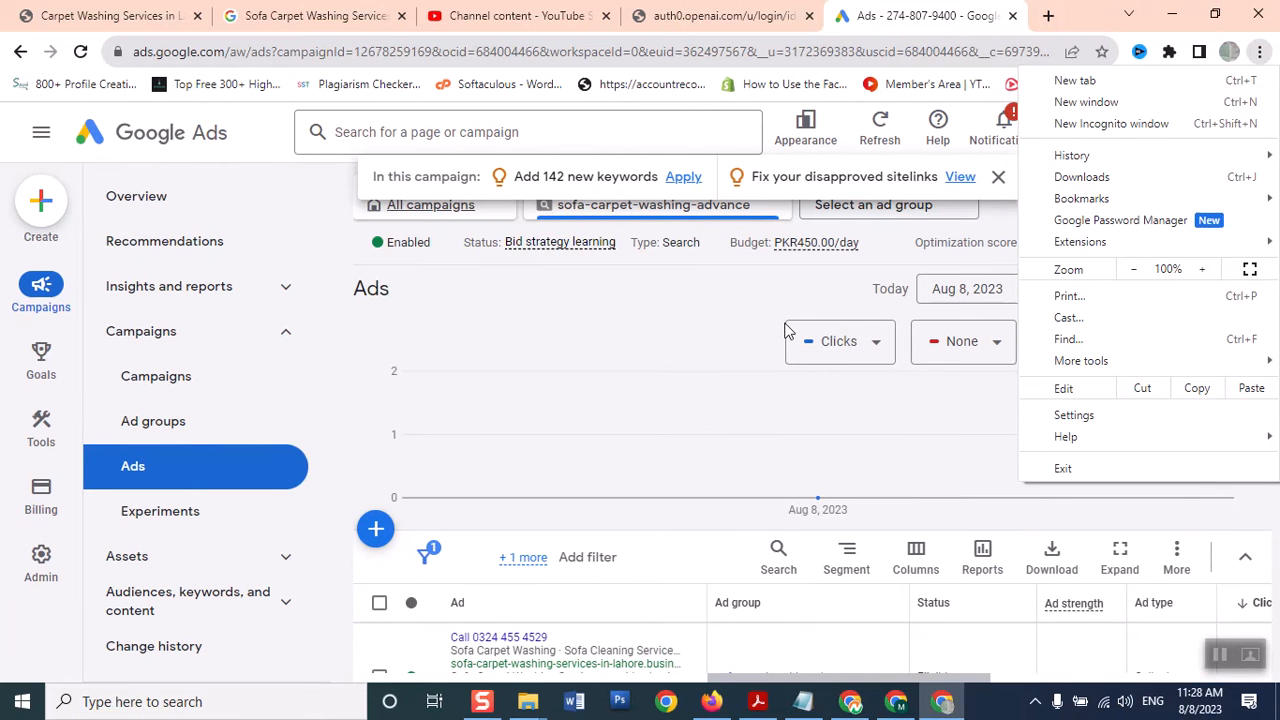
click(748, 333)
Review the five call ads and their columns, expanding the Total: Campaign row
scroll(1276, 350, down, 2)
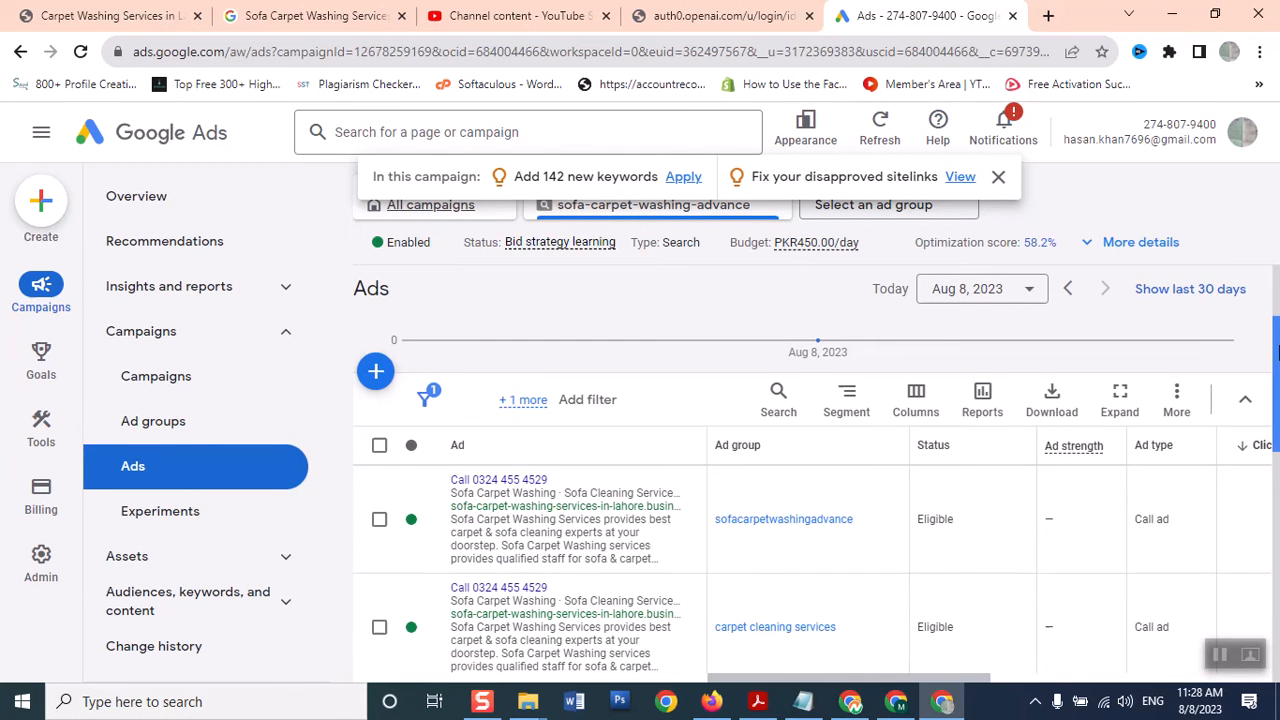
scroll(1276, 350, down, 1)
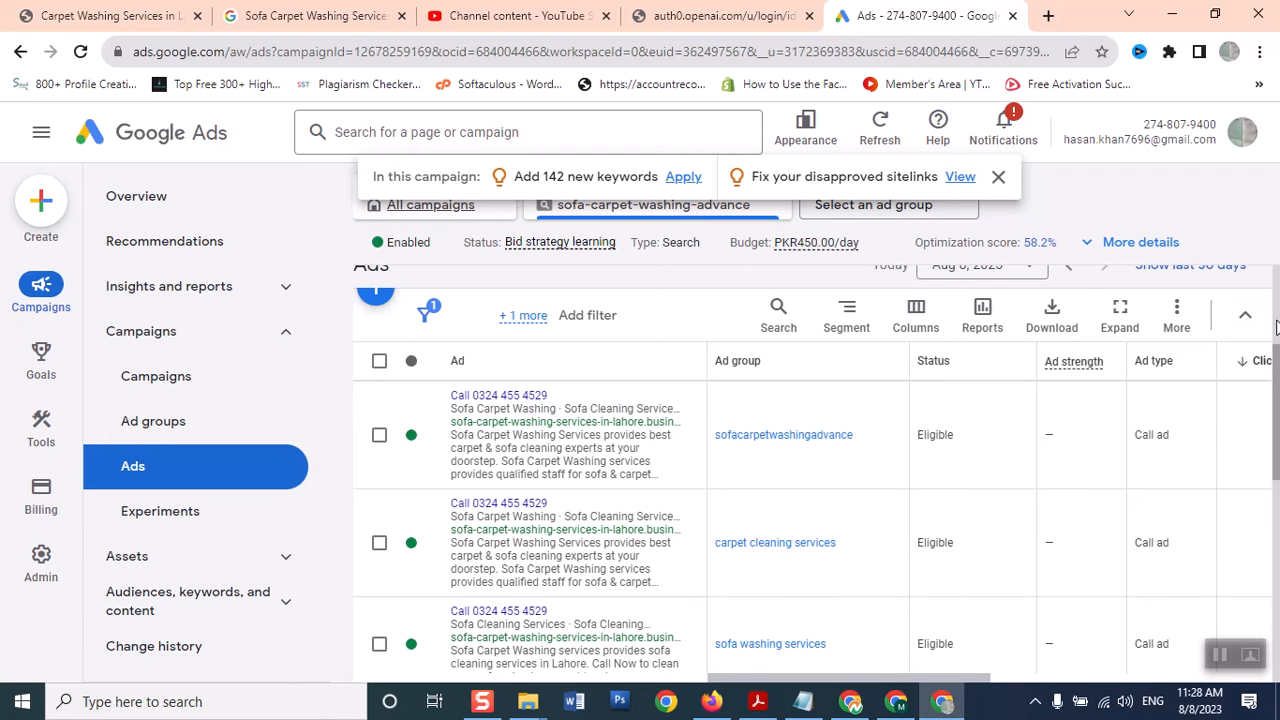
drag(1276, 415, 1274, 532)
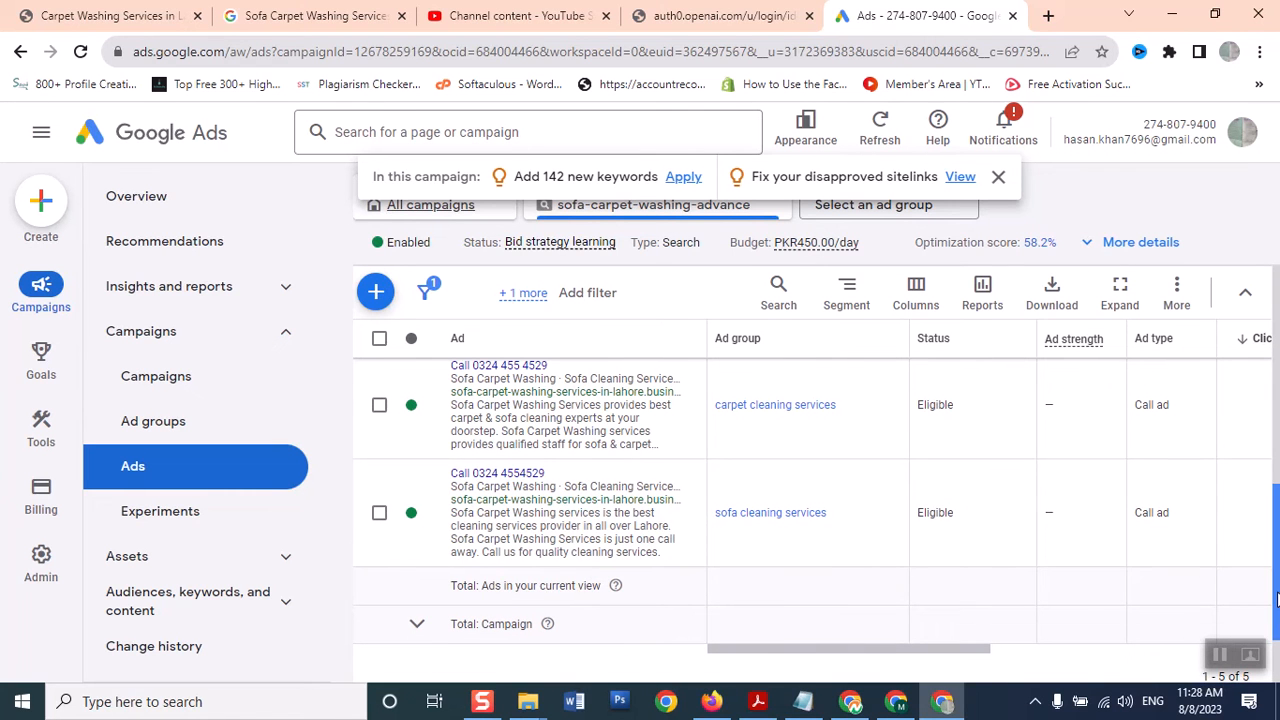
drag(1276, 598, 1232, 425)
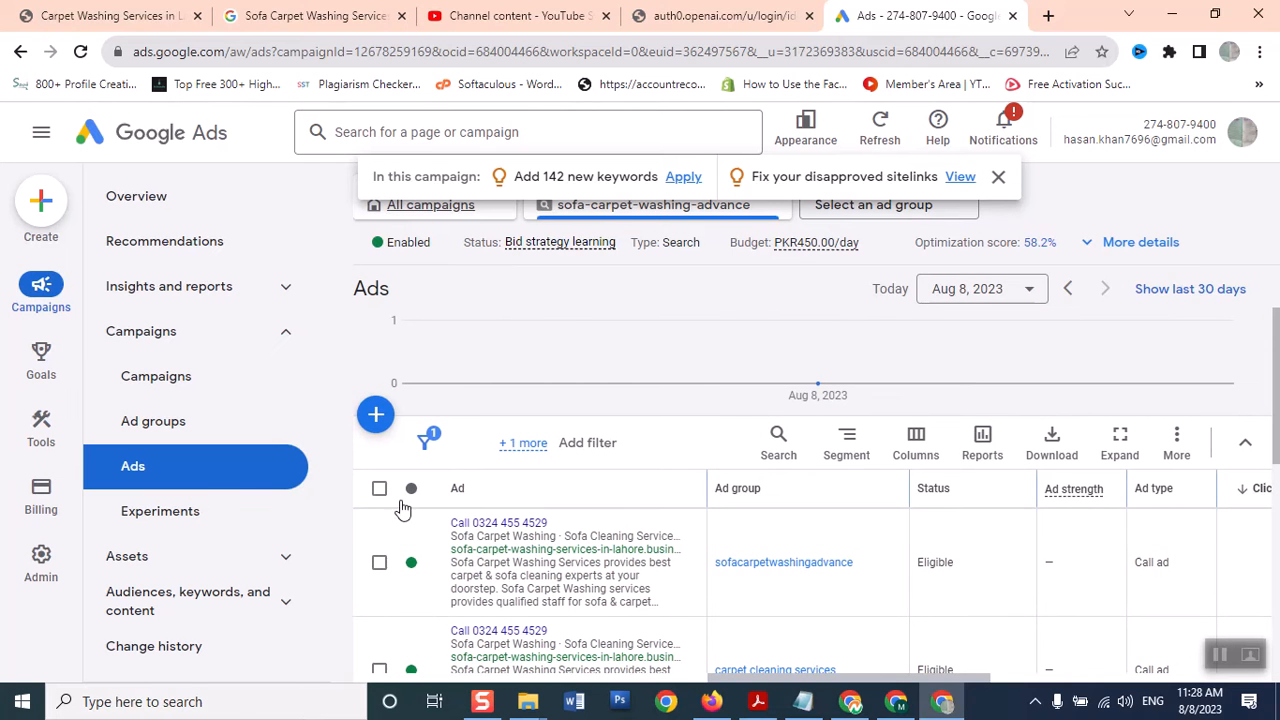
drag(1276, 412, 1256, 636)
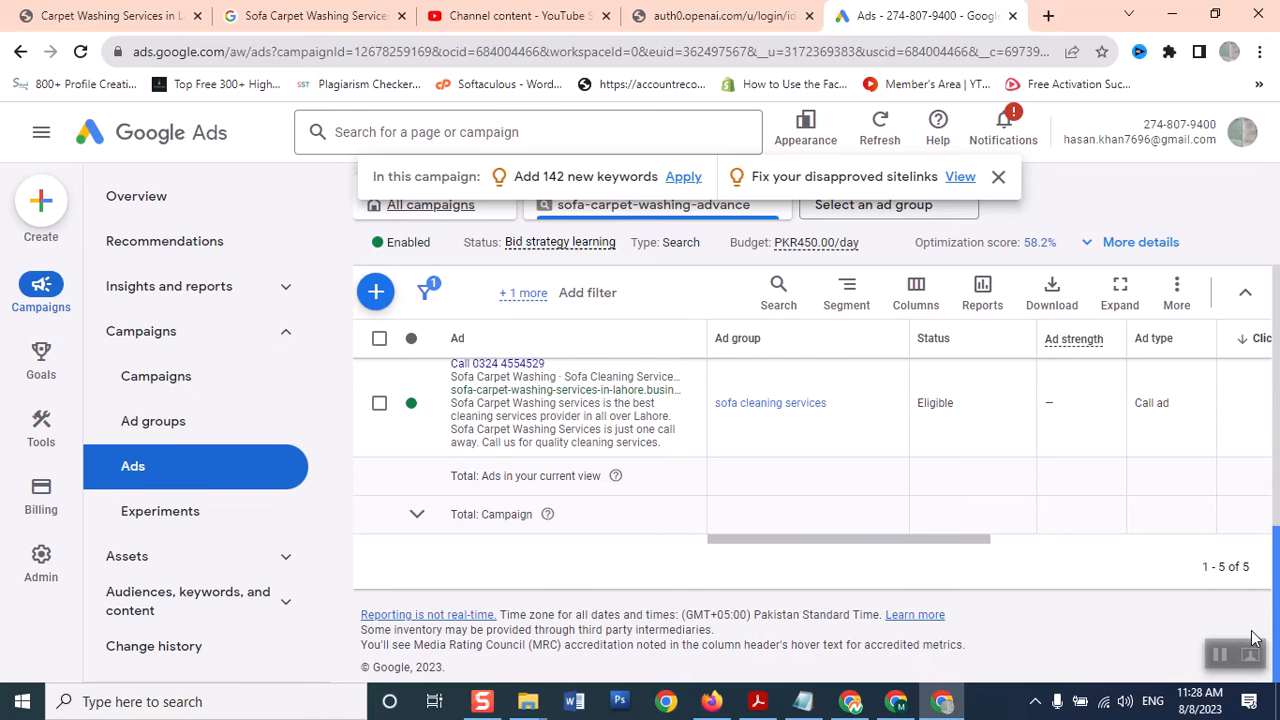
drag(849, 537, 940, 557)
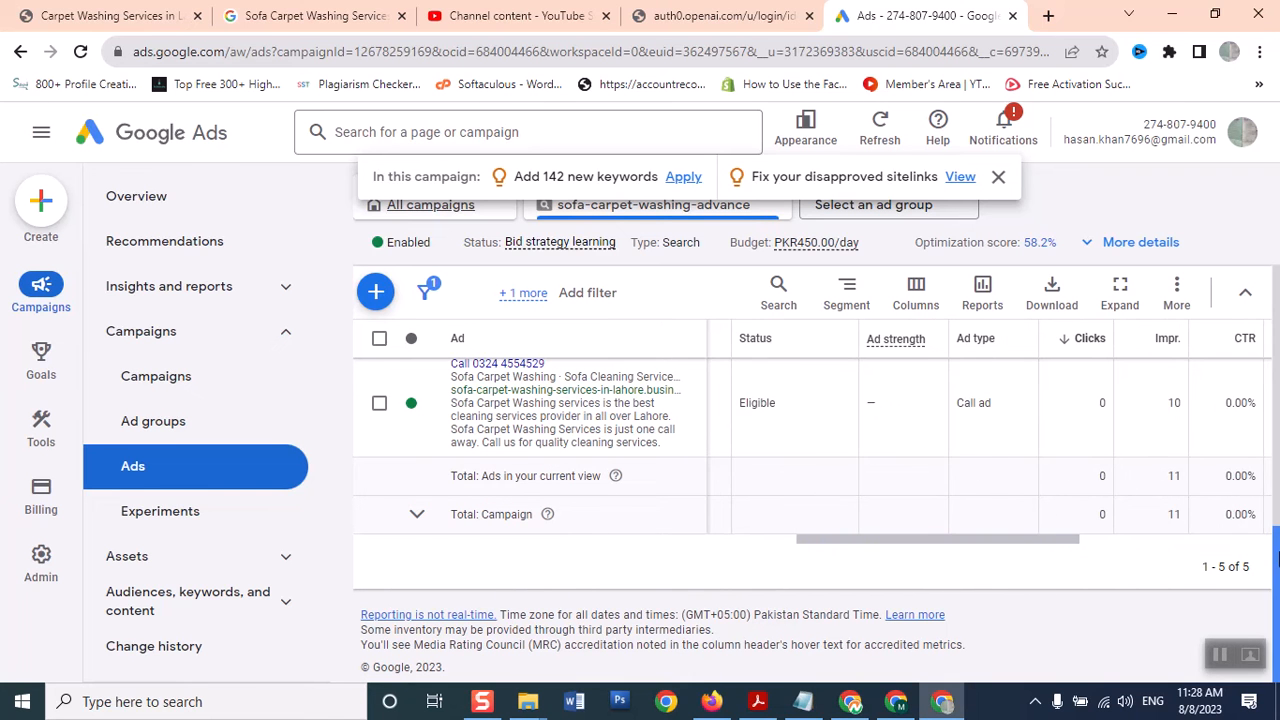
scroll(1257, 420, up, 5)
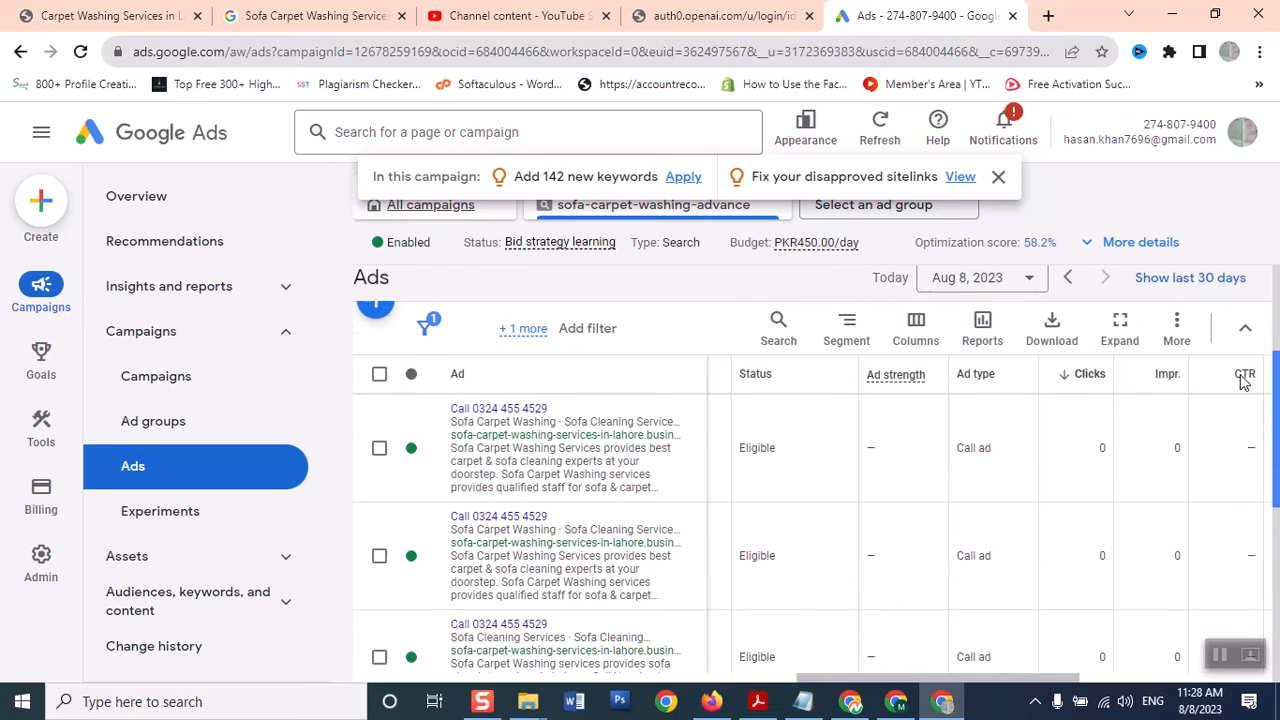
scroll(1243, 420, down, 3)
scroll(1243, 445, down, 5)
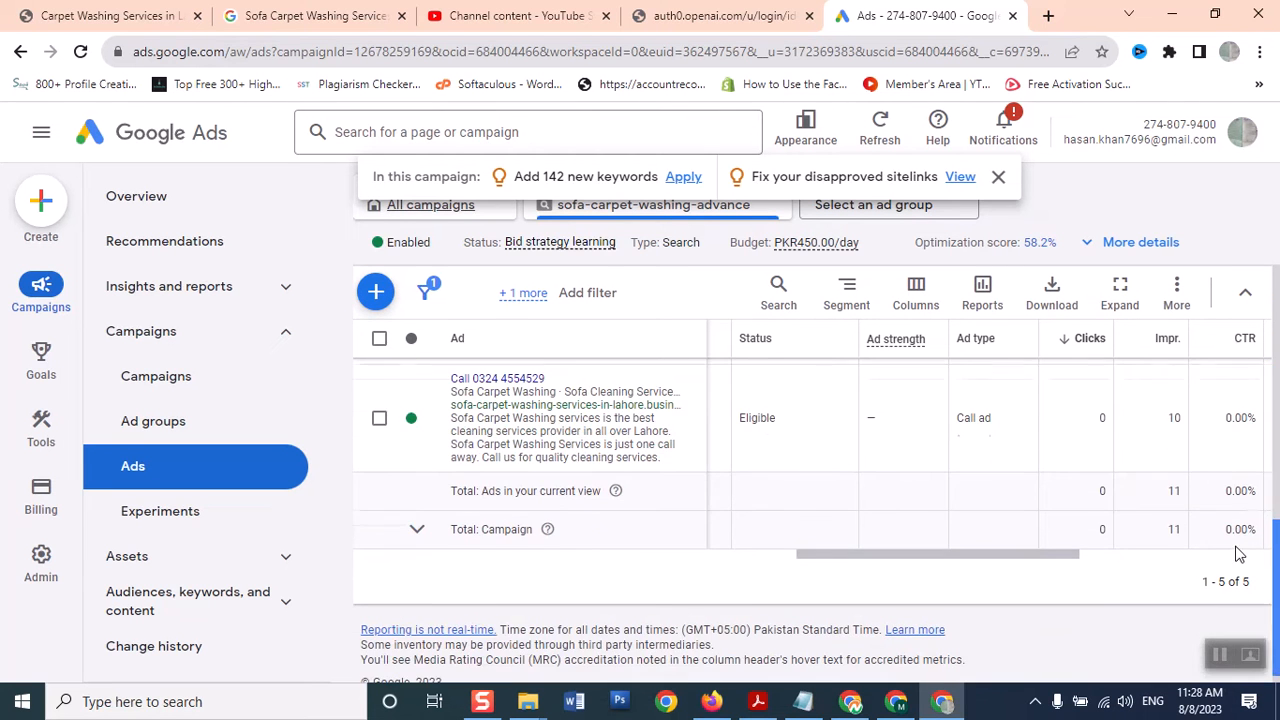
click(419, 536)
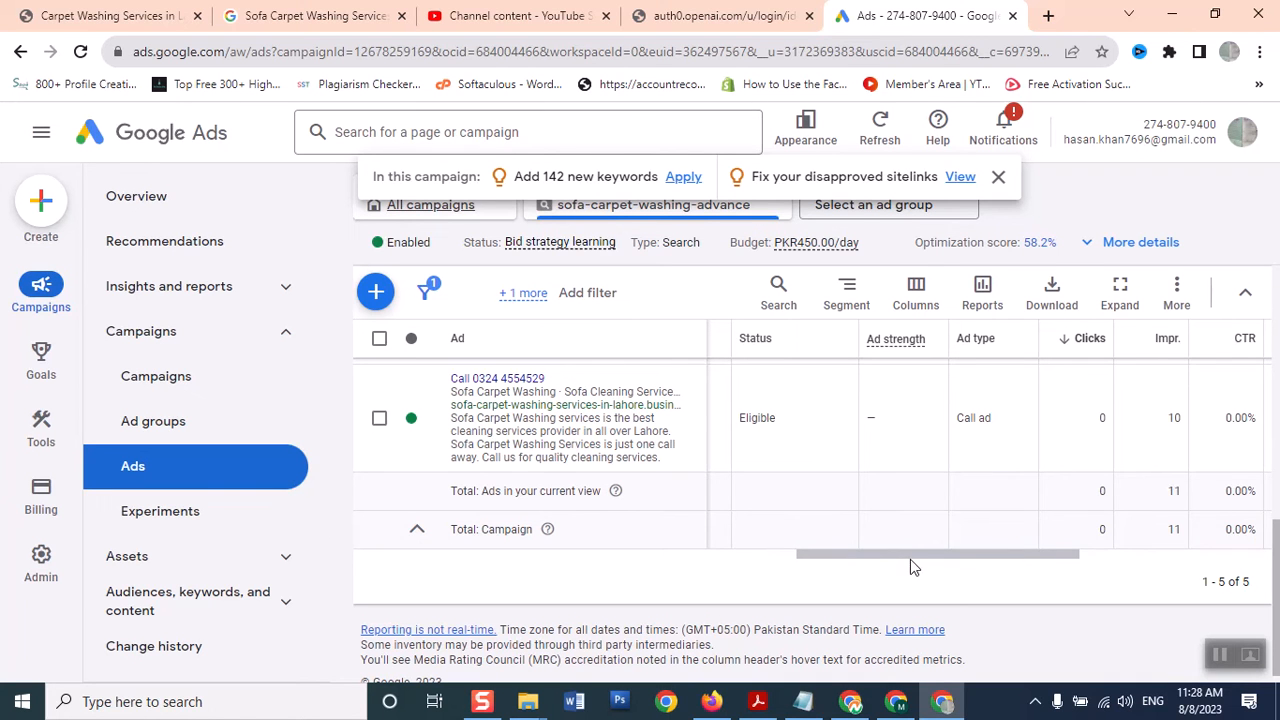
drag(912, 560, 1000, 540)
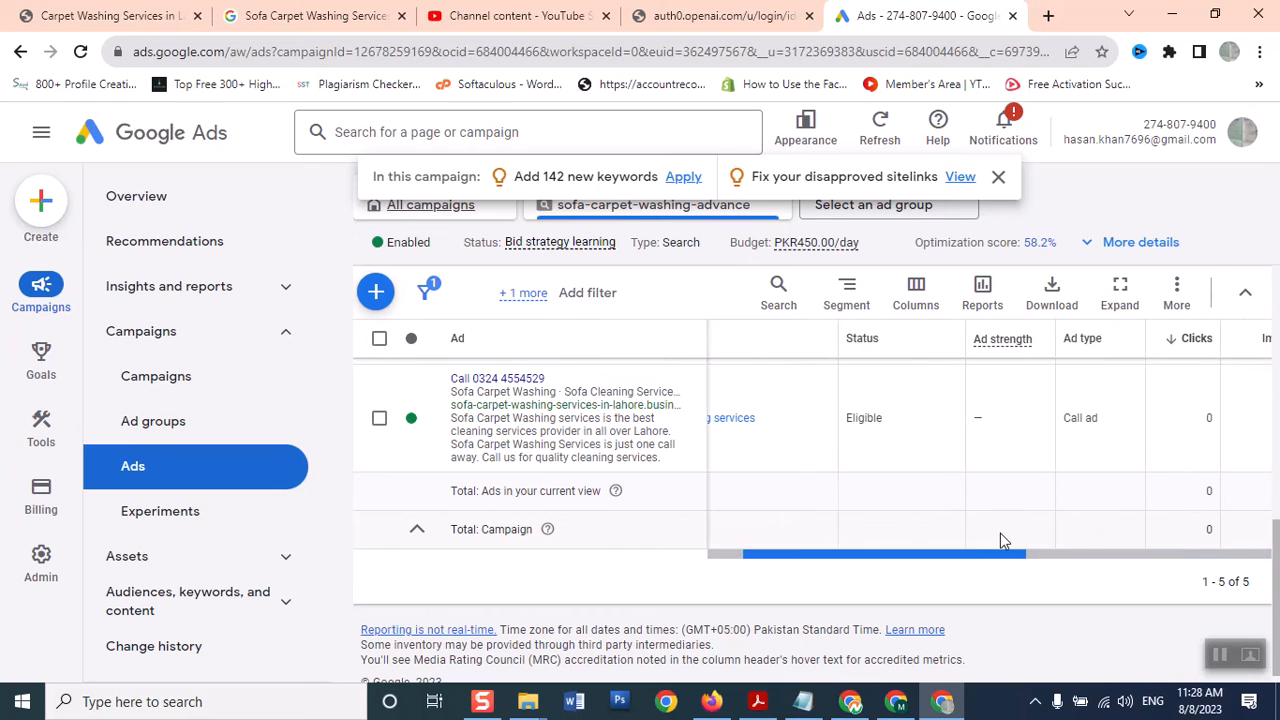
drag(1277, 560, 1277, 373)
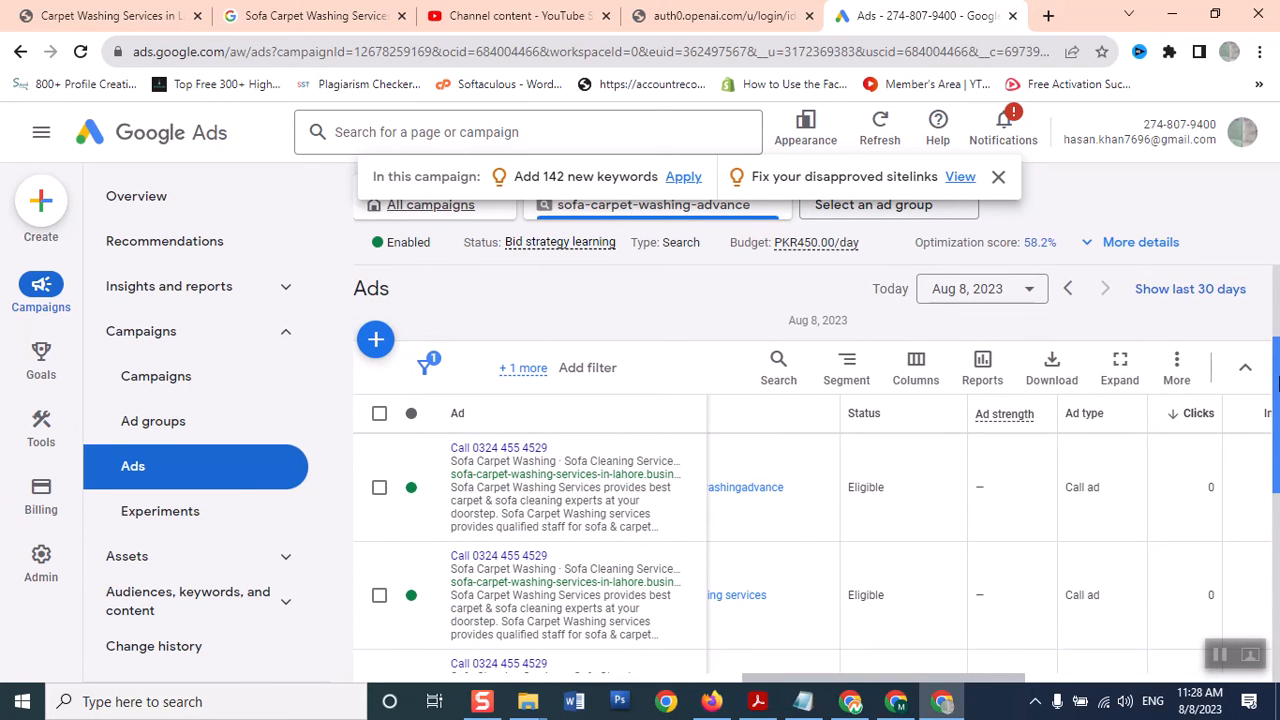
Start a new call ad for the carpet cleaning services ad group
click(428, 486)
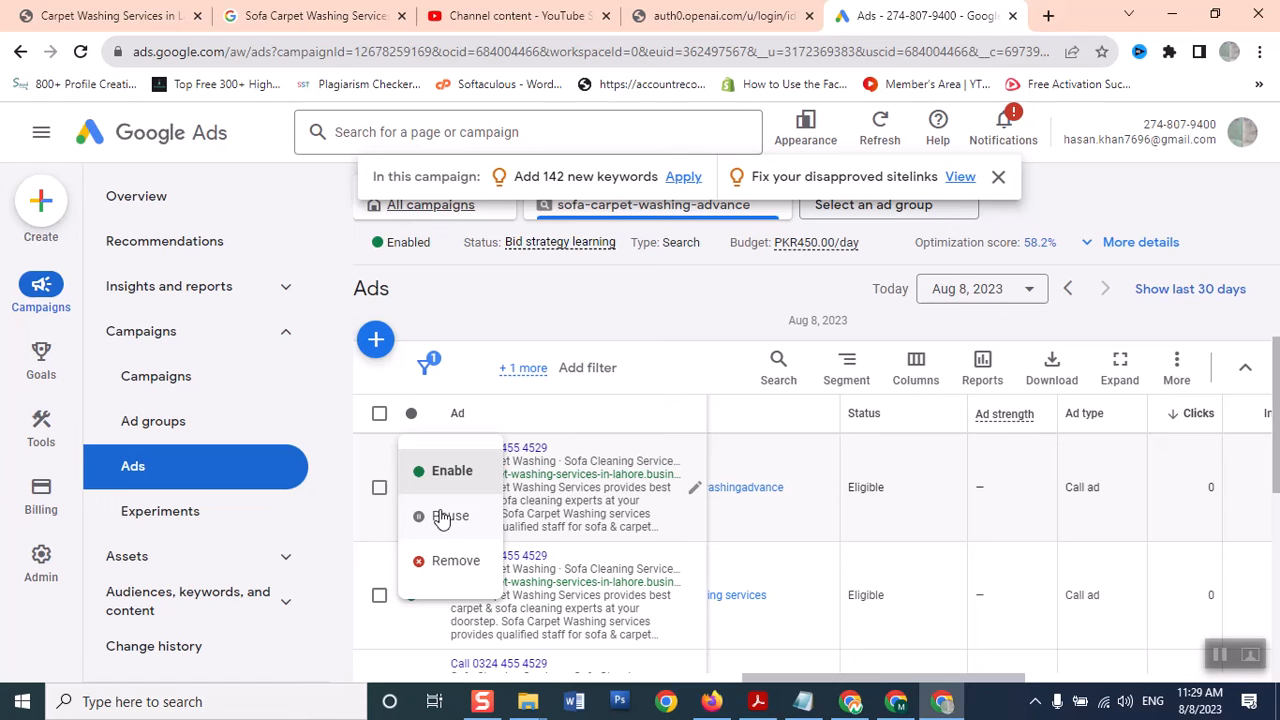
click(677, 288)
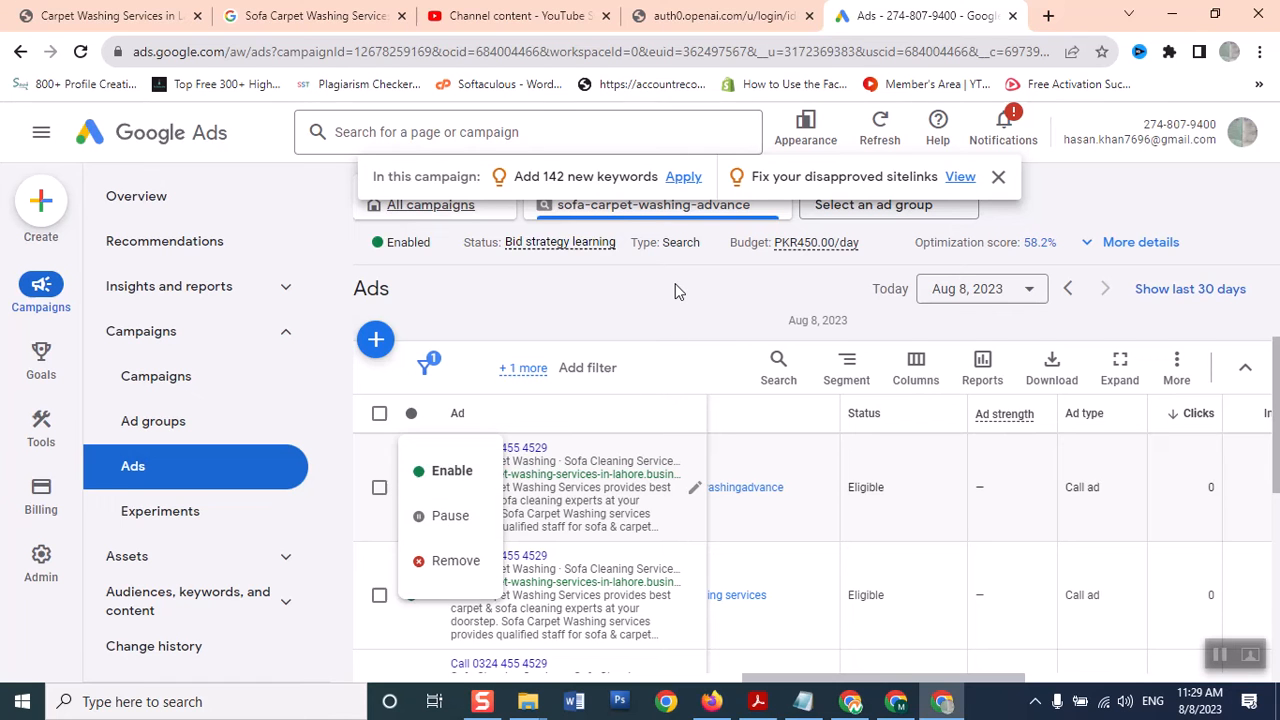
click(377, 343)
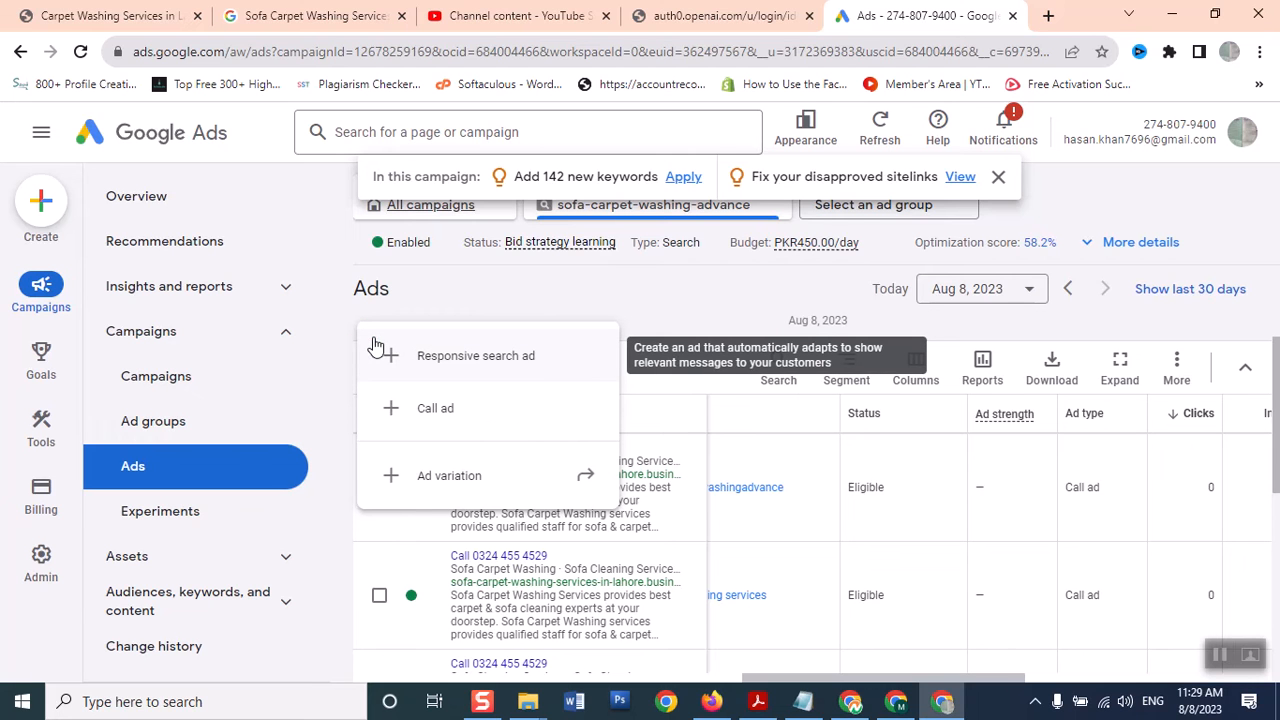
click(405, 414)
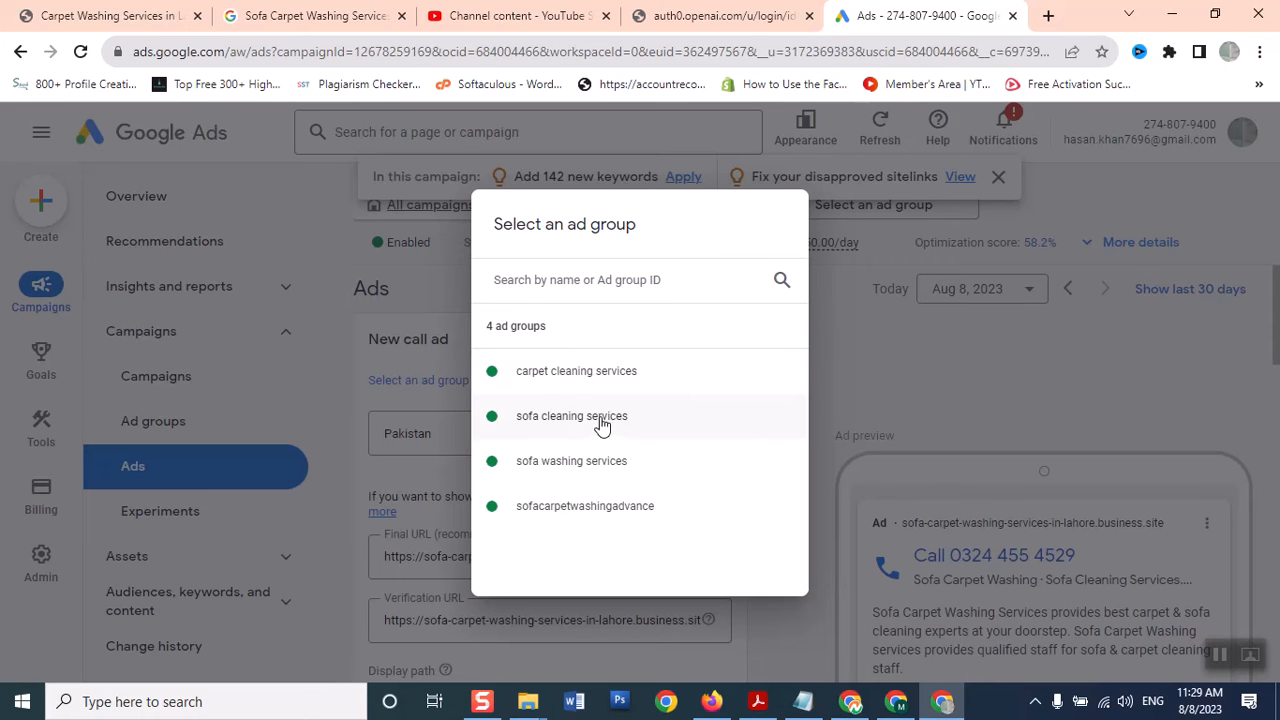
click(568, 379)
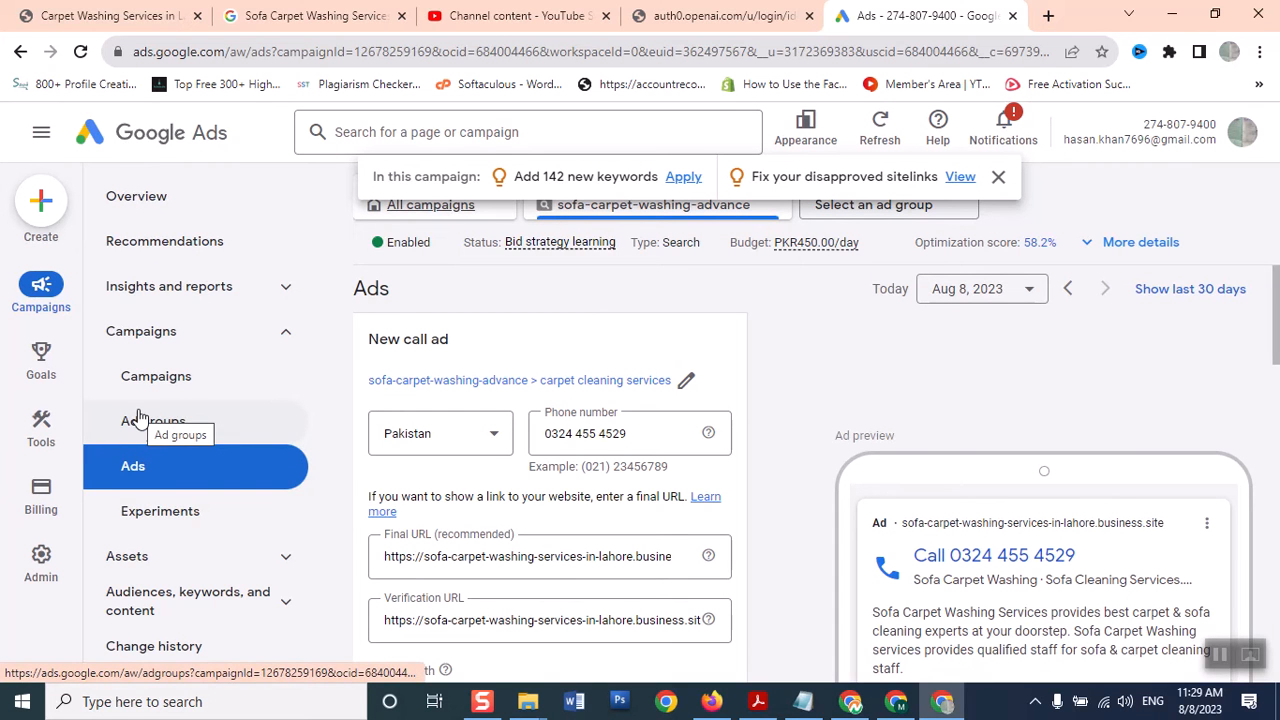
Review the prefilled call ad form headlined 'Sofa Cleaning Services' and 'Carpet Cleaning Services'
drag(1276, 343, 1276, 370)
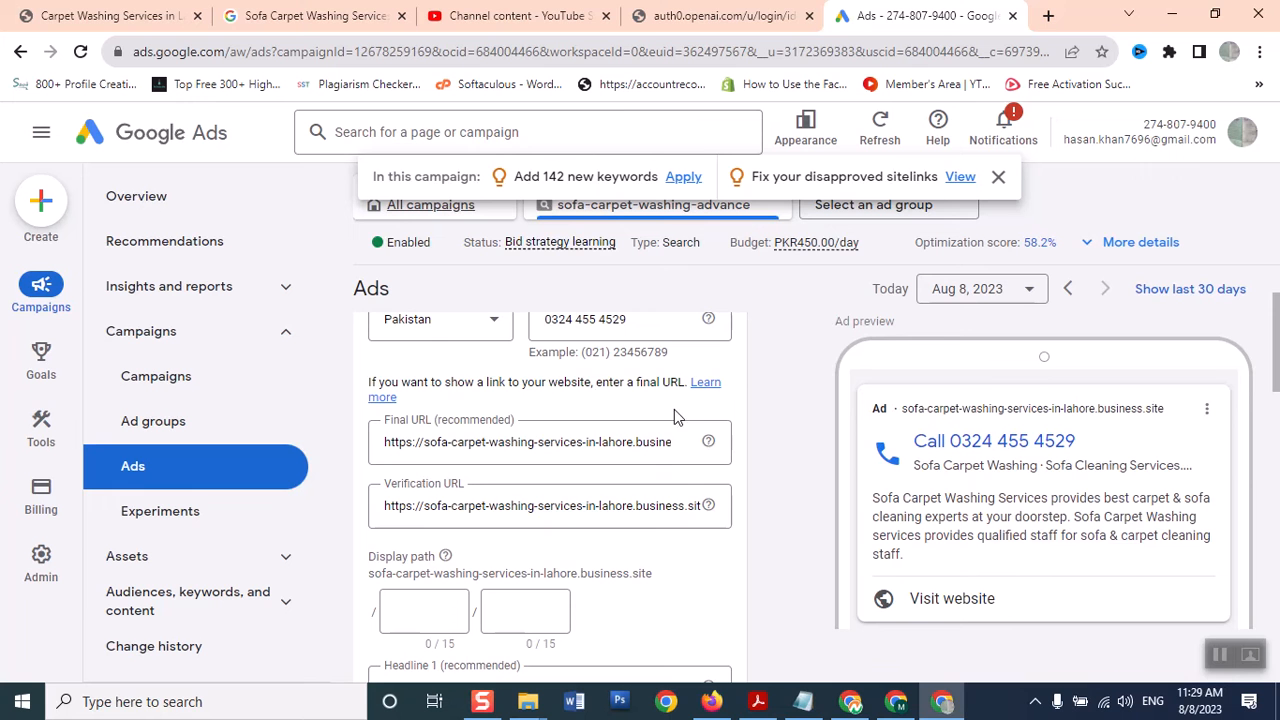
scroll(1249, 380, up, 1)
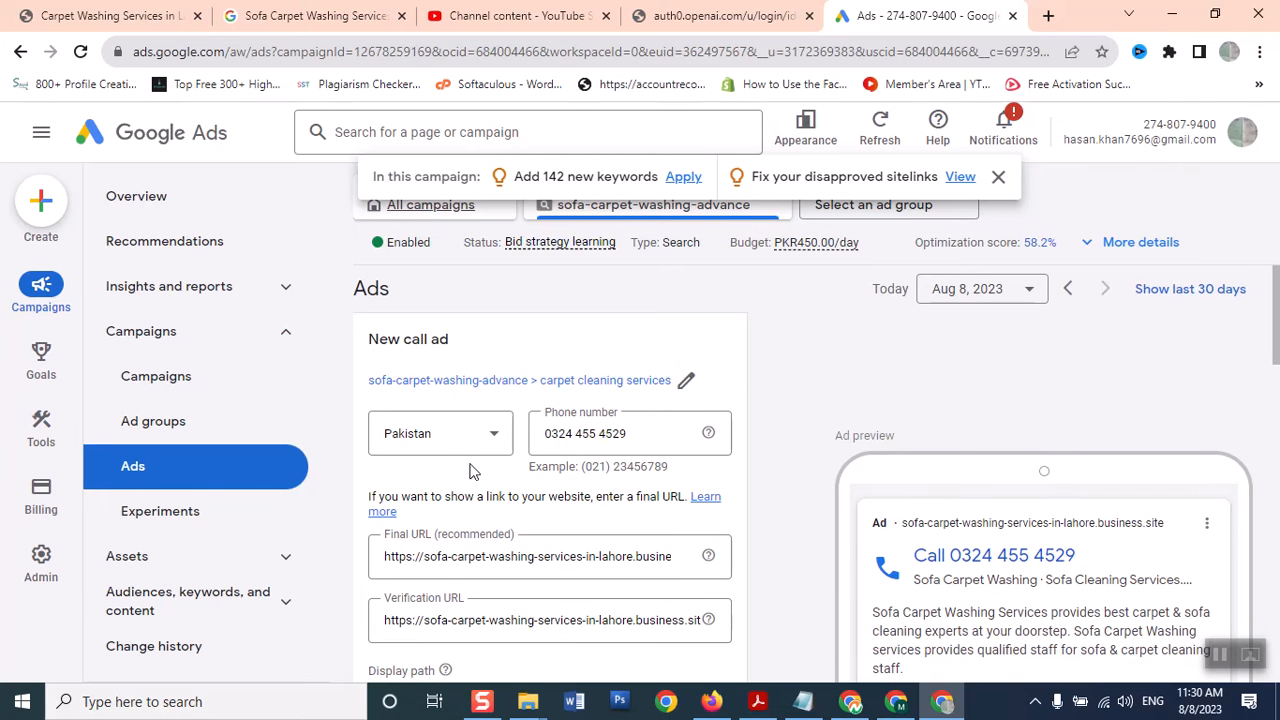
drag(1276, 290, 1272, 430)
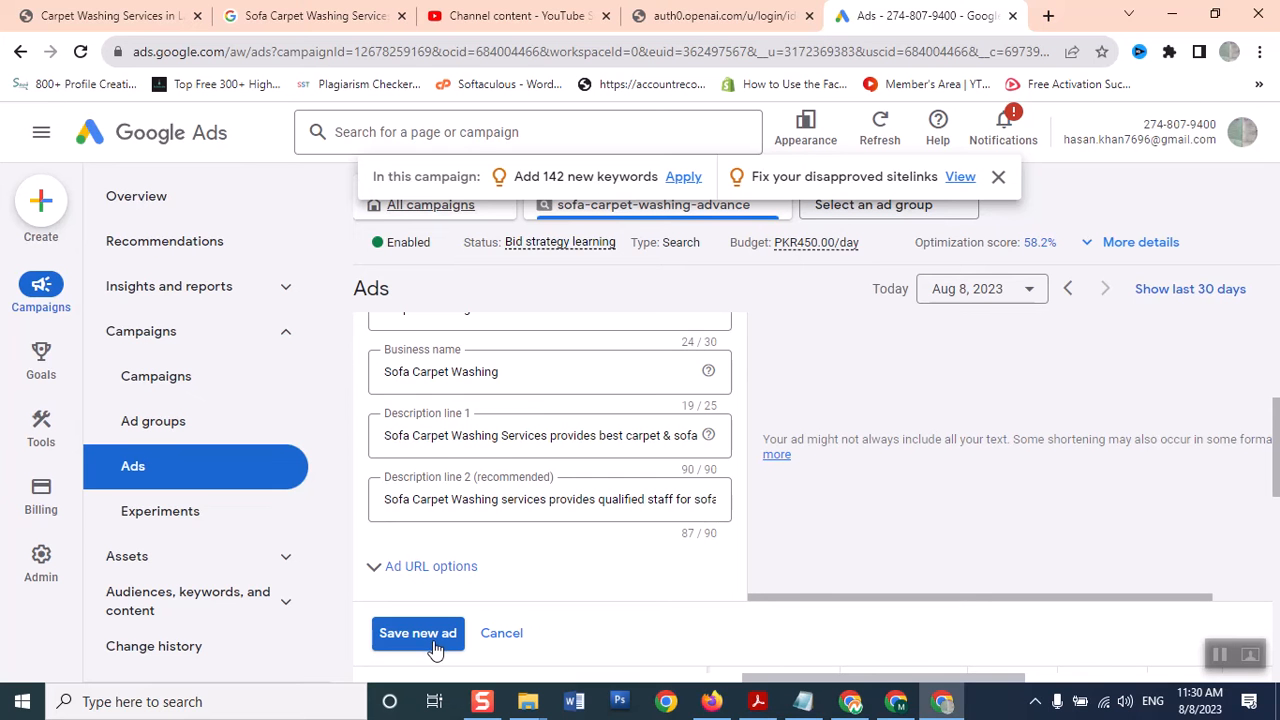
drag(1276, 450, 1278, 407)
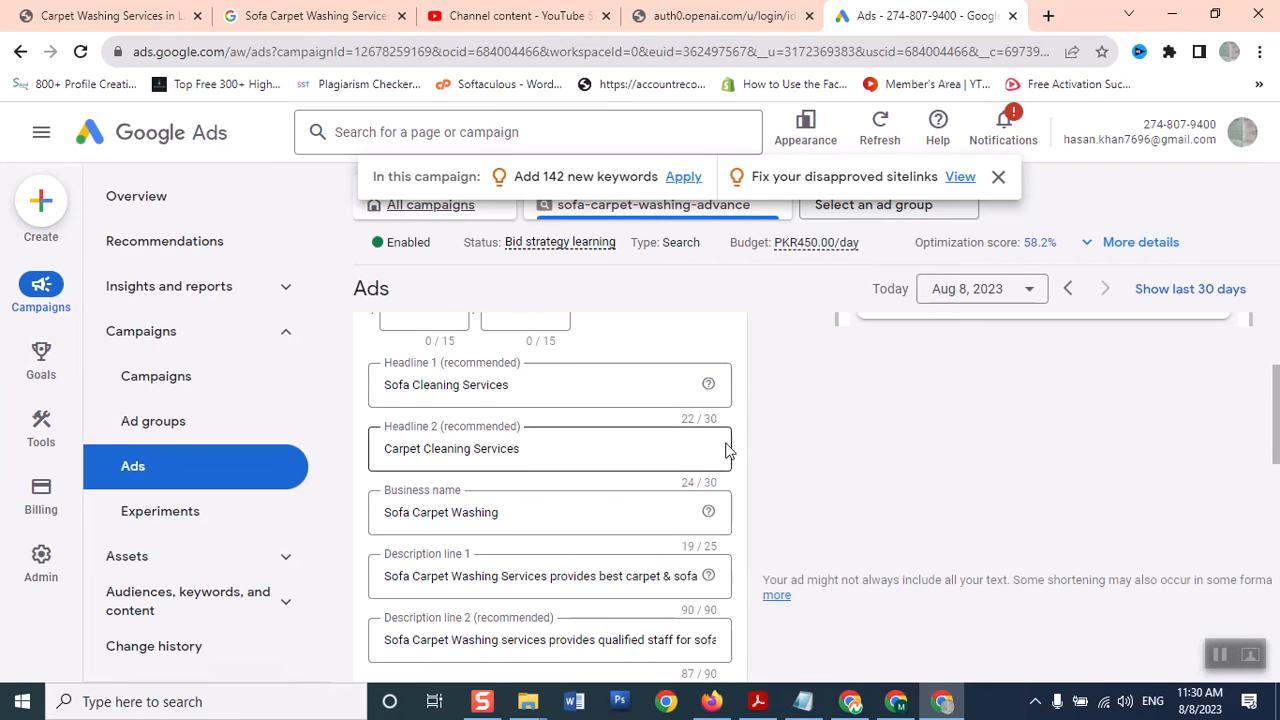
Open the campaign's Assets list, showing two disapproved sitelinks and an eligible callout
click(284, 566)
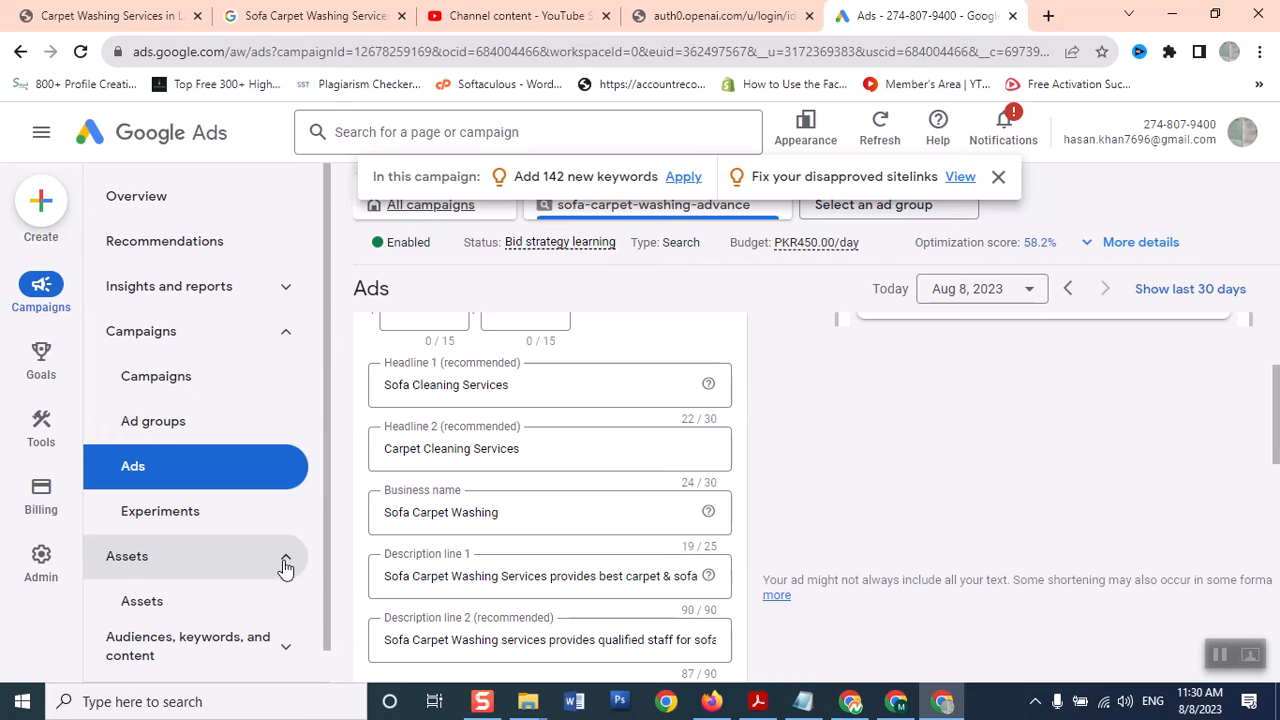
click(152, 608)
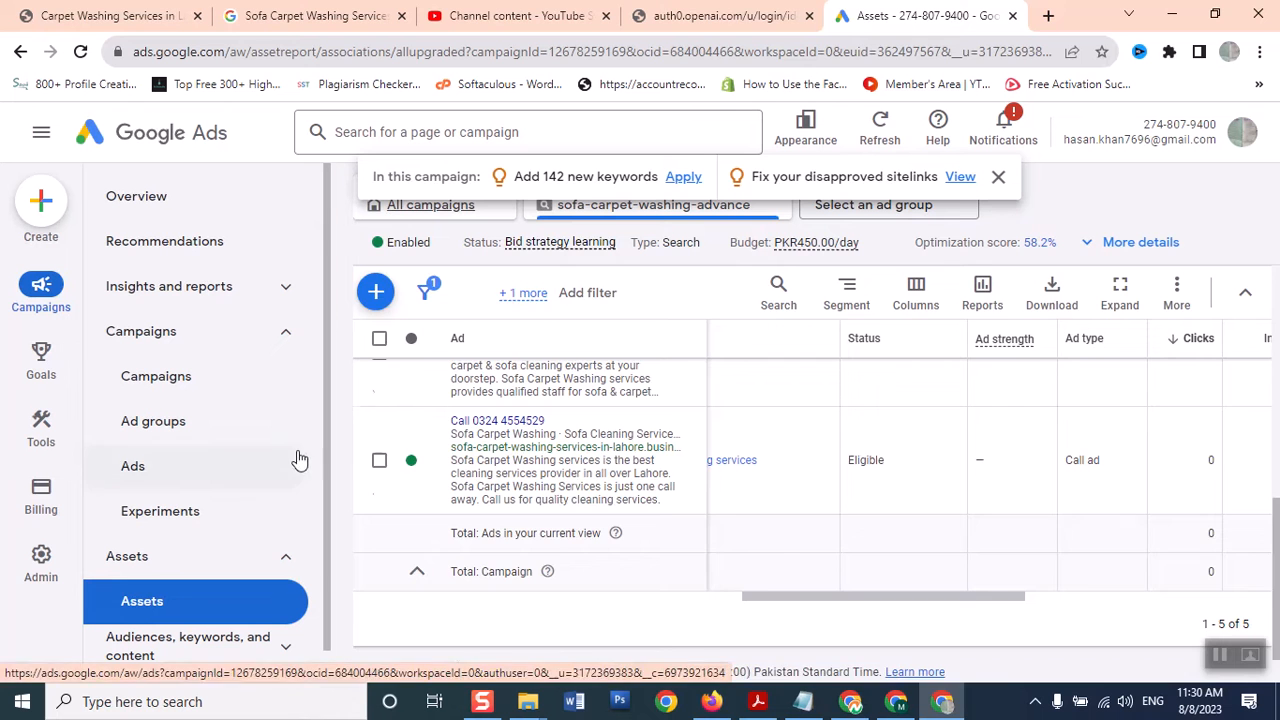
drag(1278, 318, 1276, 418)
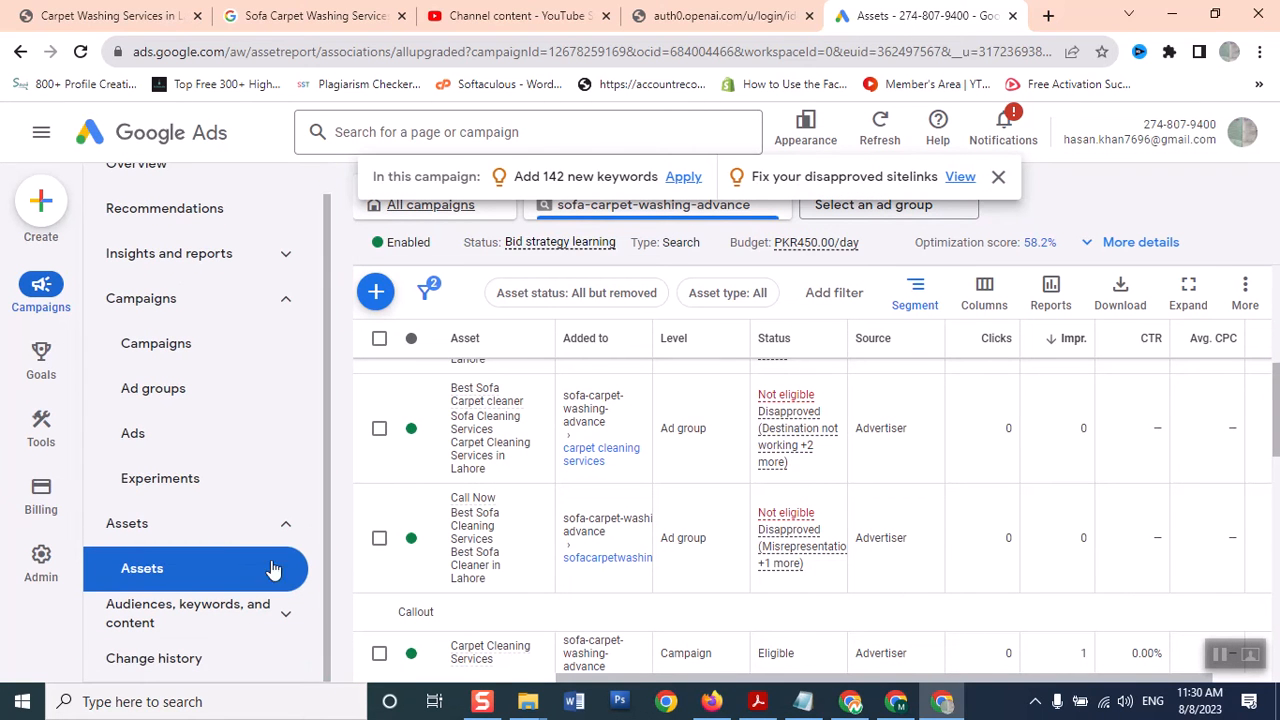
Expand Audiences, keywords, and content, then bring up the Windows search panel
click(122, 621)
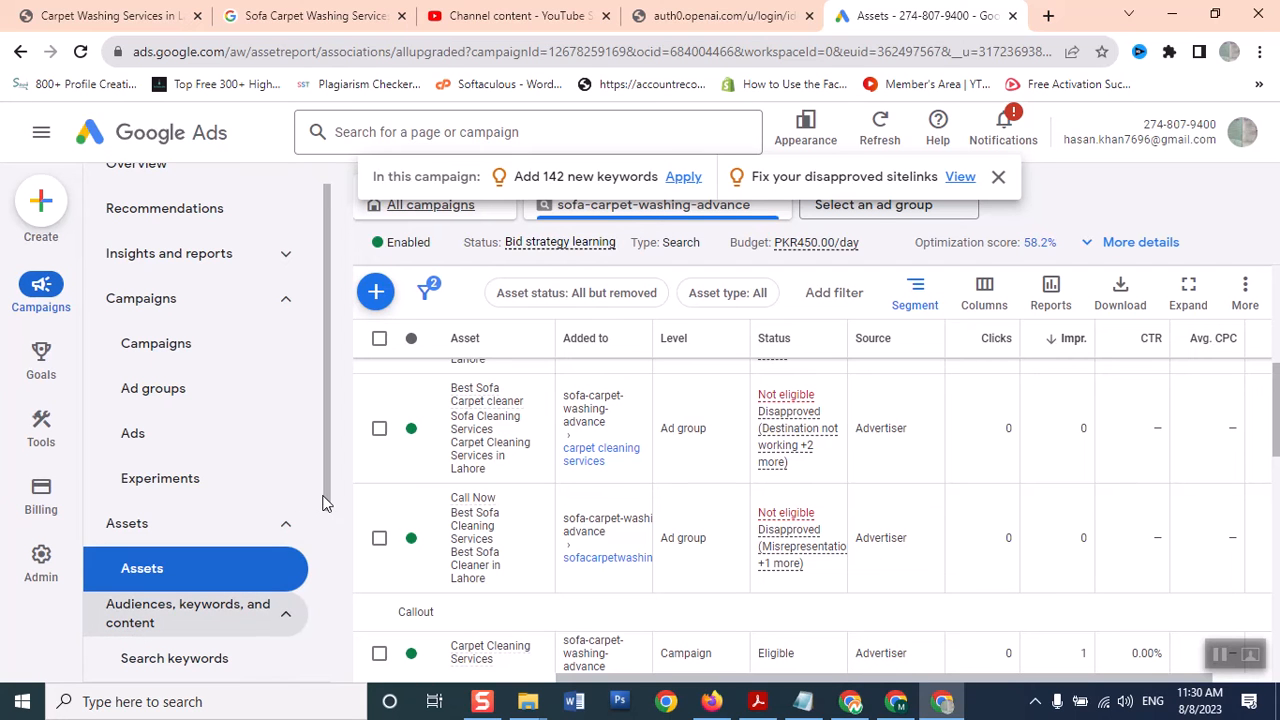
drag(332, 515, 322, 697)
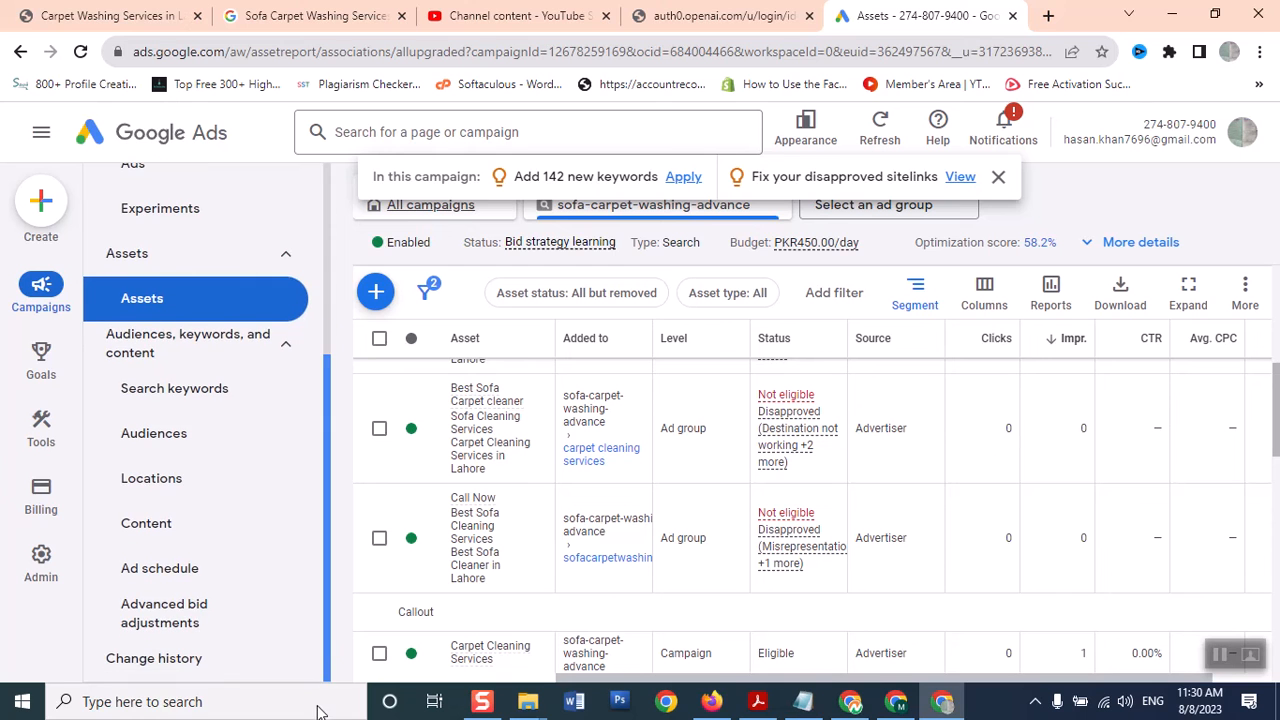
click(318, 706)
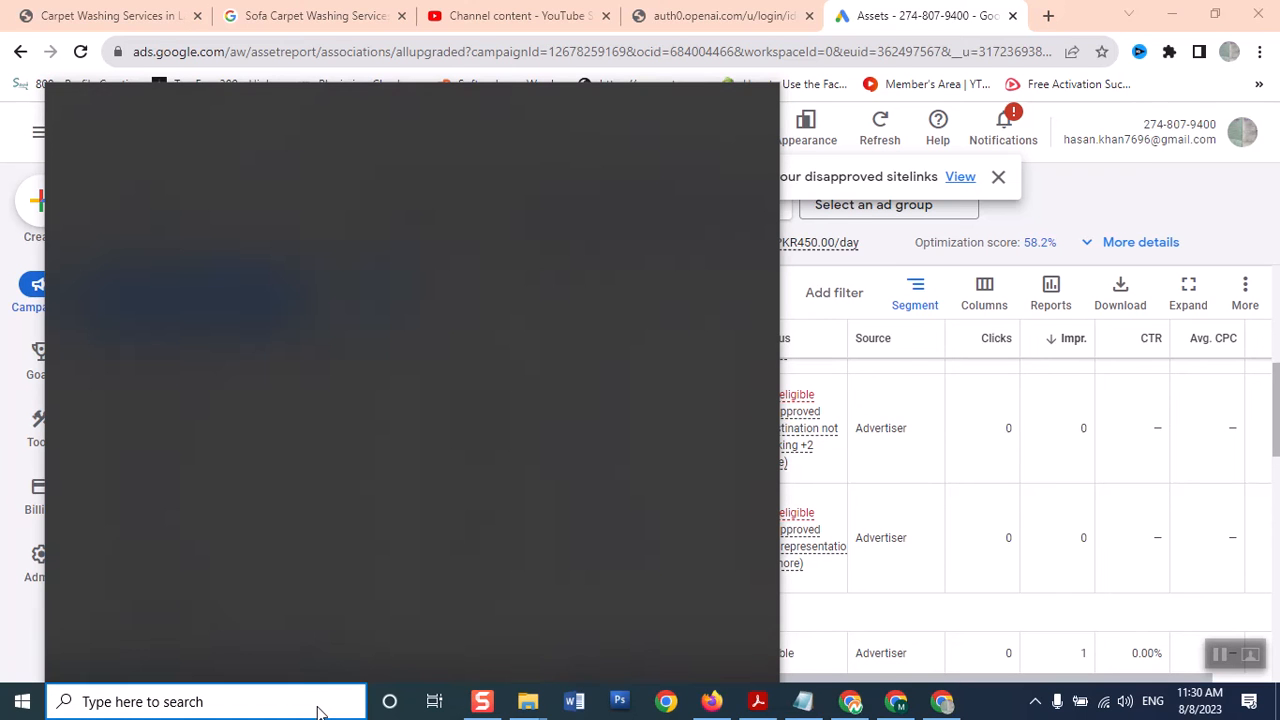
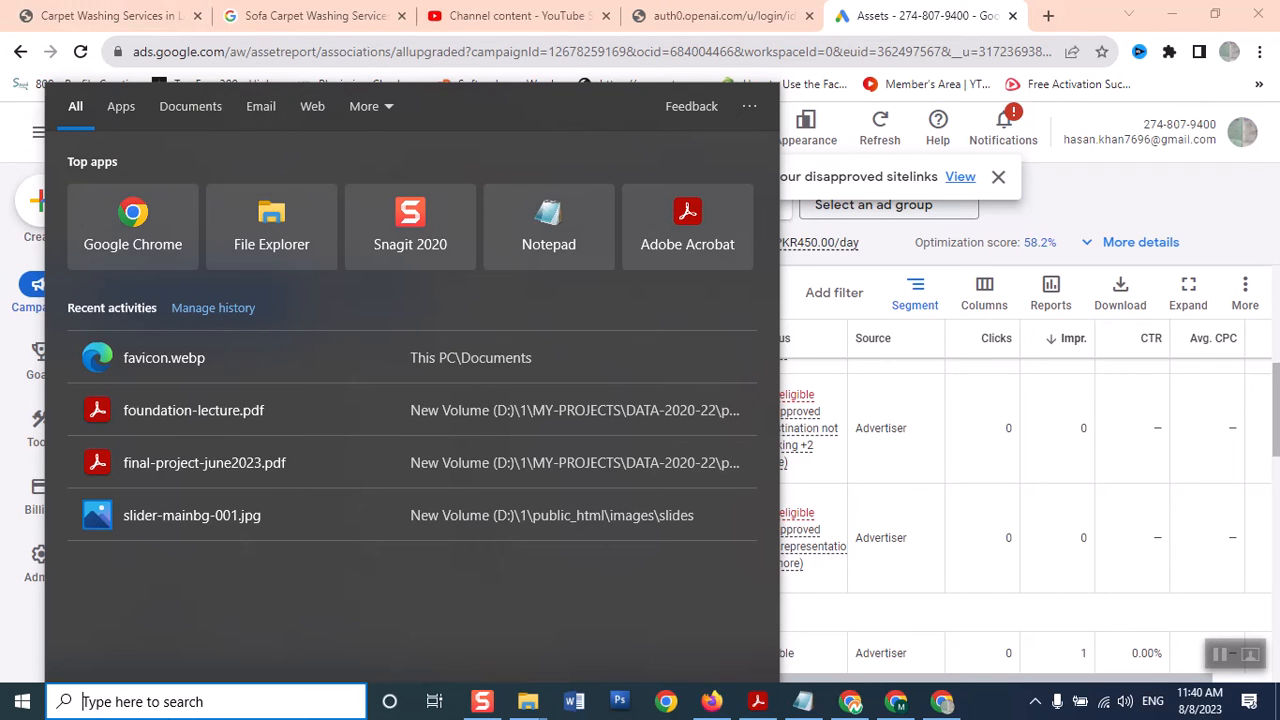
Close the Windows search and scroll the sidebar back to the campaign's Assets report
click(880, 20)
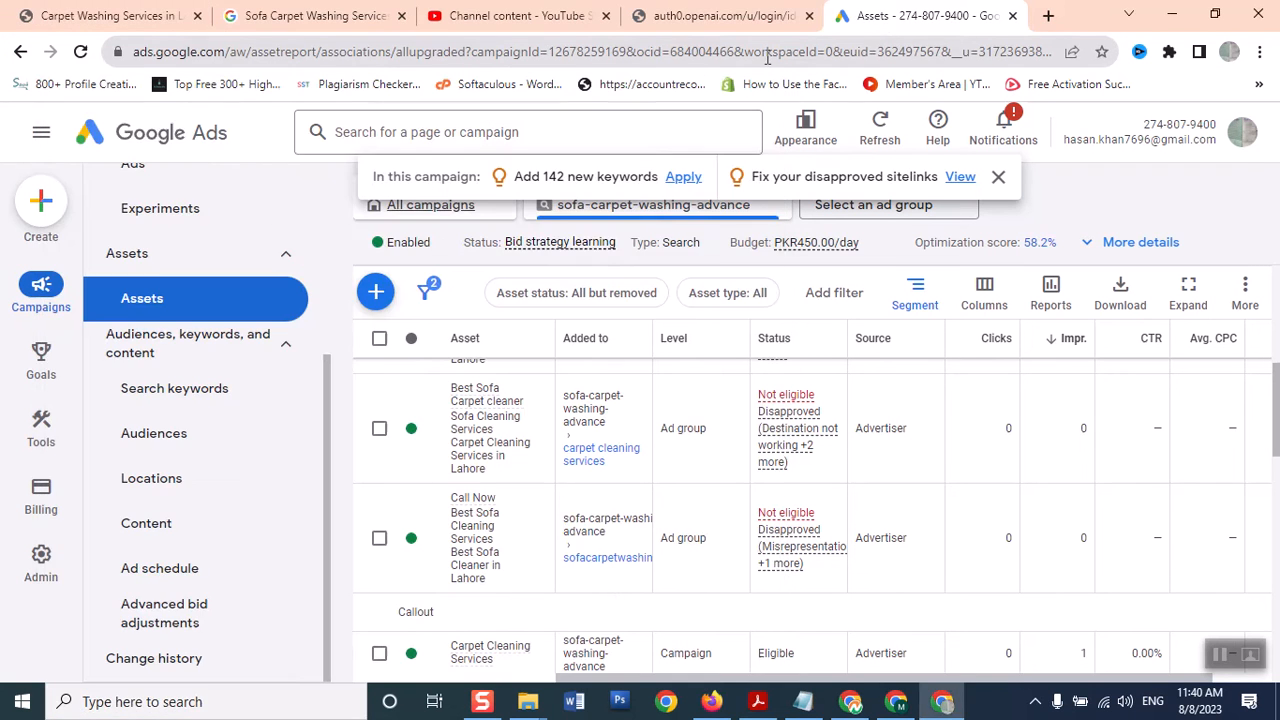
drag(333, 420, 324, 242)
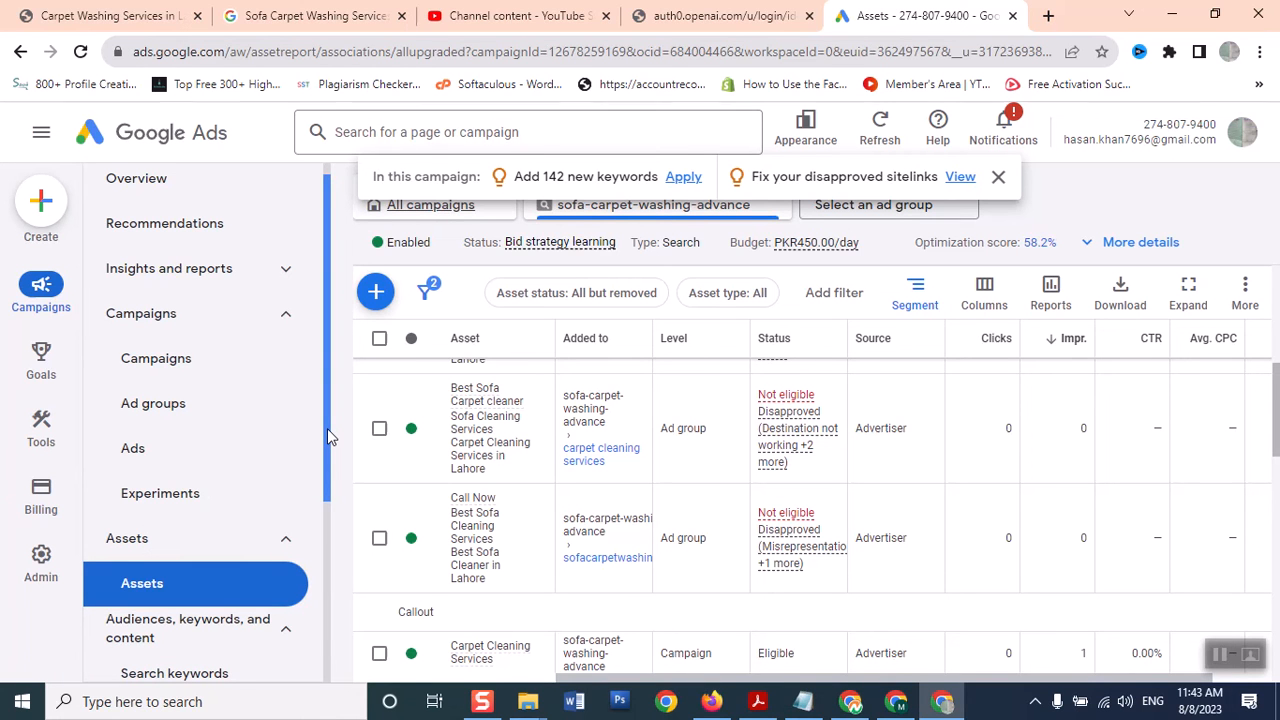
drag(327, 428, 328, 435)
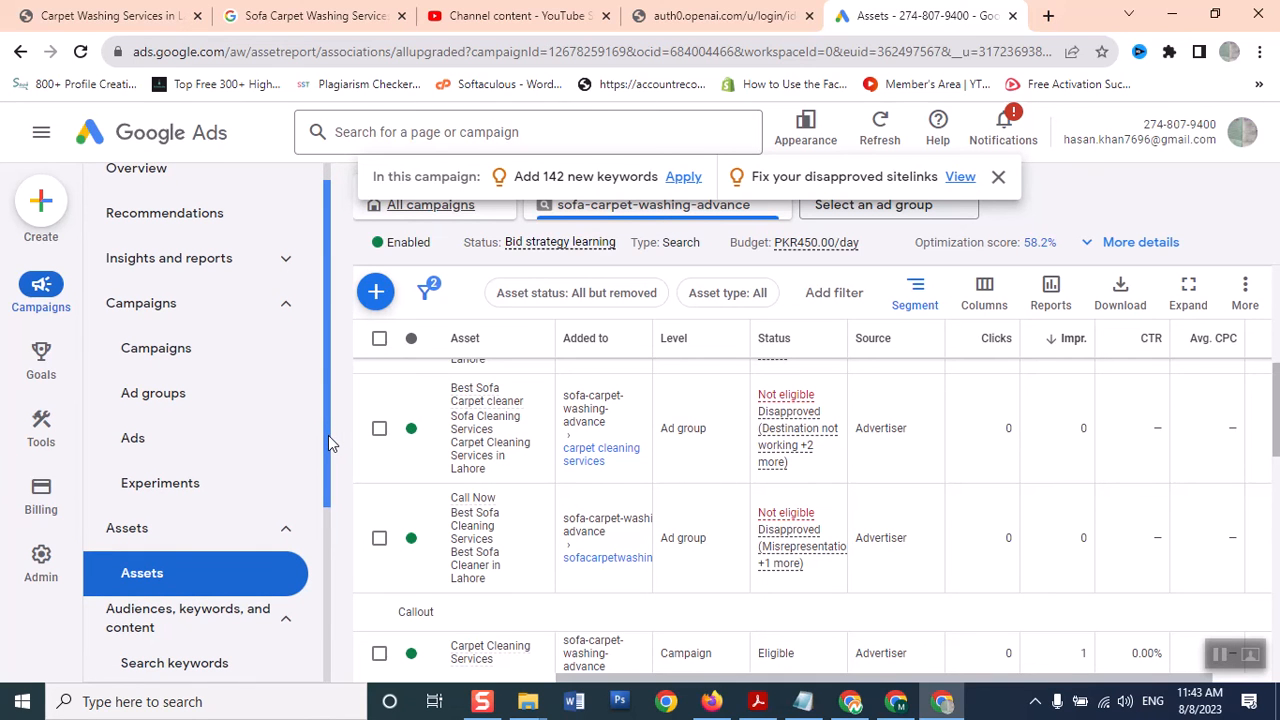
Try Create > Campaign, then leave the blank new-campaign page
click(46, 212)
click(50, 215)
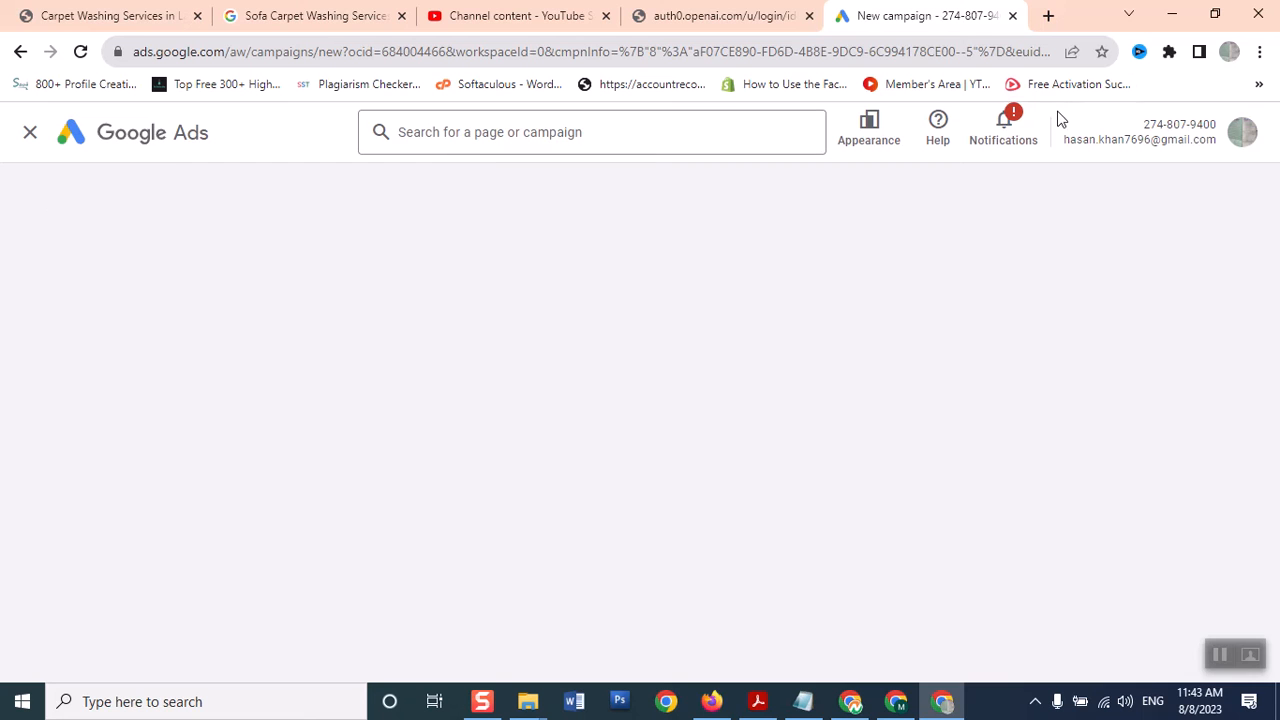
click(469, 131)
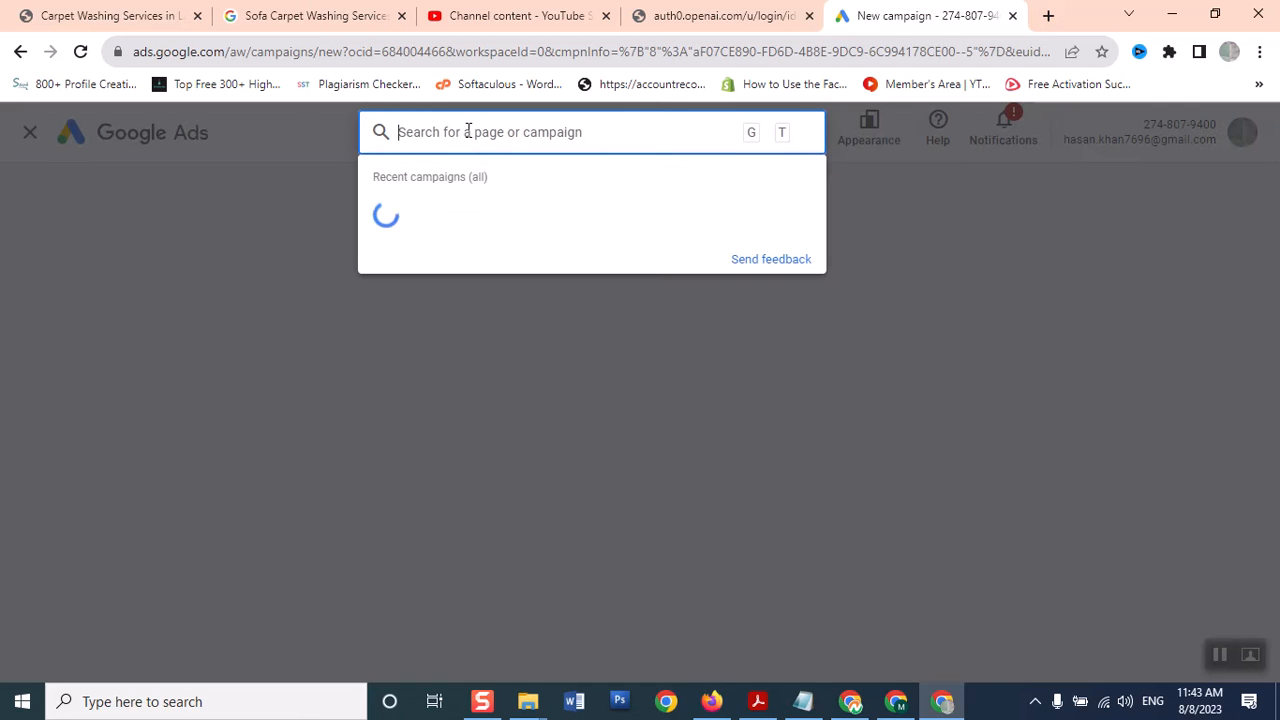
click(1036, 392)
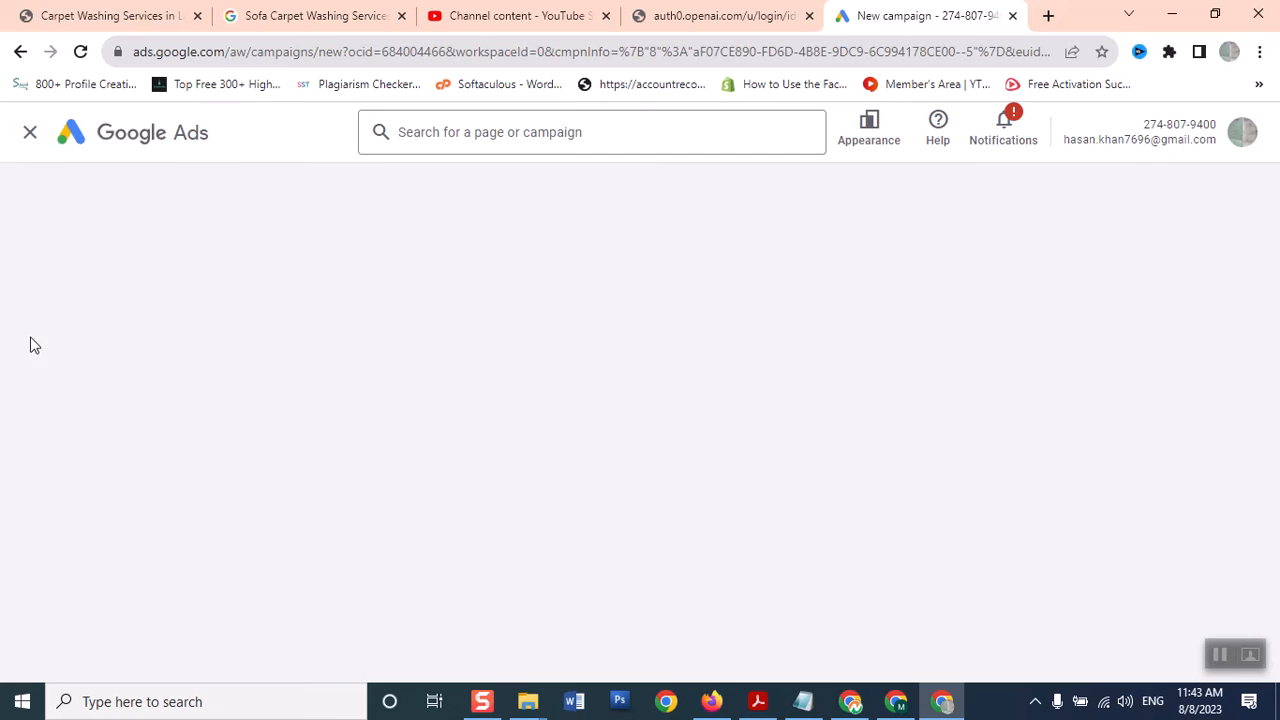
click(33, 136)
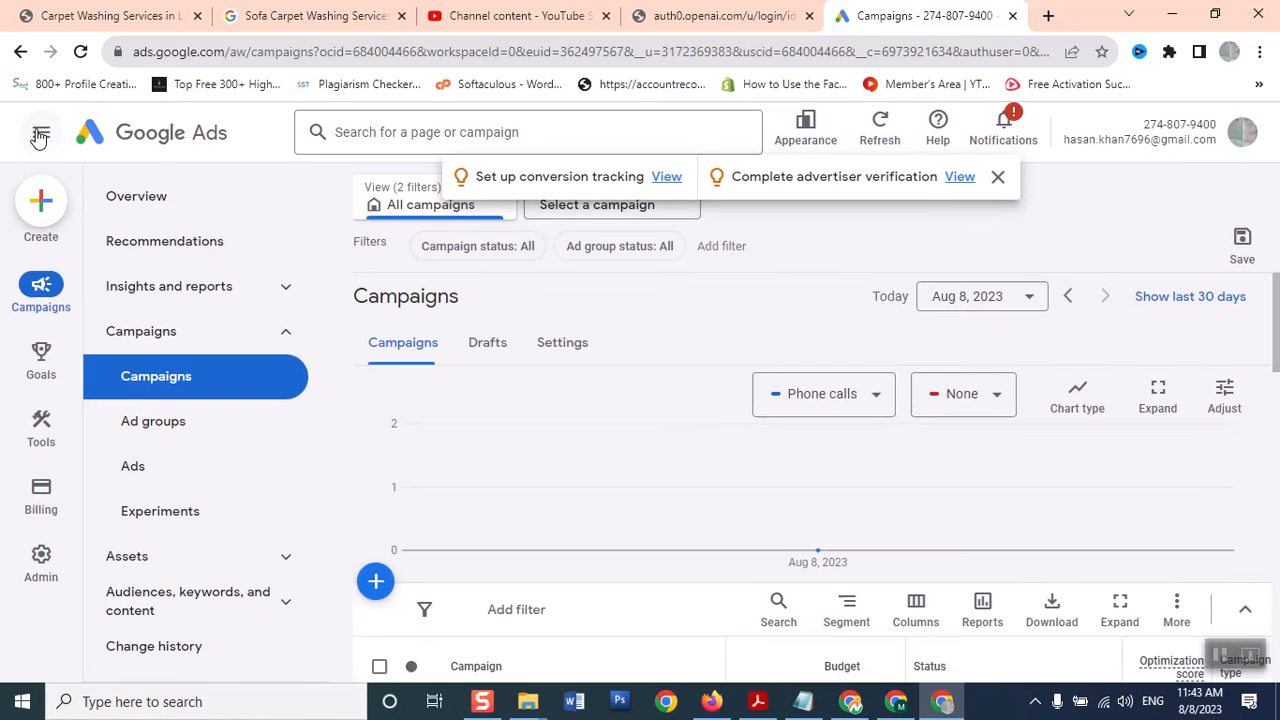
Start a brand-new campaign from the blue + button and check the Wi-Fi status
click(380, 588)
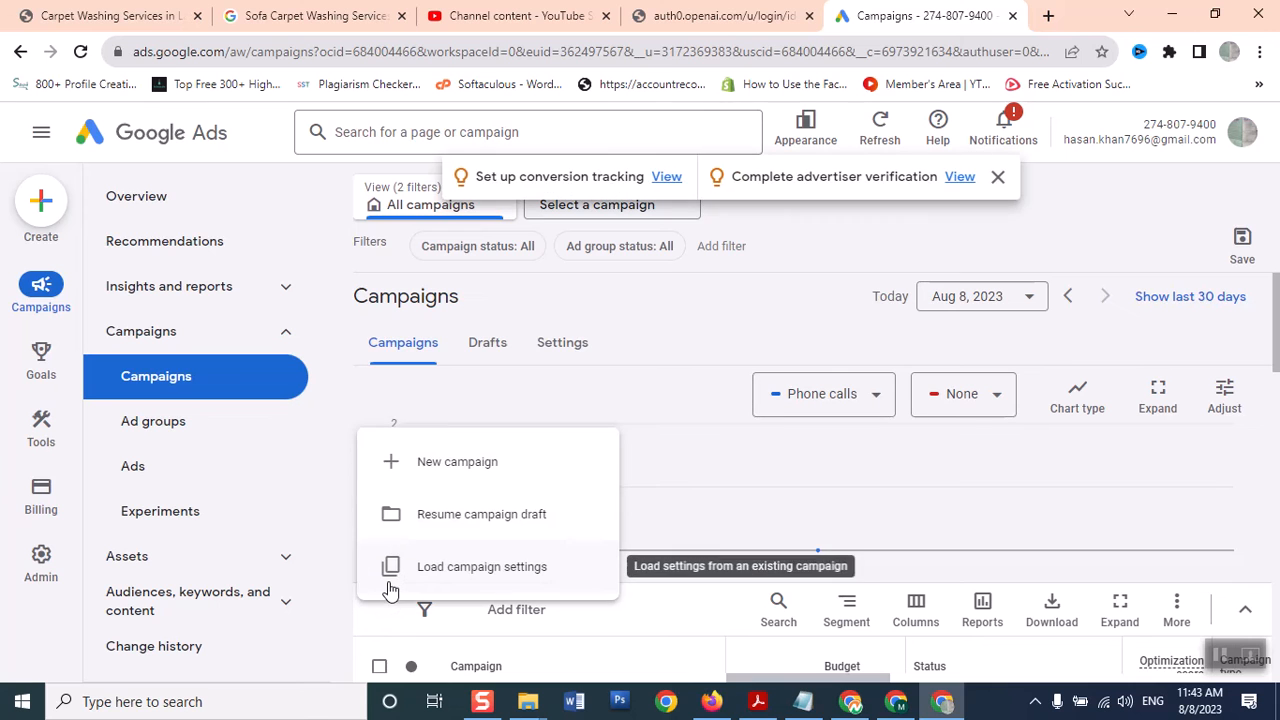
click(476, 459)
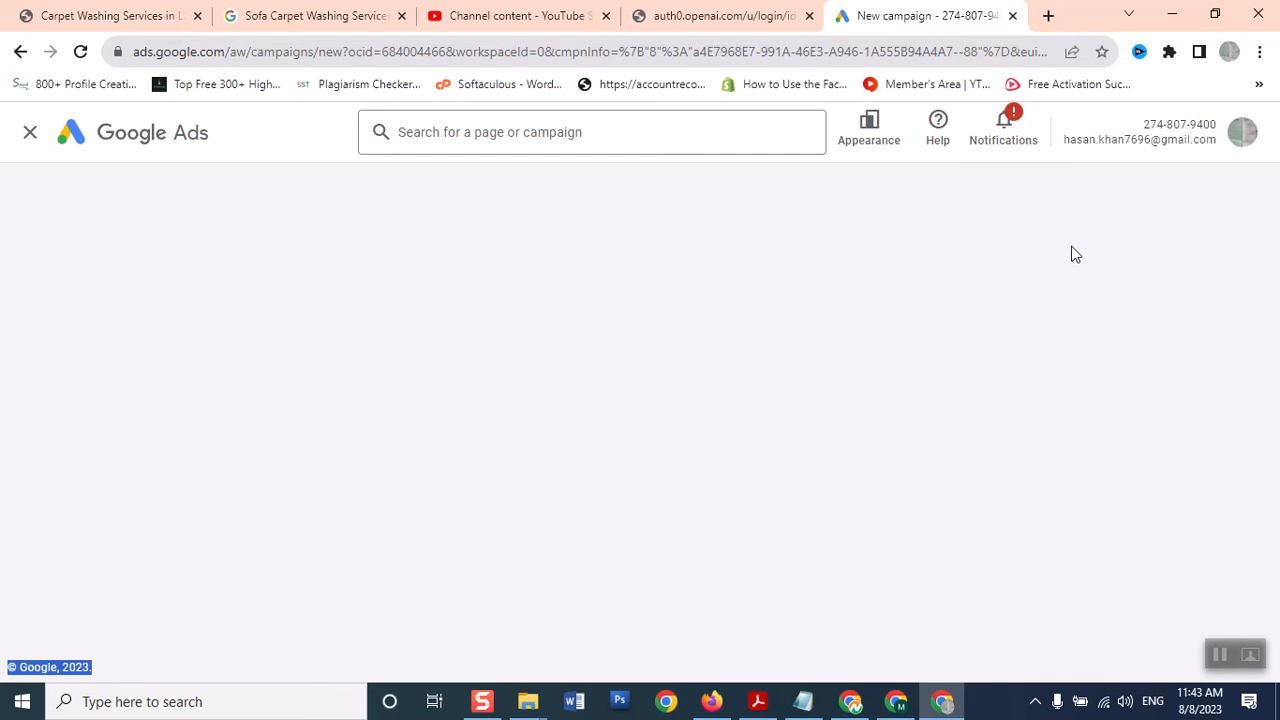
click(1100, 701)
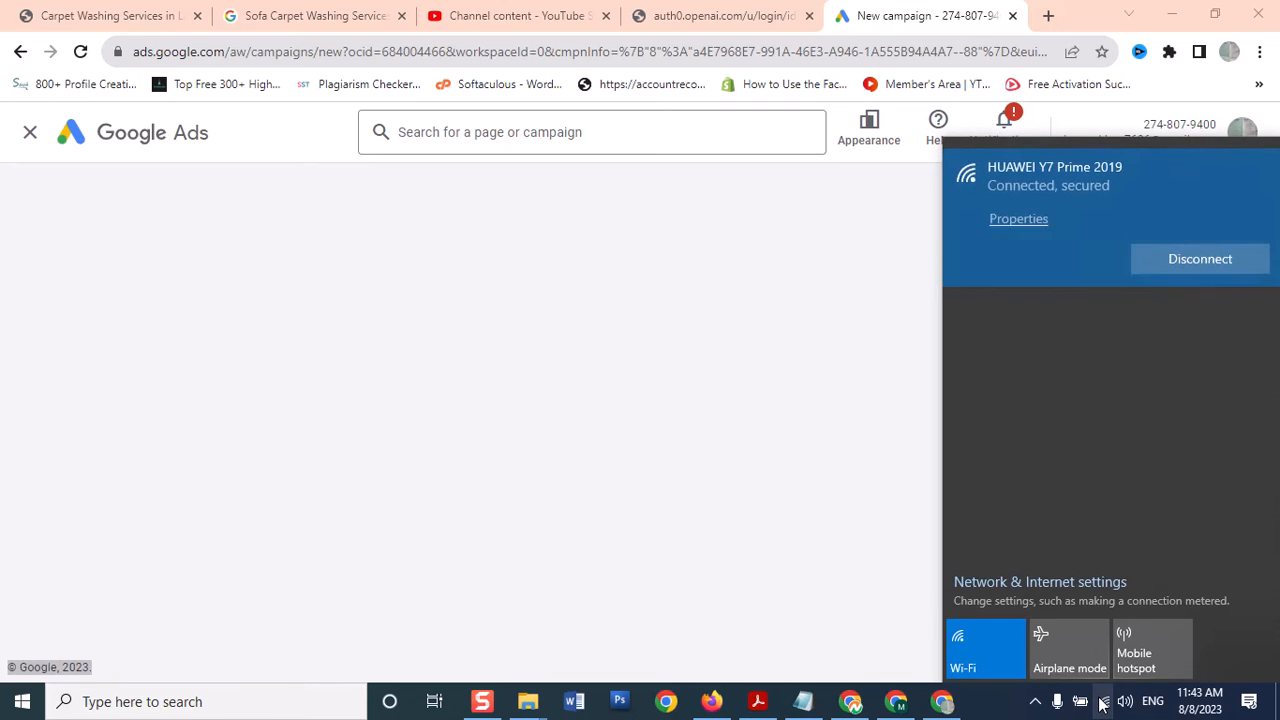
click(625, 333)
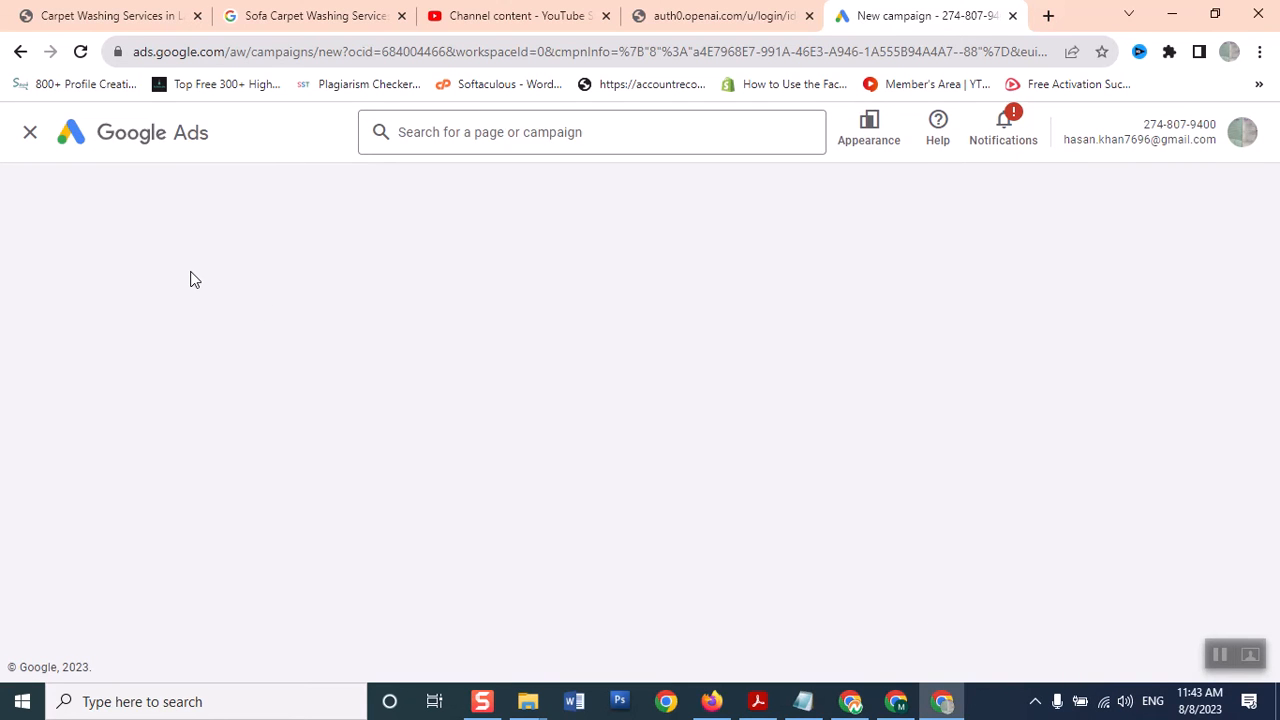
Reset Chrome's page zoom to 100% from the browser menu
click(1259, 55)
click(1134, 269)
click(1134, 269)
click(1134, 269)
click(1134, 269)
click(1134, 269)
click(1134, 269)
click(1134, 269)
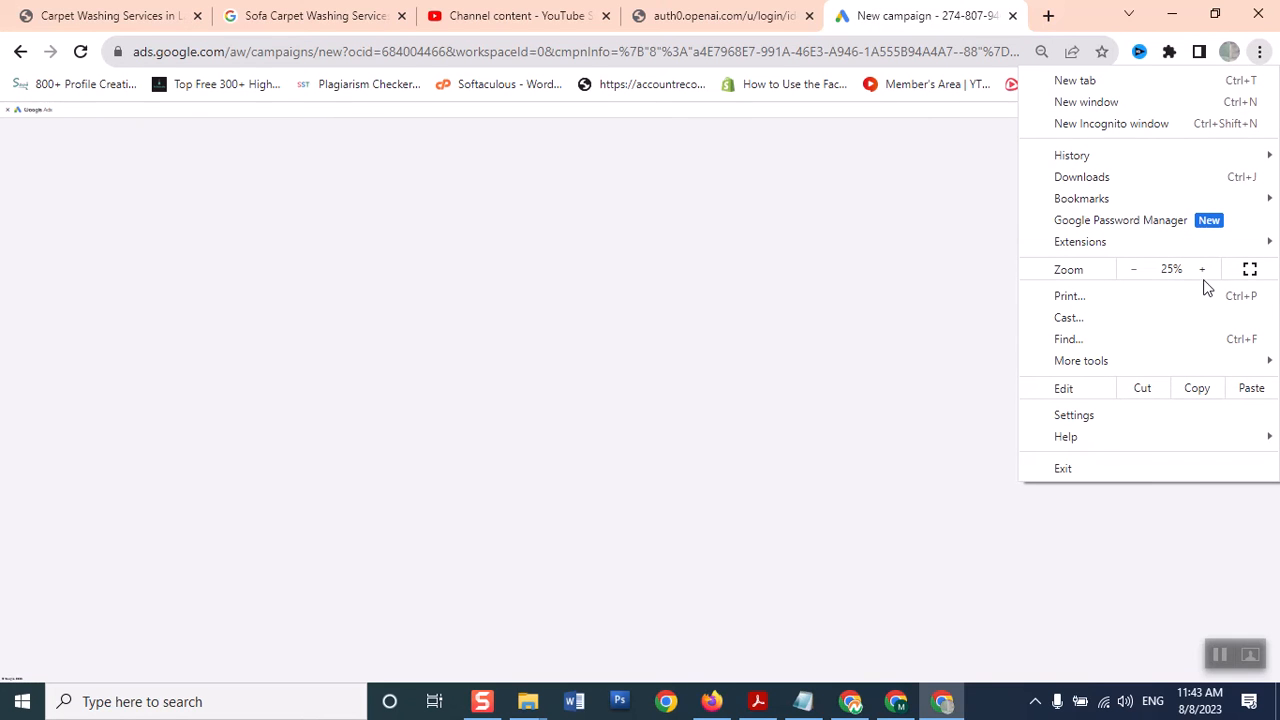
click(1203, 270)
click(1203, 270)
click(1203, 270)
click(1203, 270)
click(1203, 270)
click(1203, 270)
click(1203, 270)
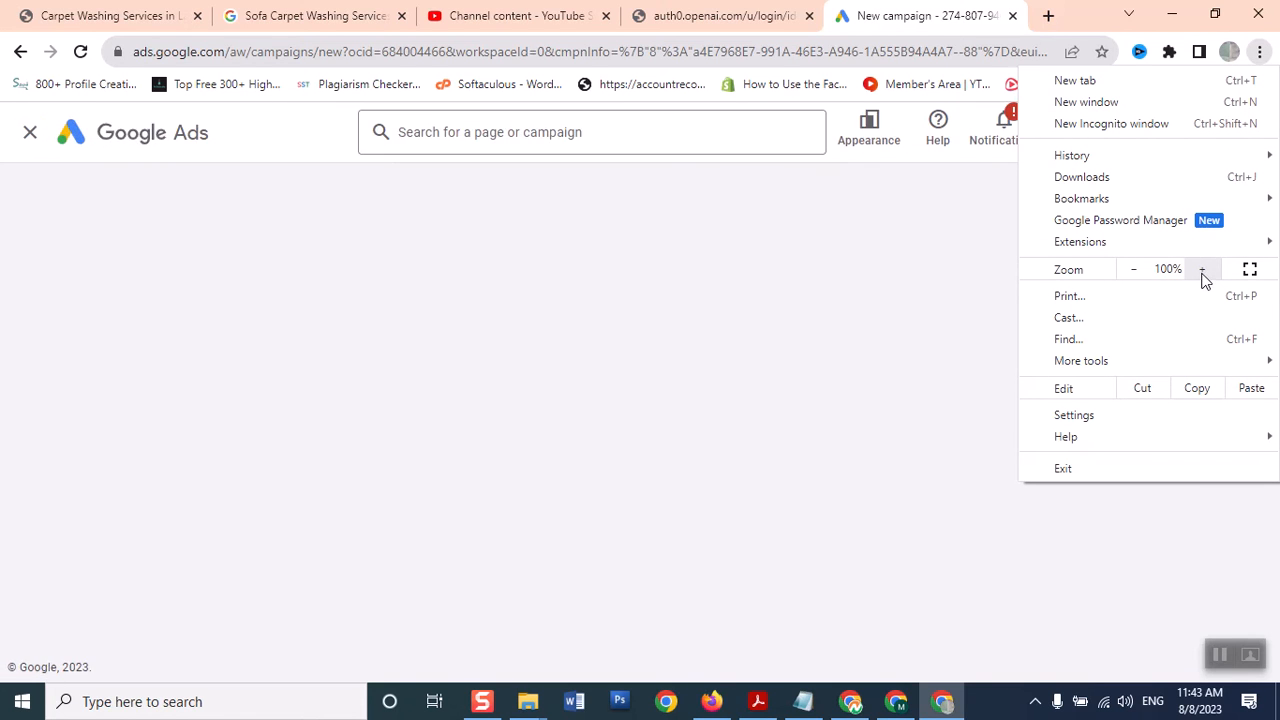
click(546, 397)
right_click(487, 386)
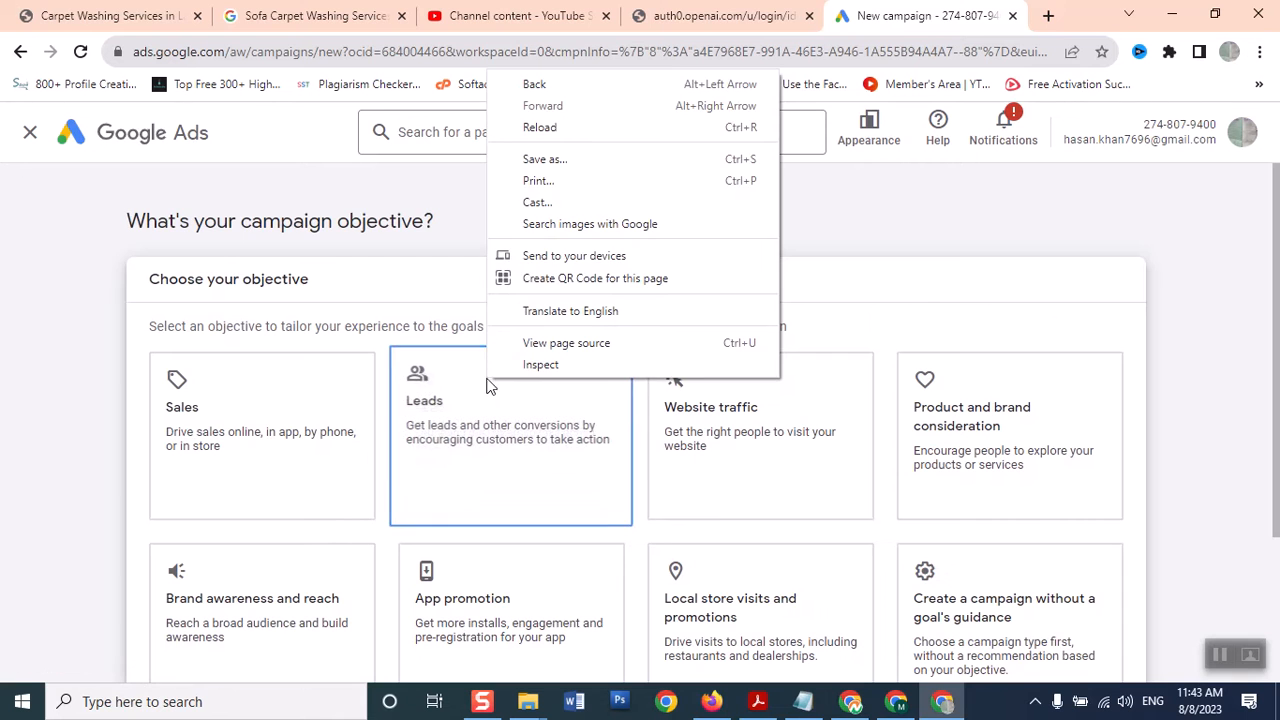
Choose Sales as the campaign objective after briefly trying Brand awareness and reach
click(77, 330)
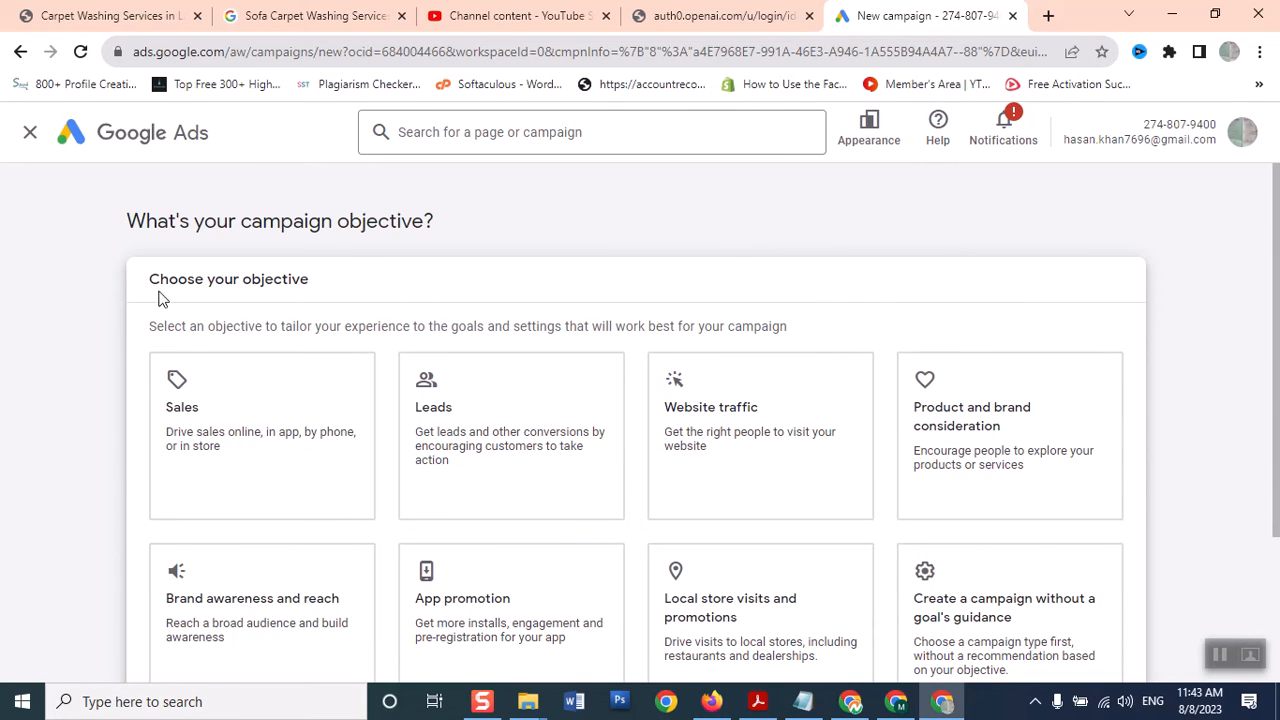
drag(1277, 243, 1266, 311)
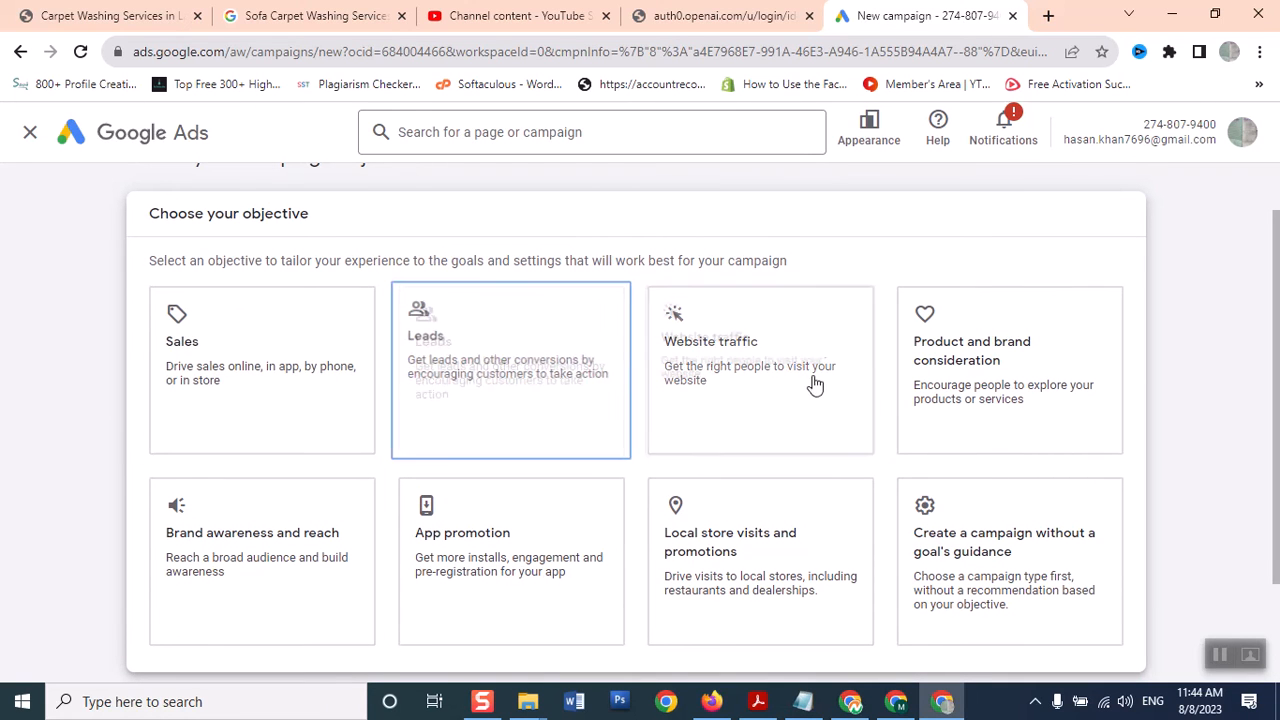
click(234, 344)
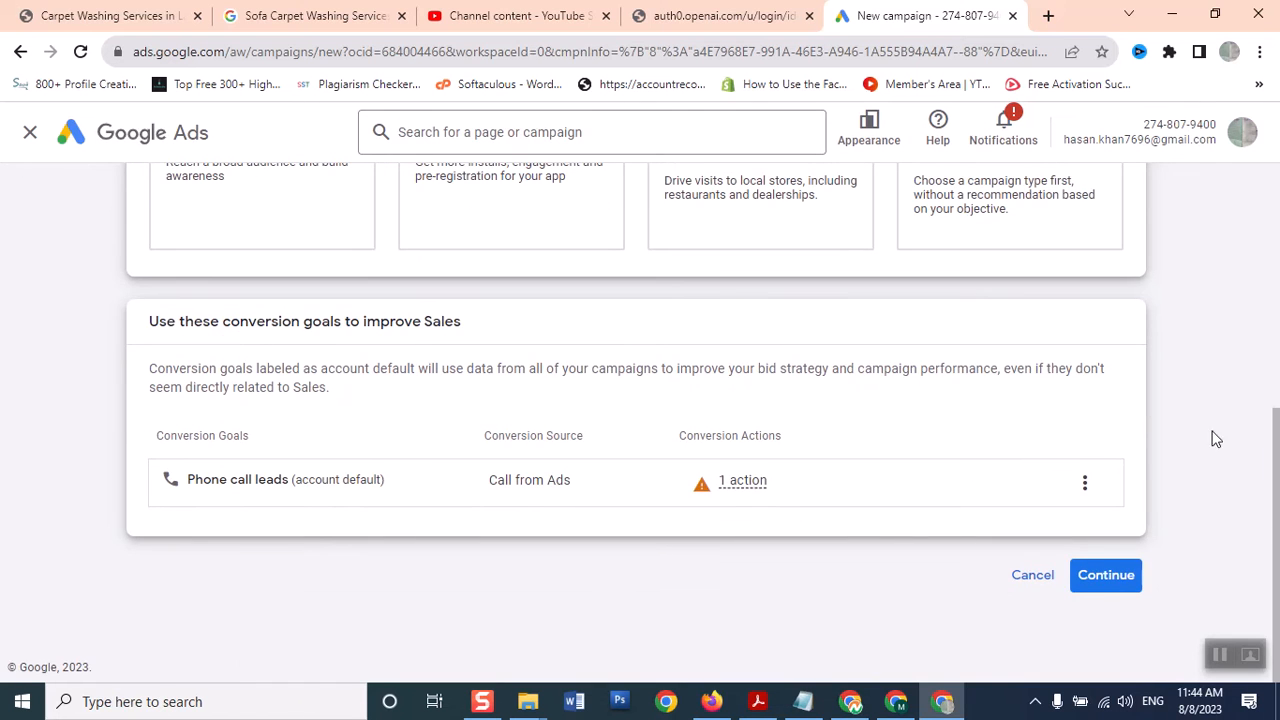
scroll(1268, 406, up, 2)
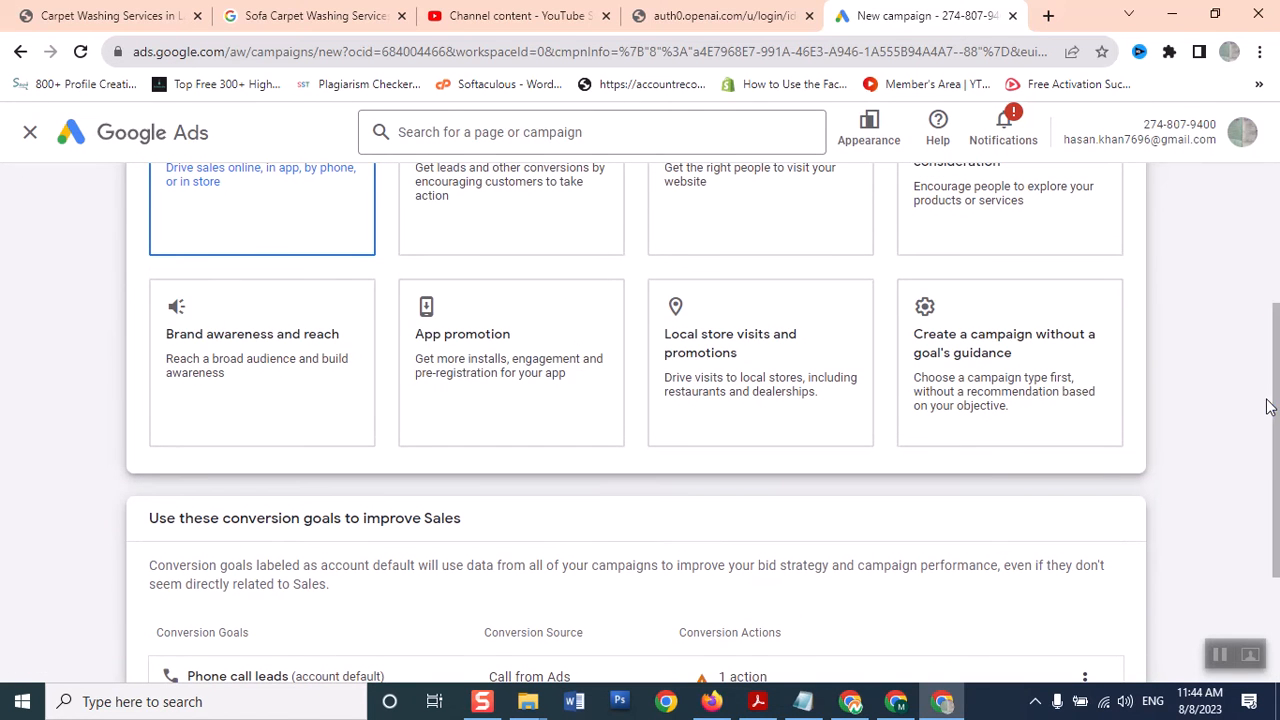
click(207, 393)
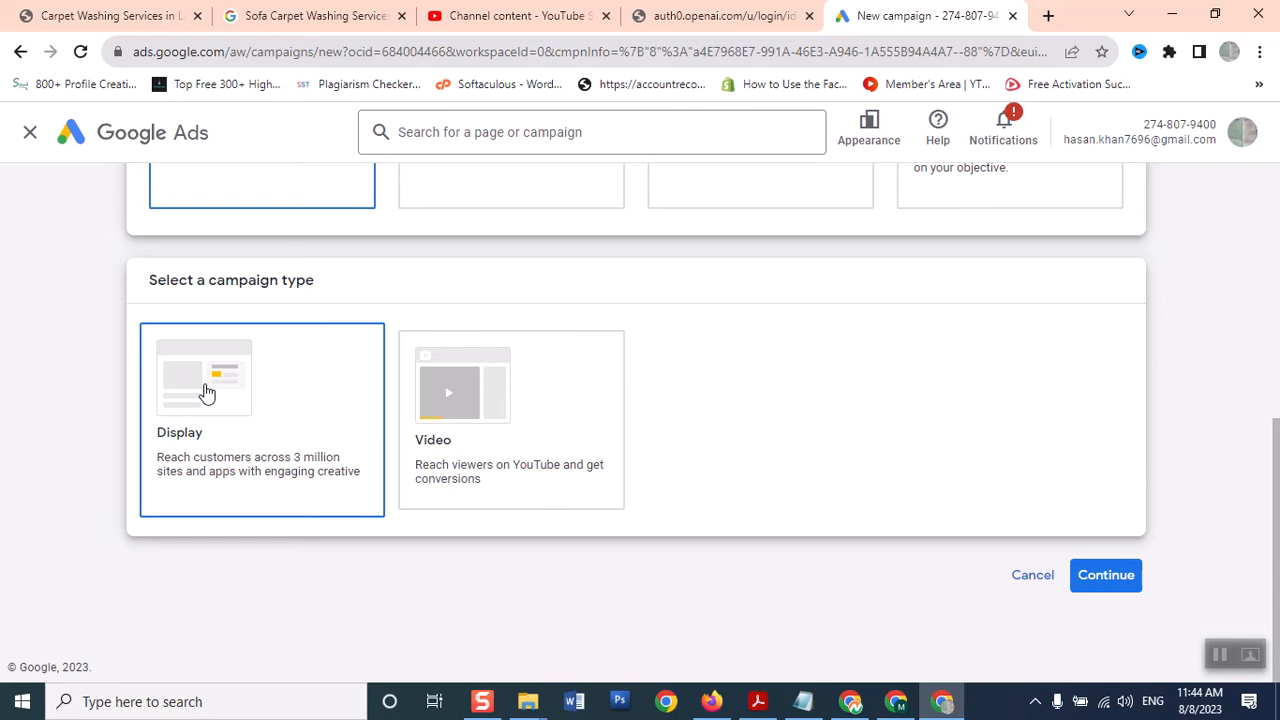
drag(1276, 470, 1257, 214)
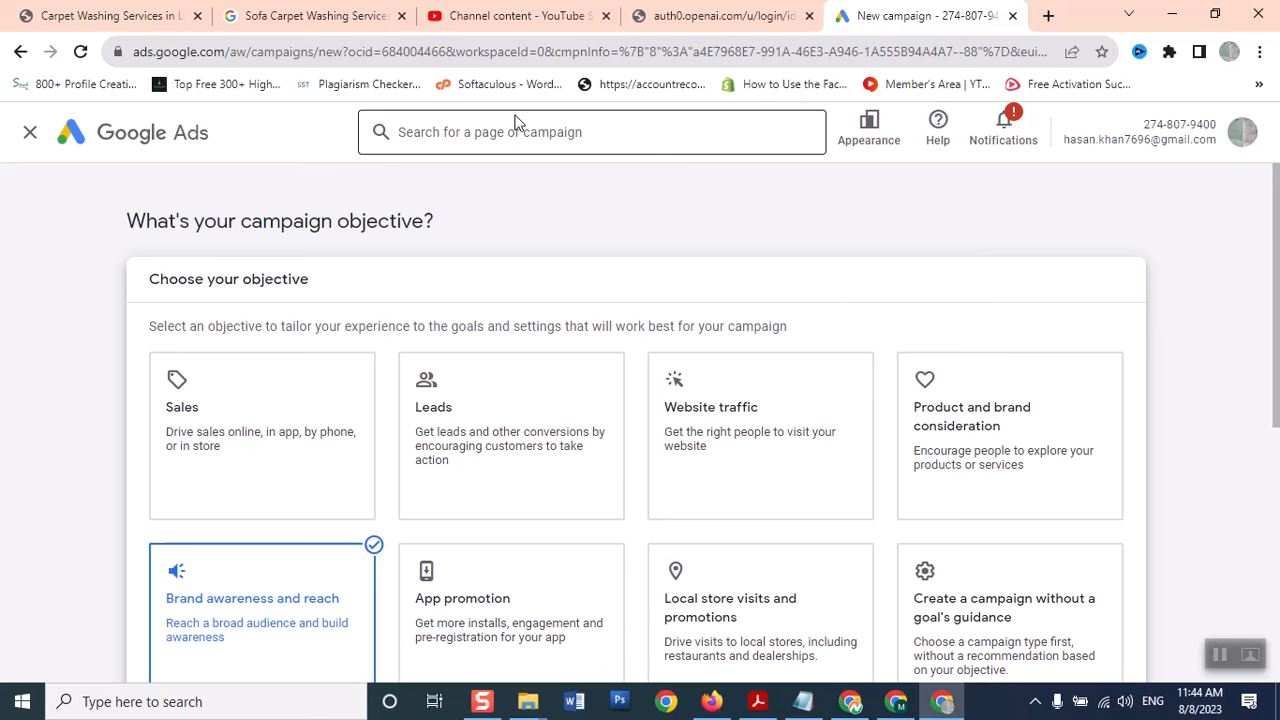
click(217, 441)
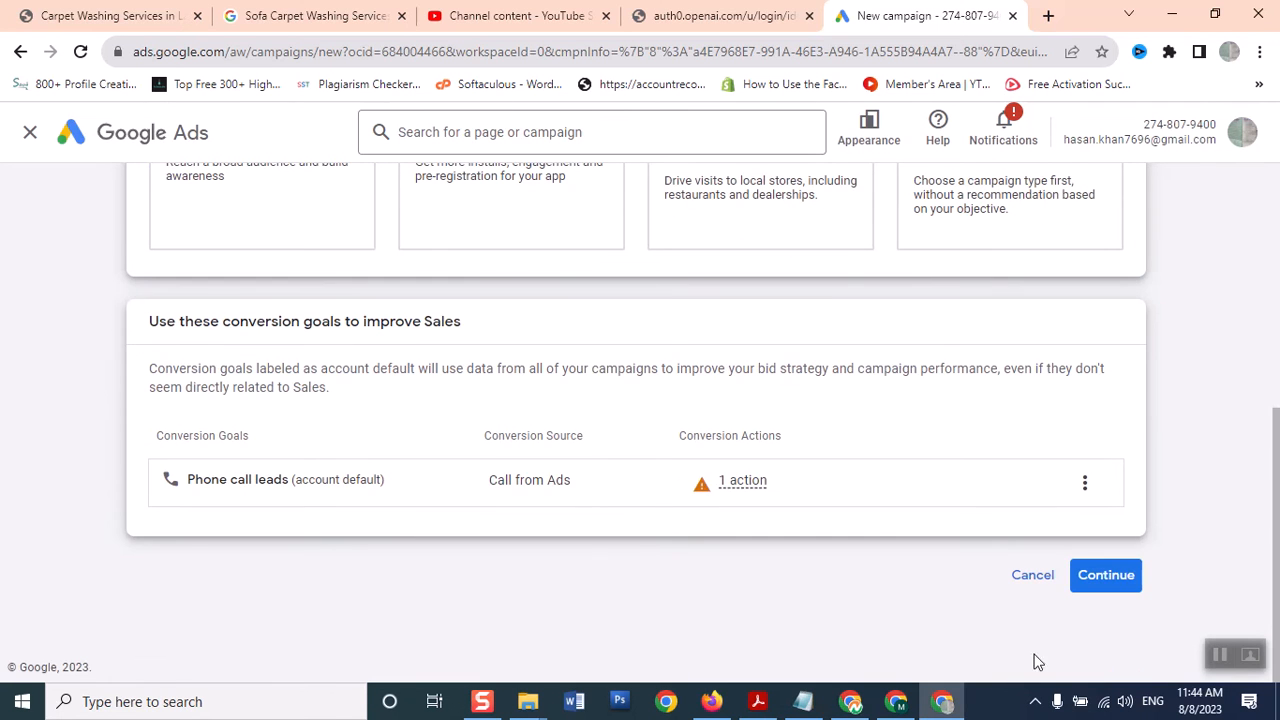
mouse_move(1276, 672)
mouse_down()
mouse_move(1248, 453)
mouse_move(1275, 677)
mouse_up()
Continue to campaign type, pick Display, and scroll down the page
click(1122, 584)
drag(1276, 400, 1277, 517)
click(791, 309)
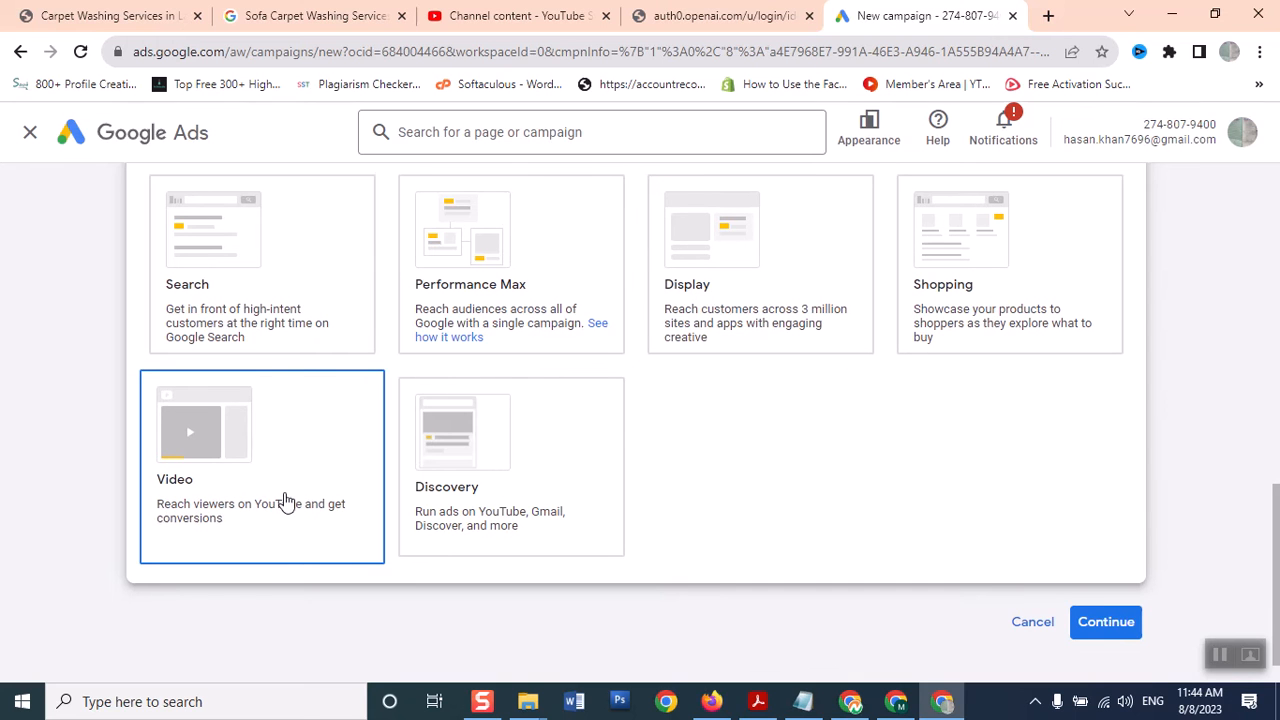
scroll(1265, 603, up, 10)
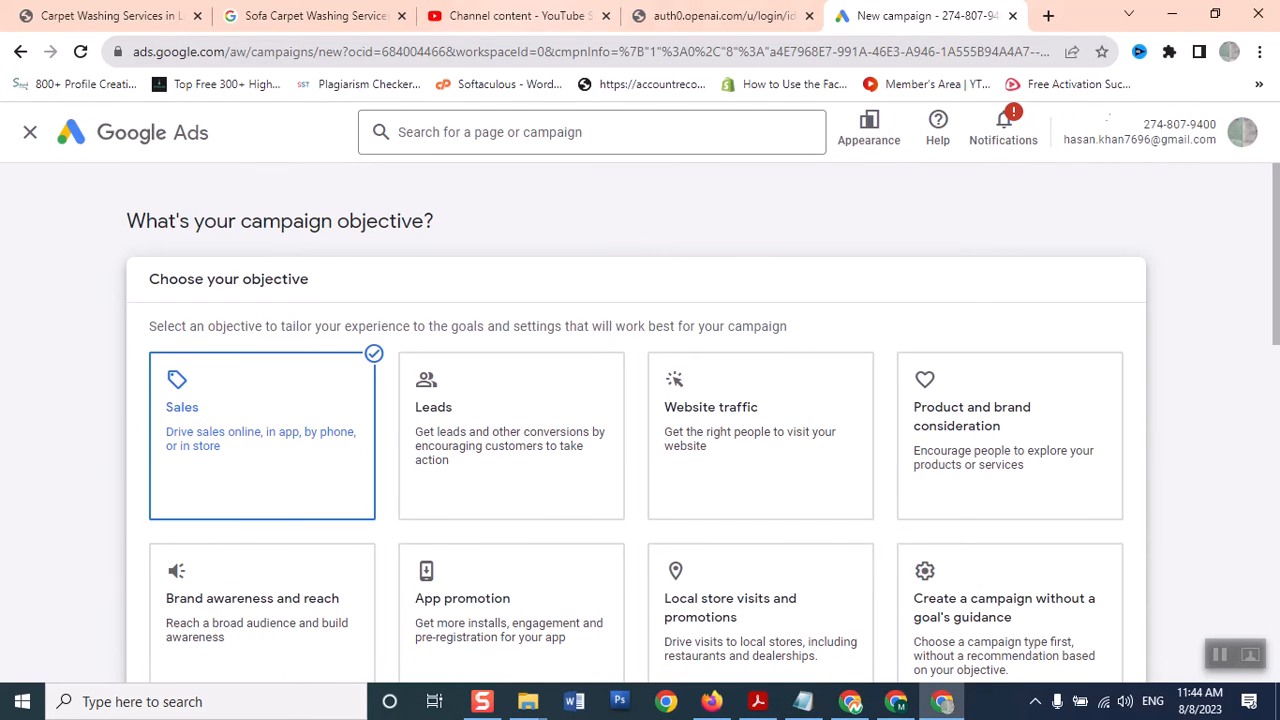
scroll(150, 570, down, 1)
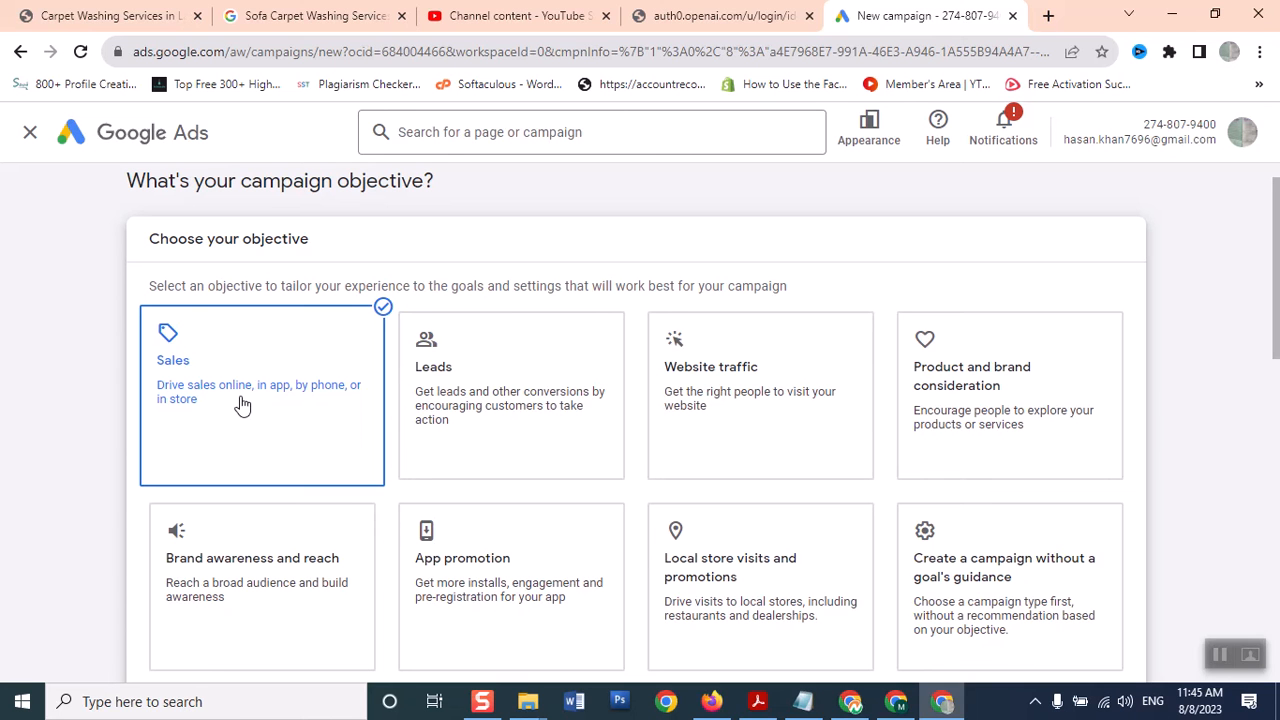
drag(1276, 300, 1247, 300)
scroll(205, 420, down, 4)
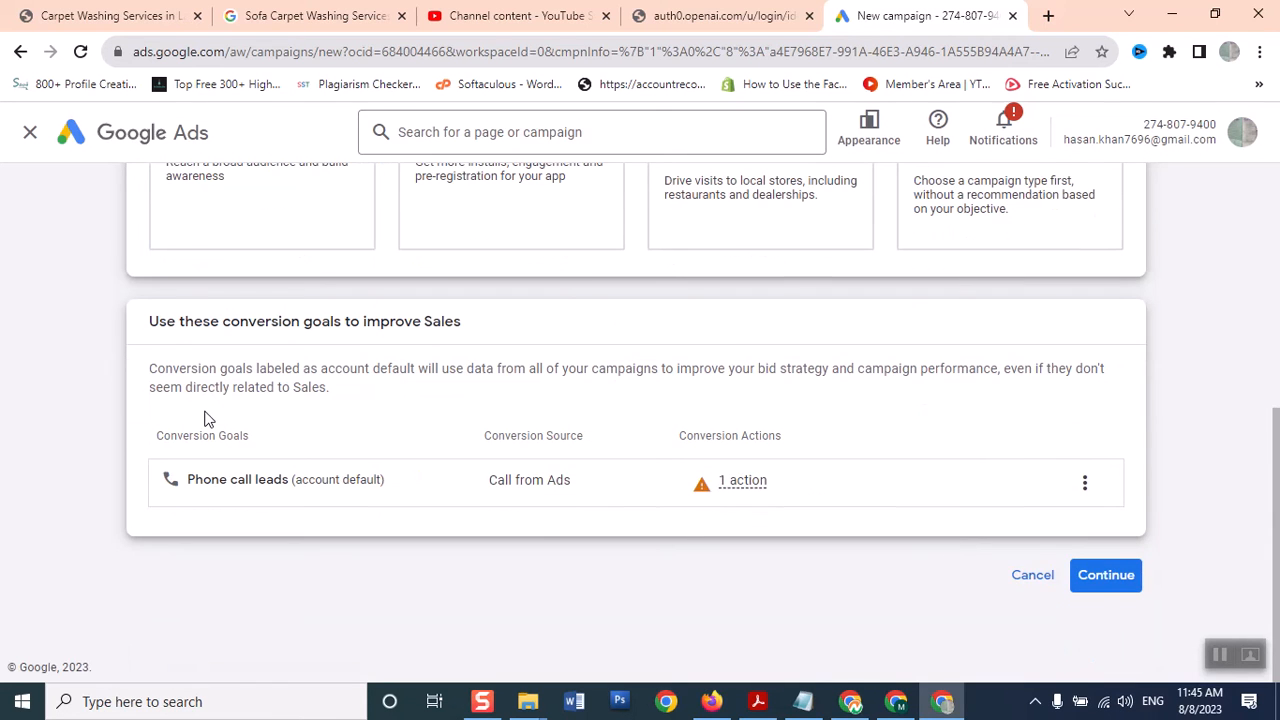
Confirm Sales, choose Display as the campaign type, and reach the Sales-Display-11 name field
click(1106, 578)
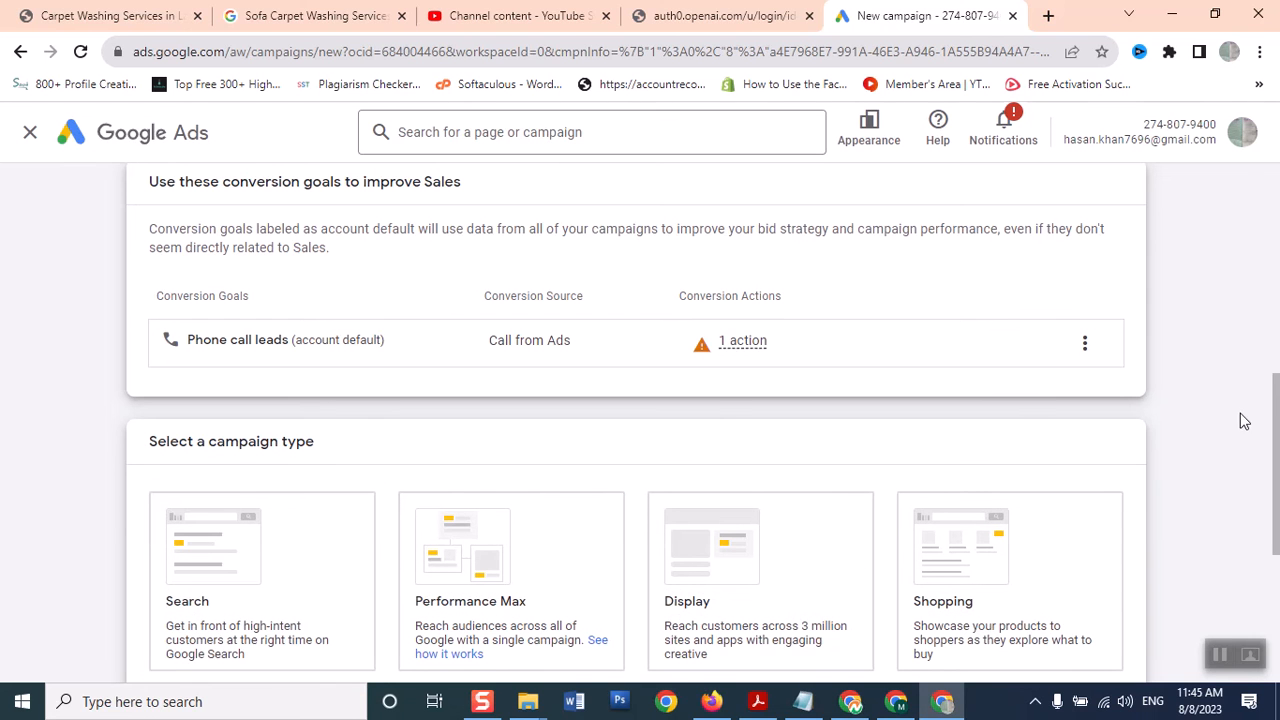
drag(1276, 405, 1276, 453)
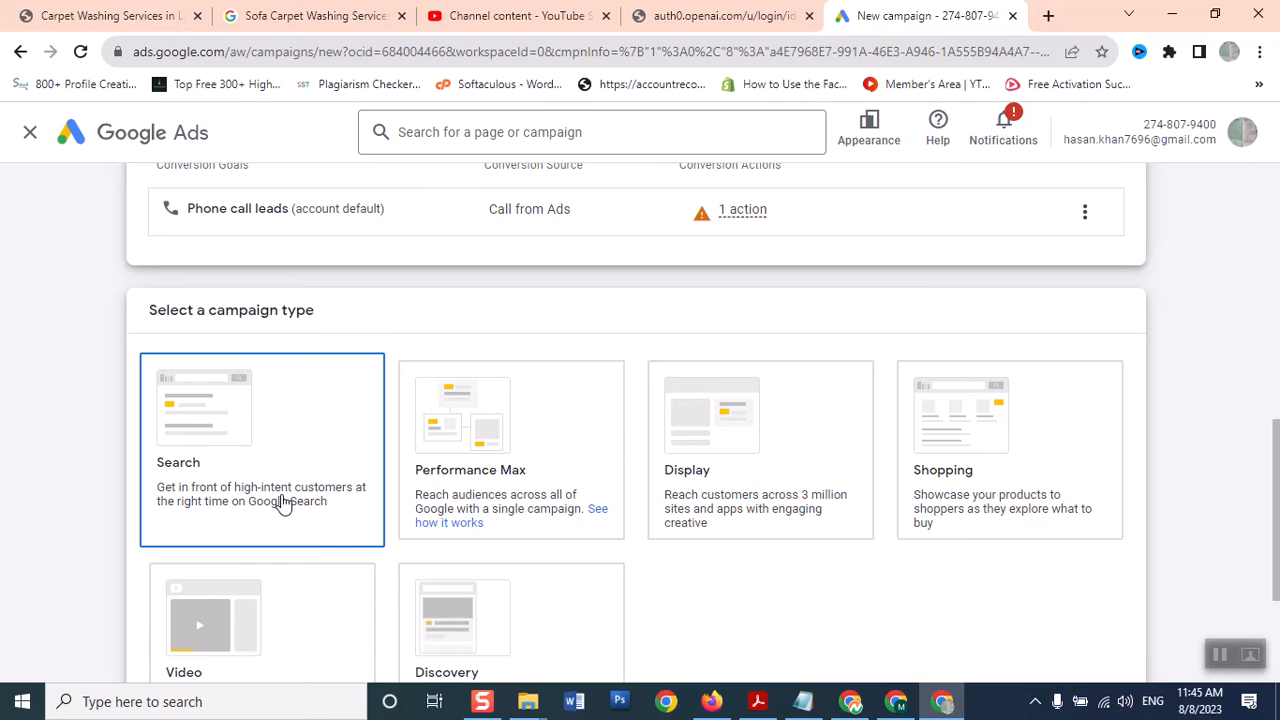
scroll(400, 535, down, 1)
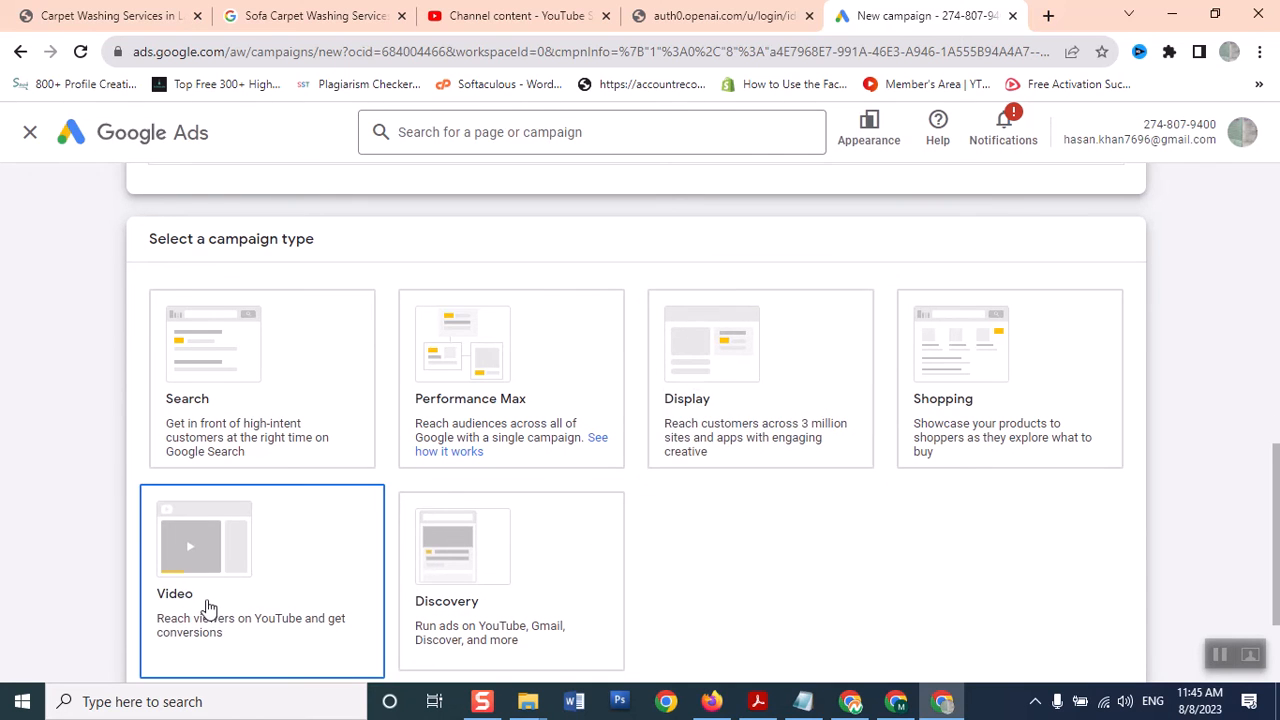
click(694, 394)
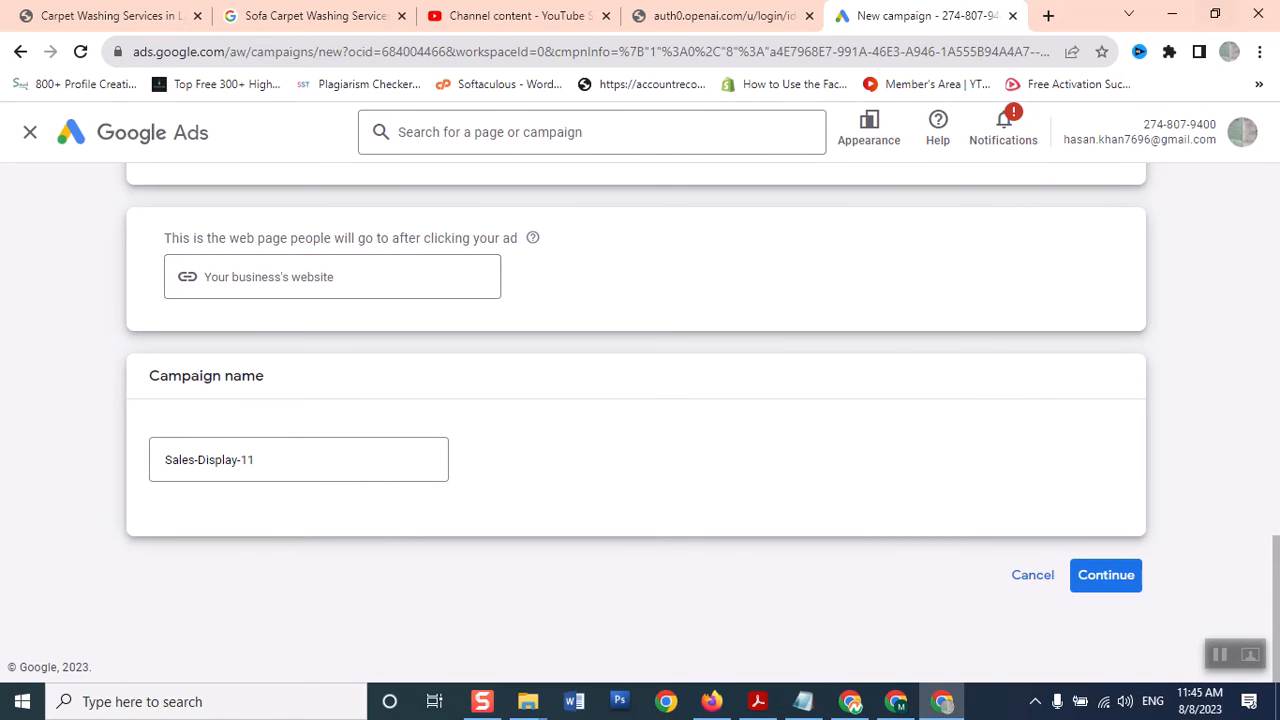
Copy the Sofa Carpet Washing Services home page address from a new tab
click(1048, 17)
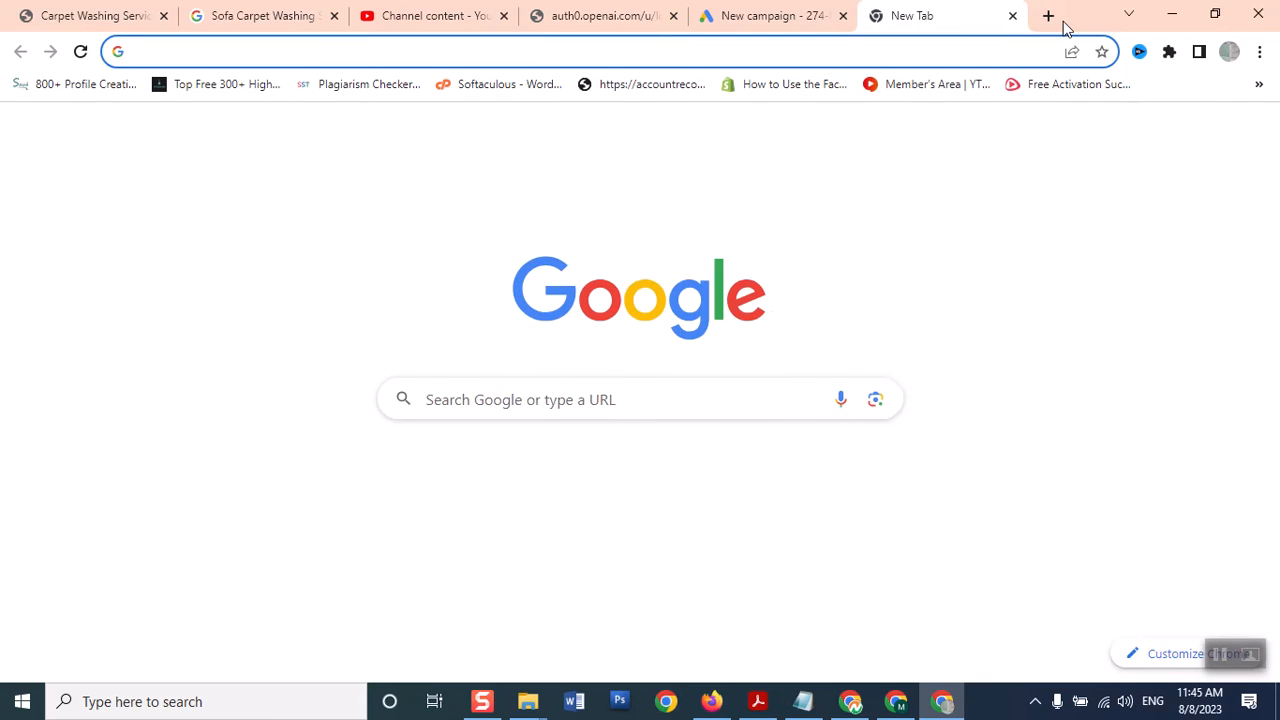
text(sofa)
key(Return)
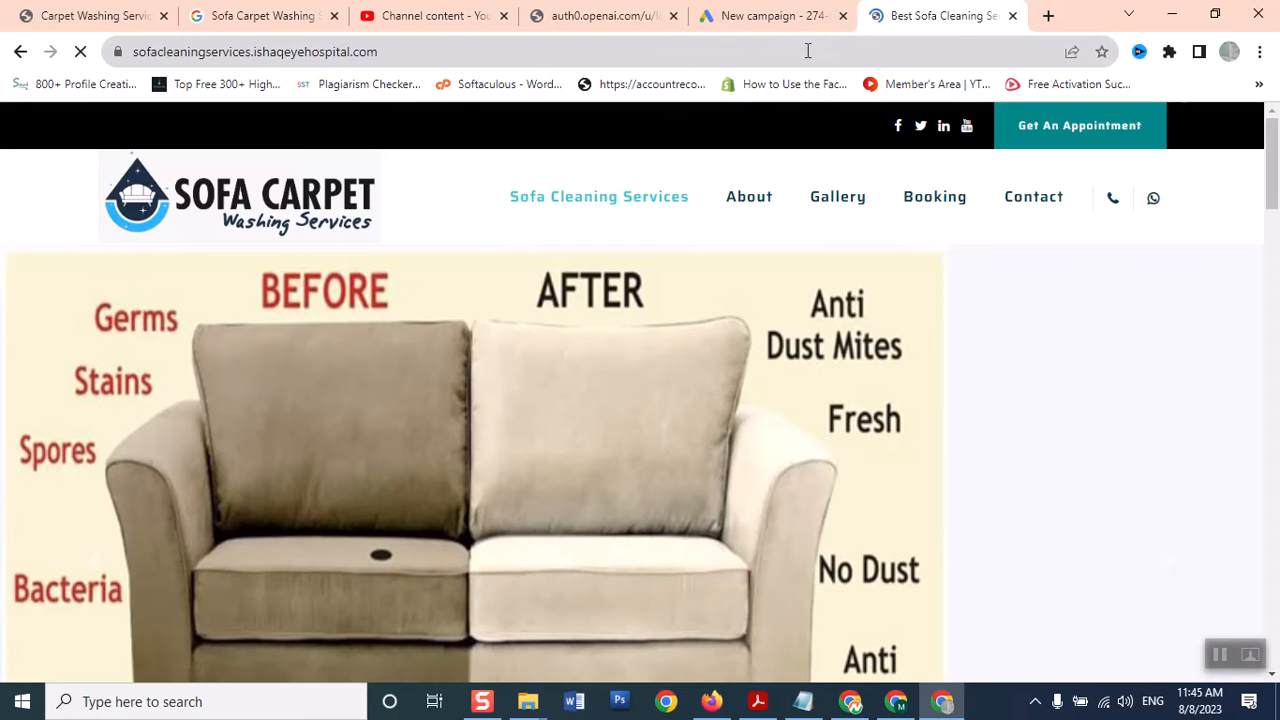
click(739, 202)
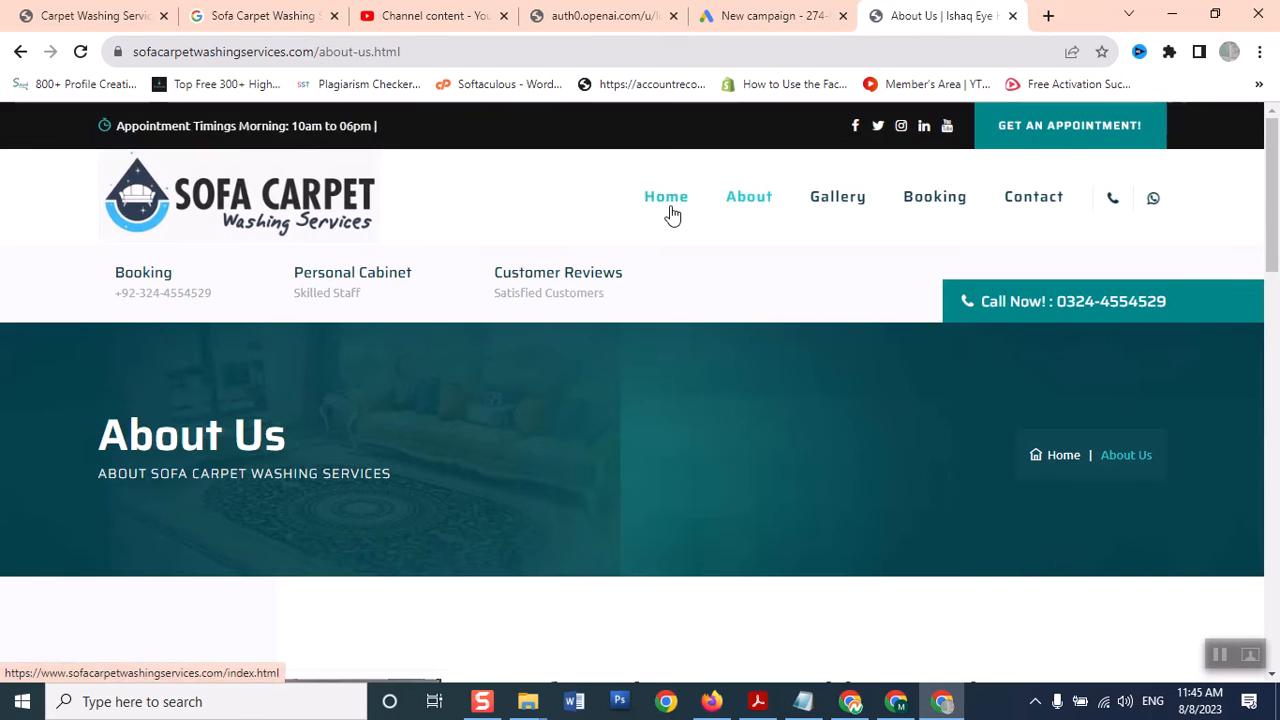
click(670, 212)
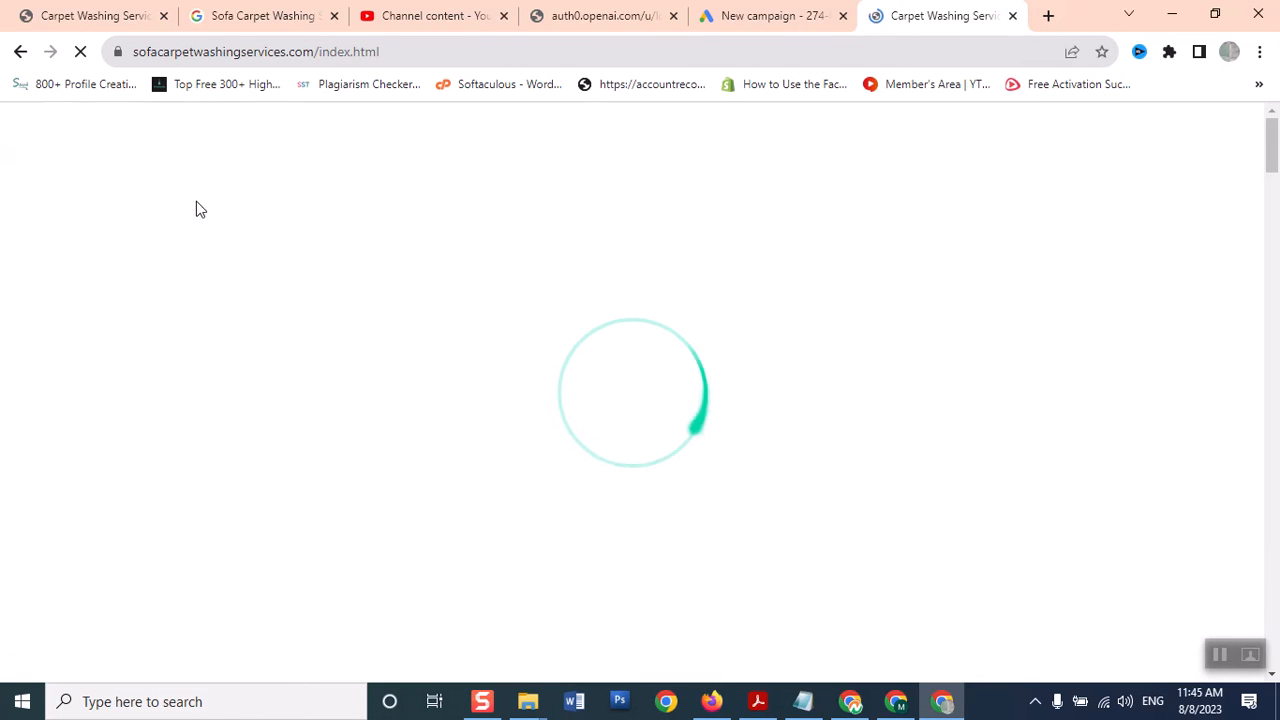
click(210, 51)
right_click(210, 51)
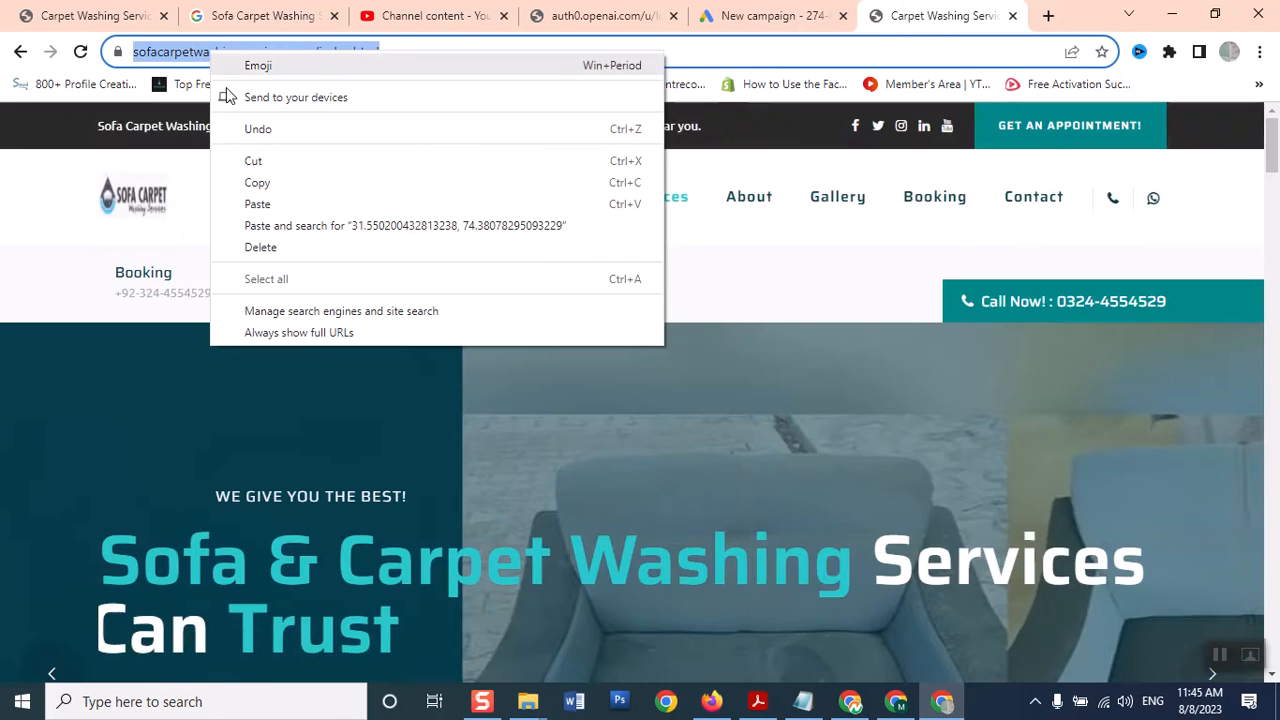
click(258, 184)
click(755, 15)
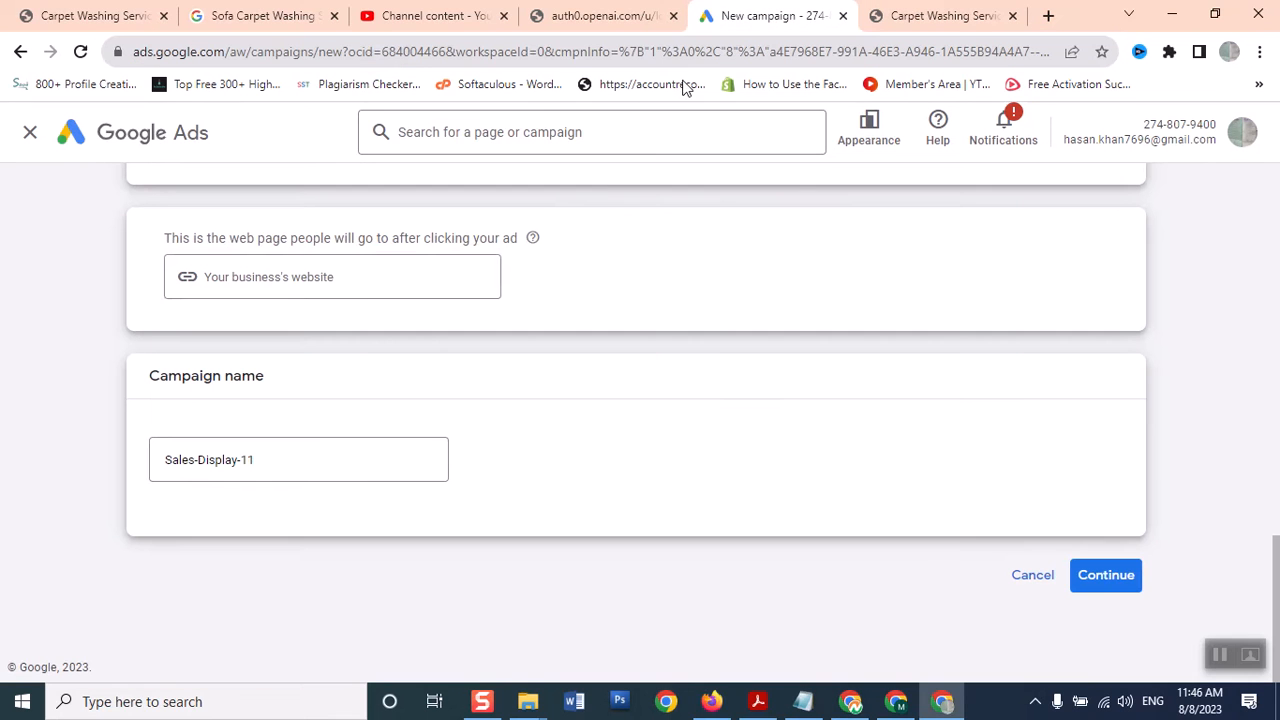
Paste the sofacarpetwashingservices.com address, rename the campaign display-ad-august23, and continue
click(370, 275)
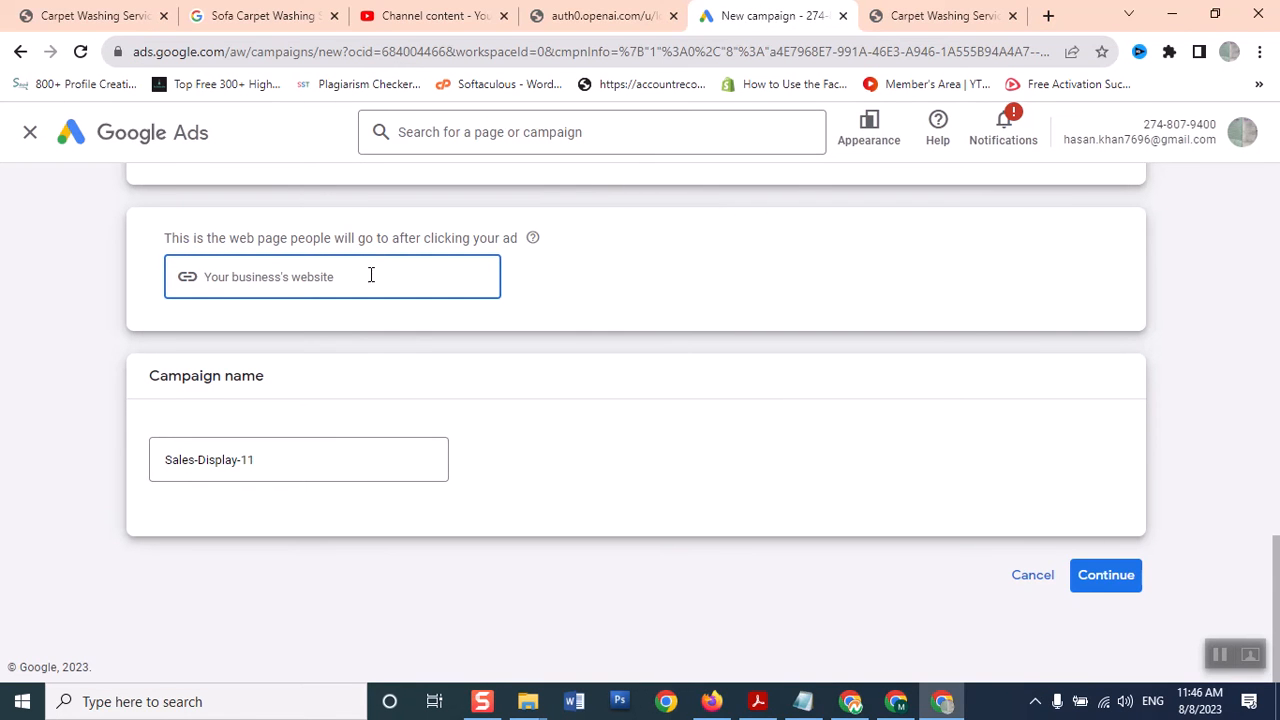
key(ctrl+v)
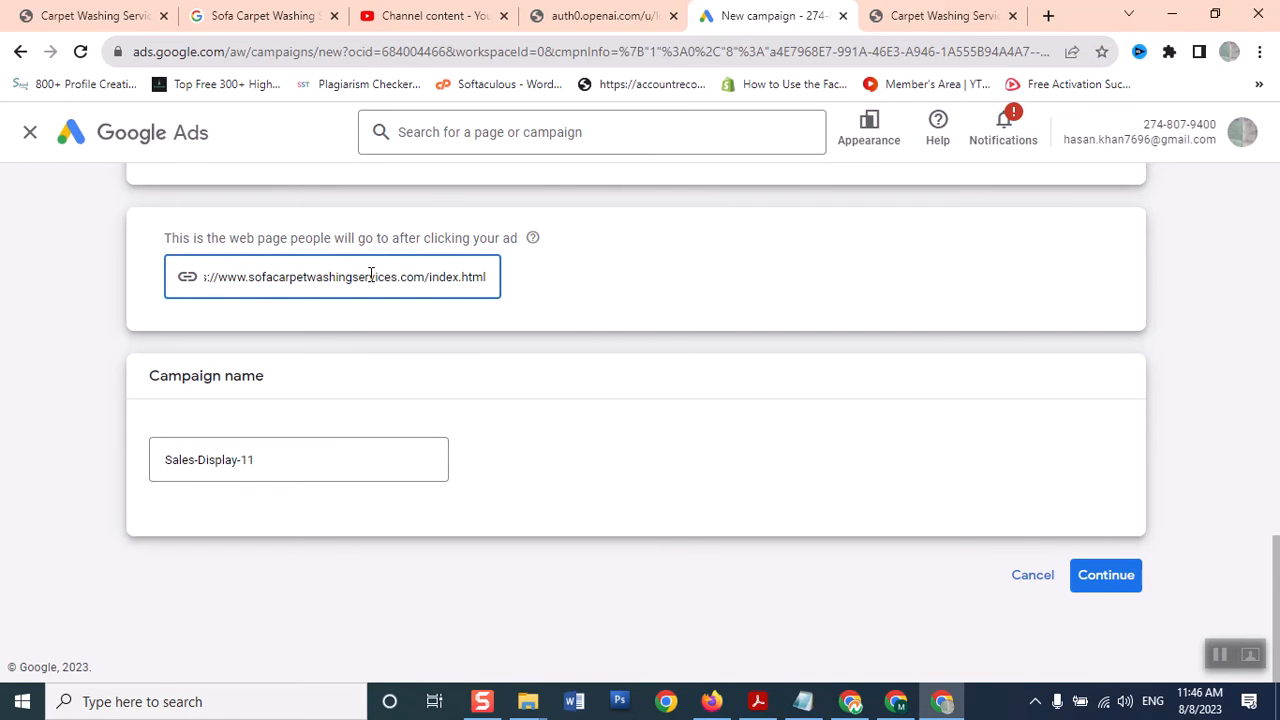
triple_click(326, 464)
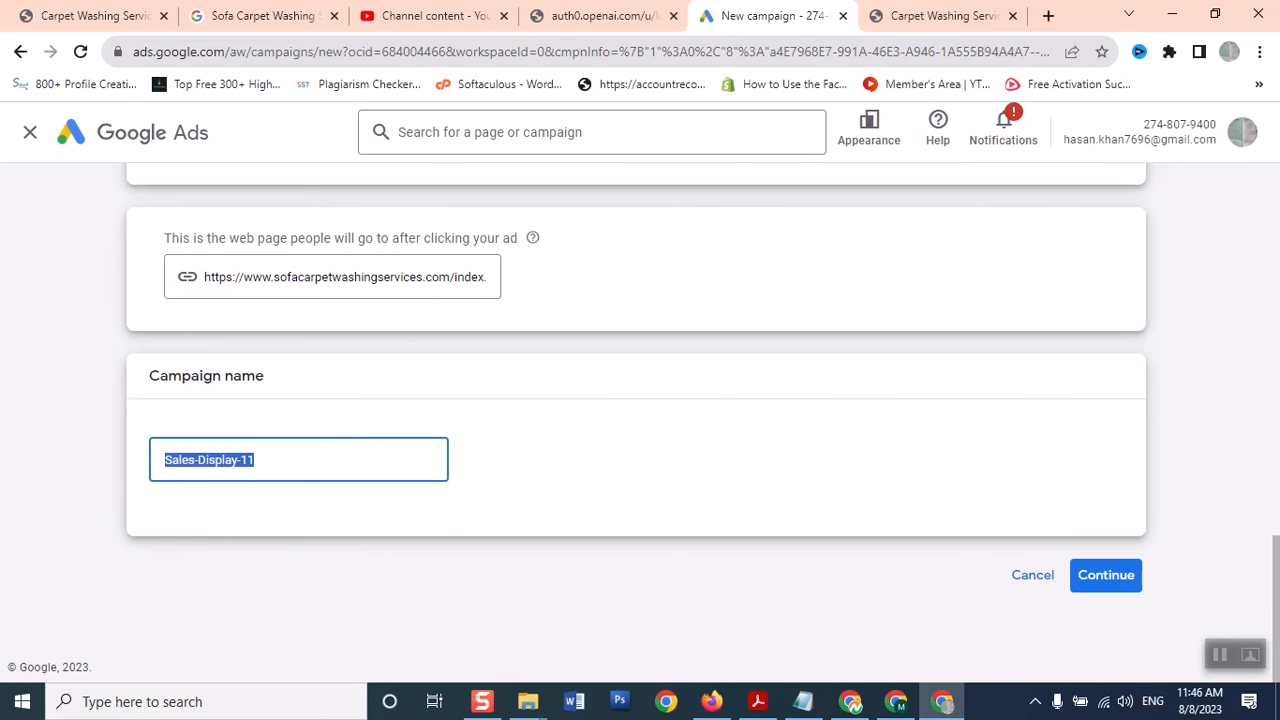
text(display-ad-)
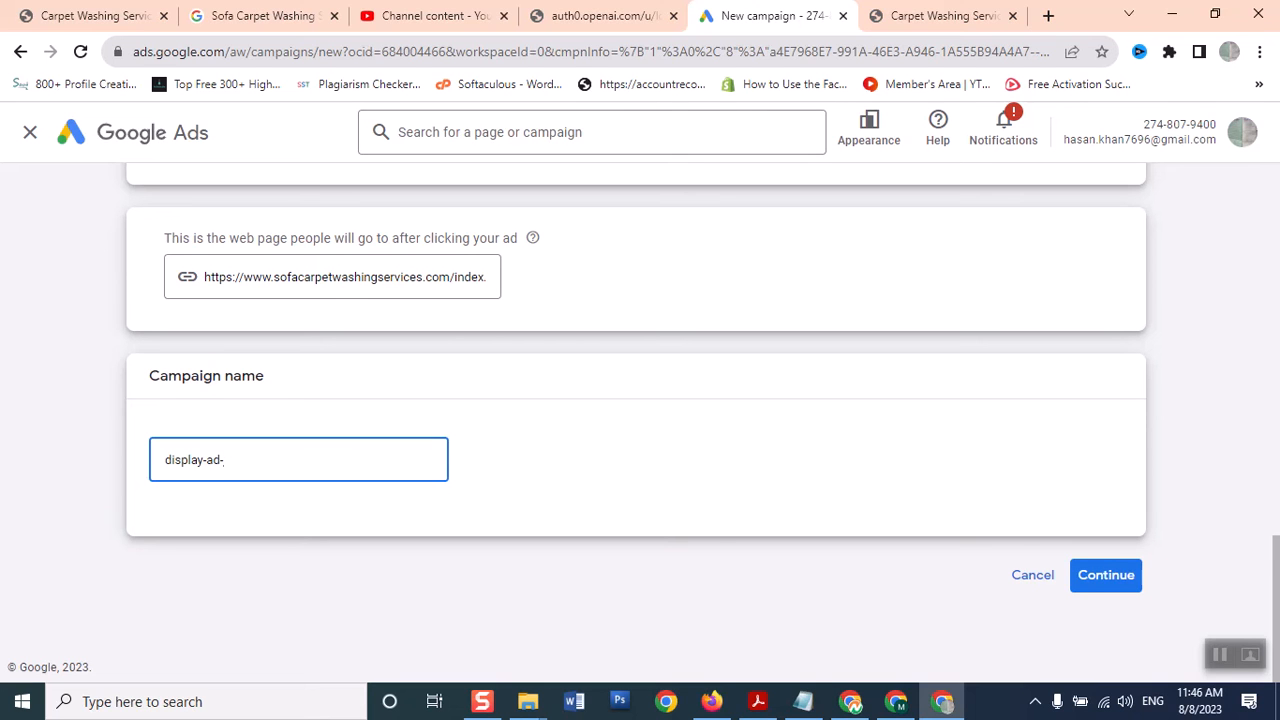
text(august23)
click(1100, 577)
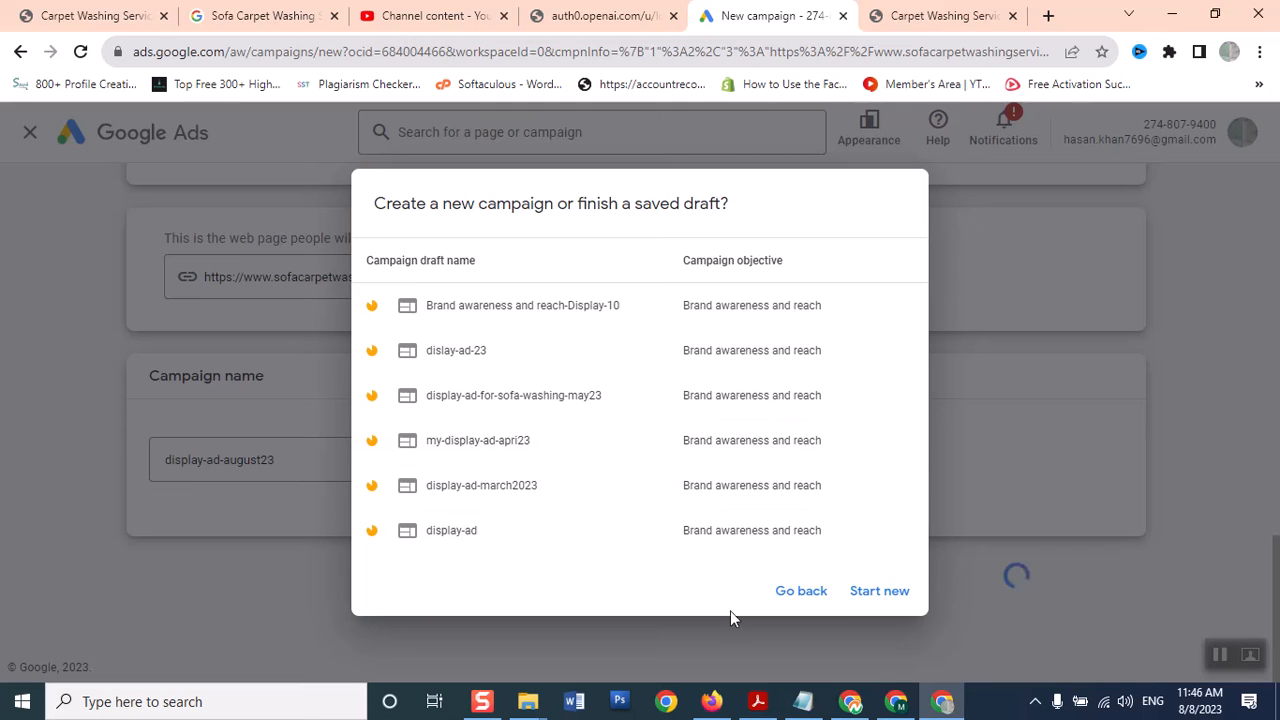
Choose Start new instead of the saved draft and wait for the Display settings page
click(880, 592)
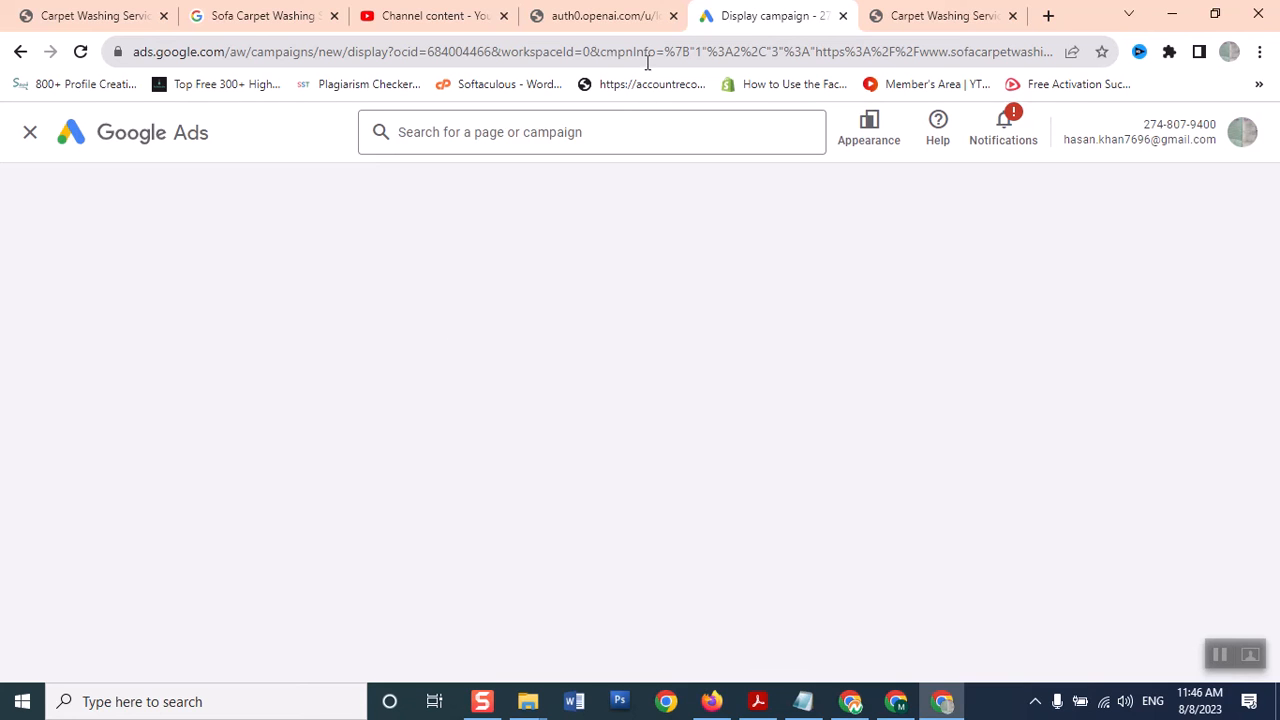
click(894, 22)
click(743, 22)
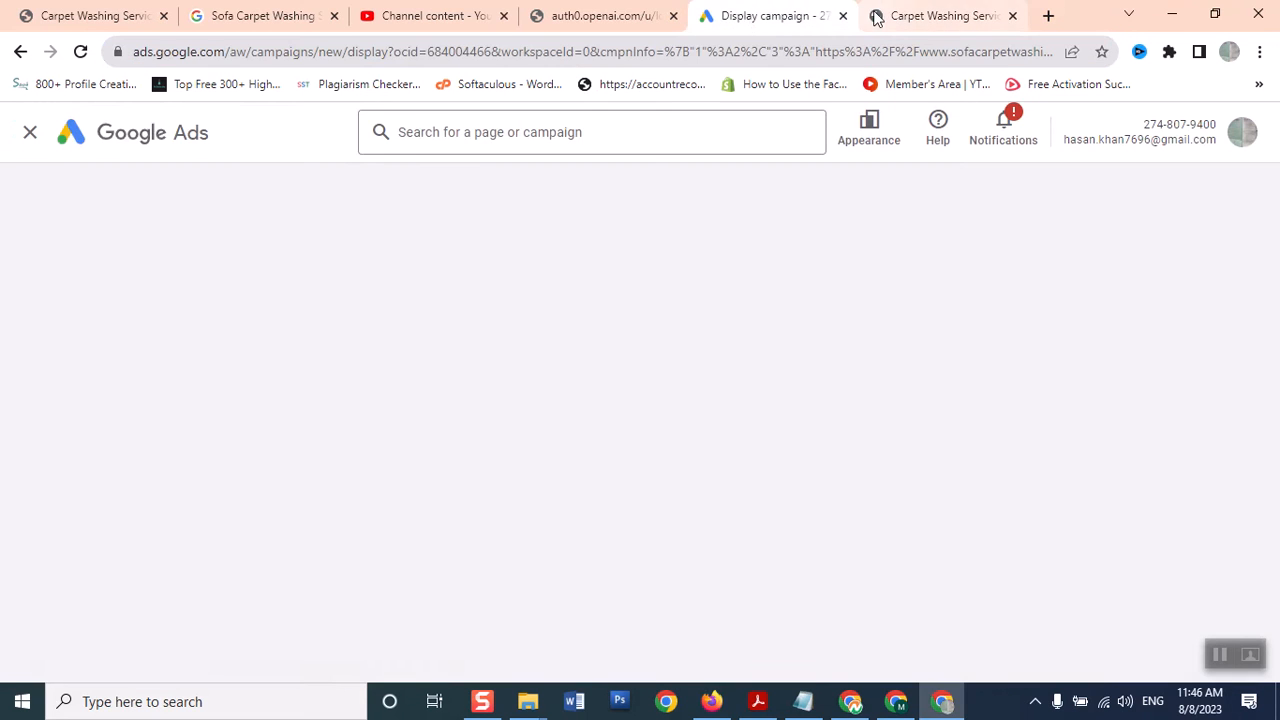
click(900, 18)
click(765, 20)
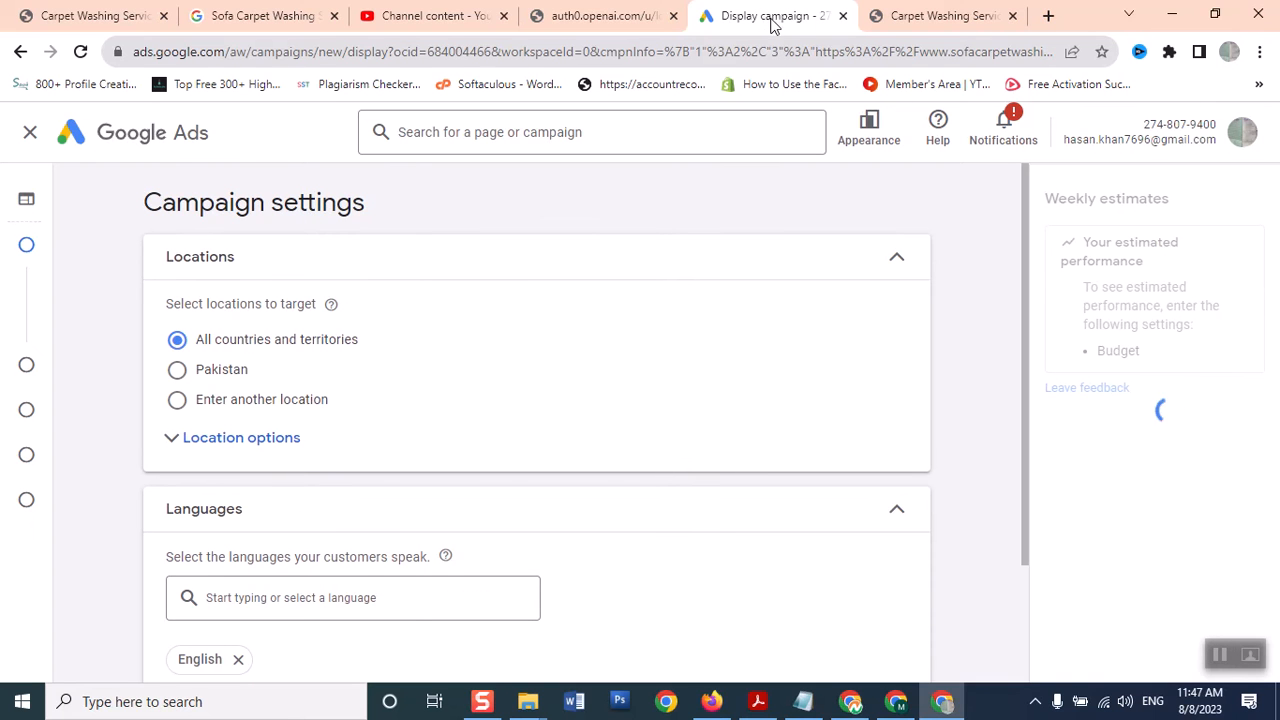
Target only Pakistan, expand More settings, and proceed to Budget and bidding
click(177, 371)
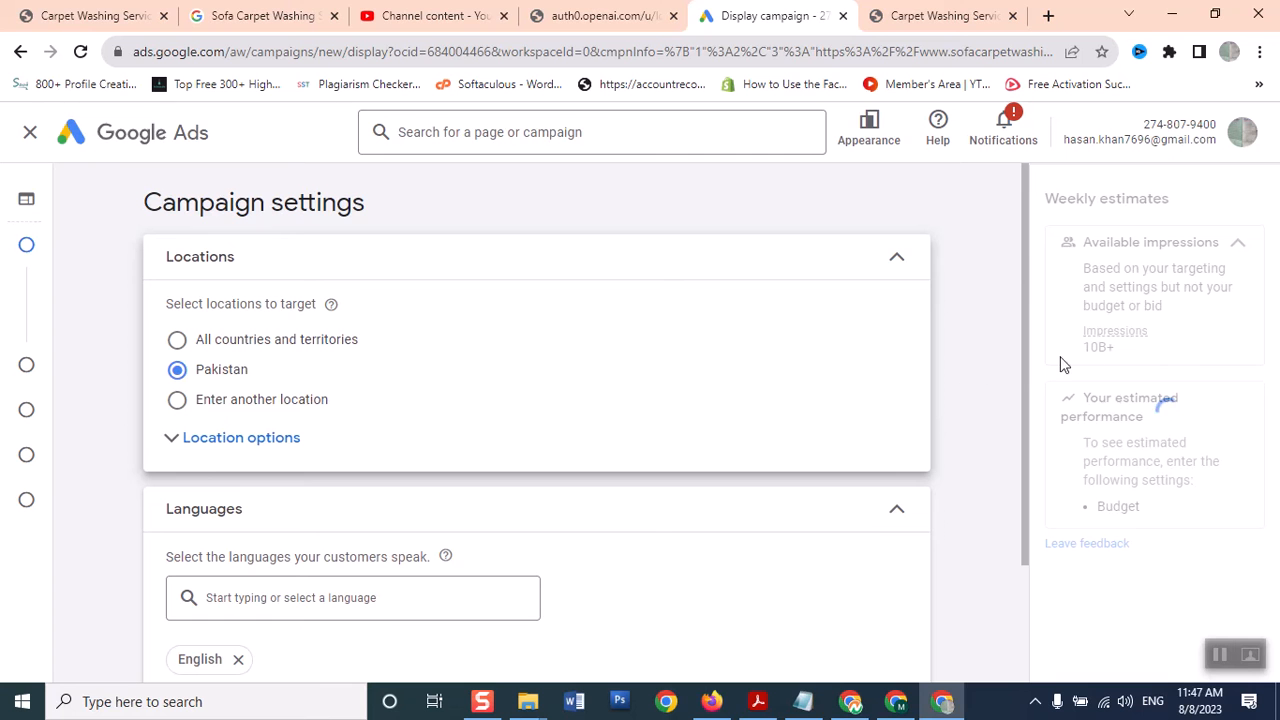
drag(1025, 376, 1049, 583)
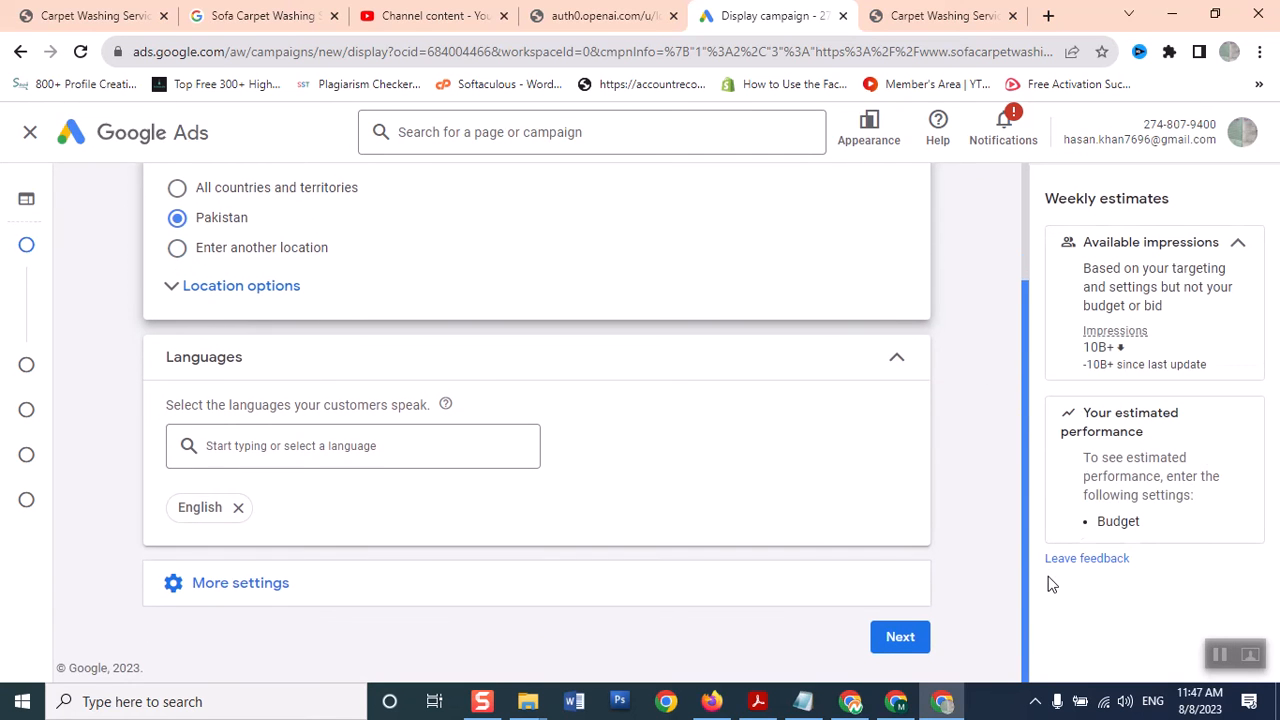
click(167, 601)
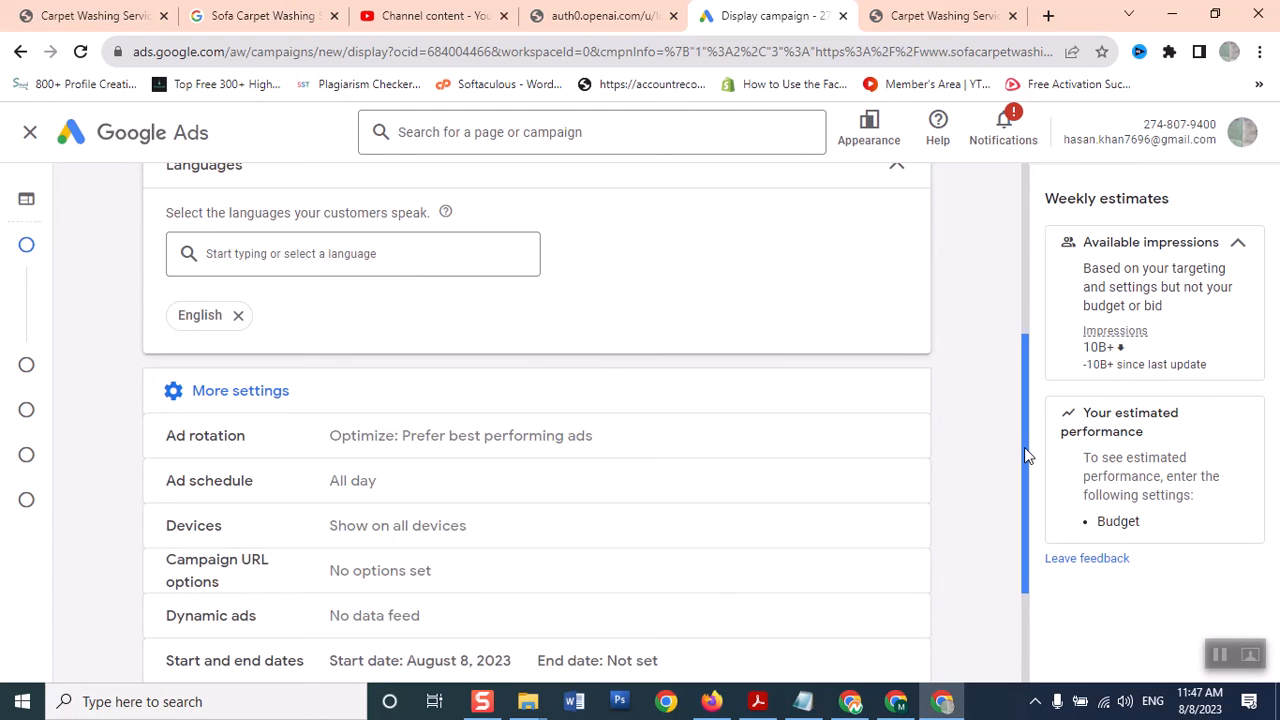
scroll(1030, 524, down, 2)
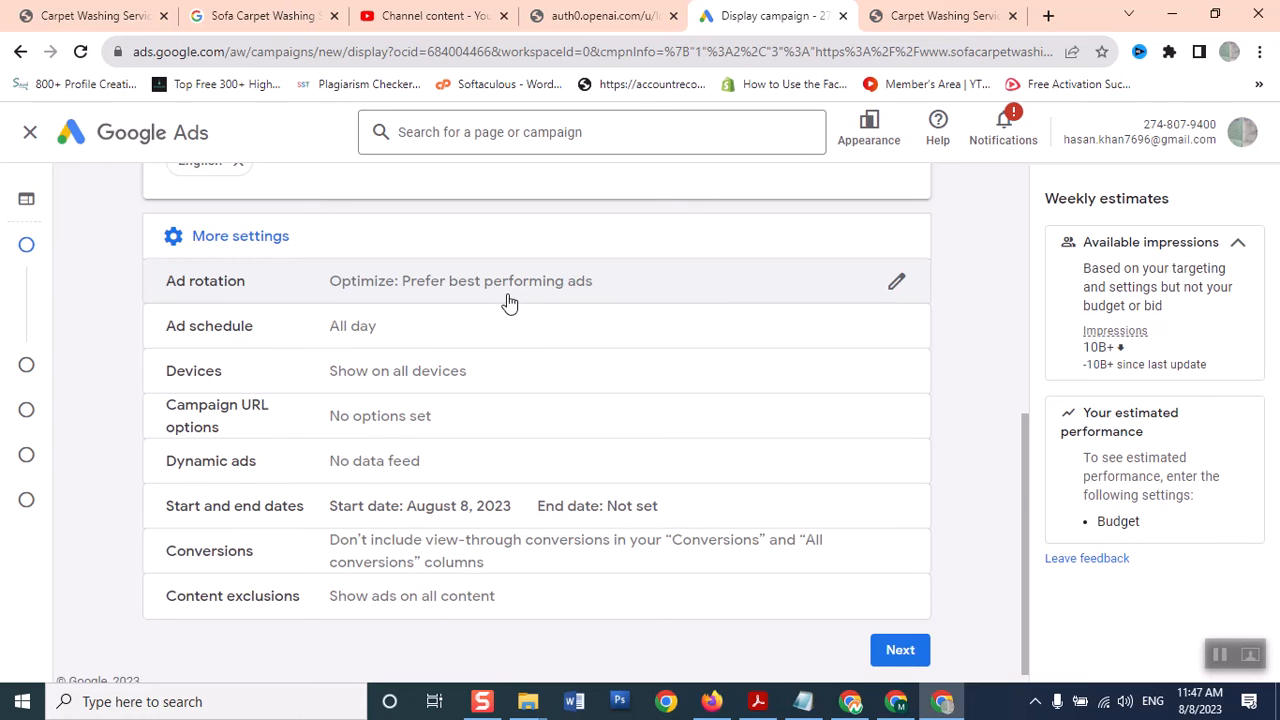
click(900, 652)
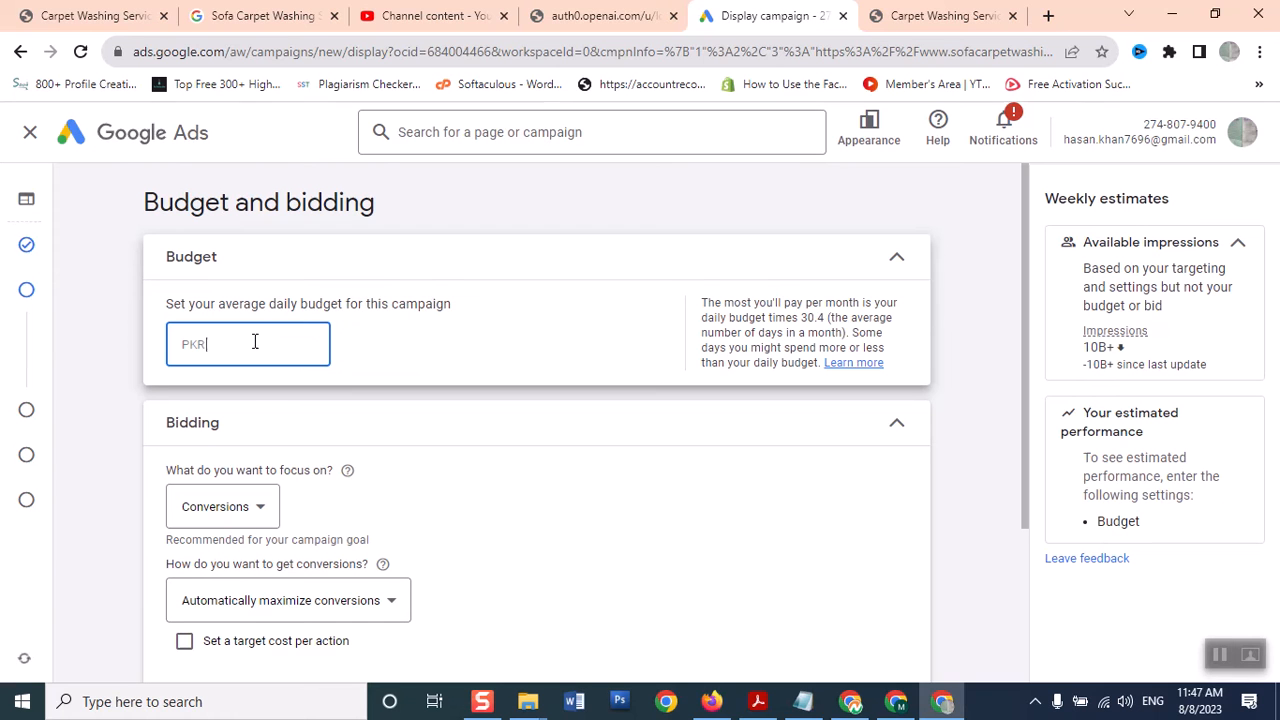
Enter a PKR 500 daily budget and set the bidding focus to Viewable impressions
text(500)
click(500, 466)
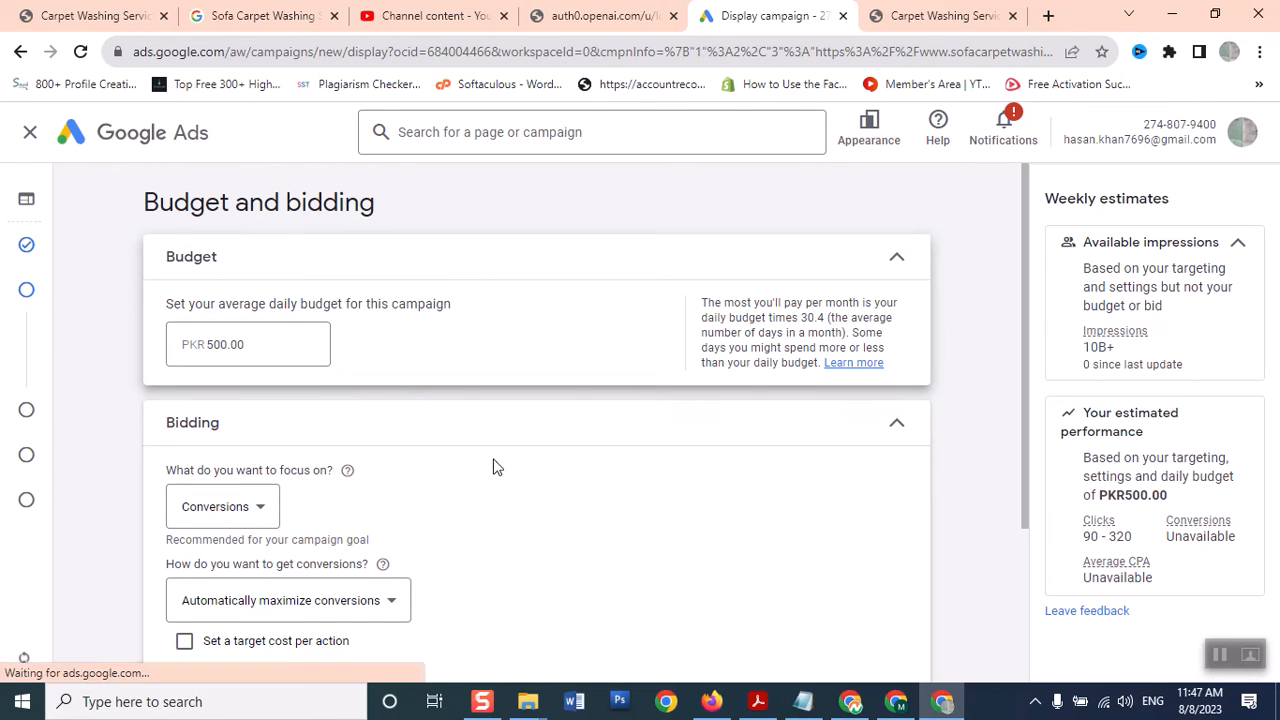
click(252, 507)
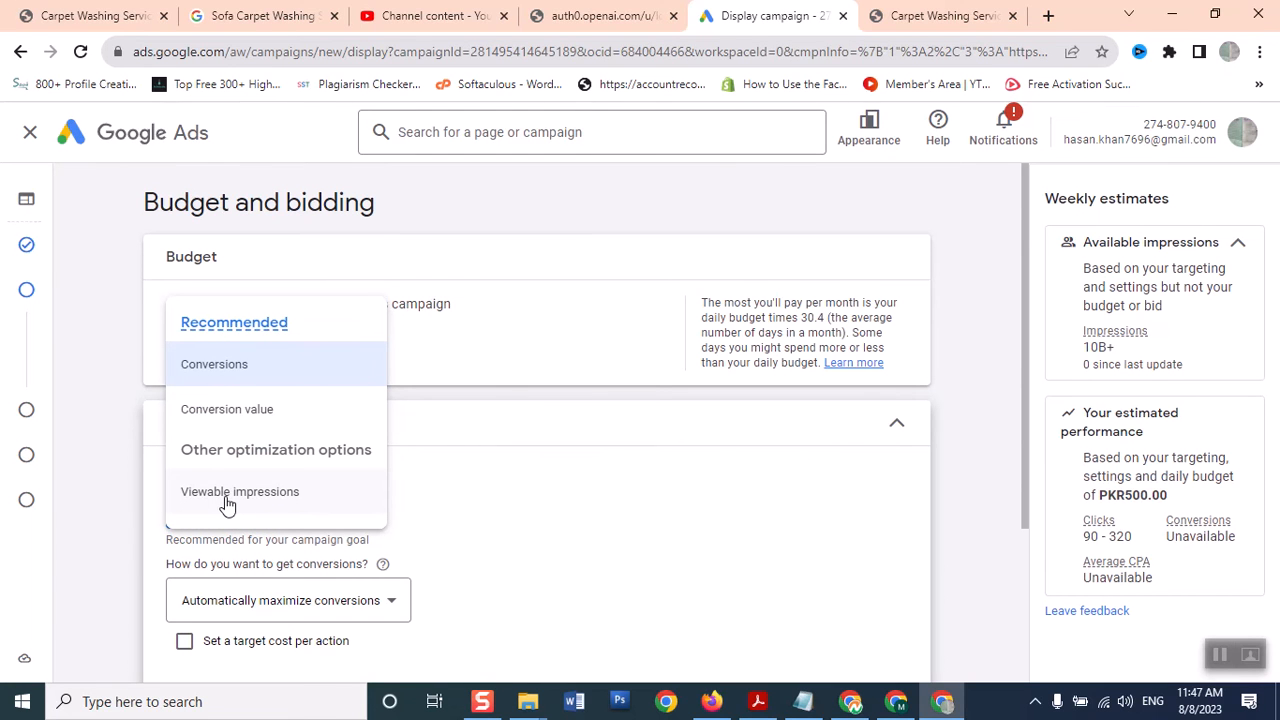
mouse_move(228, 505)
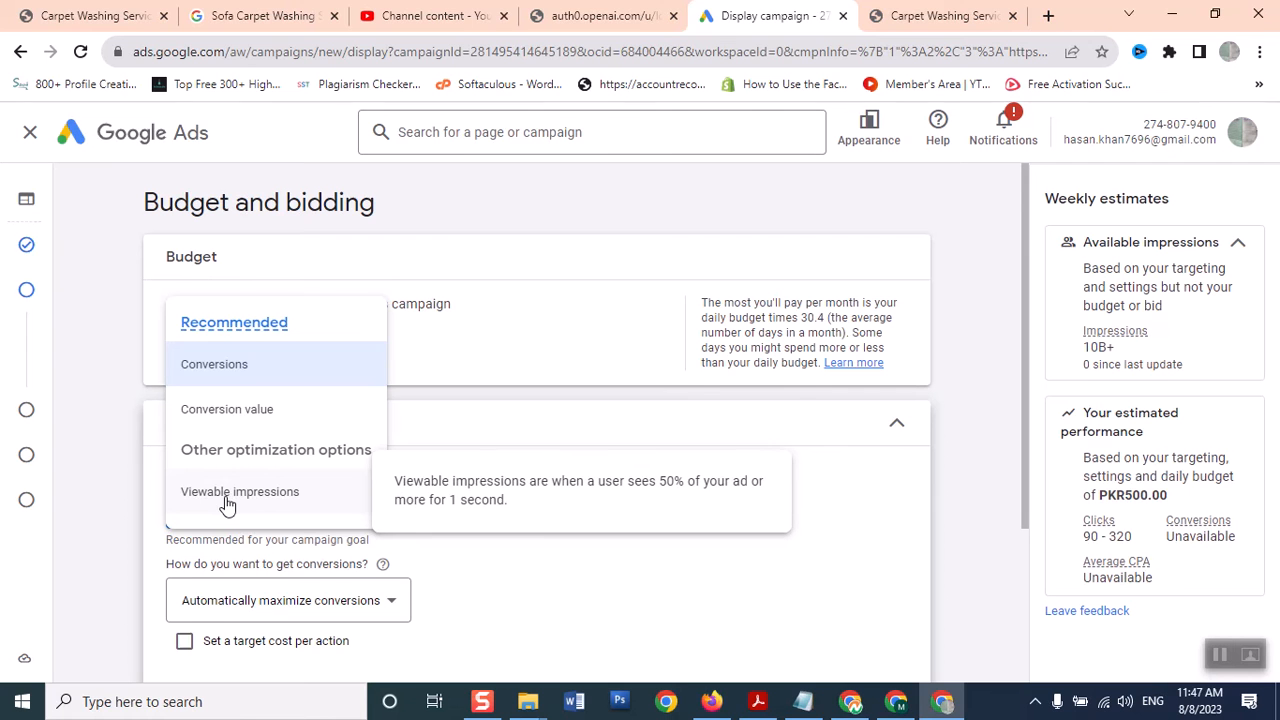
click(228, 505)
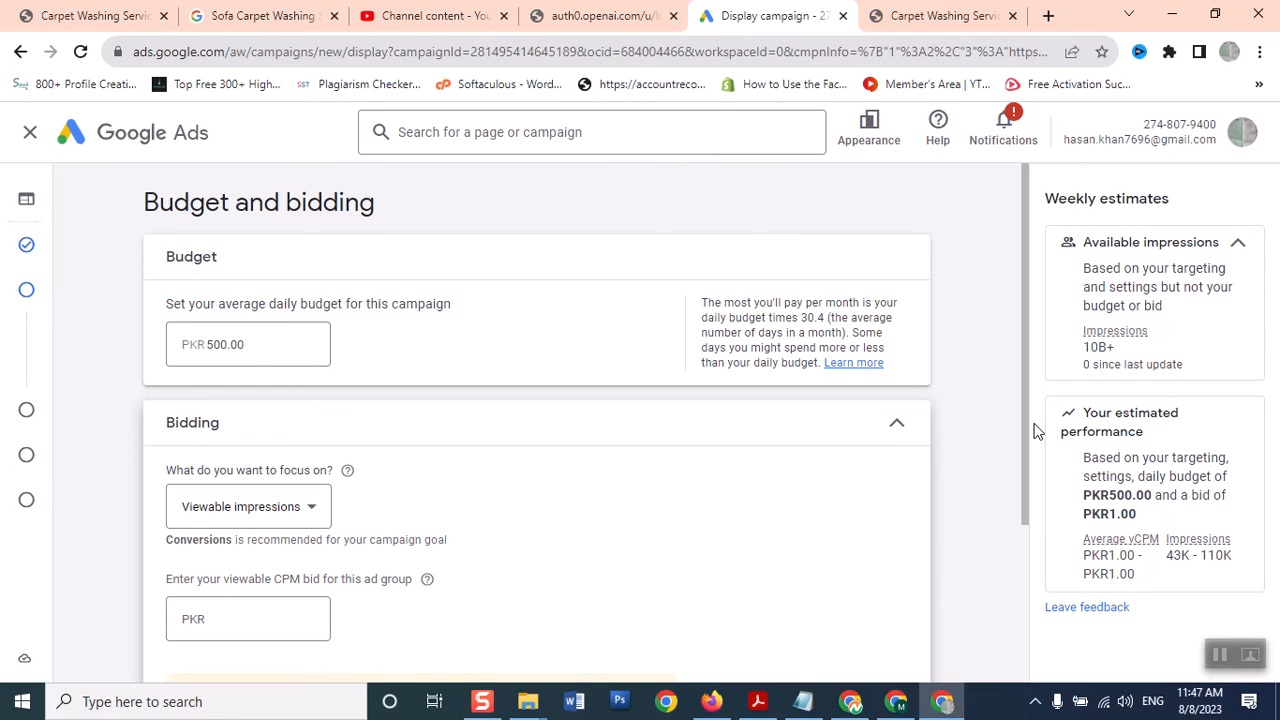
Enter a PKR 40 viewable CPM bid and advance to the Targeting step
drag(1027, 435, 1023, 526)
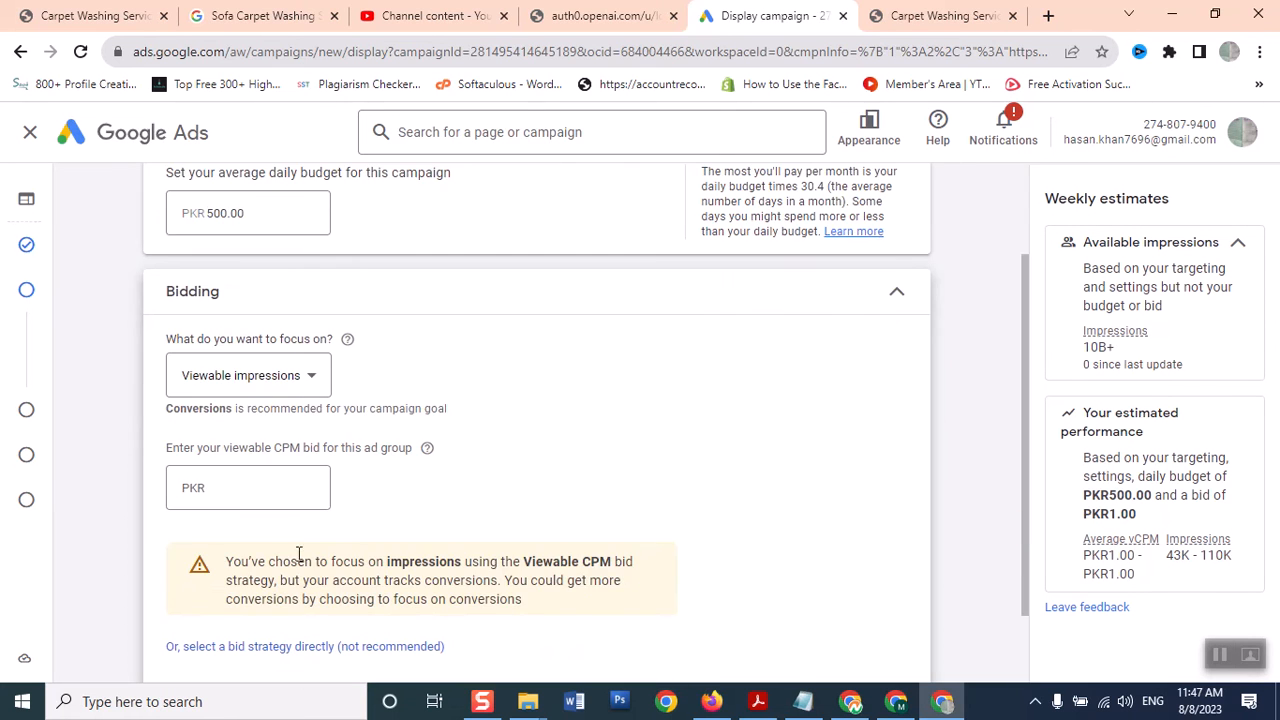
click(224, 487)
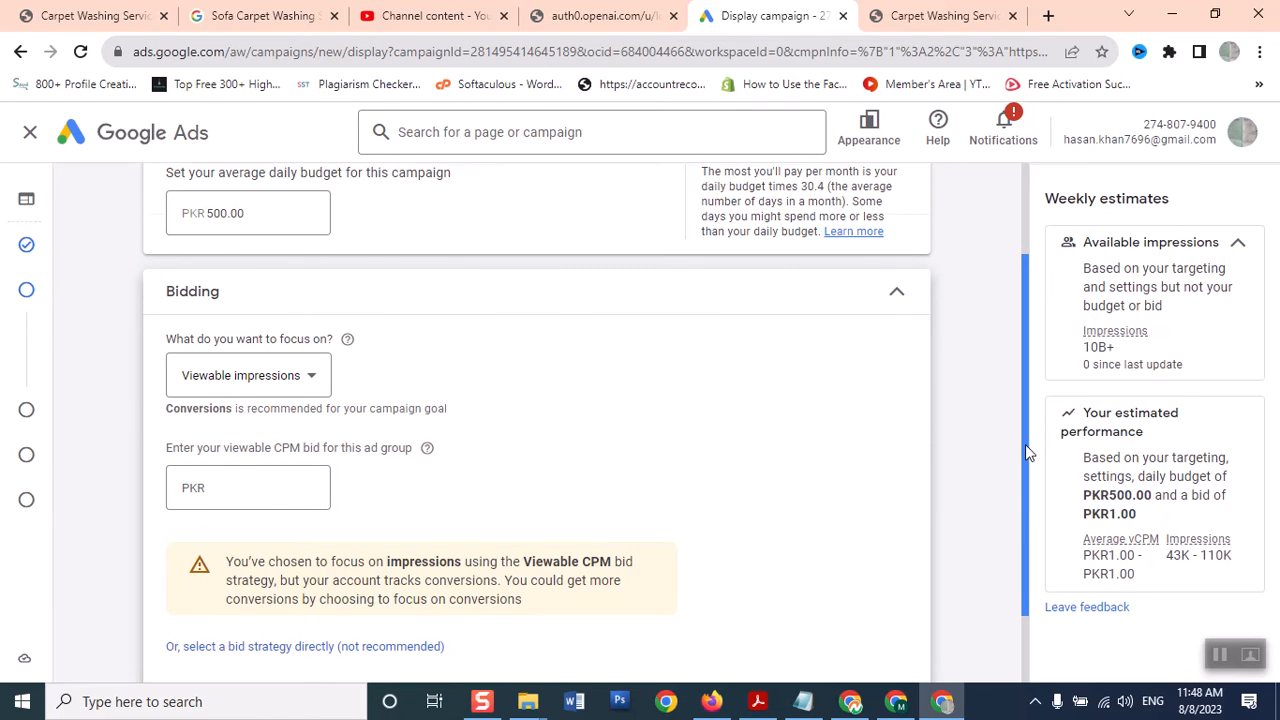
drag(1025, 444, 982, 310)
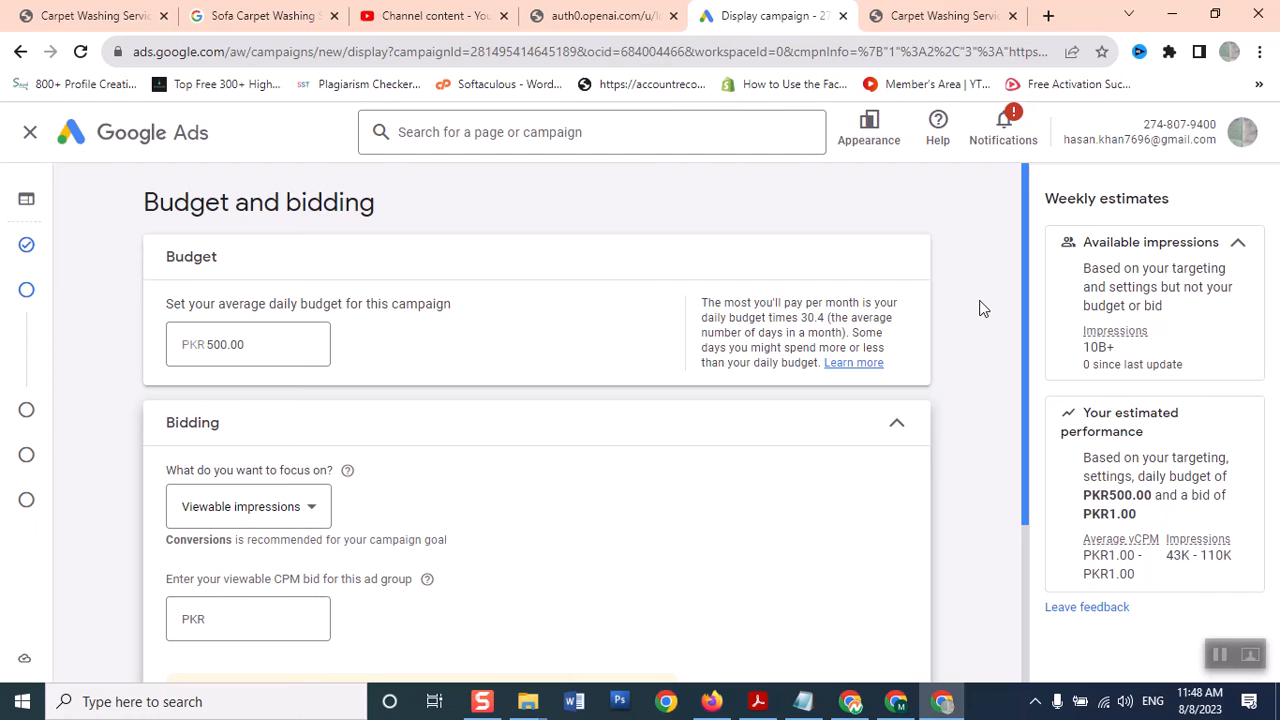
scroll(988, 406, down, 1)
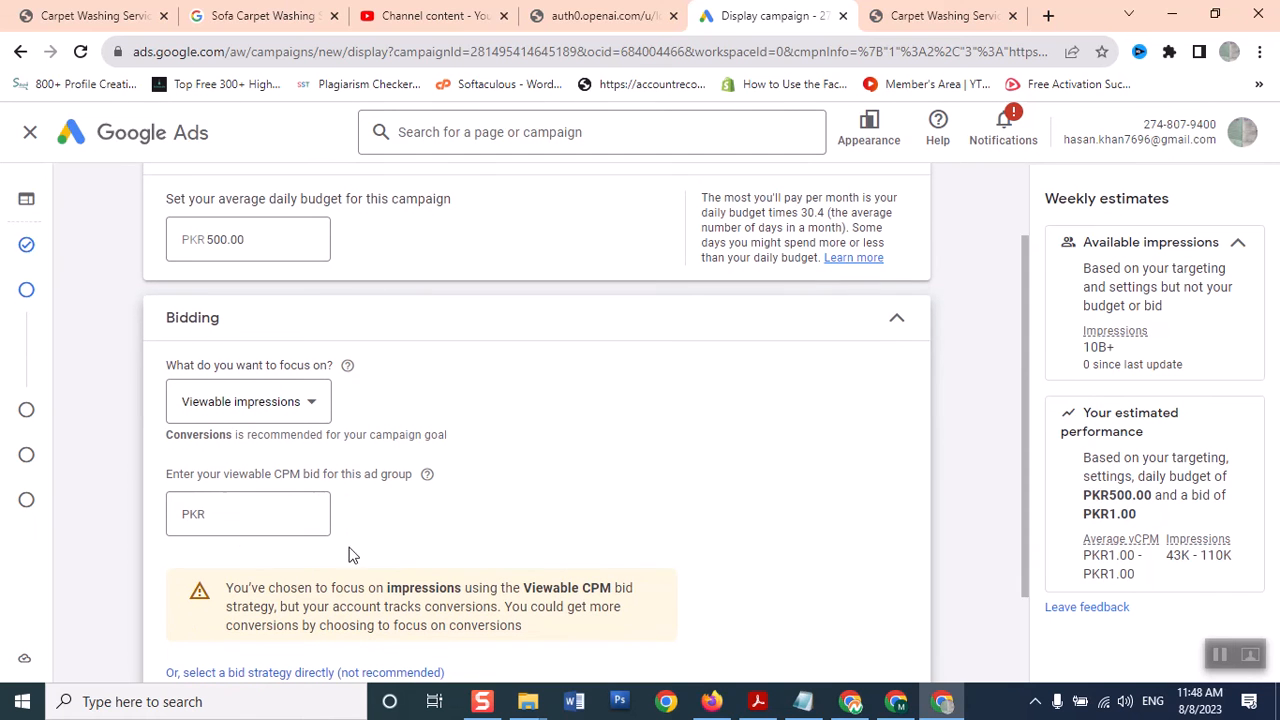
click(241, 522)
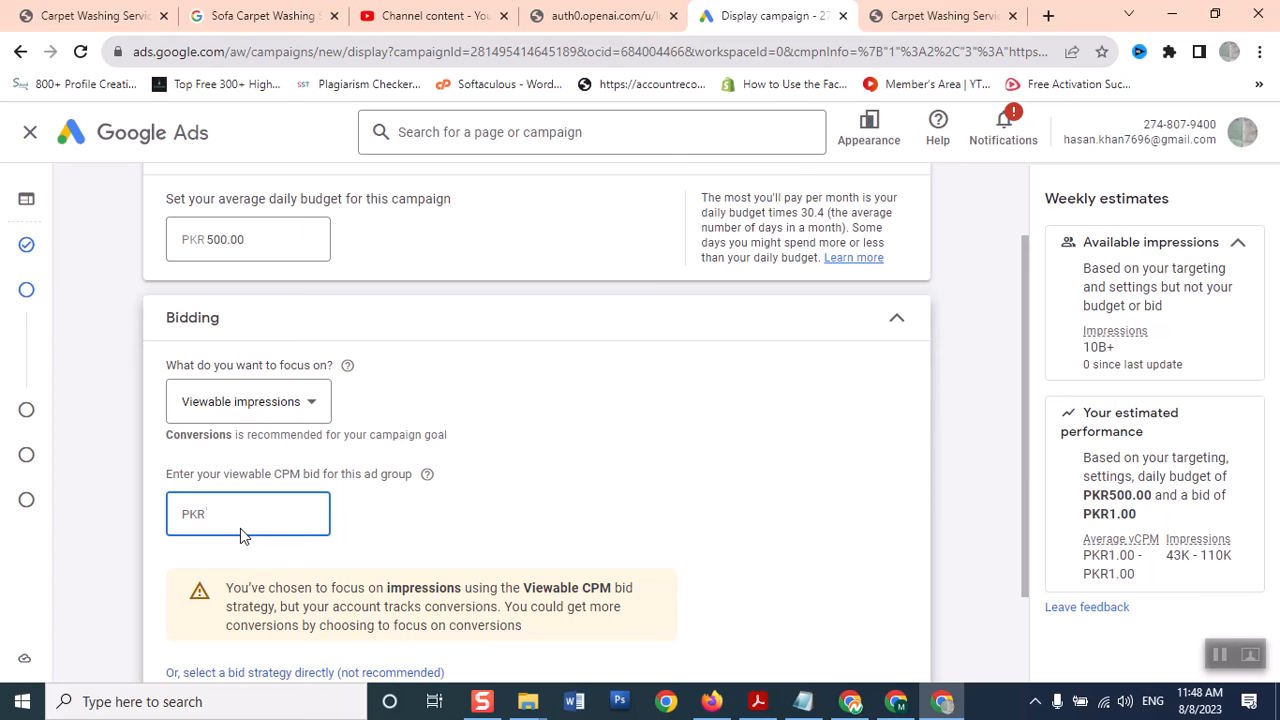
text(40)
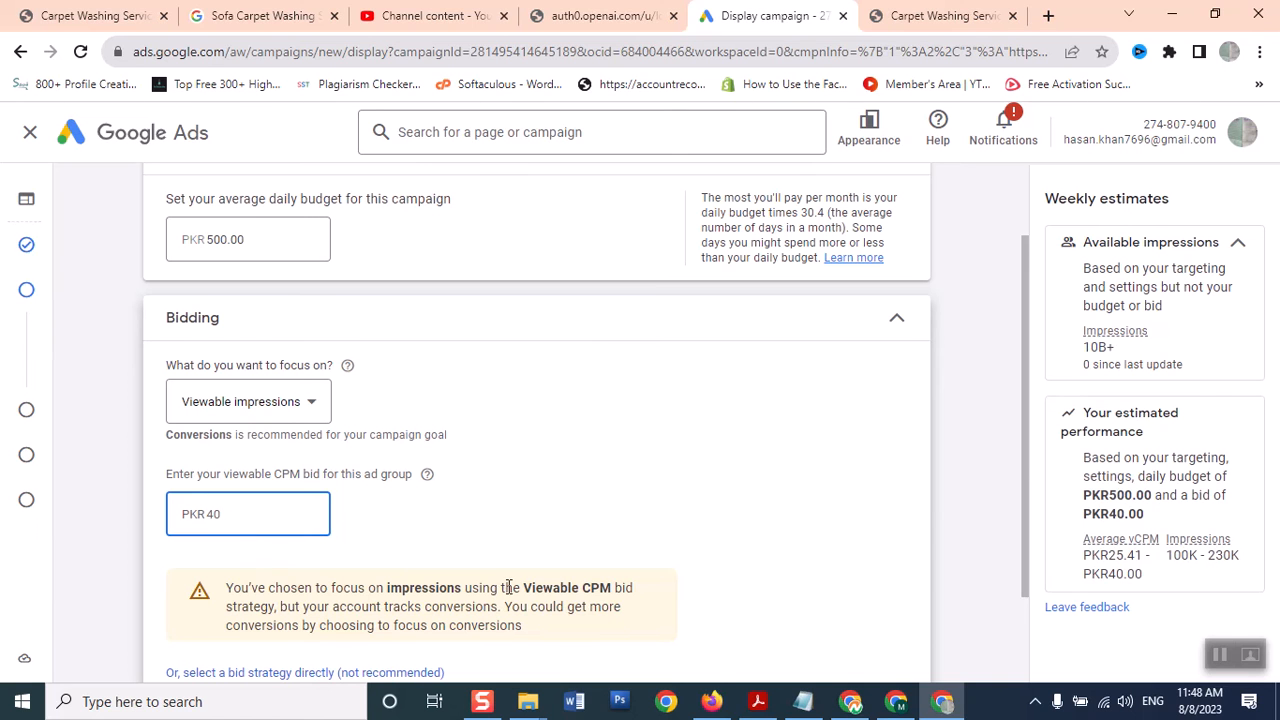
click(818, 568)
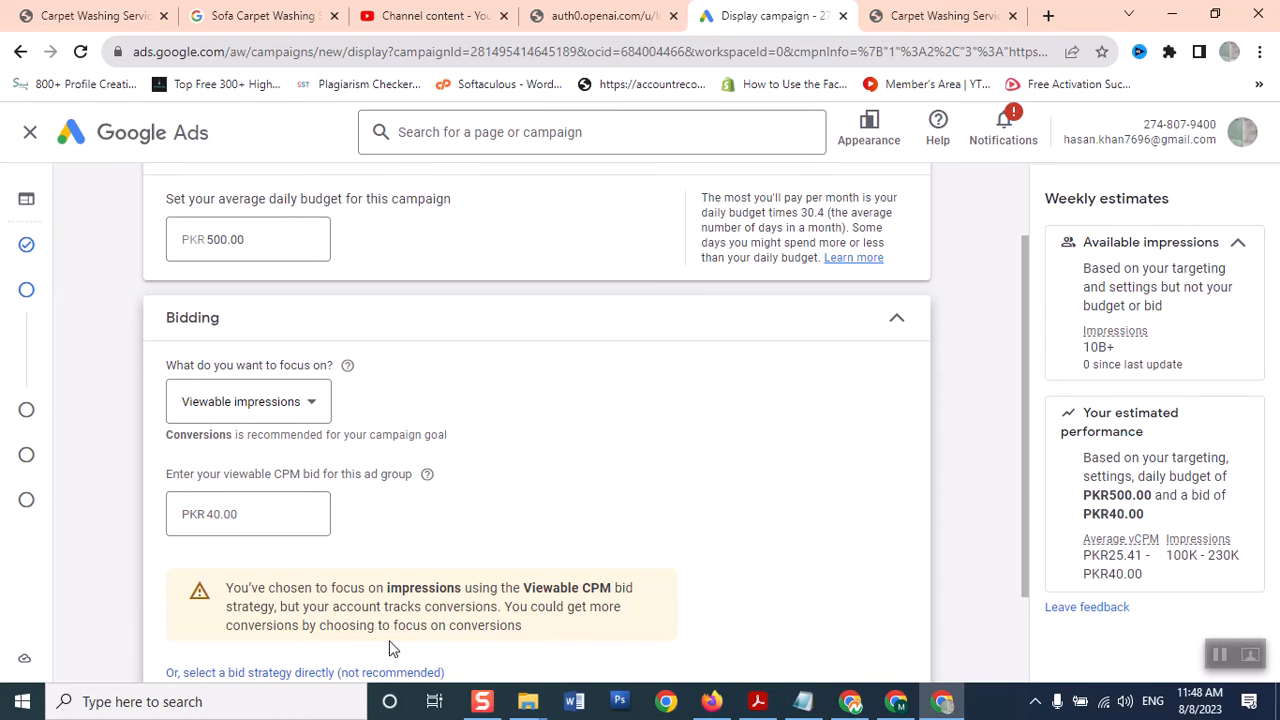
drag(1030, 529, 1023, 601)
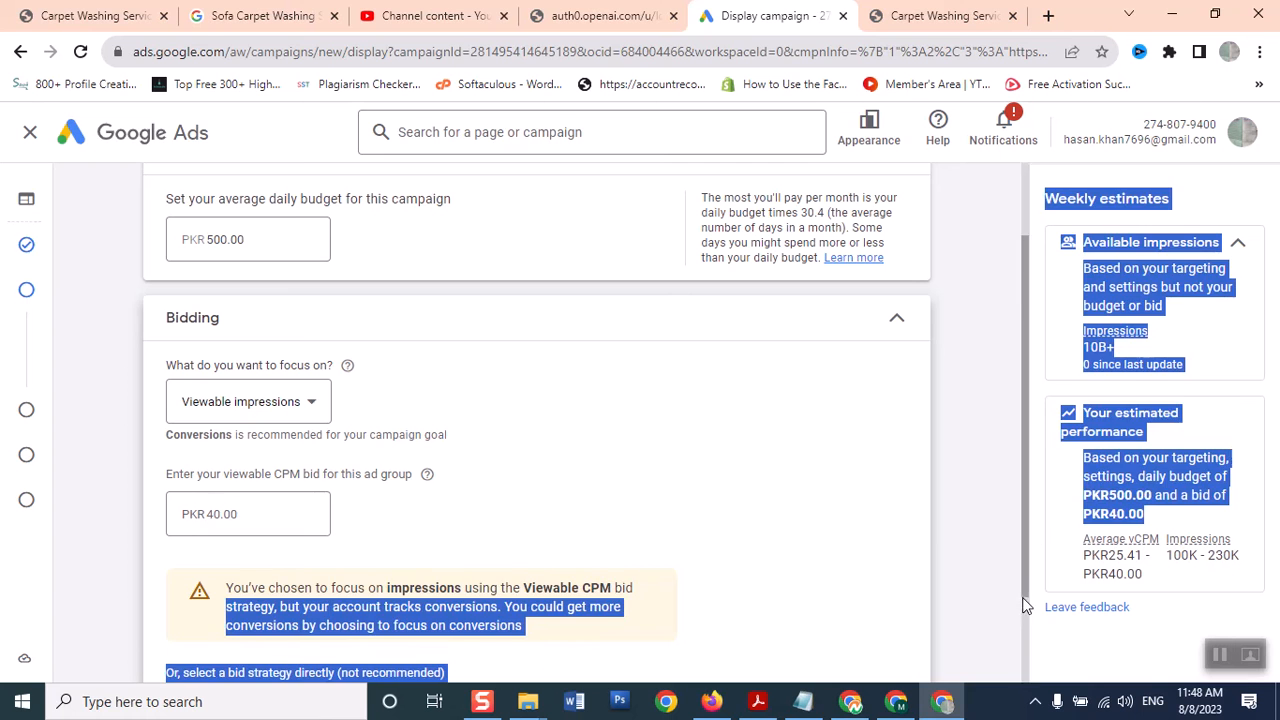
click(981, 549)
drag(1026, 557, 1017, 656)
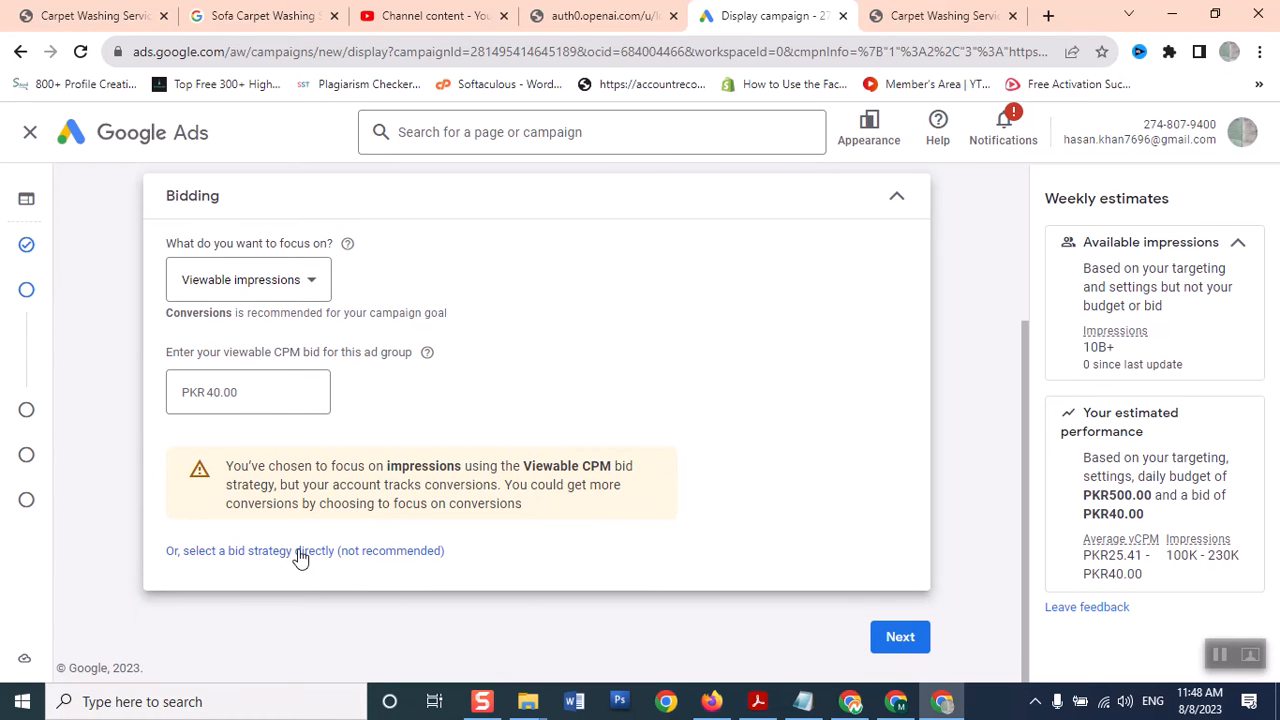
click(894, 645)
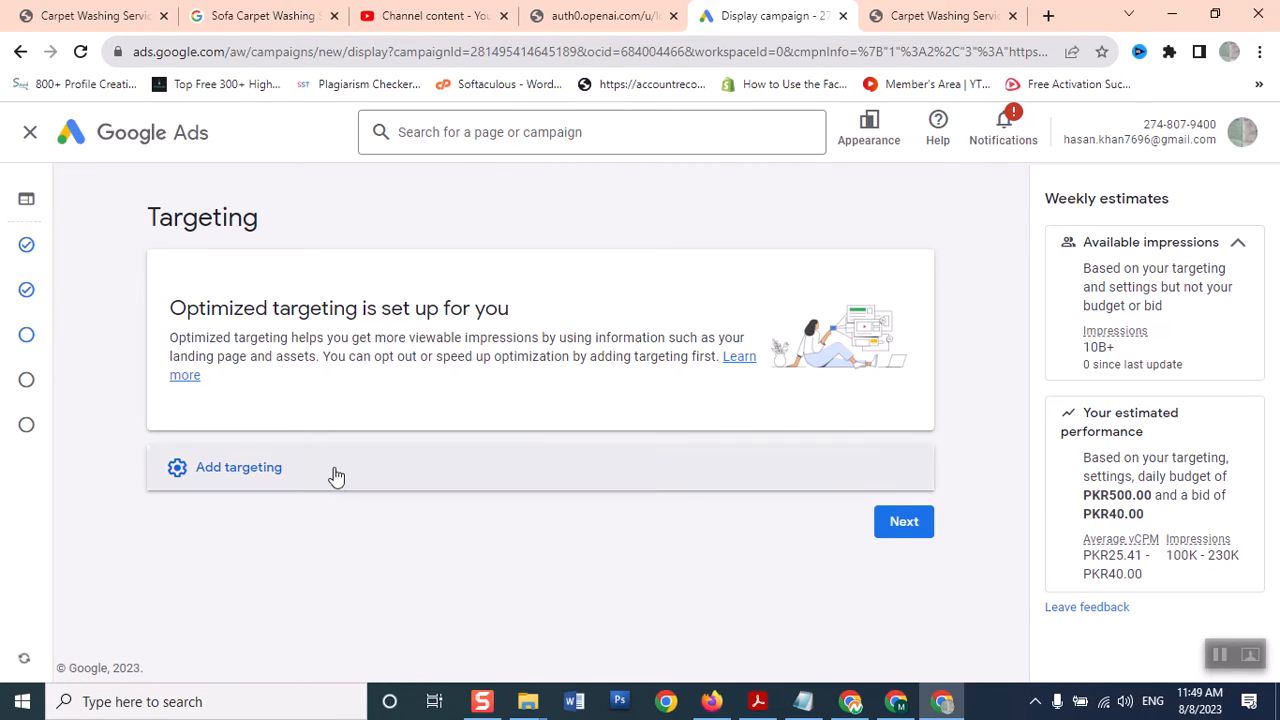
Add Topics as a content targeting option and open its topic picker
click(188, 472)
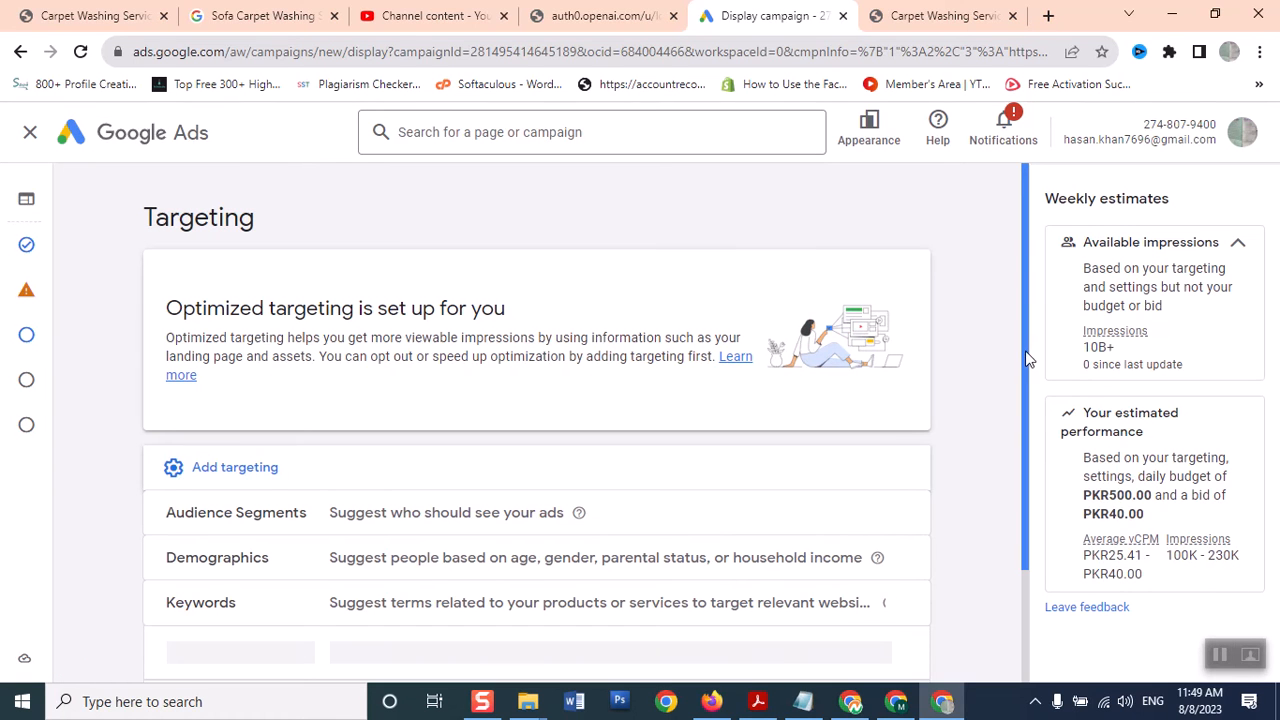
scroll(1025, 392, down, 1)
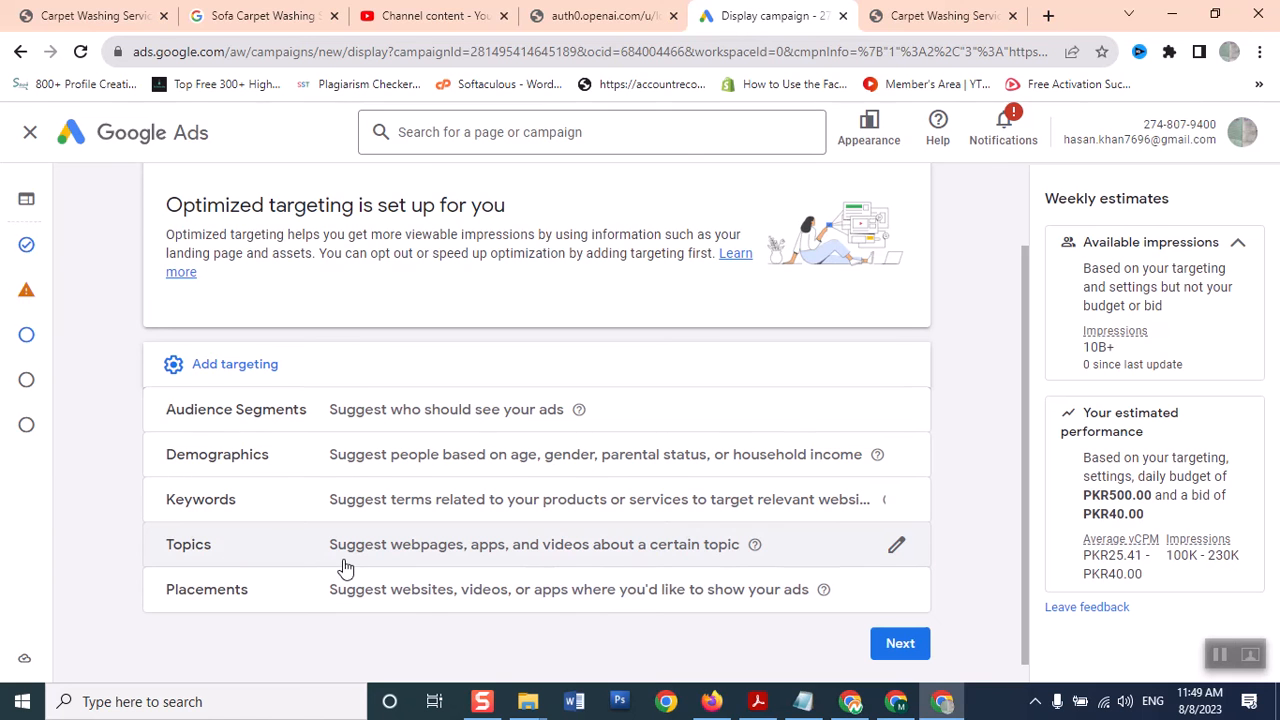
click(894, 549)
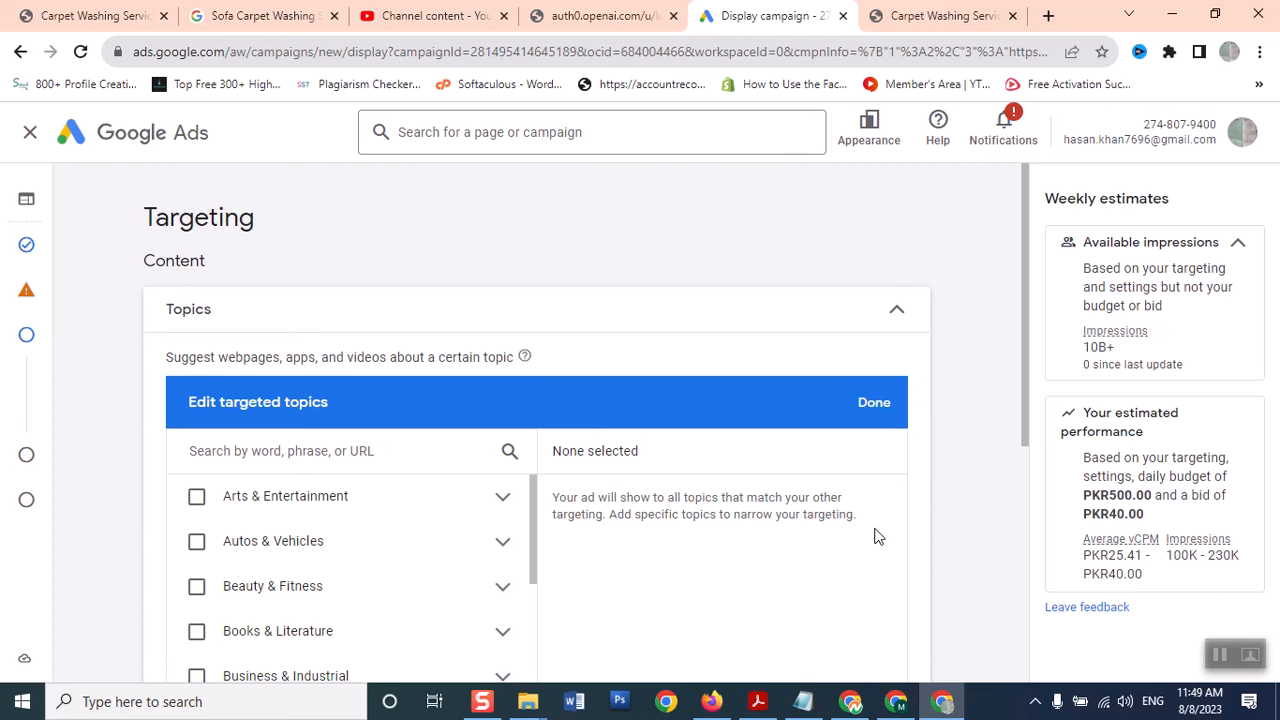
Tick the Arts & Entertainment, Beauty & Fitness, Business & Industrial and Computers & Electronics topics
drag(1027, 333, 1030, 374)
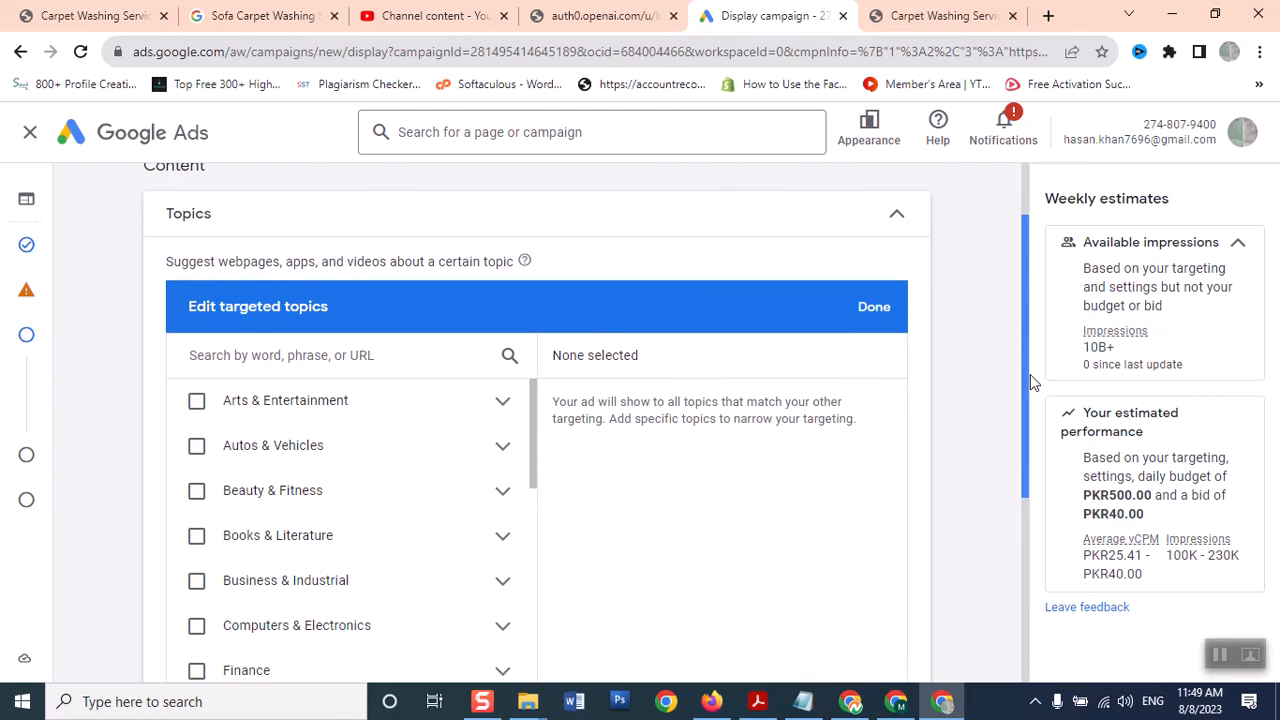
click(199, 492)
click(197, 401)
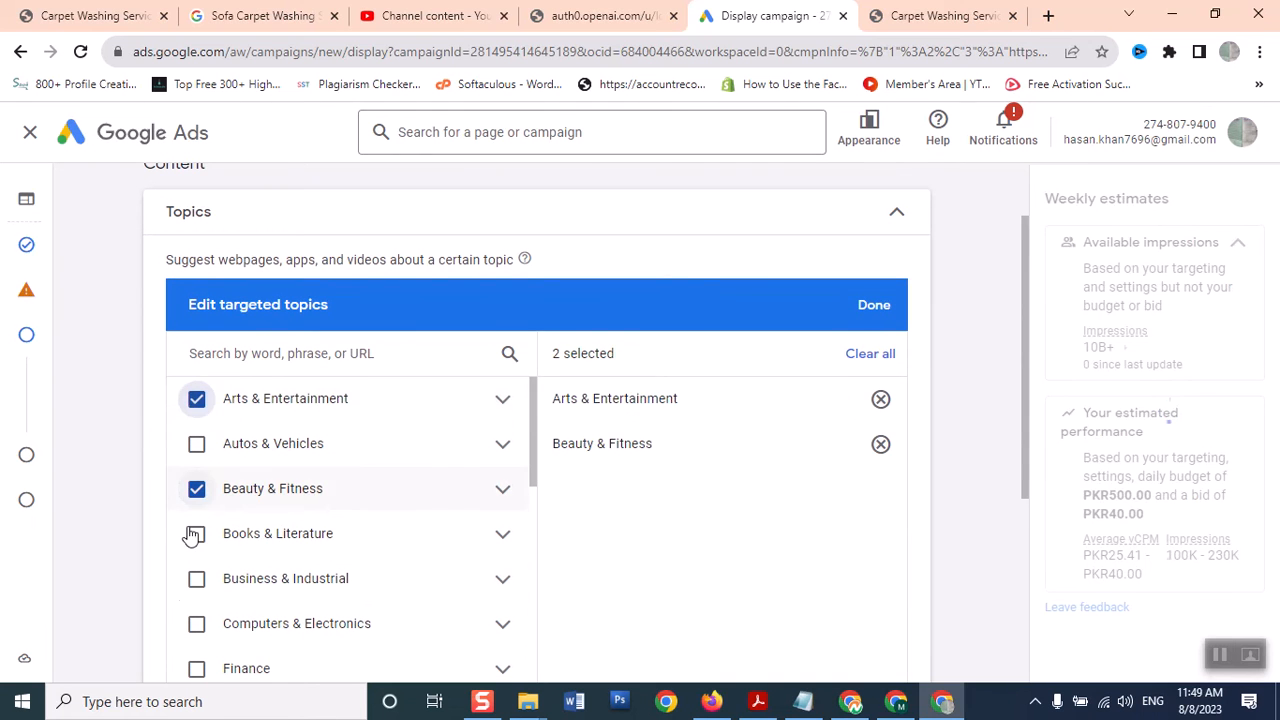
click(196, 580)
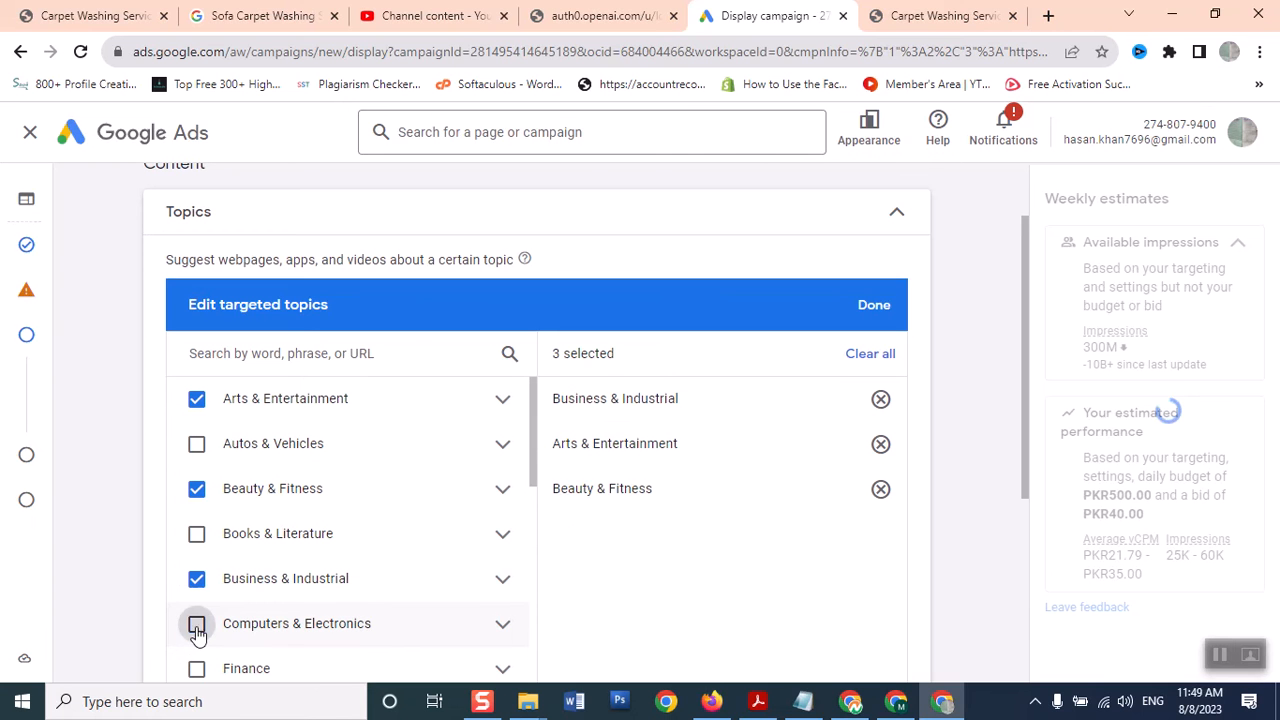
click(196, 623)
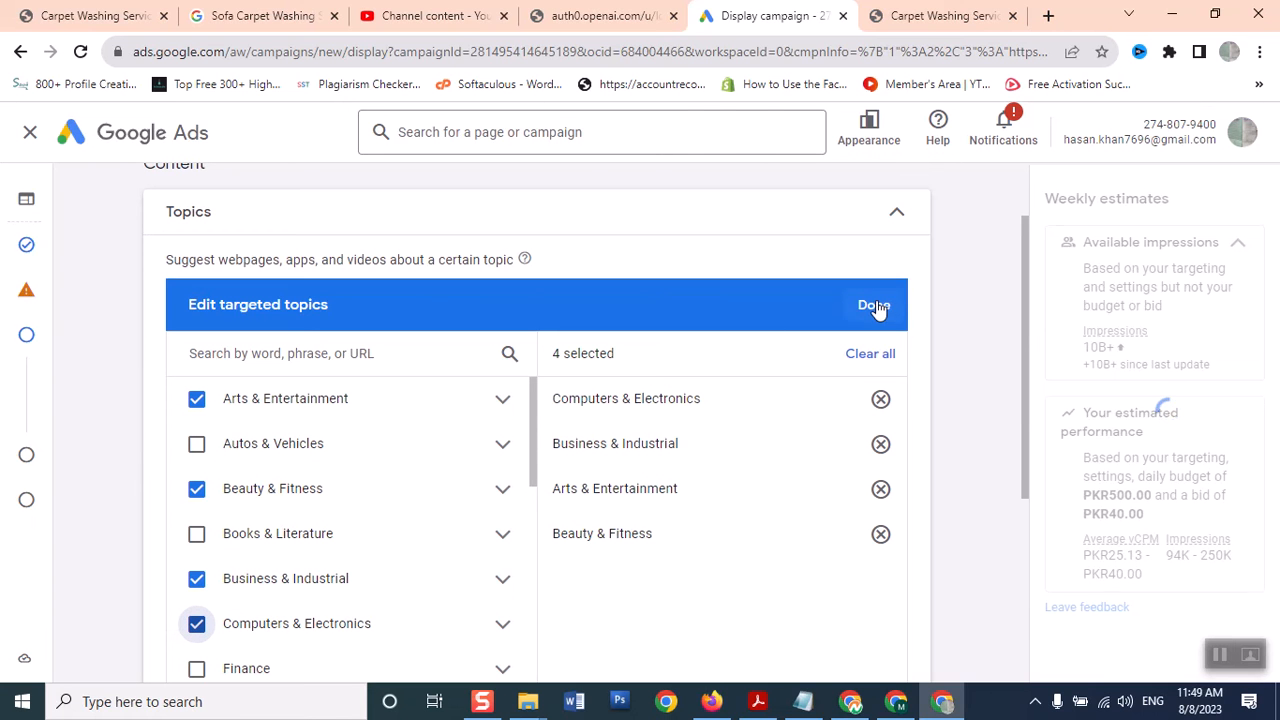
Bring up the additional targeting options list again
drag(1028, 319, 1010, 530)
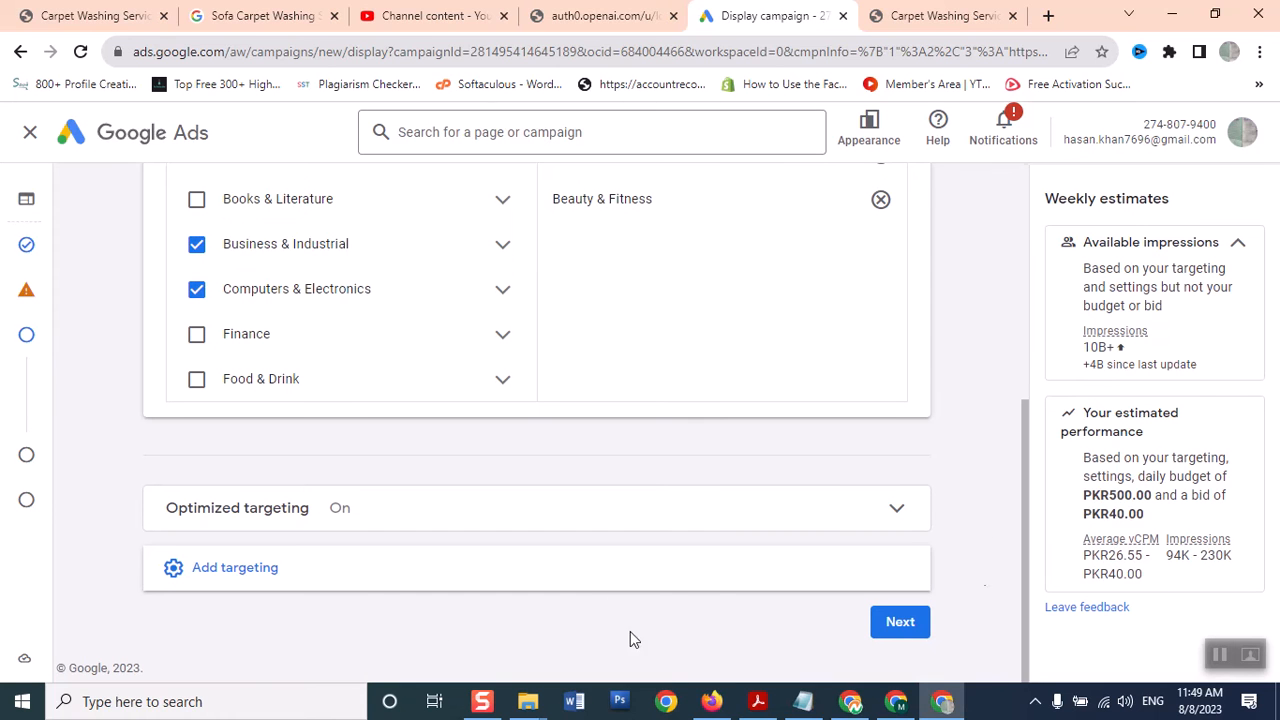
click(285, 578)
drag(1030, 480, 1025, 657)
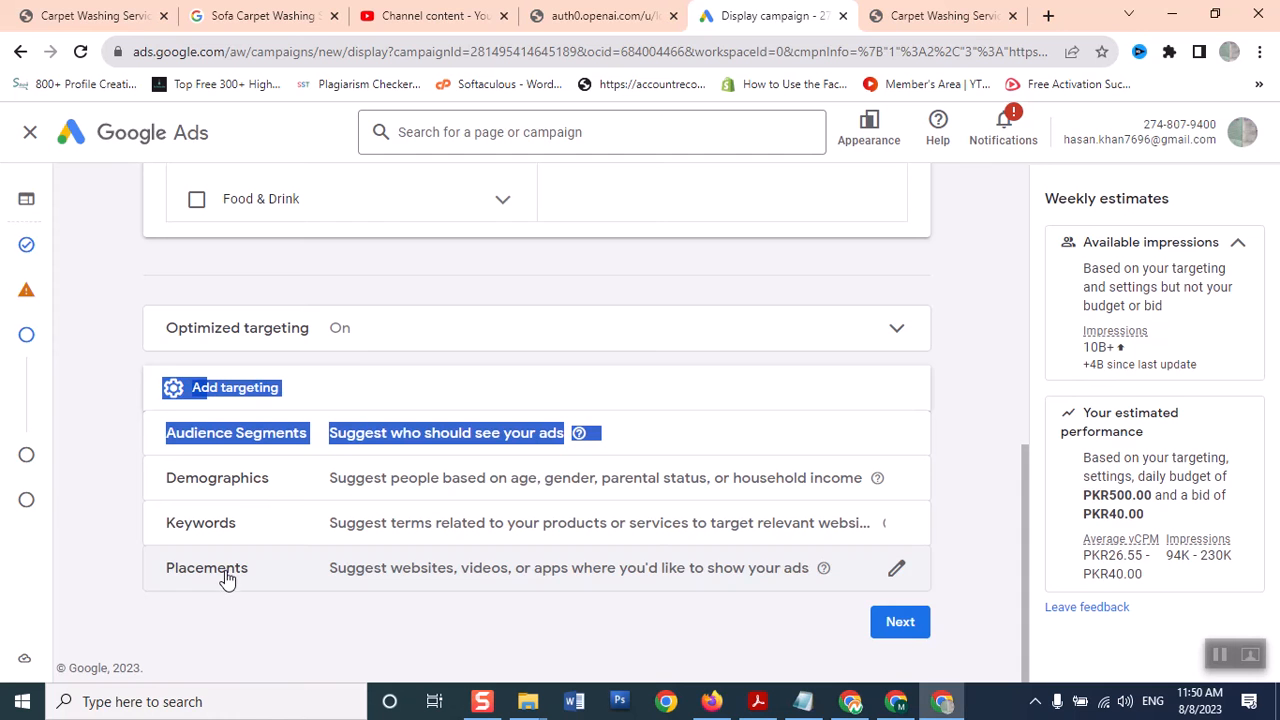
Search website placements for 'olx' in the Placements editor
click(896, 568)
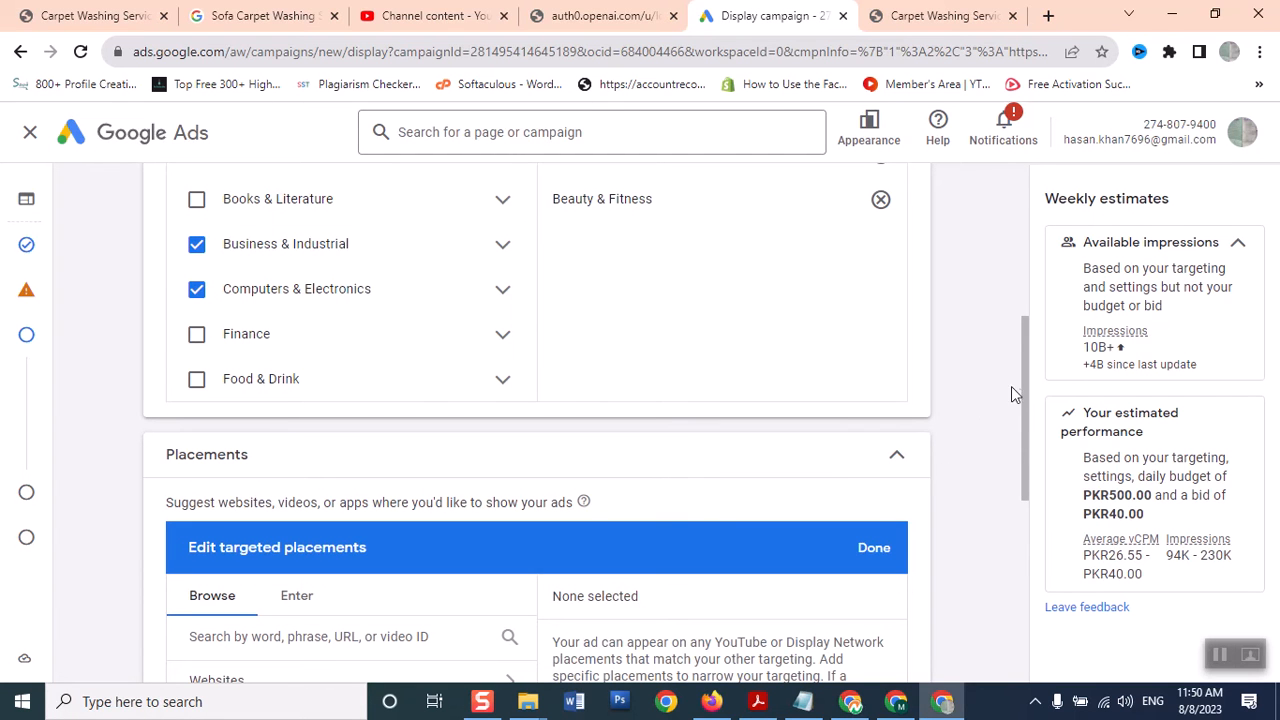
drag(1030, 390, 1025, 511)
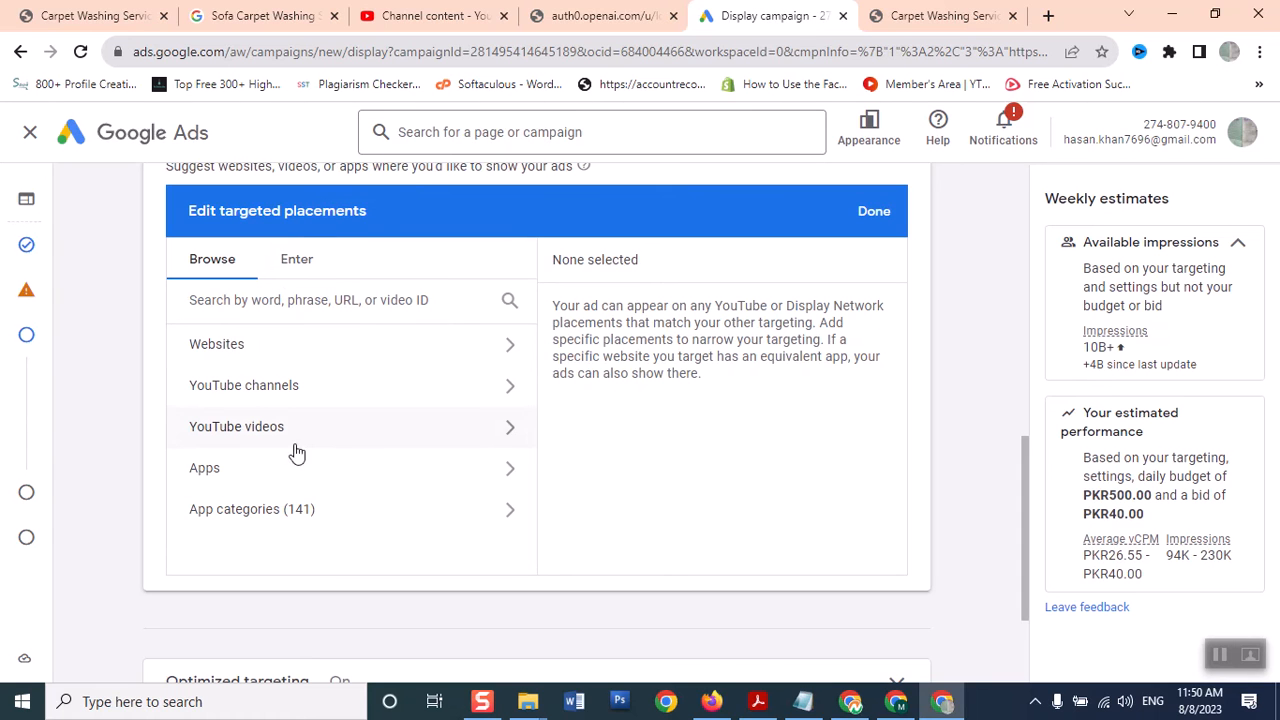
click(286, 344)
click(297, 299)
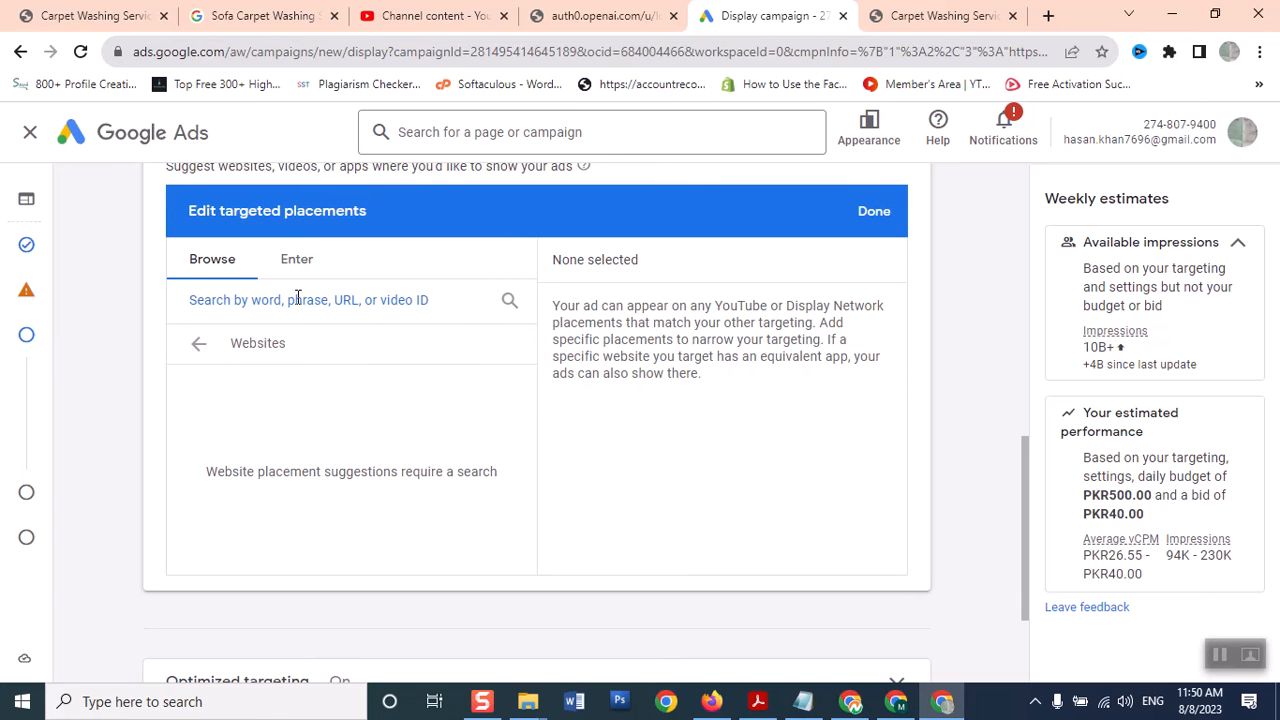
text(olx)
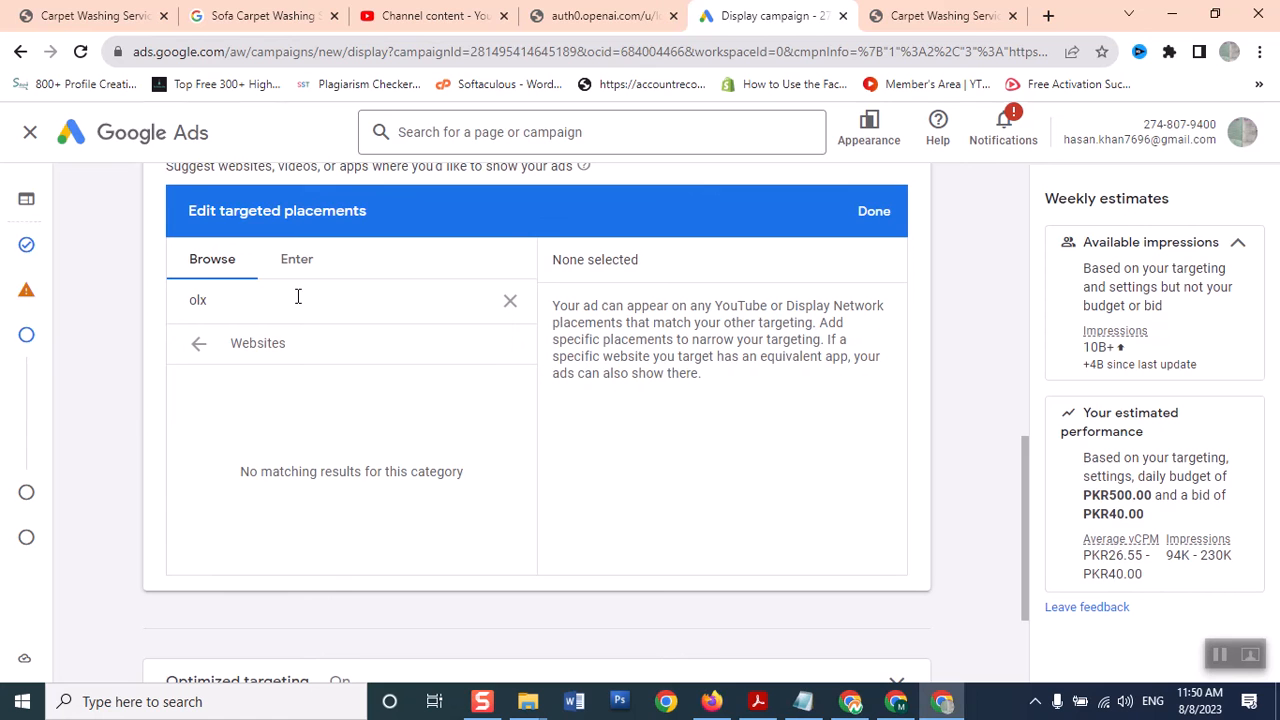
key(Return)
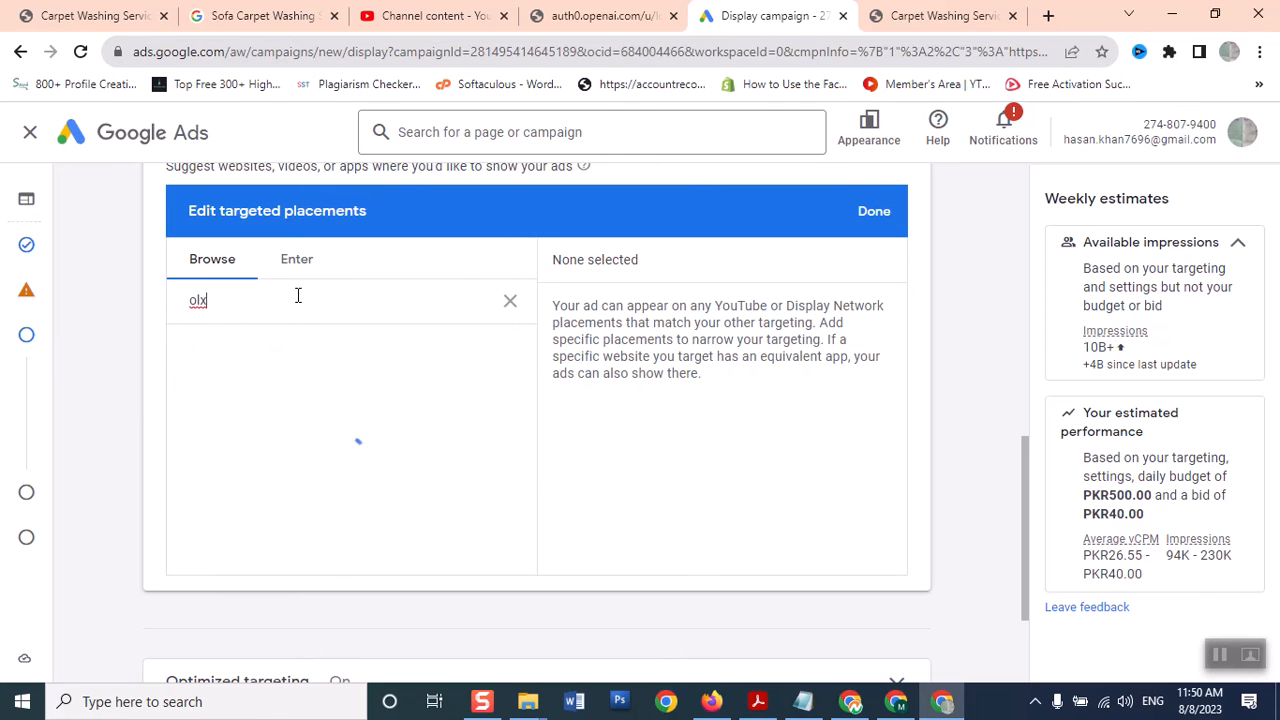
click(1047, 16)
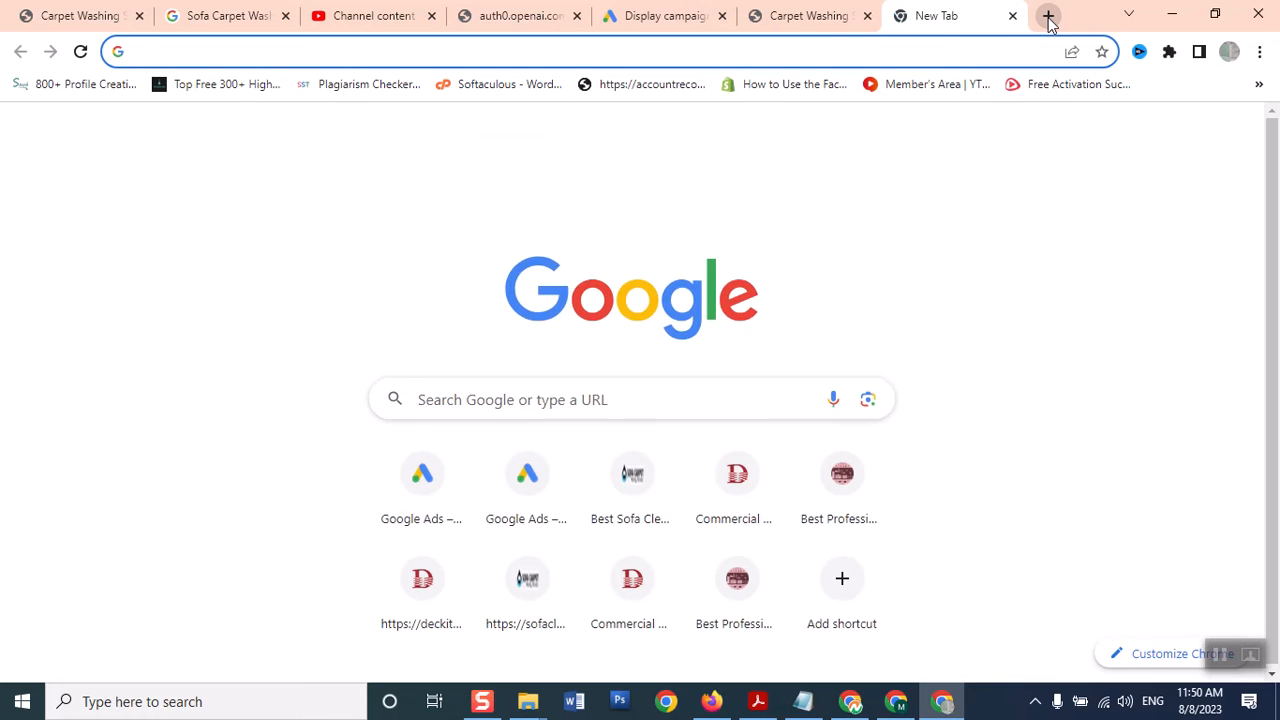
Load olx.com.pk and enter 'carpet washing services' in its search box
text(olx)
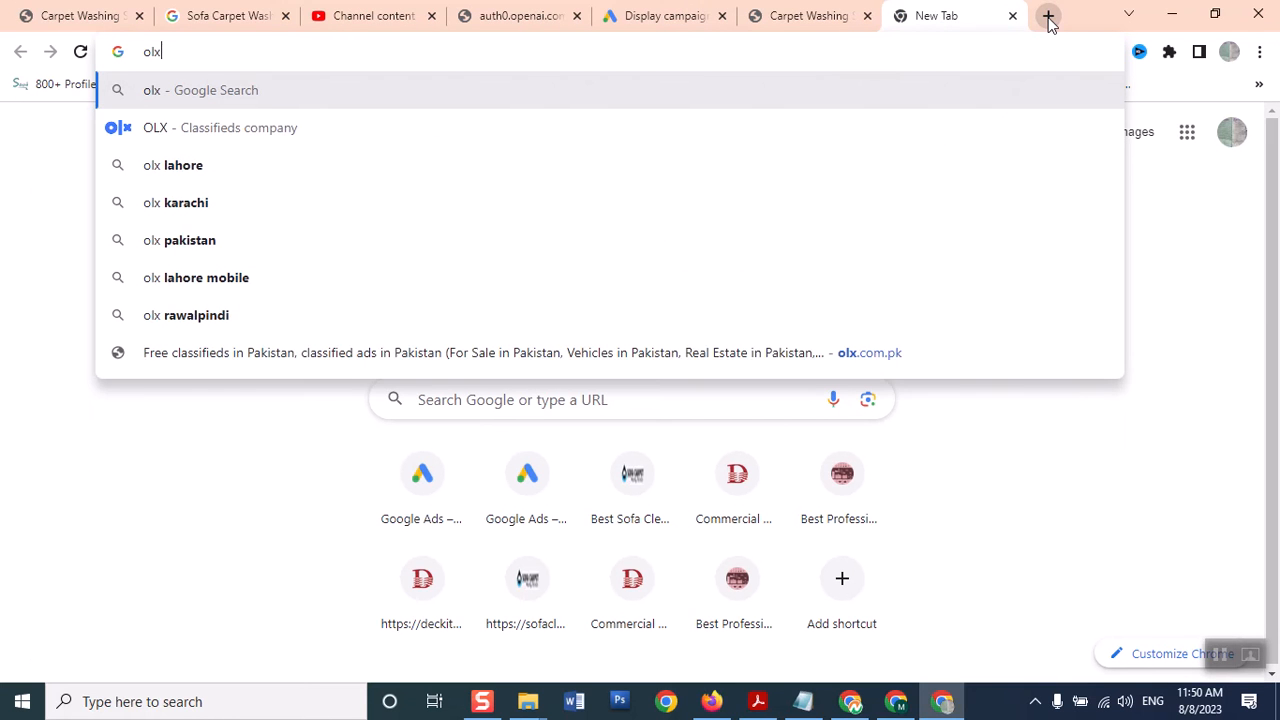
text(.com.)
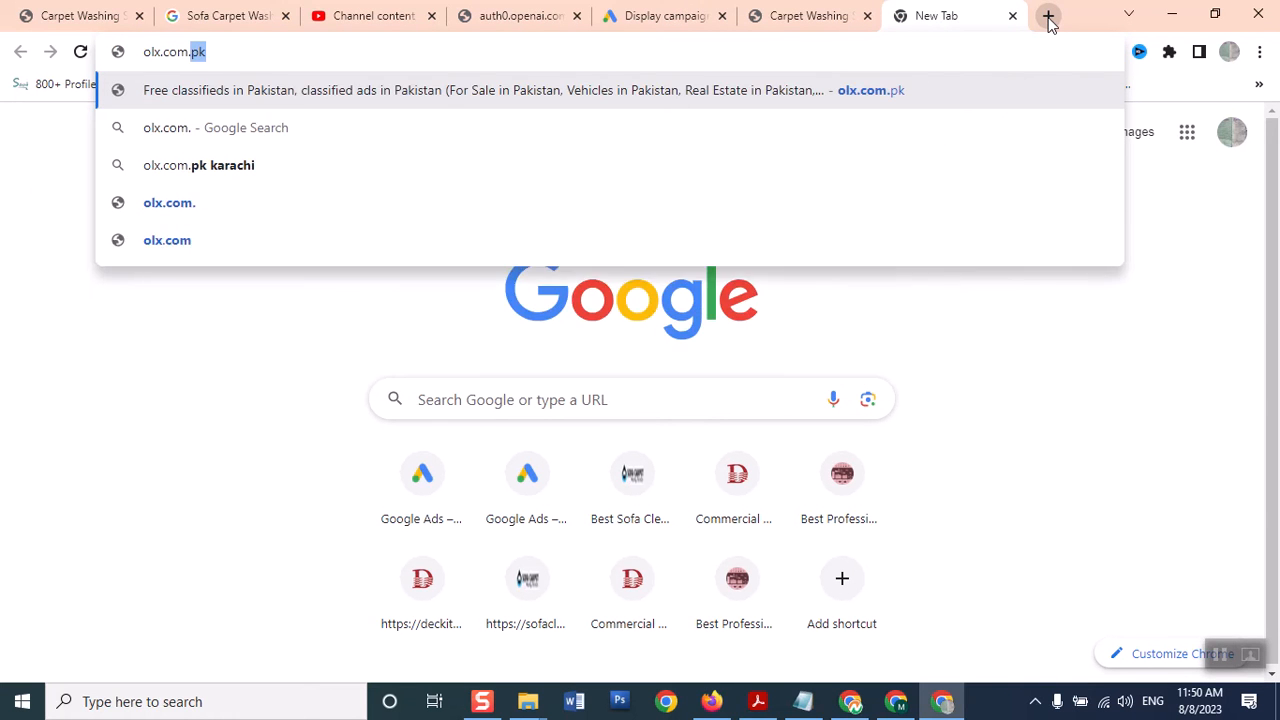
key(Return)
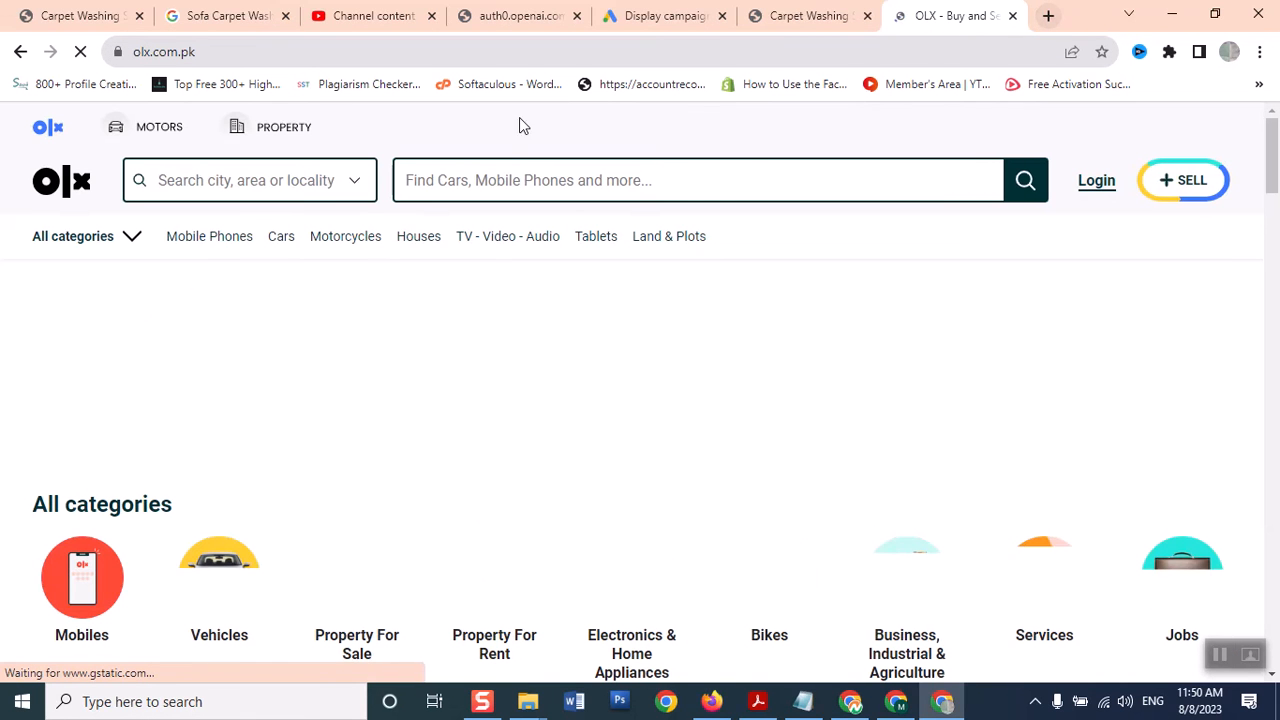
click(488, 187)
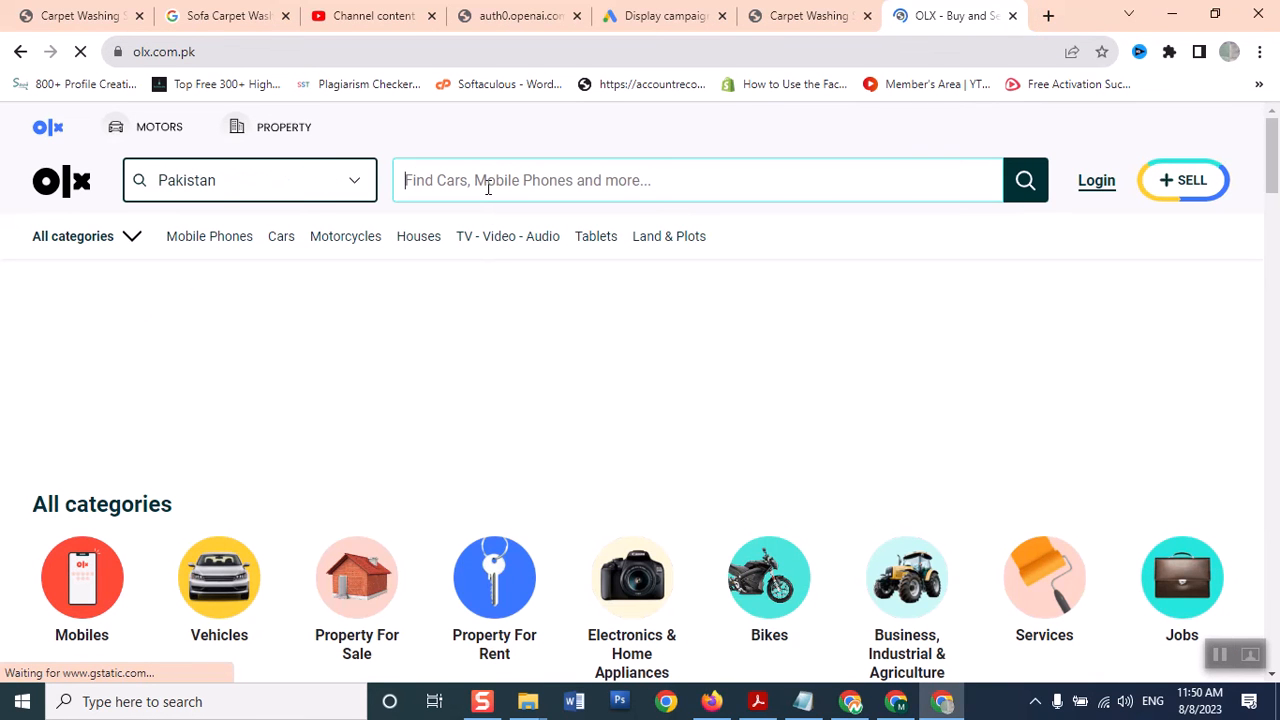
text(carpet was)
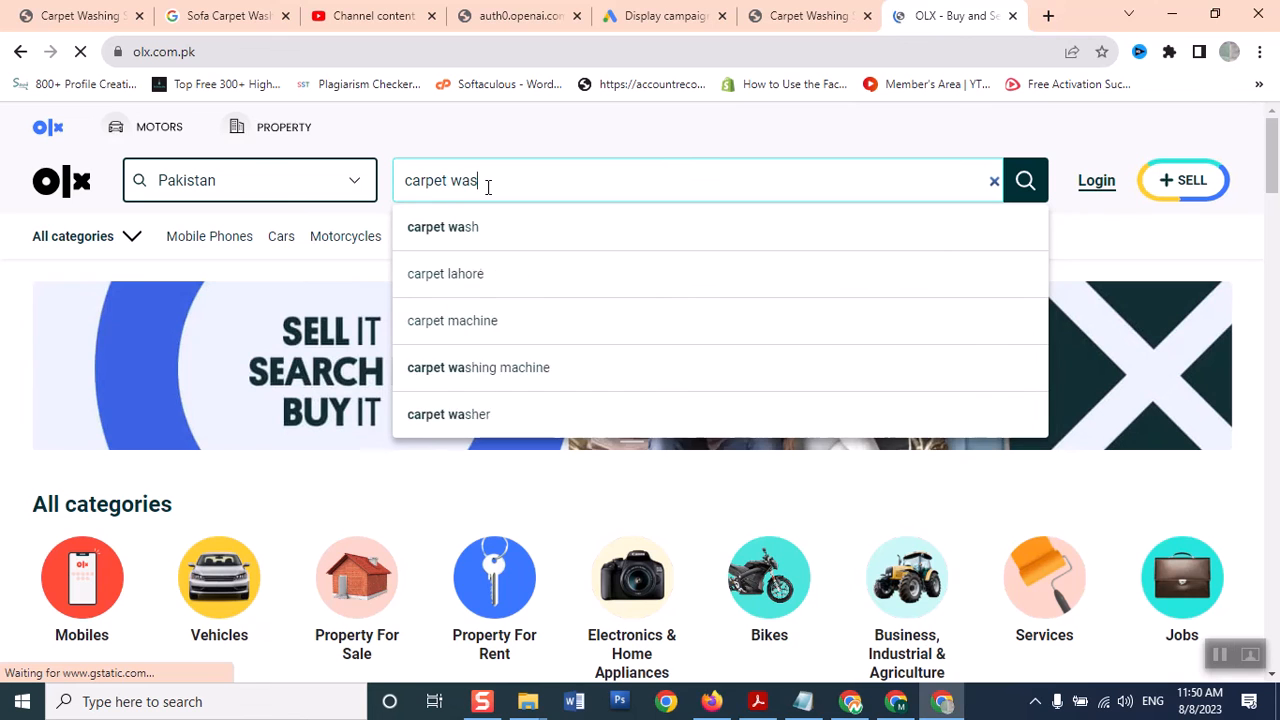
text(hing services)
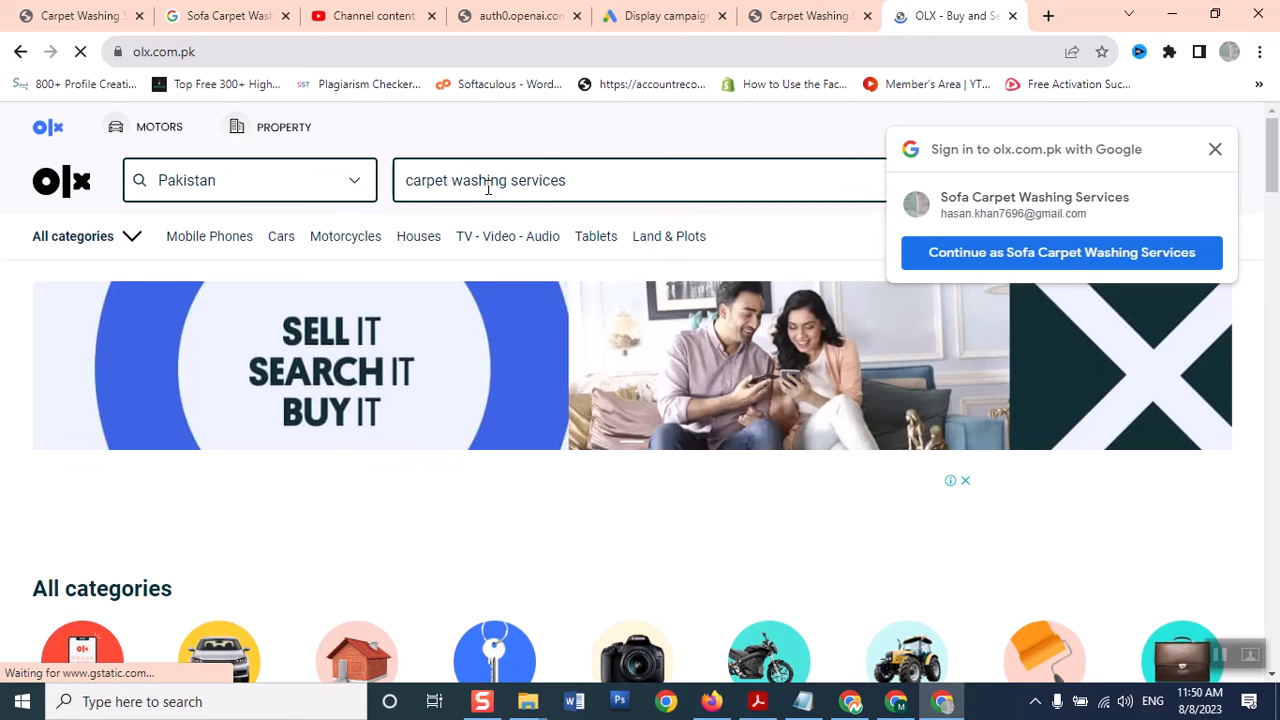
Sign in to OLX with the suggested Google account and allow its discount notifications
click(1039, 251)
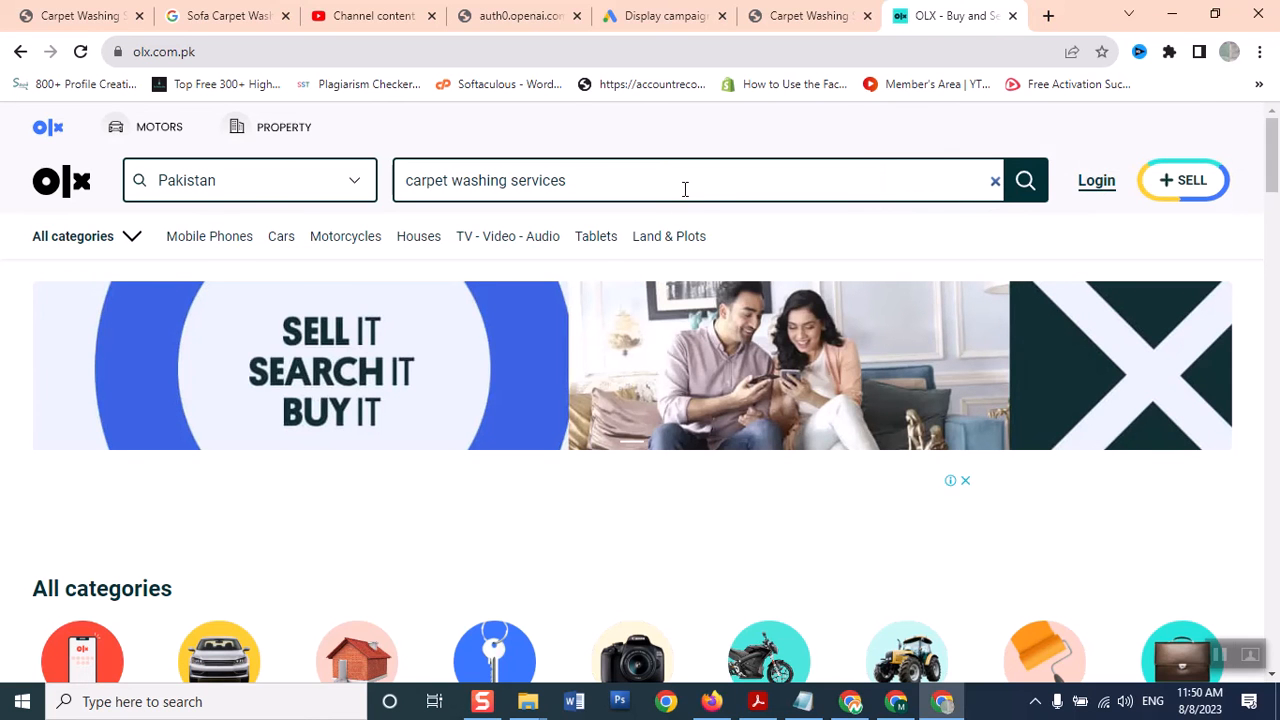
click(685, 189)
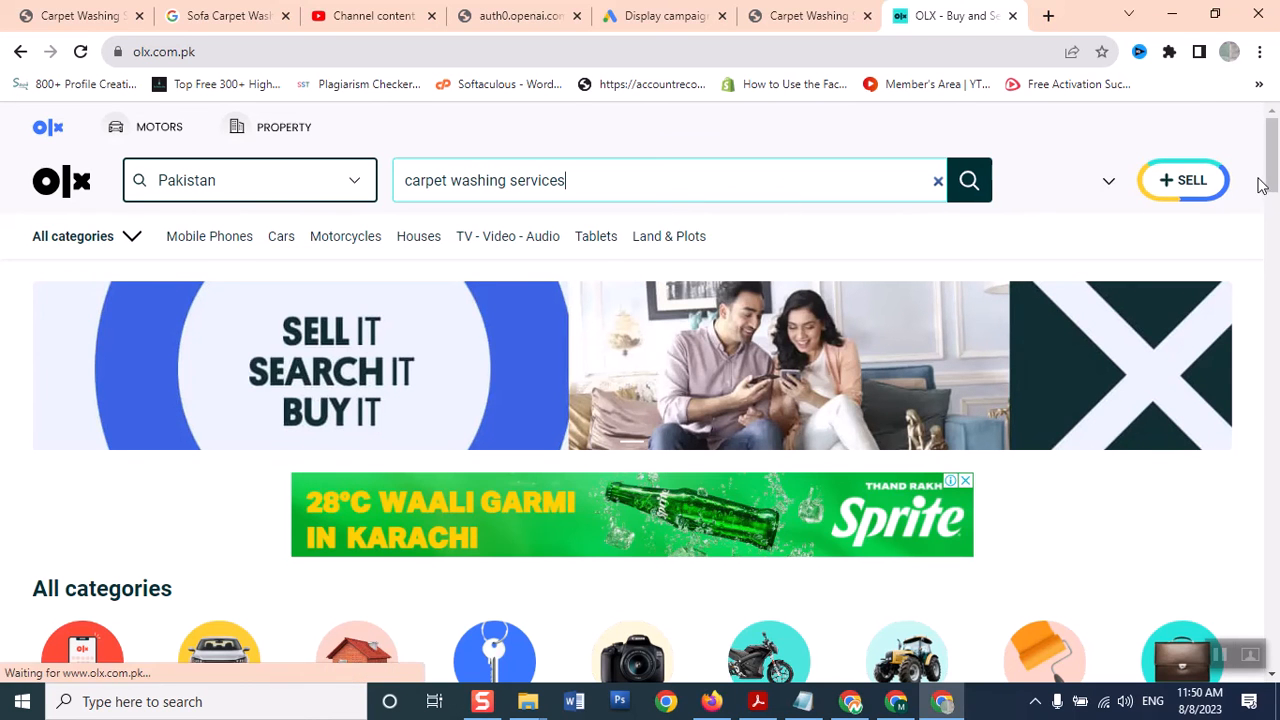
scroll(1268, 200, down, 3)
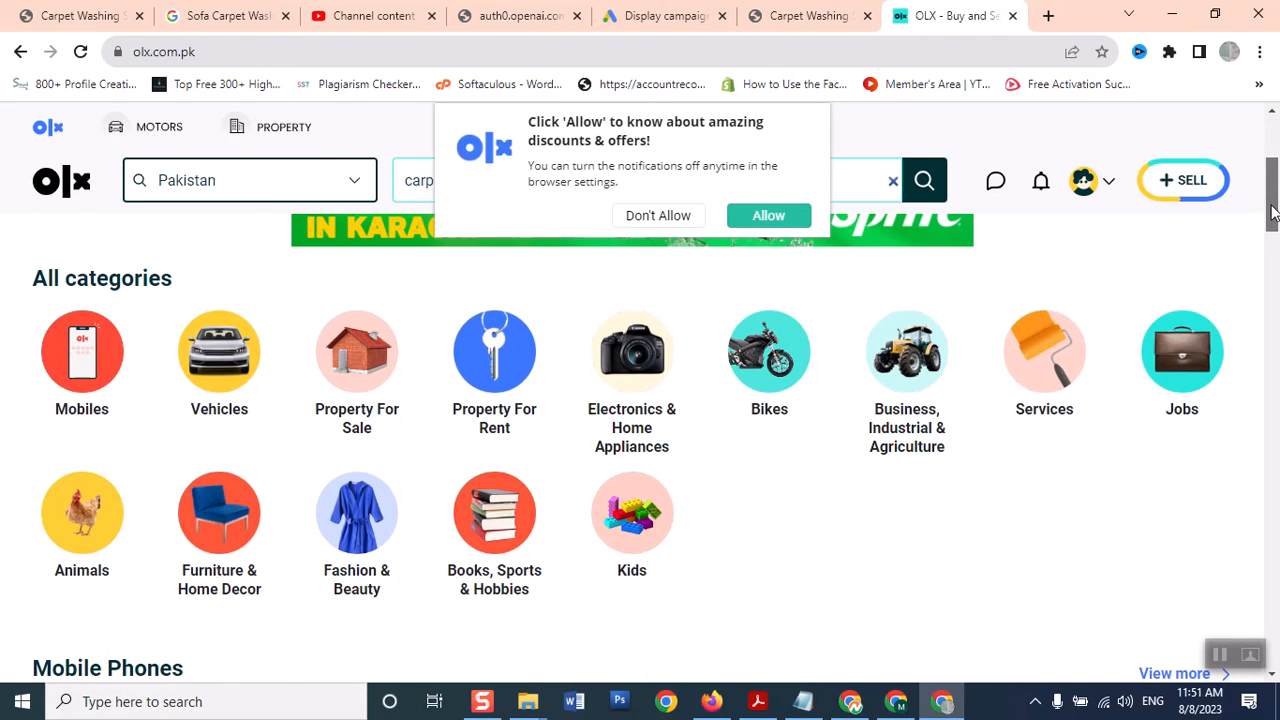
scroll(1272, 213, up, 3)
click(738, 225)
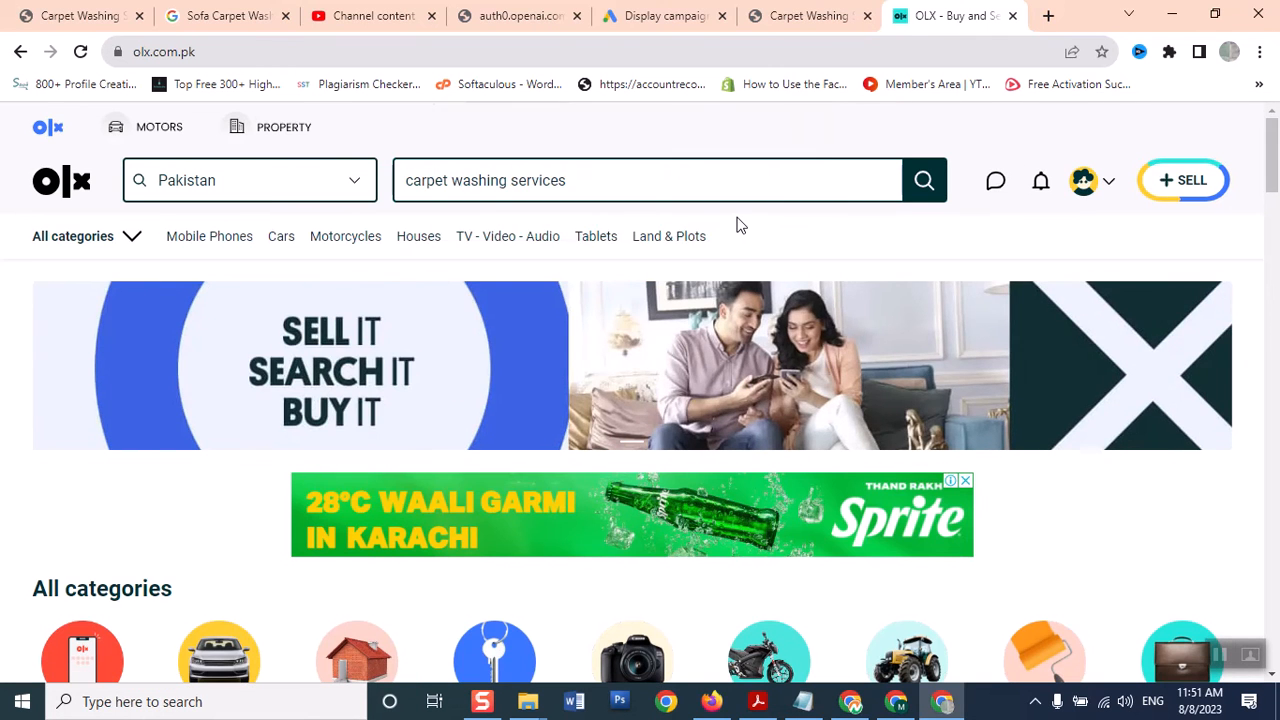
Run the carpet washing services search, dismissing the notification prompt and XM banner
click(924, 180)
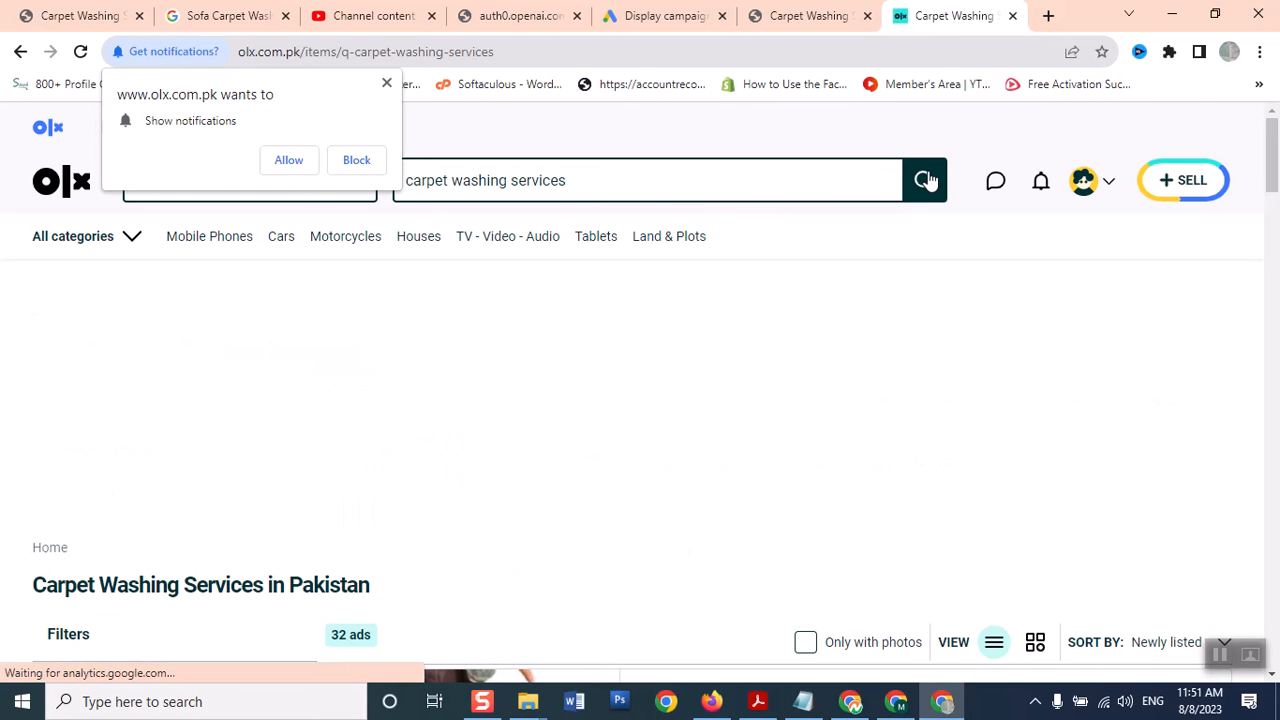
click(389, 83)
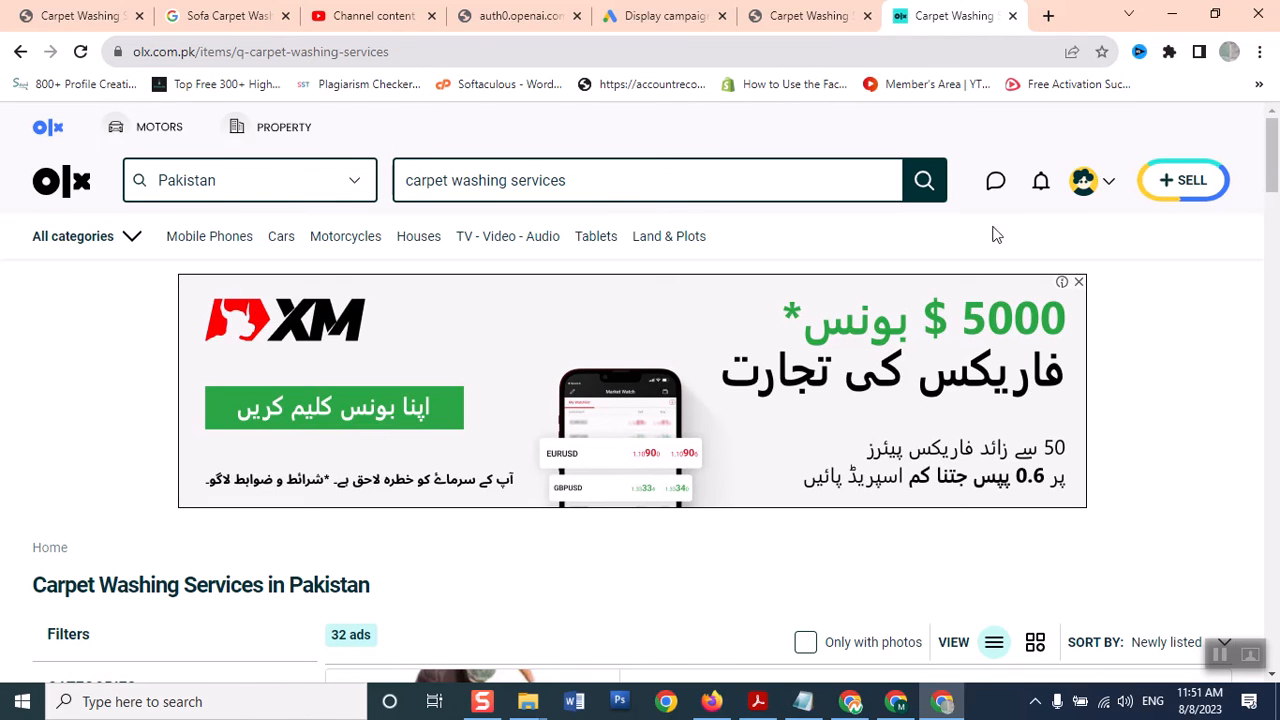
click(1079, 287)
Scroll through the 32 listings and open the Pakeeza sofa cleaning service ad
scroll(1079, 287, down, 3)
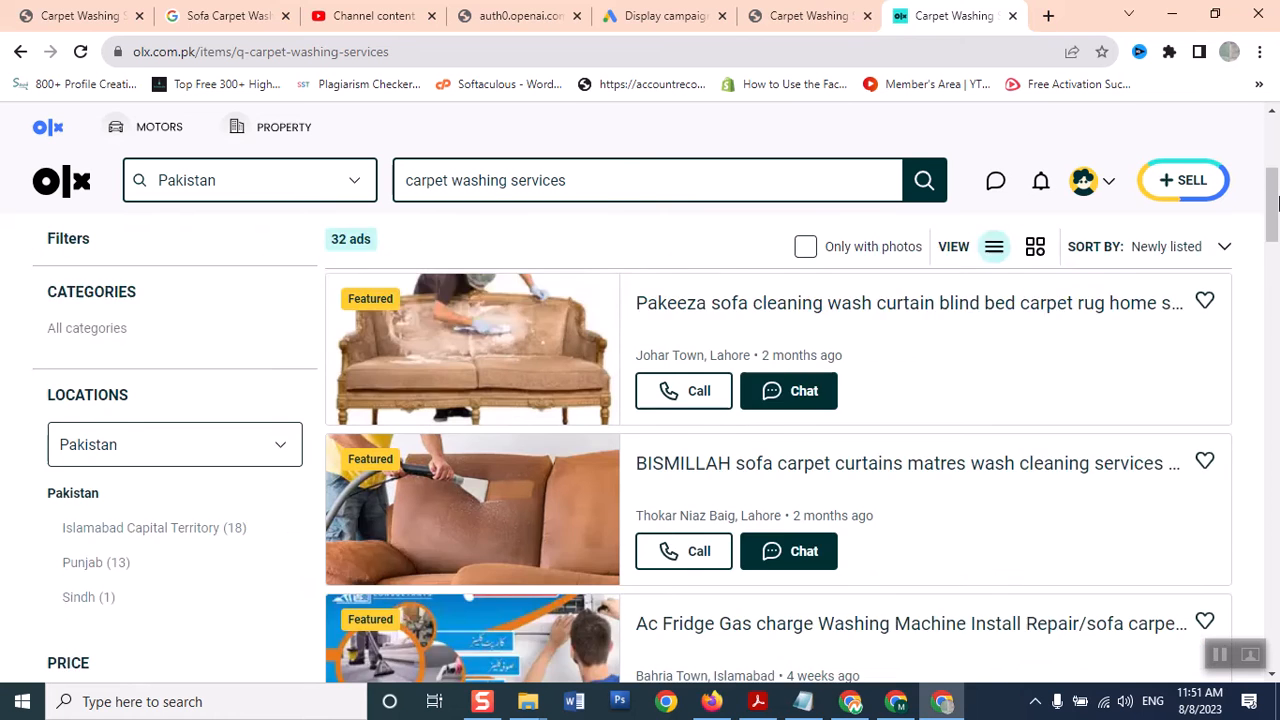
drag(1276, 204, 1276, 176)
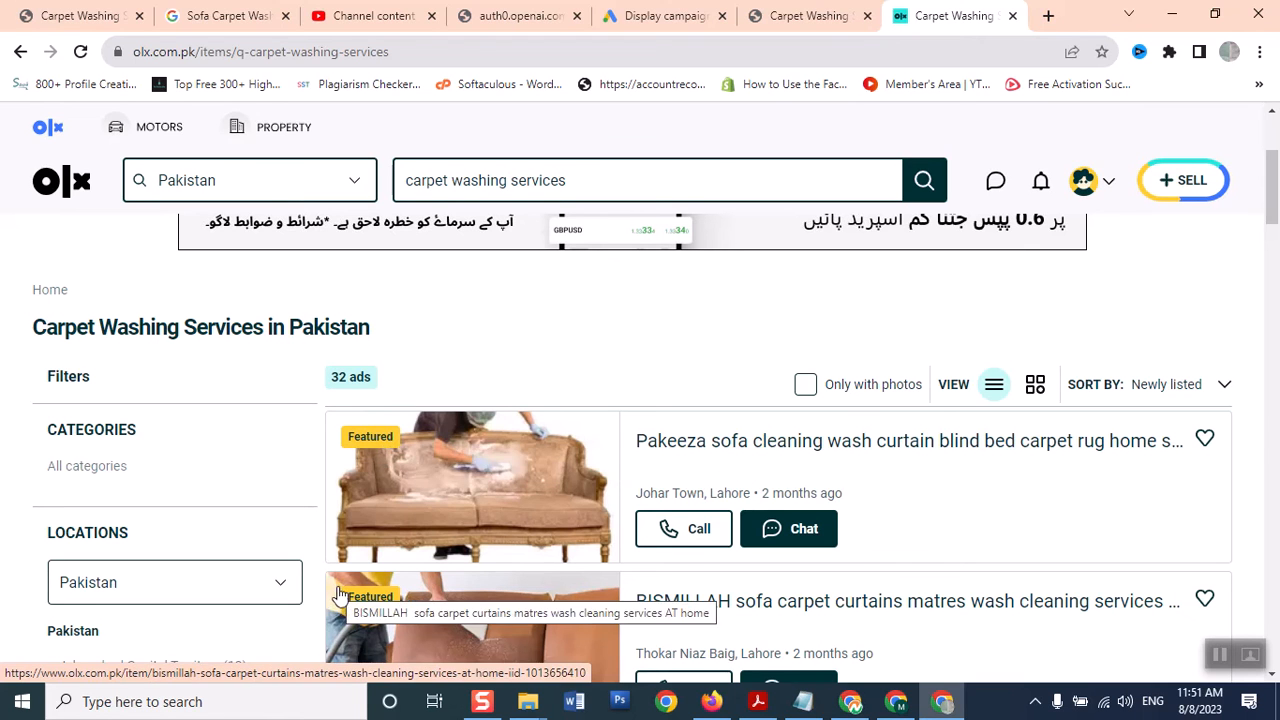
scroll(1277, 262, down, 6)
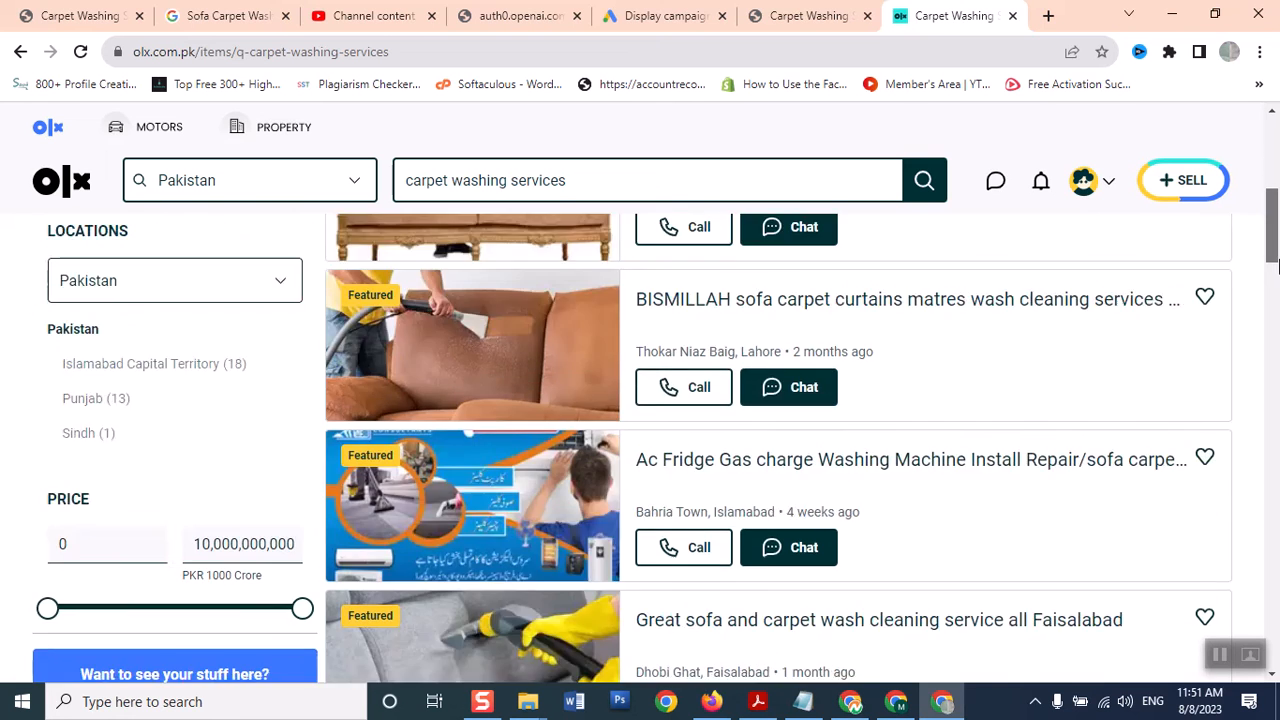
scroll(1277, 304, down, 5)
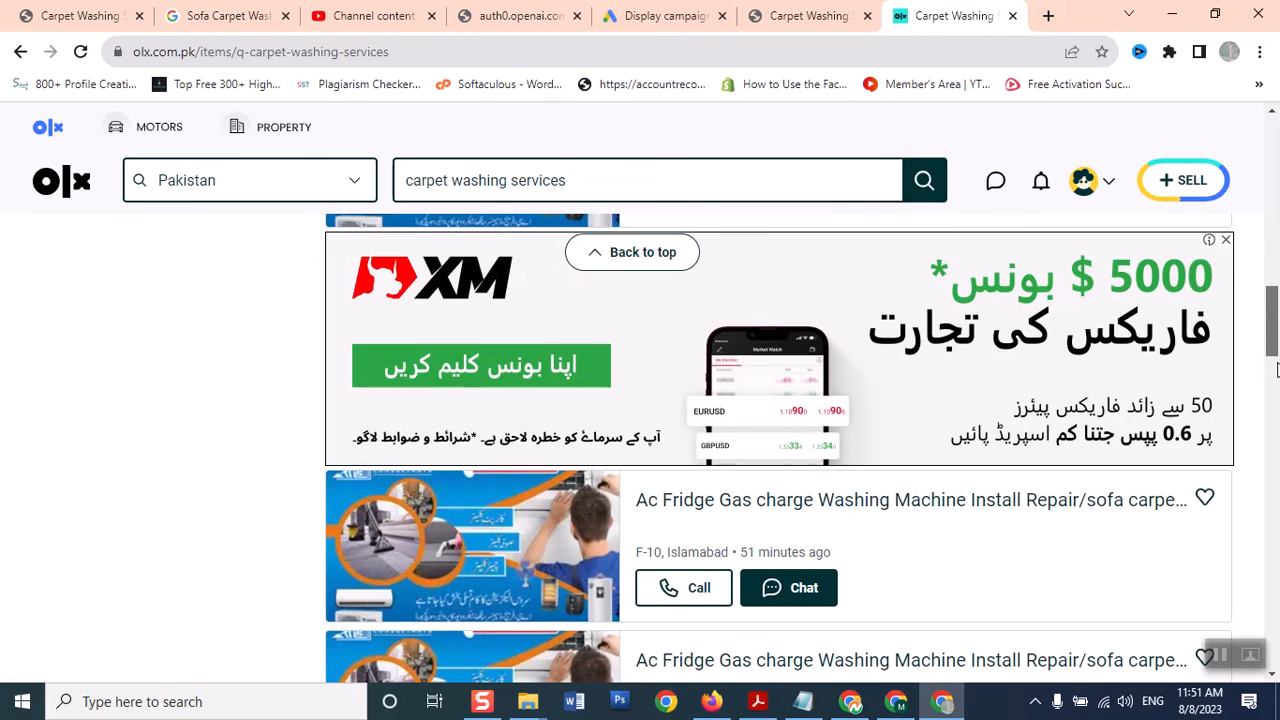
scroll(1277, 385, down, 3)
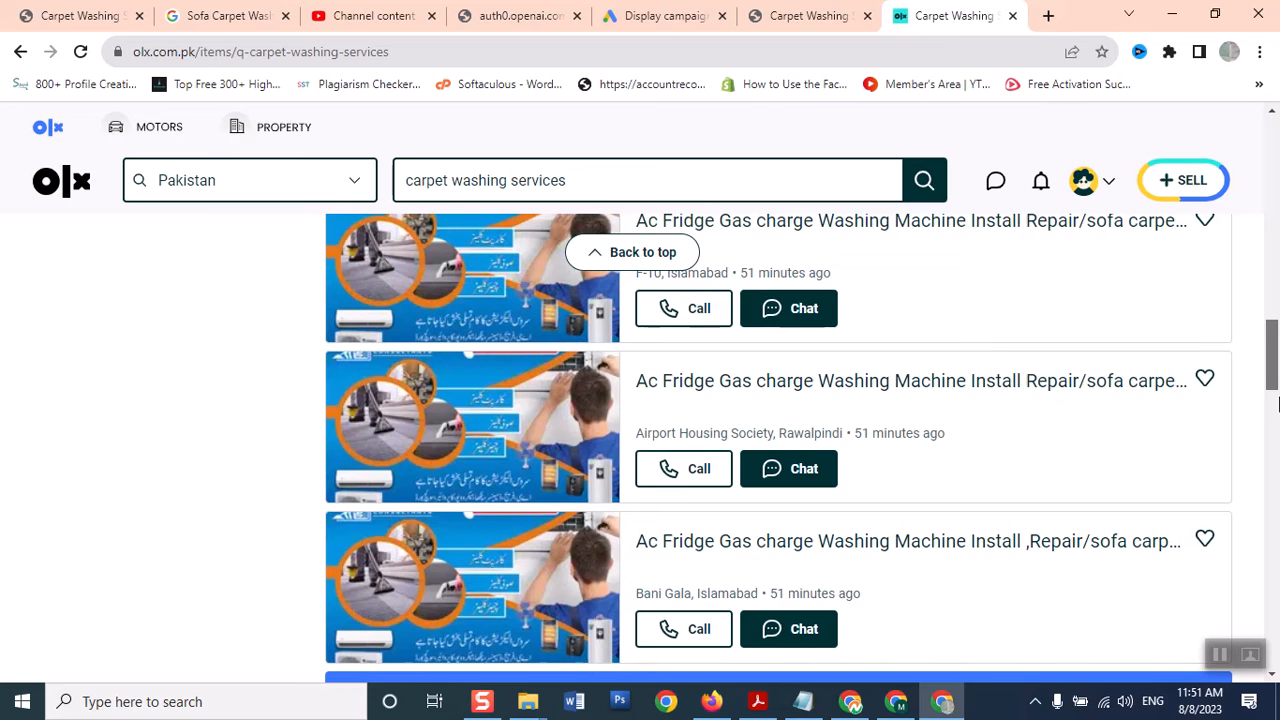
scroll(1277, 402, up, 2)
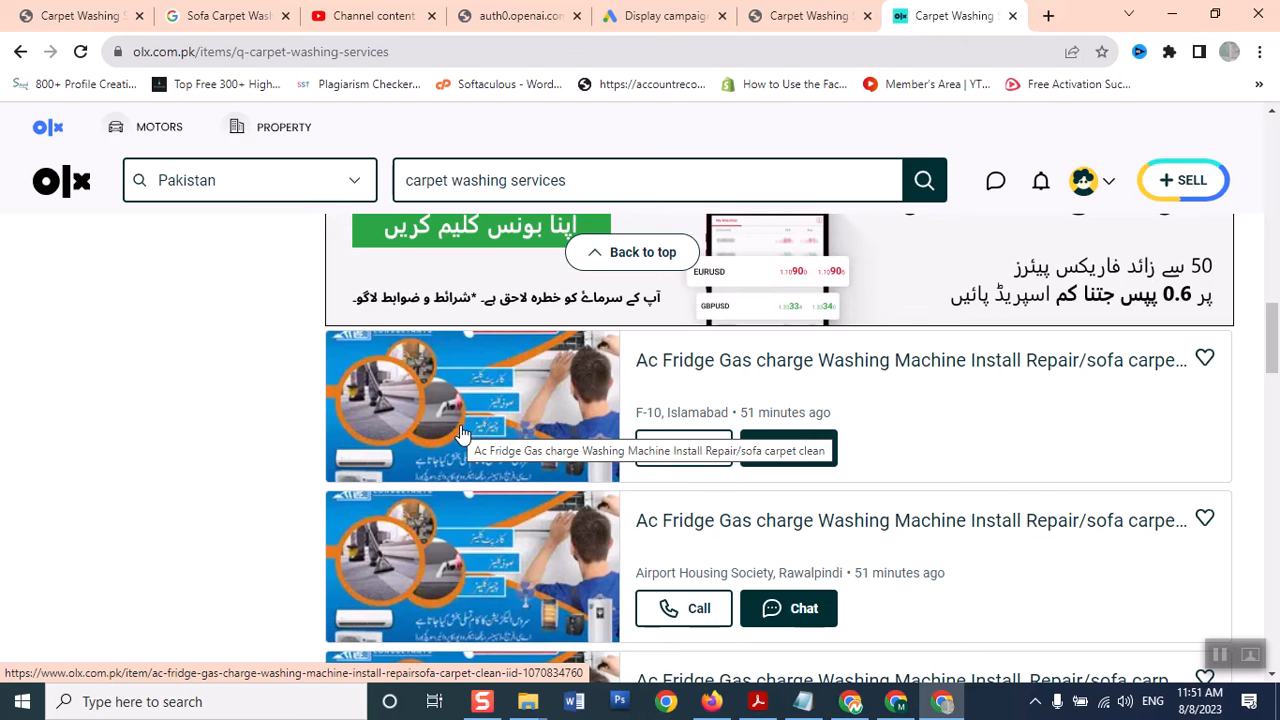
drag(1271, 365, 1270, 215)
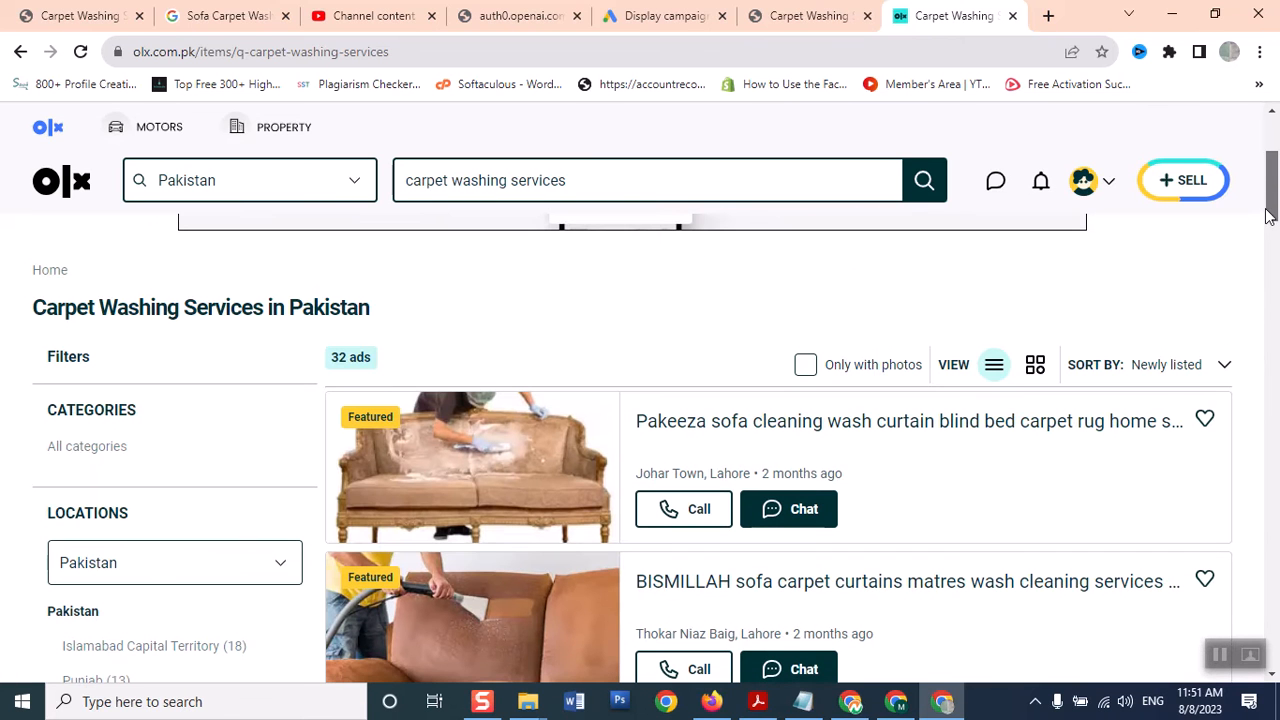
click(768, 430)
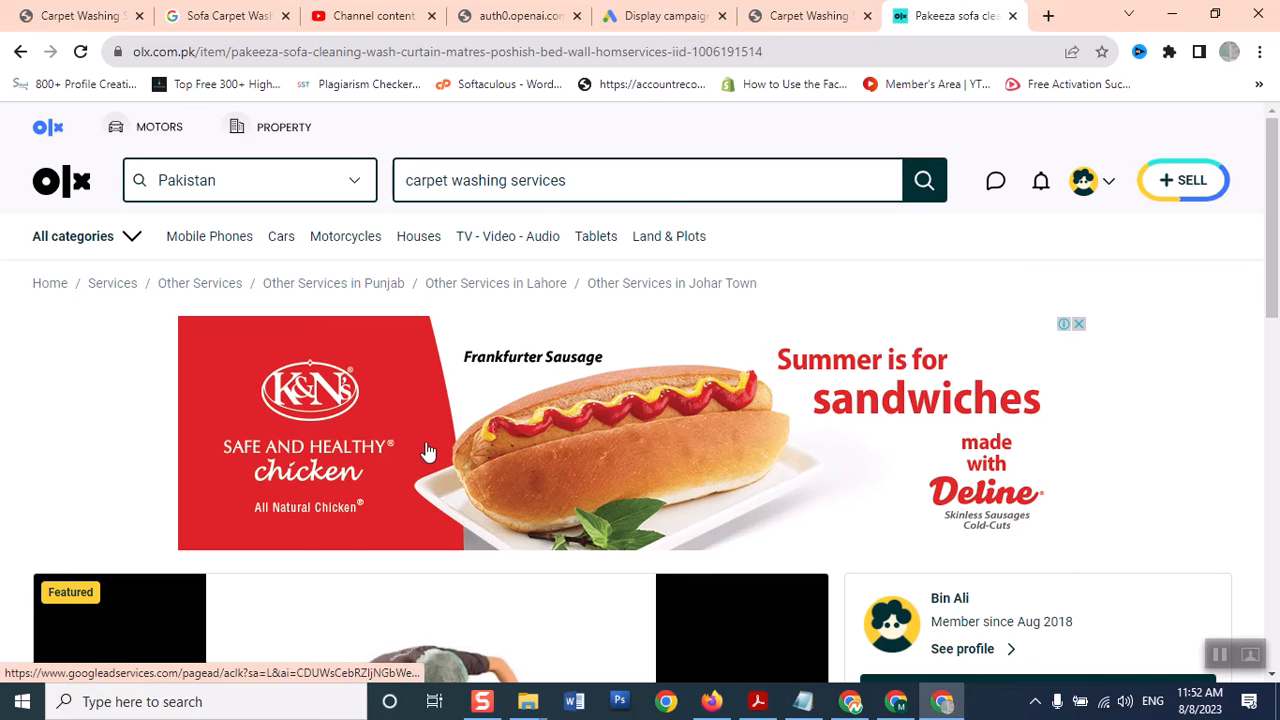
Review the Pakeeza sofa cleaning listing from Johar Town, Lahore, then return to Google Ads
scroll(697, 470, down, 2)
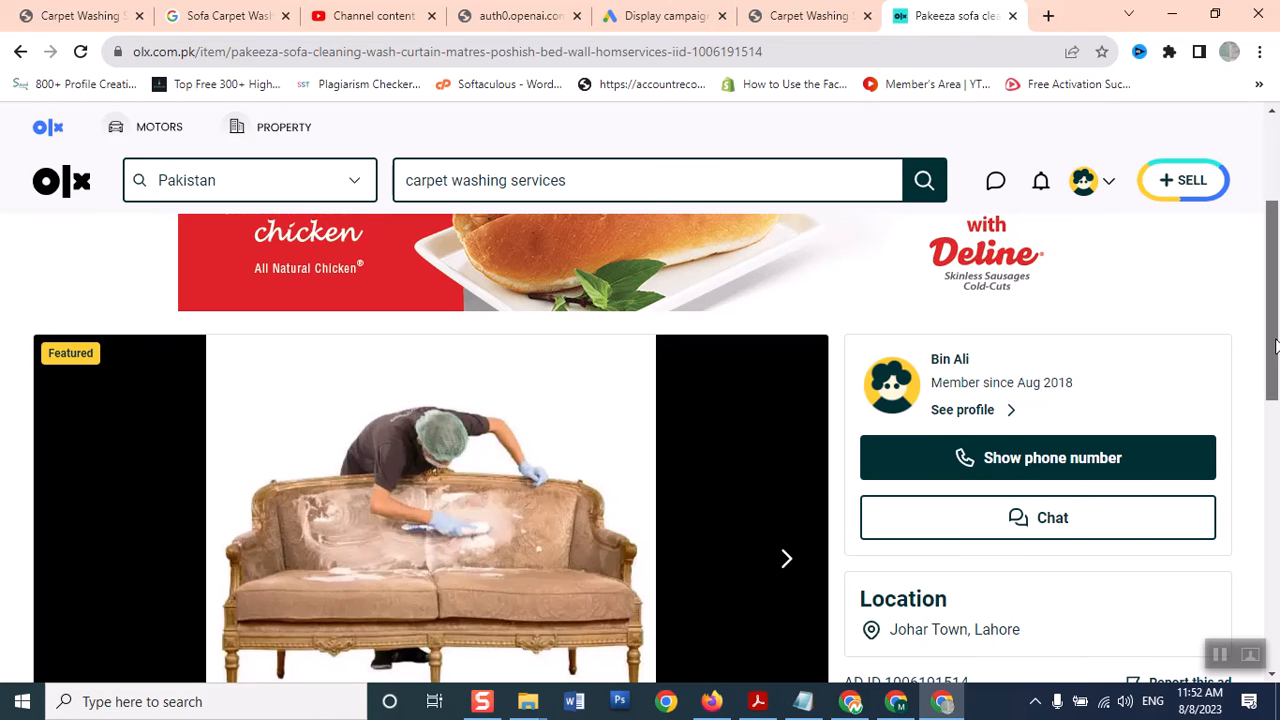
drag(1276, 345, 1277, 260)
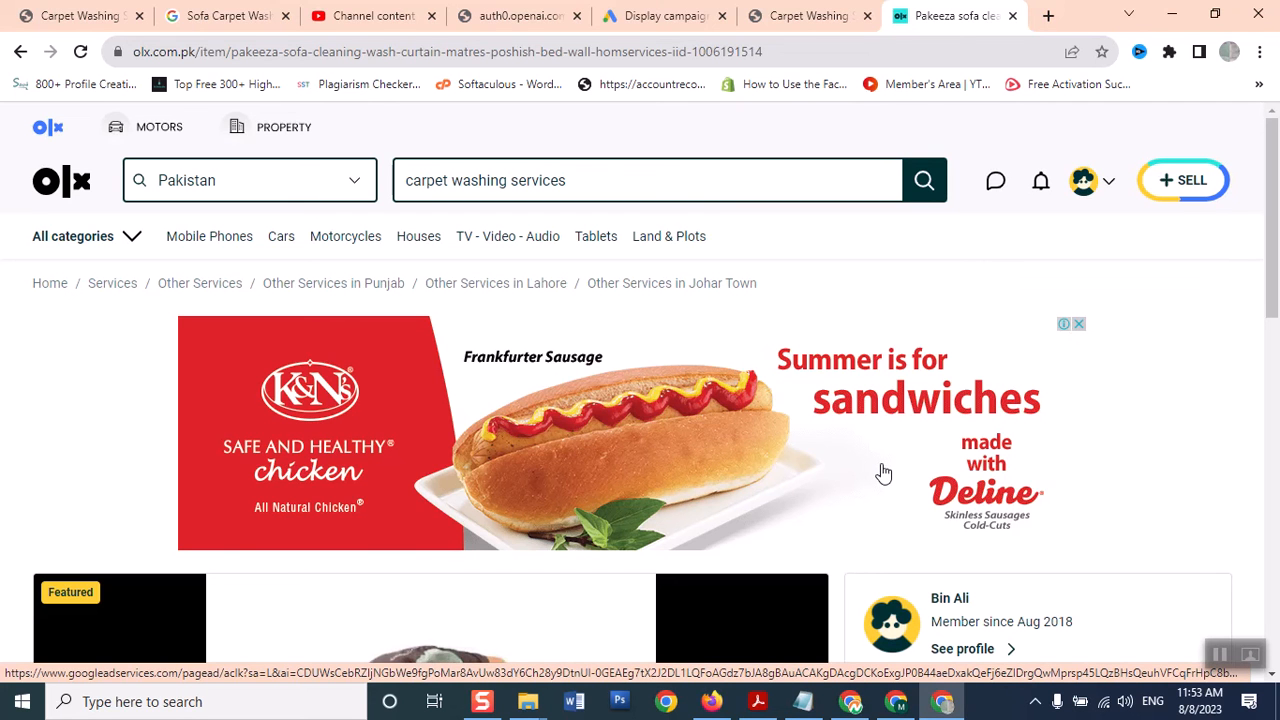
mouse_move(1274, 230)
mouse_down()
mouse_move(1276, 262)
mouse_move(1275, 228)
mouse_up()
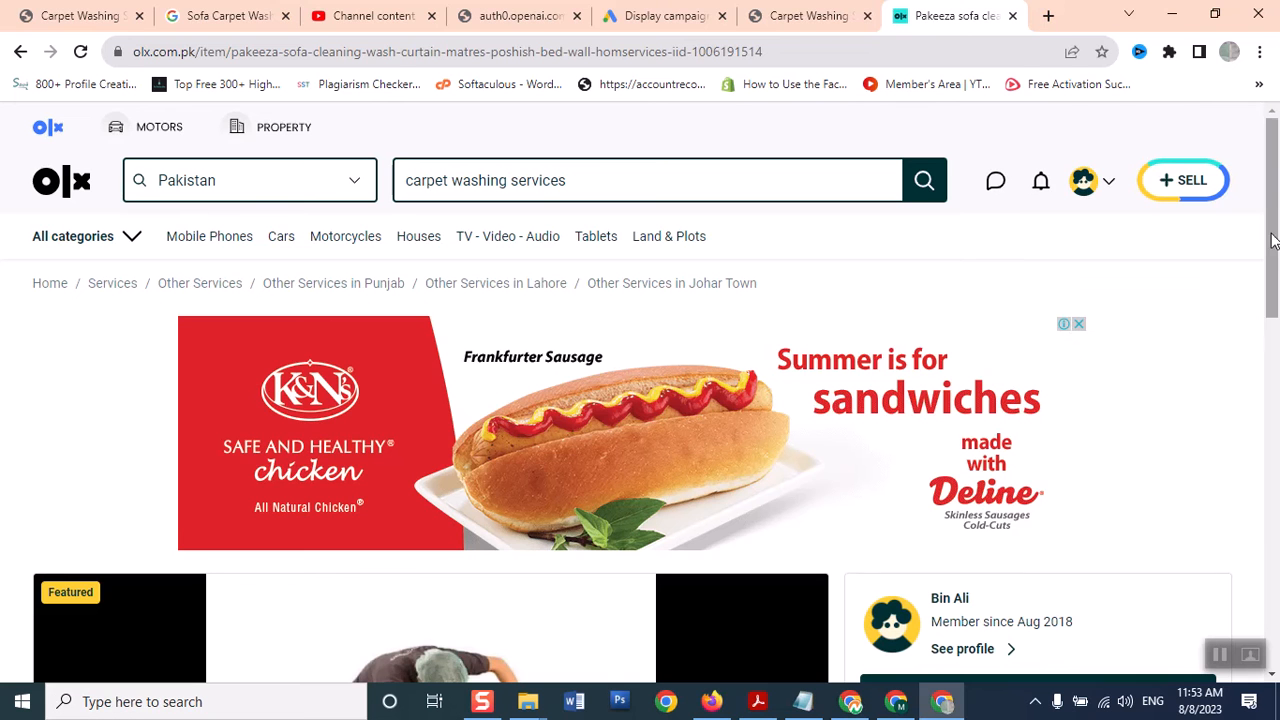
drag(1276, 183, 1277, 285)
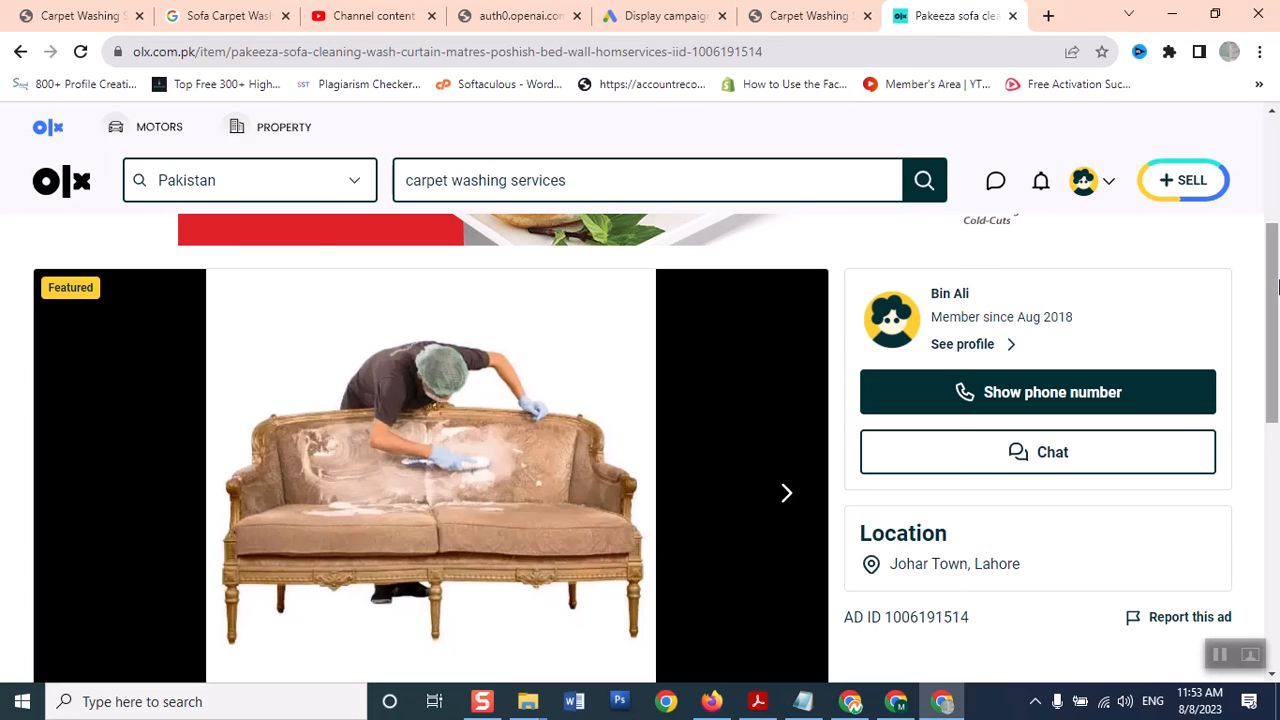
drag(1277, 288, 1277, 157)
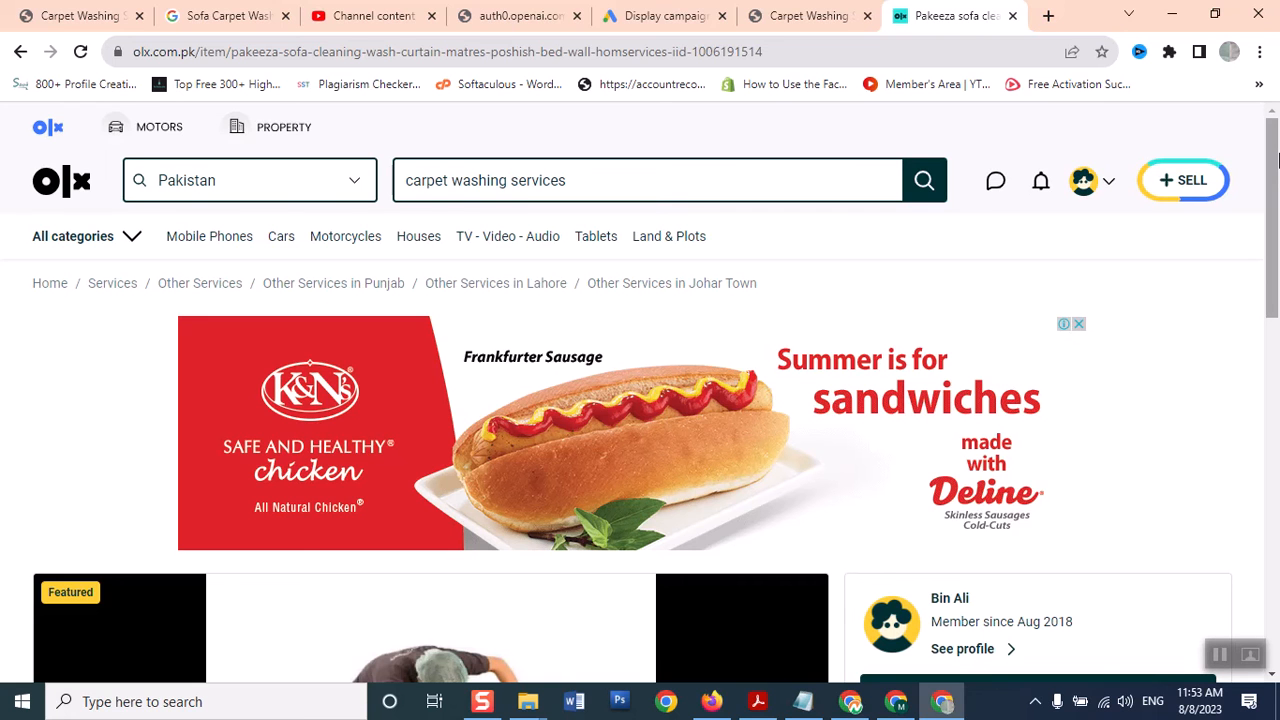
drag(1277, 160, 1236, 256)
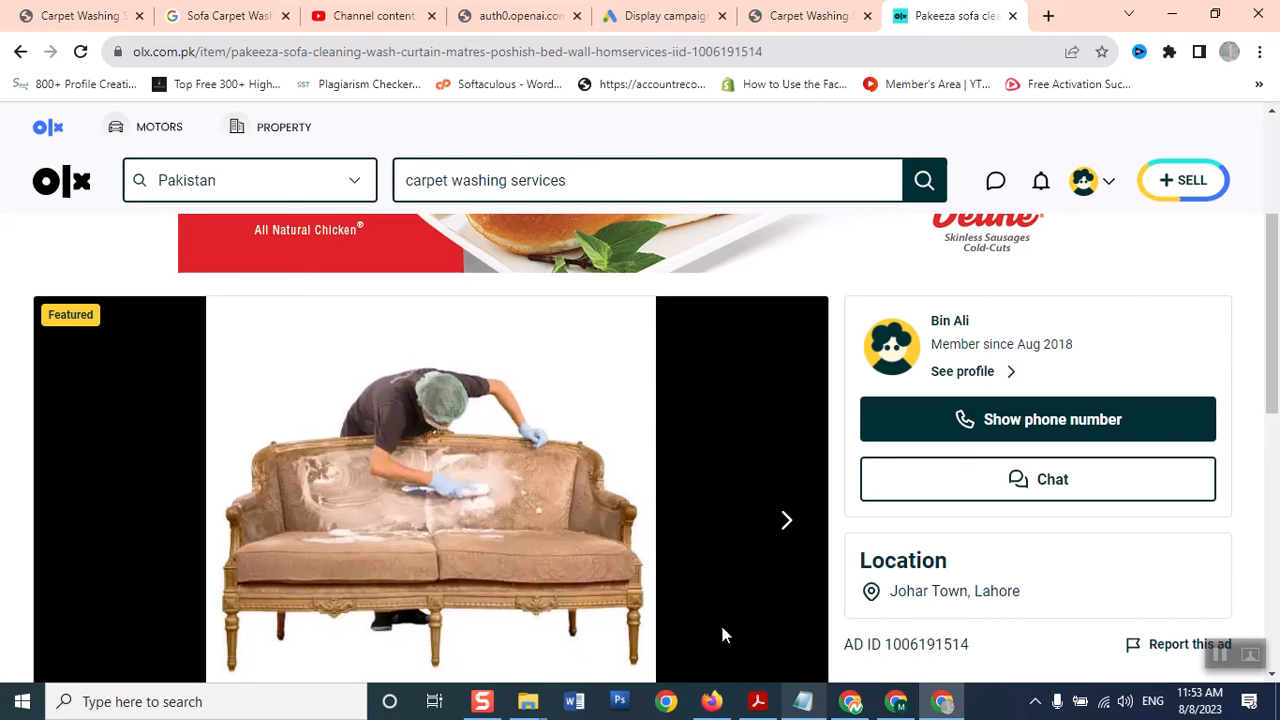
click(665, 16)
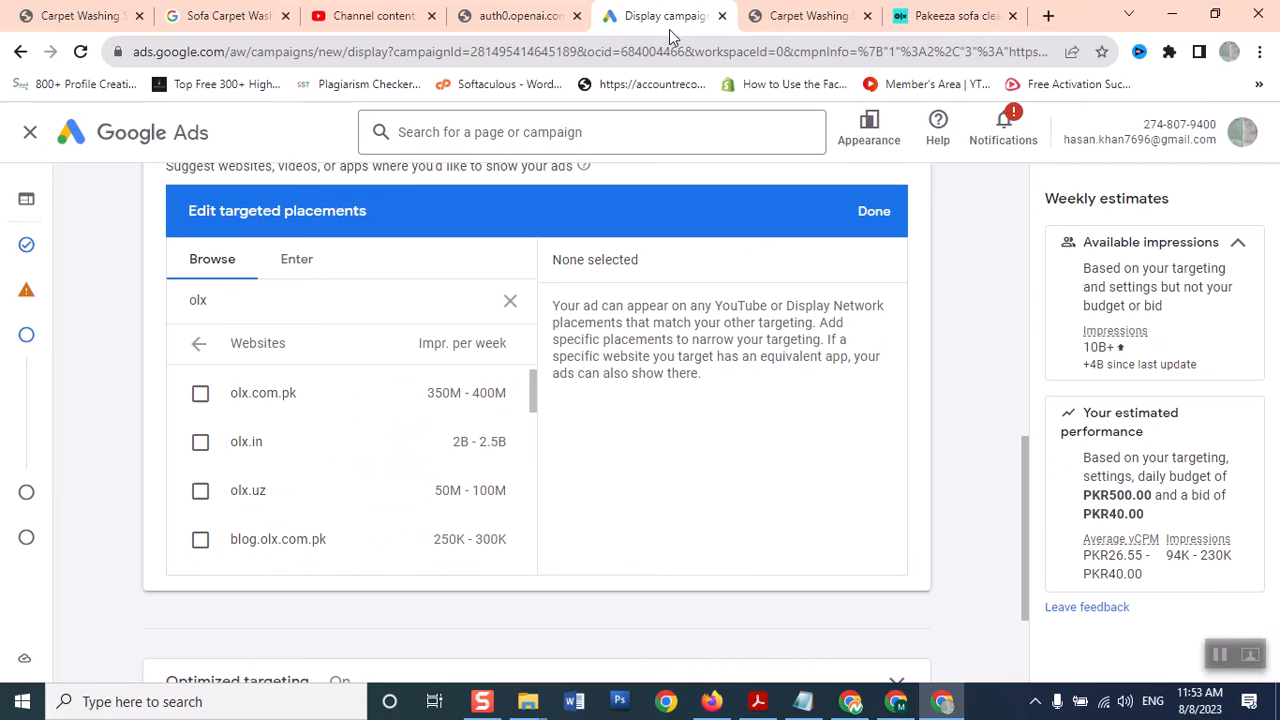
Select olx.com.pk as a website placement, then browse YouTube video placements with an empty search
click(200, 394)
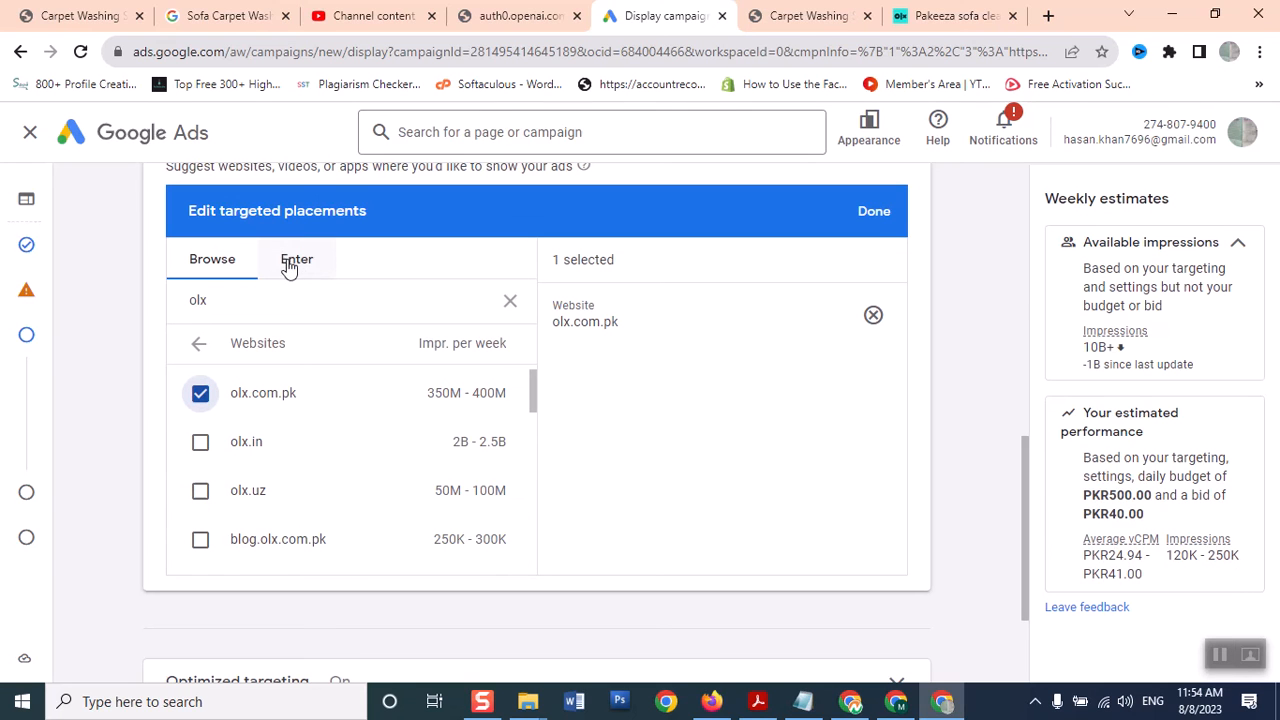
click(197, 345)
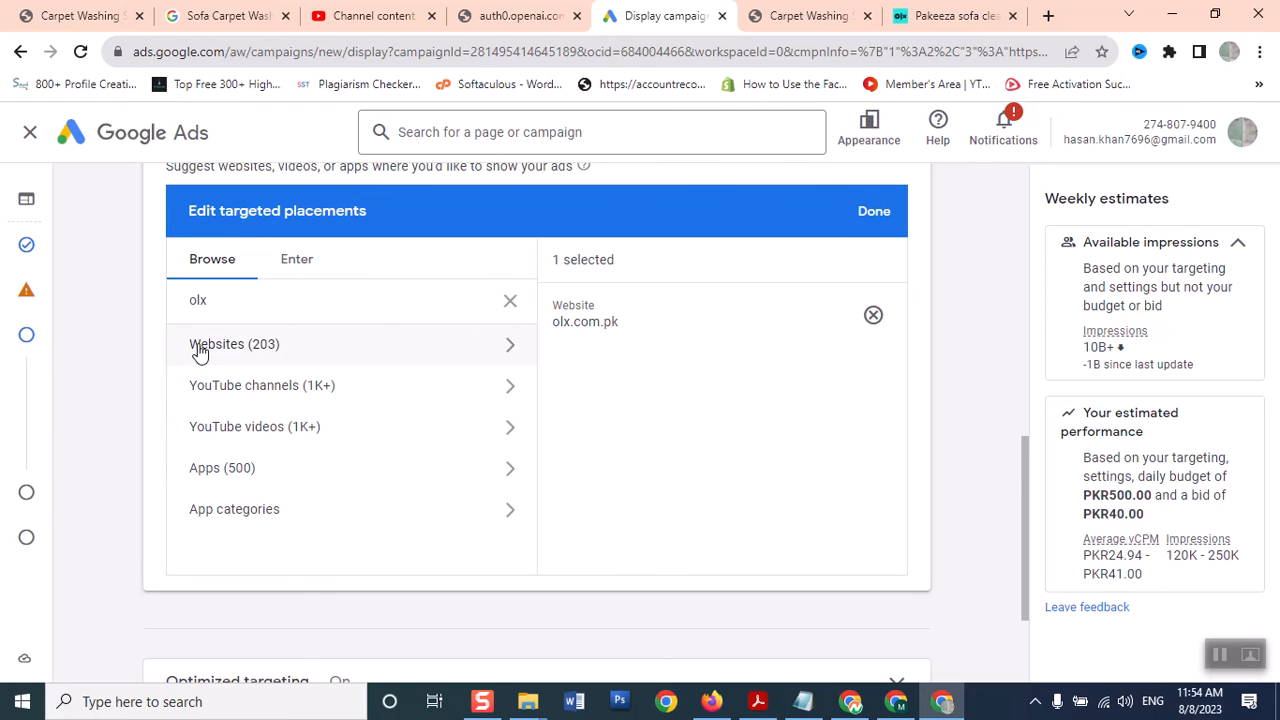
click(286, 432)
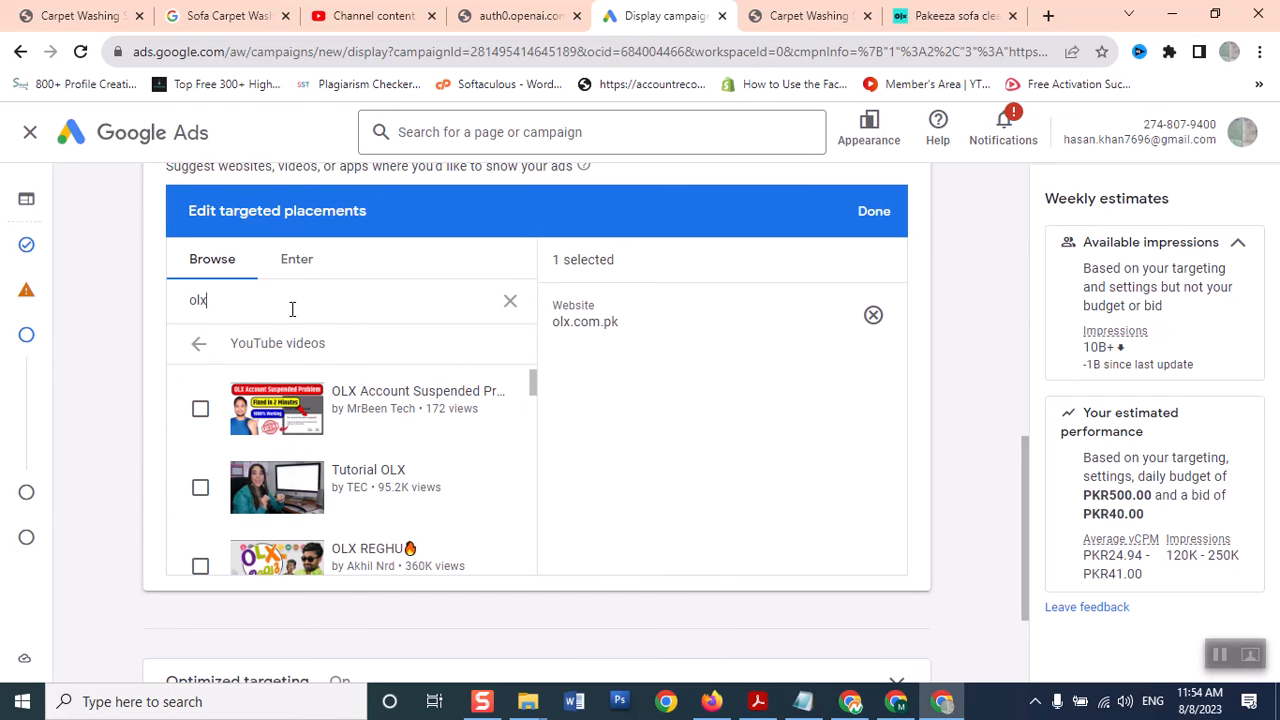
key(BackSpace)
key(BackSpace)
key(BackSpace)
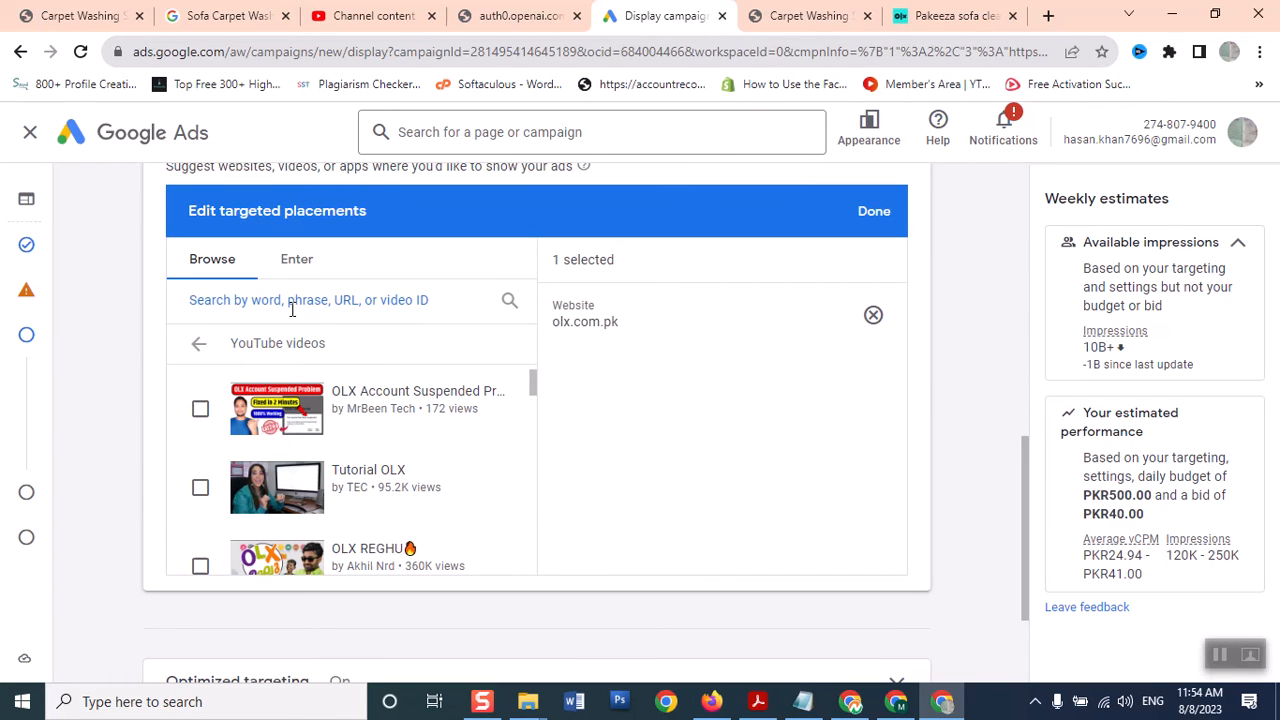
click(1050, 14)
Load youtube.com in the new tab and dismiss its notification request
text(y)
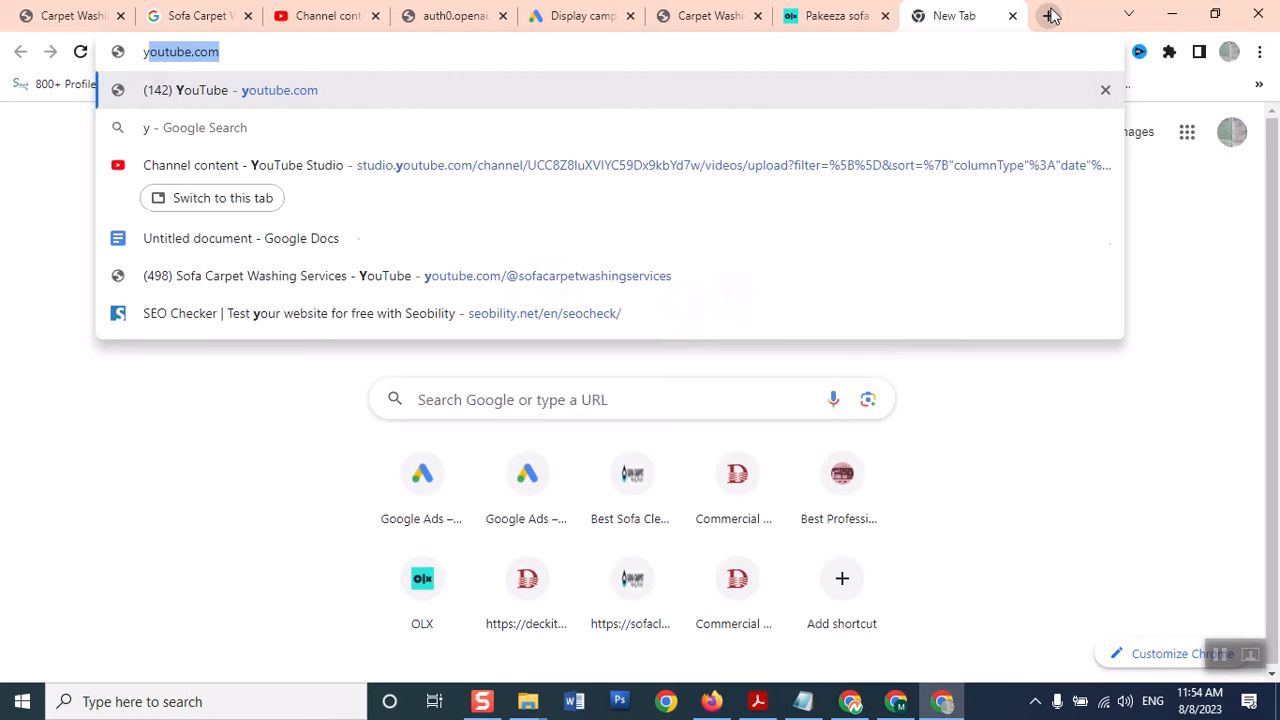
text(ou)
key(Right)
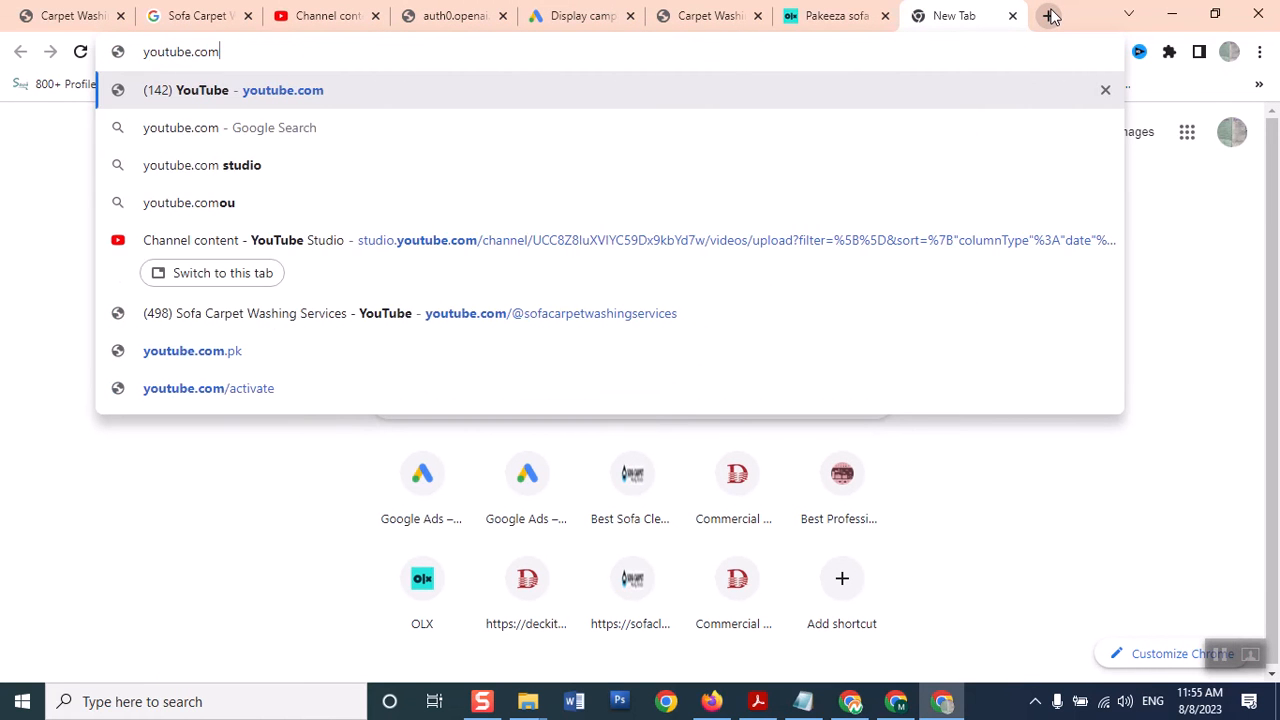
key(Return)
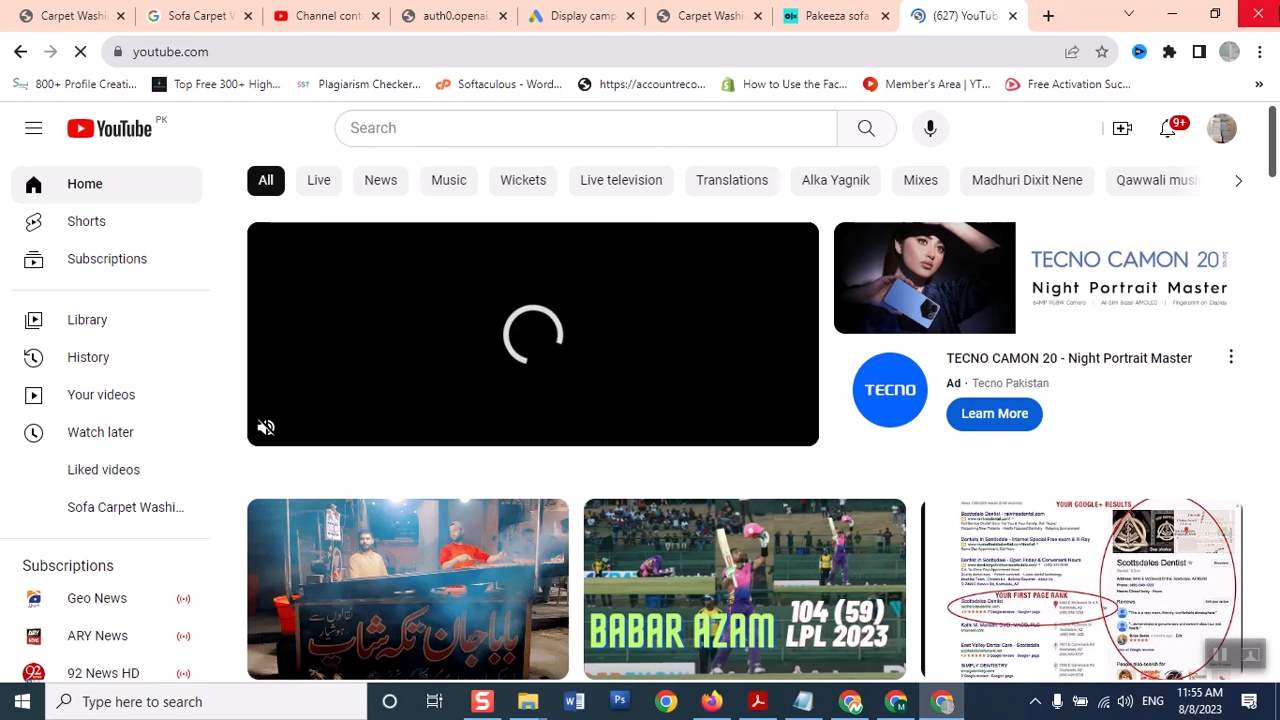
scroll(1260, 191, down, 2)
drag(1273, 191, 1249, 163)
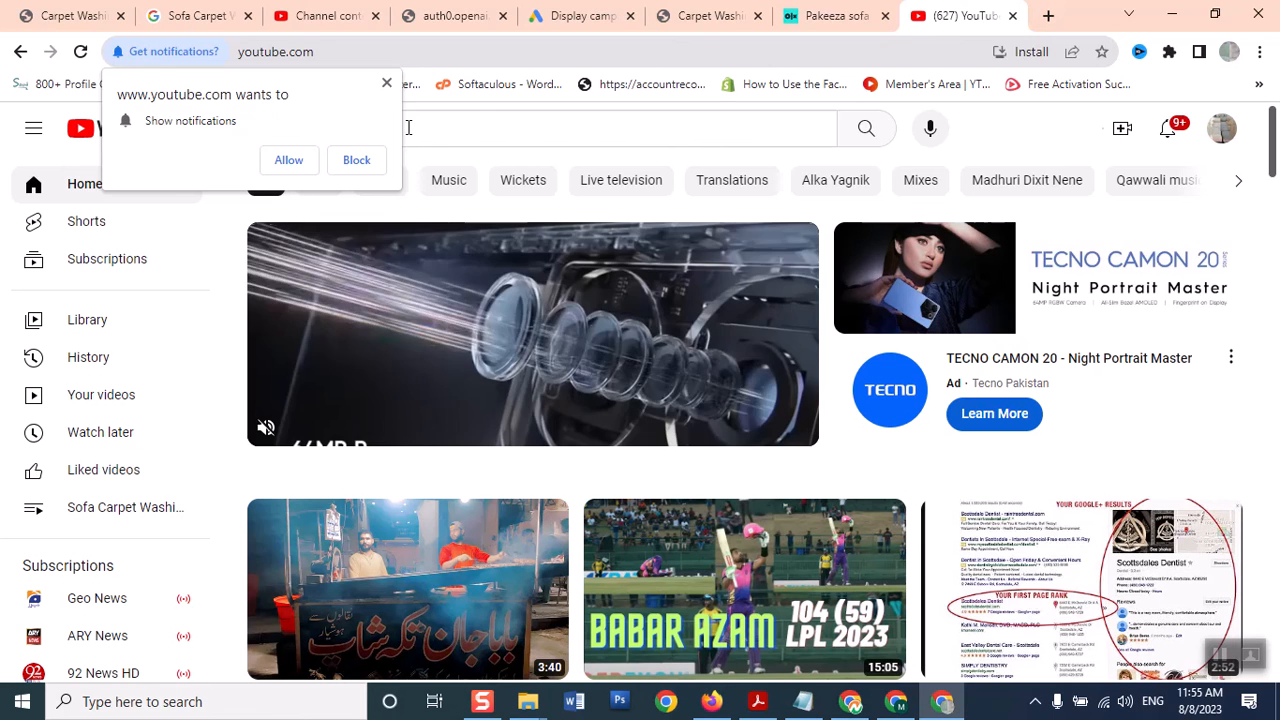
click(388, 87)
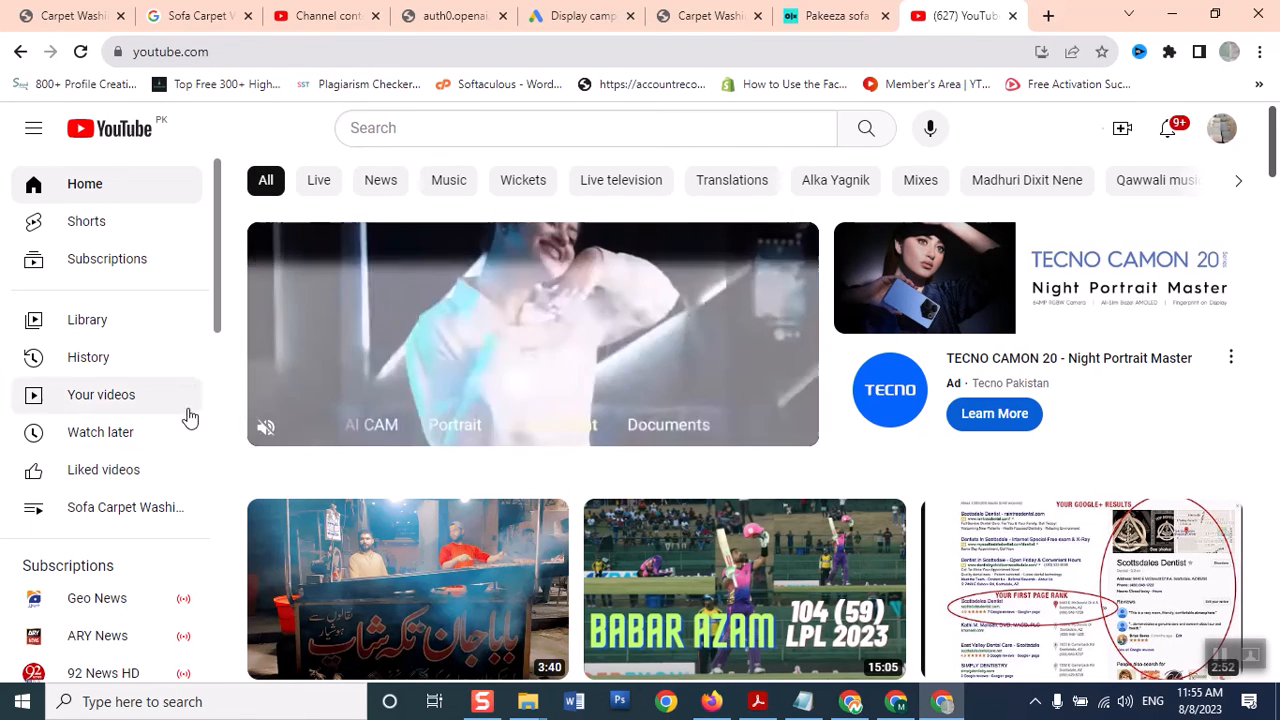
Open the Trending feed from the Explore section of the sidebar
drag(219, 288, 200, 355)
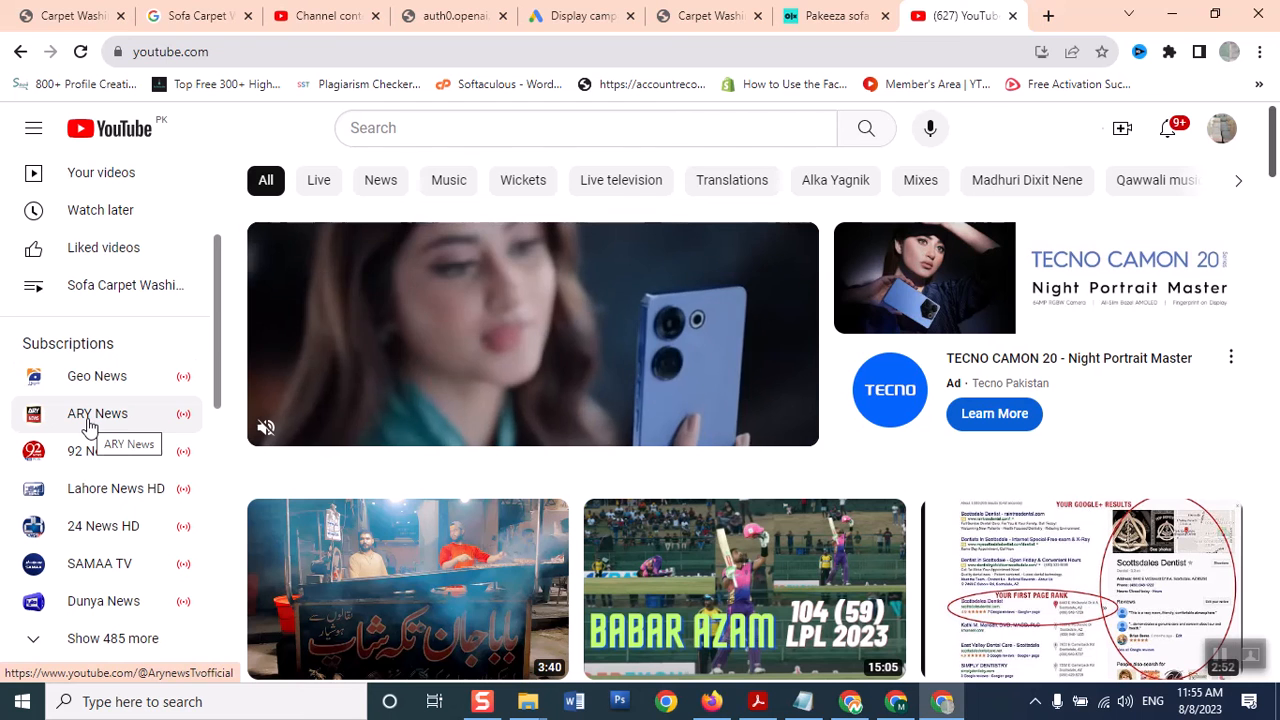
drag(213, 320, 209, 394)
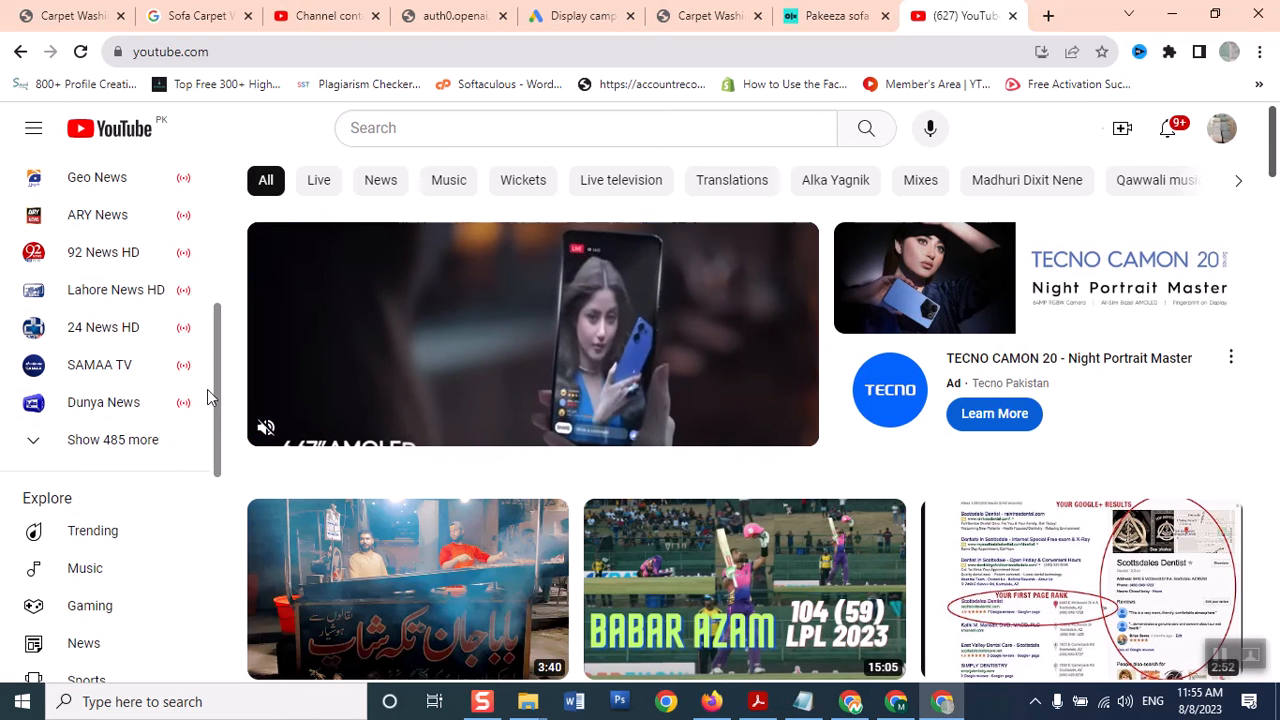
click(98, 542)
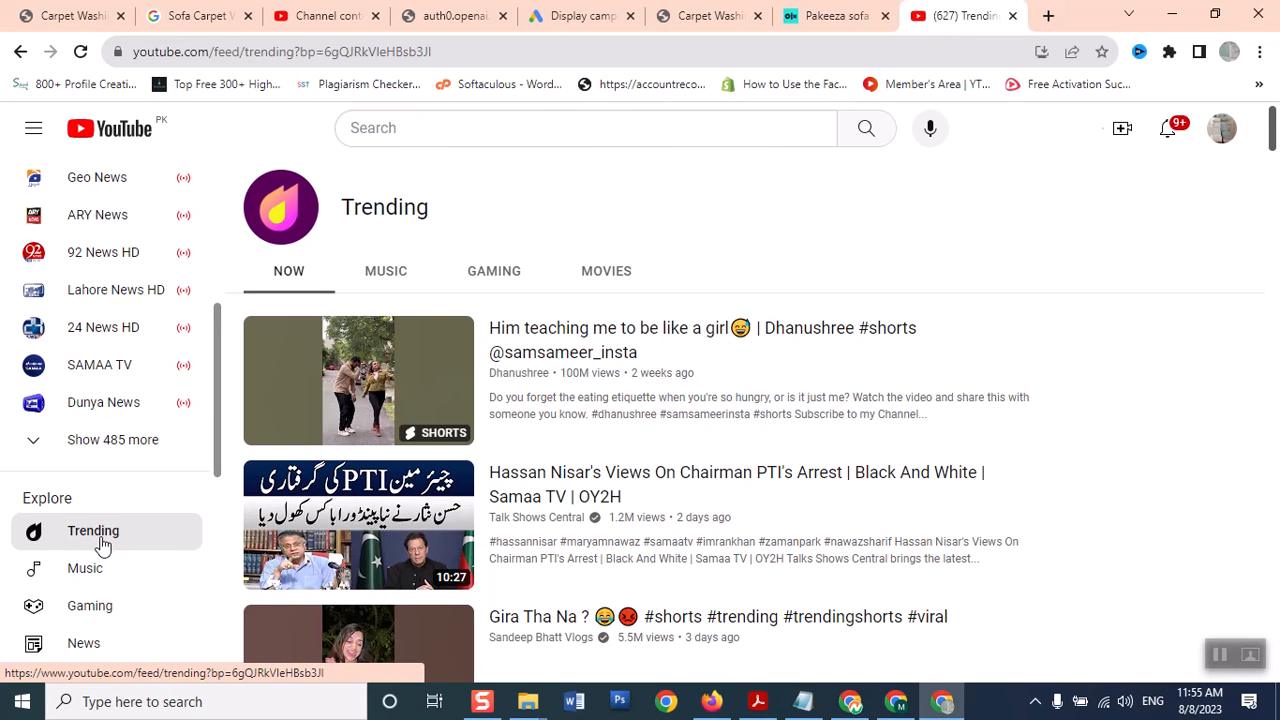
Open Samaa TV's 'Black And White' video about the PTI chairman's arrest from Trending
mouse_move(654, 530)
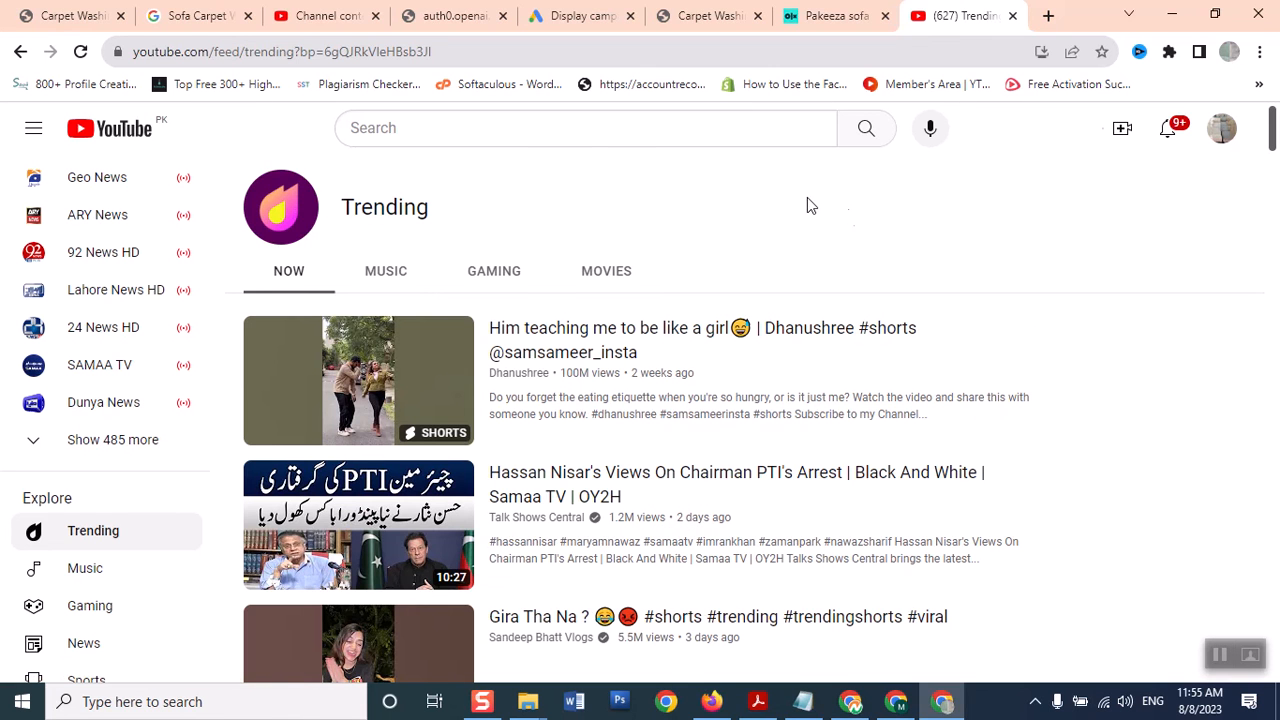
scroll(875, 321, down, 4)
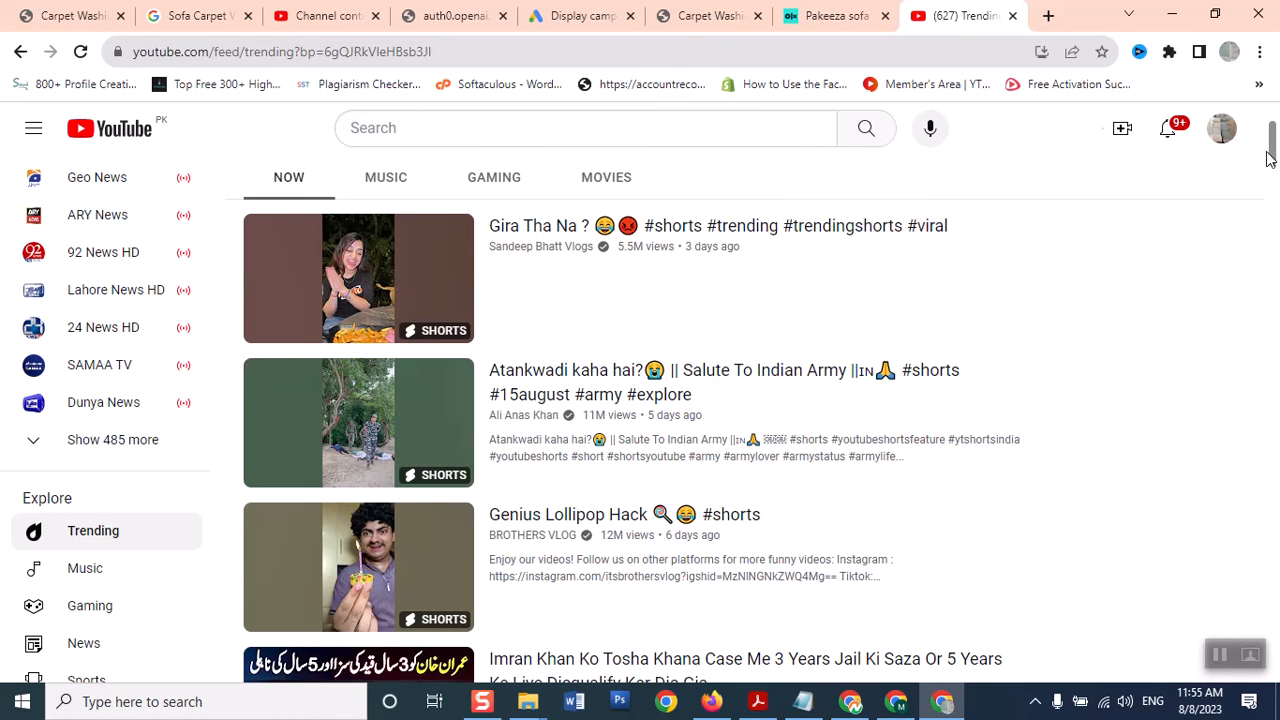
drag(1271, 154, 1271, 142)
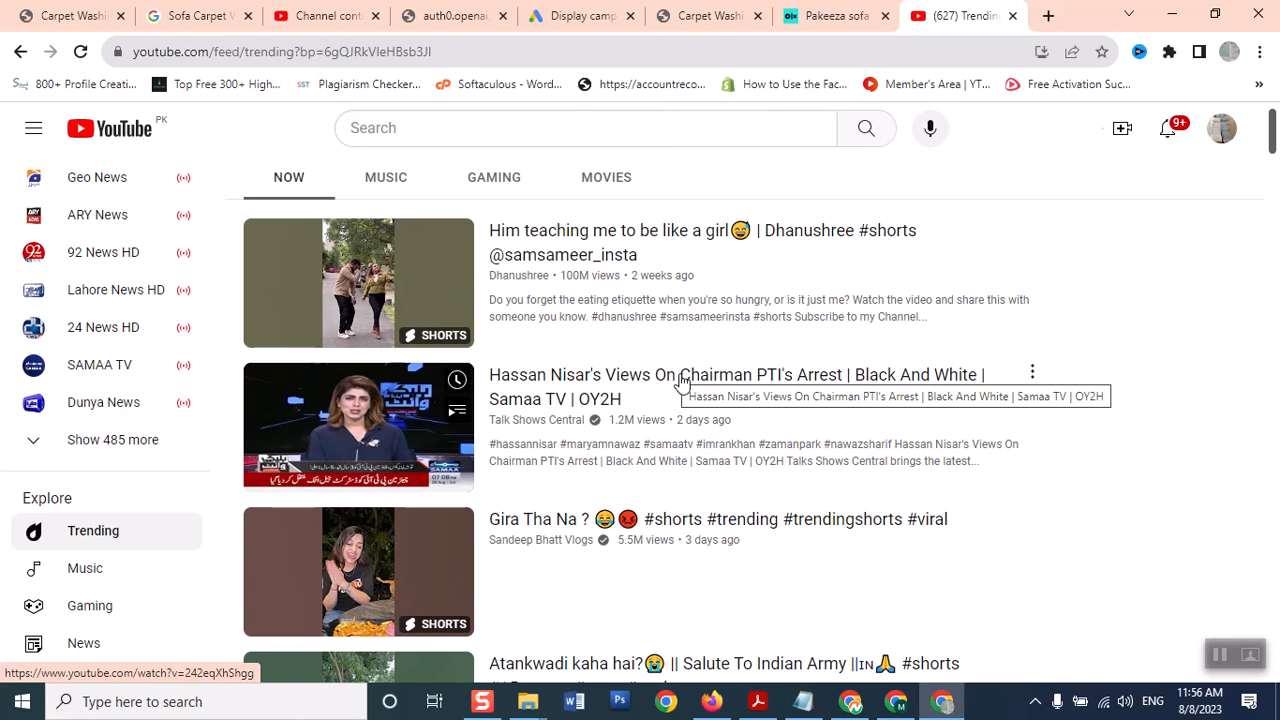
click(643, 378)
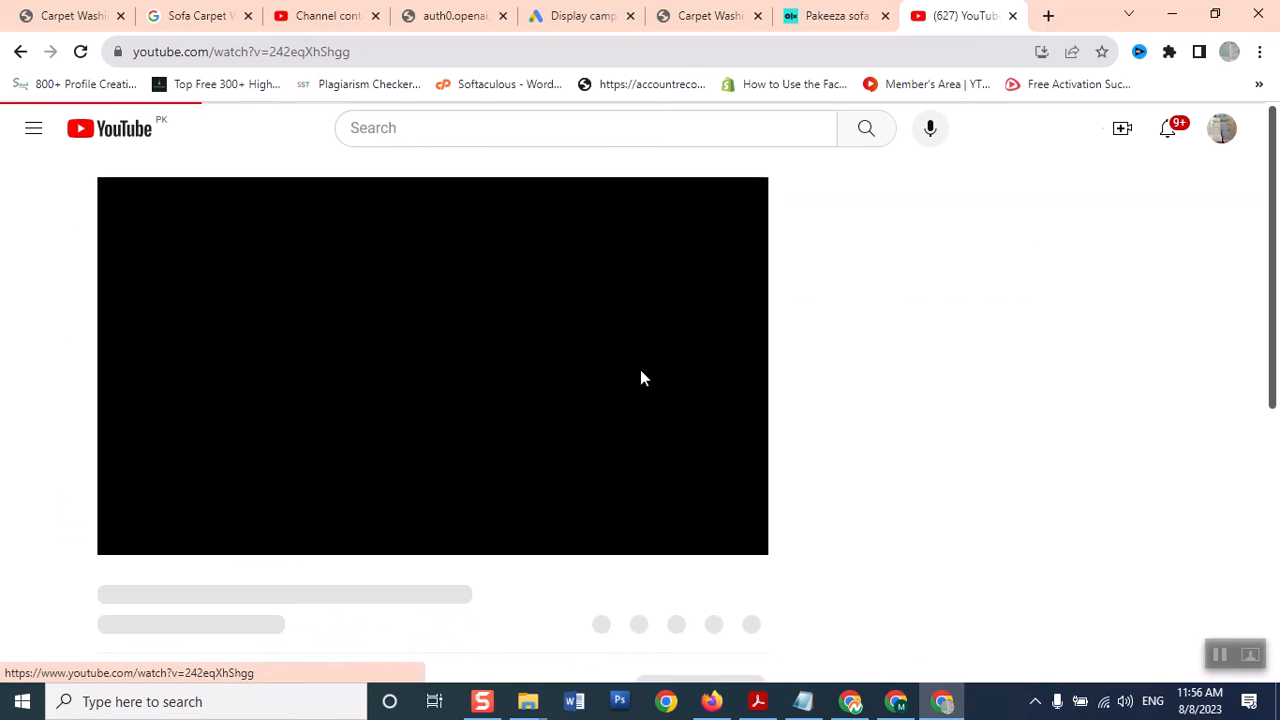
Copy the news video's URL, pause its ad, and switch back to the Google Ads placements editor
click(308, 60)
right_click(308, 63)
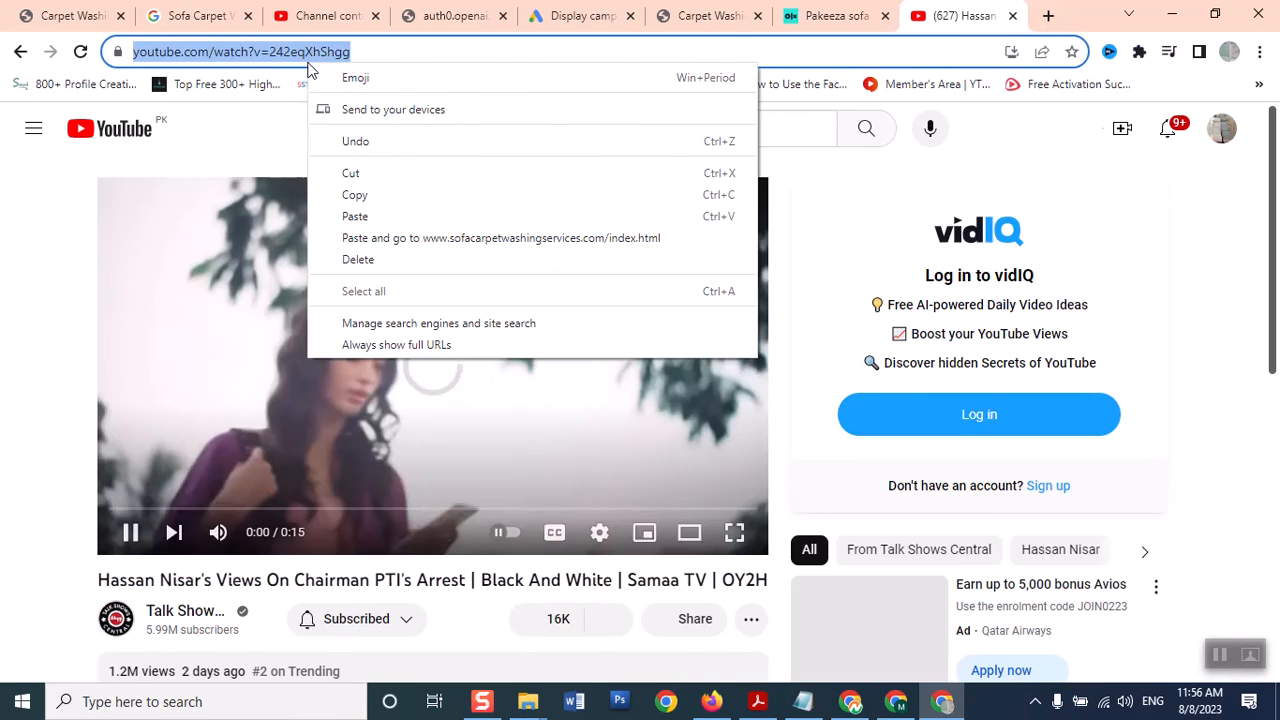
click(345, 200)
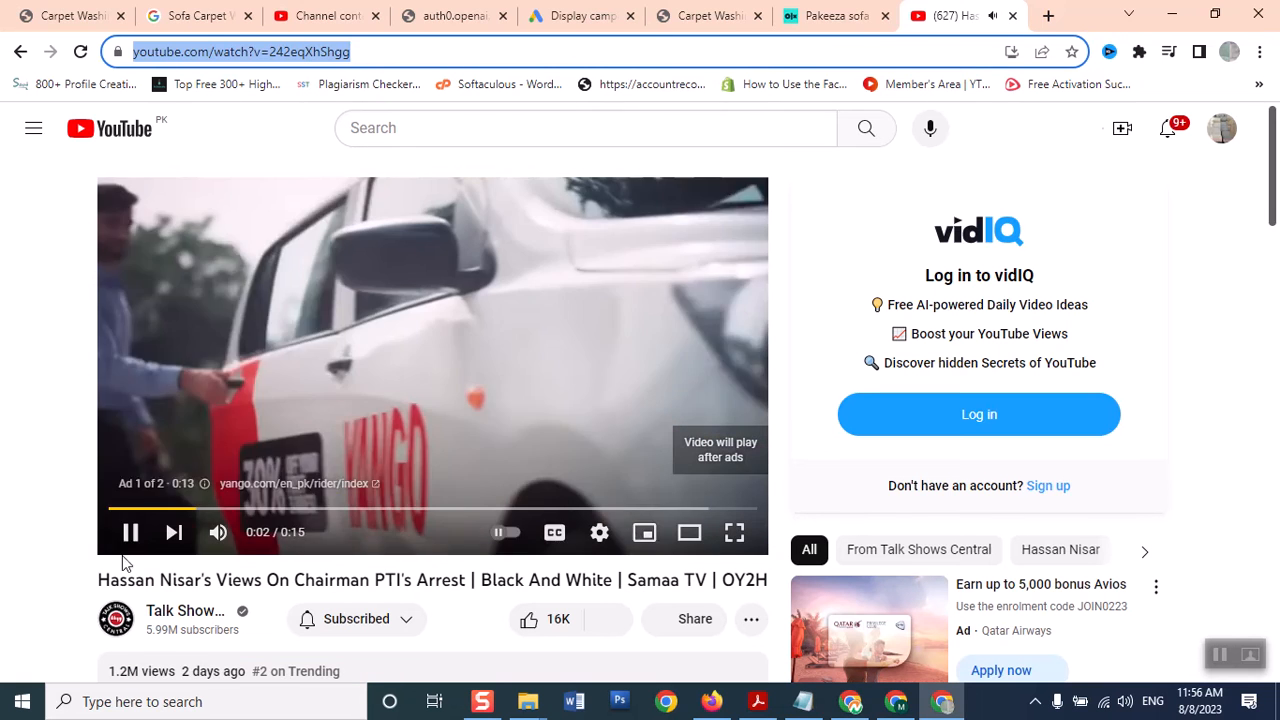
click(130, 534)
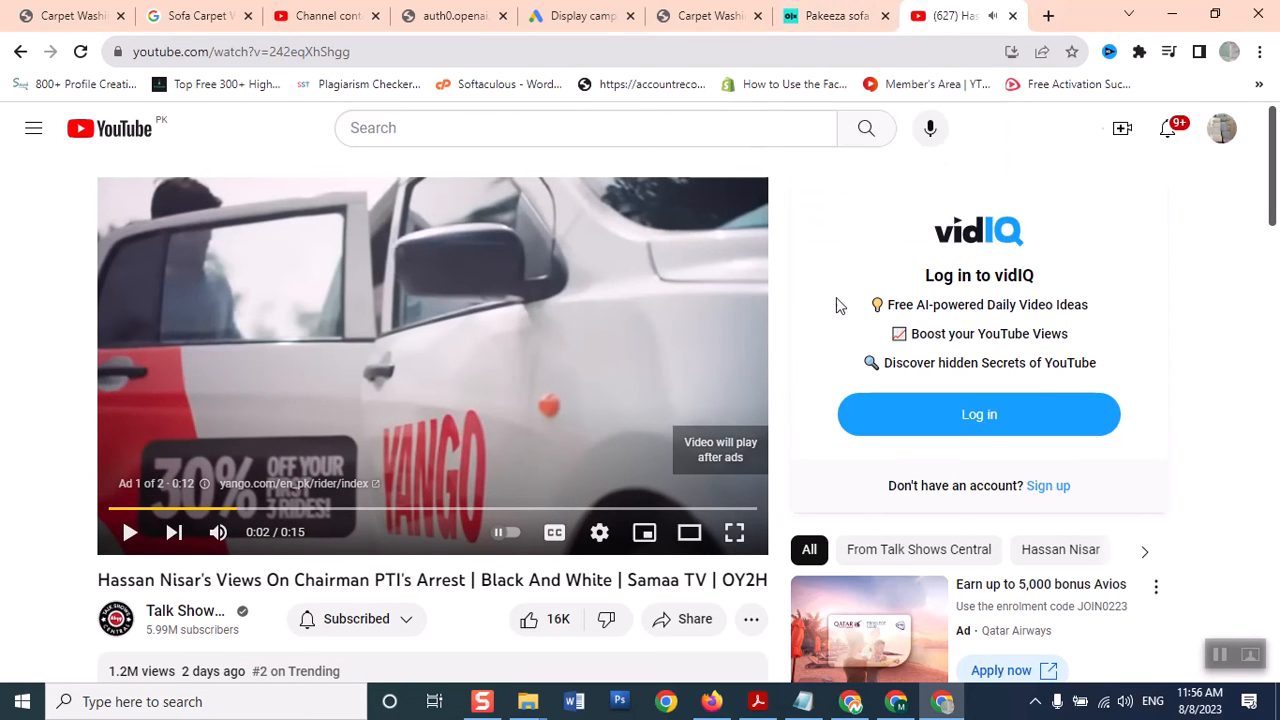
mouse_move(893, 712)
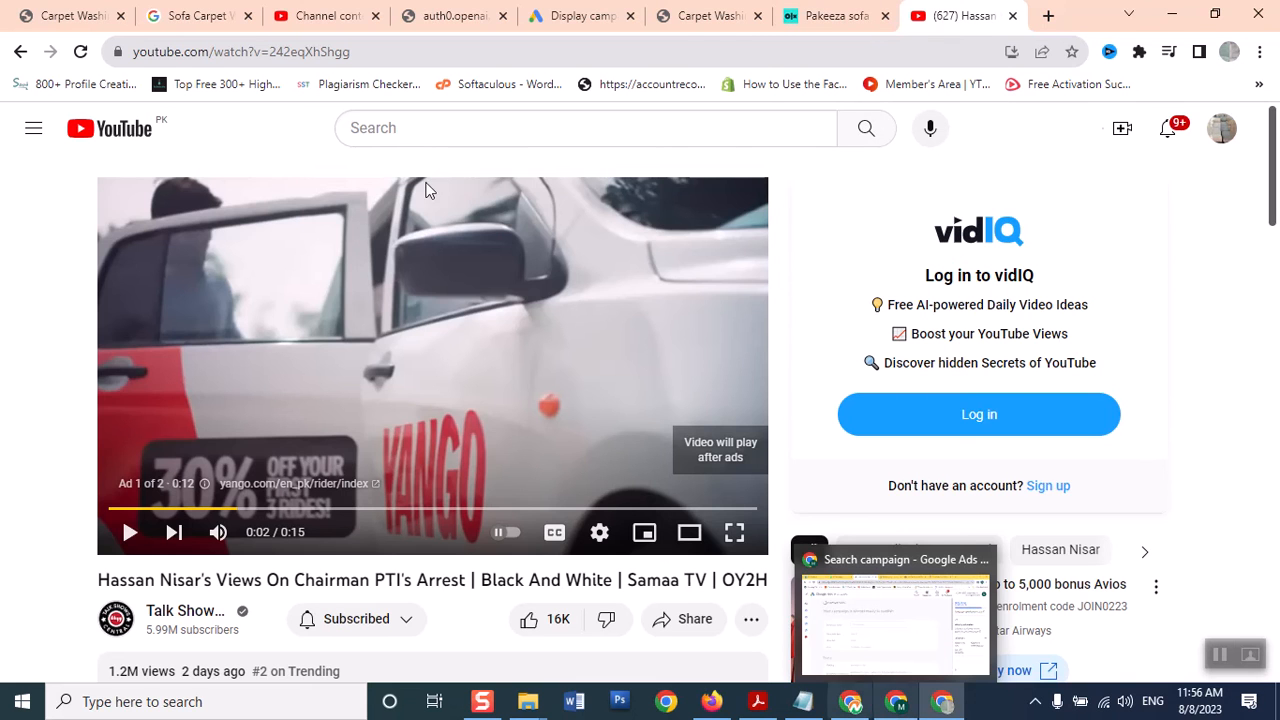
click(895, 625)
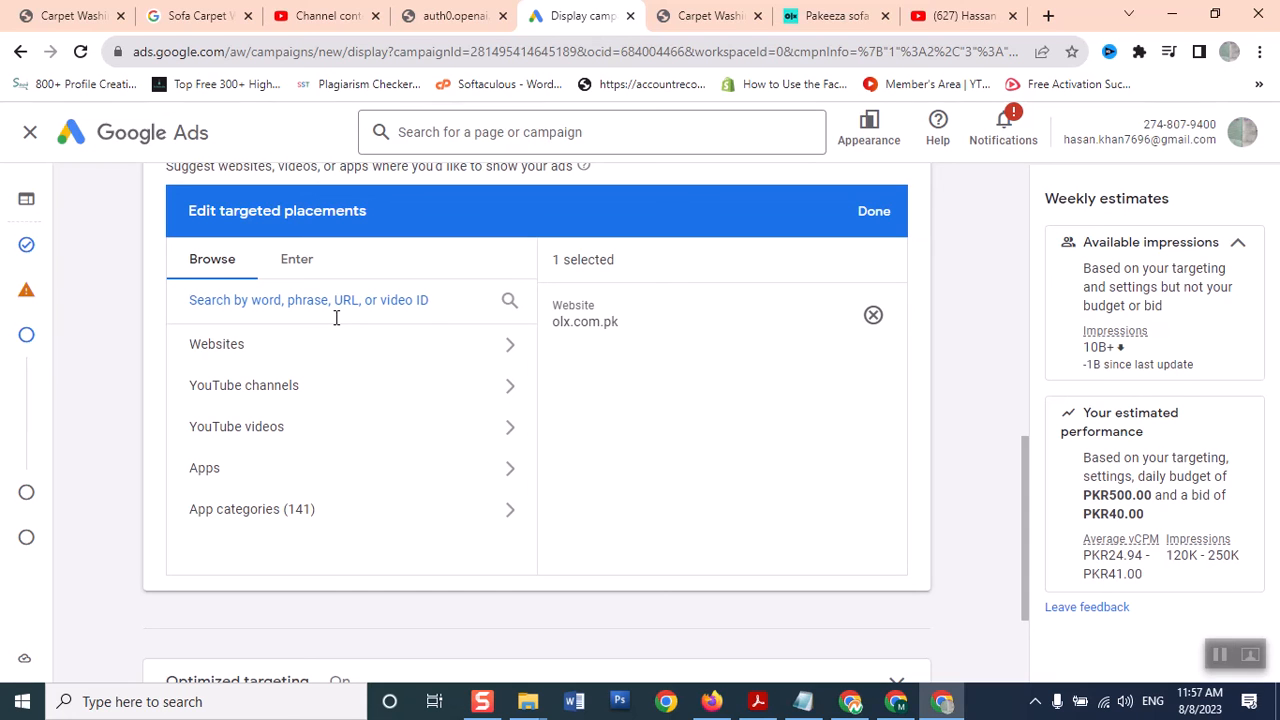
Paste the news video URL into the placements search, then go back to the YouTube tab
key(ctrl+v)
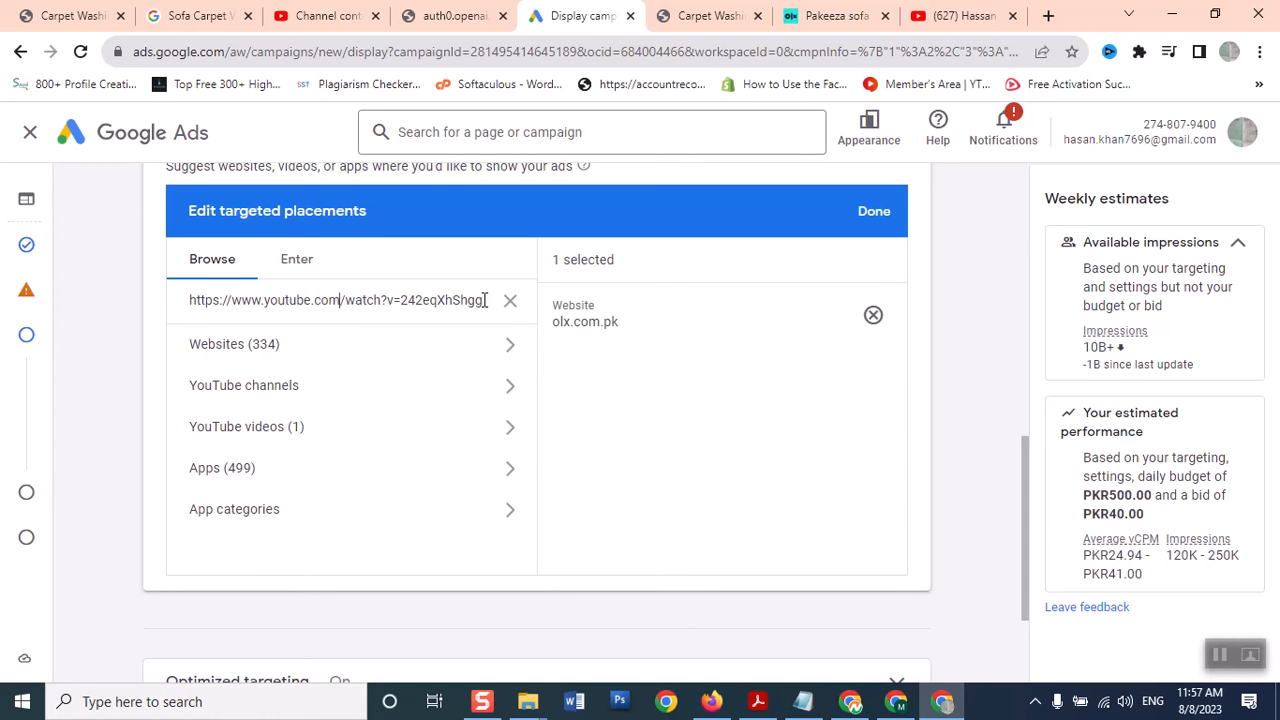
click(960, 16)
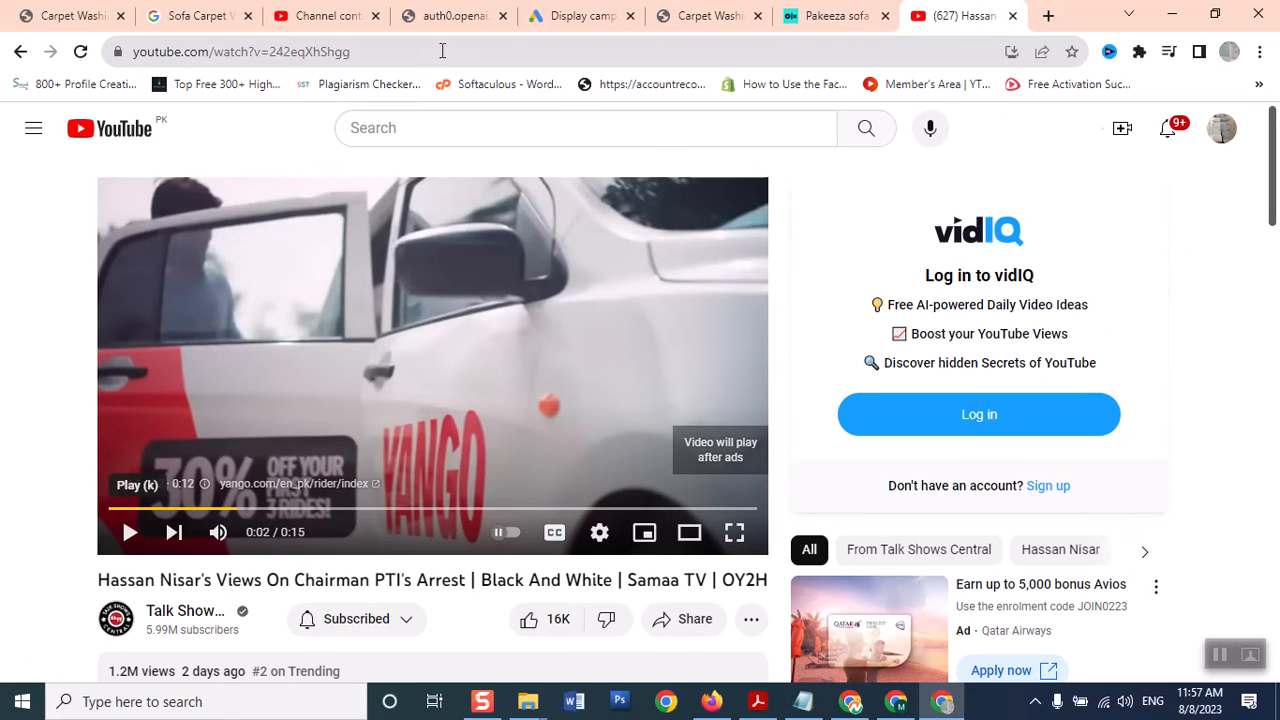
Close YouTube's search suggestions, then mute and resume the pre-roll ad
click(414, 127)
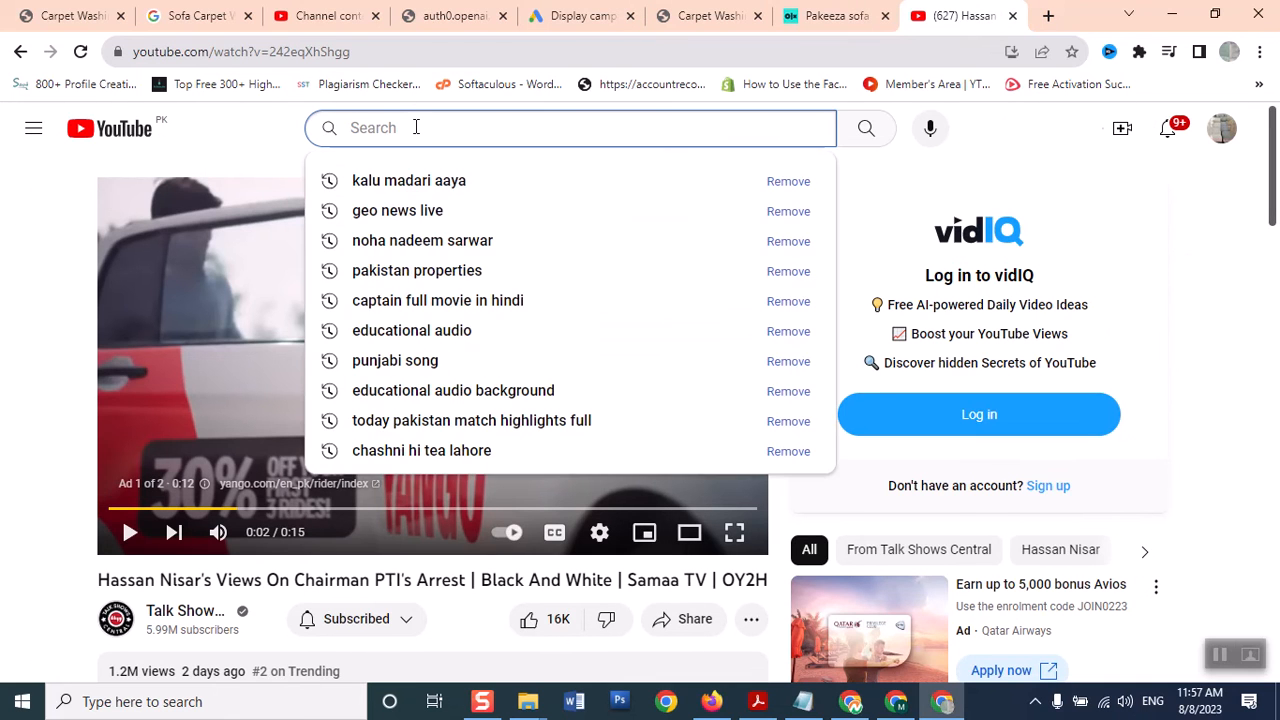
click(262, 154)
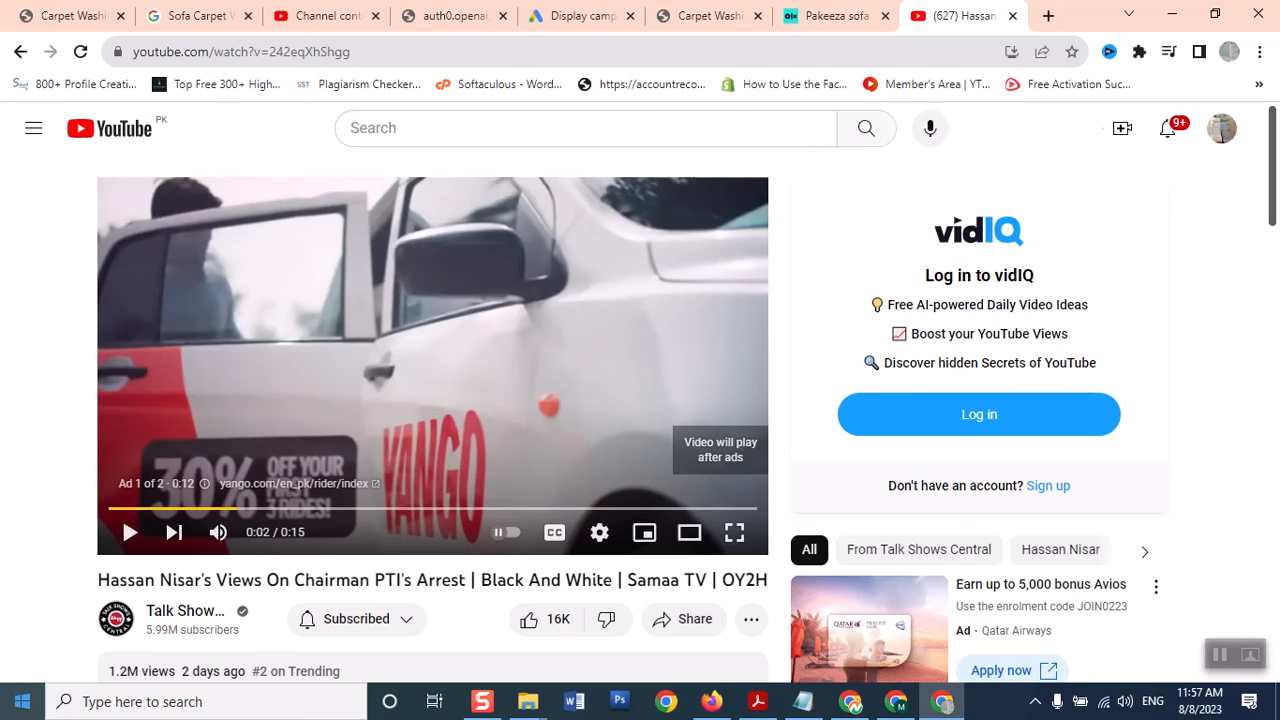
click(563, 31)
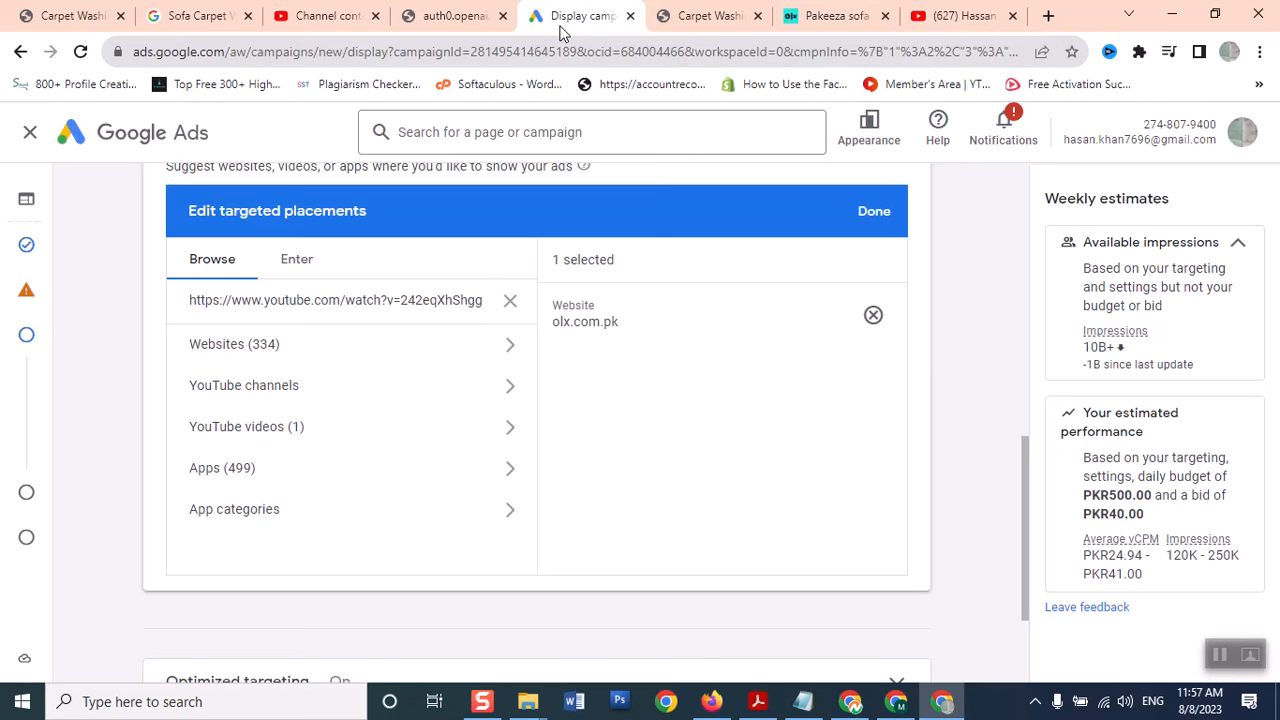
click(930, 17)
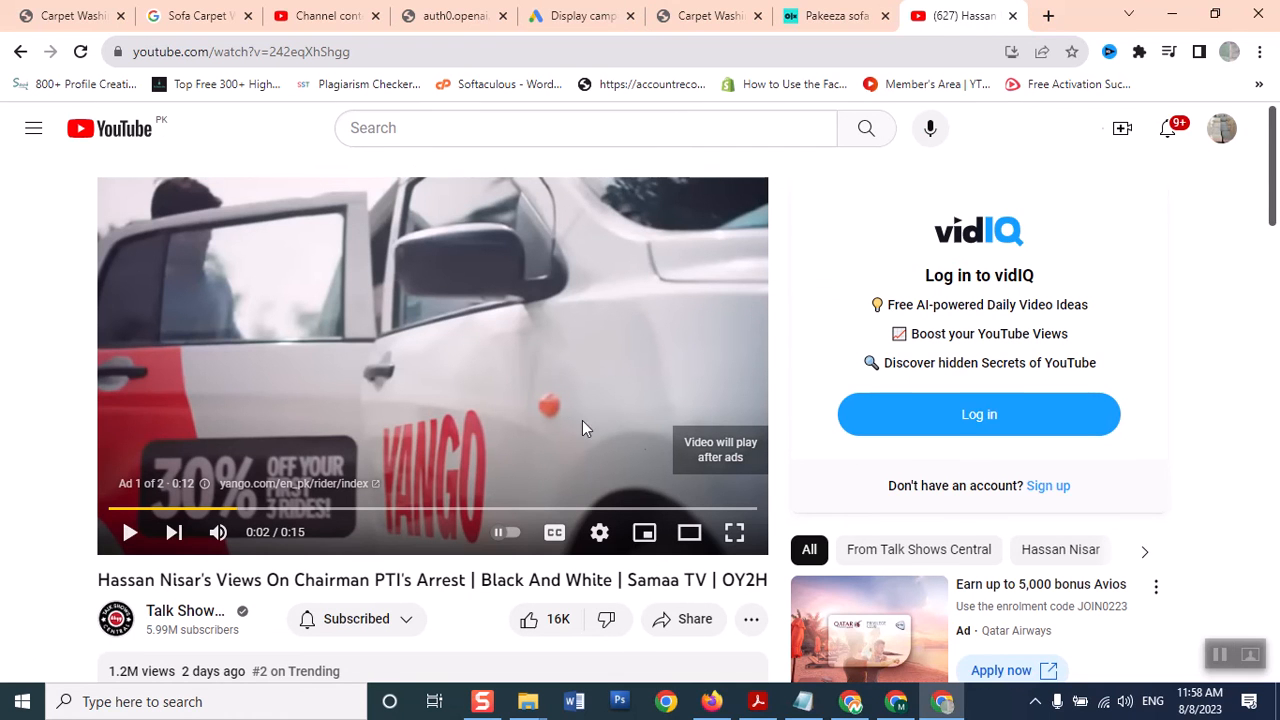
click(218, 537)
click(129, 533)
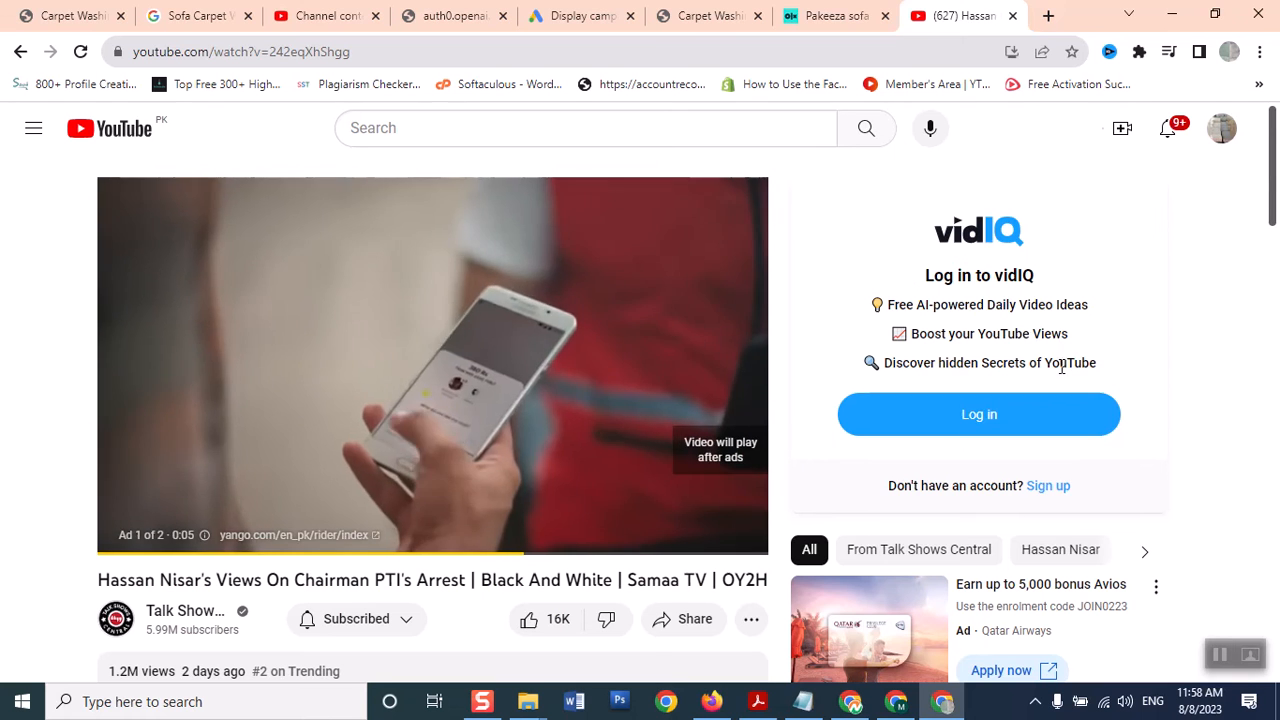
Skip the ad, dismiss the YouTube Premium offer, and return to Google Ads
scroll(1268, 215, down, 1)
scroll(1265, 215, down, 3)
scroll(1260, 206, up, 3)
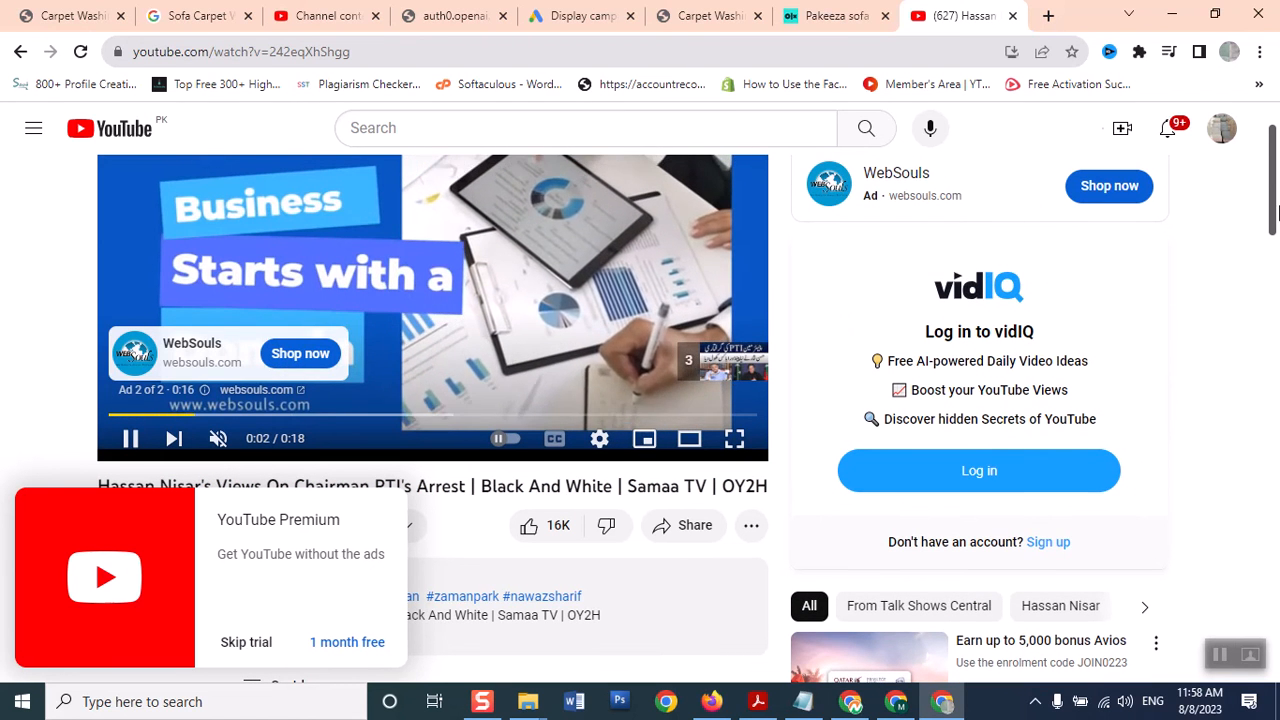
mouse_move(1275, 184)
mouse_down()
mouse_move(1275, 212)
mouse_move(1275, 189)
mouse_up()
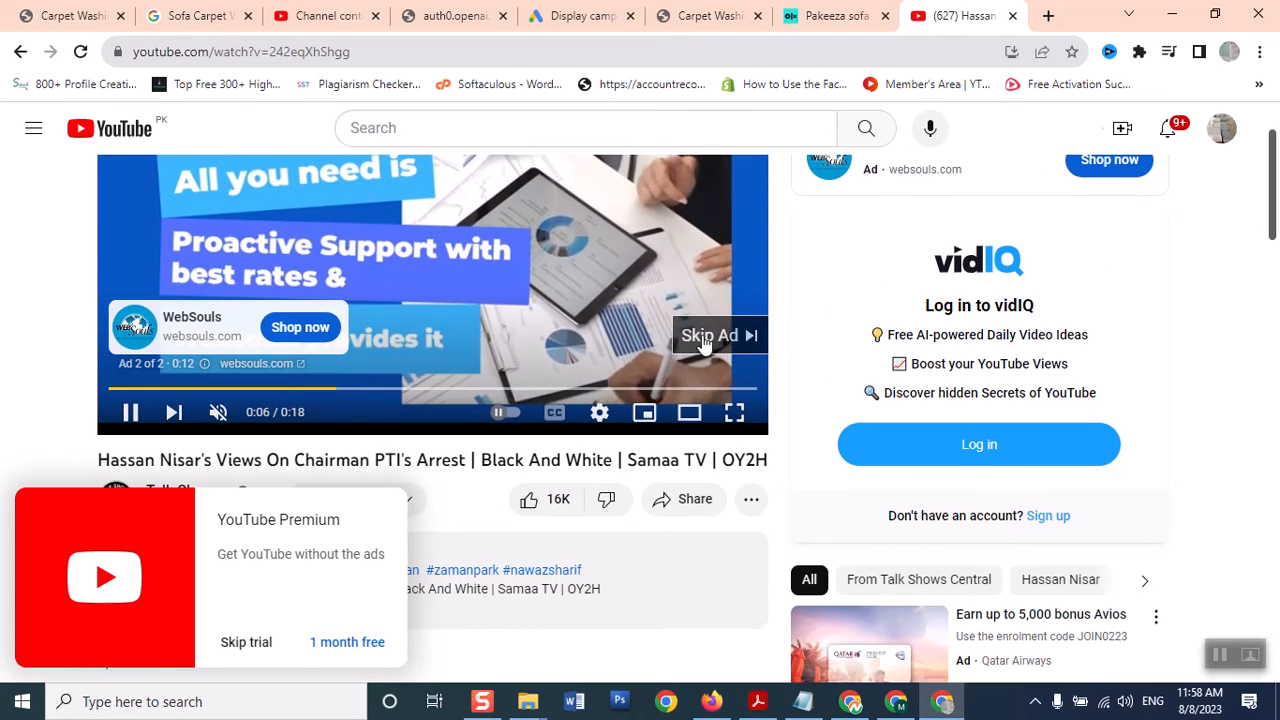
click(703, 334)
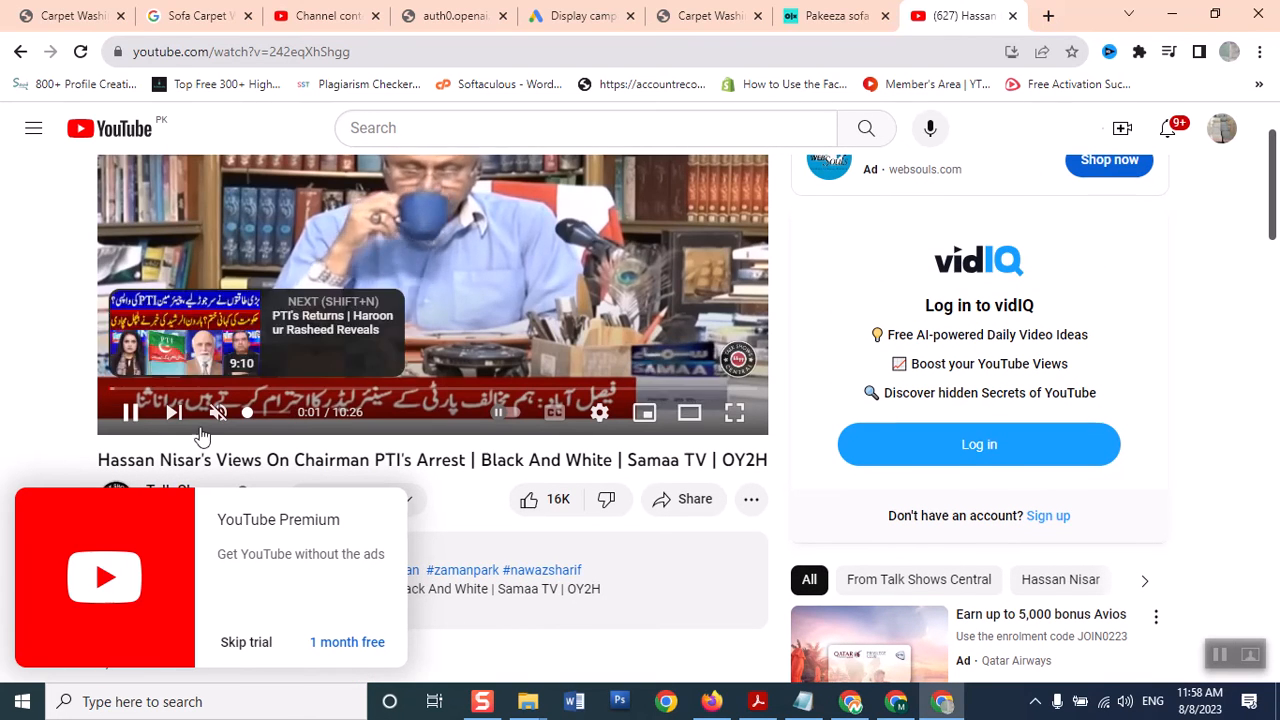
drag(1273, 220, 1272, 196)
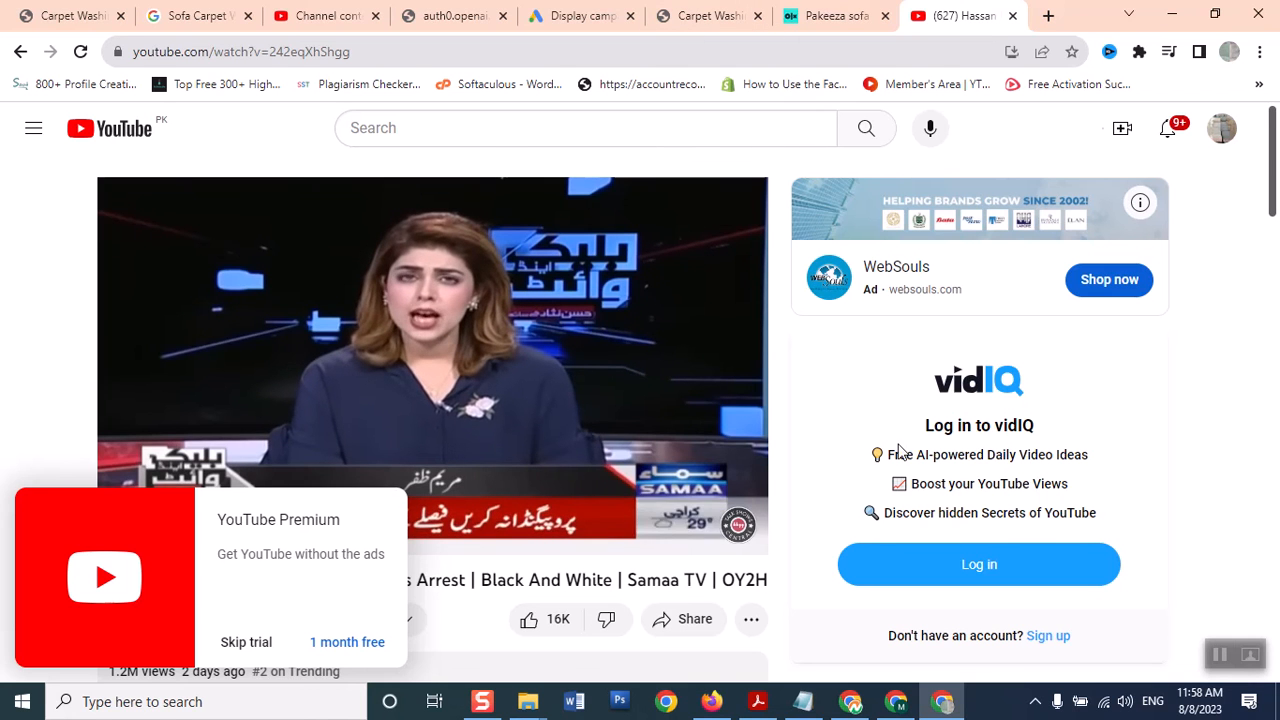
click(250, 644)
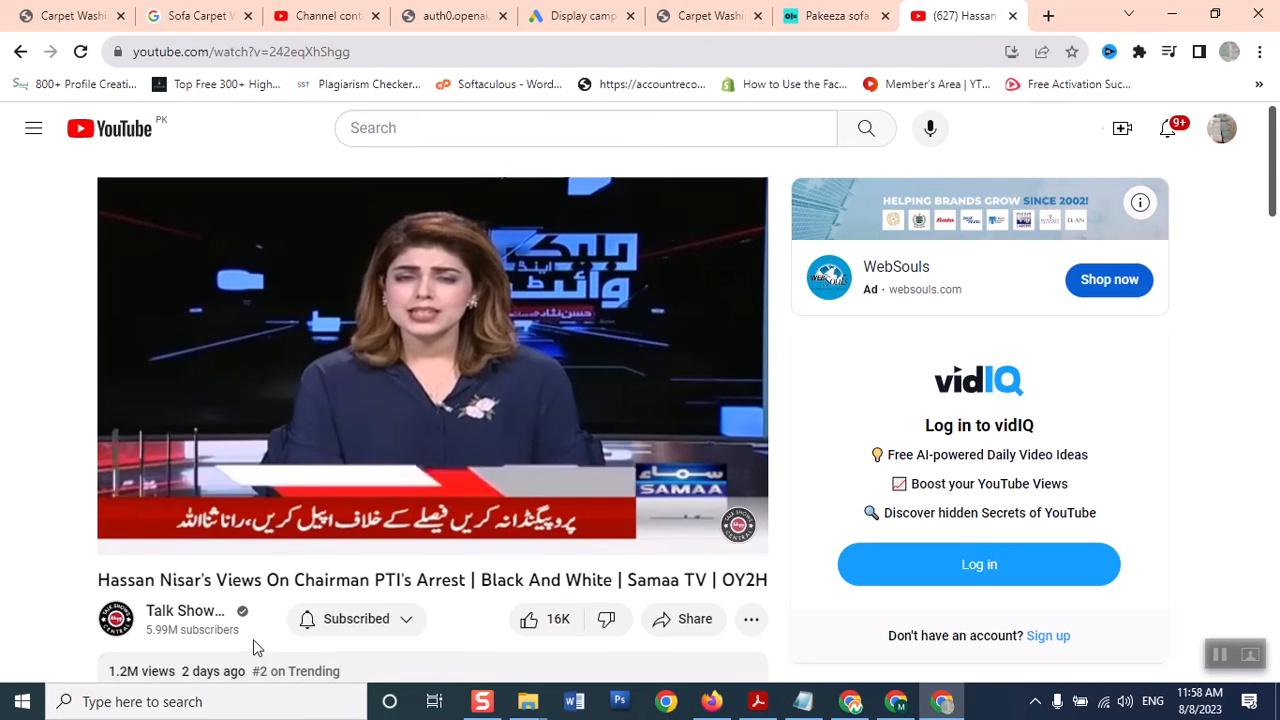
click(600, 16)
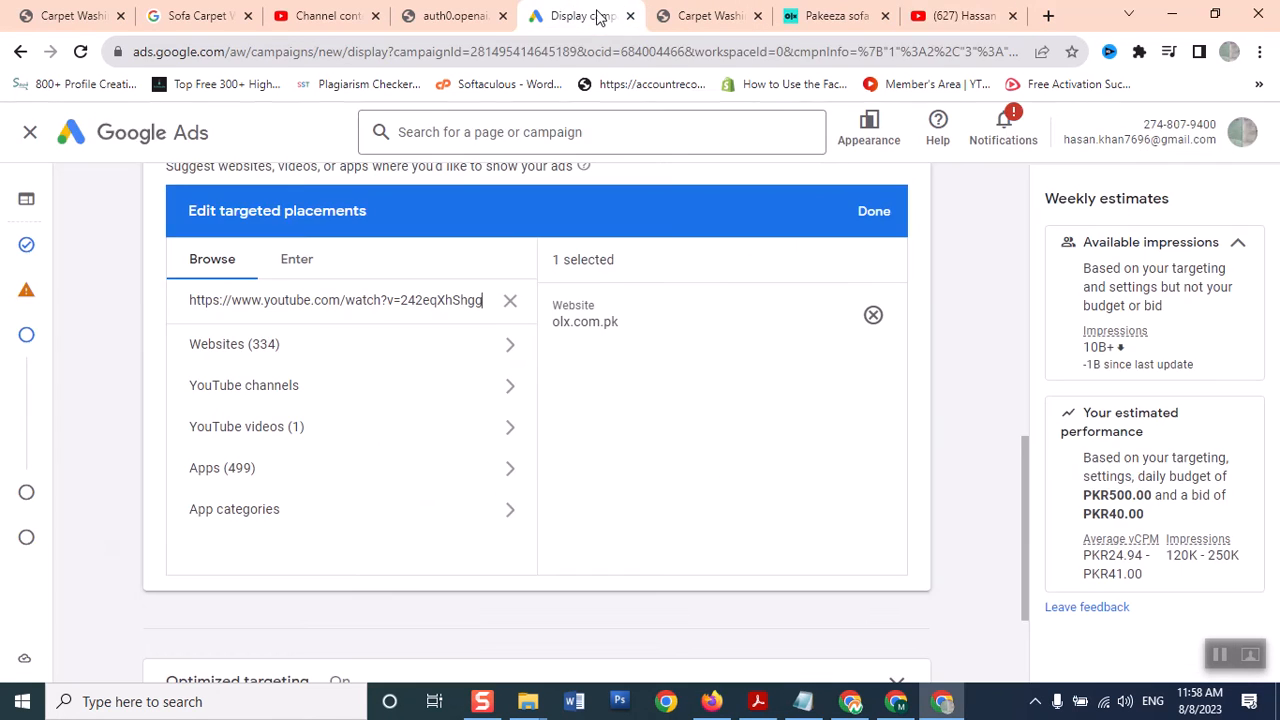
Add the pasted news video URL as a placement beside olx.com.pk, then proceed to the Ads step
click(409, 299)
click(297, 260)
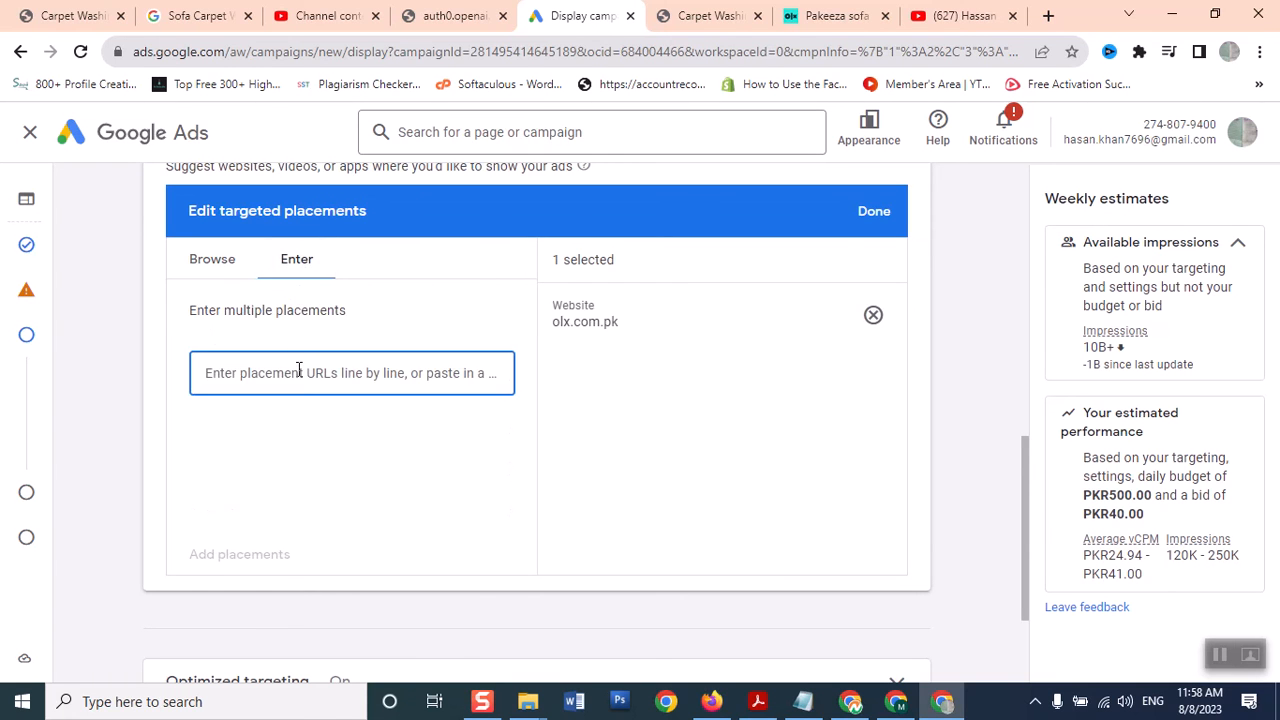
key(ctrl+v)
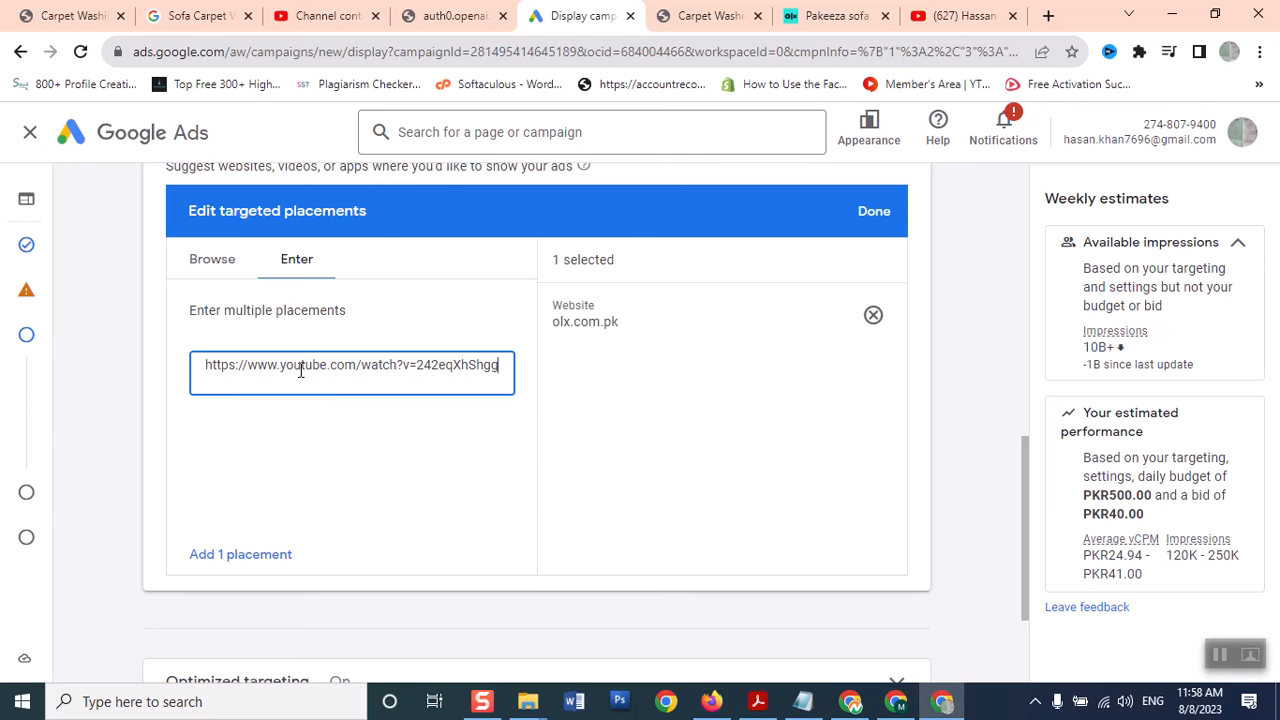
click(208, 556)
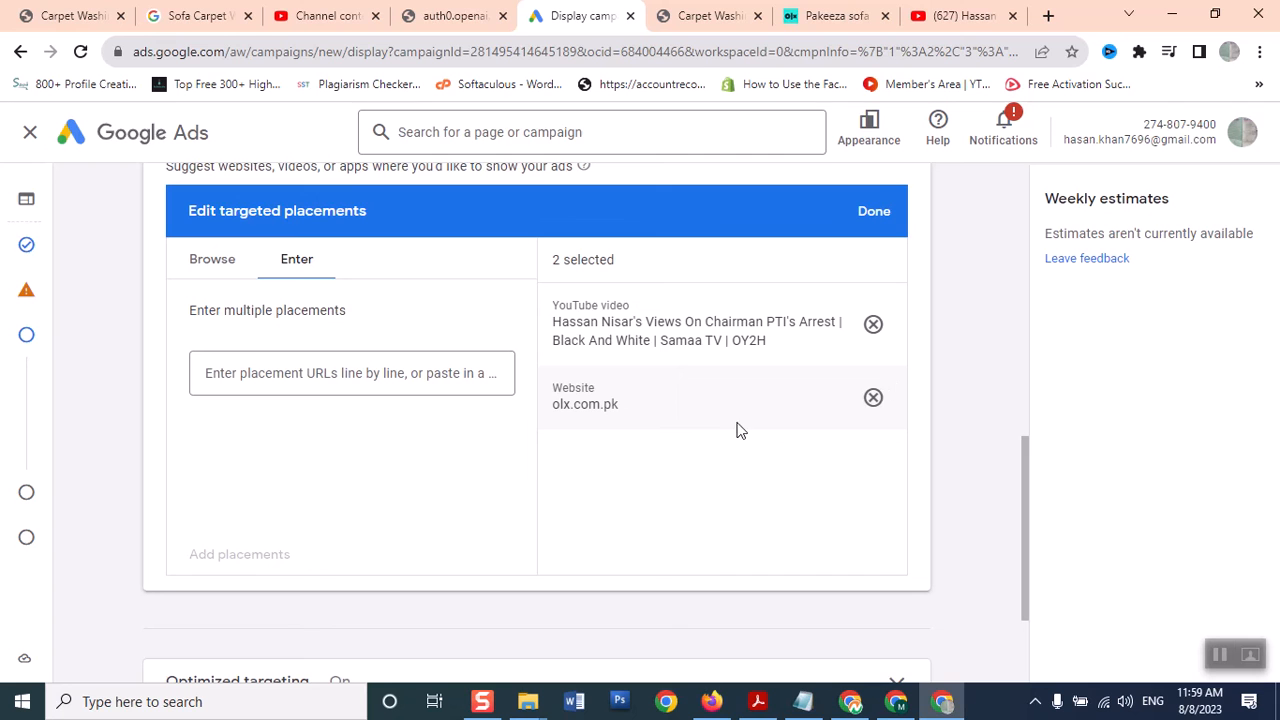
click(873, 215)
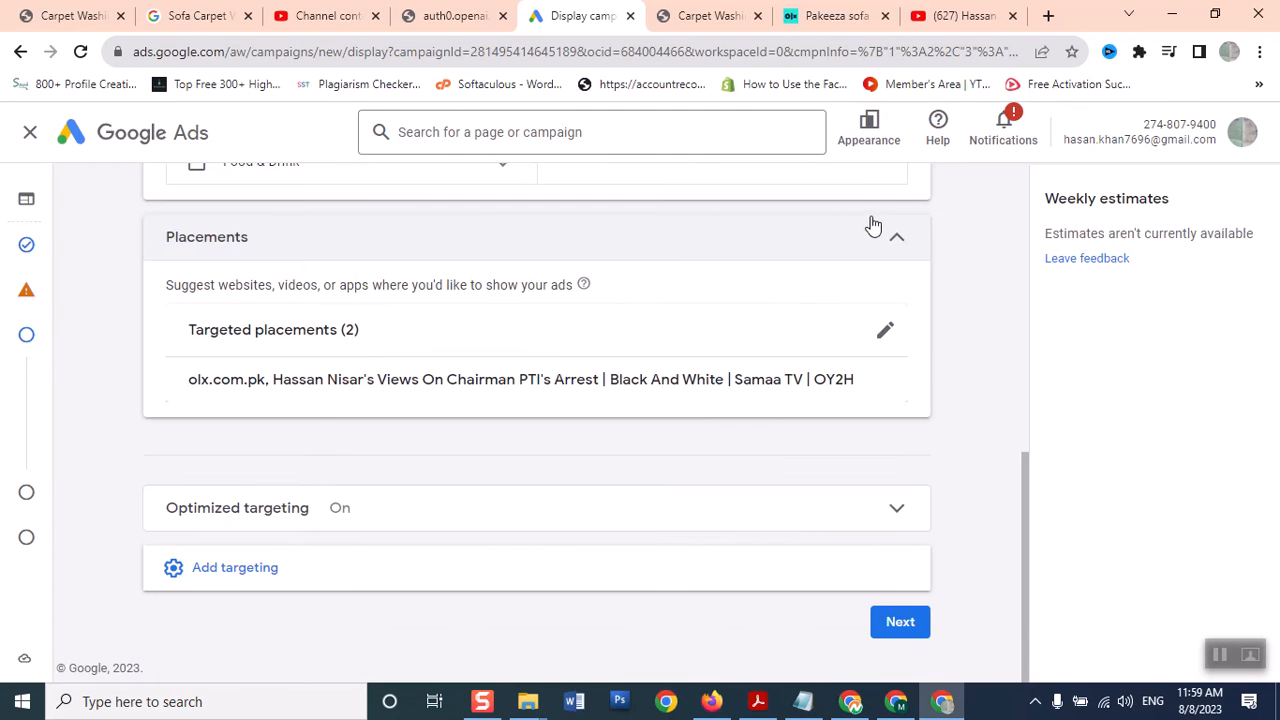
drag(1024, 505, 953, 590)
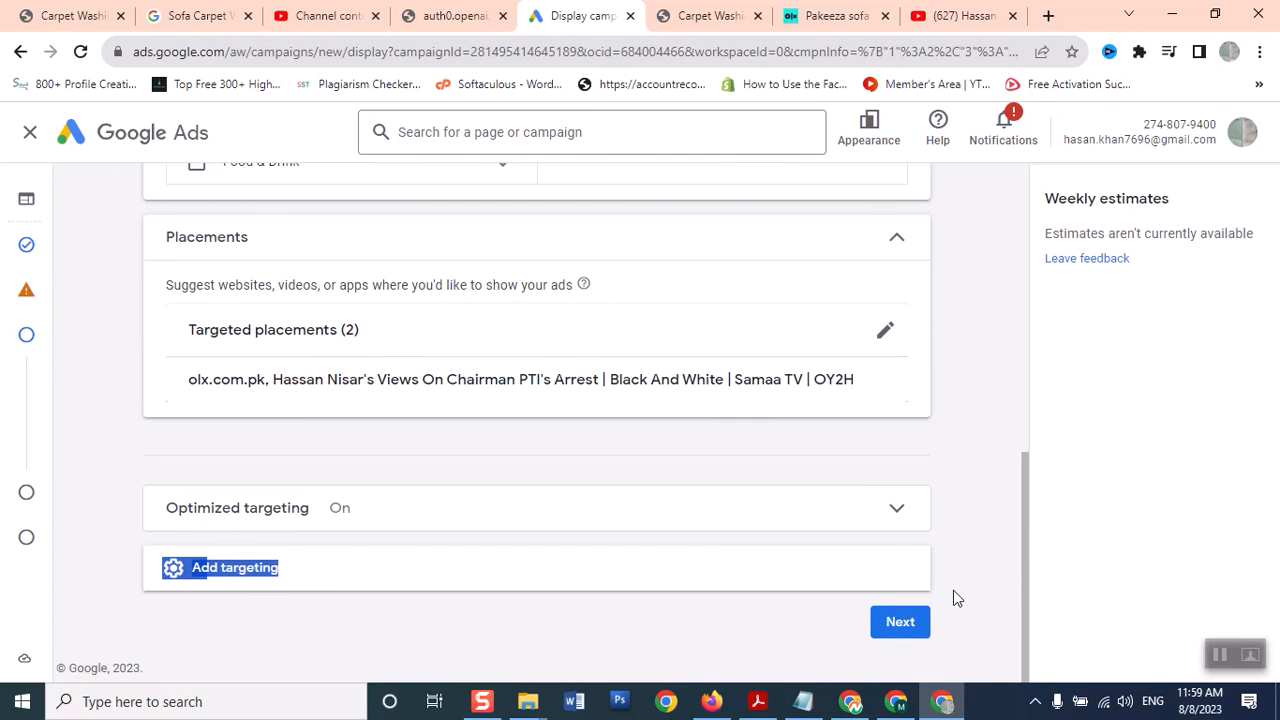
click(903, 633)
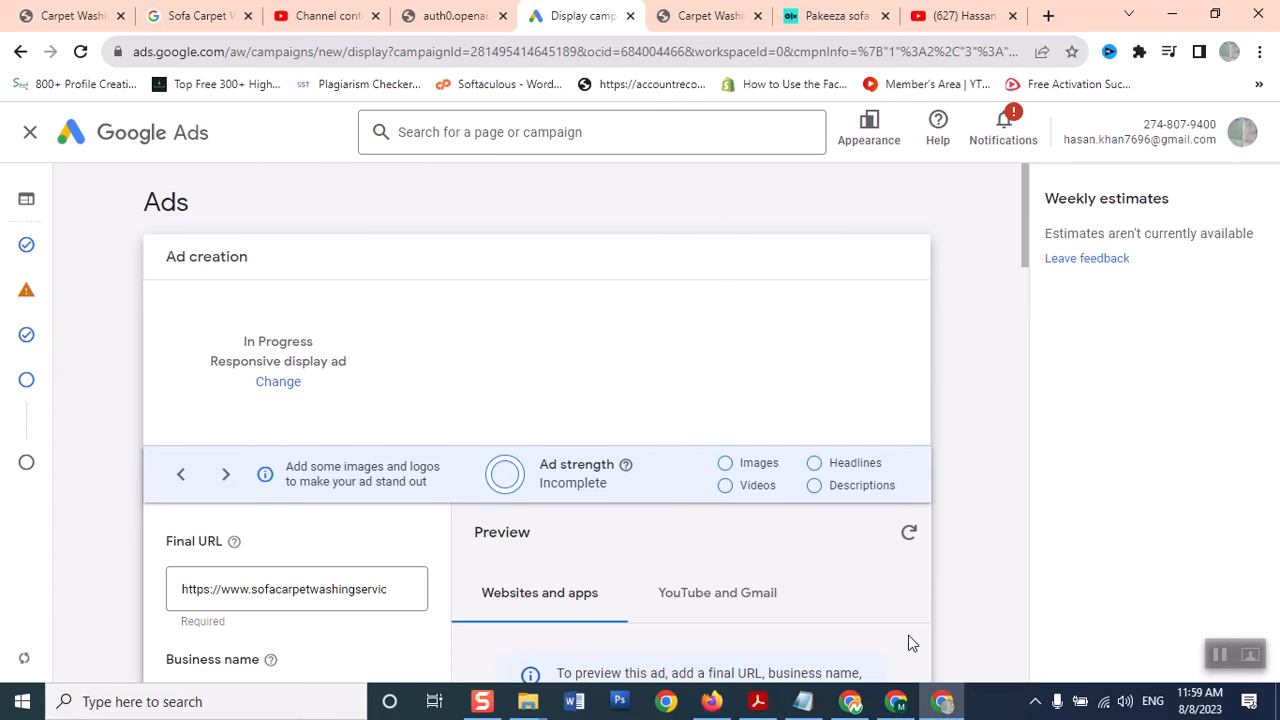
Scroll to the responsive display ad's Images section and open the '+ Images' picker
drag(1026, 240, 1028, 313)
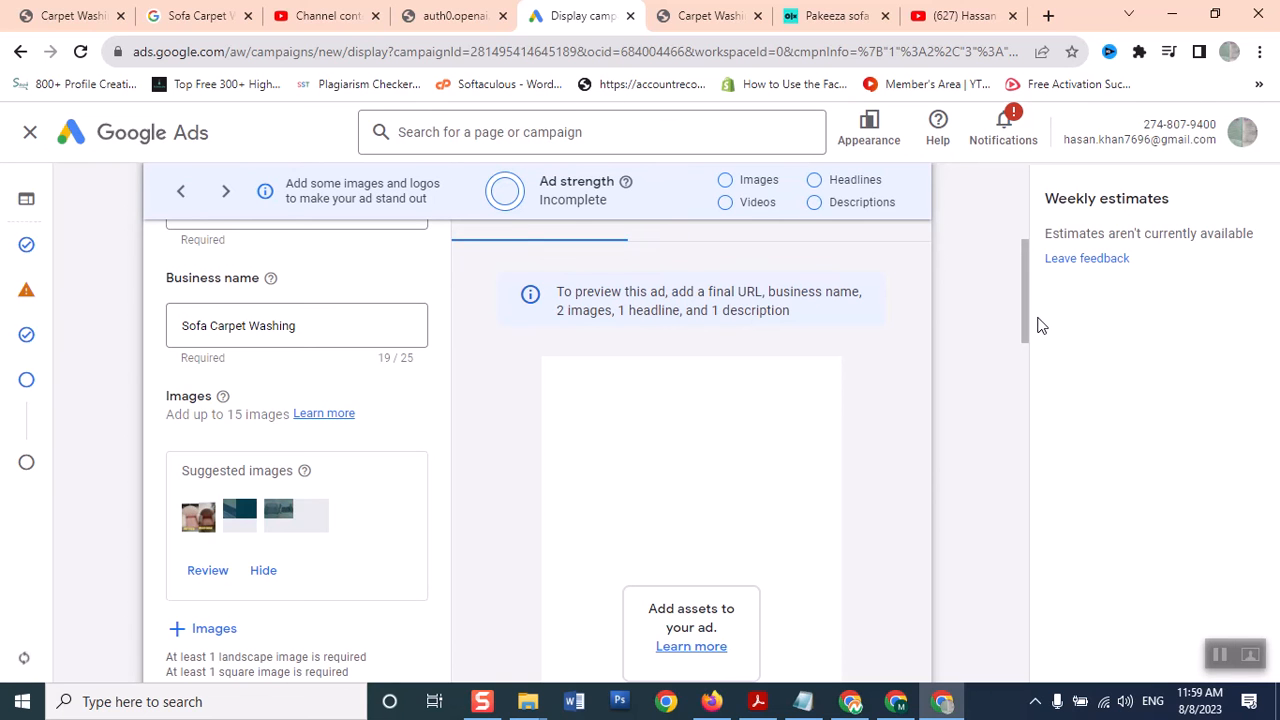
drag(1031, 318, 1026, 311)
mouse_move(1025, 311)
mouse_down()
mouse_move(1023, 235)
mouse_move(1018, 340)
mouse_move(1015, 303)
mouse_move(1003, 306)
mouse_up()
click(1030, 237)
click(995, 313)
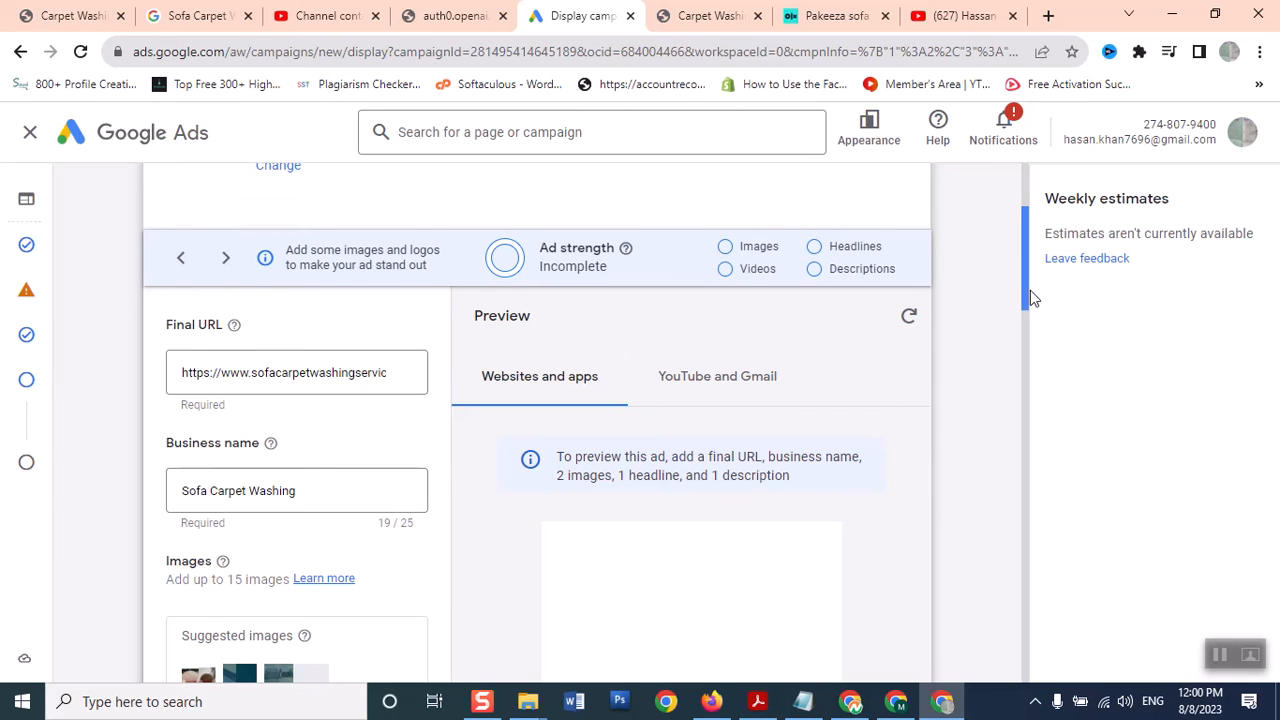
drag(1028, 290, 1024, 315)
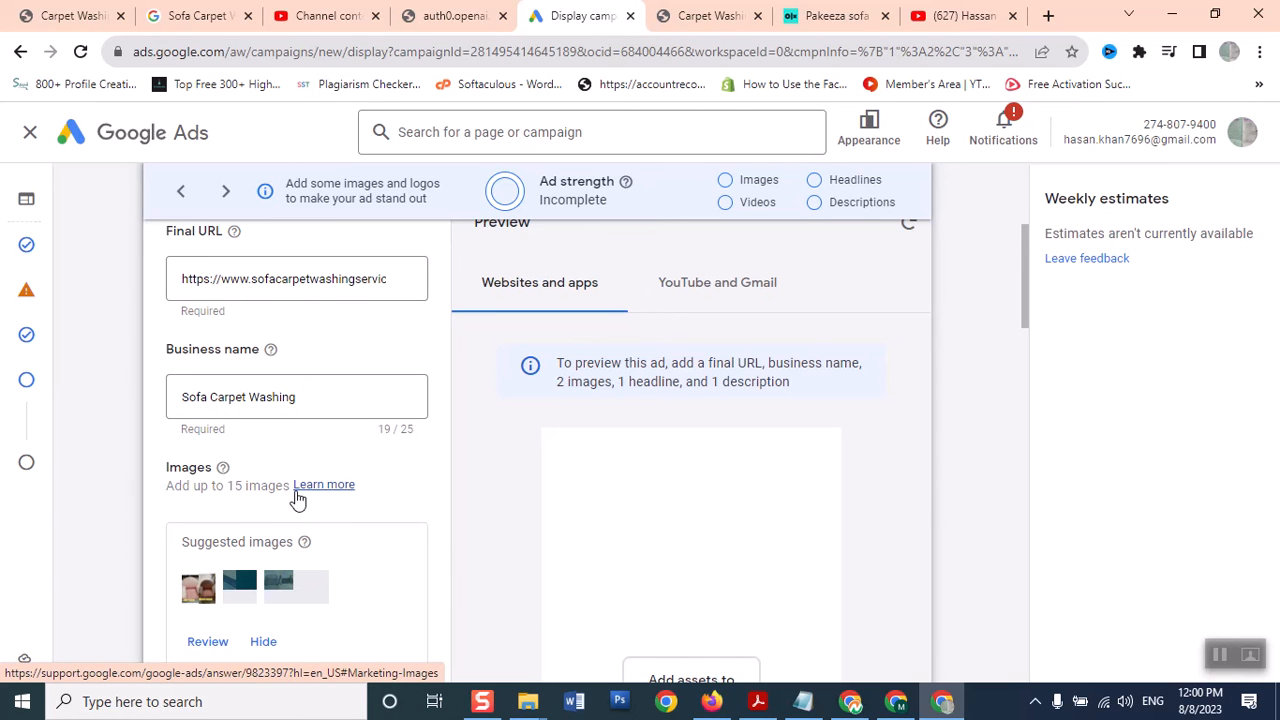
drag(1025, 325, 1025, 375)
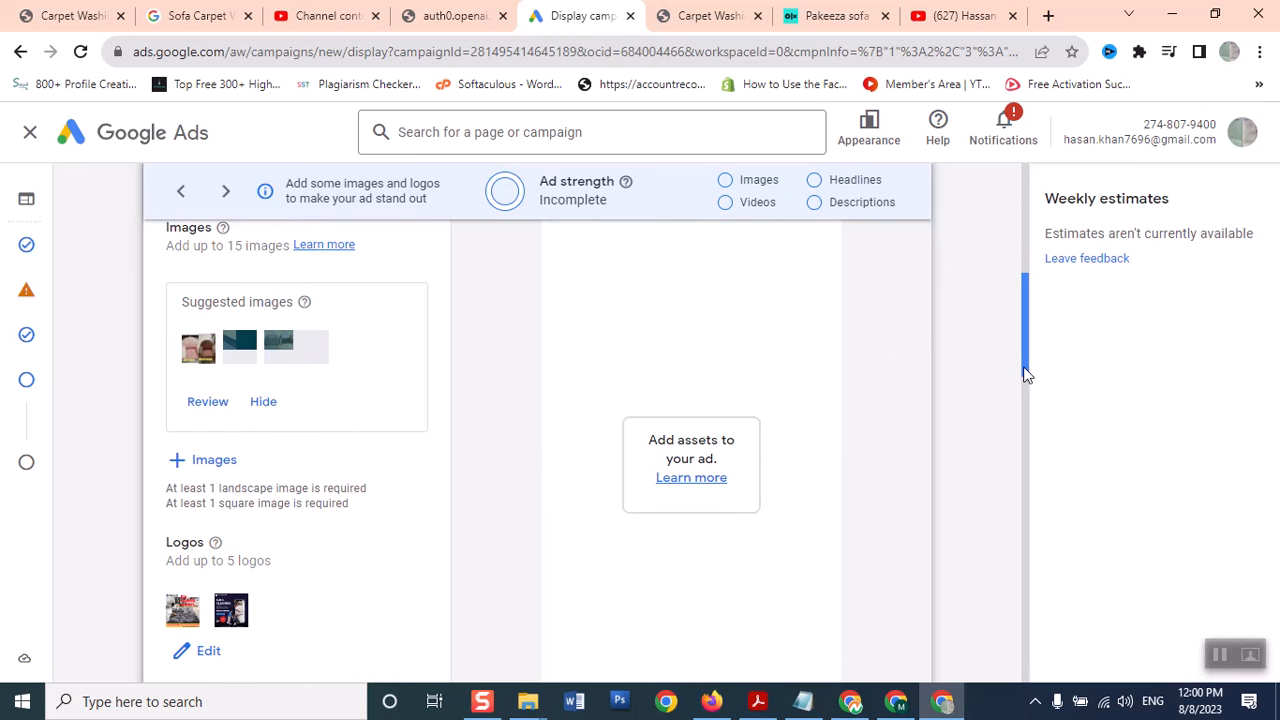
drag(1024, 374, 1024, 366)
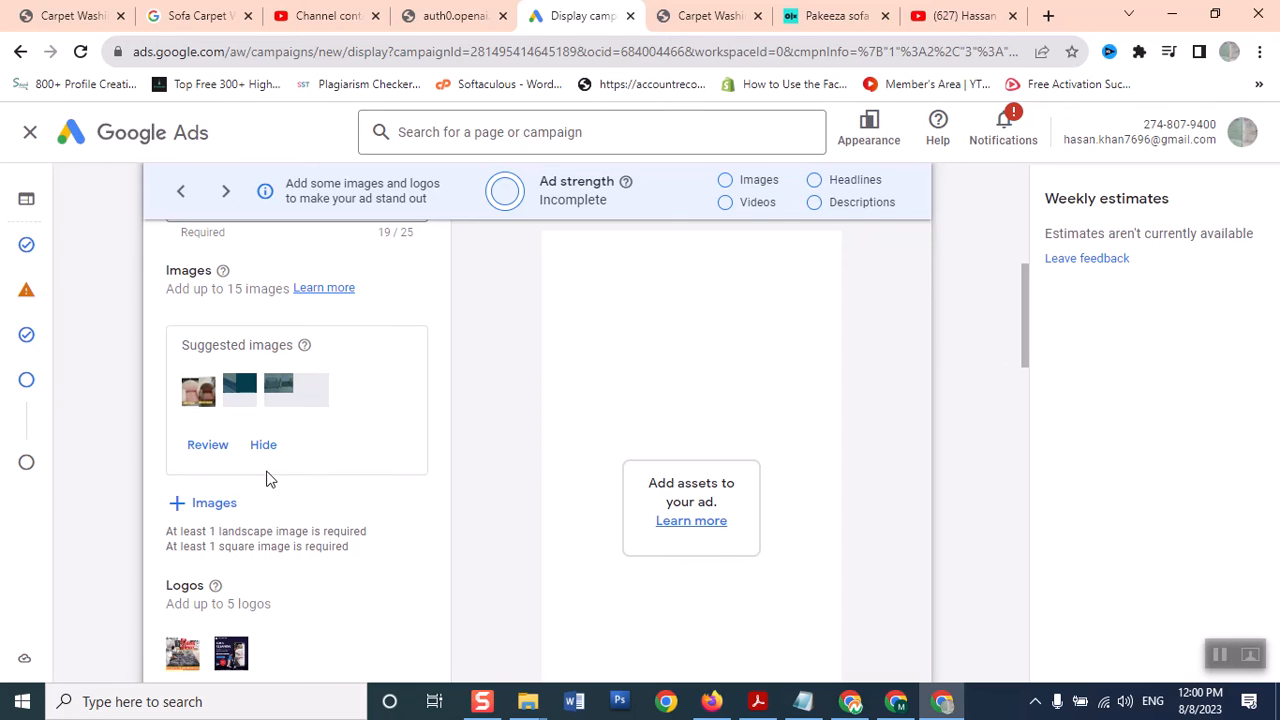
drag(1023, 357, 1022, 333)
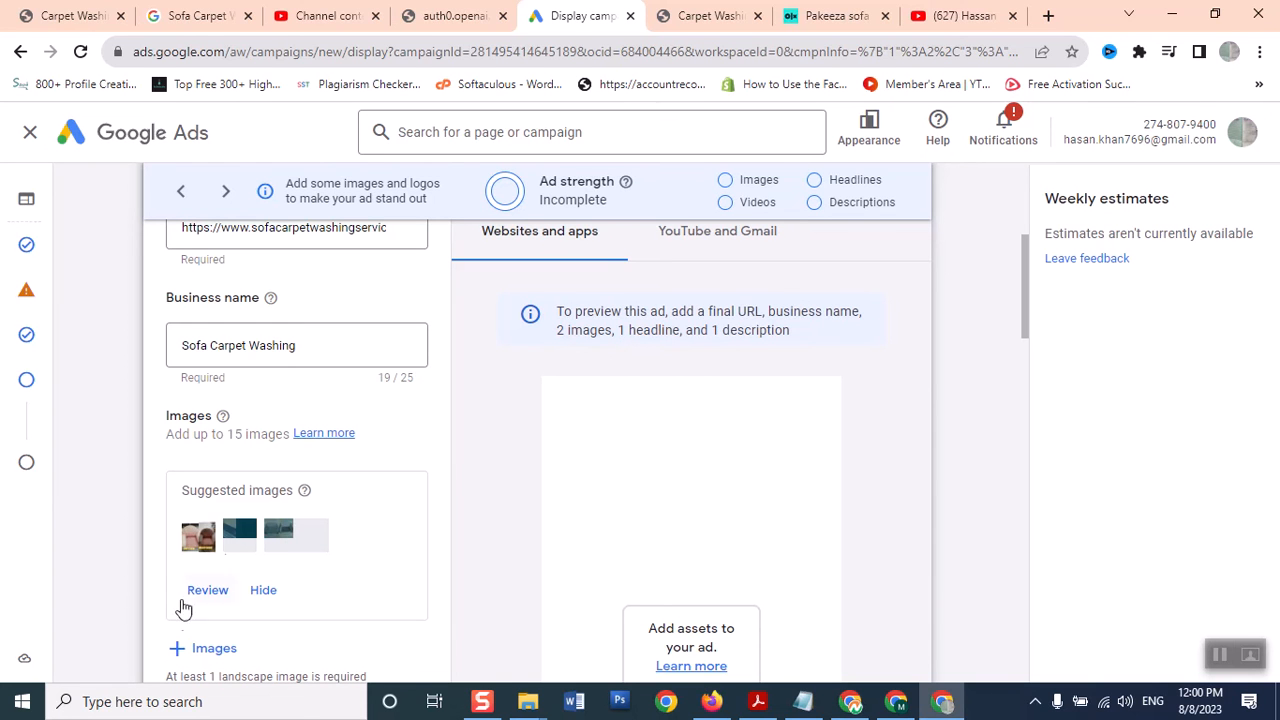
click(174, 656)
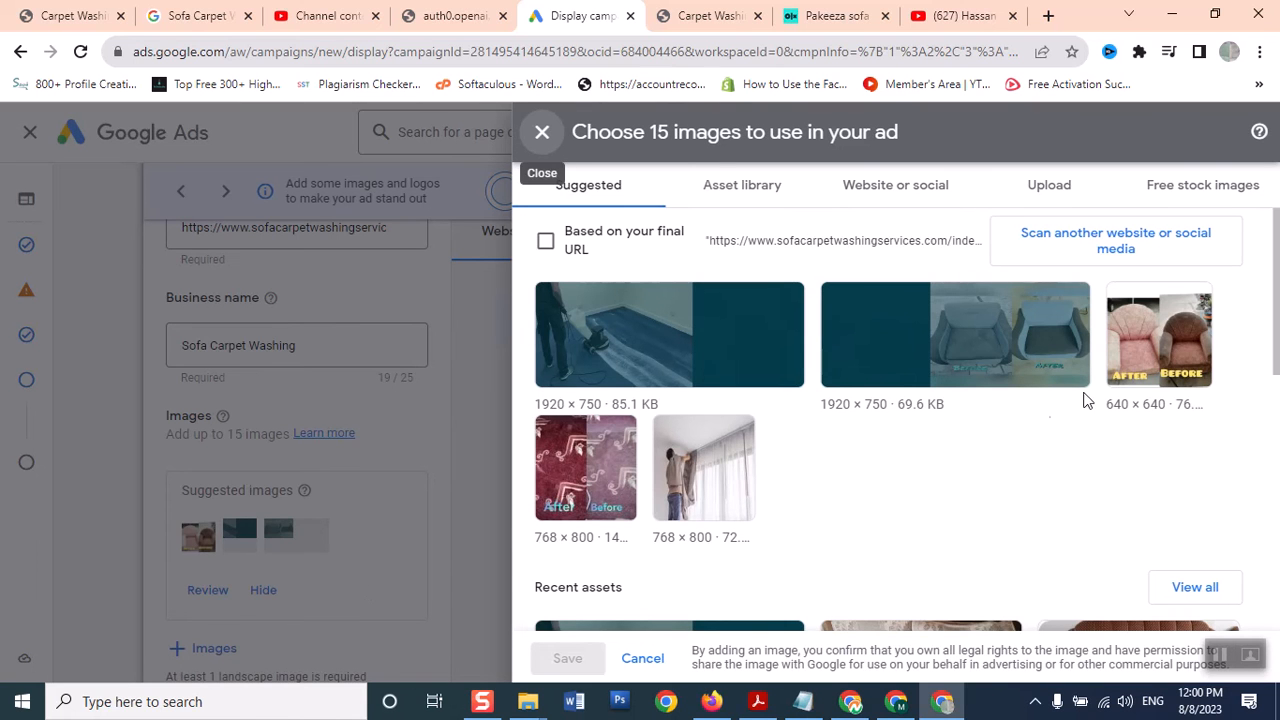
Save the pink armchair before-and-after photo as the ad's image, then open the logo chooser
click(1126, 360)
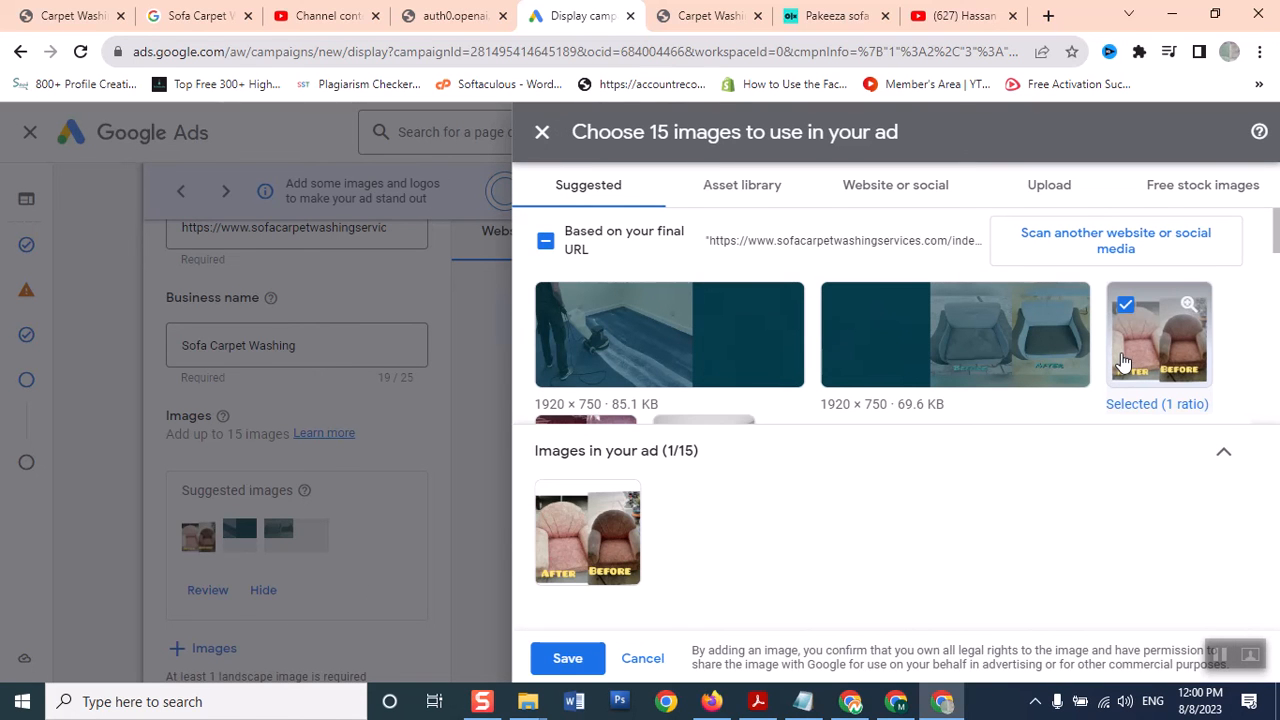
click(564, 666)
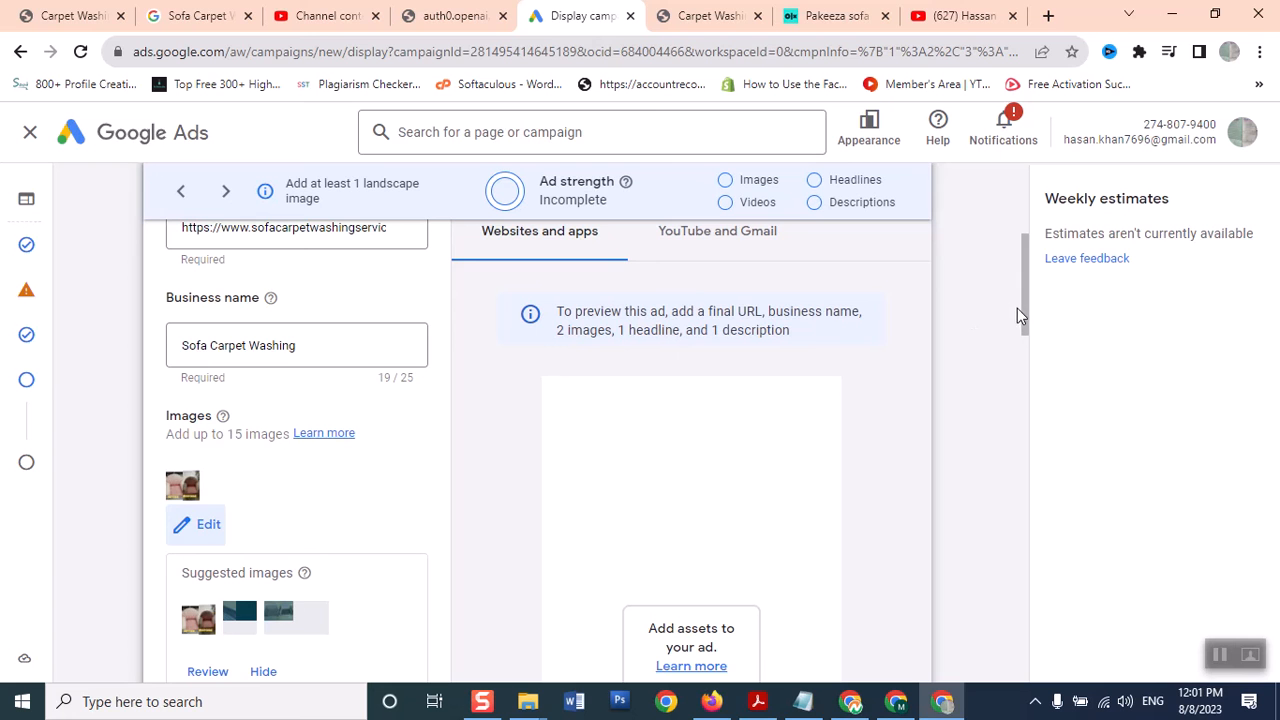
drag(1022, 314, 1006, 389)
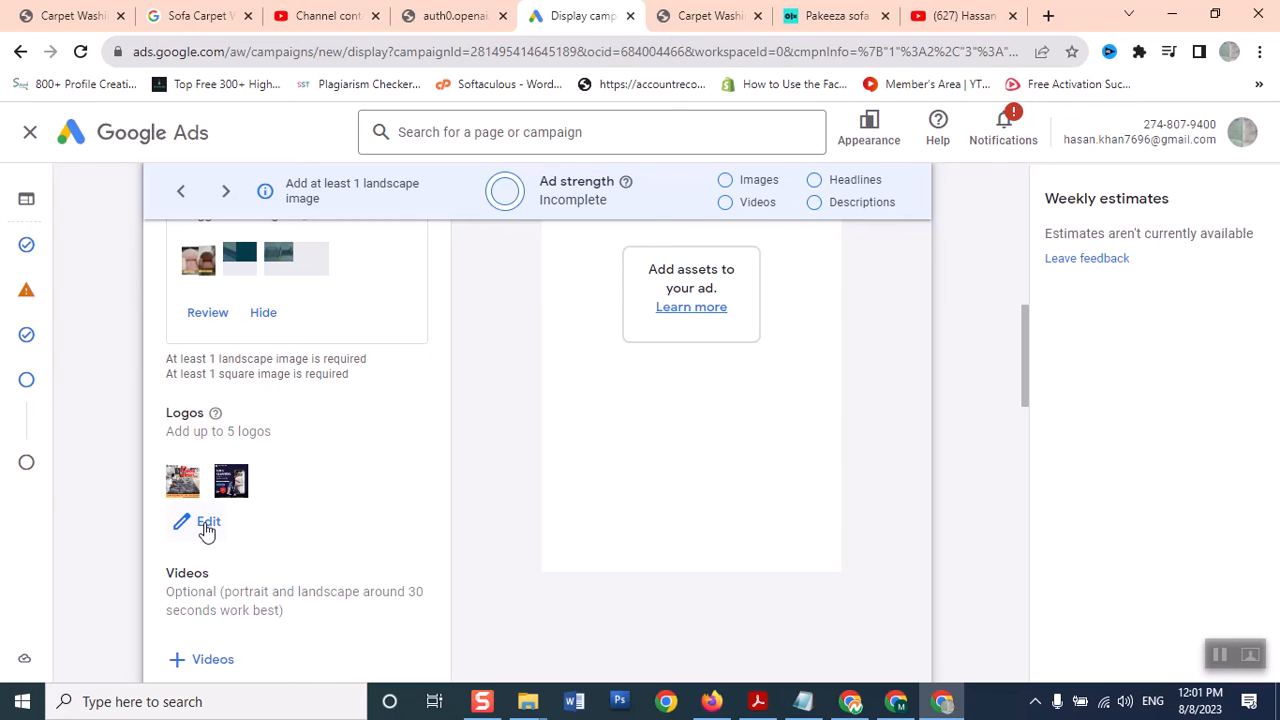
click(207, 524)
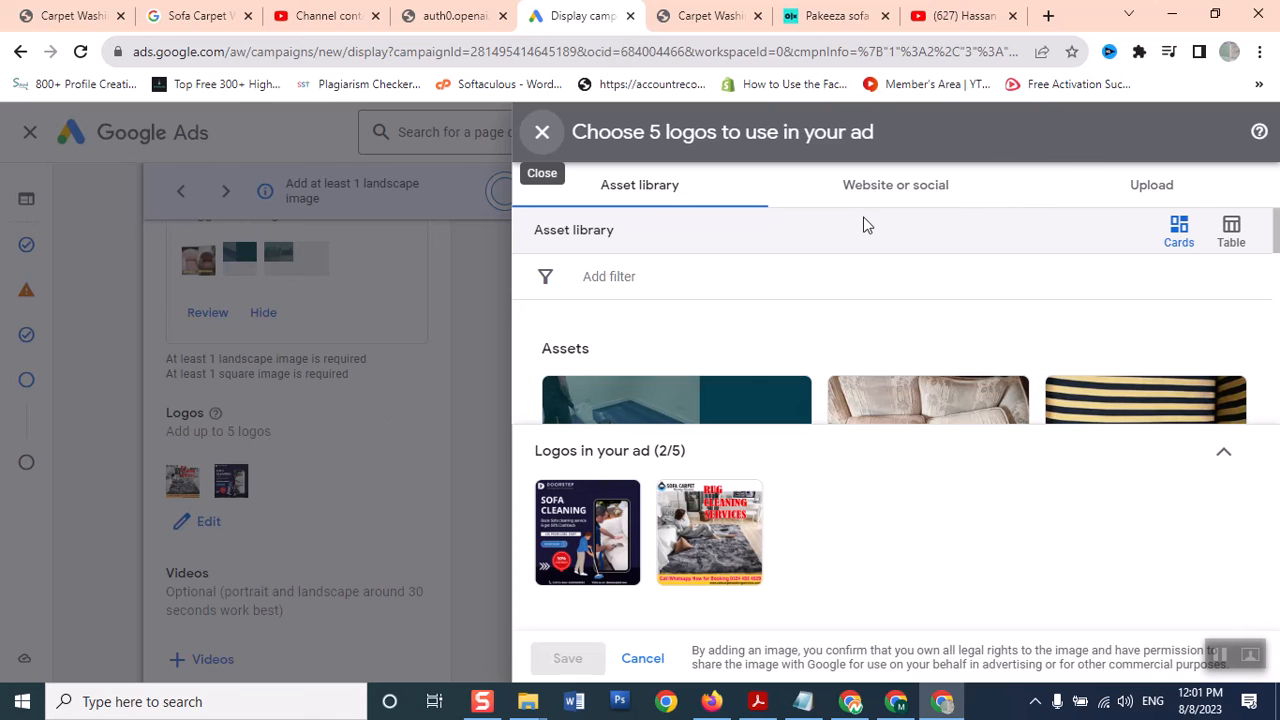
Upload a logo from the computer, browsing to D: > DATA-2020-22 > sofacarpetwashing 2023 > sofa-cleaning-services > images
click(1129, 197)
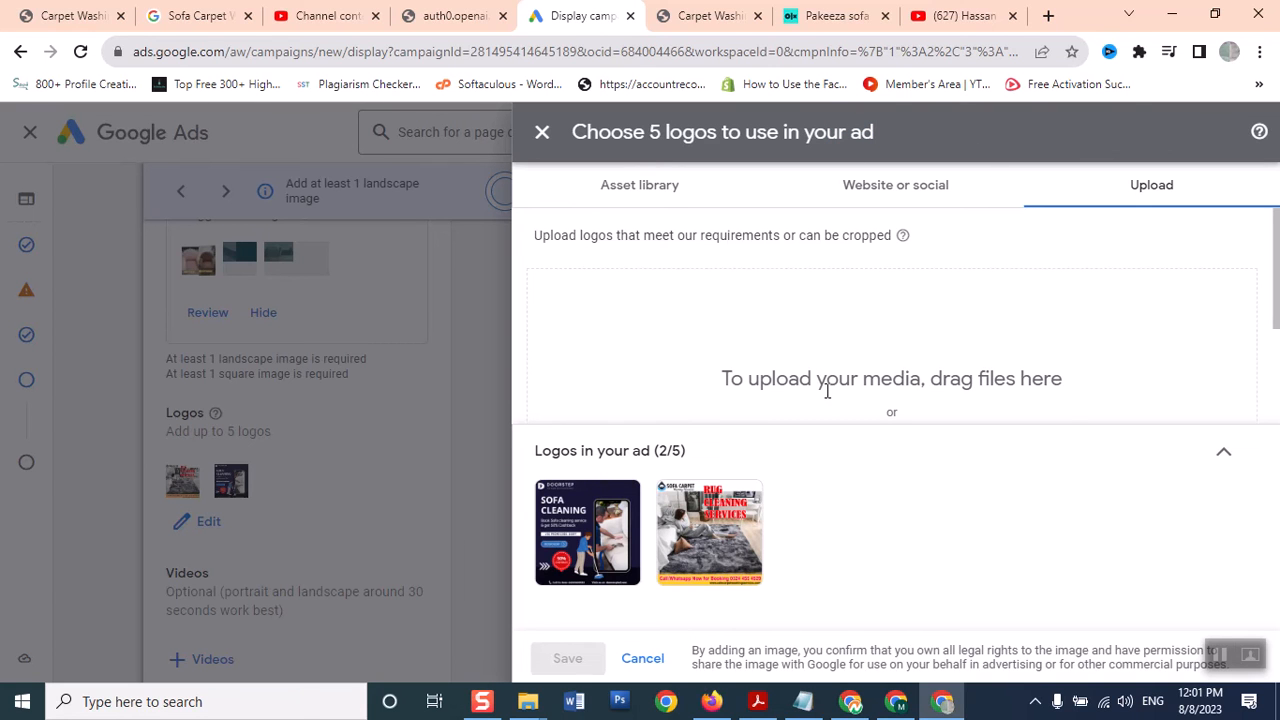
scroll(1274, 207, down, 1)
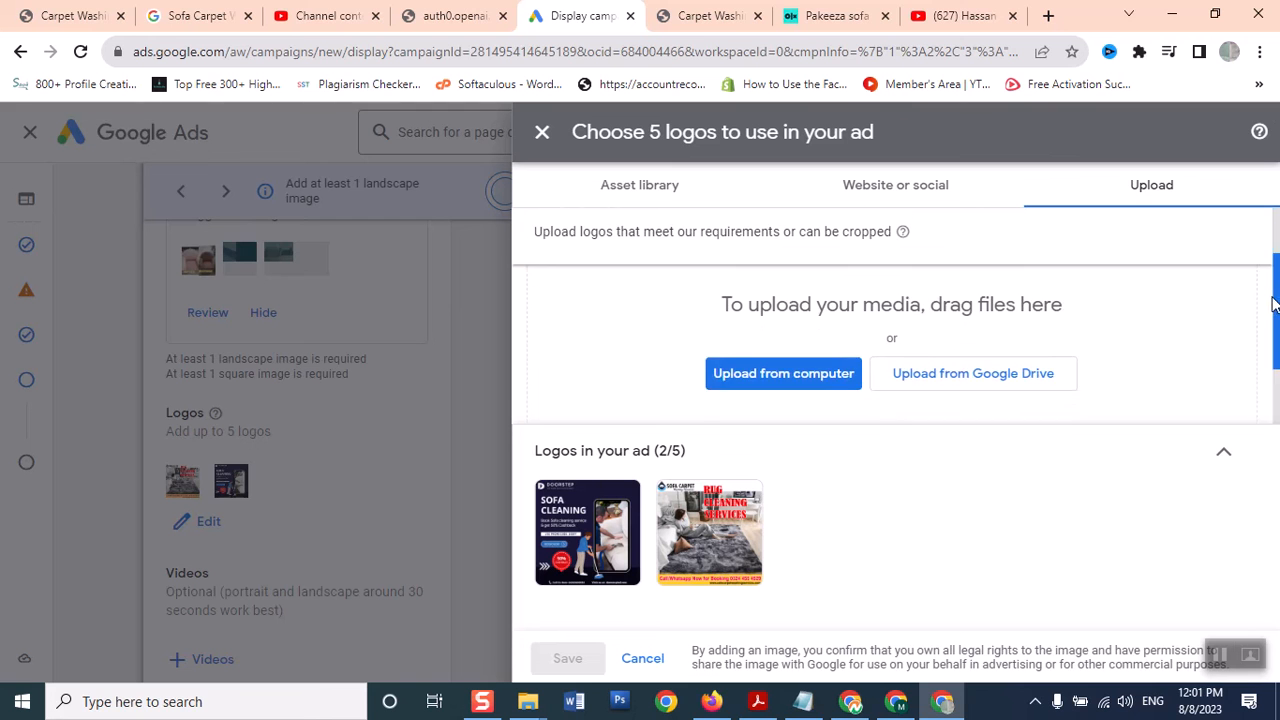
click(764, 360)
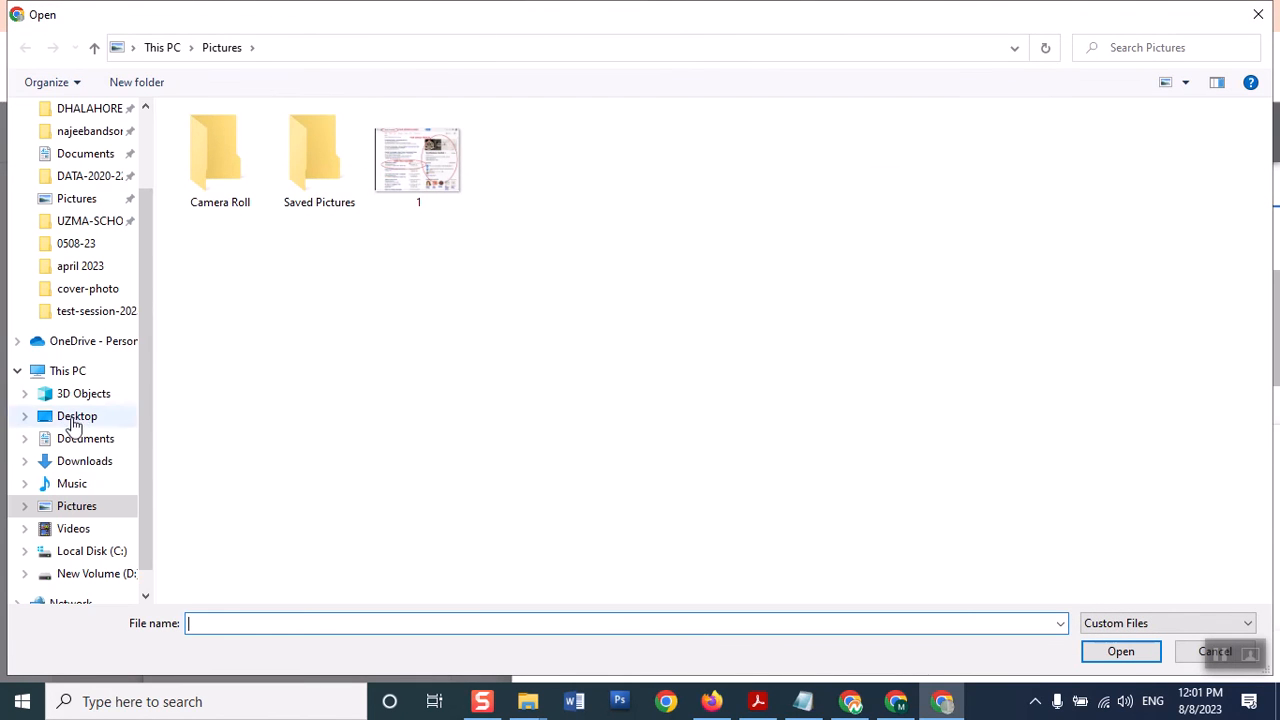
click(100, 176)
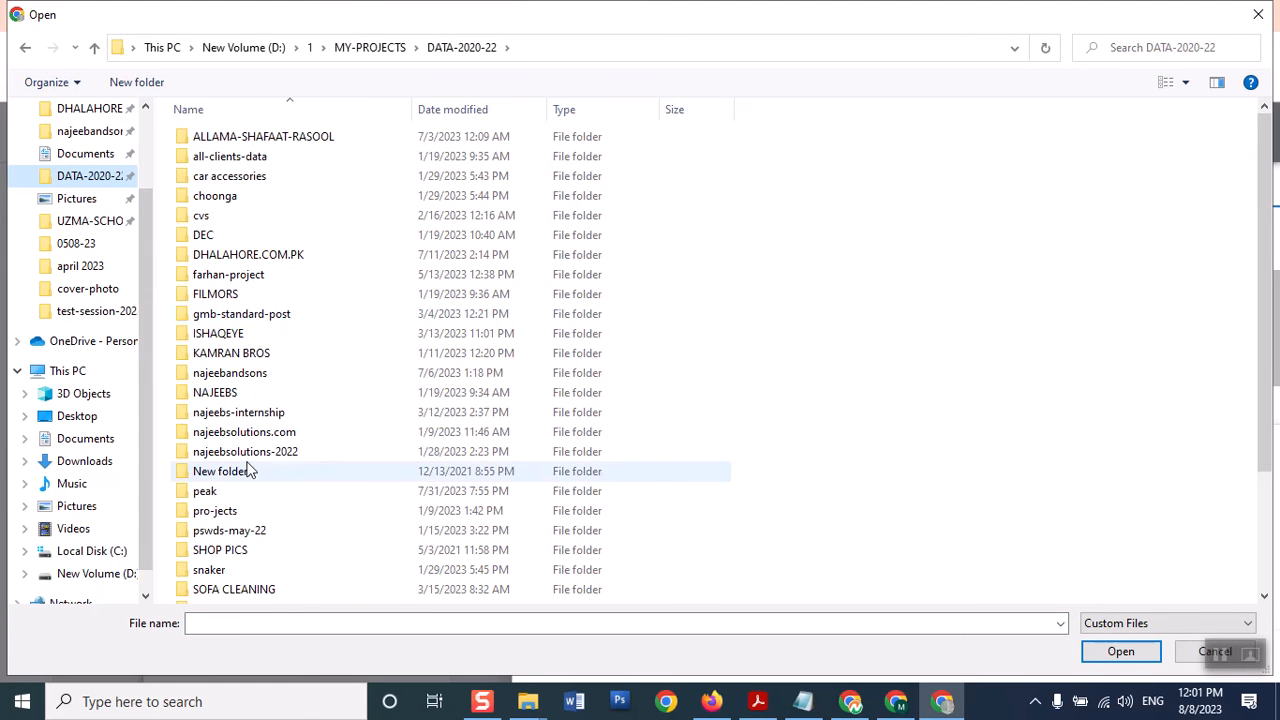
double_click(302, 593)
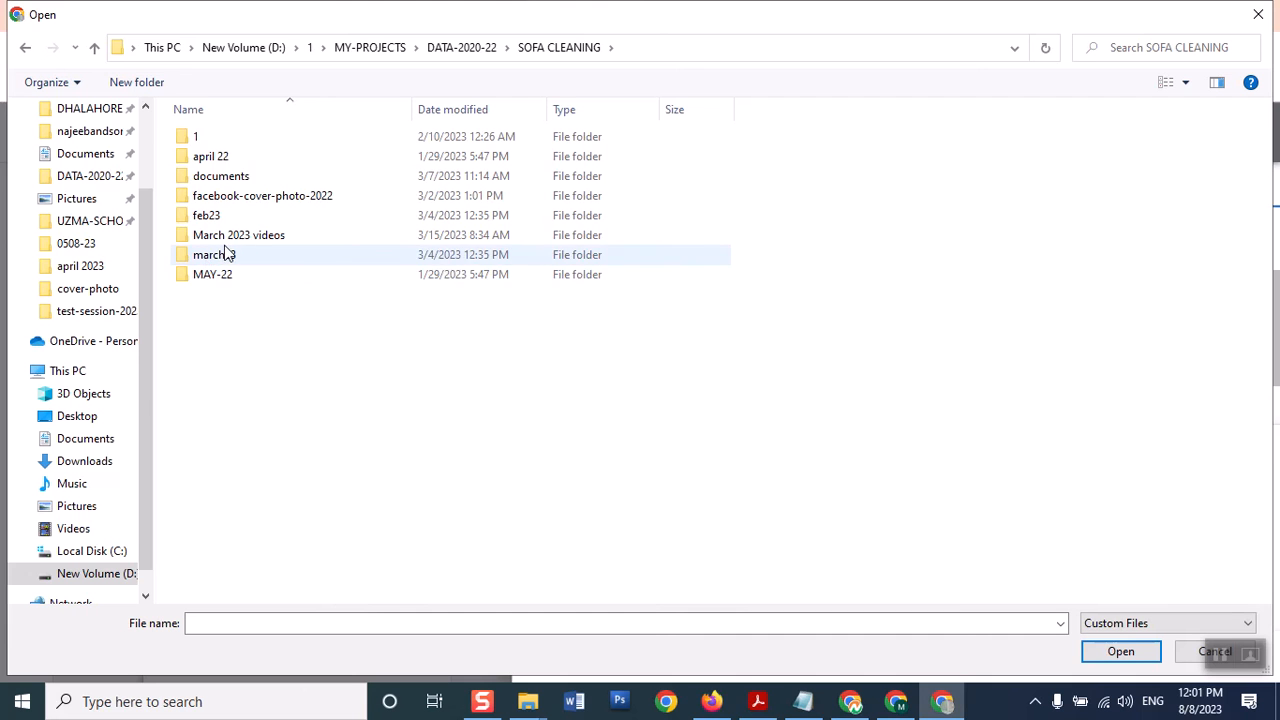
click(470, 47)
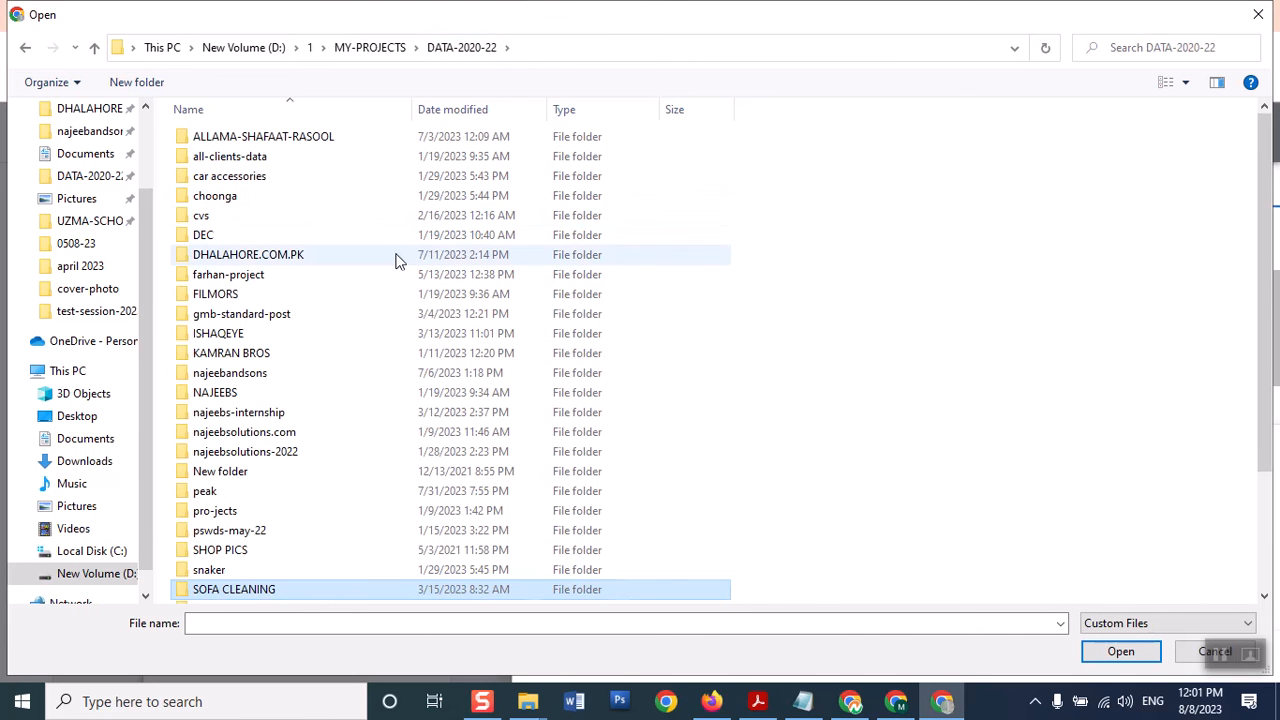
click(395, 260)
key(s)
key(s)
key(s)
key(s)
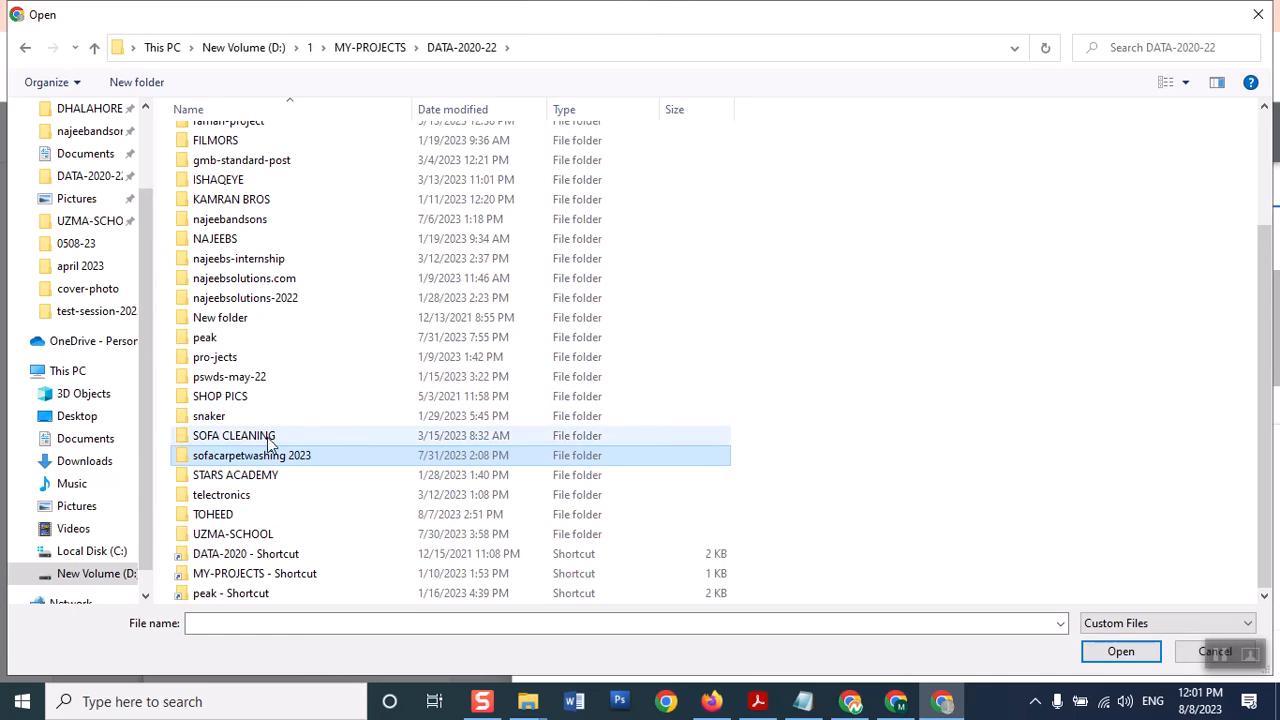
double_click(278, 457)
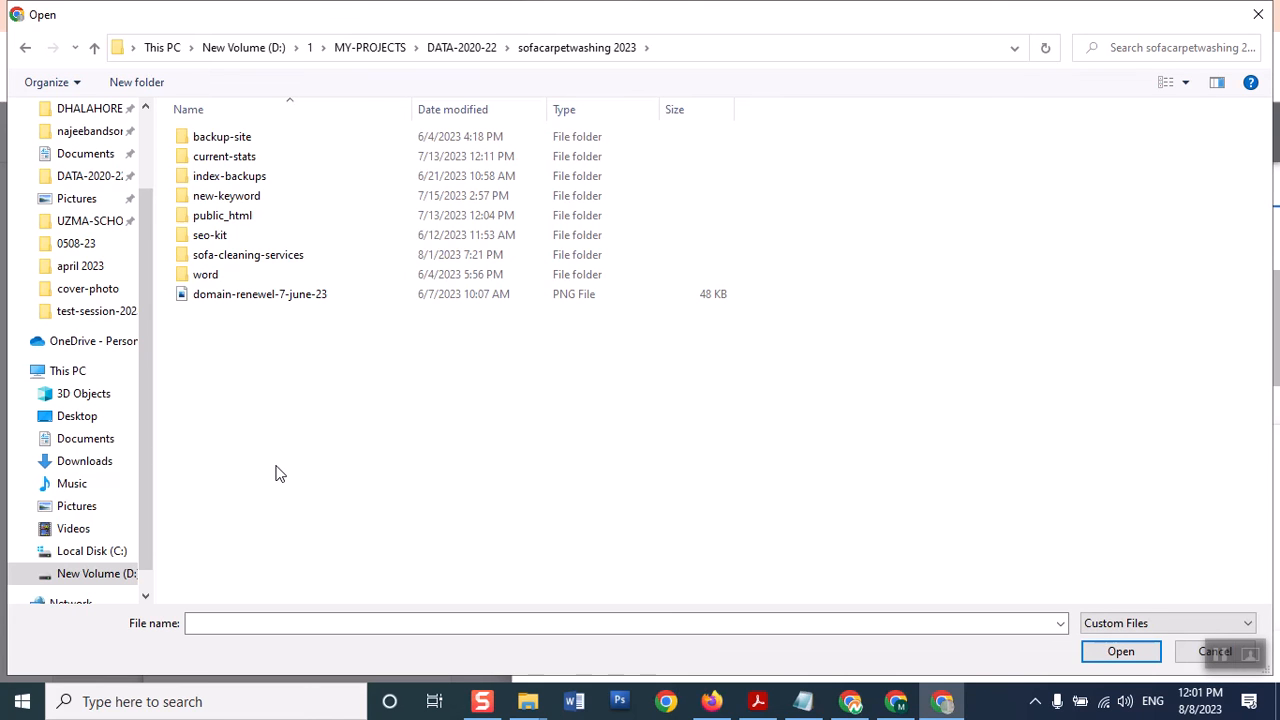
click(313, 259)
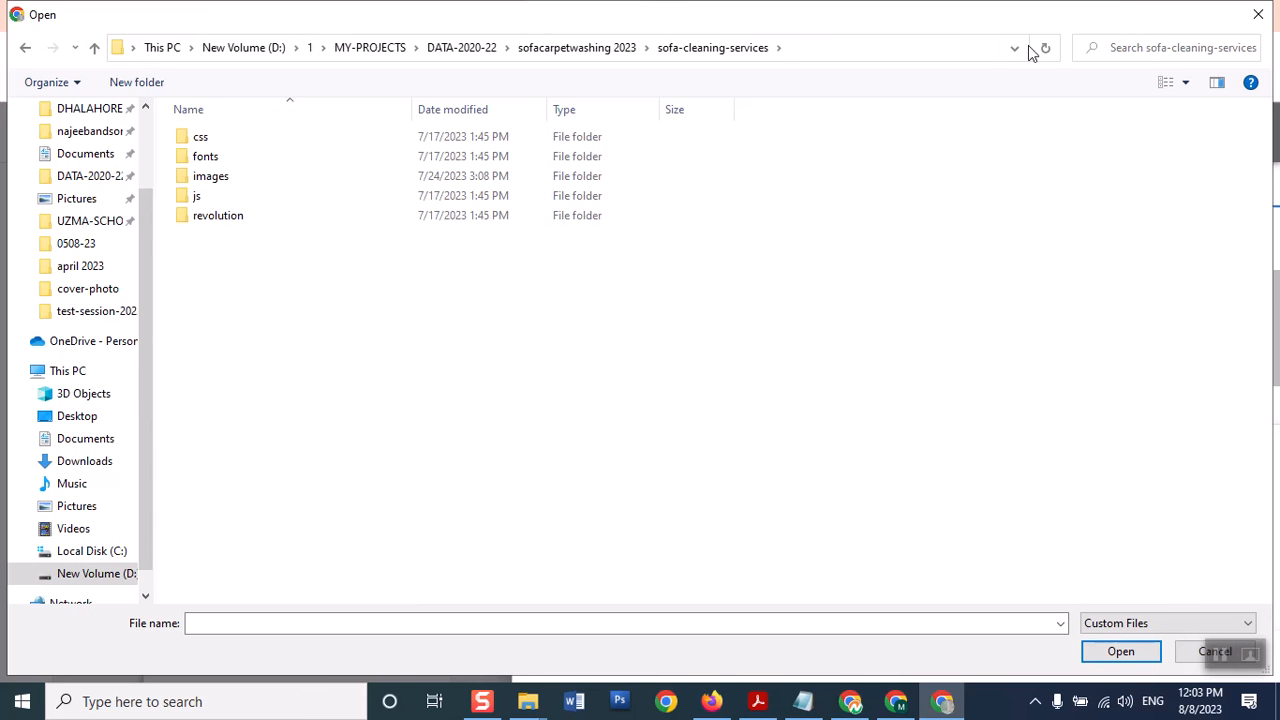
double_click(240, 184)
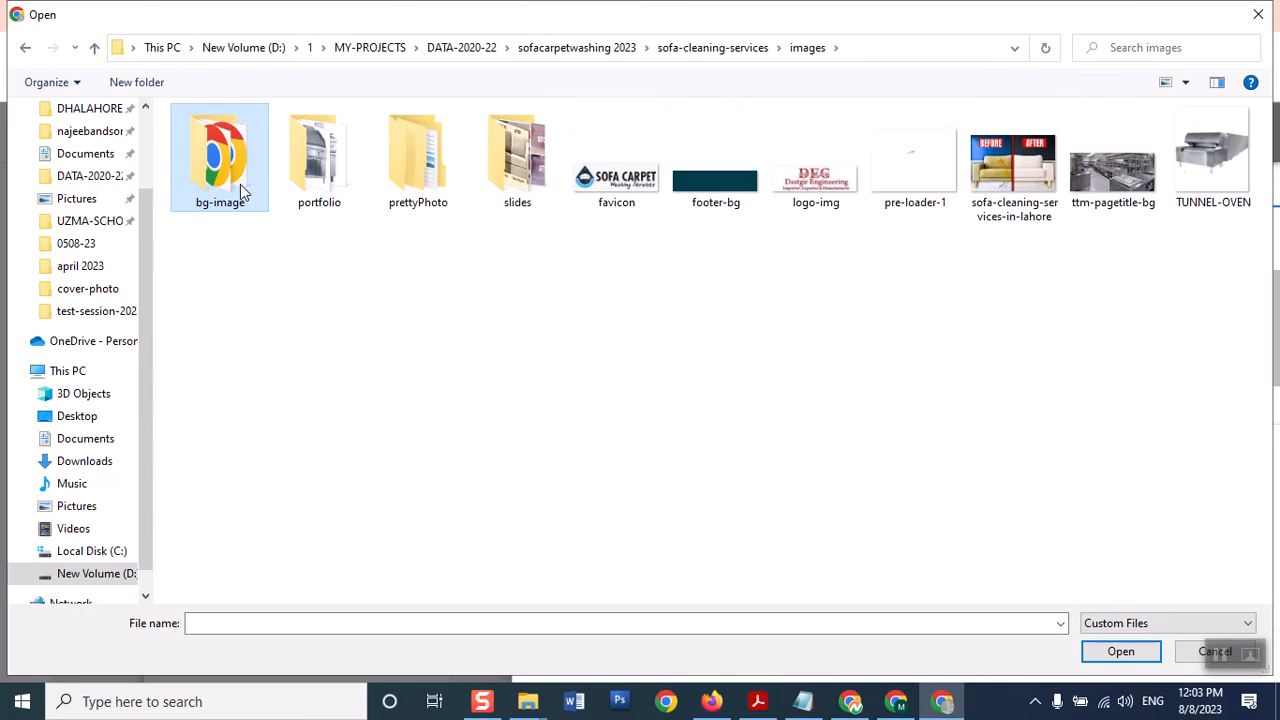
Upload the favicon file as a logo and save it, giving the ad four logos
double_click(643, 207)
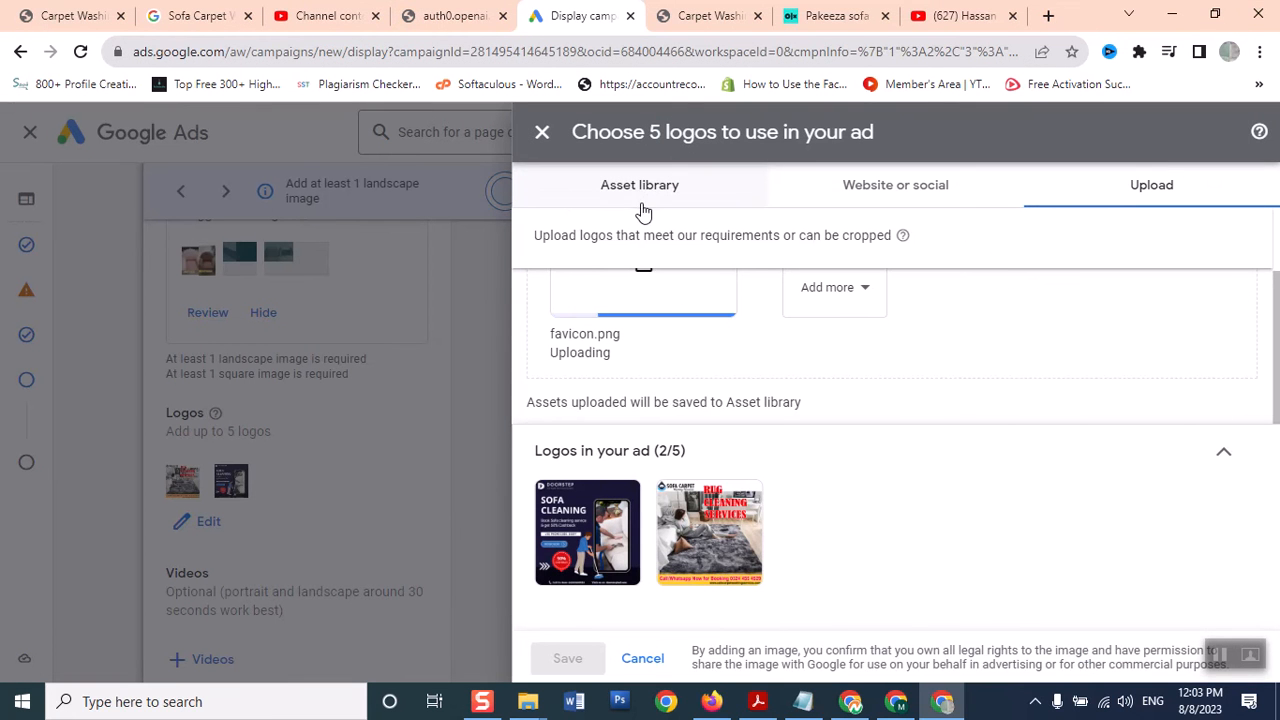
scroll(1276, 320, up, 1)
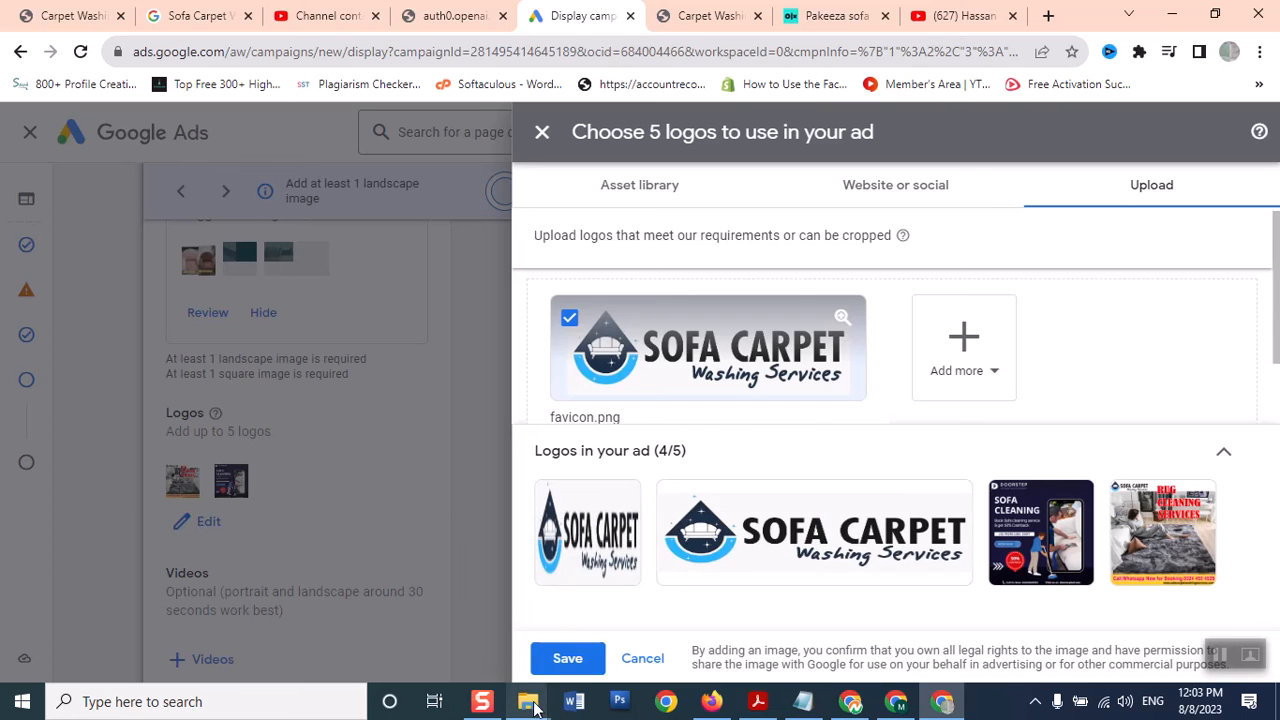
click(558, 665)
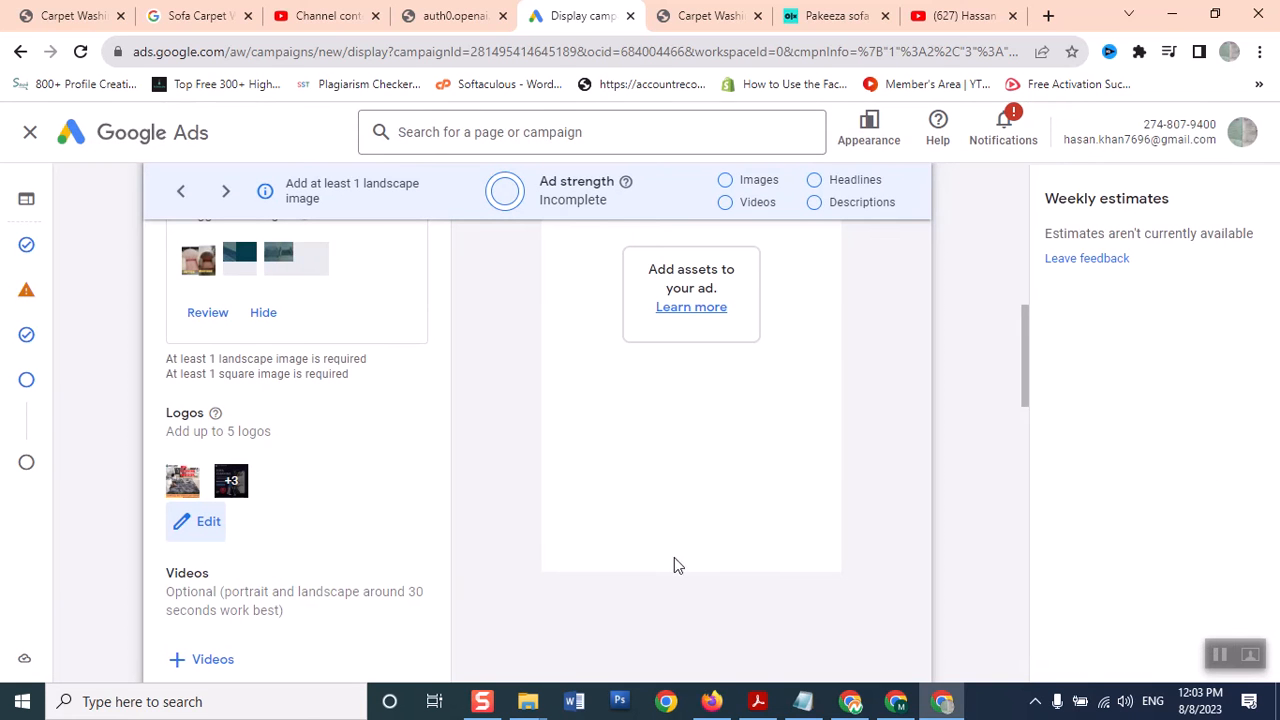
drag(1023, 322, 1022, 354)
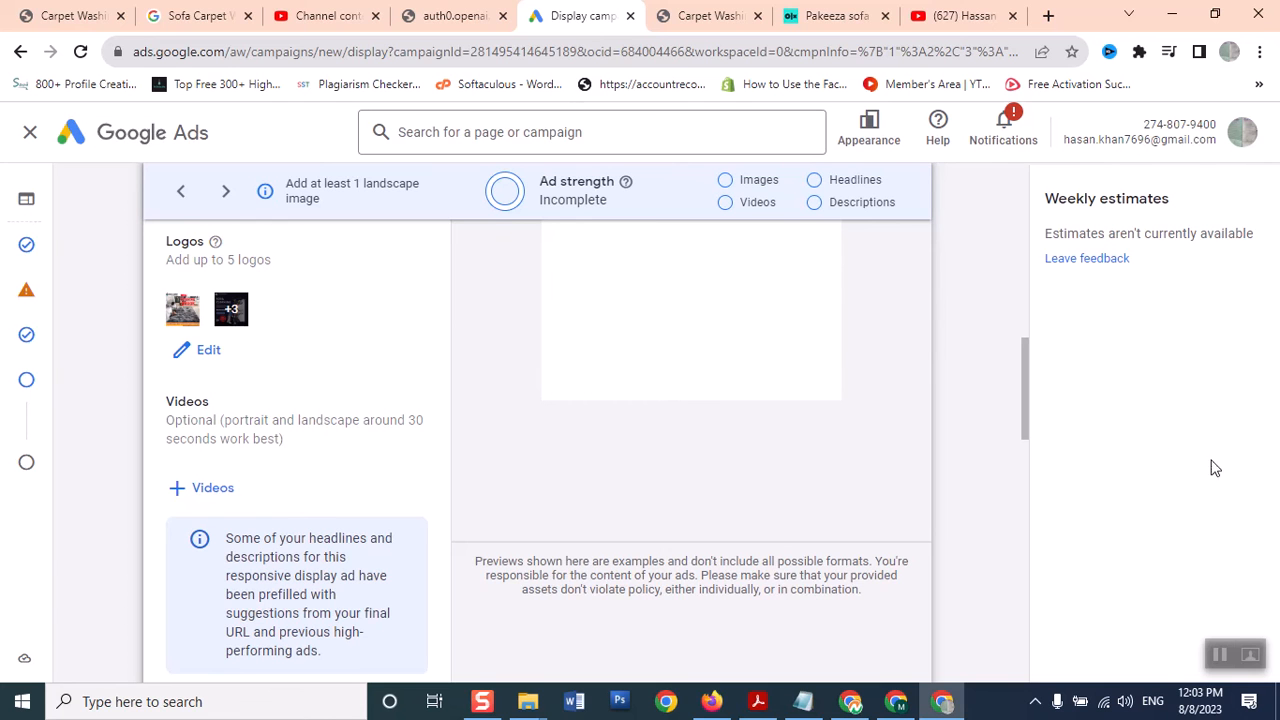
drag(1025, 410, 1033, 428)
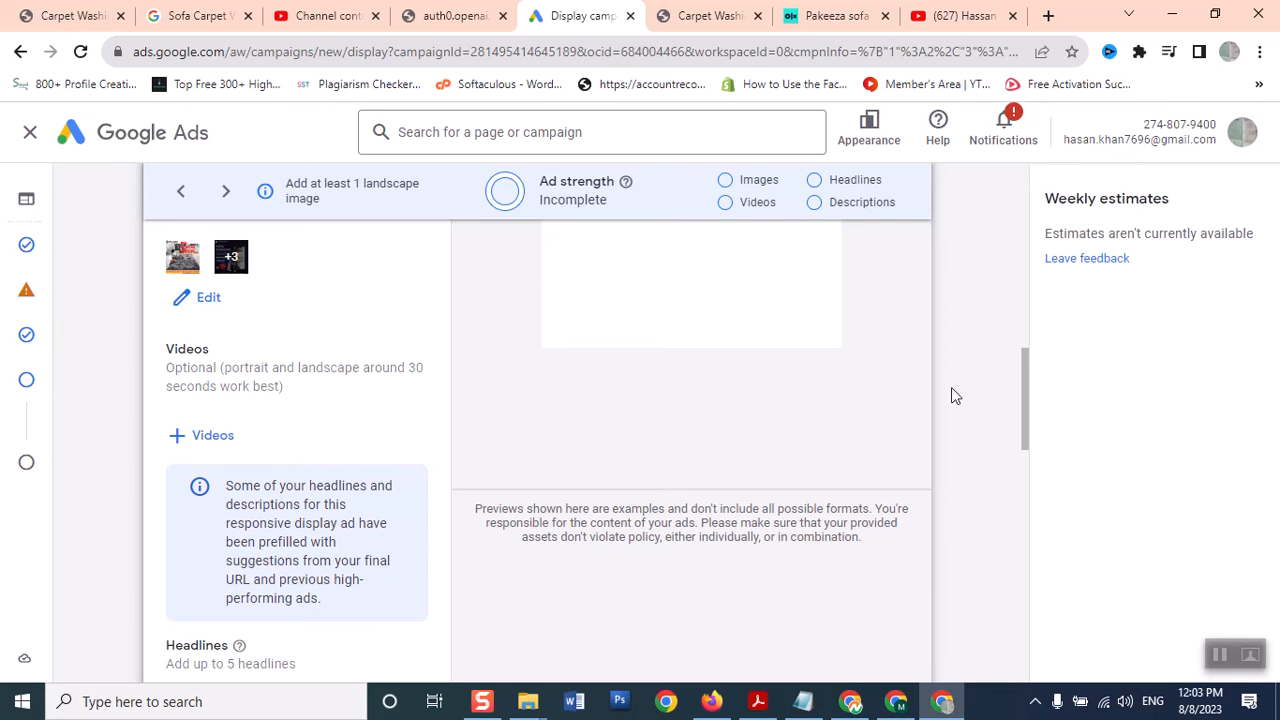
drag(1026, 400, 1031, 431)
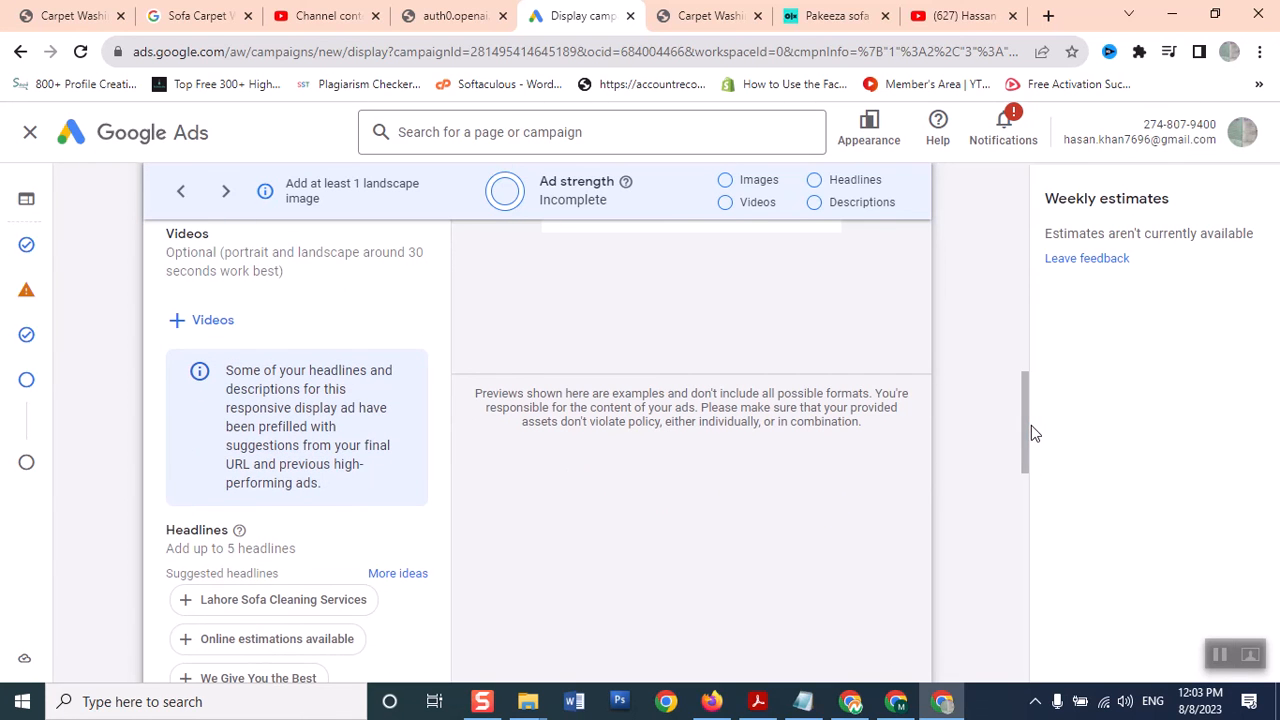
Choose the 0:30.9 Sofa & Carpet Washing video from the asset library and save it
click(205, 320)
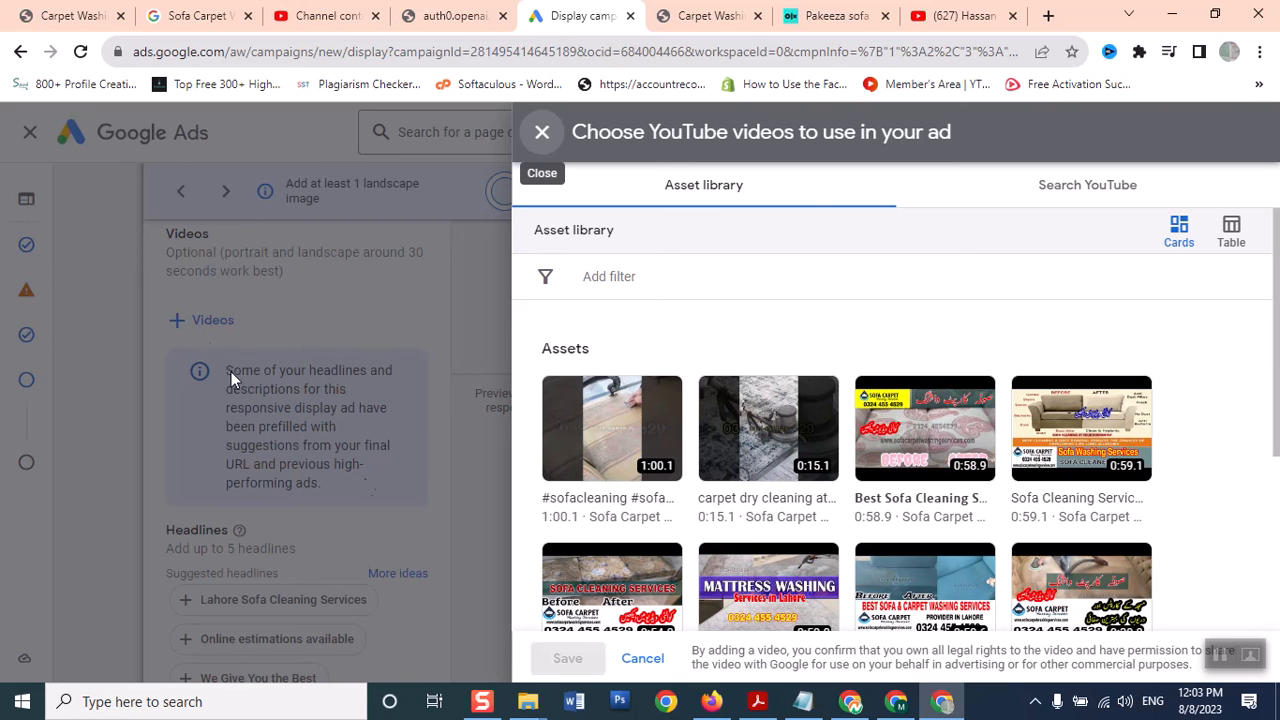
mouse_move(766, 478)
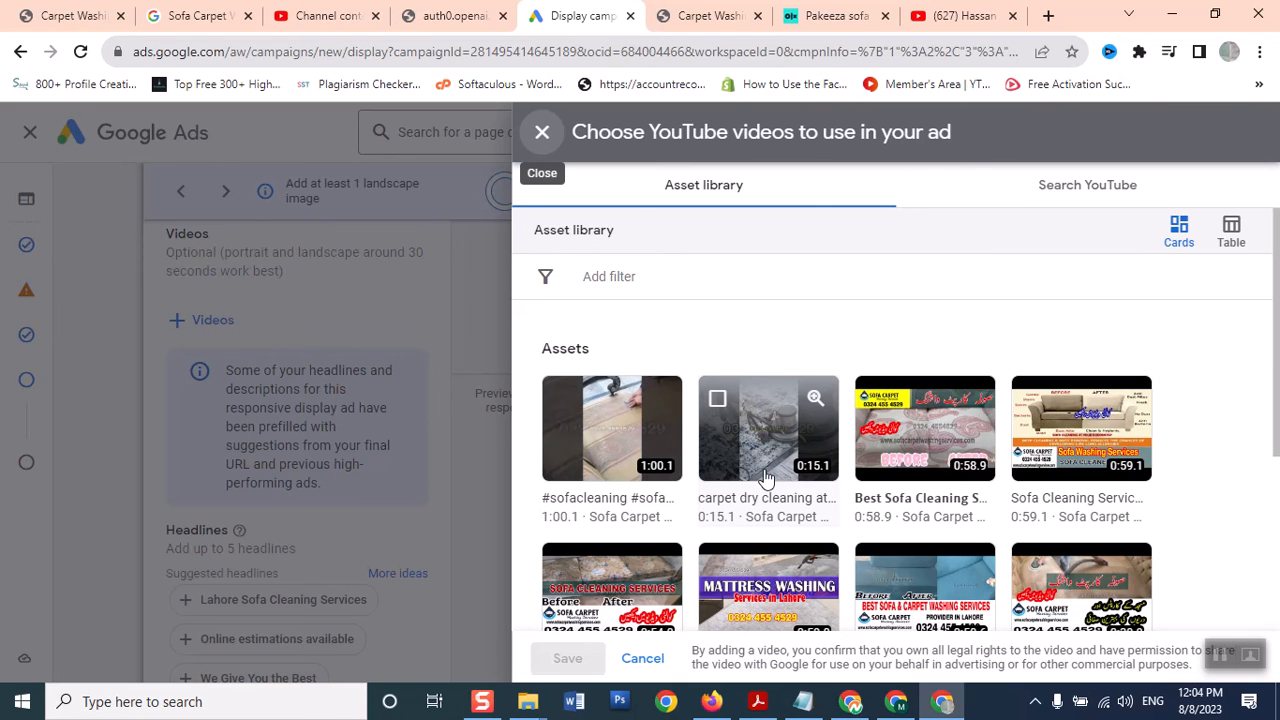
drag(1271, 457, 1275, 497)
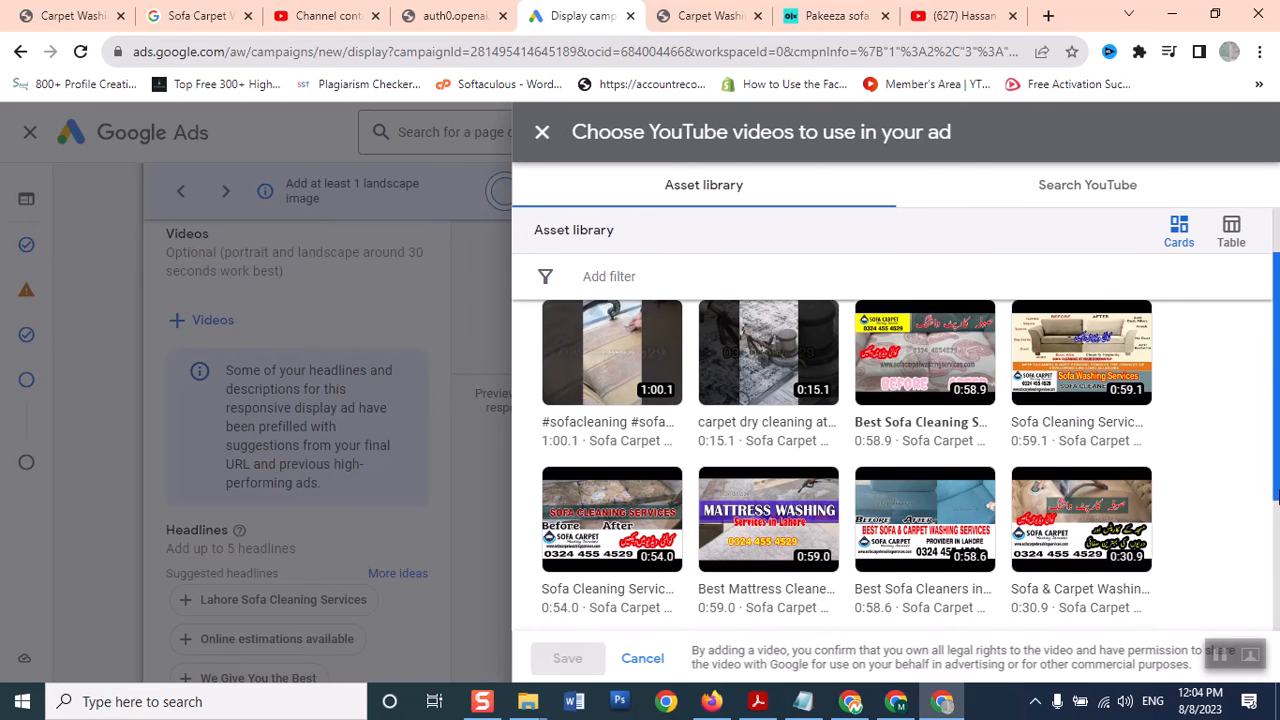
mouse_move(1080, 563)
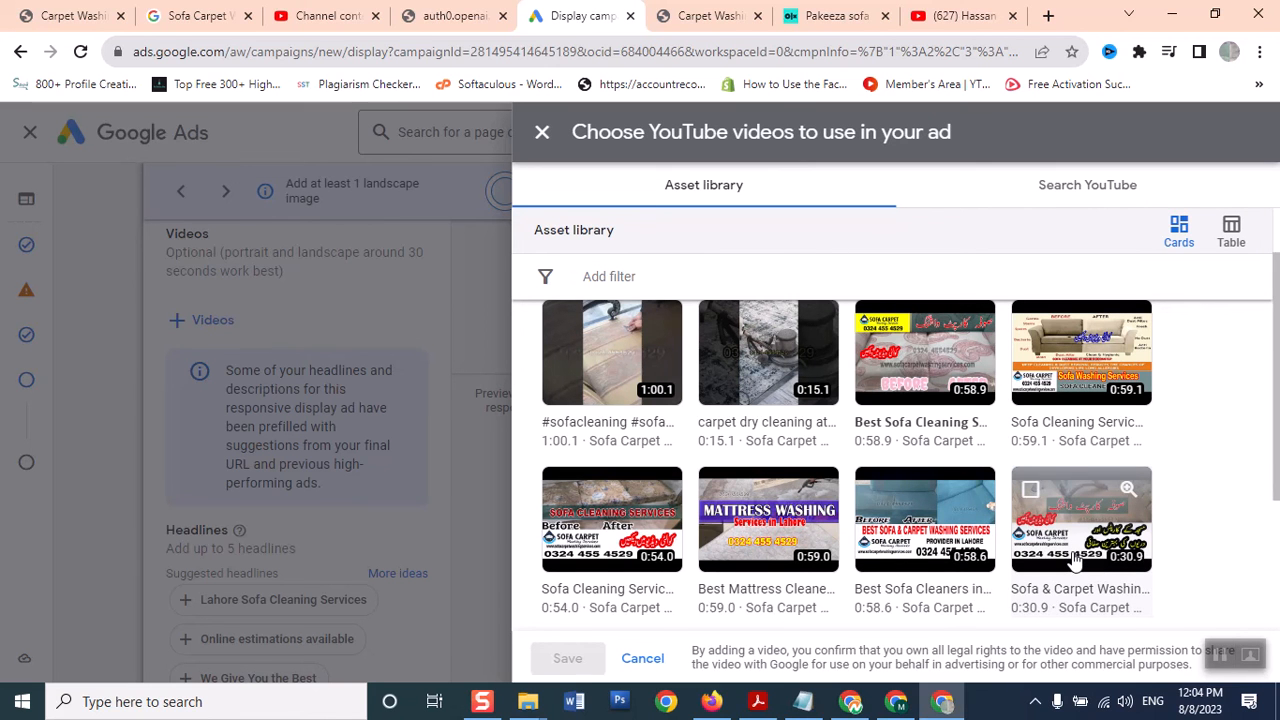
click(1030, 489)
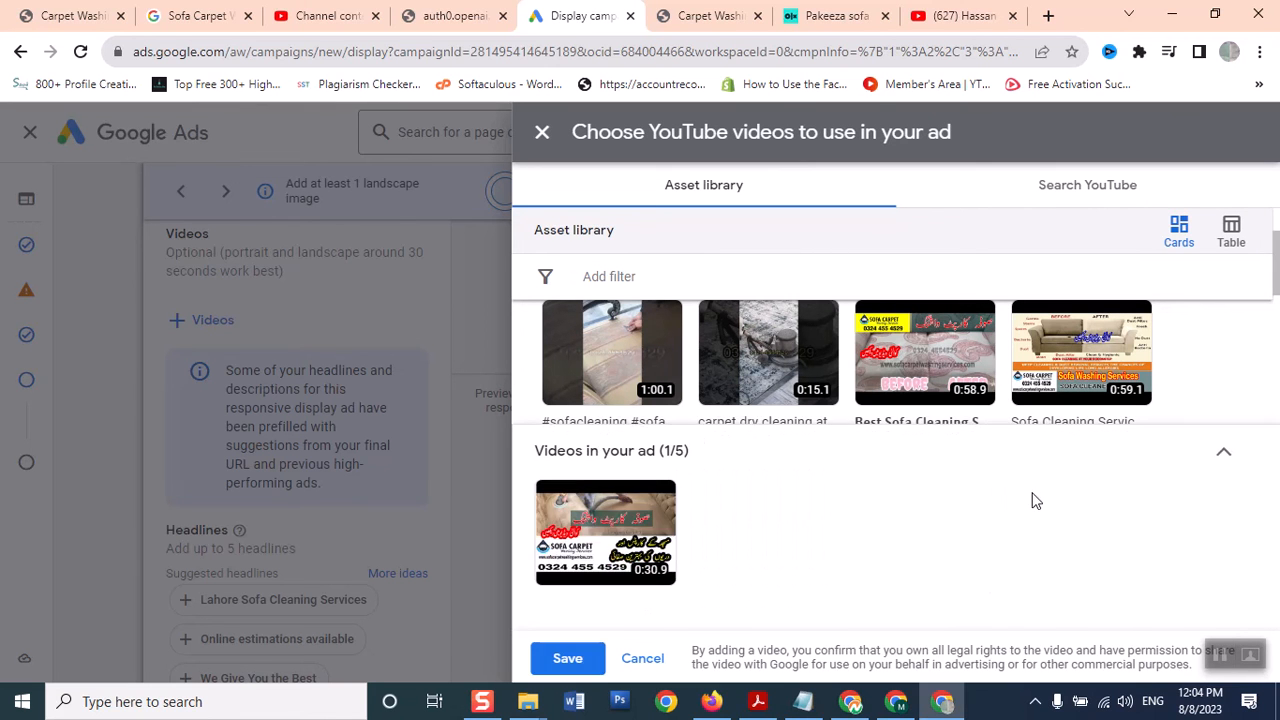
click(570, 661)
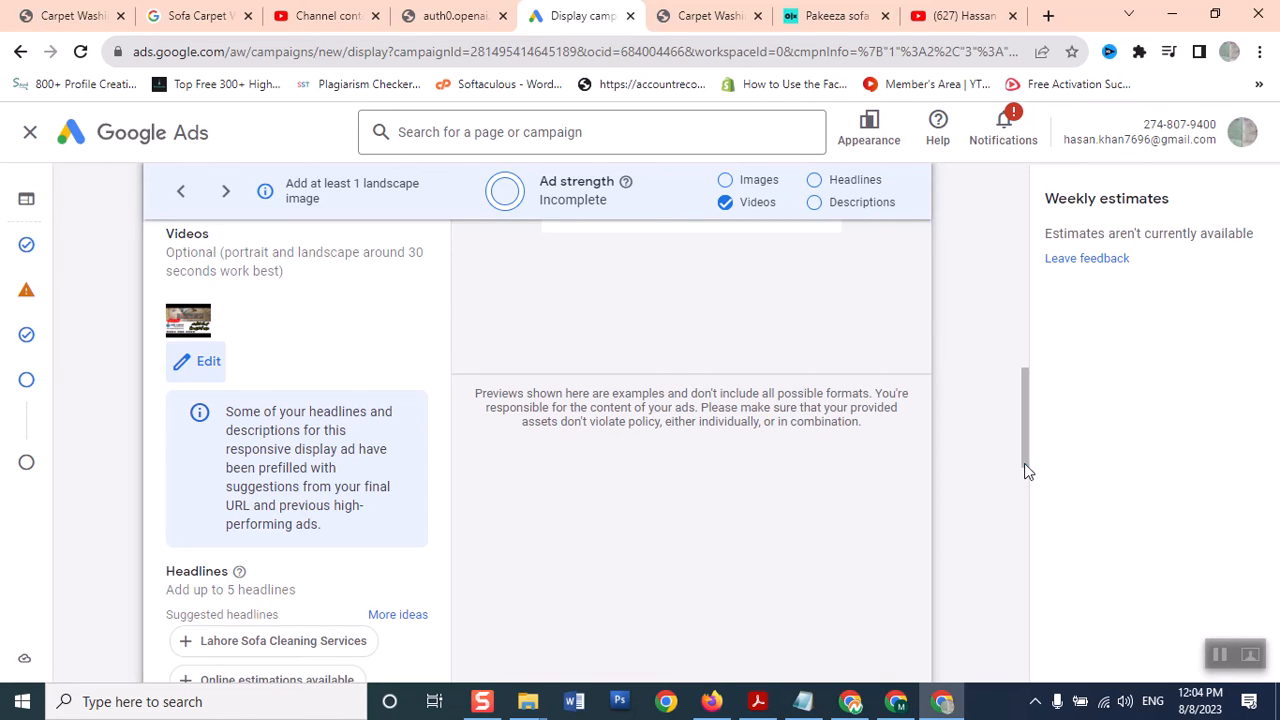
Advance from the Ads step to the review summary, then return to Budget and bidding
drag(1025, 462, 1003, 718)
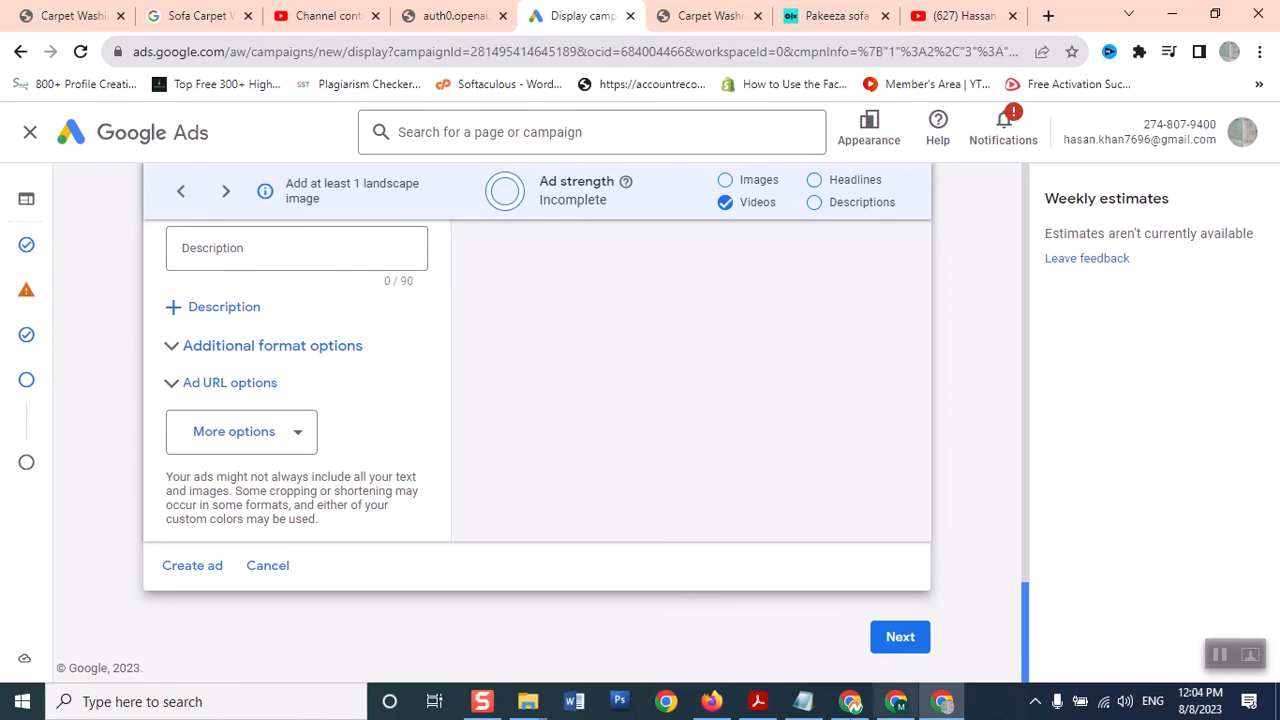
click(895, 641)
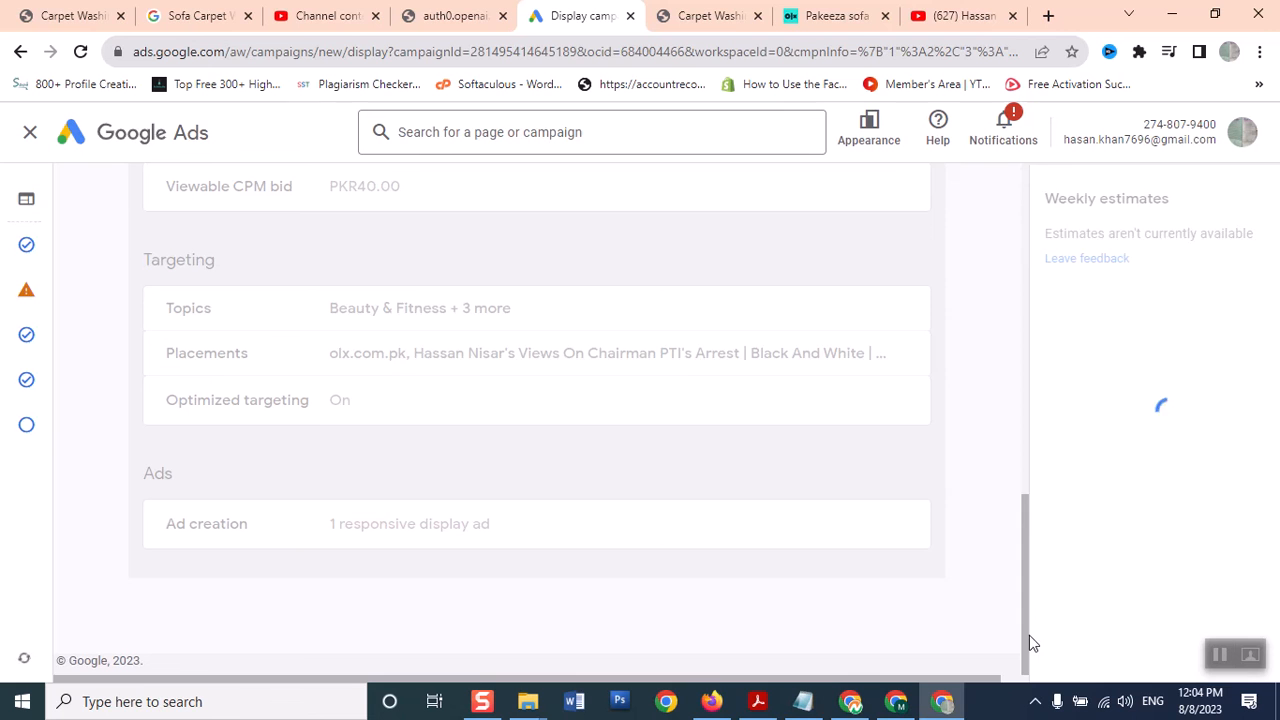
drag(1029, 604, 1036, 431)
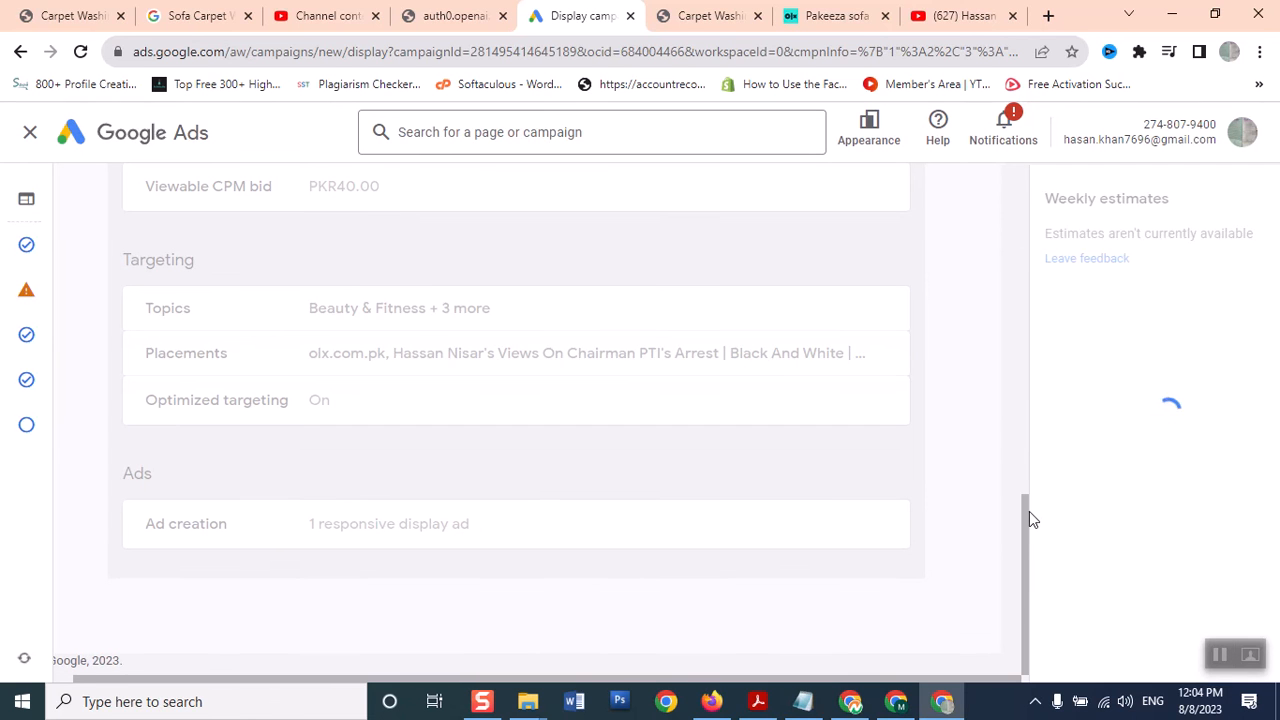
double_click(1035, 364)
click(1024, 368)
drag(1024, 375, 1040, 237)
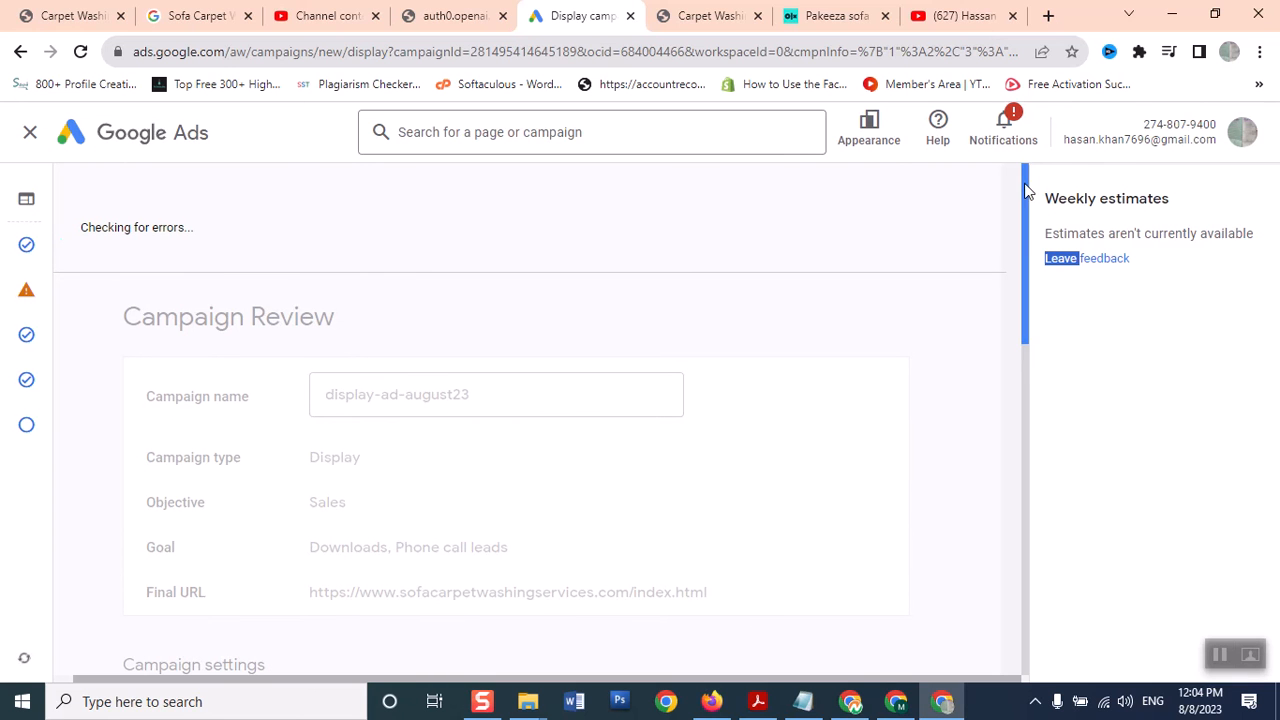
drag(1026, 223, 1032, 546)
click(28, 292)
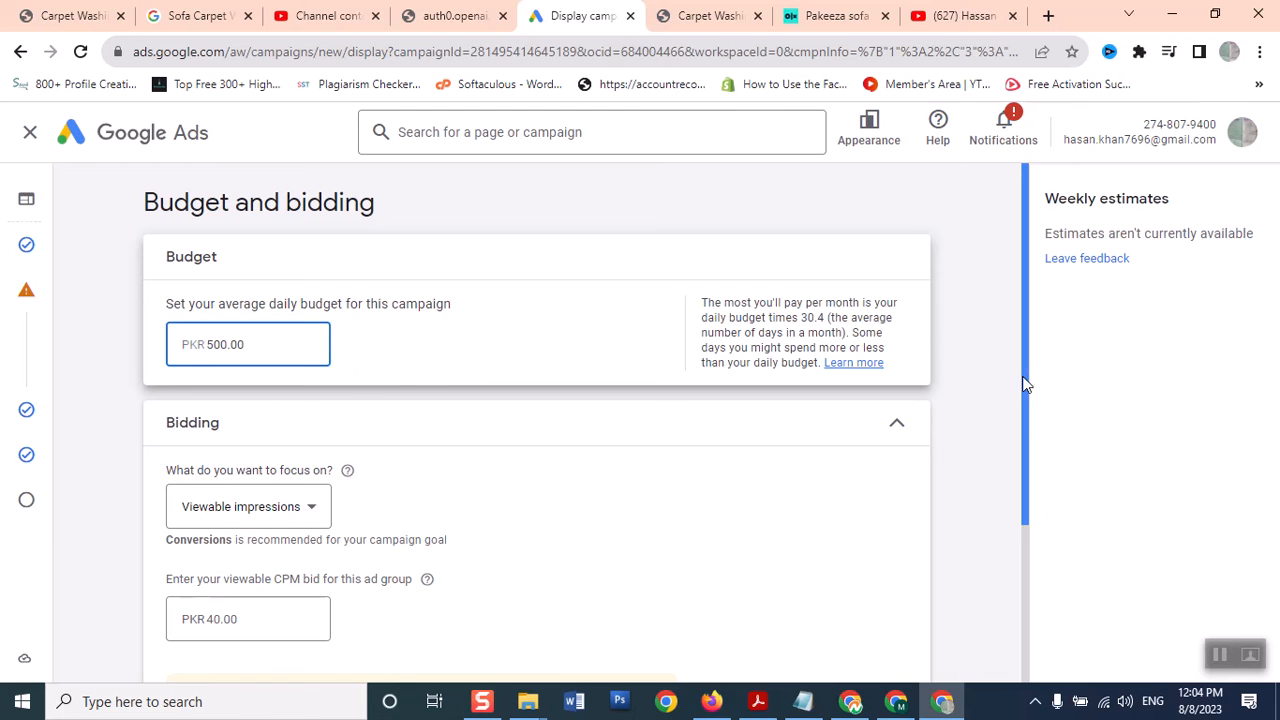
Change the viewable CPM bid to PKR 80
scroll(1024, 384, down, 3)
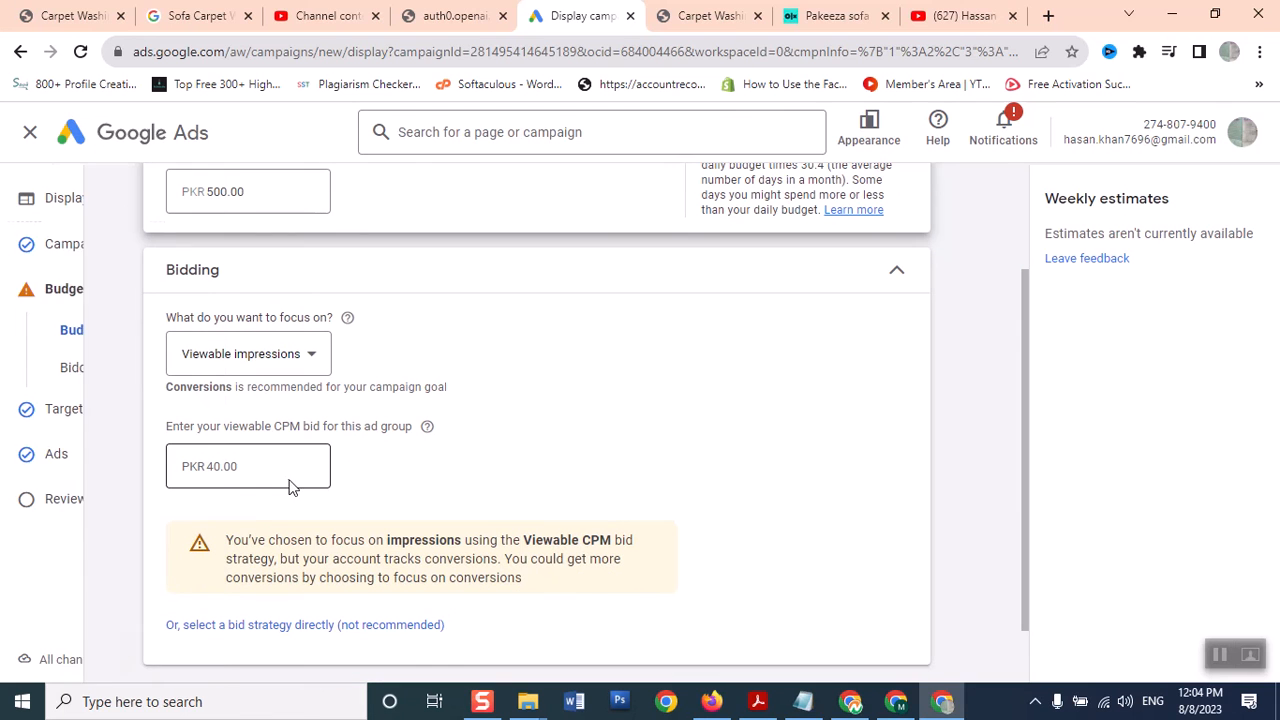
click(283, 471)
key(BackSpace)
key(BackSpace)
key(BackSpace)
key(BackSpace)
key(BackSpace)
text(80)
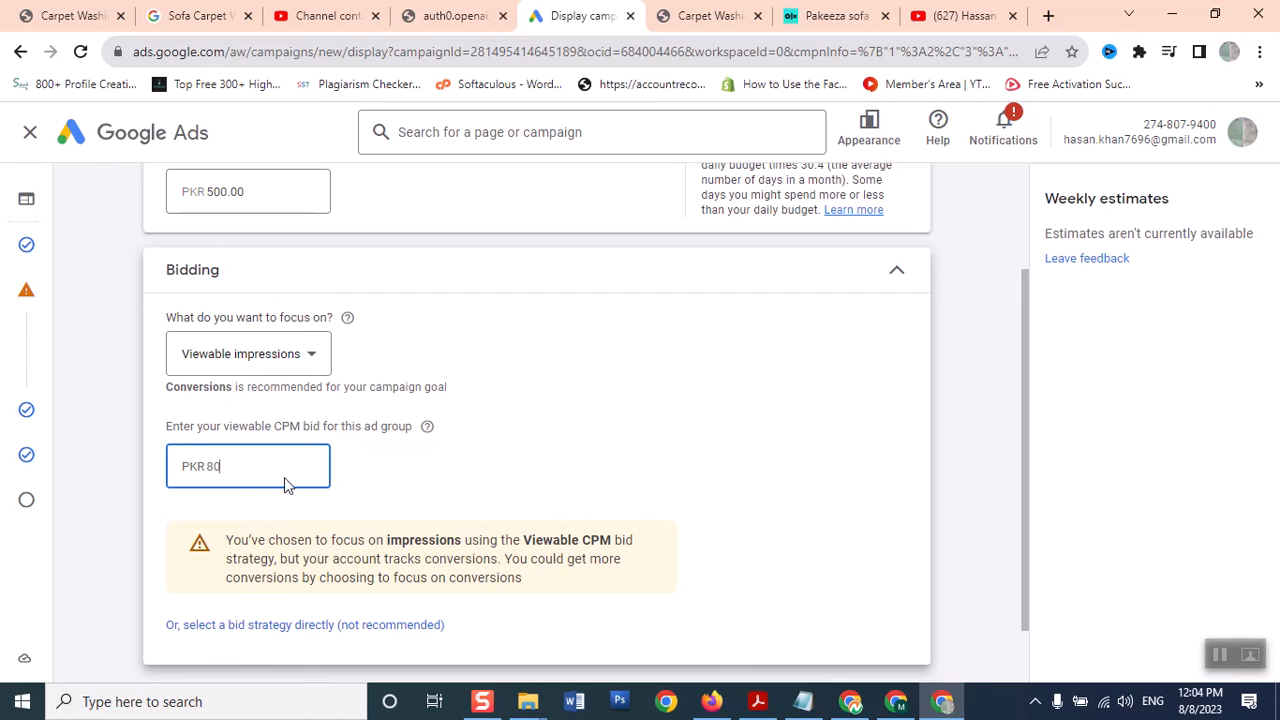
click(702, 434)
Replace the PKR 500.00 daily budget with PKR 1,000
drag(1019, 520, 1018, 373)
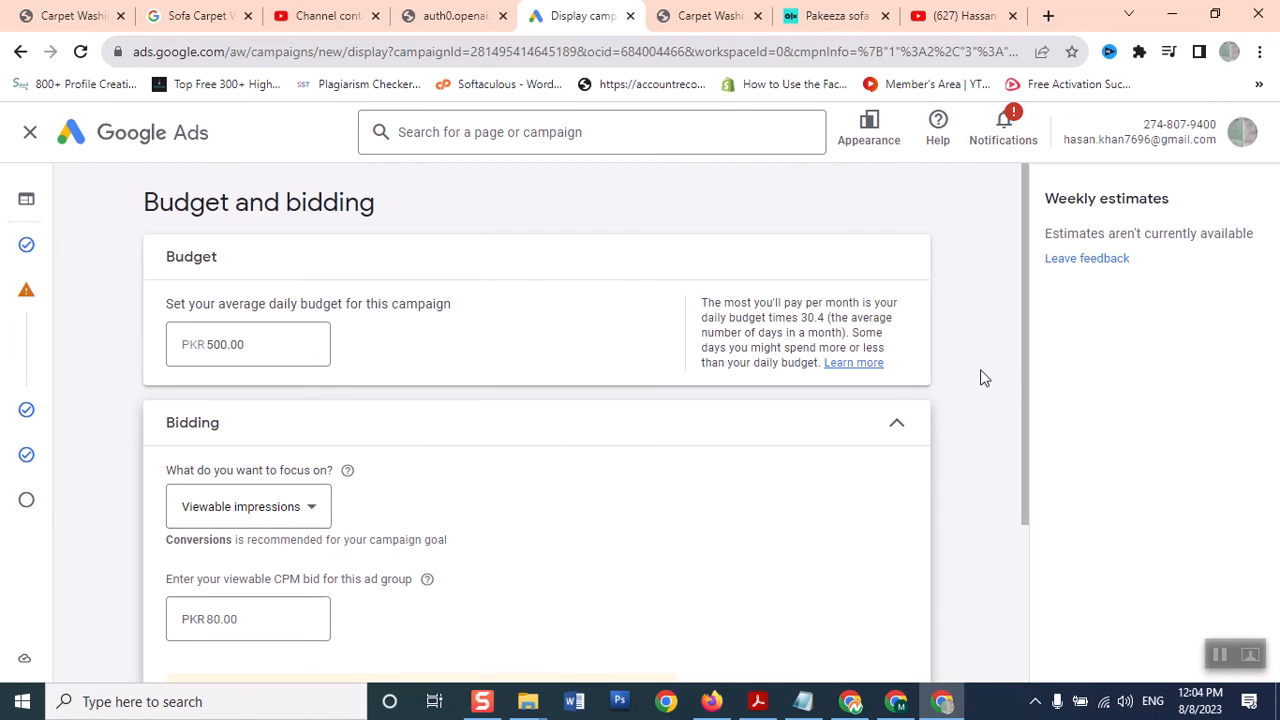
mouse_move(28, 346)
click(286, 343)
drag(286, 343, 103, 348)
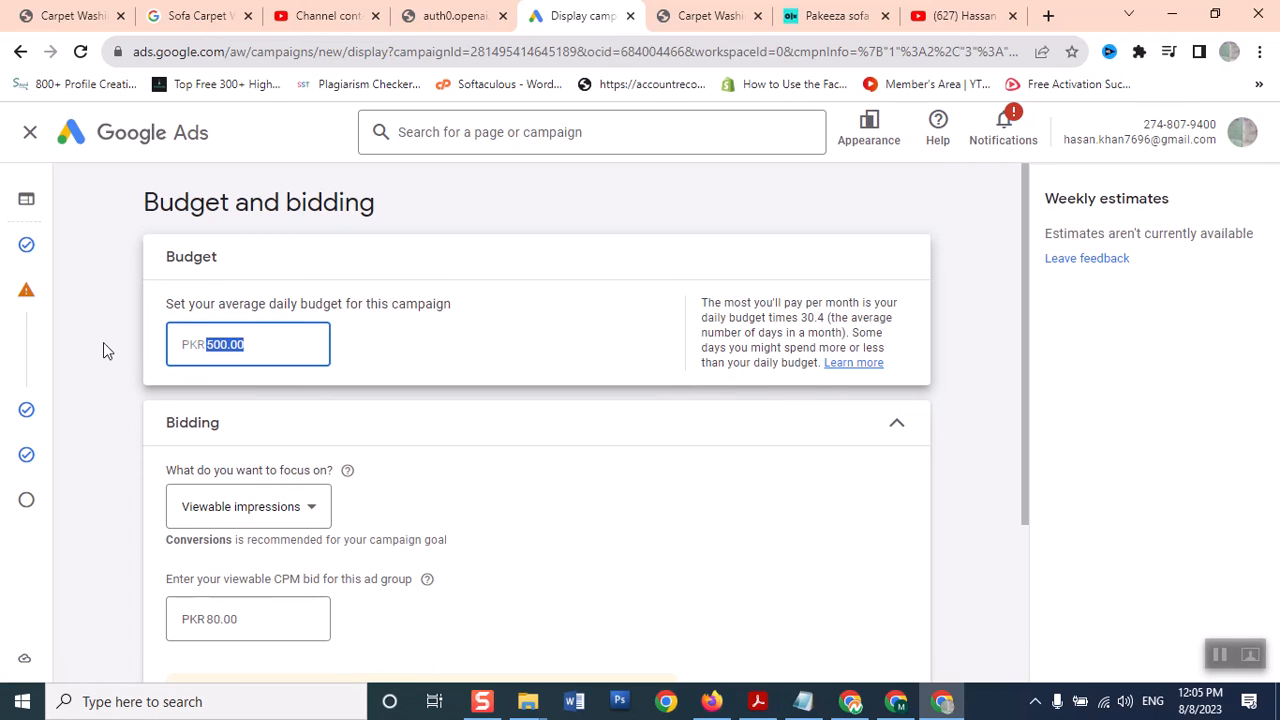
text(1000)
click(647, 515)
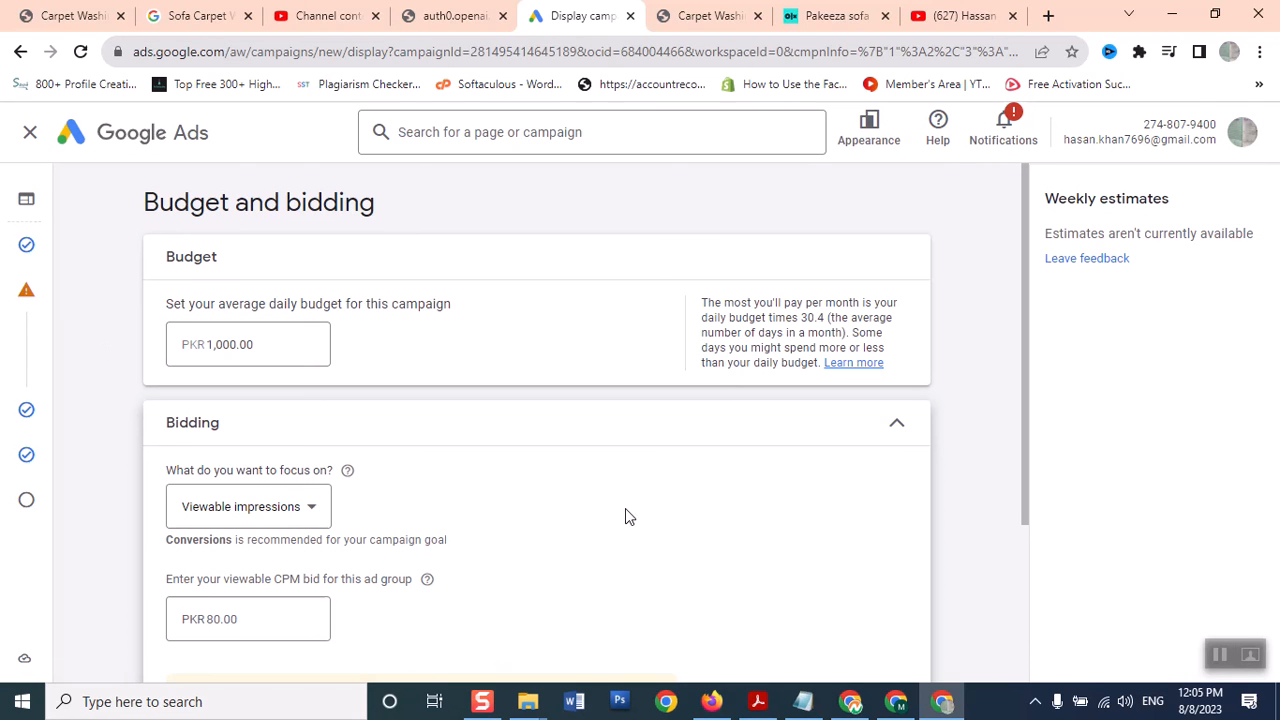
Keep Viewable impressions as the bidding focus and continue to Targeting
drag(1023, 451, 1012, 597)
drag(294, 331, 294, 325)
click(294, 325)
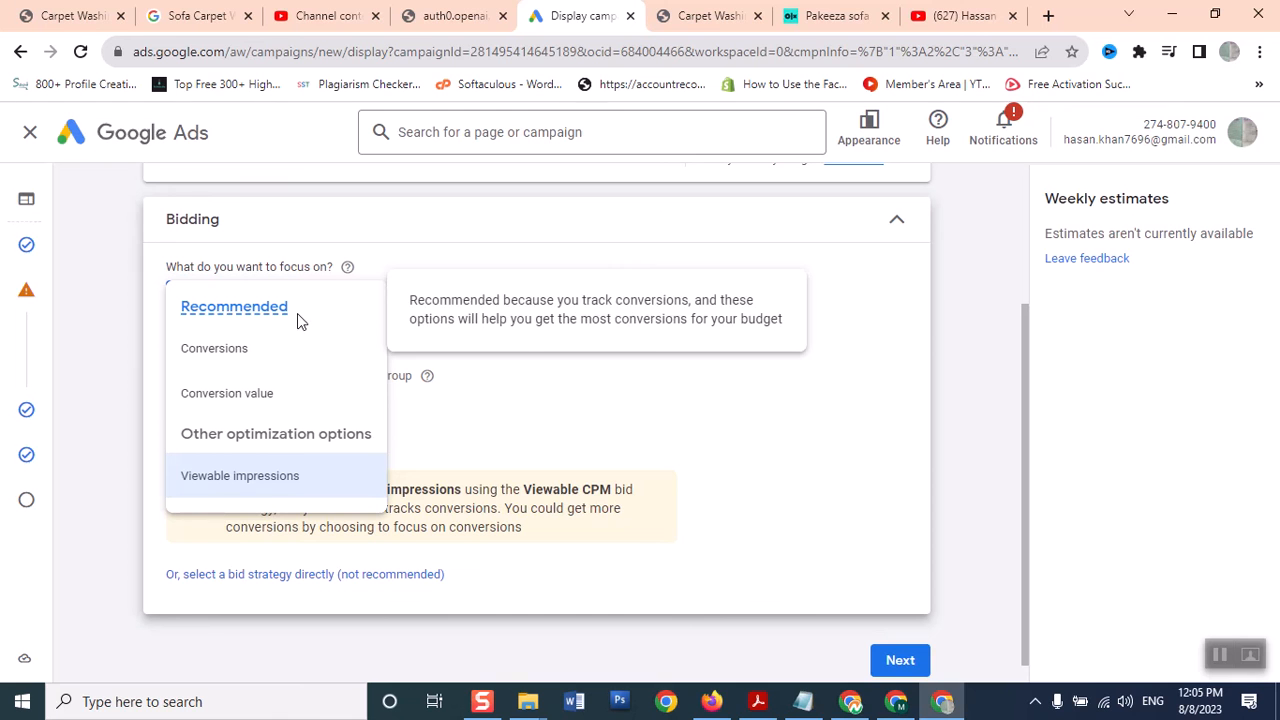
click(260, 476)
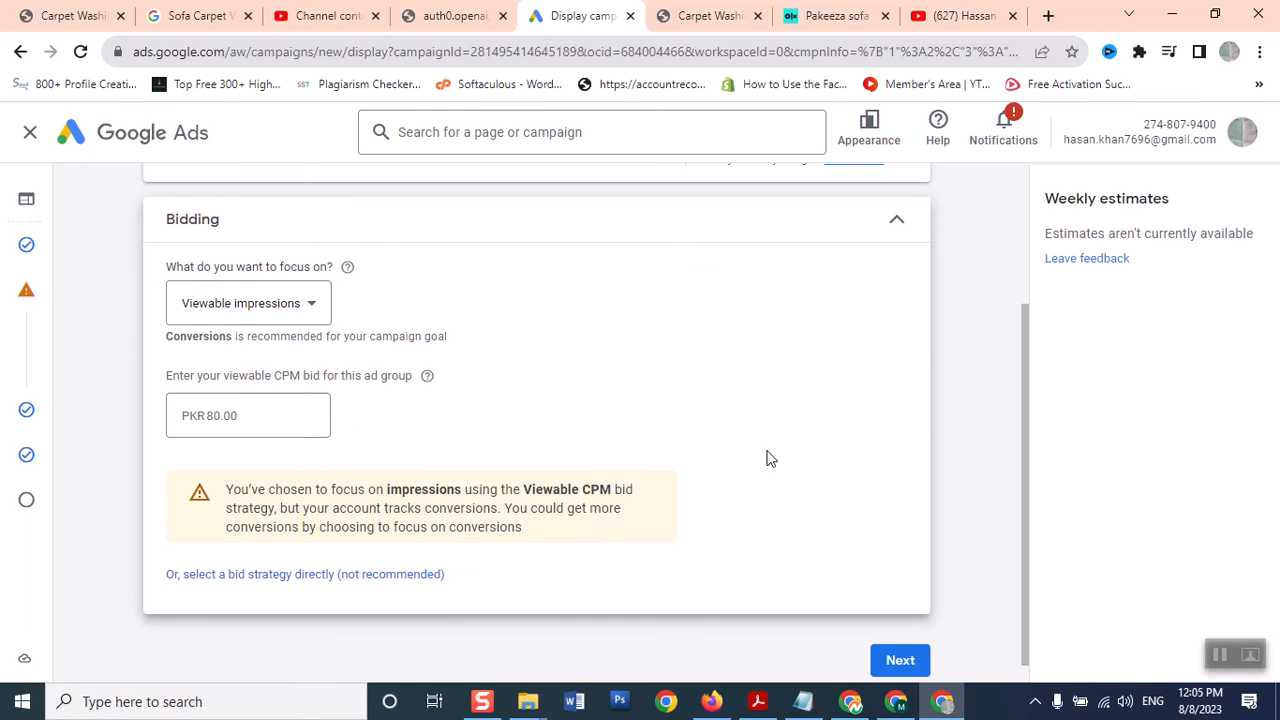
click(898, 661)
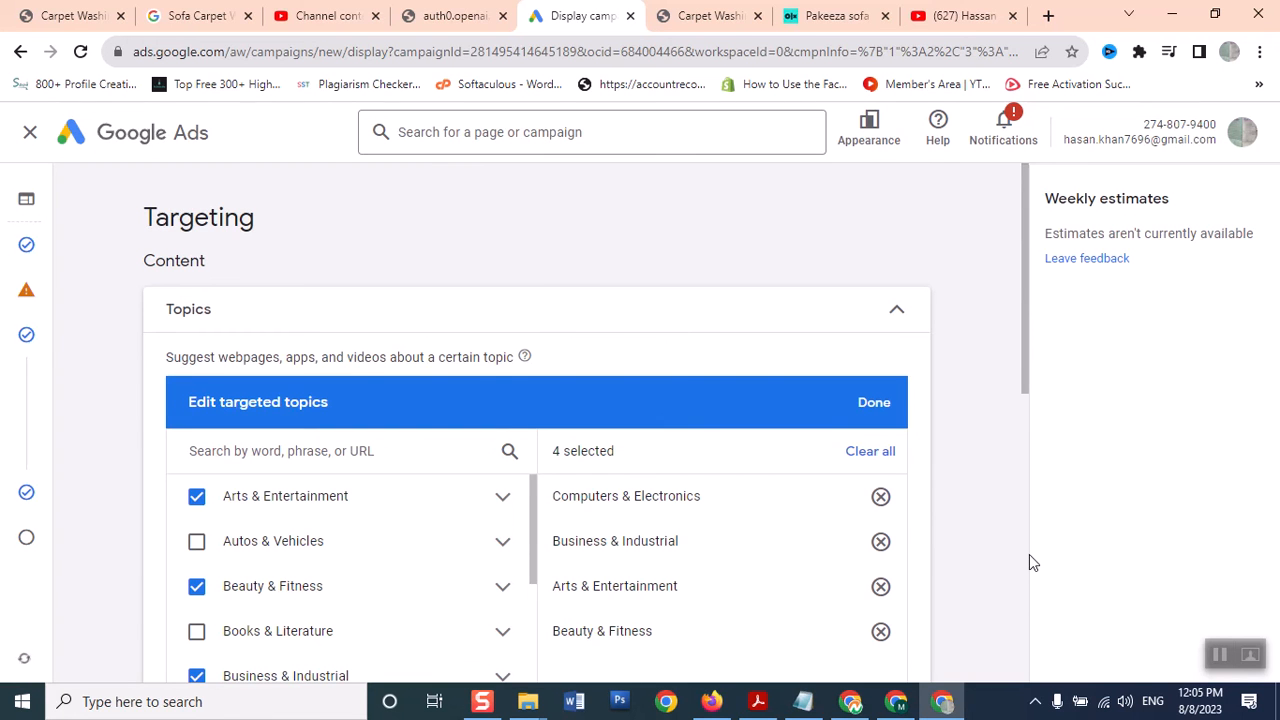
Advance past ad creation to the campaign review and go to the ad flagged with errors
drag(1029, 553, 1020, 677)
click(894, 622)
click(903, 495)
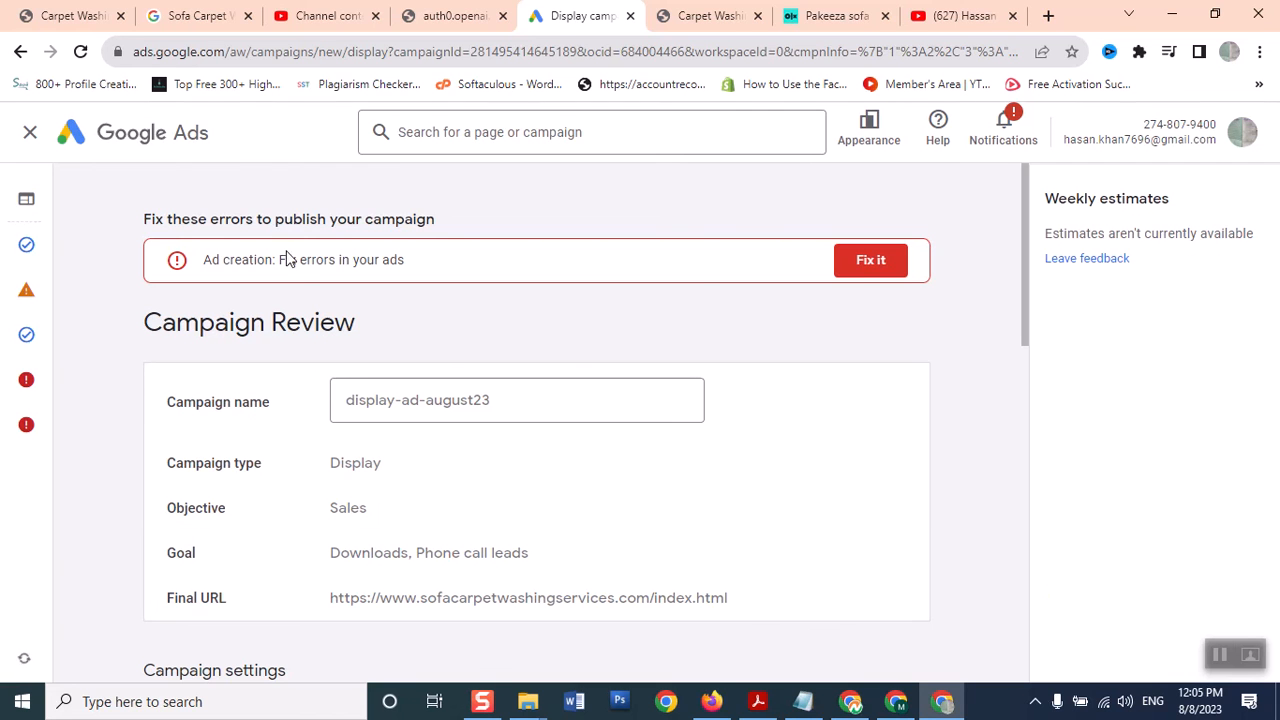
click(858, 261)
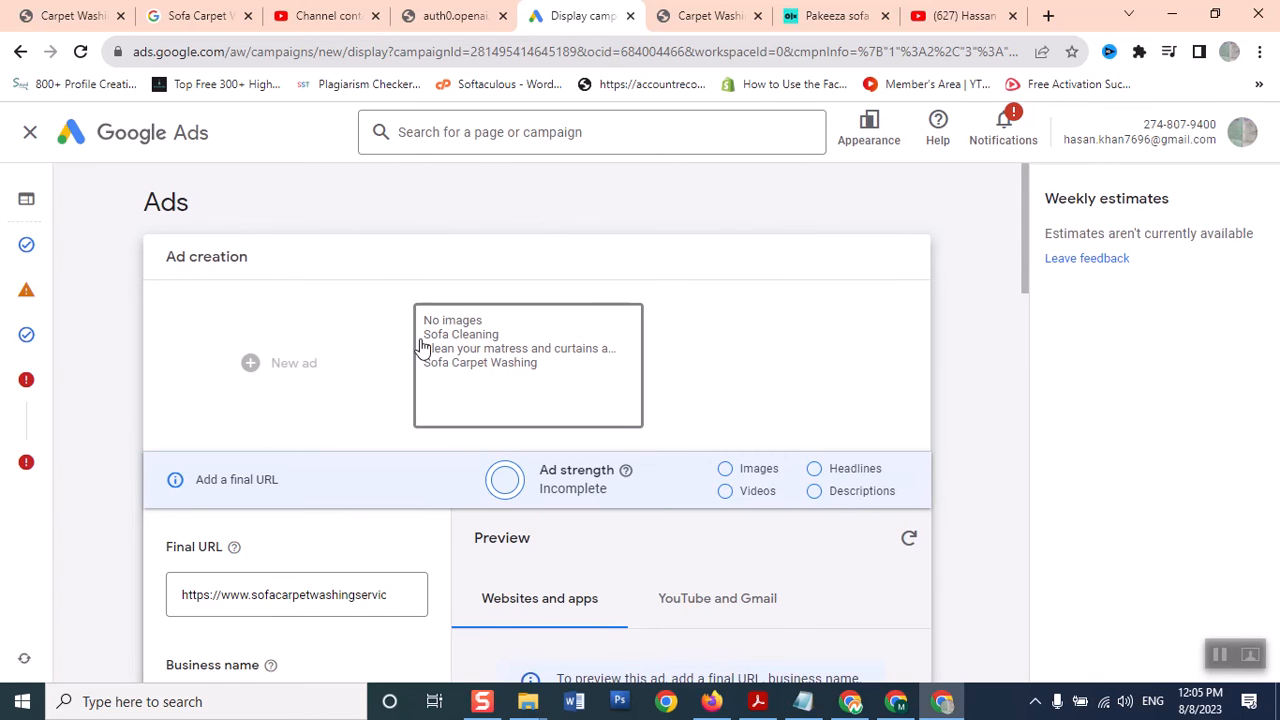
Stay in the draft to fix the ad errors, and bring up YouTube Studio's Channel content uploads
mouse_move(422, 346)
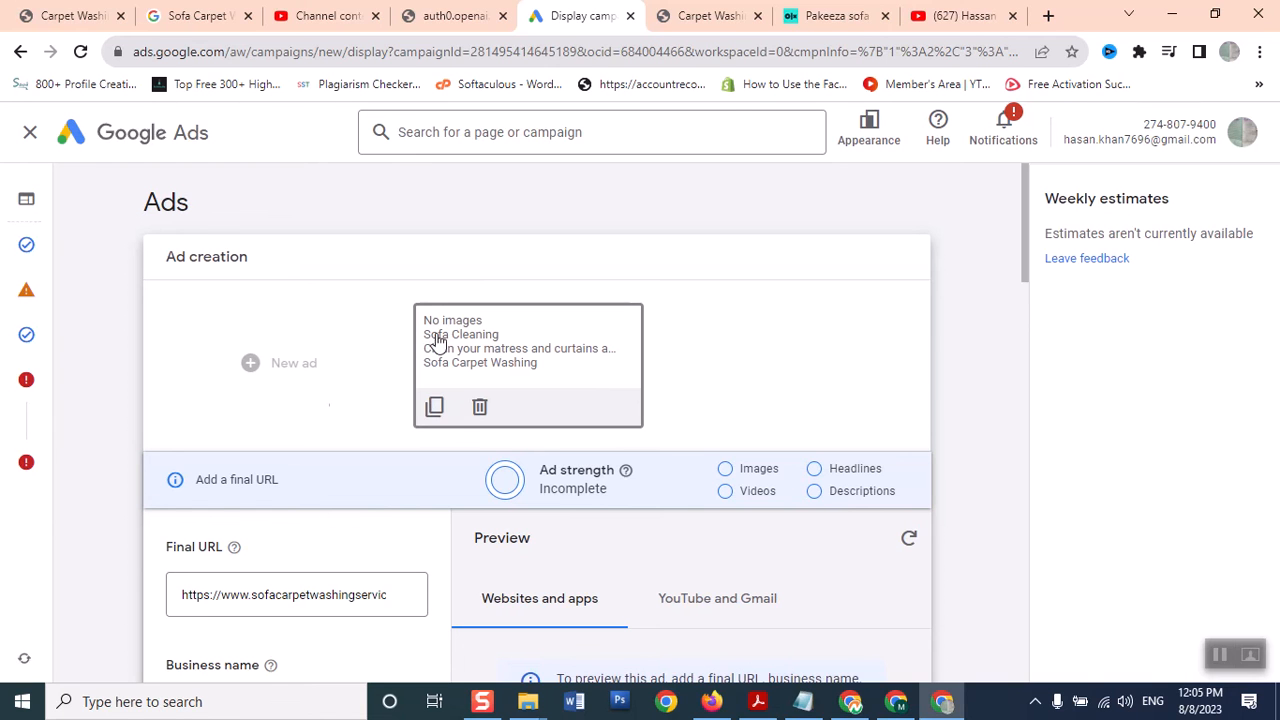
click(32, 132)
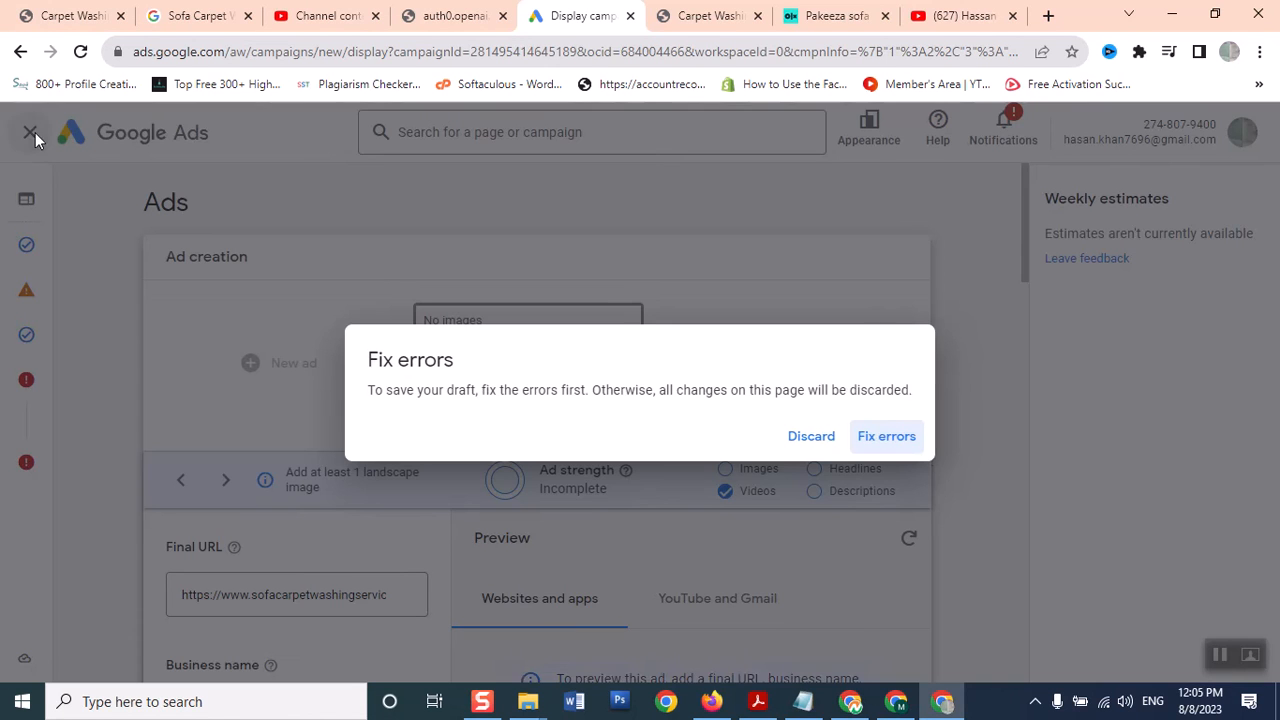
click(893, 437)
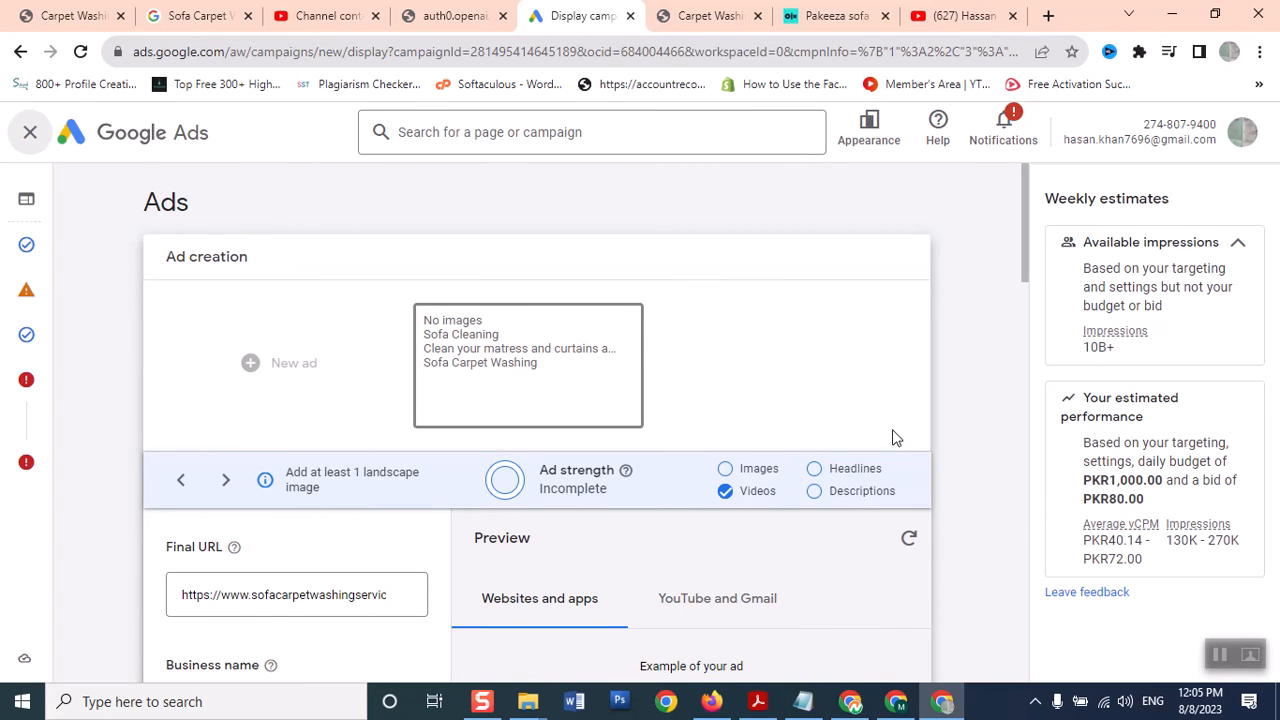
click(310, 15)
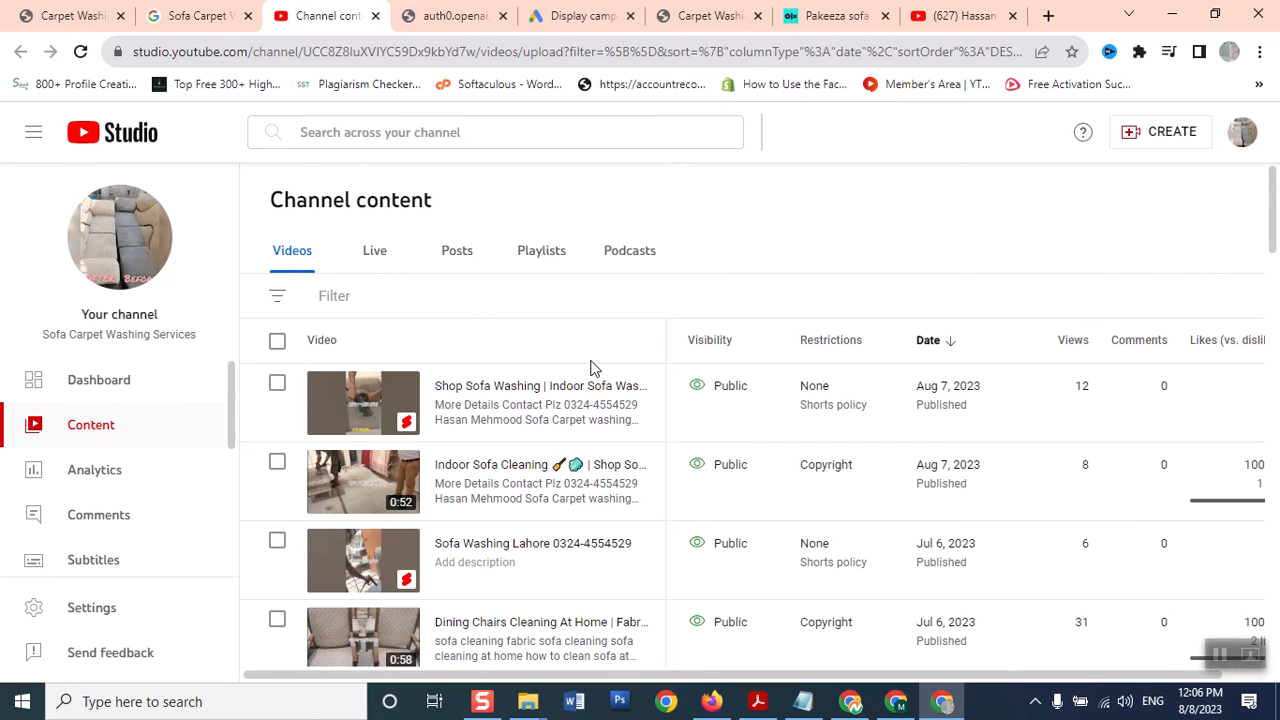
Promote the newest Shop Sofa Washing video from its options menu in YouTube Studio
scroll(1275, 202, down, 3)
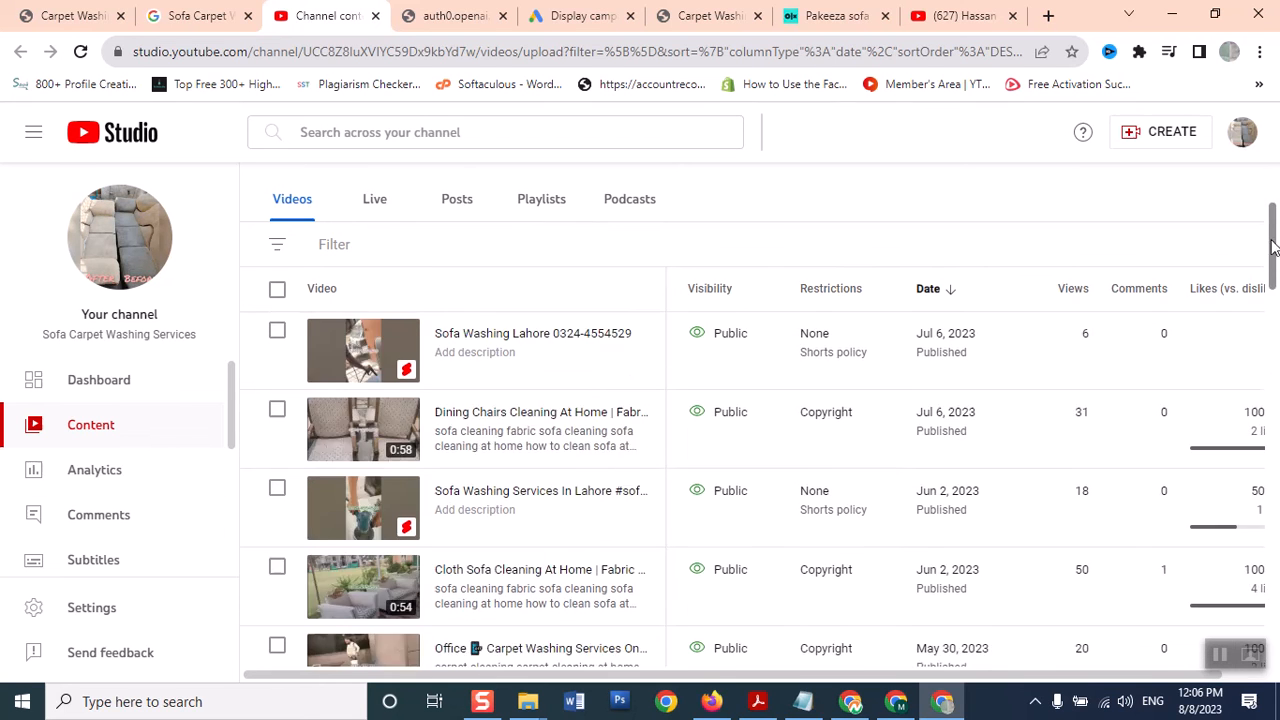
scroll(997, 263, up, 3)
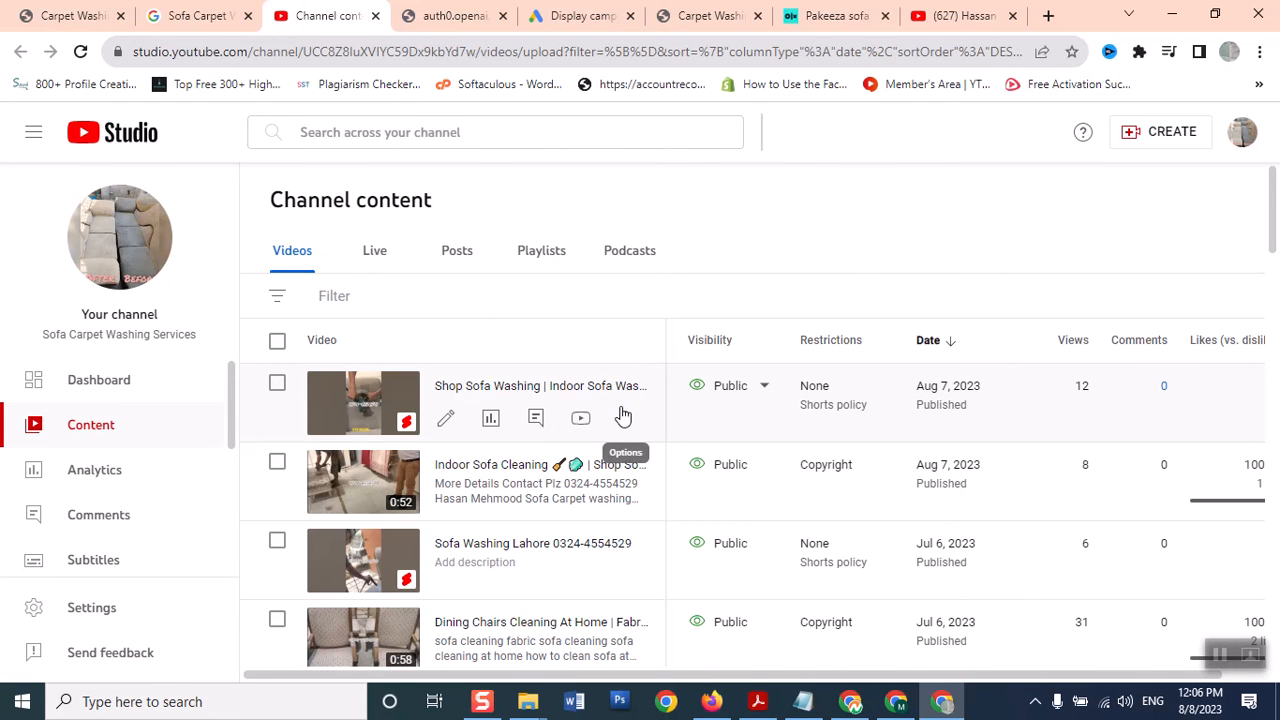
click(623, 416)
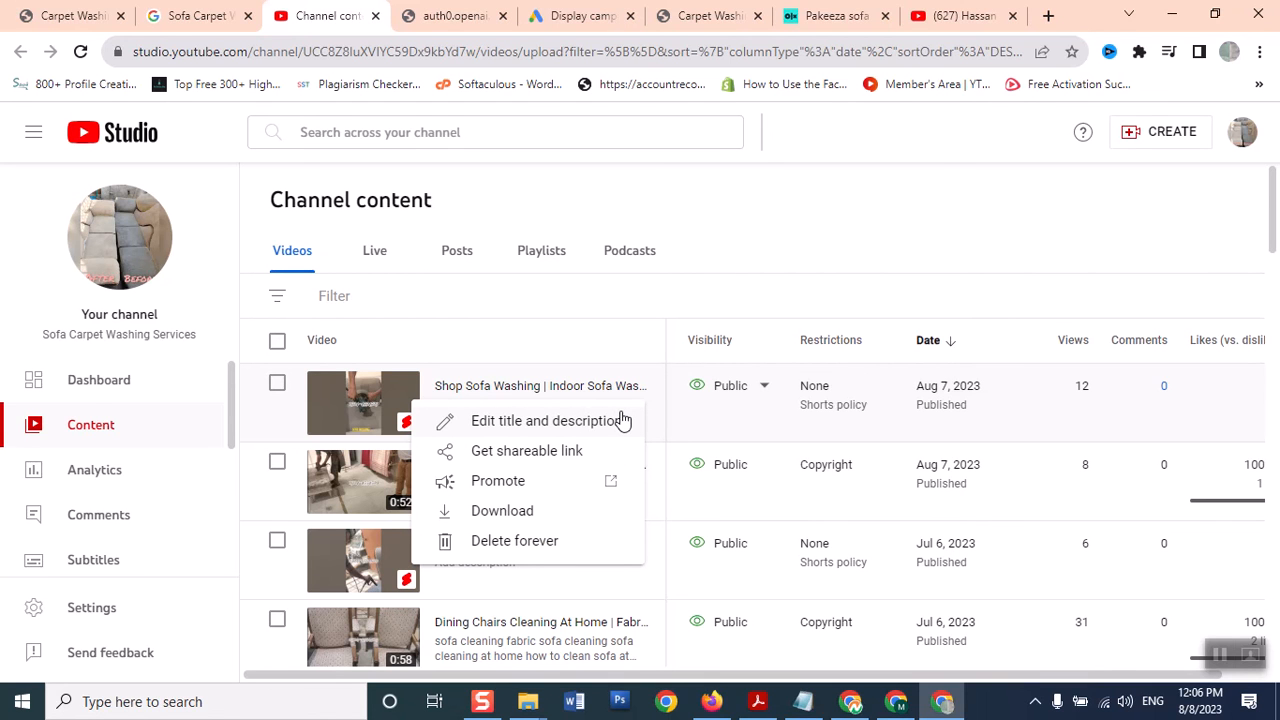
click(525, 481)
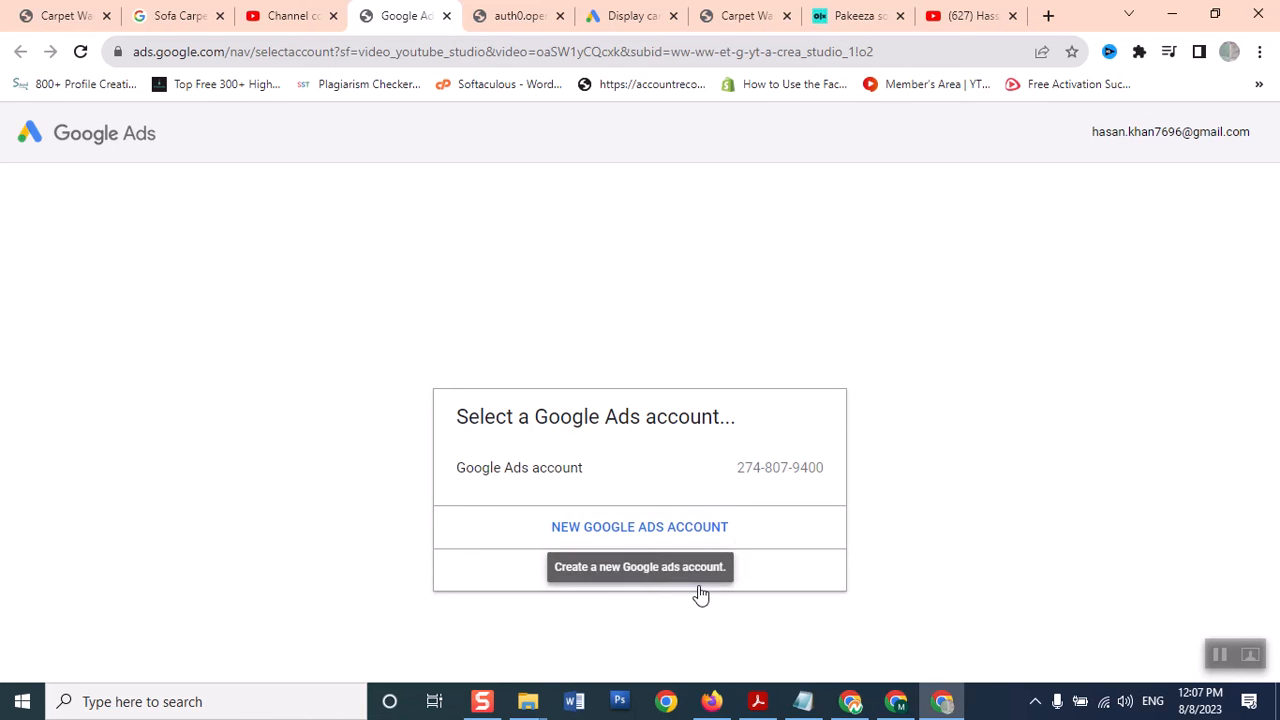
Continue with the existing Google Ads account
click(593, 487)
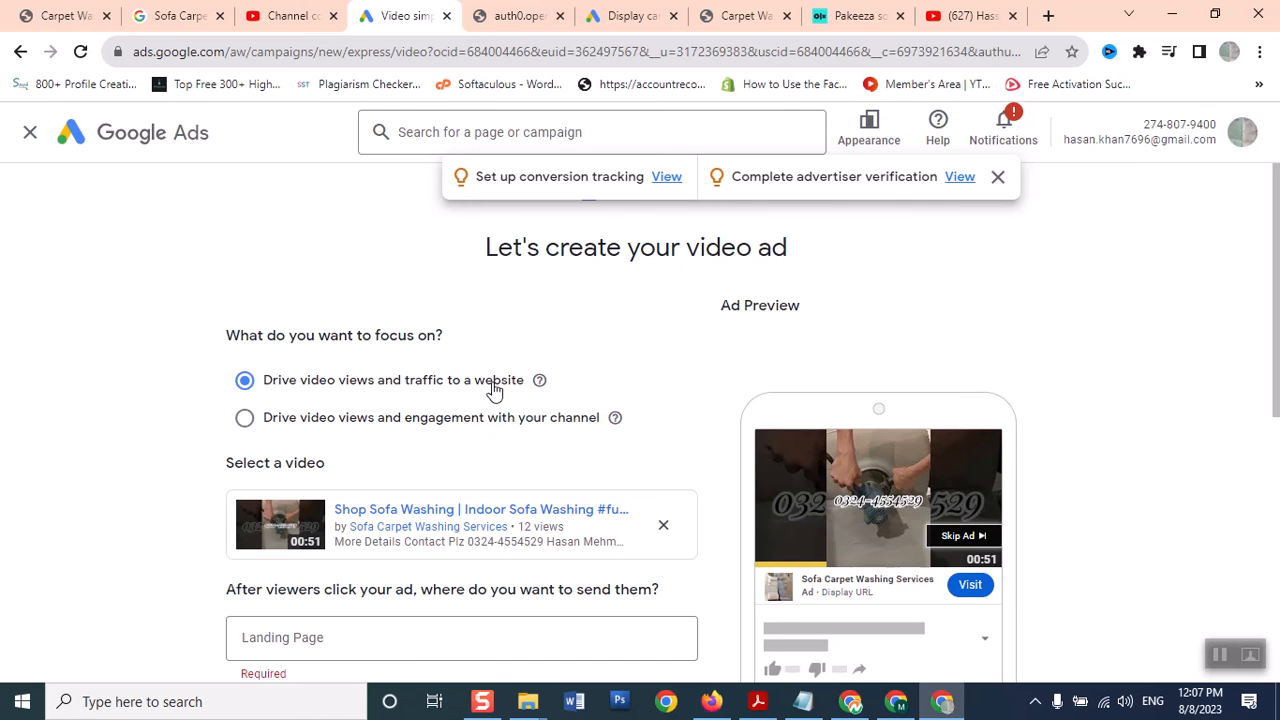
Focus the ad on channel views and engagement and choose the second thumbnail style
click(312, 426)
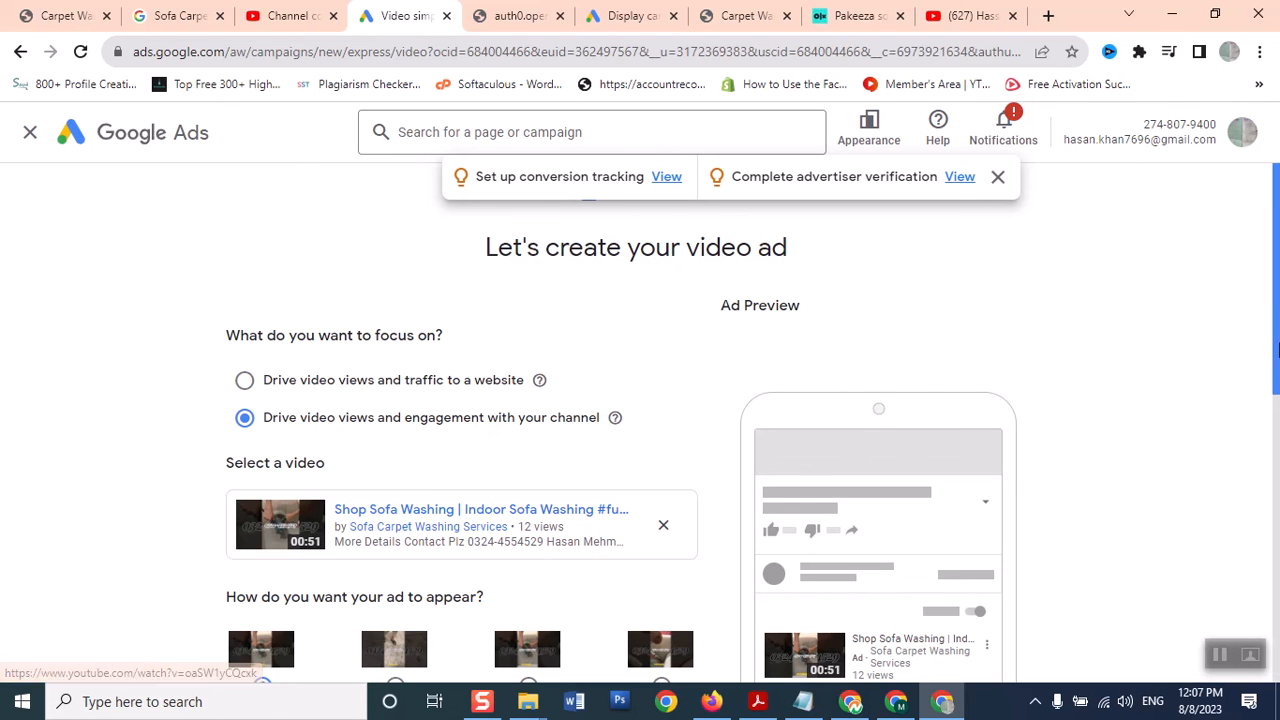
scroll(1277, 348, down, 2)
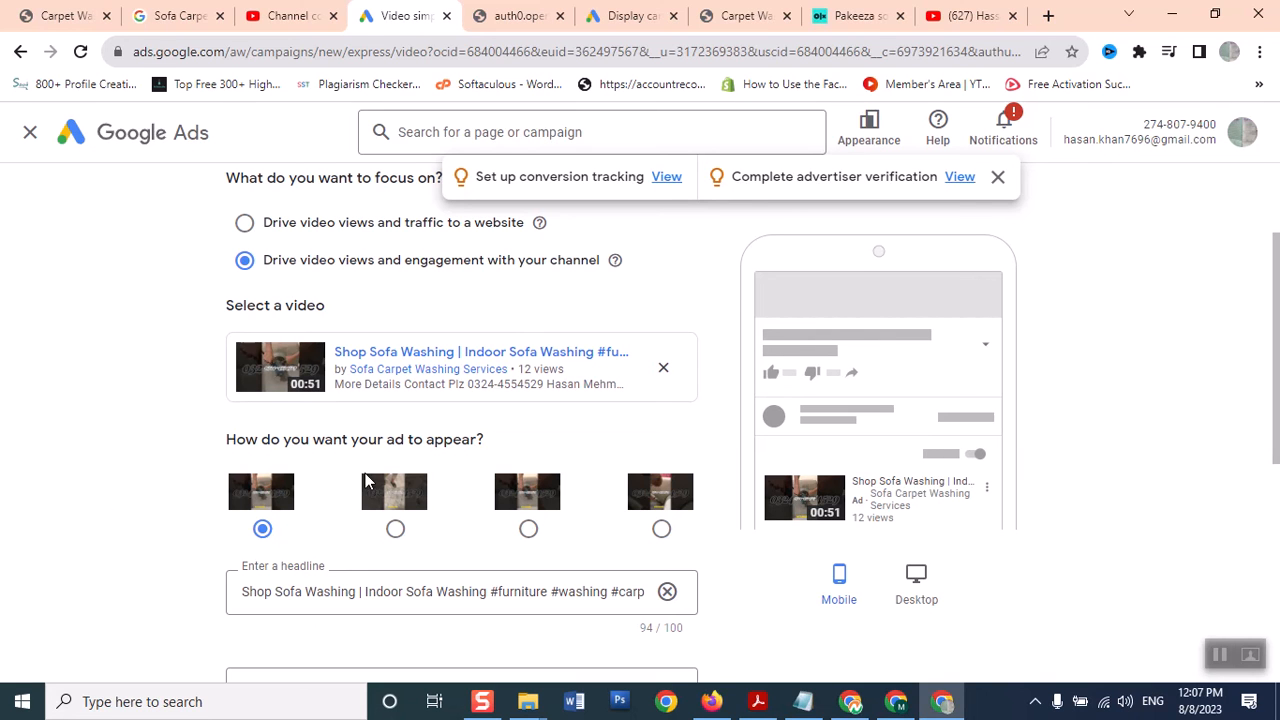
click(395, 530)
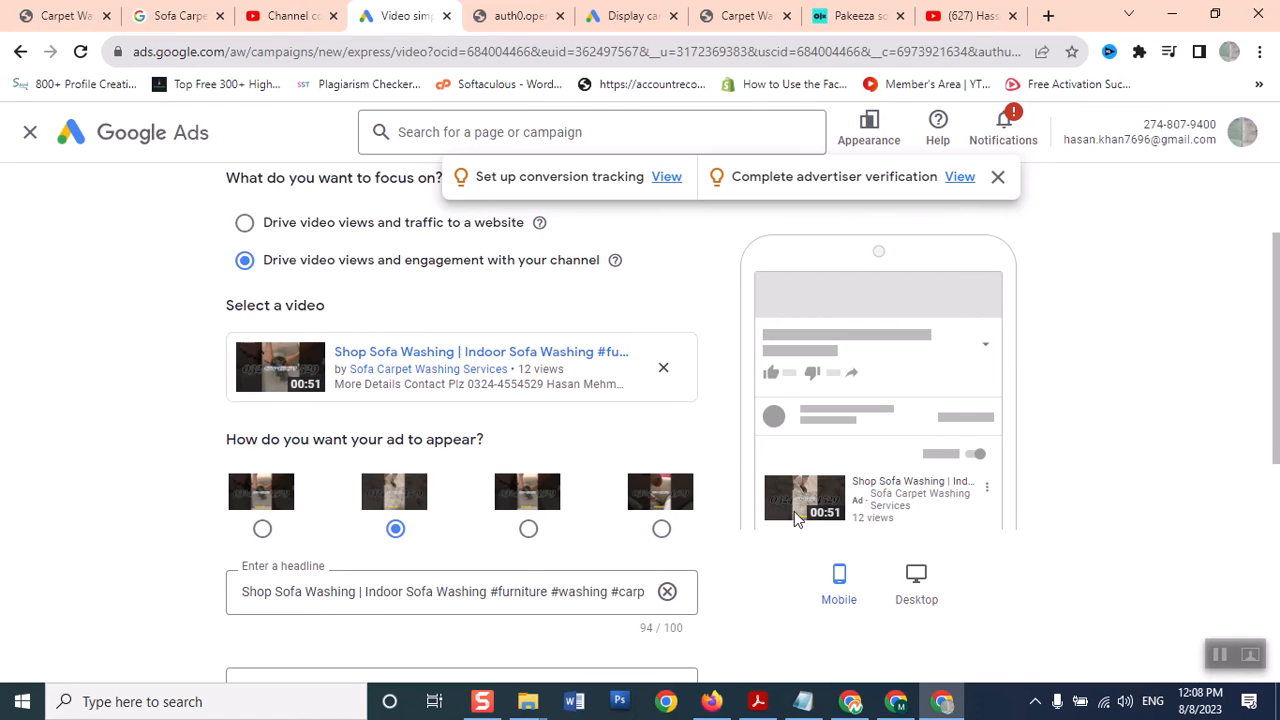
click(530, 530)
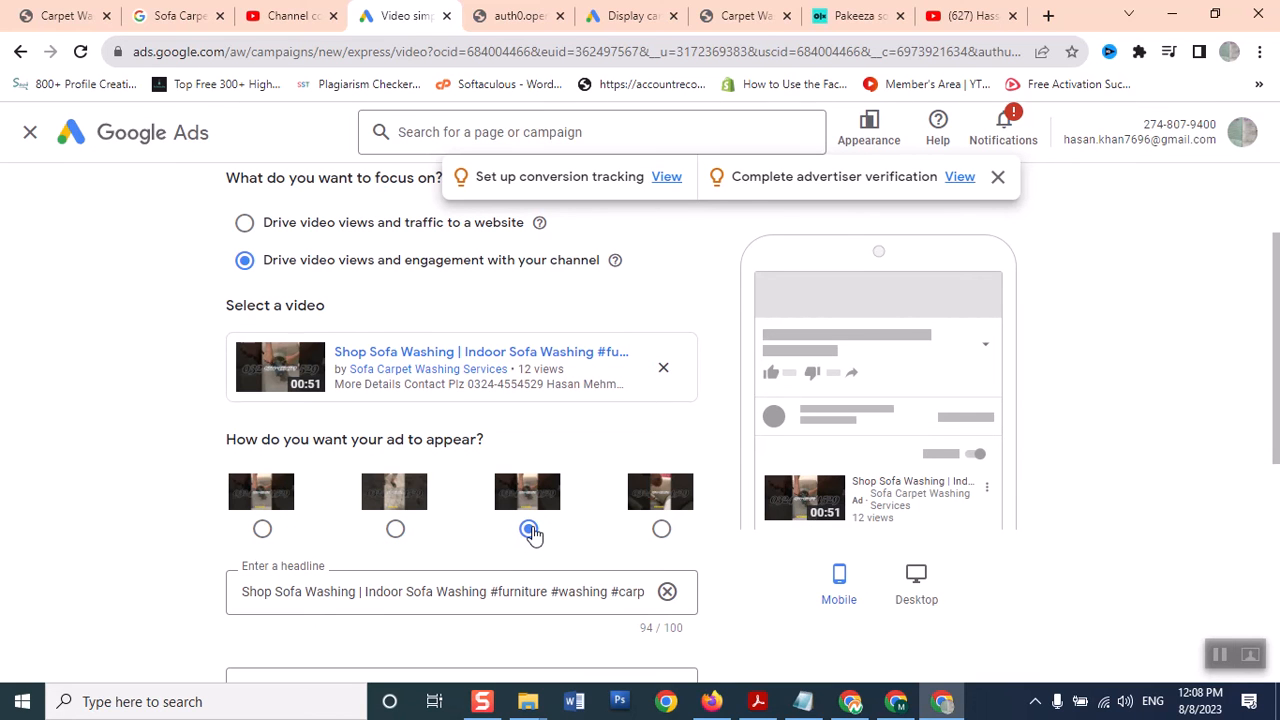
click(663, 530)
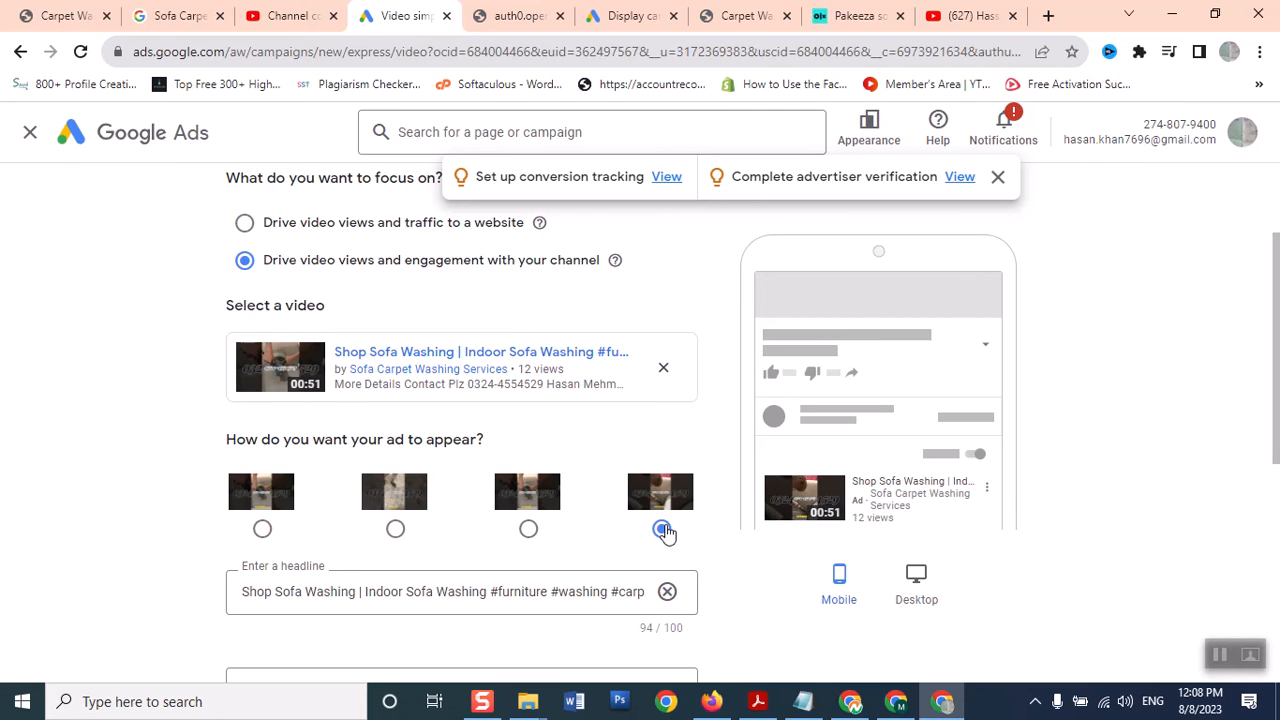
click(396, 529)
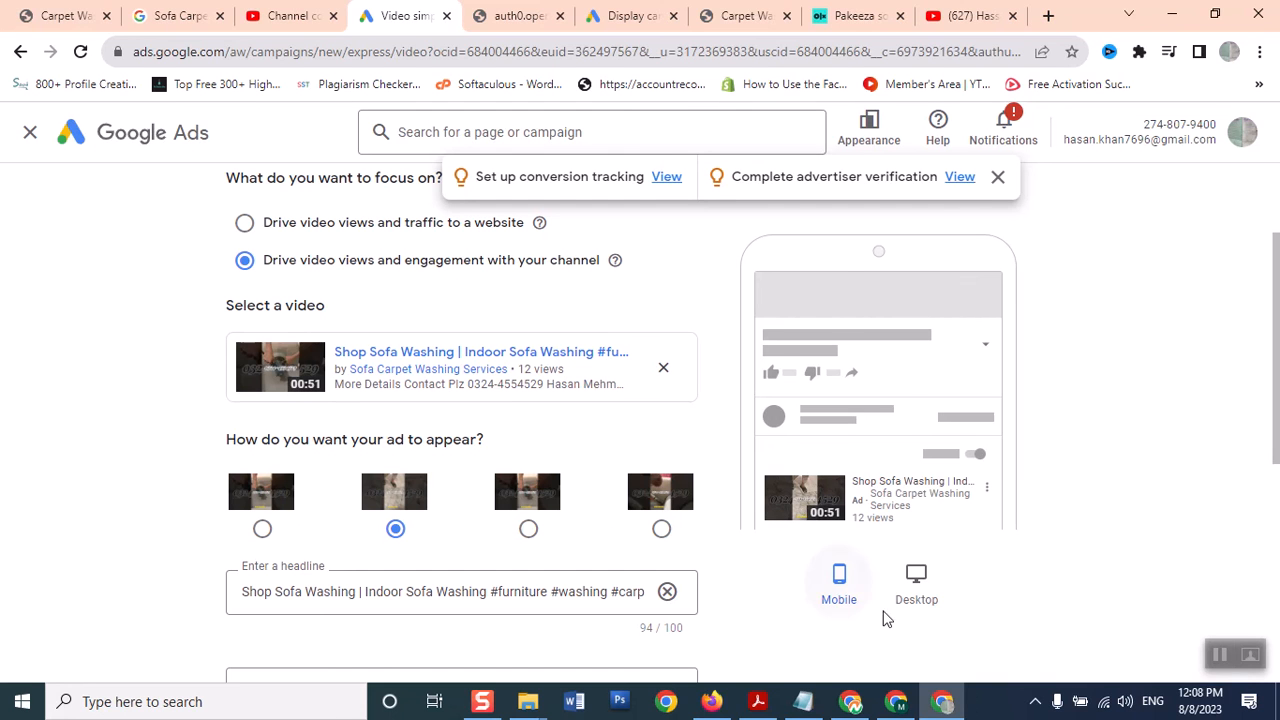
click(914, 588)
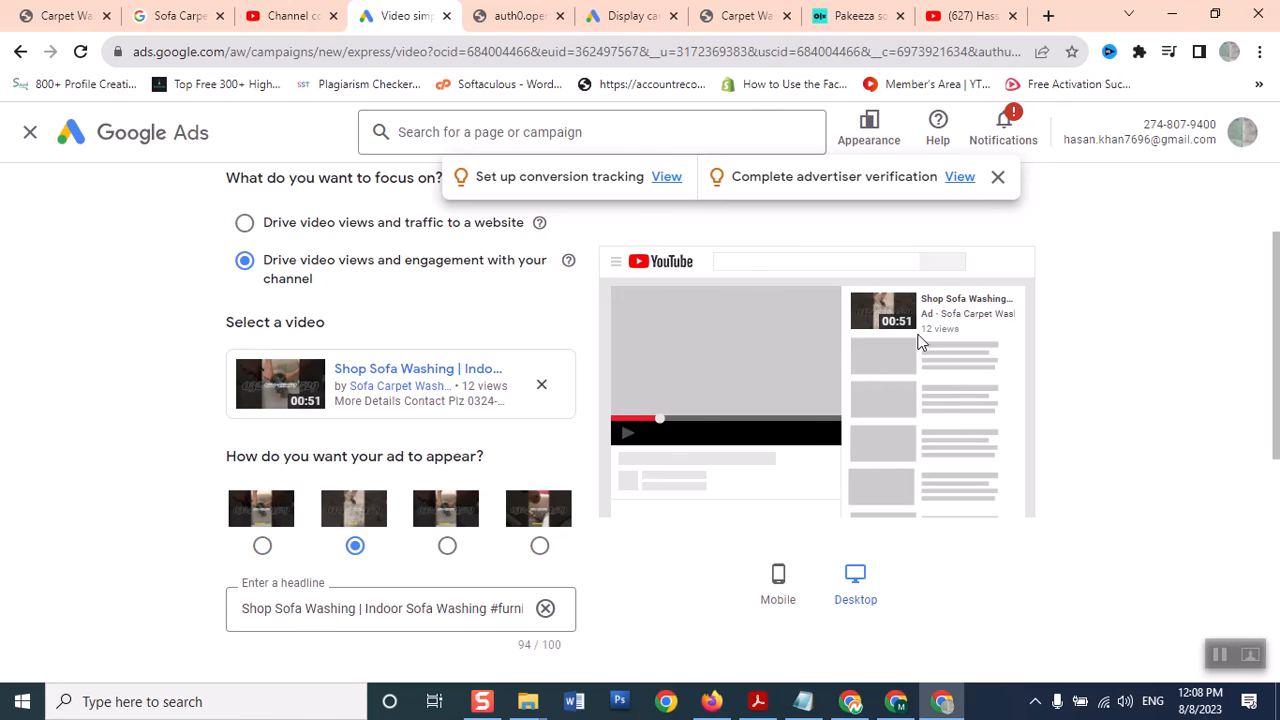
click(781, 590)
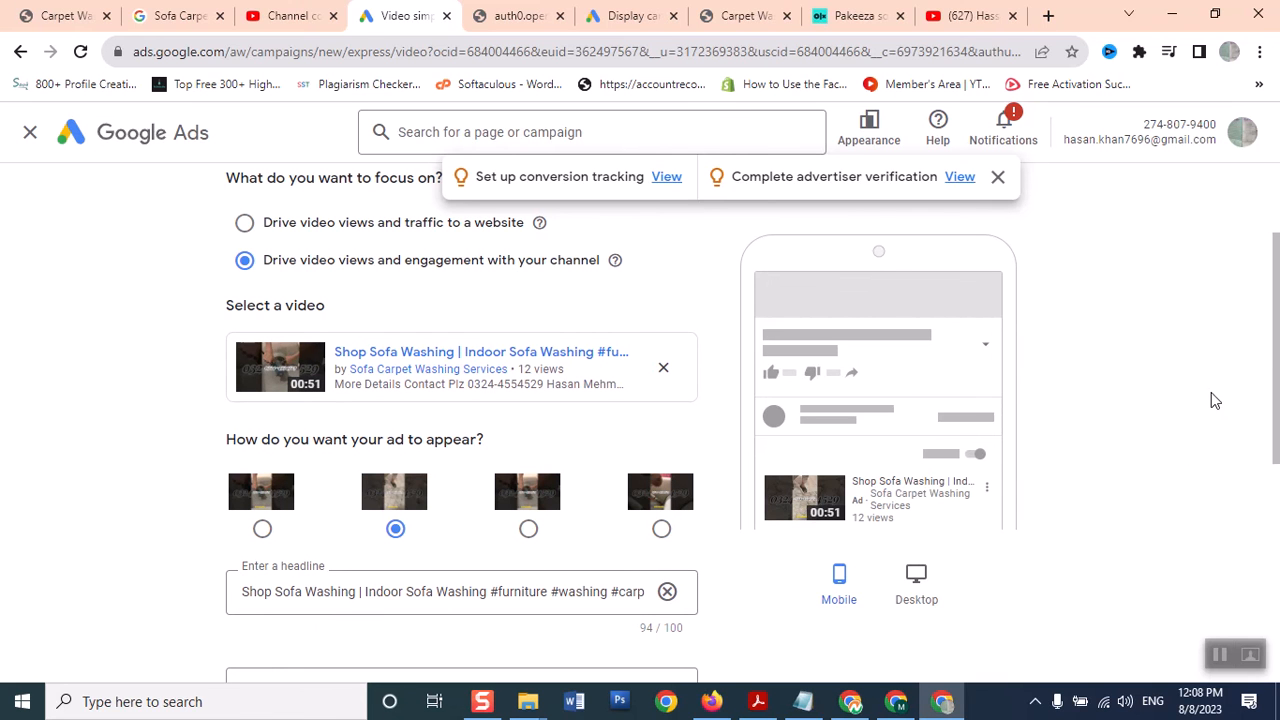
scroll(1278, 372, down, 2)
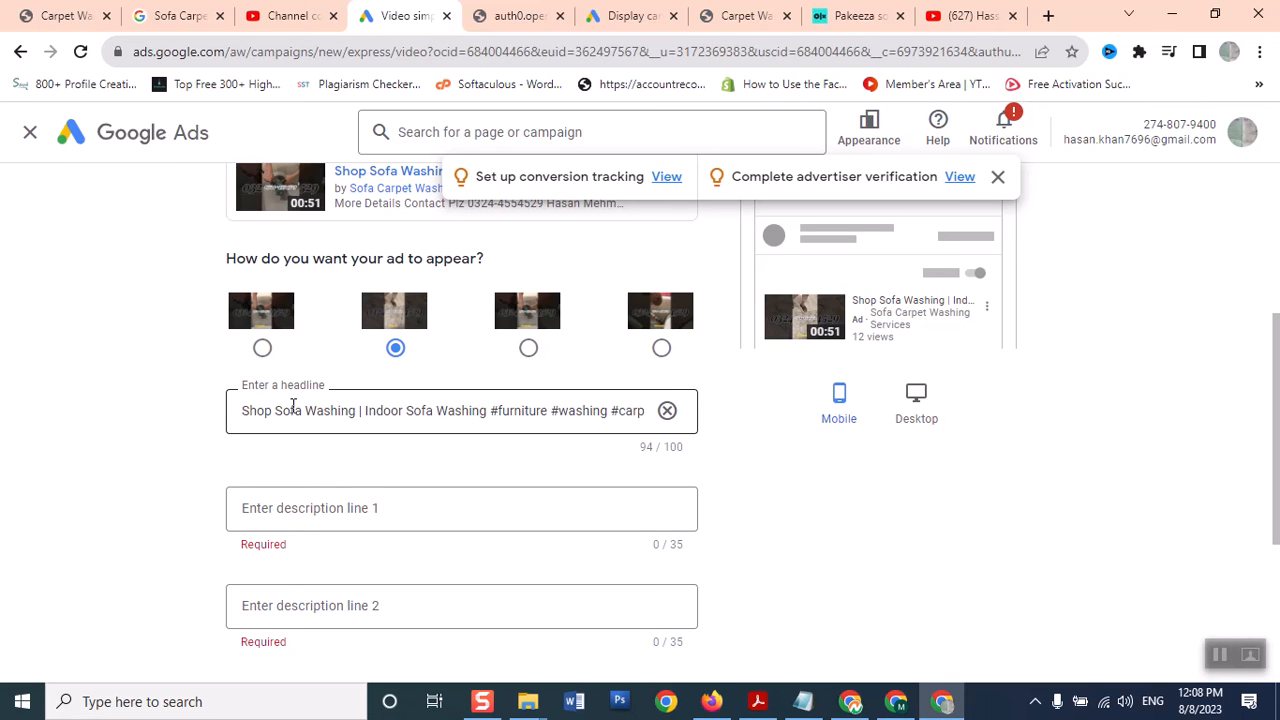
Write description line 1 as 'Call Now to cleancarpets & sofas'
click(334, 507)
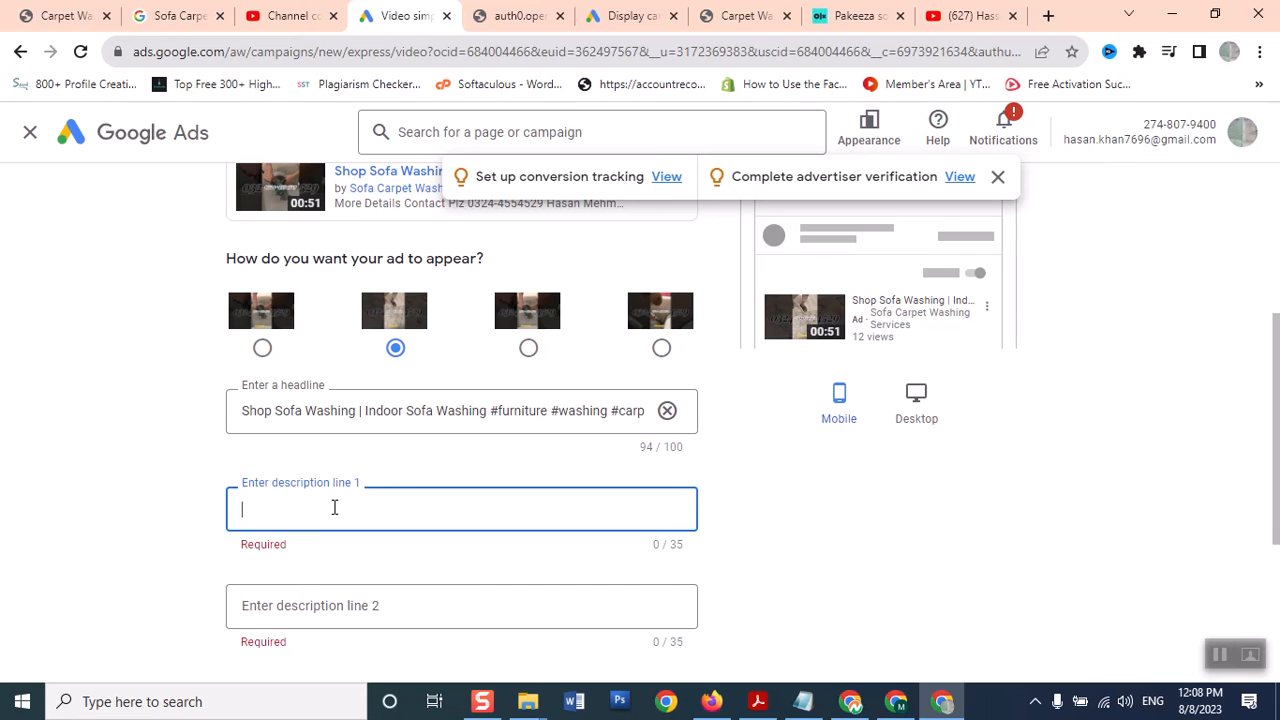
text(Sofa)
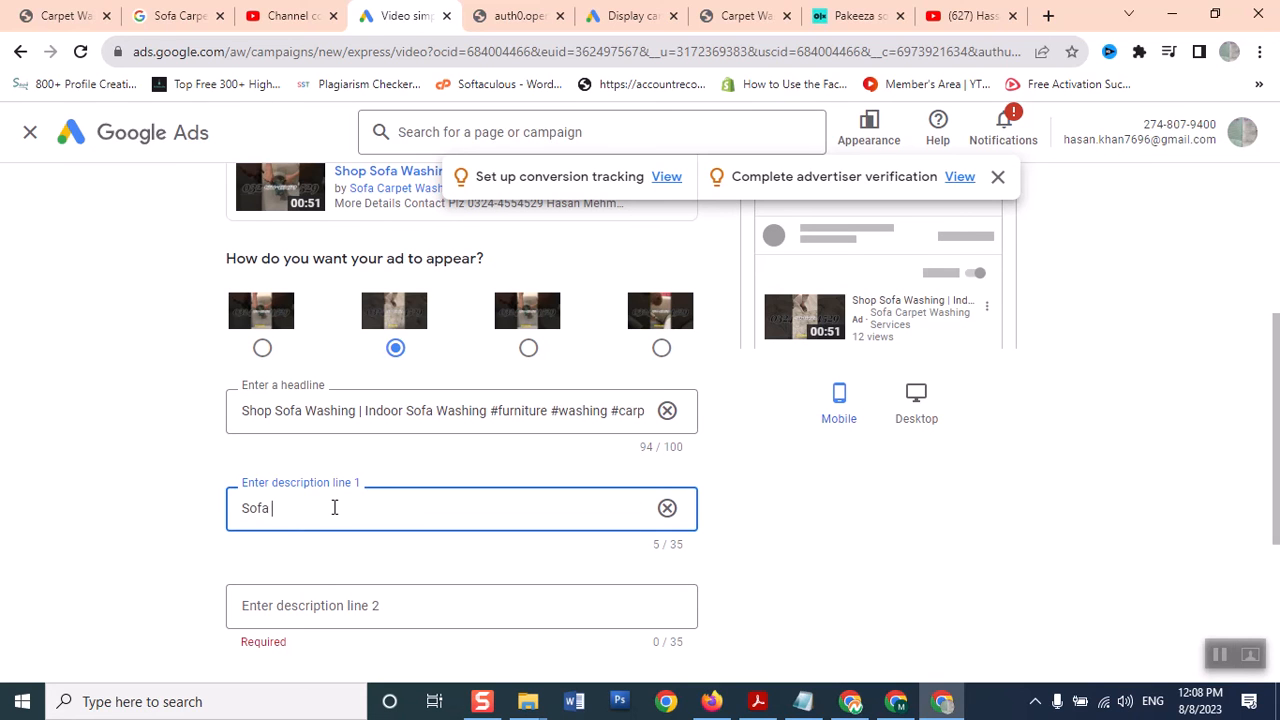
key(BackSpace)
key(BackSpace)
key(BackSpace)
key(BackSpace)
text(Call Now to clean your carpets )
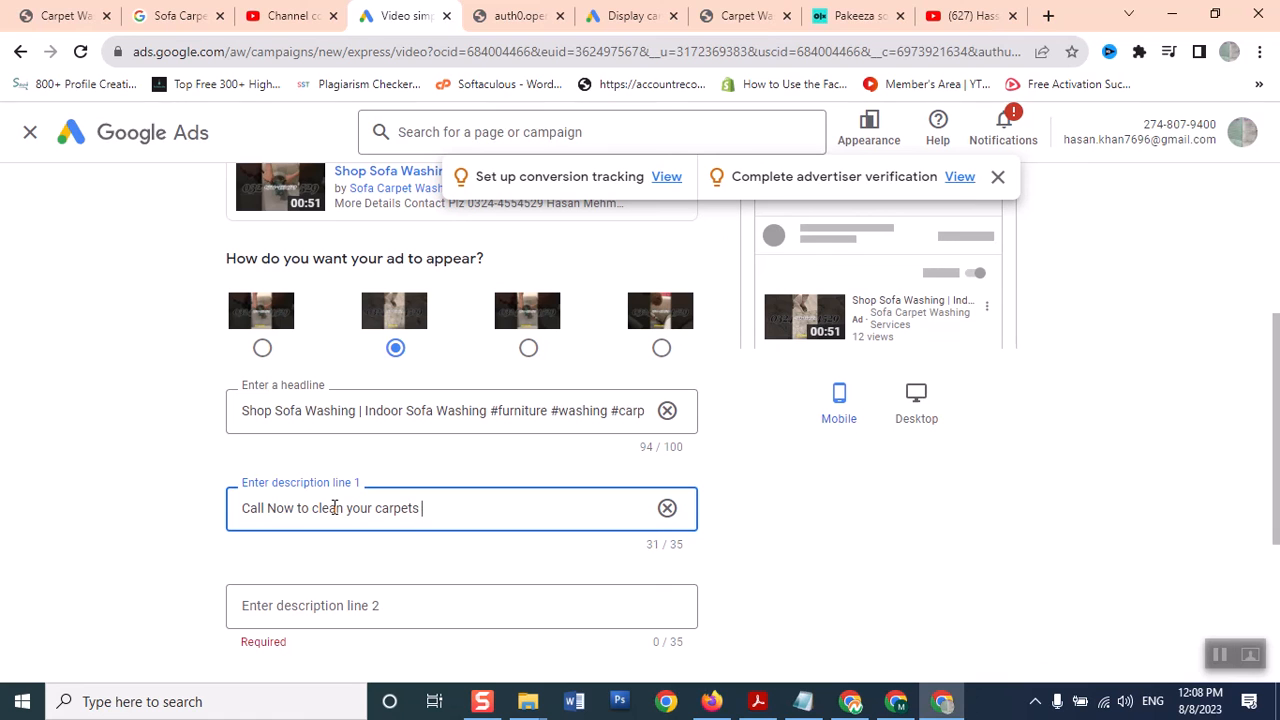
text(and so)
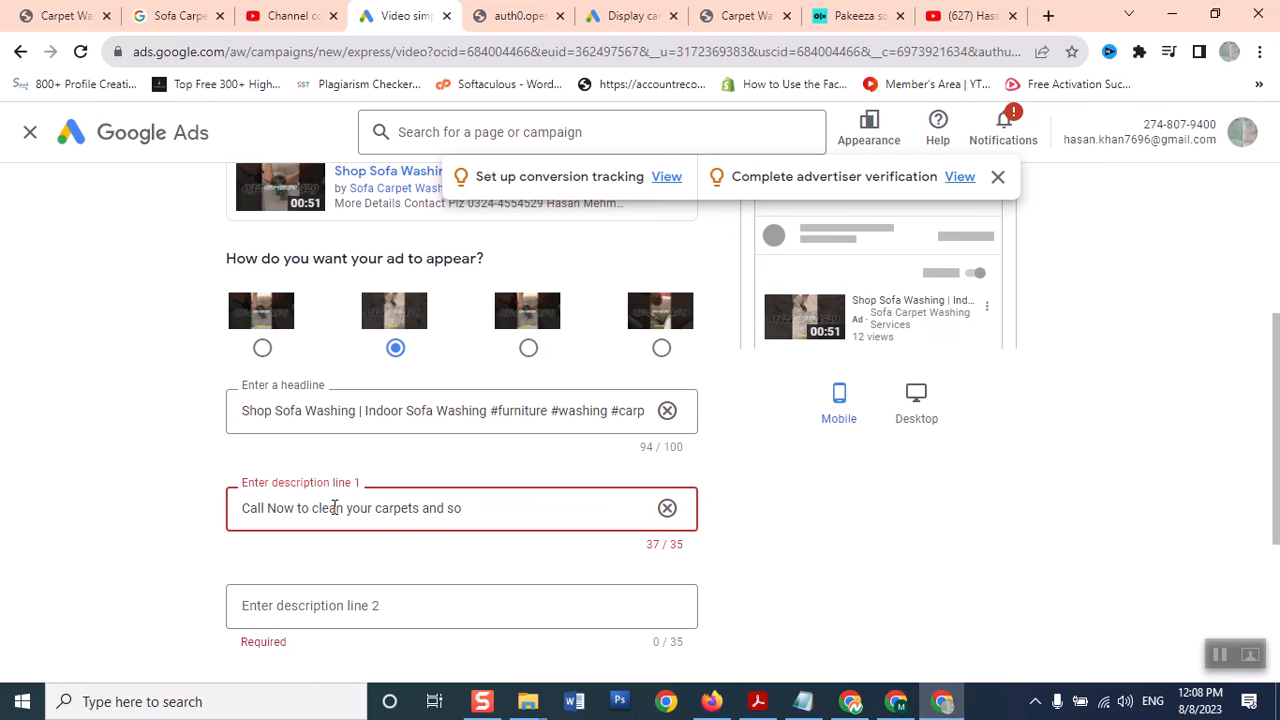
key(BackSpace)
key(BackSpace)
key(BackSpace)
key(BackSpace)
key(BackSpace)
key(BackSpace)
key(BackSpace)
key(BackSpace)
key(BackSpace)
key(BackSpace)
key(BackSpace)
key(BackSpace)
key(BackSpace)
key(BackSpace)
key(BackSpace)
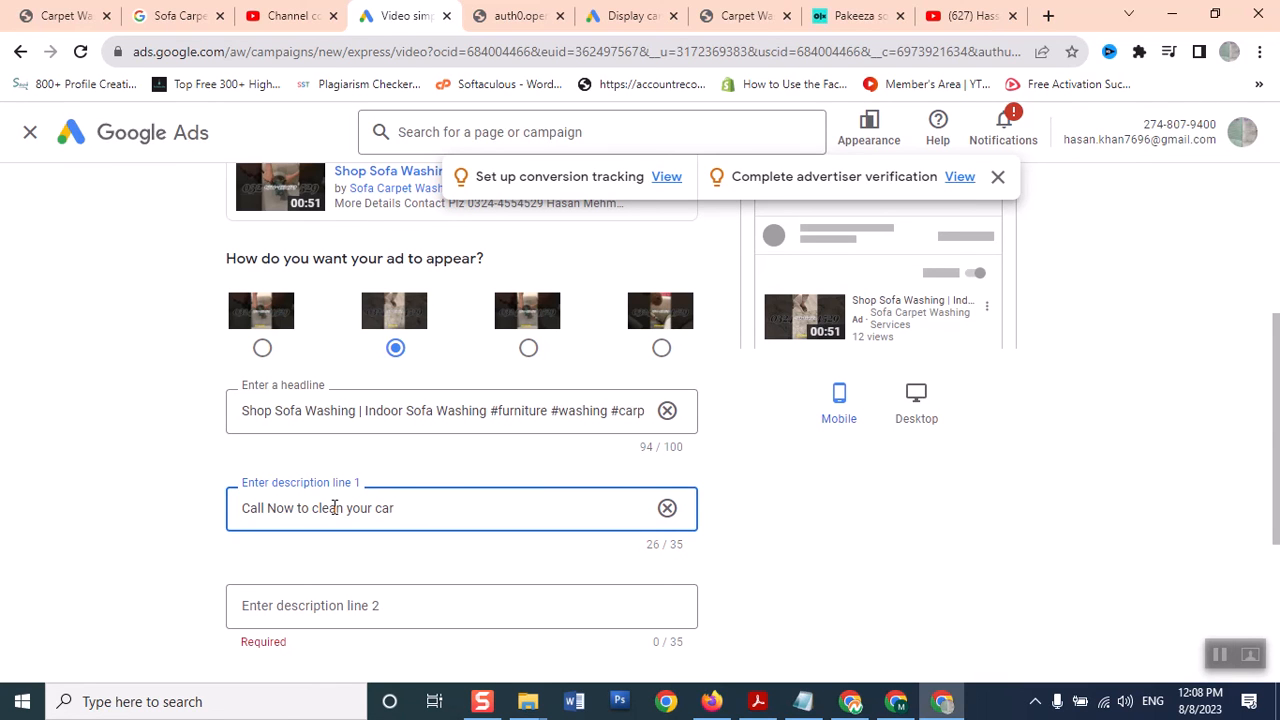
key(BackSpace)
key(BackSpace)
key(BackSpace)
text(carpets & sofas)
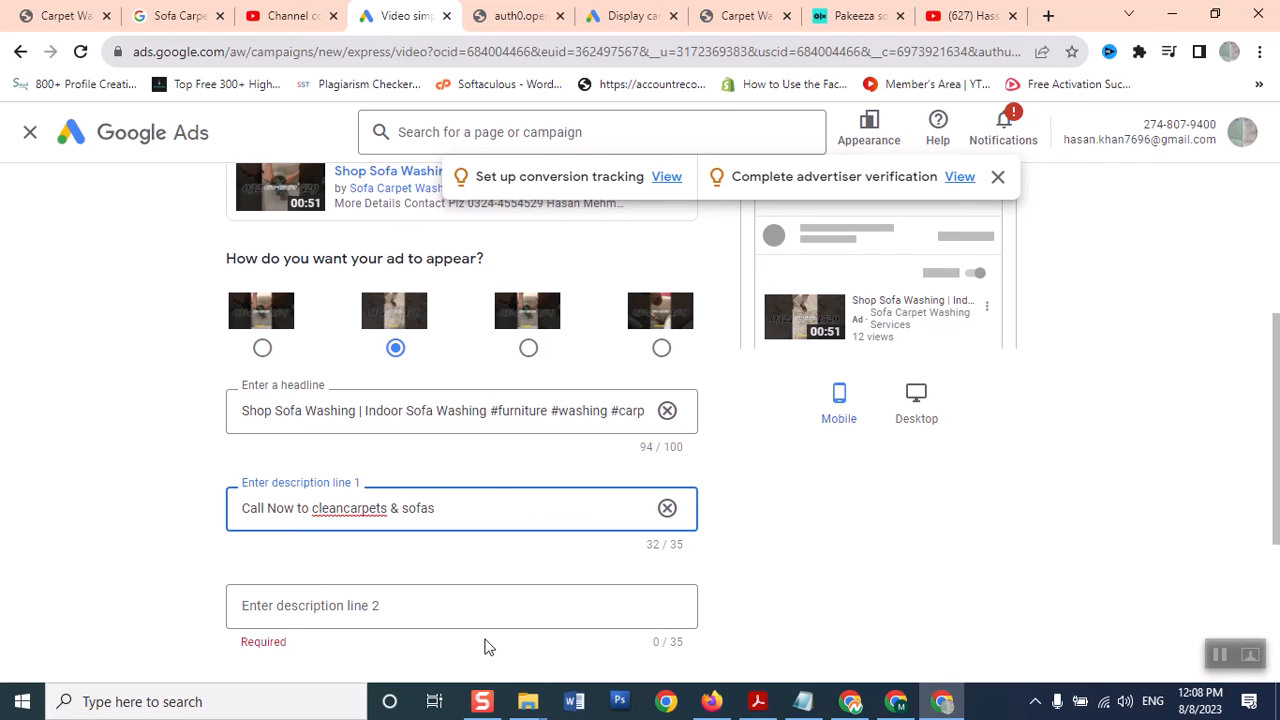
Write description line 2 as 'Wash your Sofa sets at home'
click(452, 594)
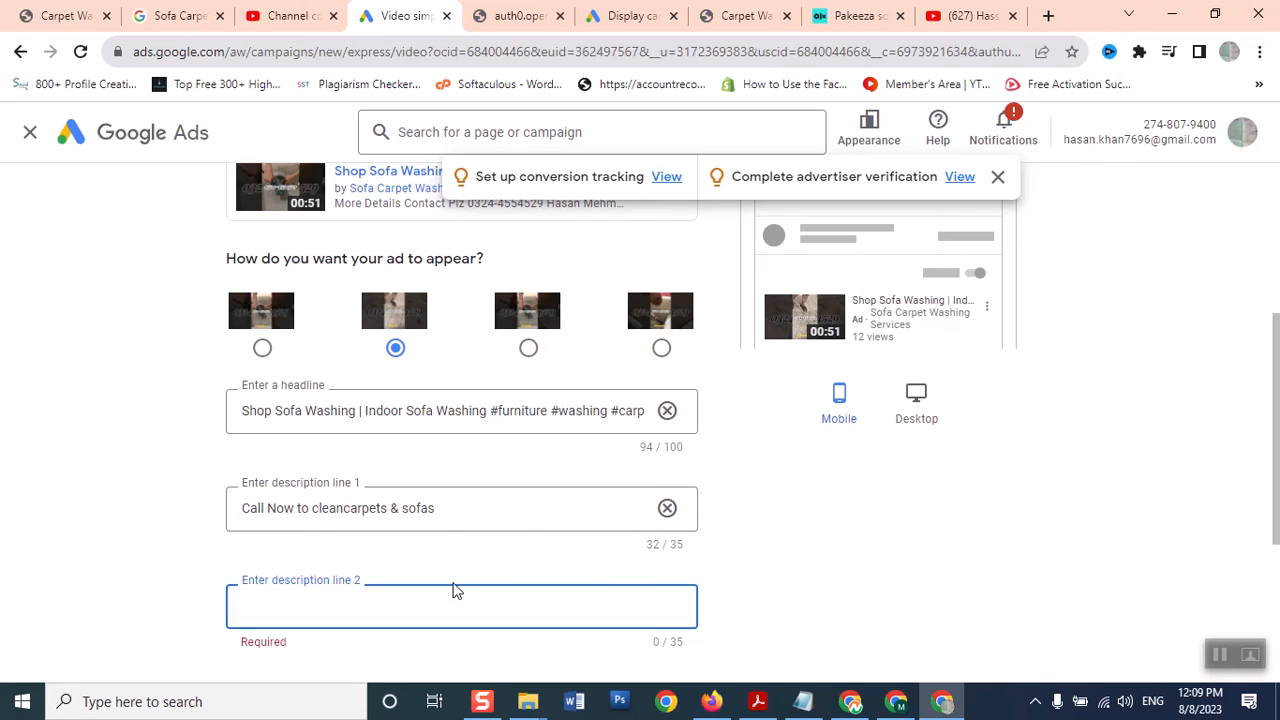
text(C)
key(BackSpace)
text(Wash)
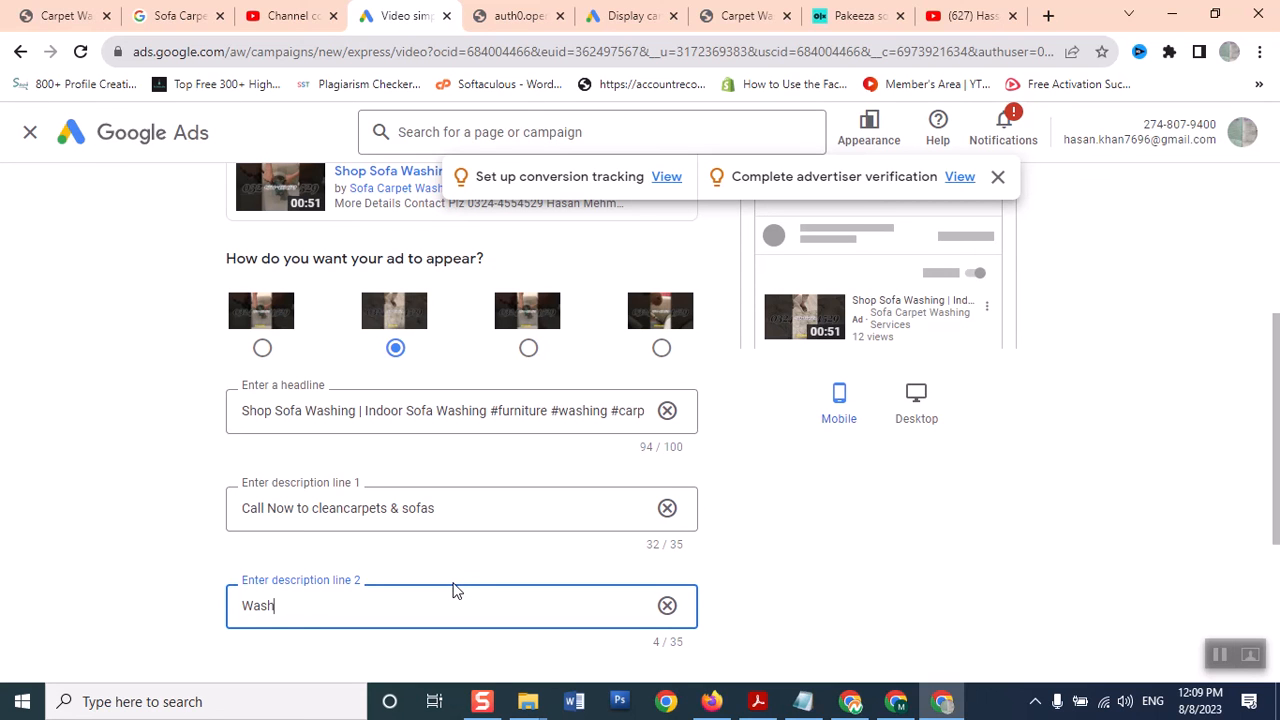
text( your Sofa sets at home)
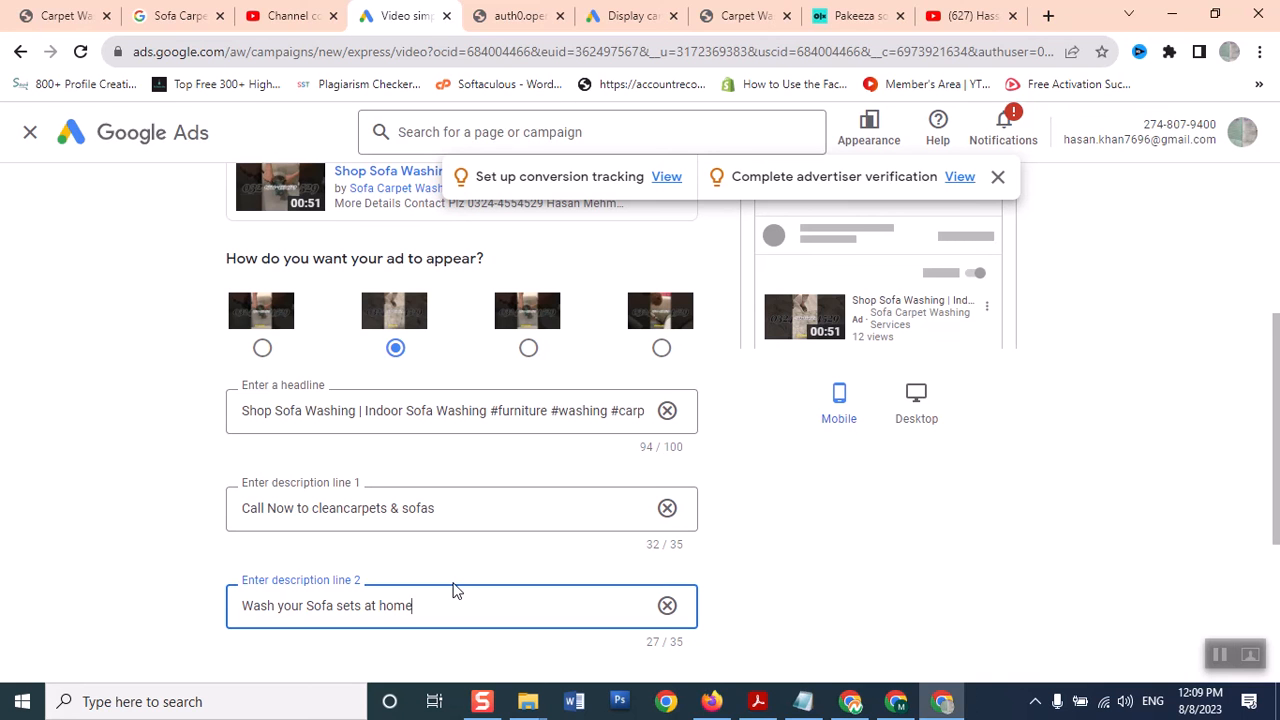
drag(1276, 331, 1276, 428)
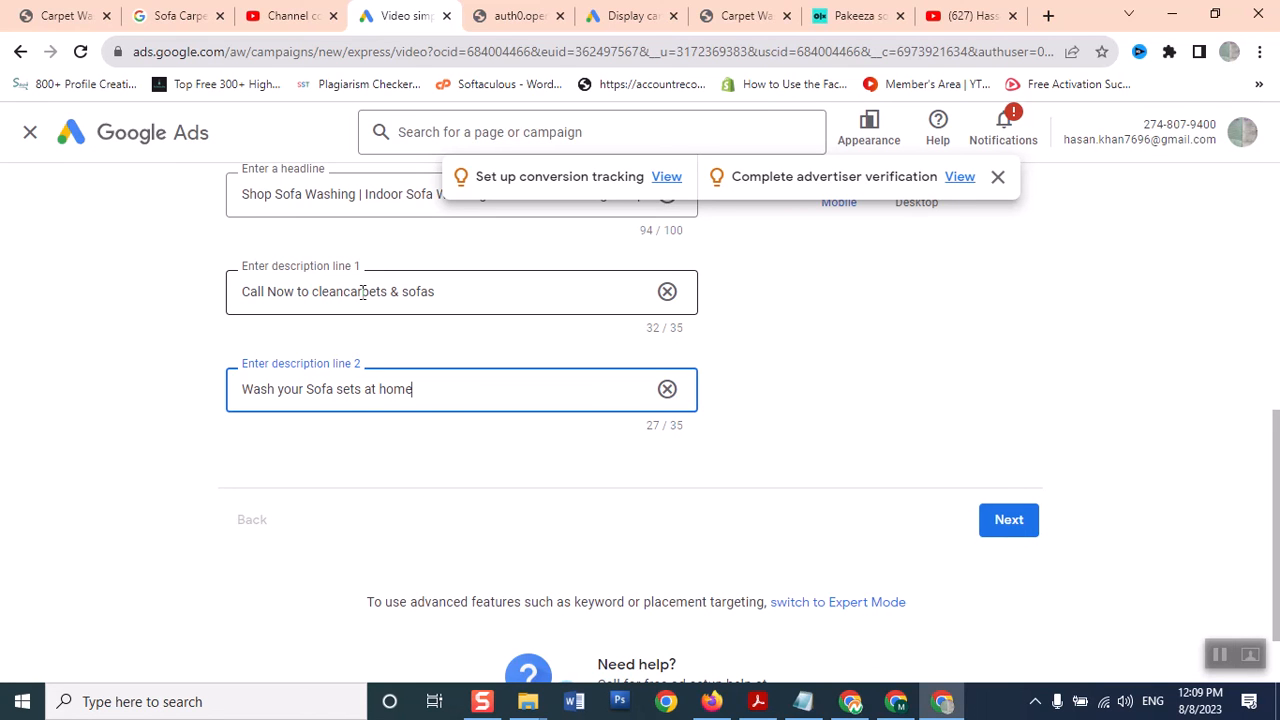
Keep Pakistan and English targeting and all genders, ages and parental statuses
click(1029, 516)
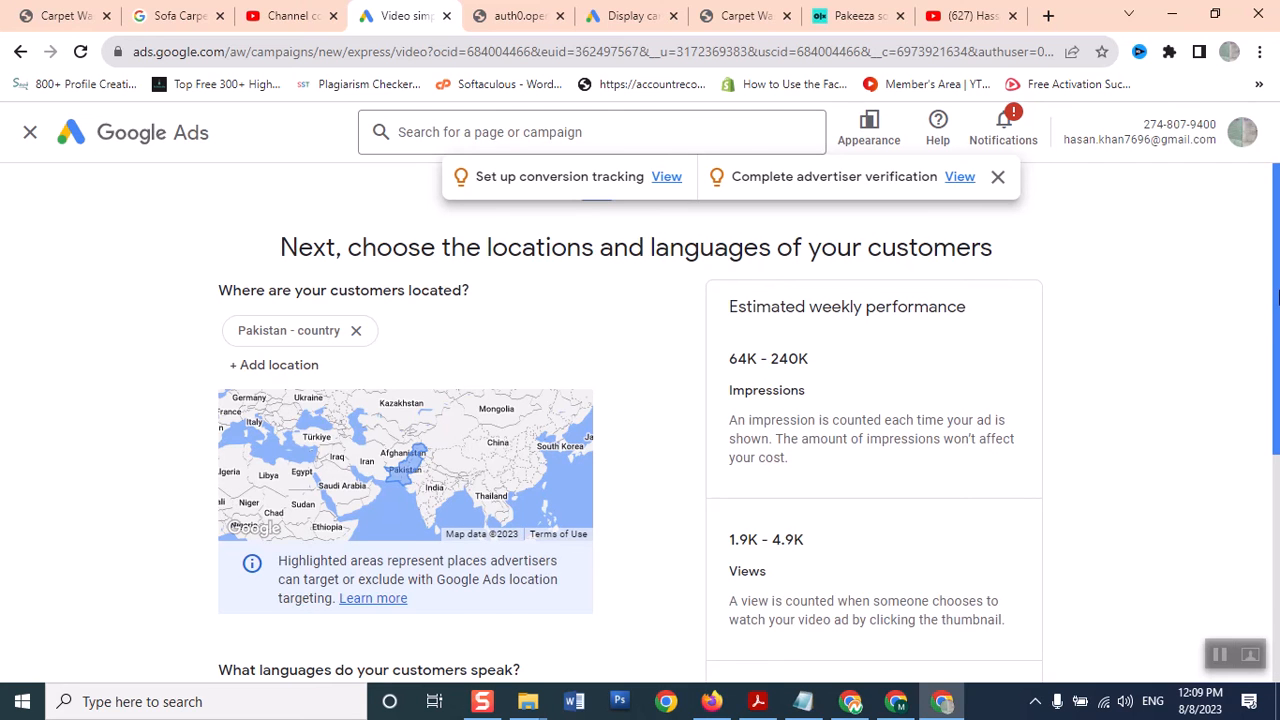
scroll(1277, 335, down, 1)
drag(1279, 335, 1276, 321)
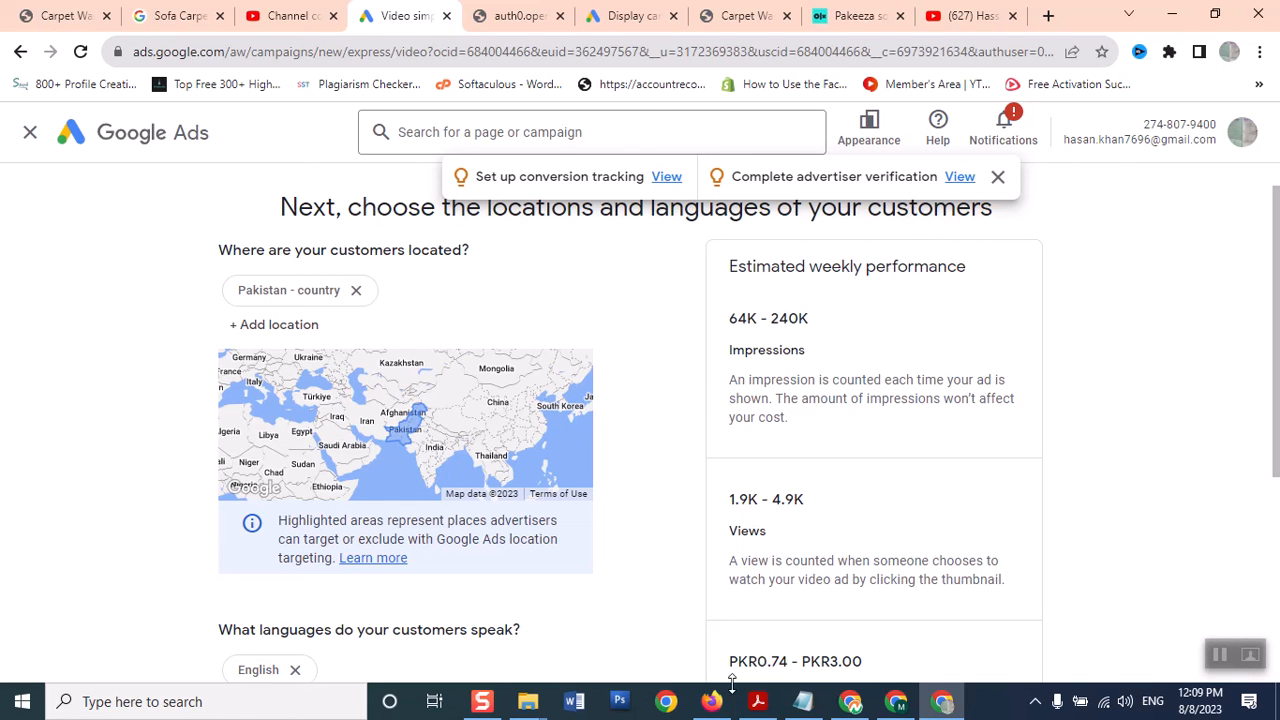
drag(1278, 398, 1278, 468)
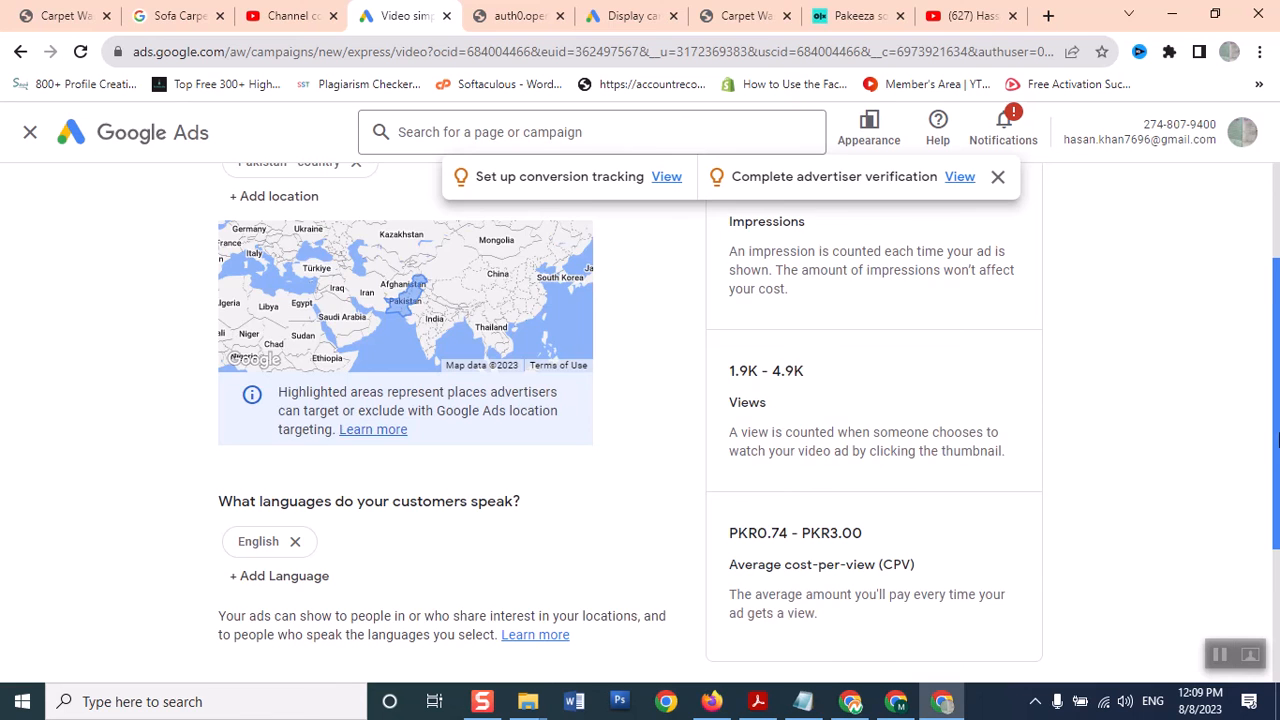
scroll(1278, 450, down, 4)
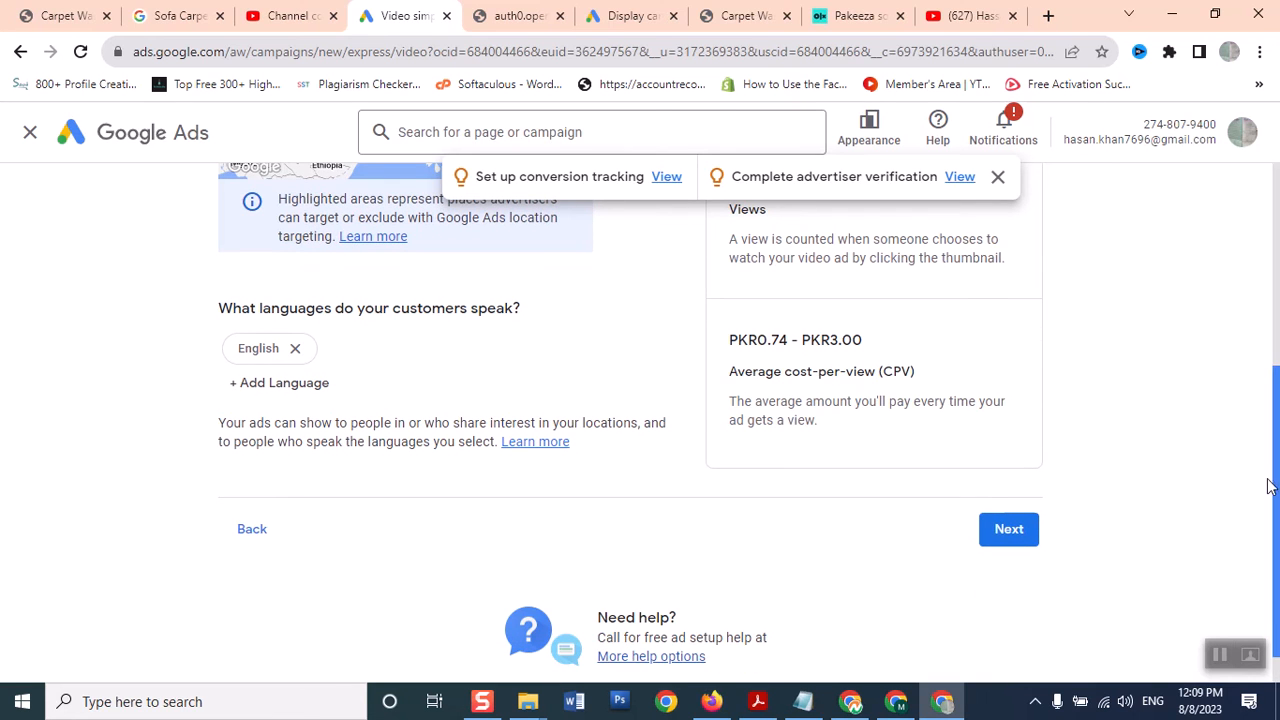
click(1010, 528)
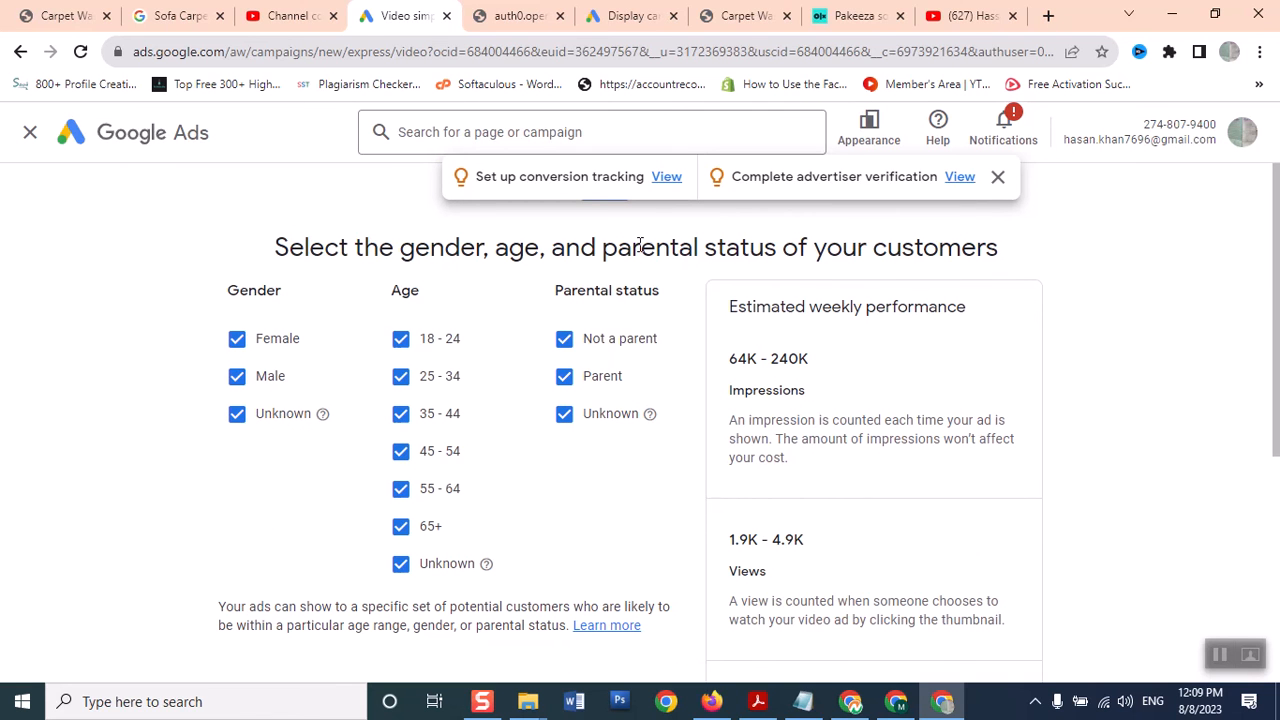
scroll(1277, 218, down, 3)
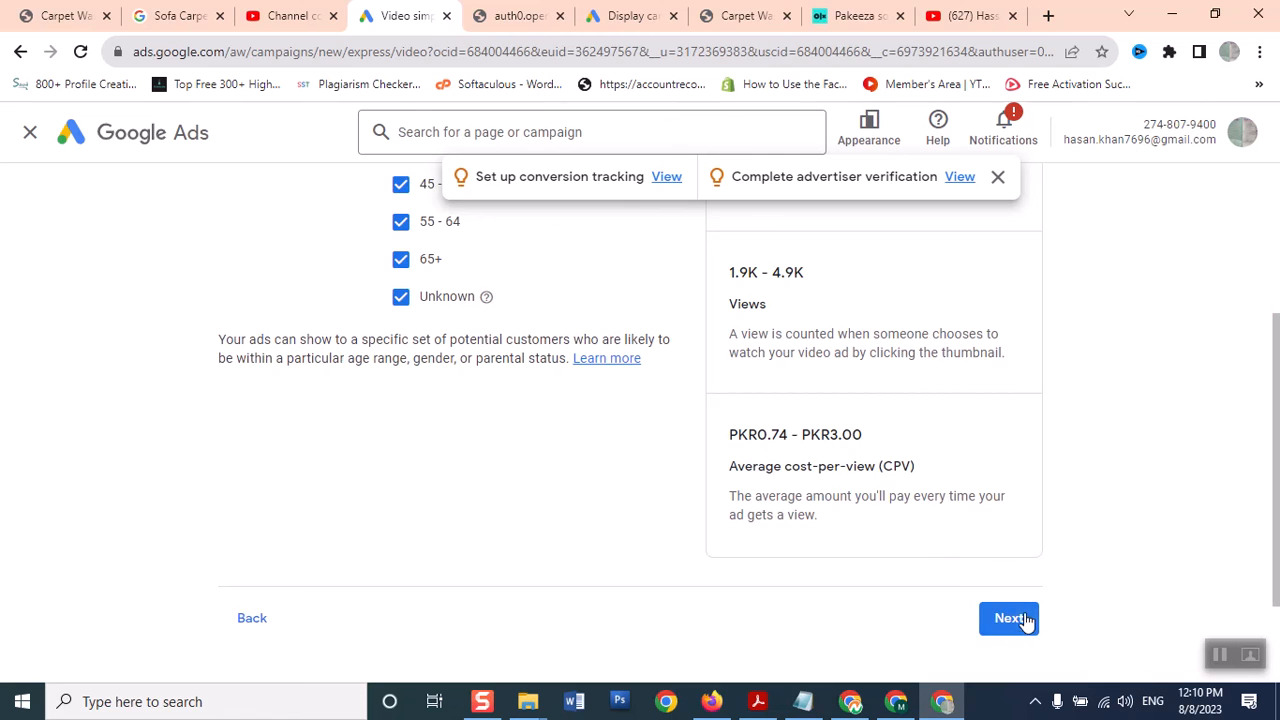
click(1010, 618)
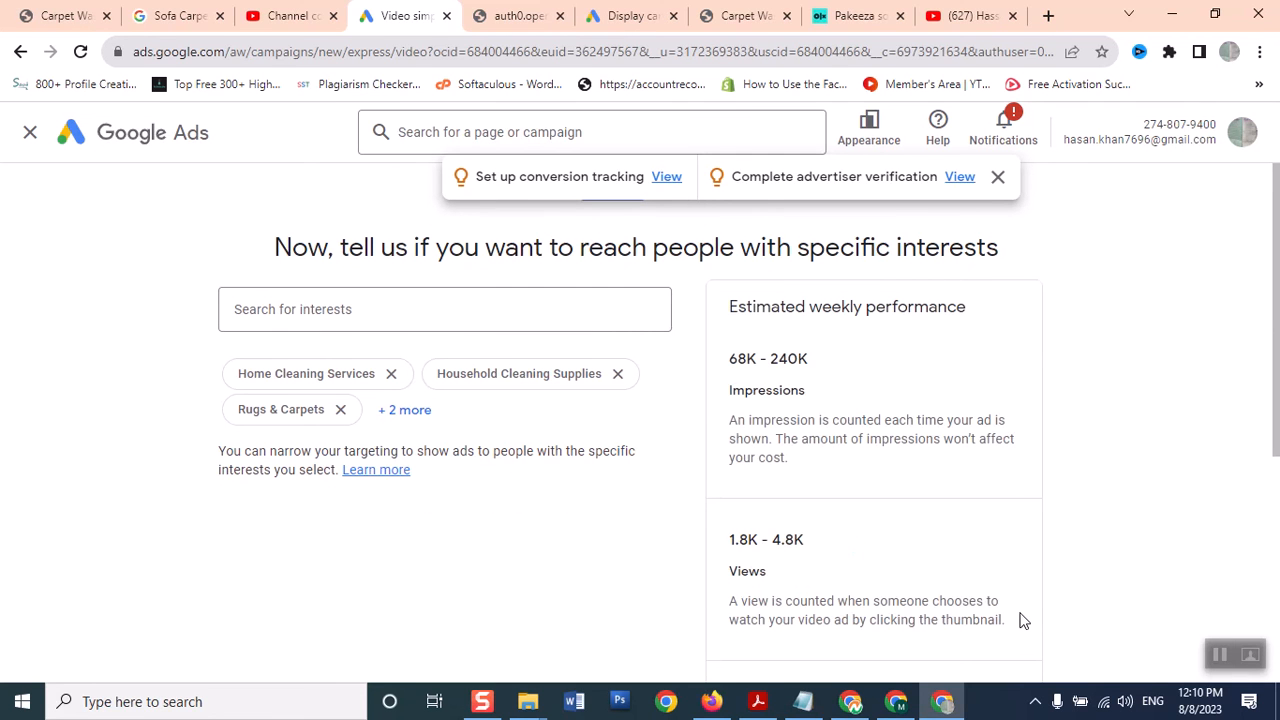
Accept the five suggested interests, such as Home Cleaning Services and Rugs & Carpets
click(386, 303)
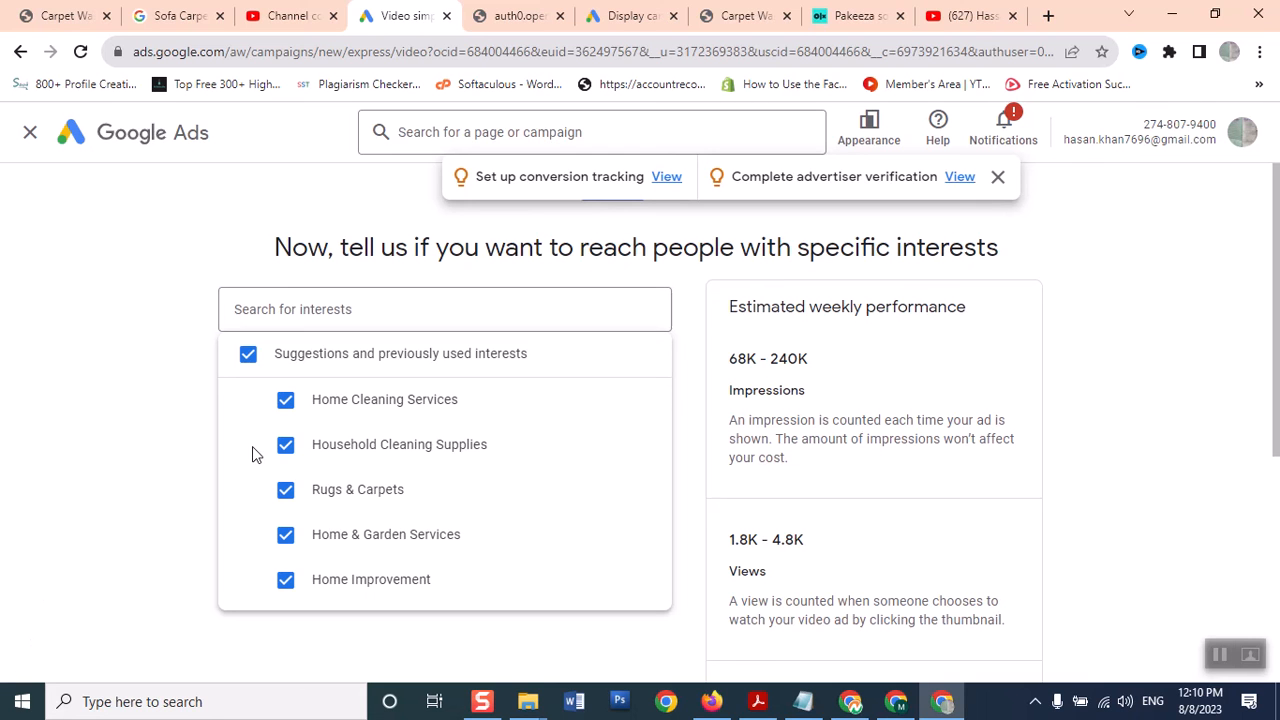
click(155, 459)
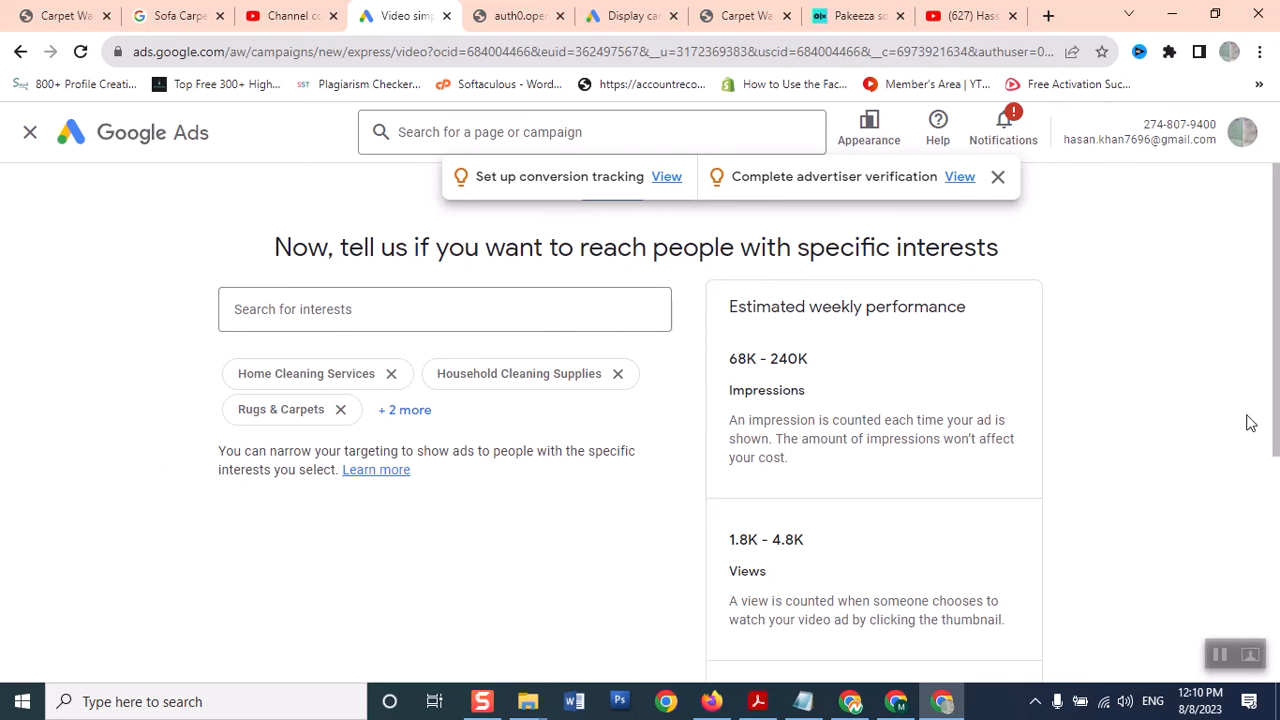
scroll(987, 519, down, 3)
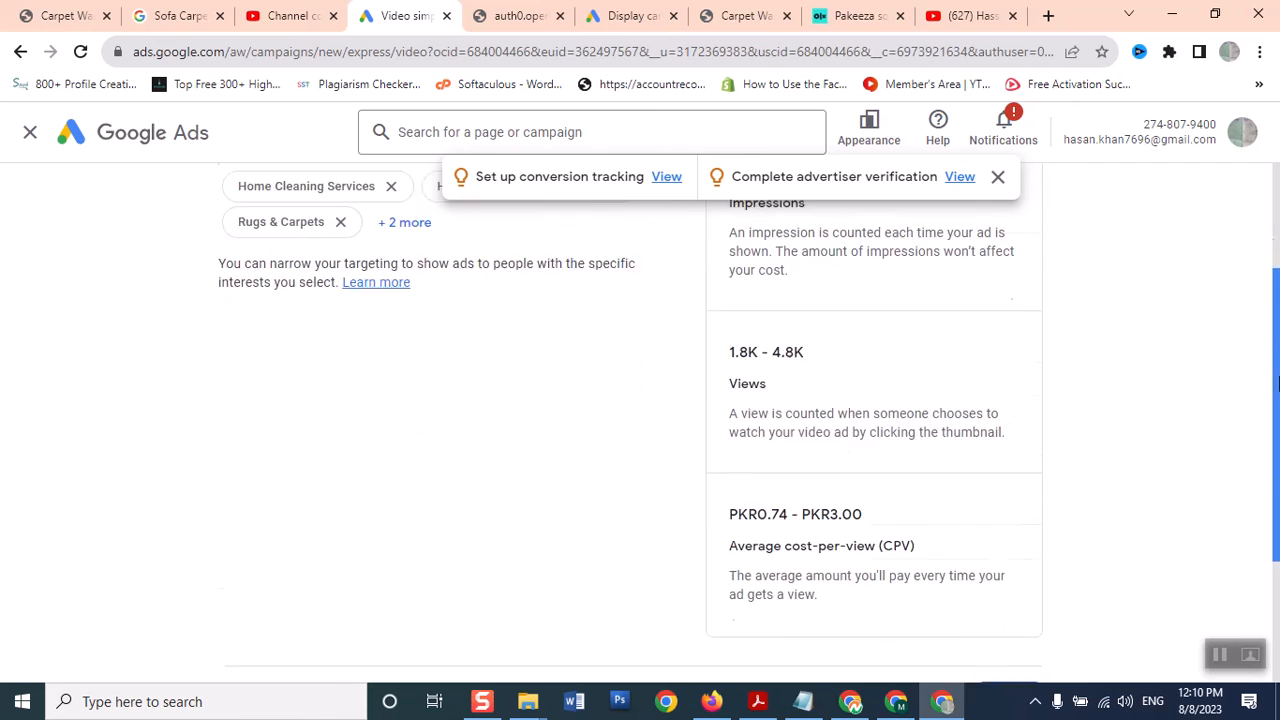
click(1005, 564)
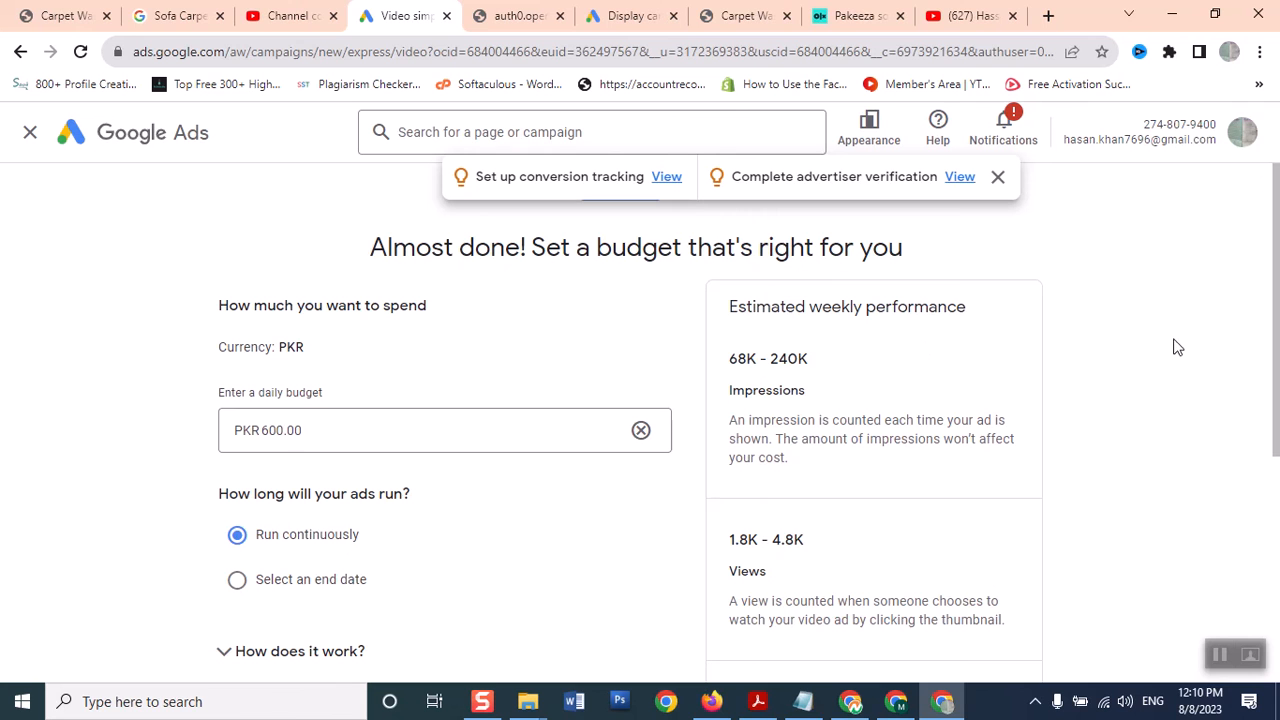
Confirm the PKR 600.00 daily budget running continuously and go to review
drag(1278, 225, 1278, 275)
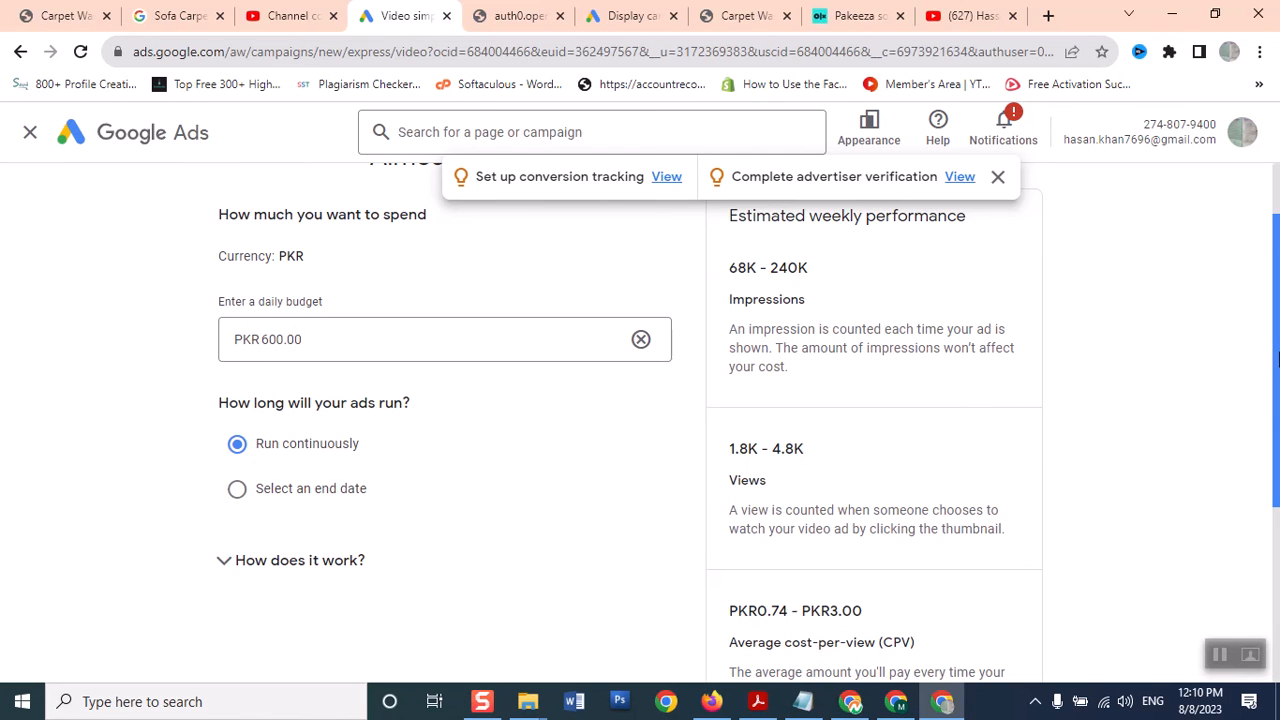
scroll(1277, 452, down, 2)
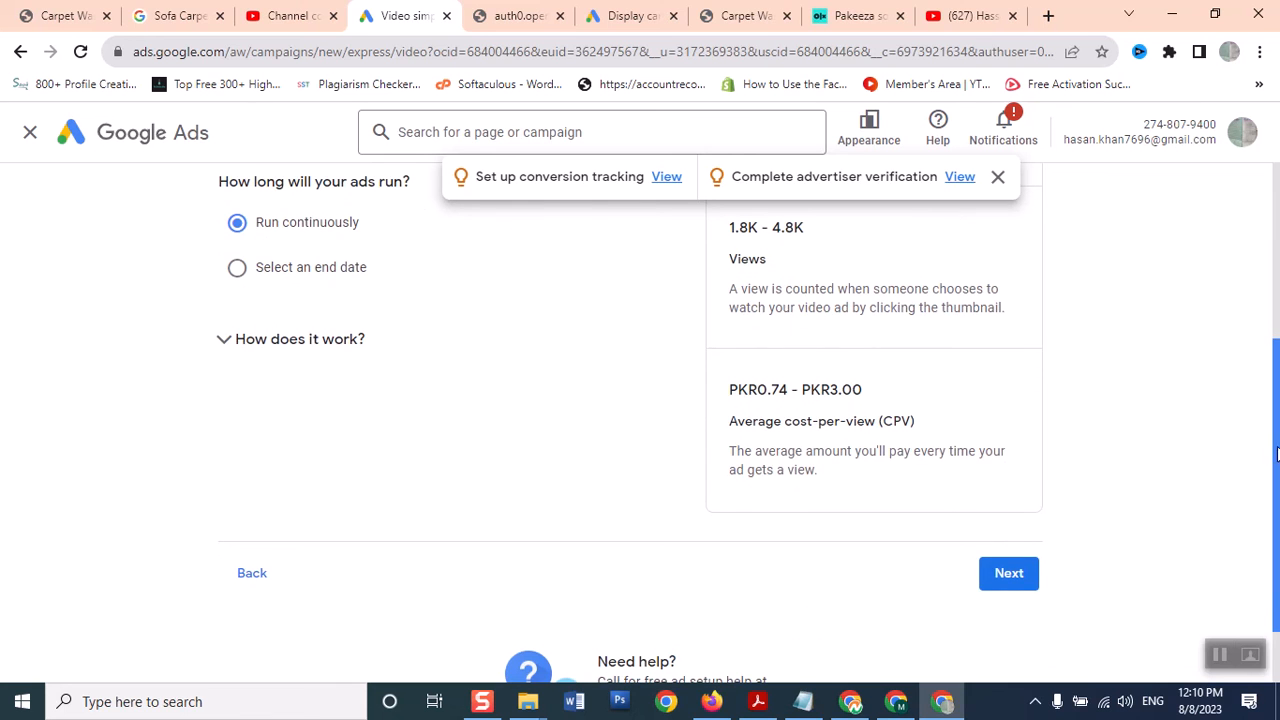
drag(1277, 400, 1272, 254)
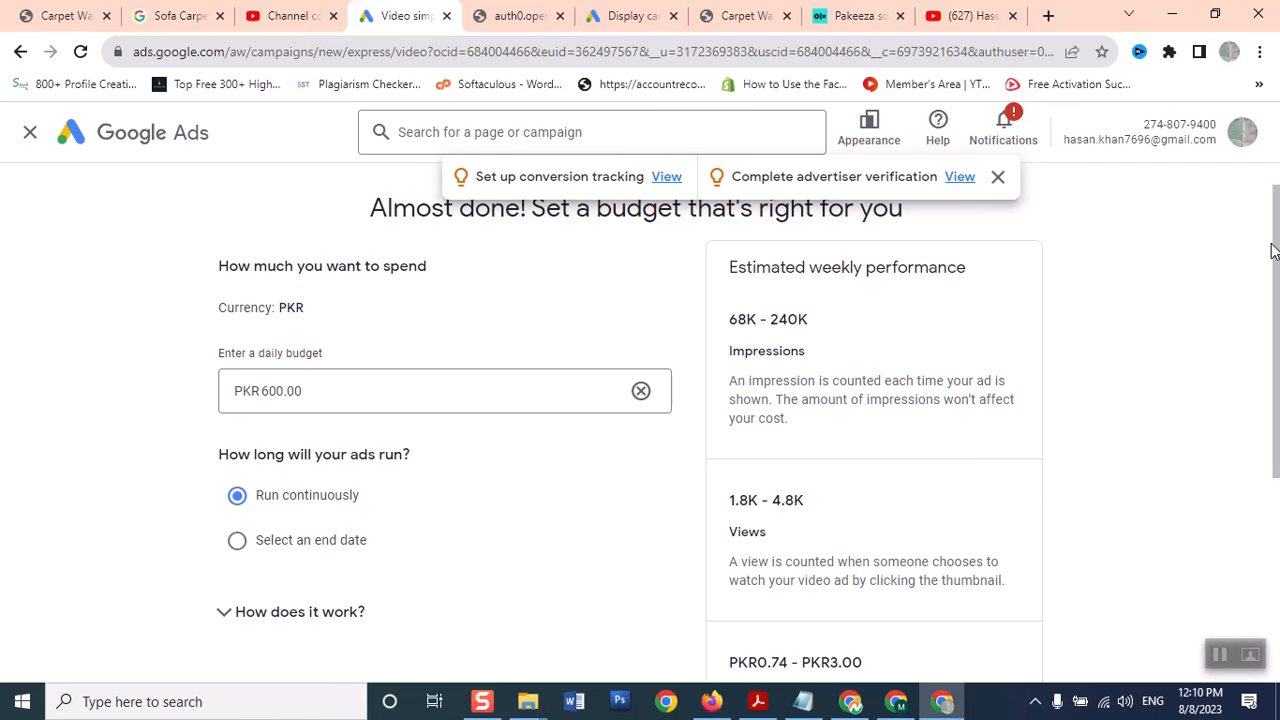
scroll(1272, 250, down, 2)
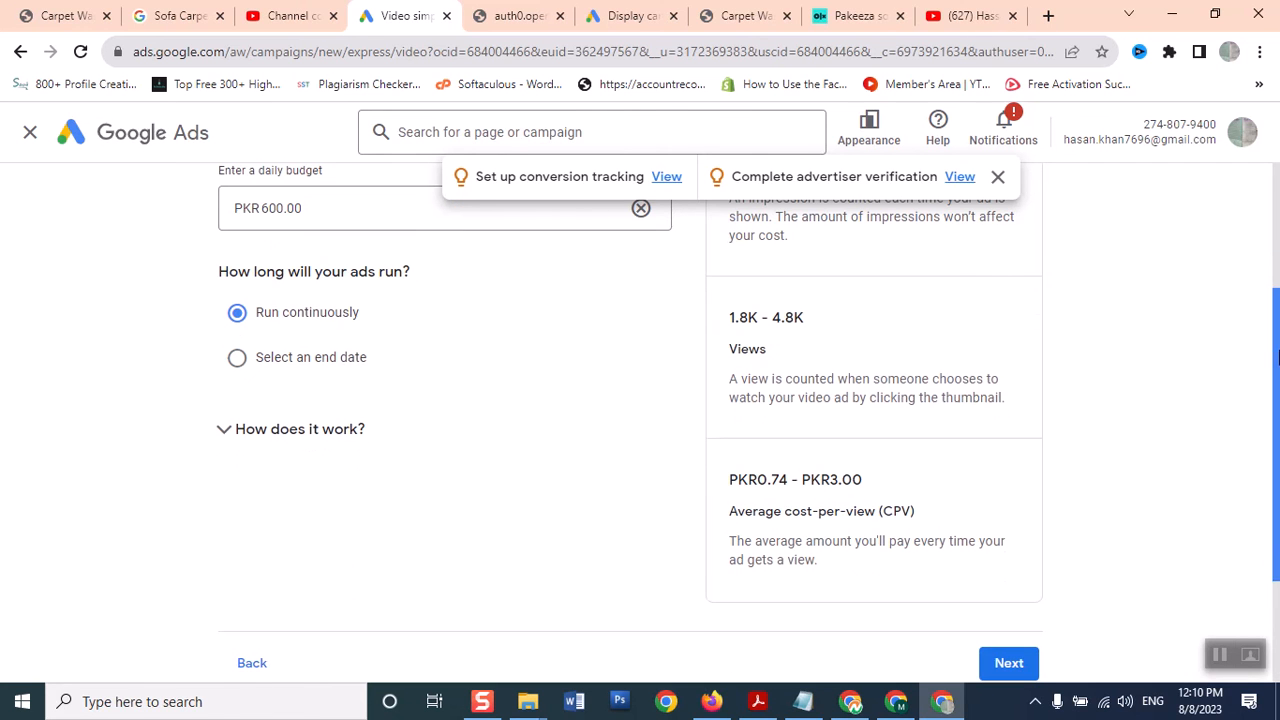
click(1006, 670)
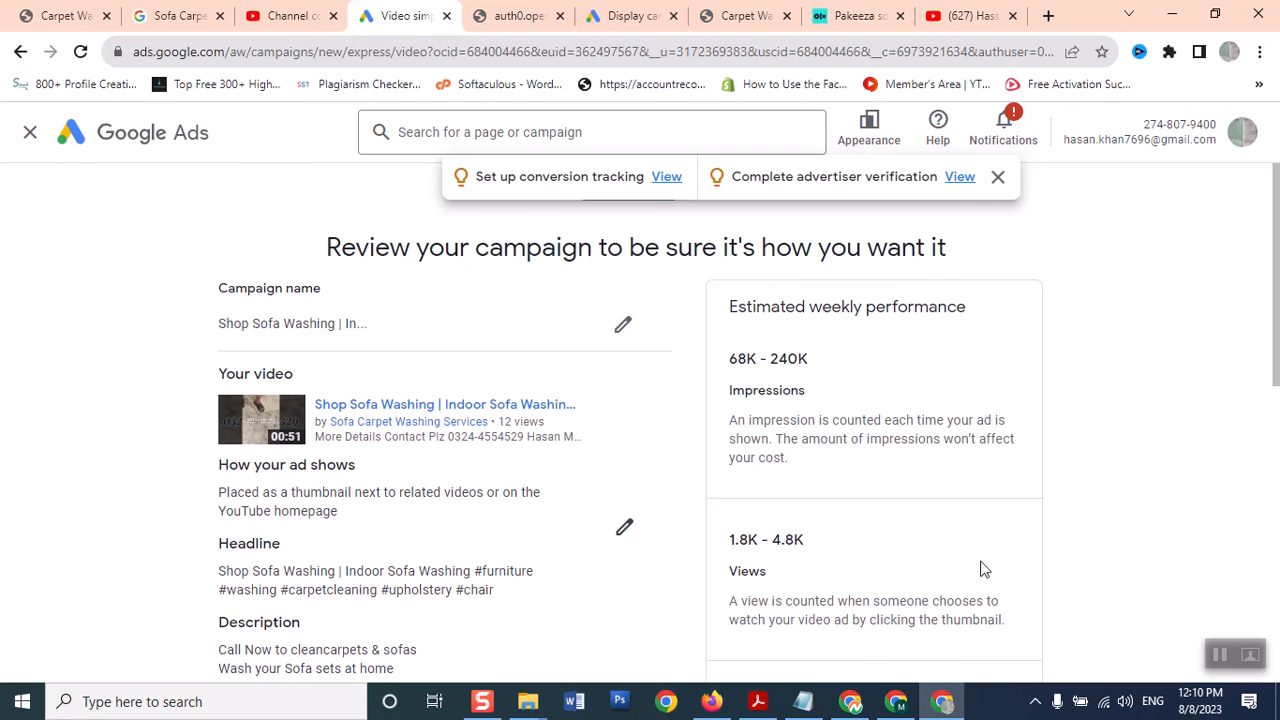
Look over the campaign summary and publish the Shop Sofa Washing campaign
scroll(1276, 358, down, 2)
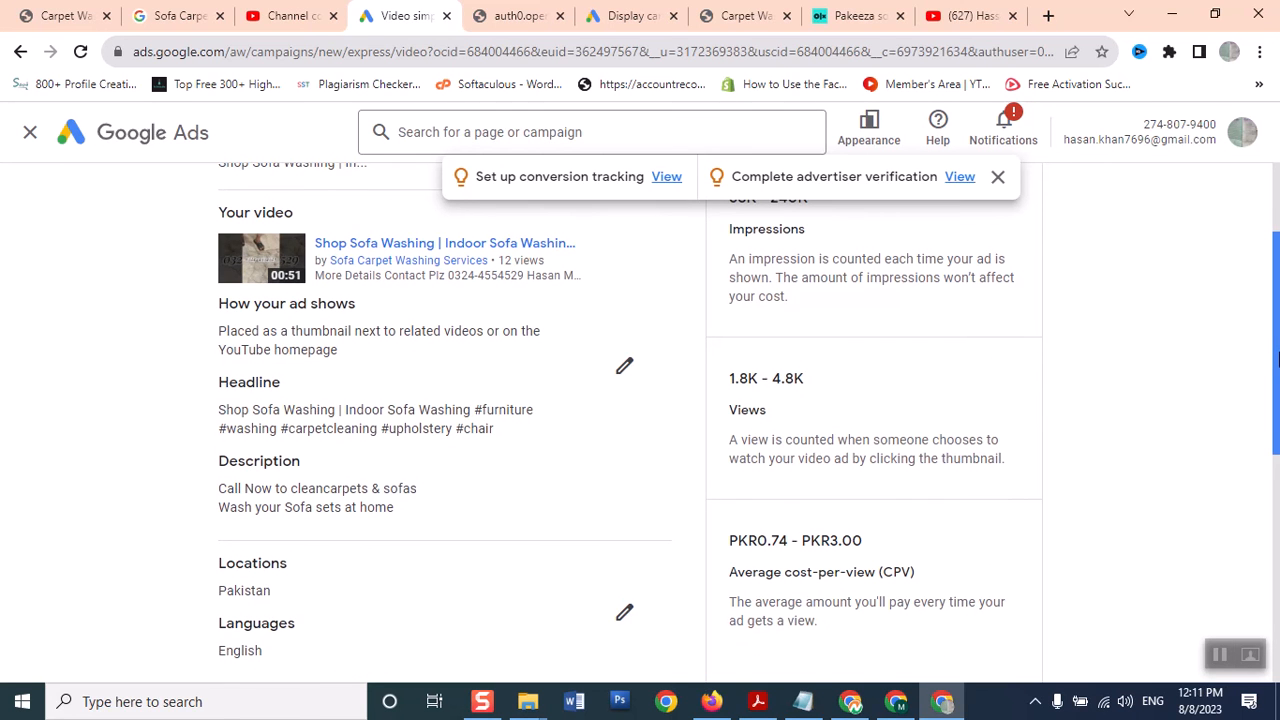
drag(1277, 358, 1239, 541)
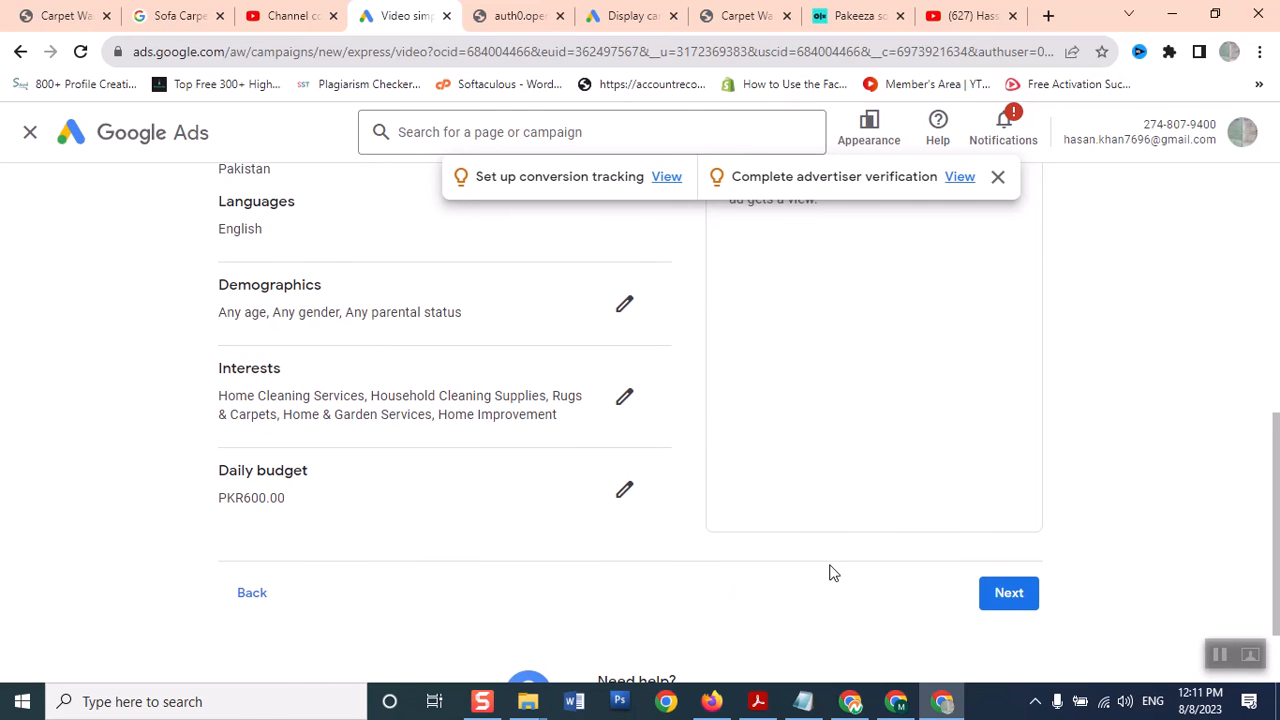
click(1020, 596)
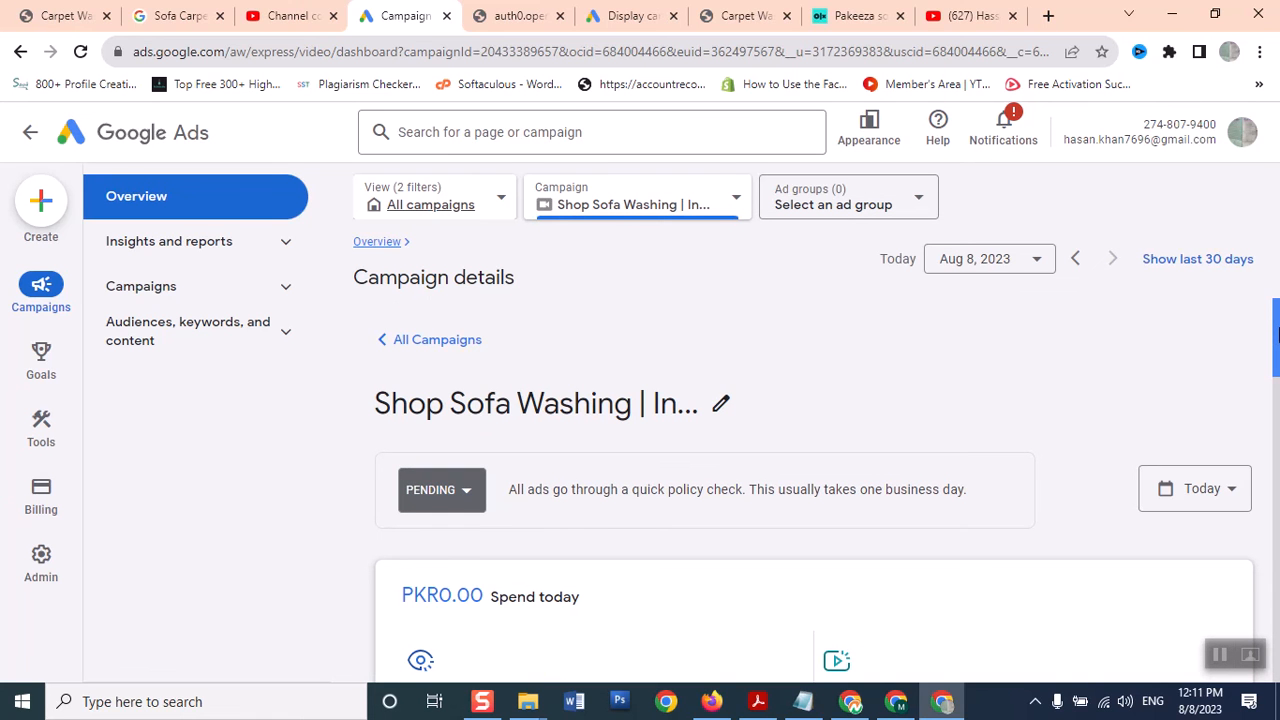
Set the Shop Sofa Washing campaign's status from Pending to Paused
click(475, 498)
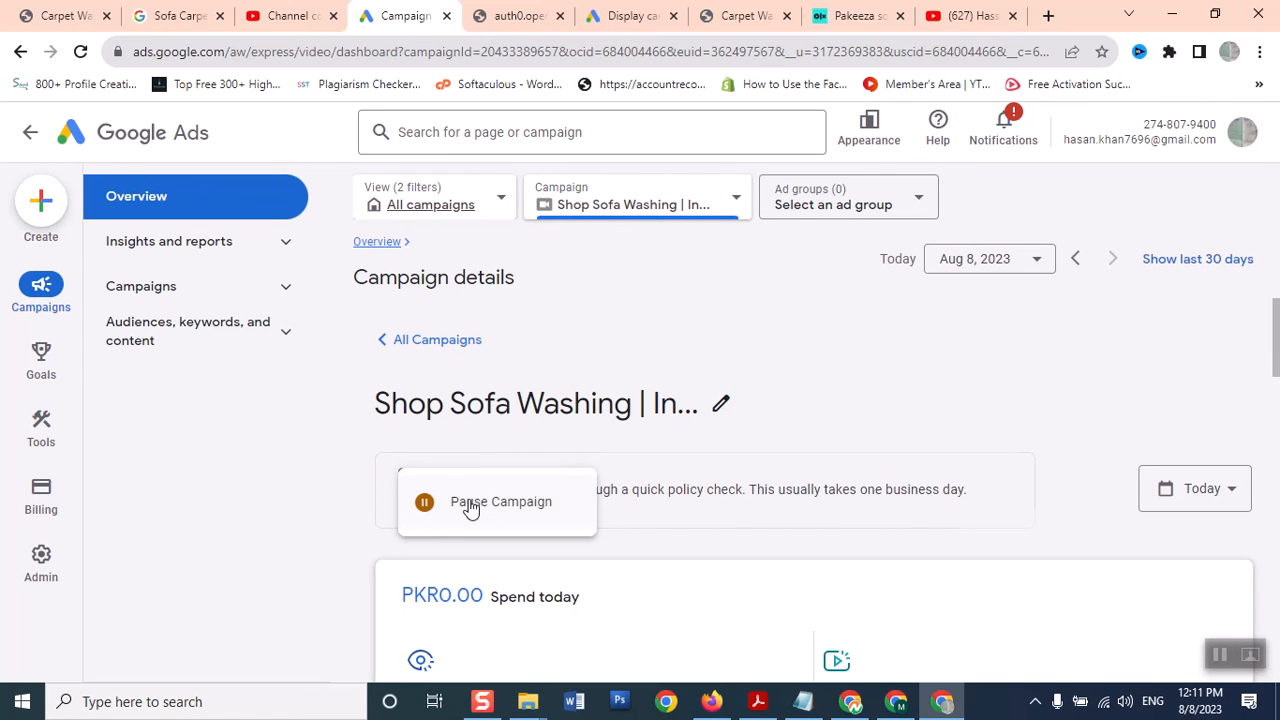
click(472, 502)
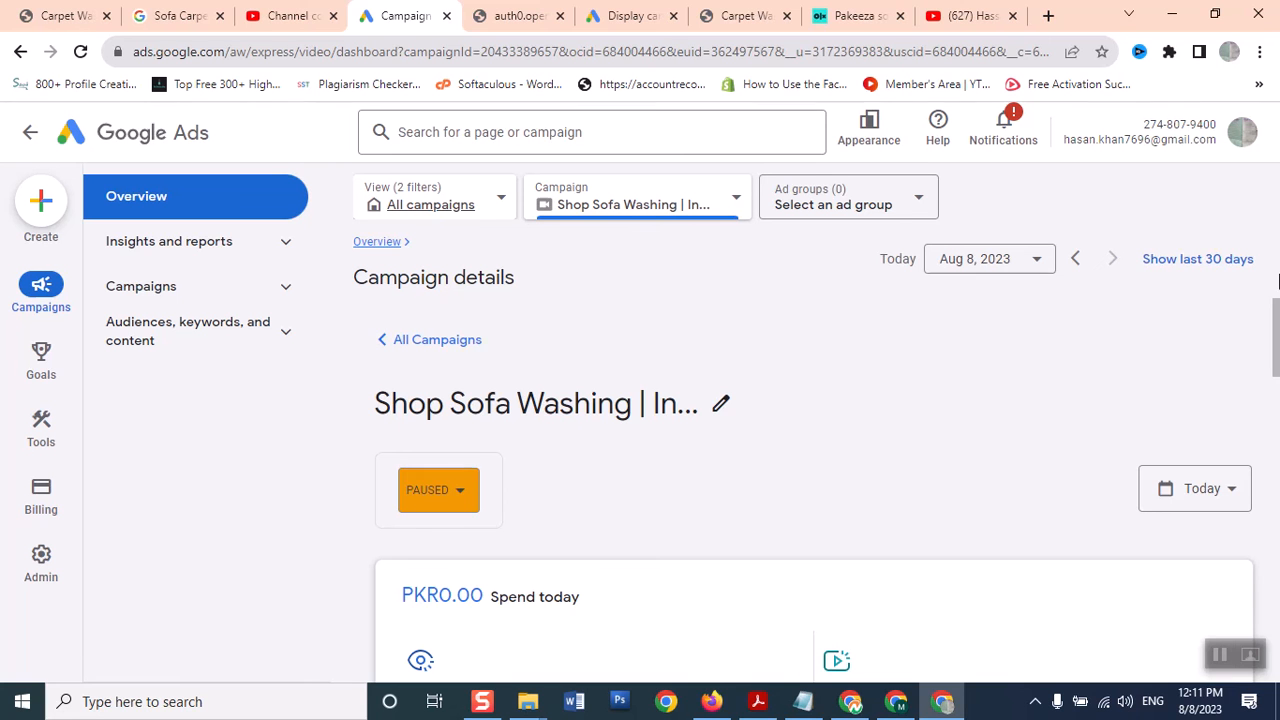
drag(1276, 330, 1277, 470)
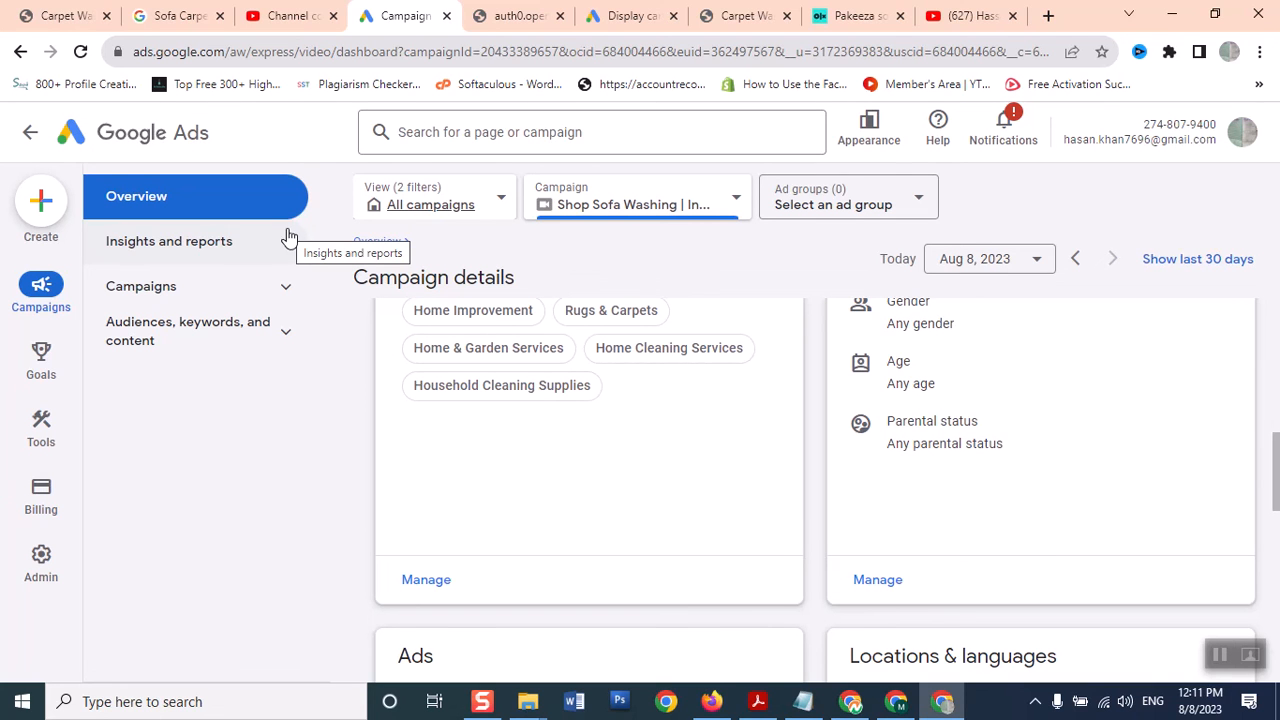
drag(1276, 468, 1277, 320)
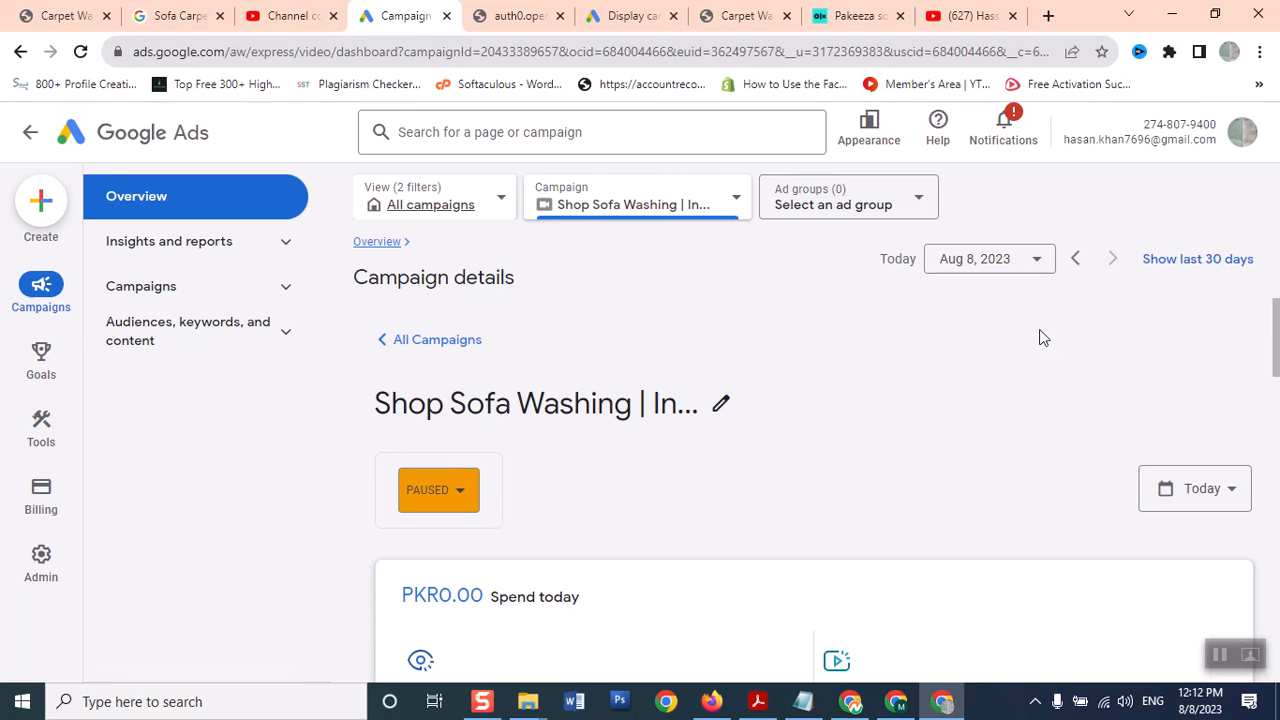
Start a new campaign from the Create menu, briefly checking the channel videos tab
click(41, 205)
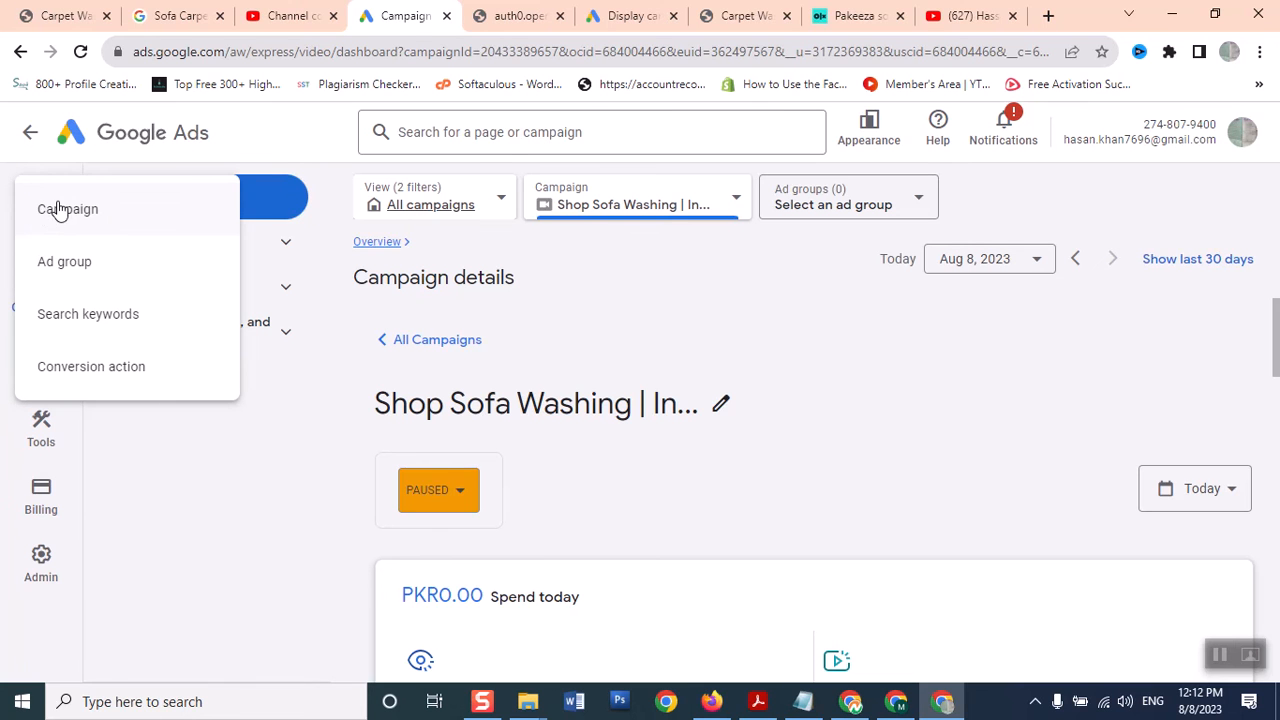
click(58, 209)
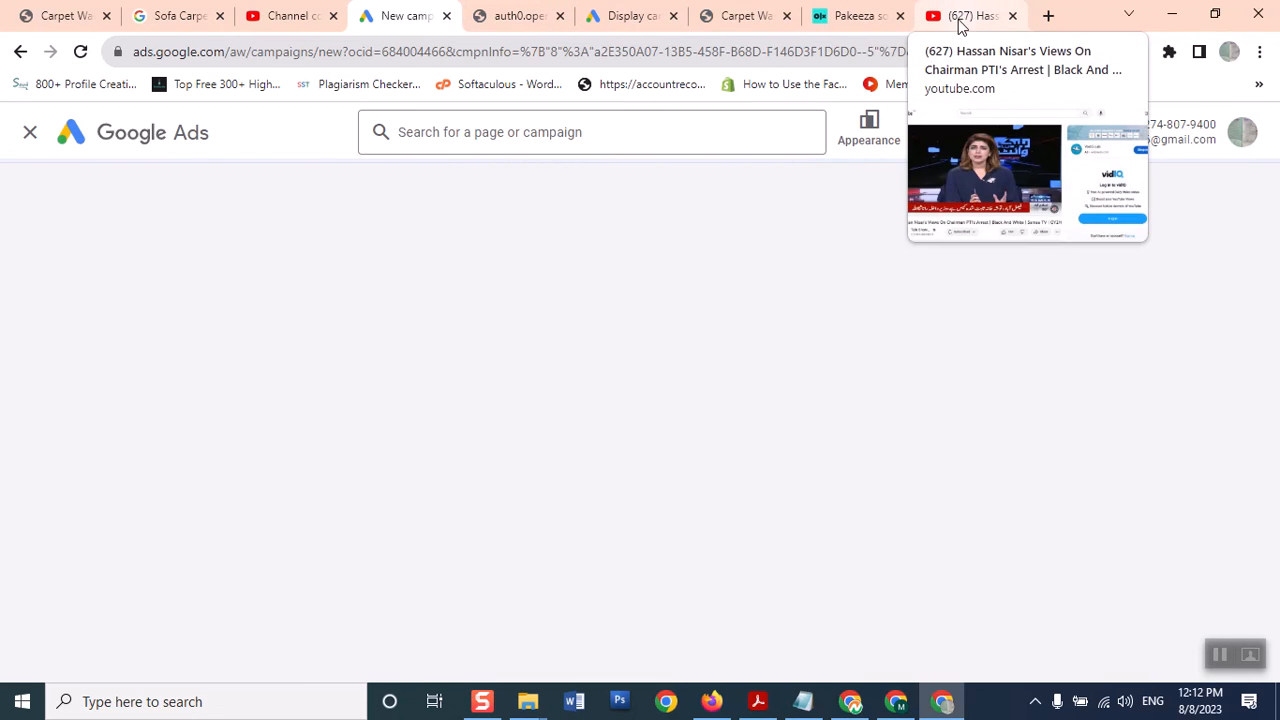
click(303, 15)
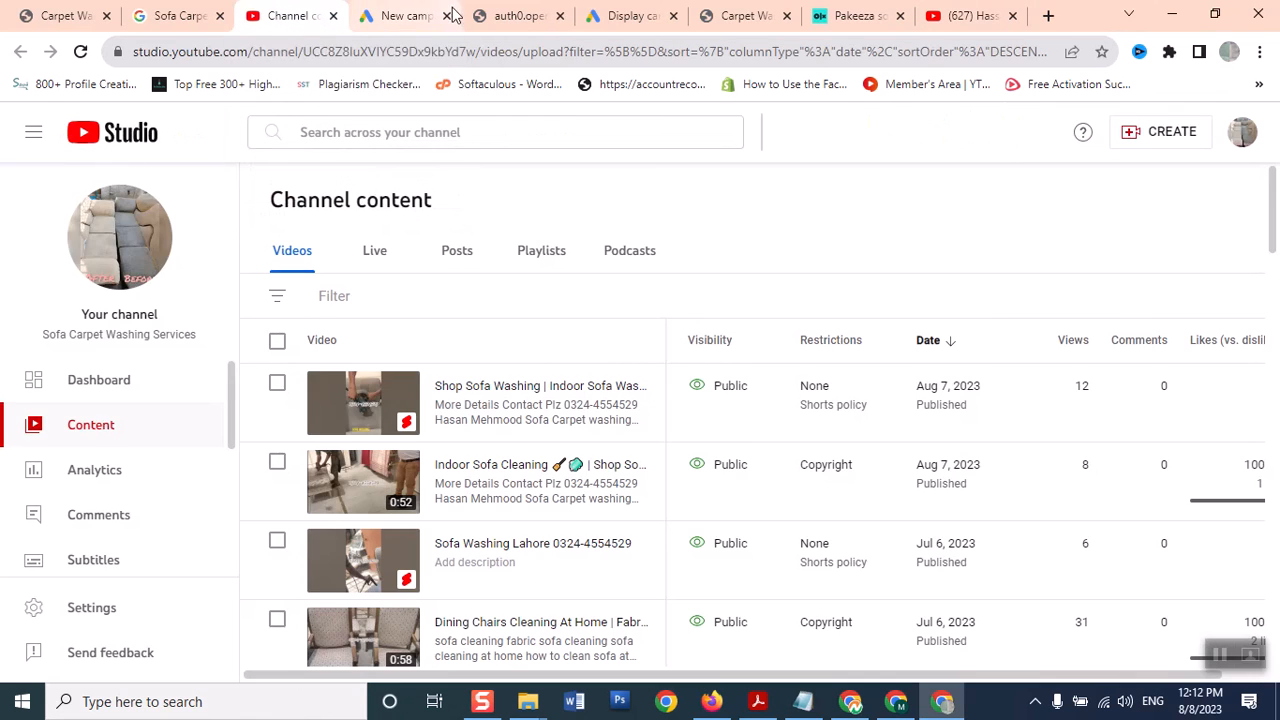
click(398, 15)
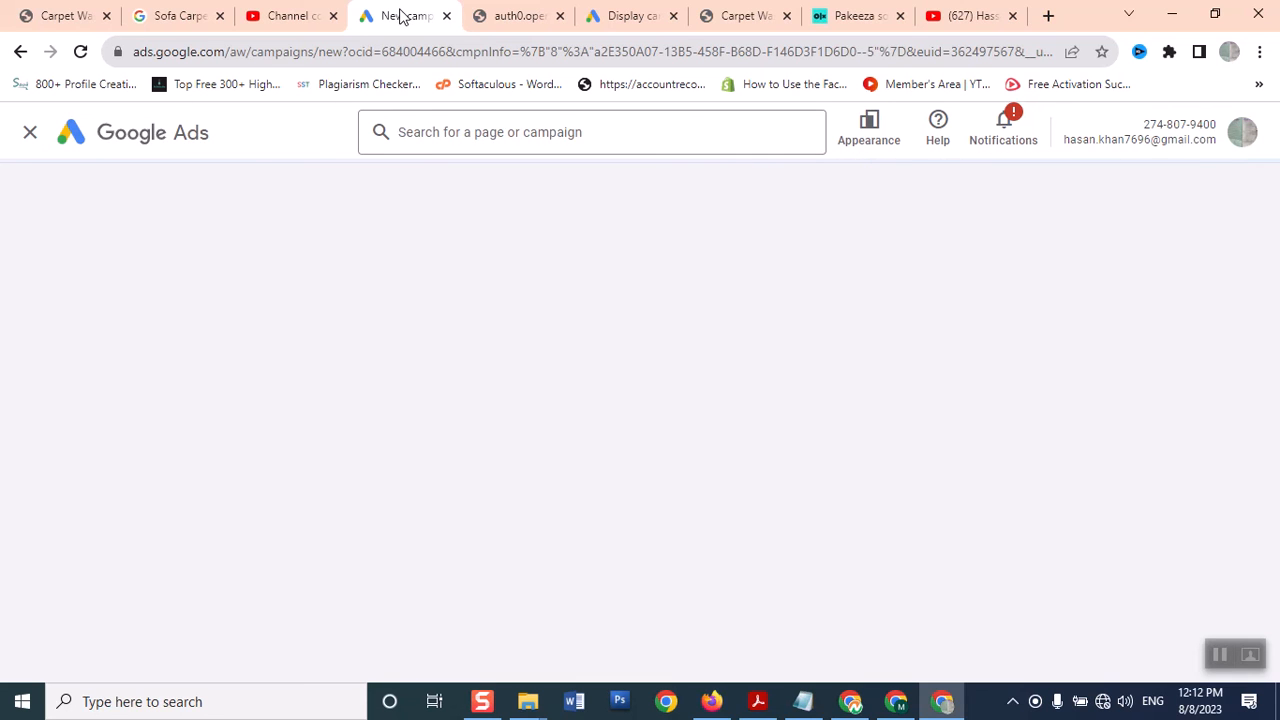
Acknowledge the Wi-Fi disconnection notice and bring the Google Ads page back
click(1102, 701)
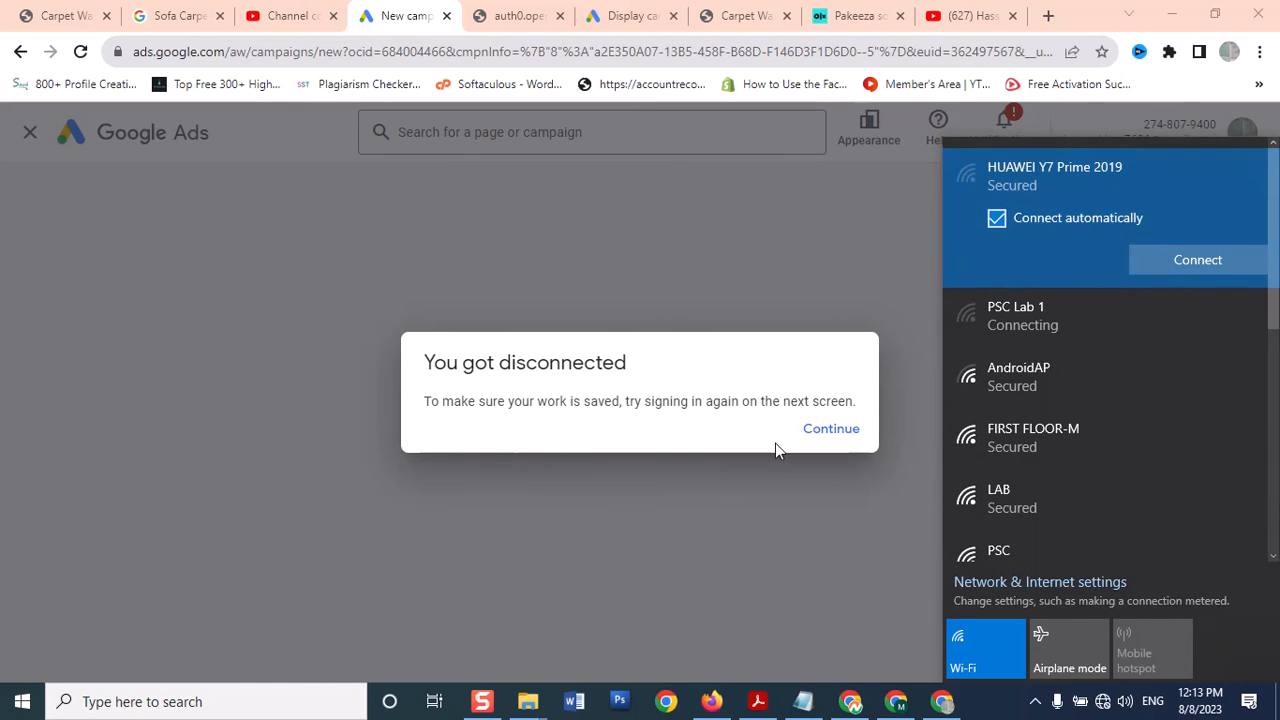
click(836, 429)
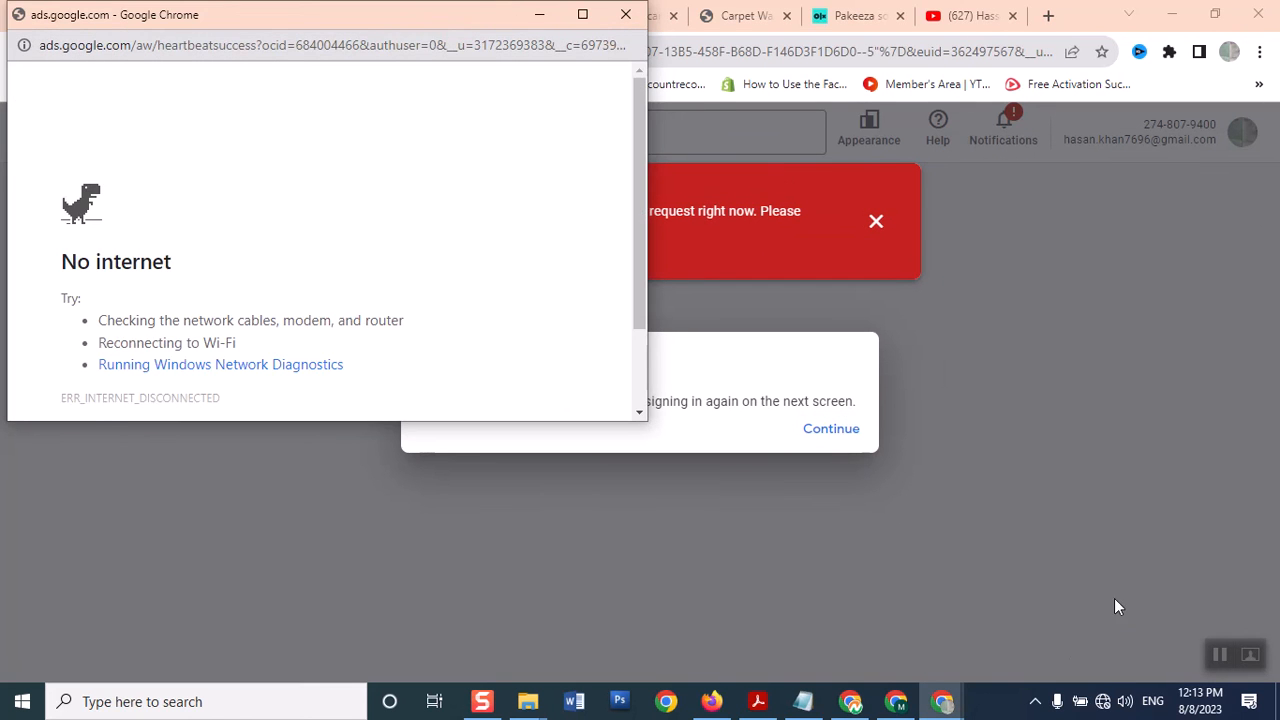
click(1116, 597)
click(836, 429)
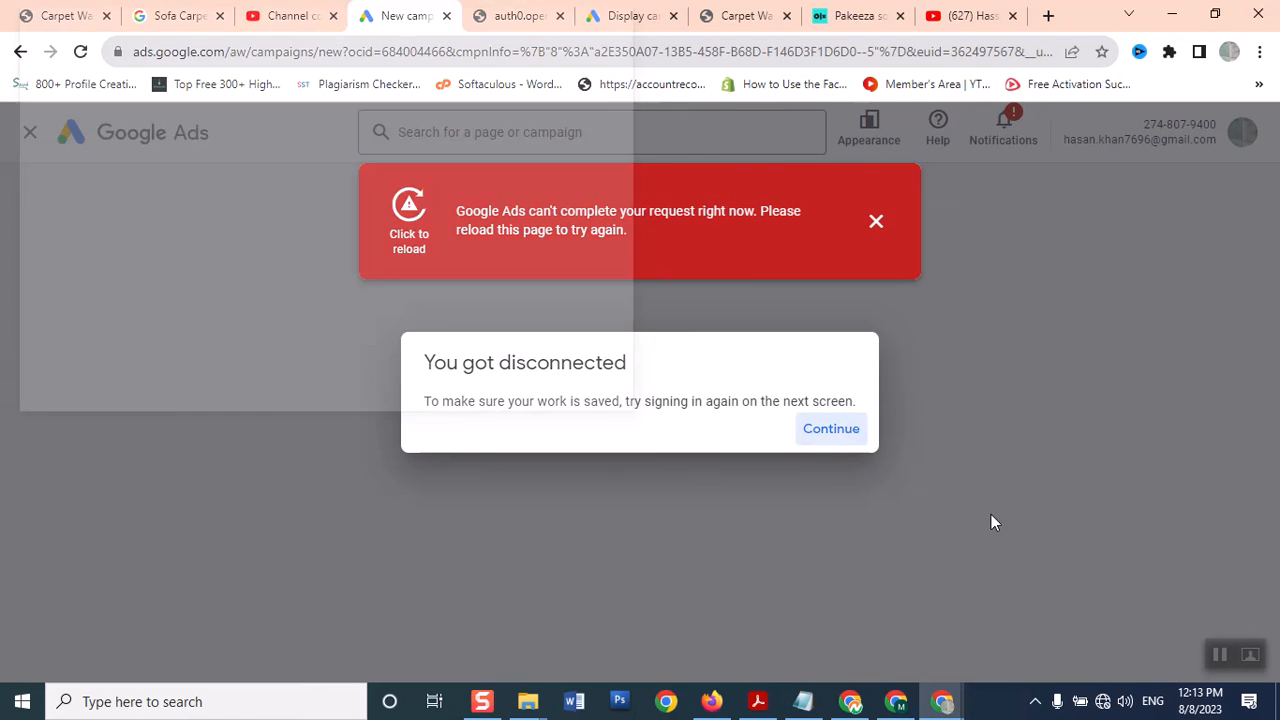
Try connecting to HUAWEI Y7 Prime 2019, then dismiss the failed-connection message
click(1102, 701)
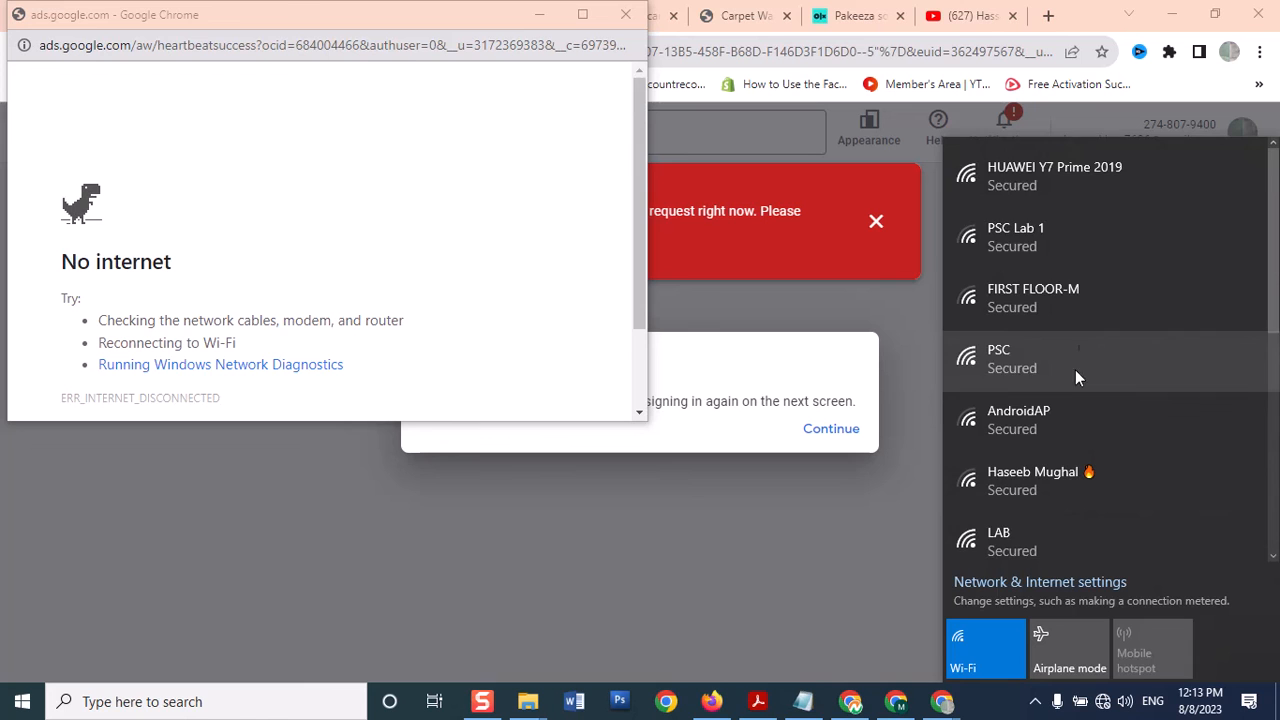
click(1097, 169)
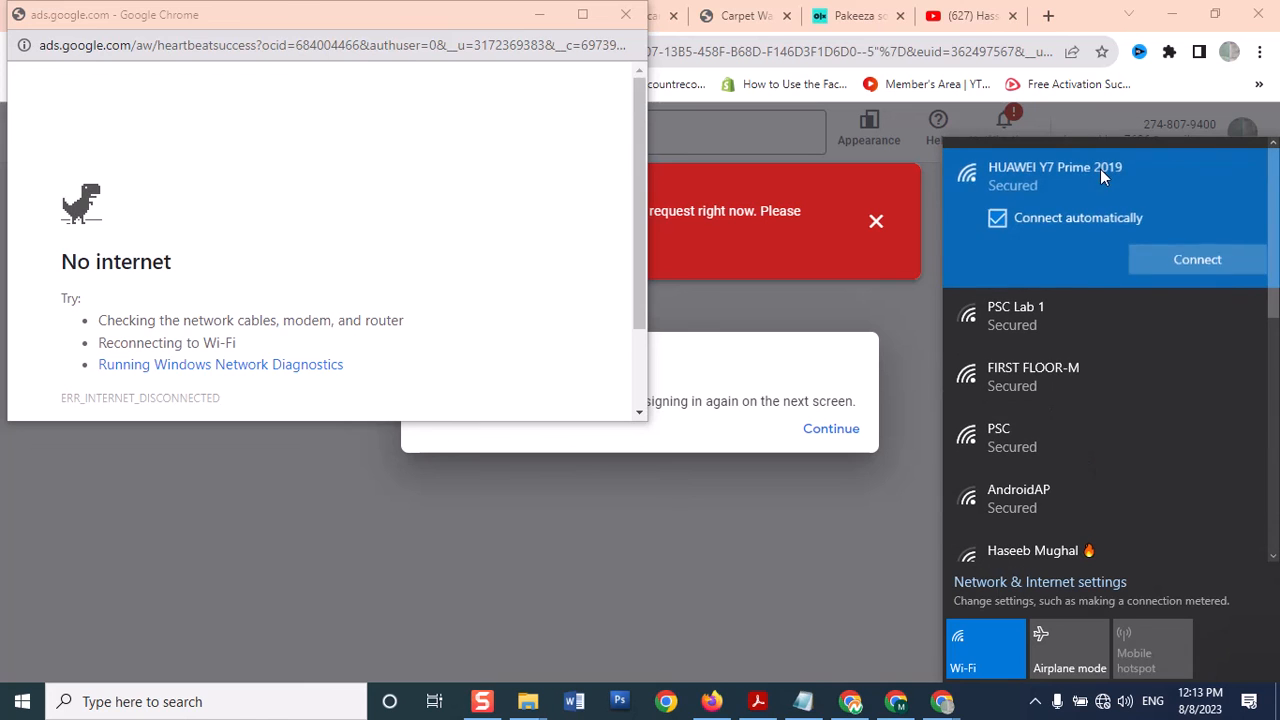
click(1218, 260)
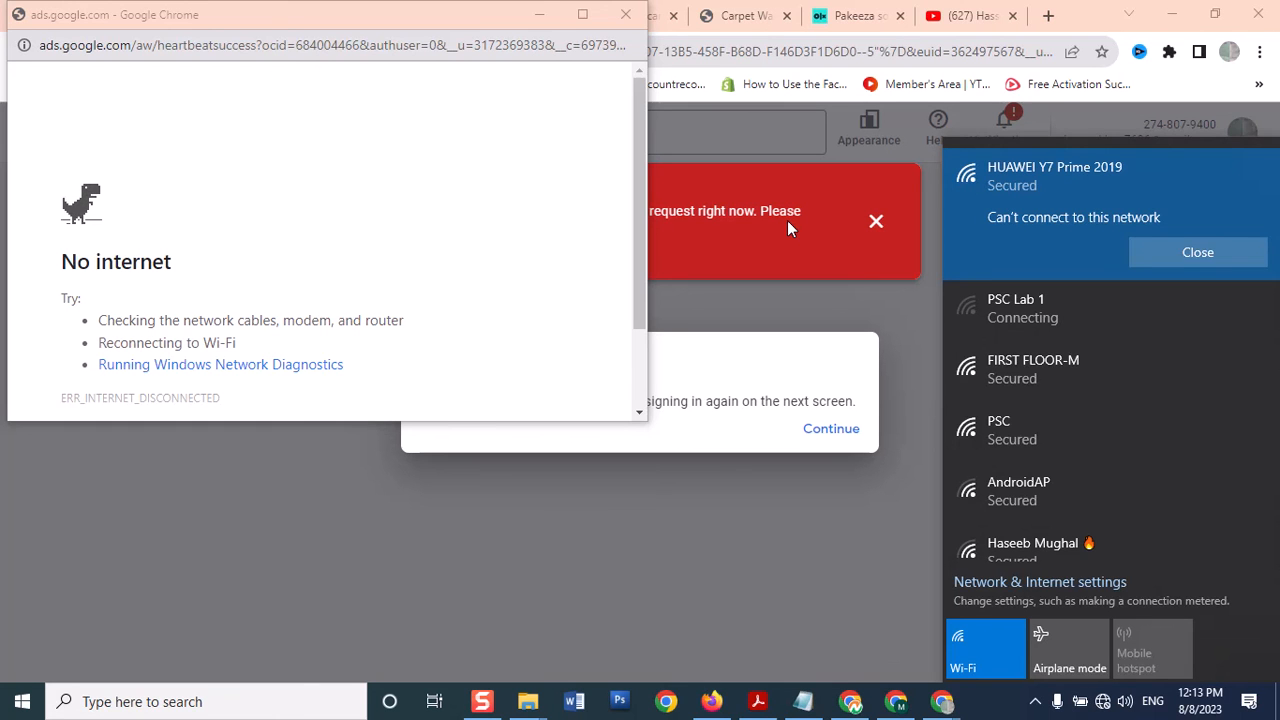
click(1175, 250)
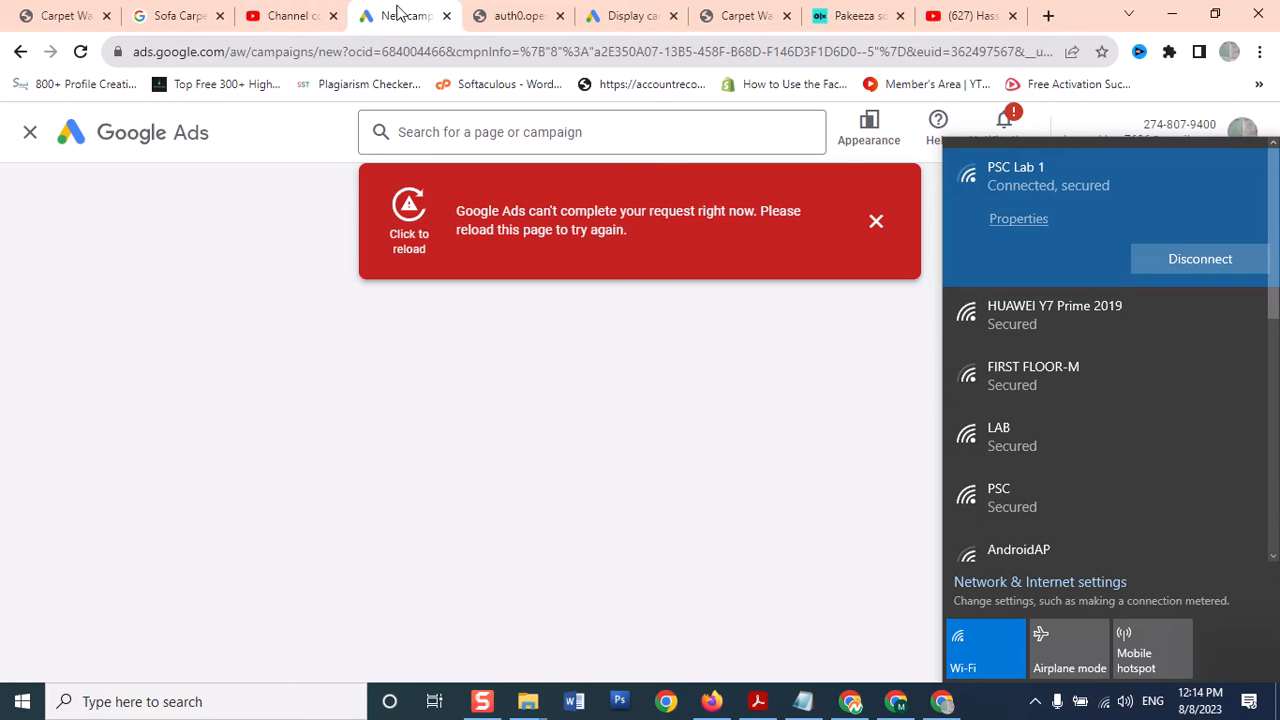
Reload the Google Ads New campaign tab from its tab menu
right_click(397, 12)
click(428, 116)
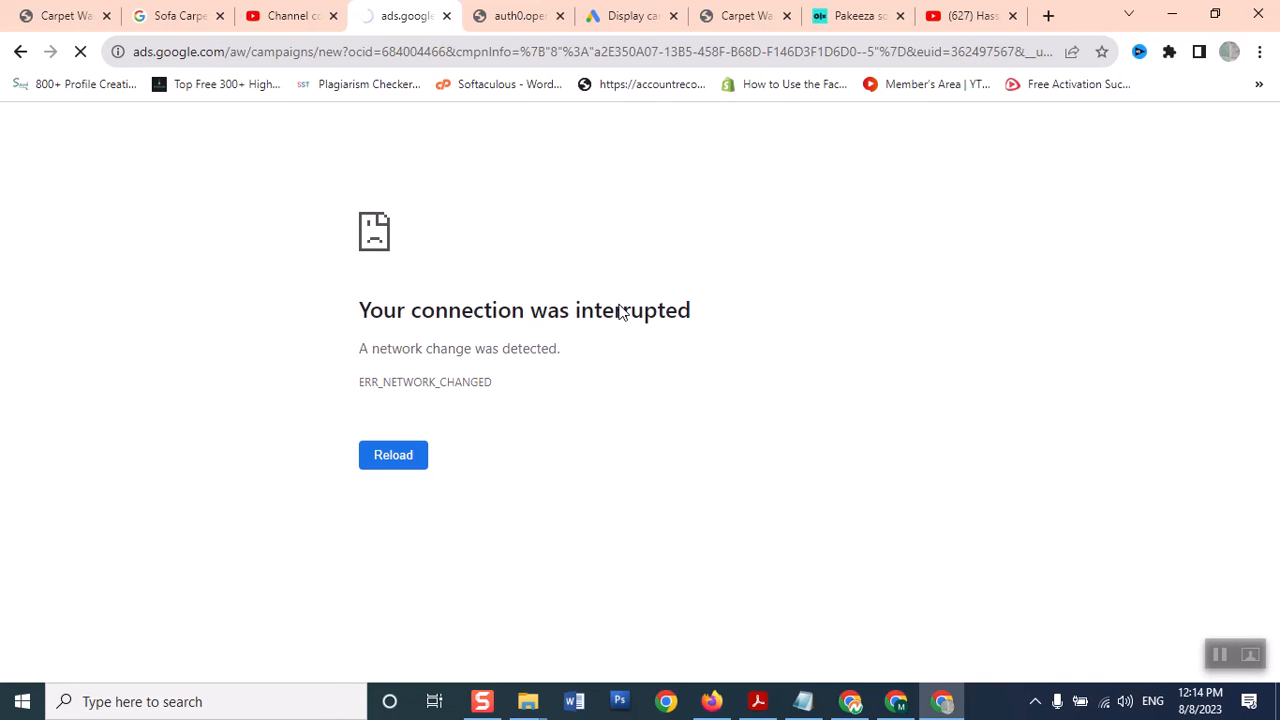
Turn Wi-Fi off and back on, then reconnect to HUAWEI Y7 Prime 2019
click(1105, 702)
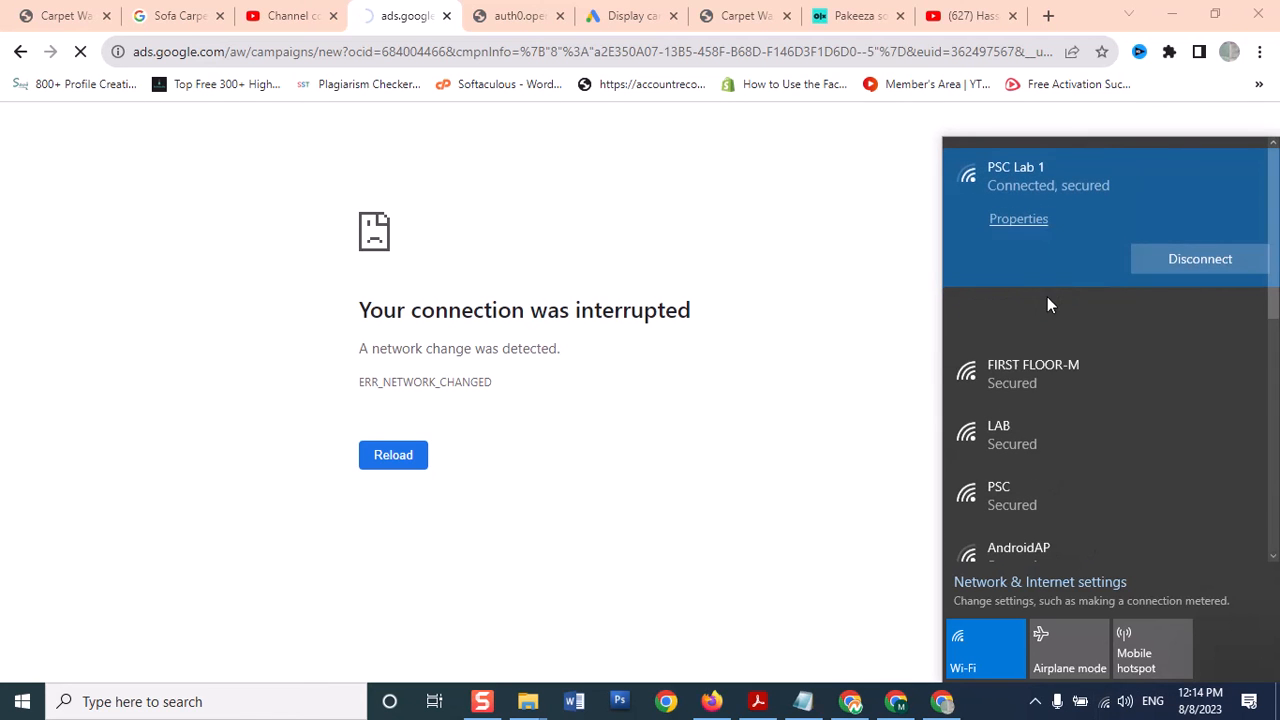
click(1005, 322)
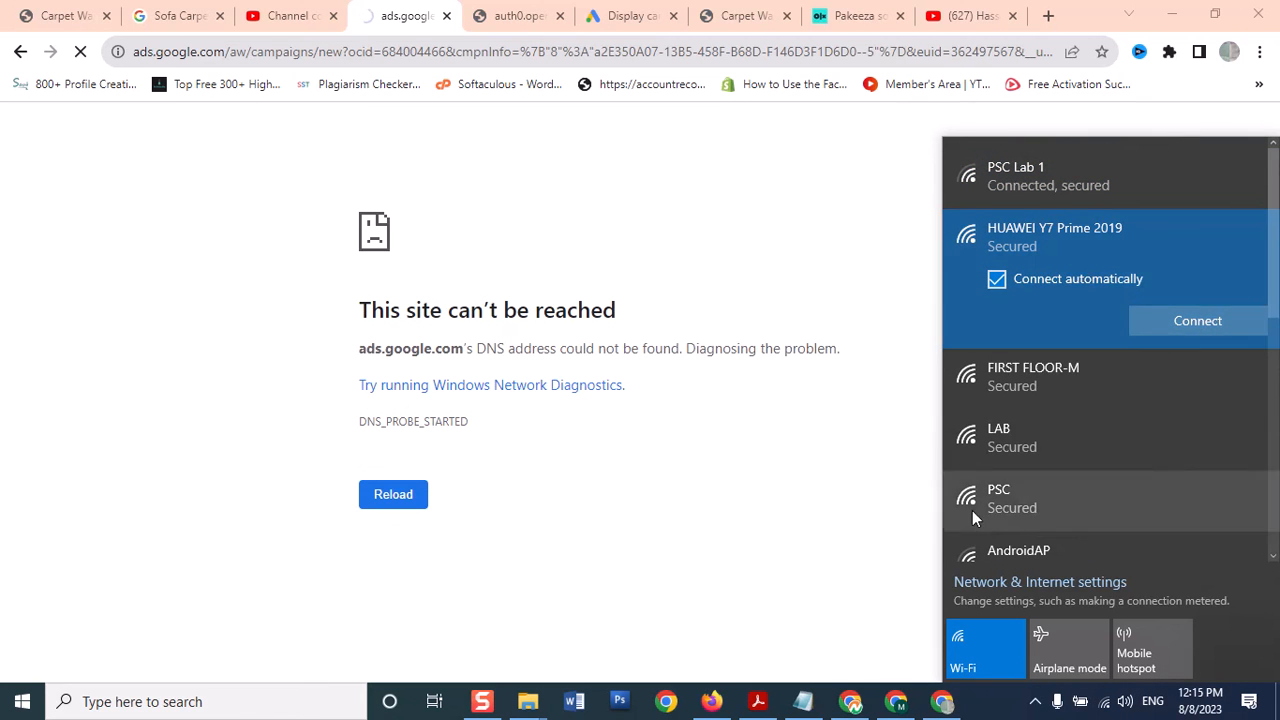
click(966, 668)
click(968, 668)
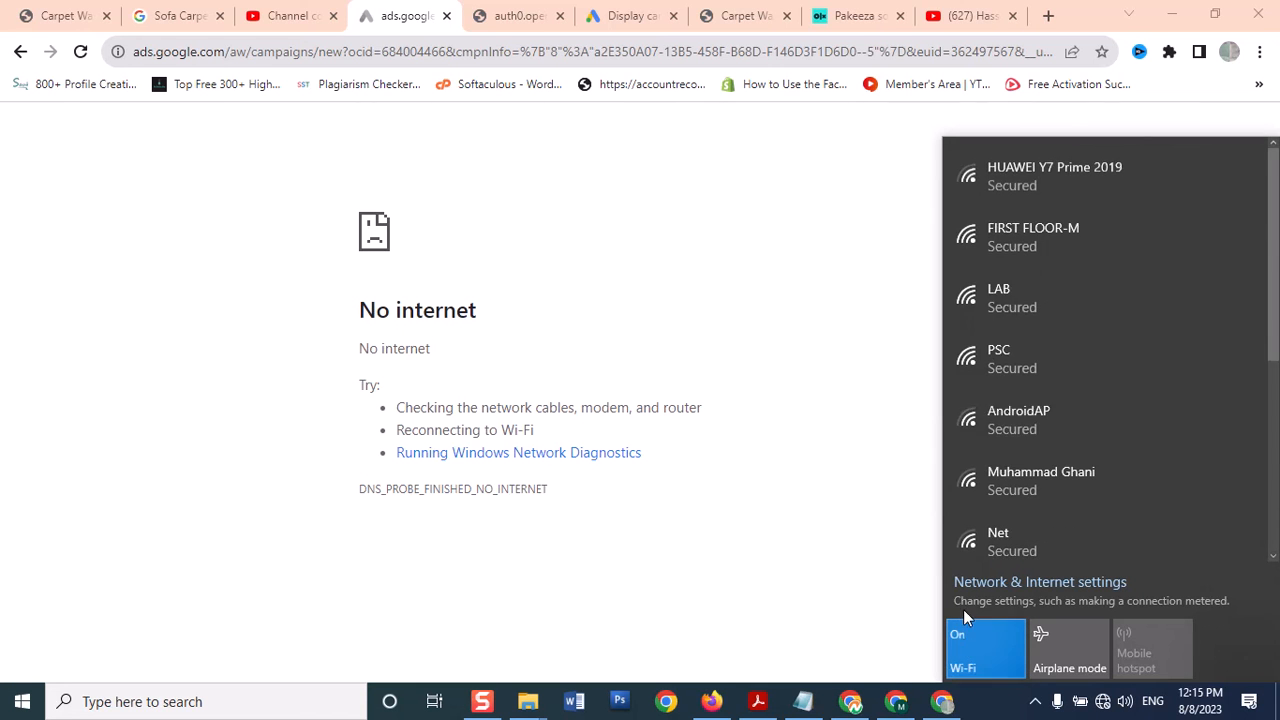
click(1035, 184)
click(1194, 257)
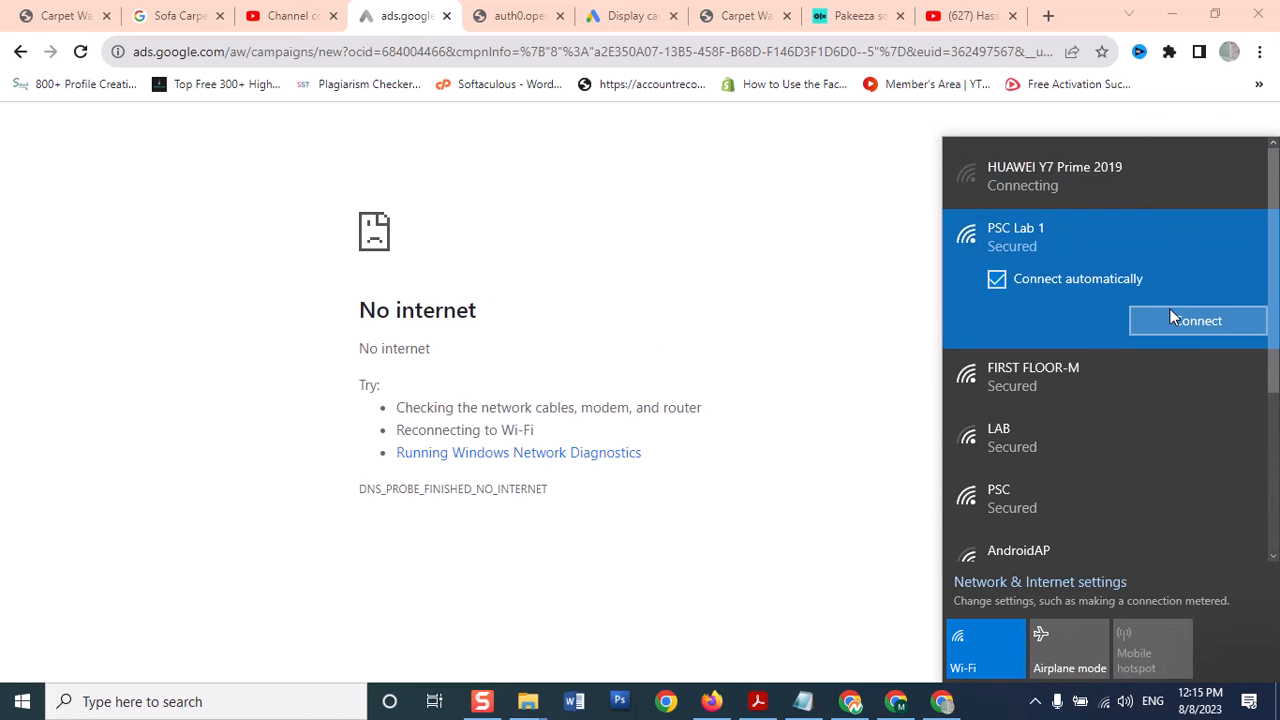
click(789, 193)
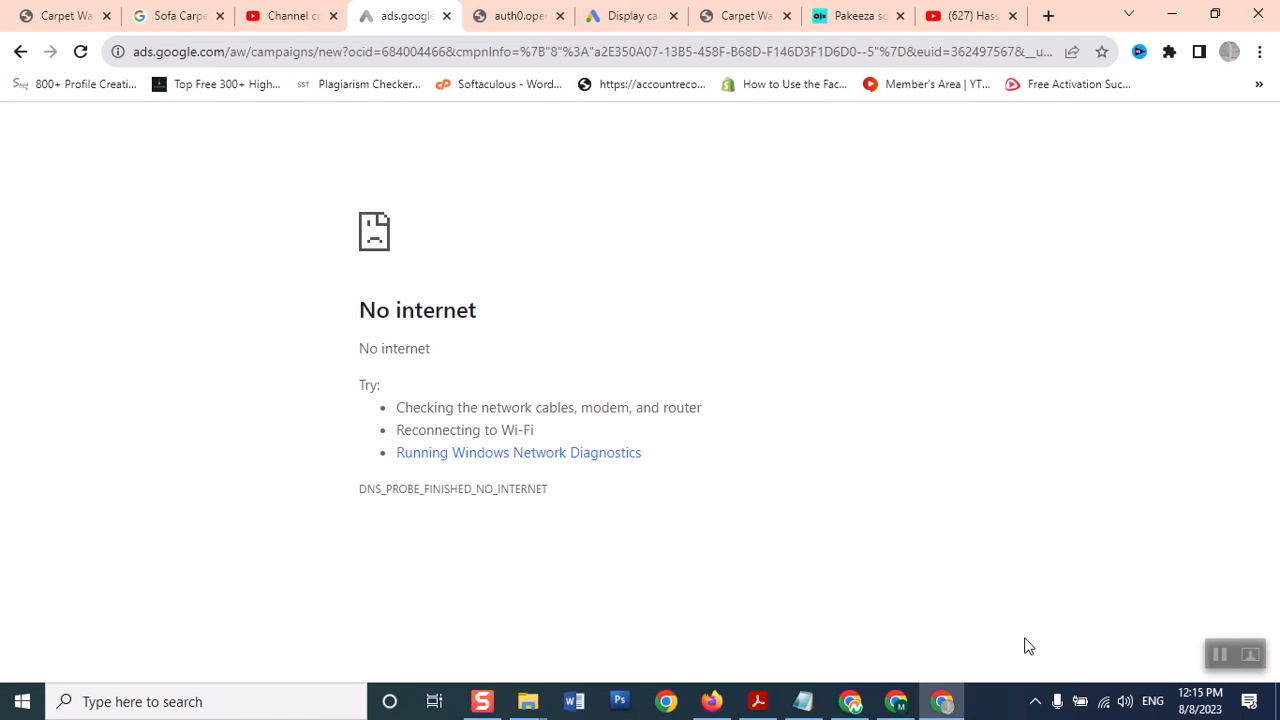
click(1104, 701)
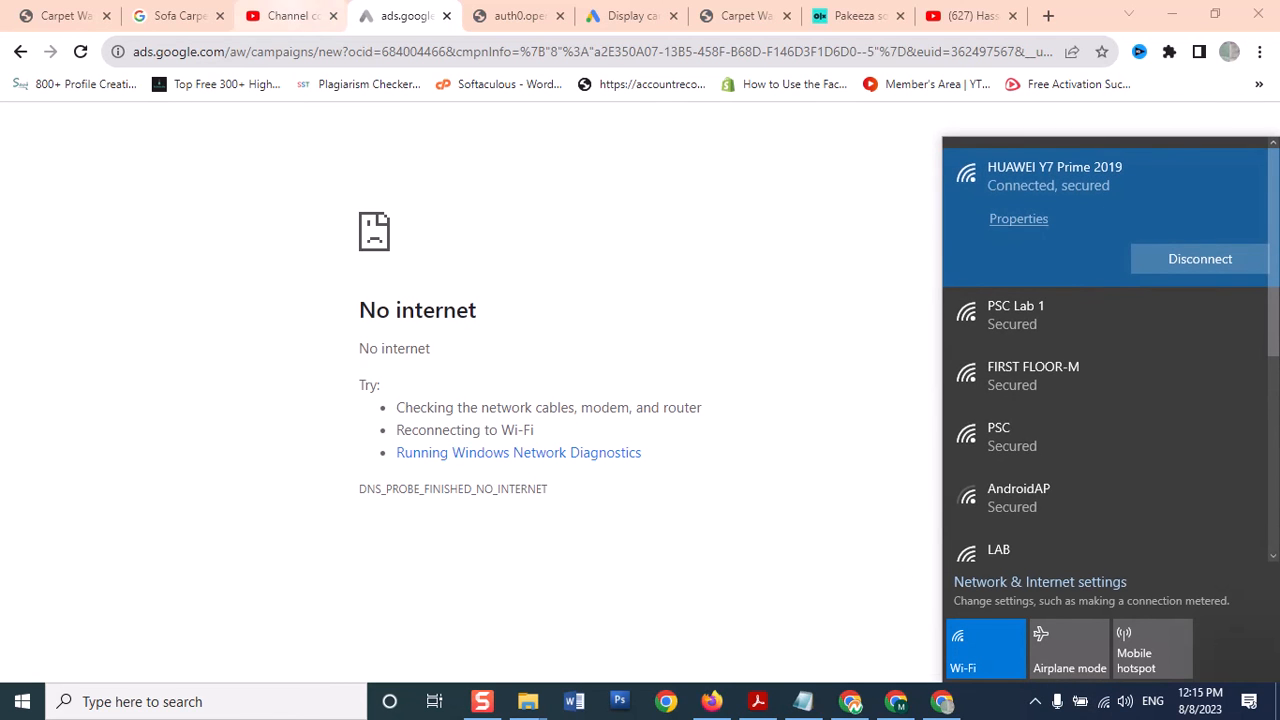
Reload the Google Ads new campaign page and close the OpenAI login tab
right_click(380, 5)
click(420, 112)
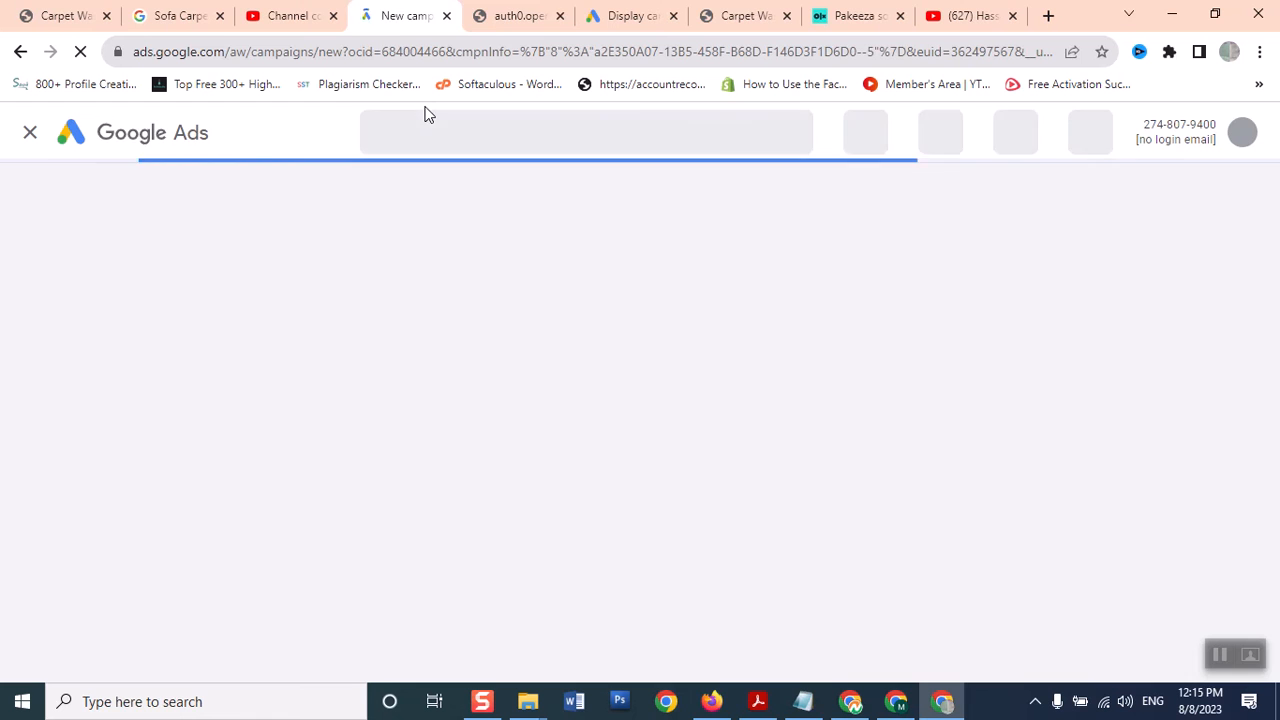
click(490, 14)
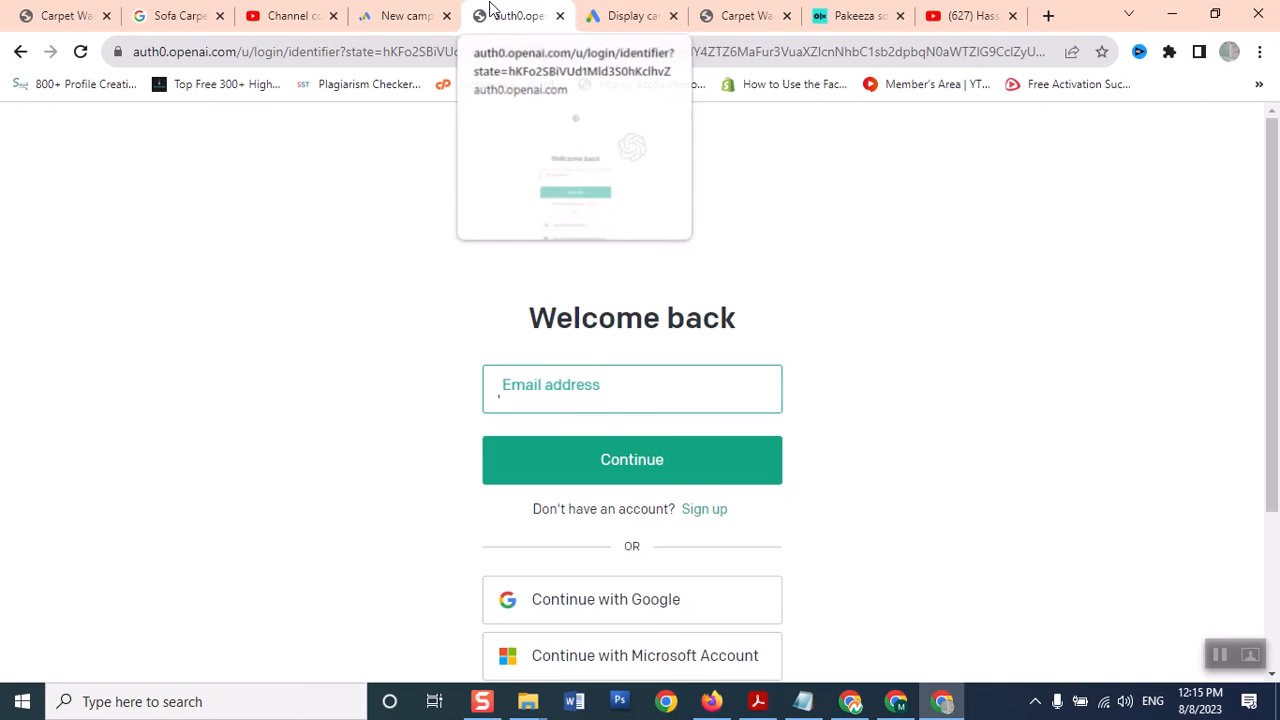
click(560, 15)
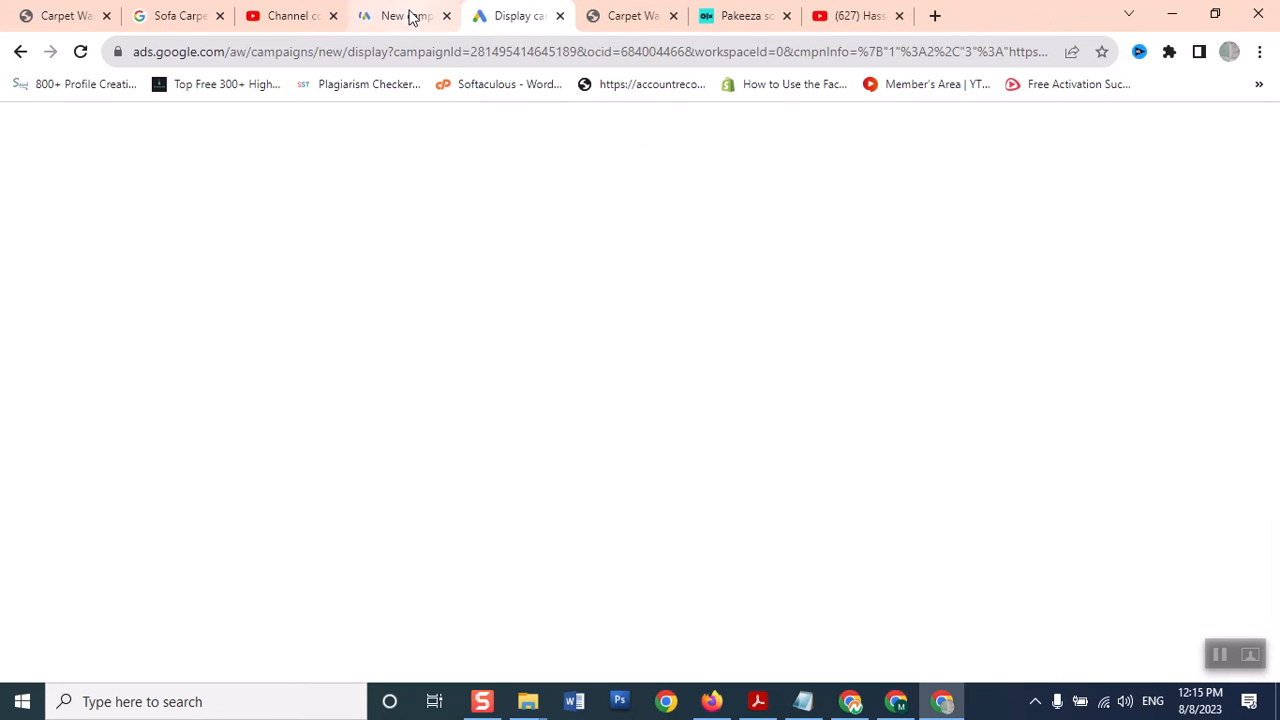
click(412, 16)
click(490, 16)
click(382, 24)
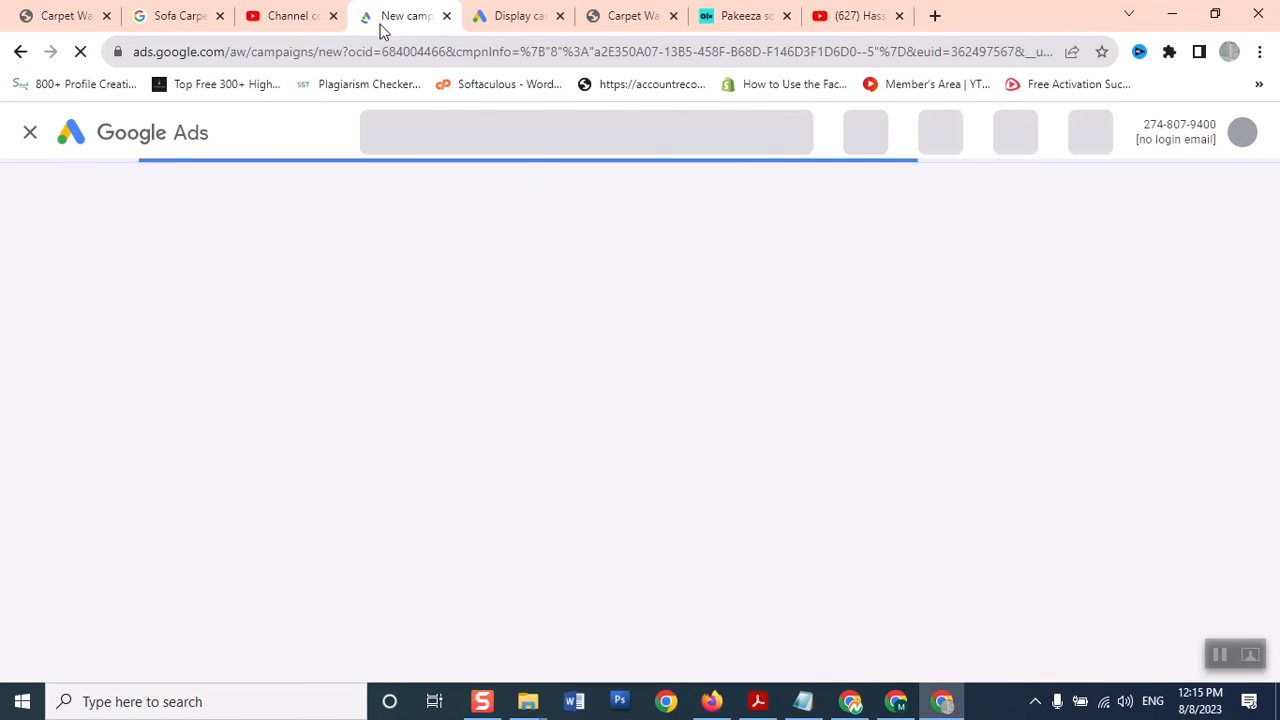
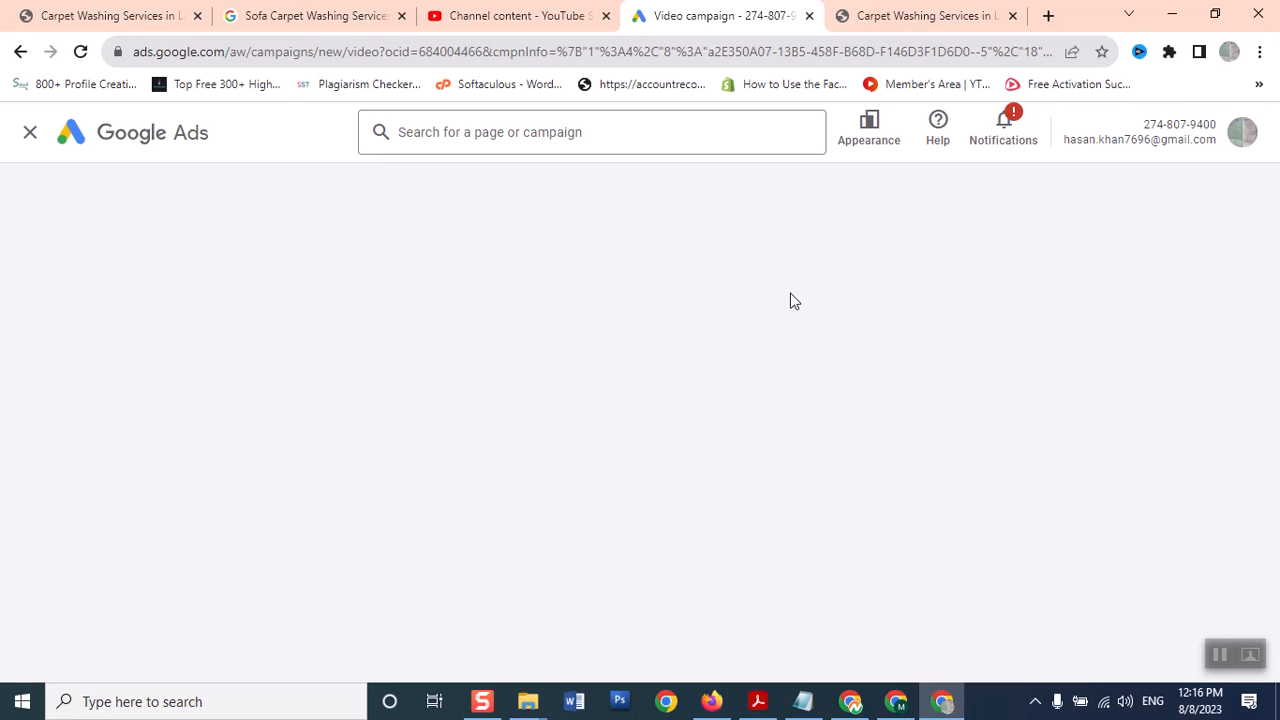
Copy the sofa carpet washing website's URL, then return to the new video campaign settings
click(924, 18)
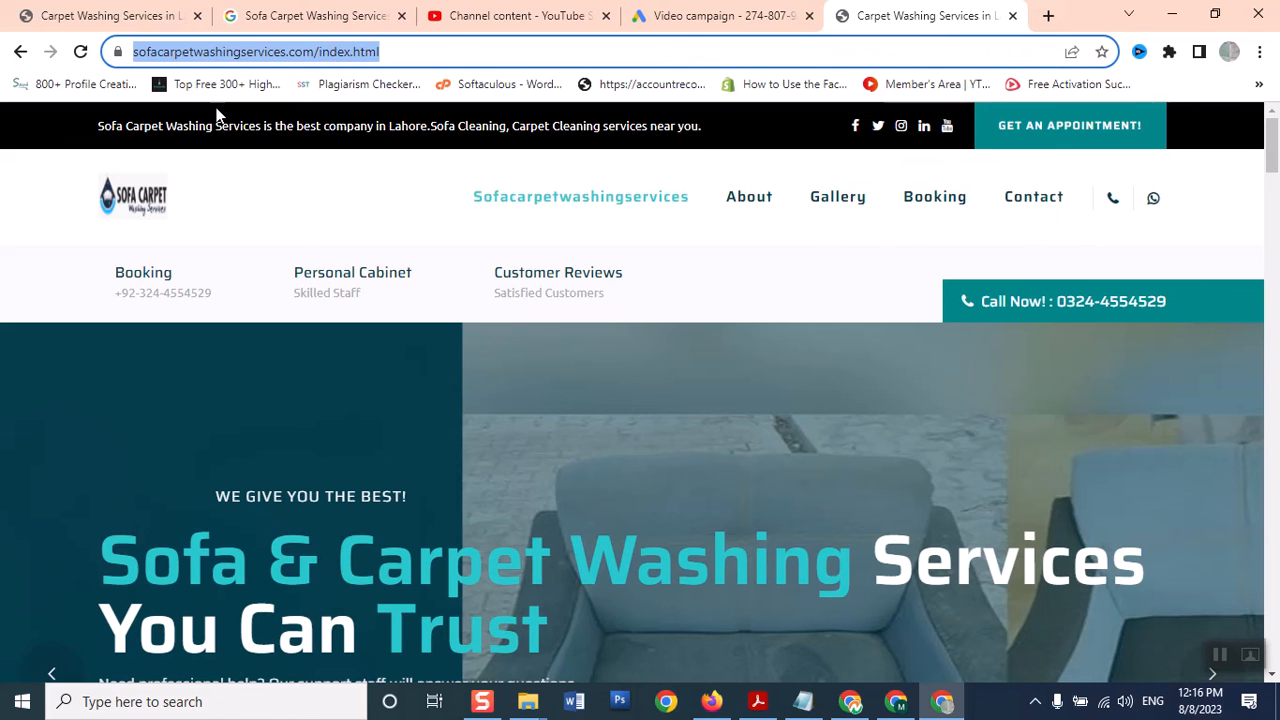
right_click(239, 42)
click(294, 176)
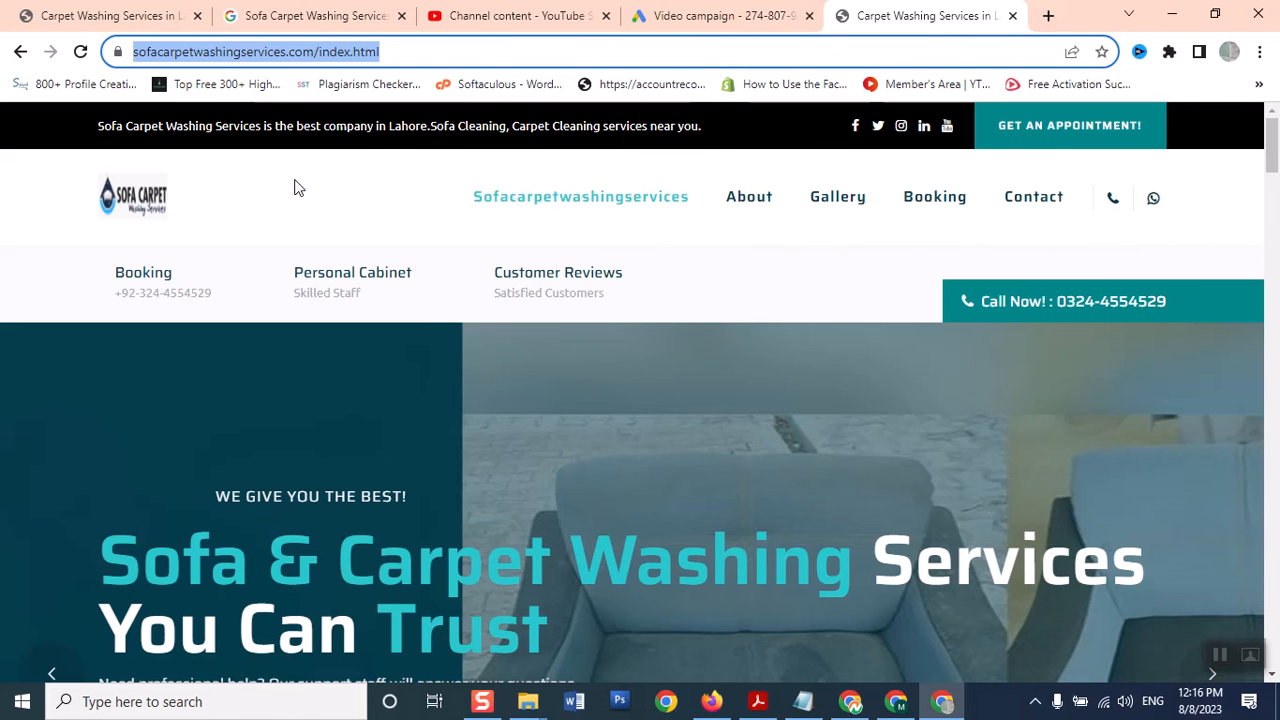
click(728, 28)
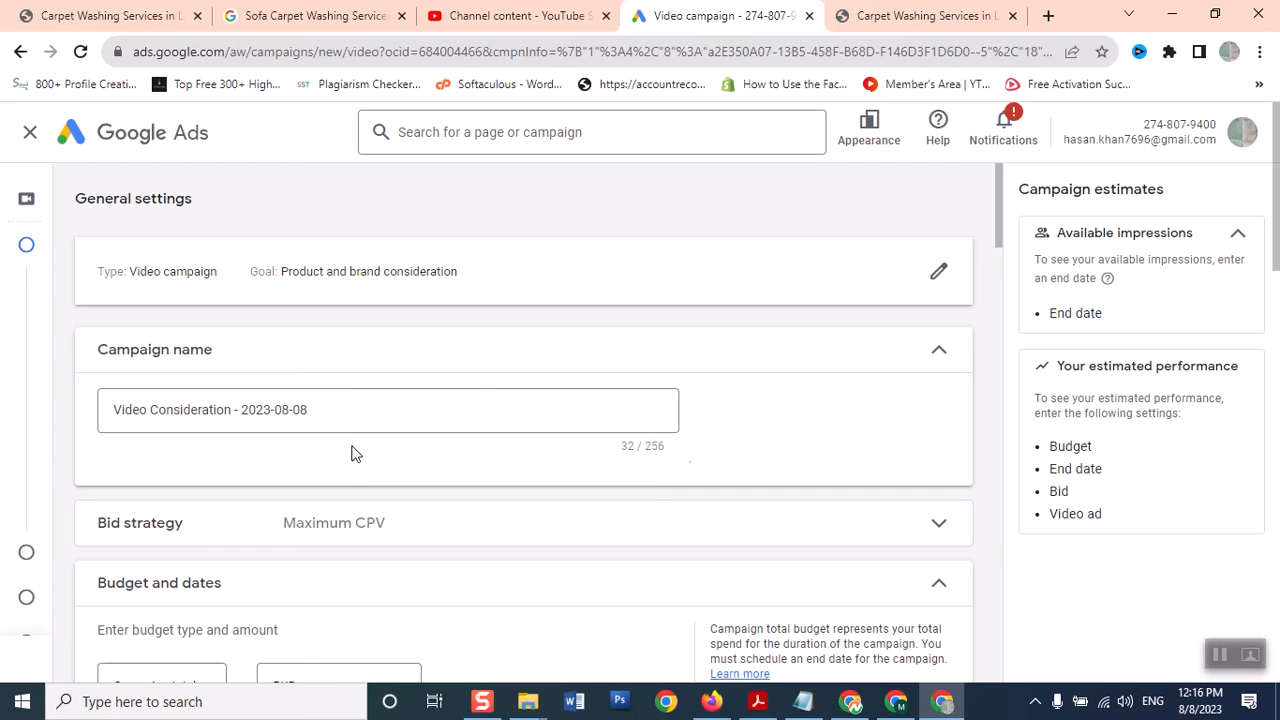
Enter a PKR 500 campaign total budget
drag(1001, 208, 995, 245)
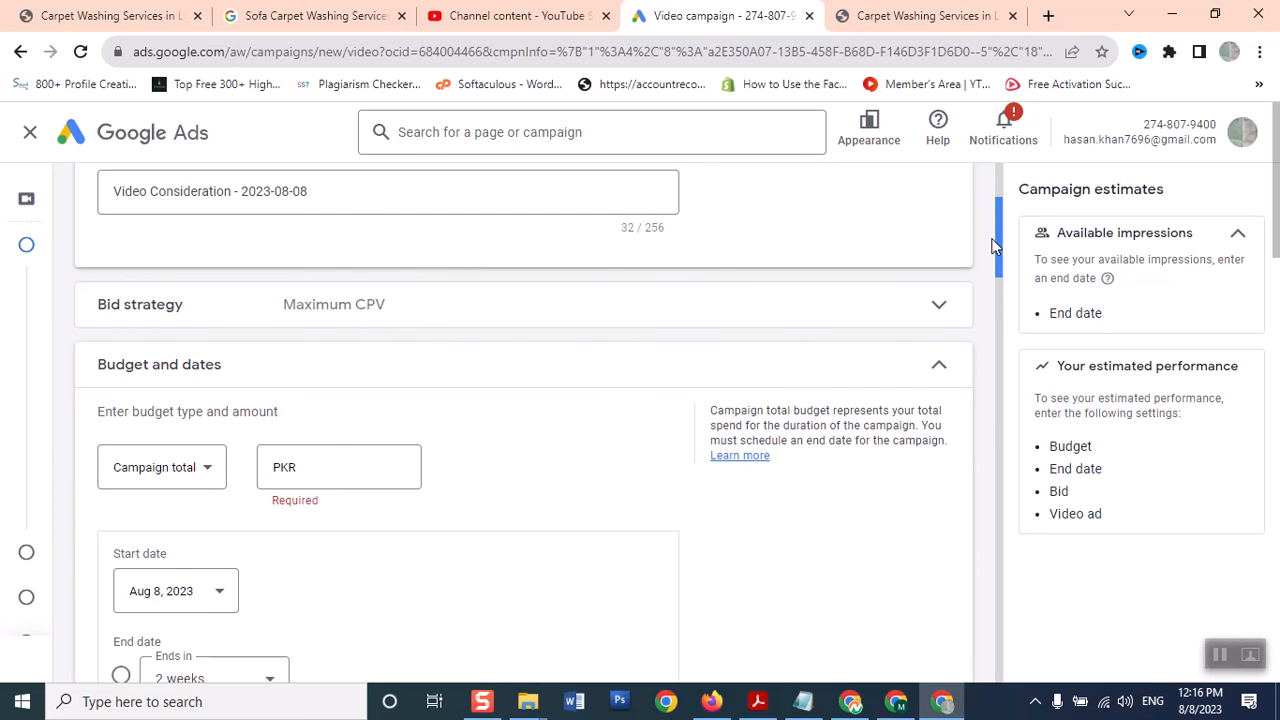
click(374, 462)
text(500)
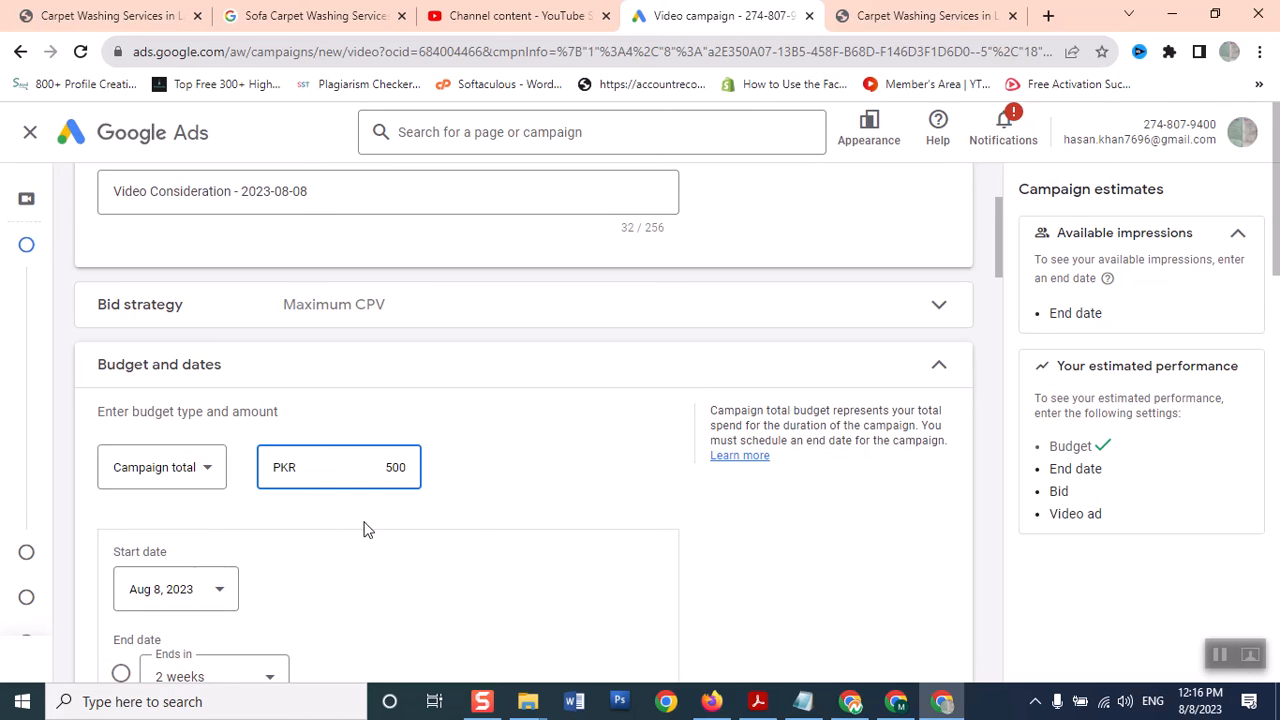
click(790, 525)
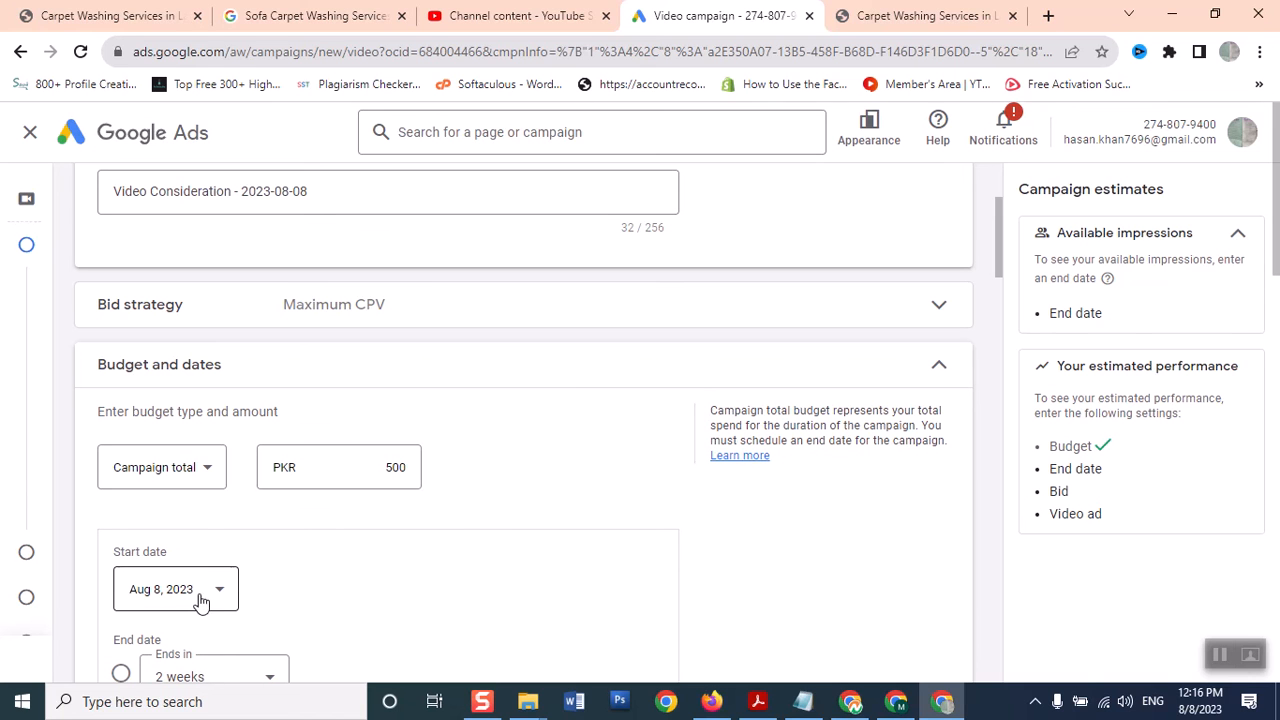
key(ctrl+a)
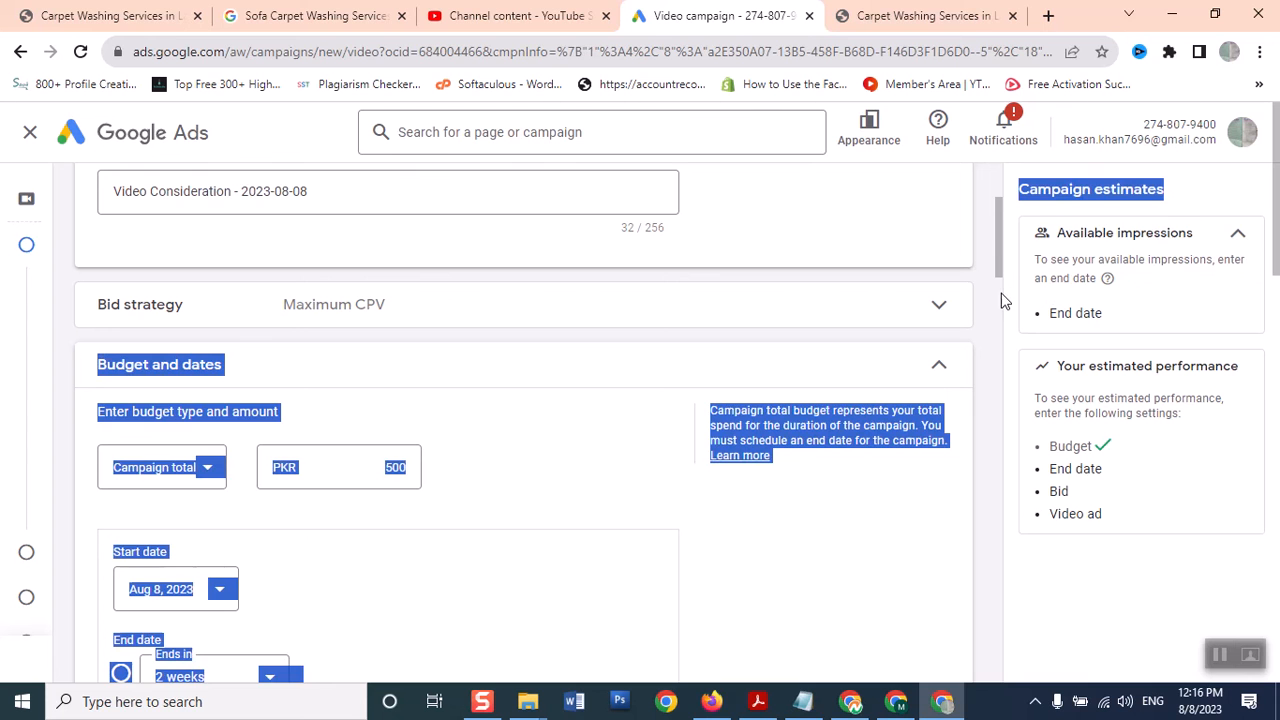
click(730, 514)
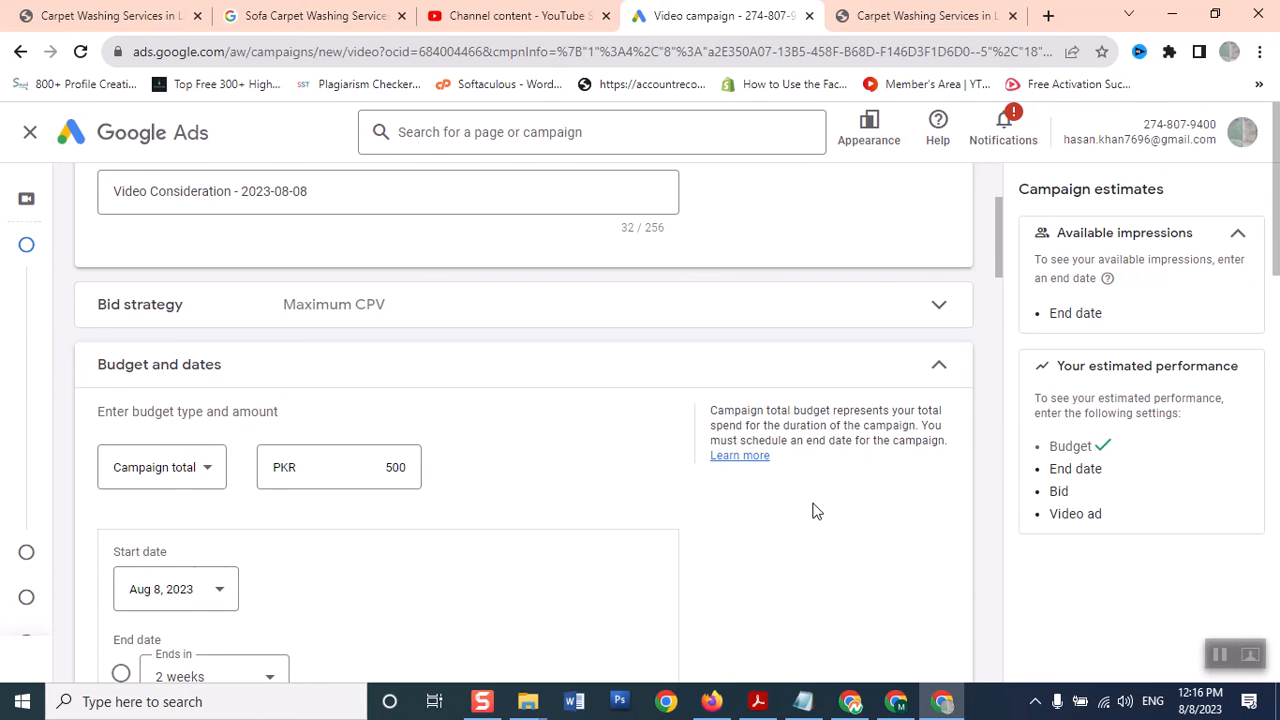
Set the campaign to end in 2 weeks, on Aug 22, 2023
drag(1003, 257, 1003, 280)
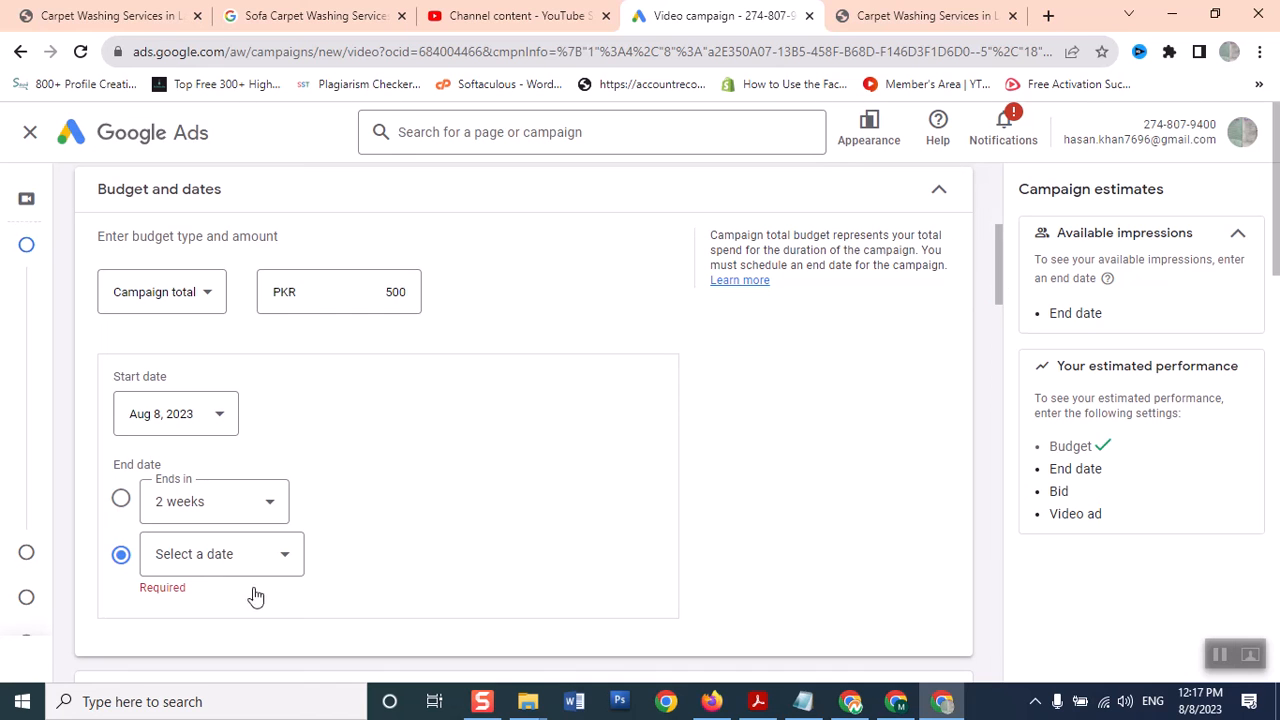
click(120, 500)
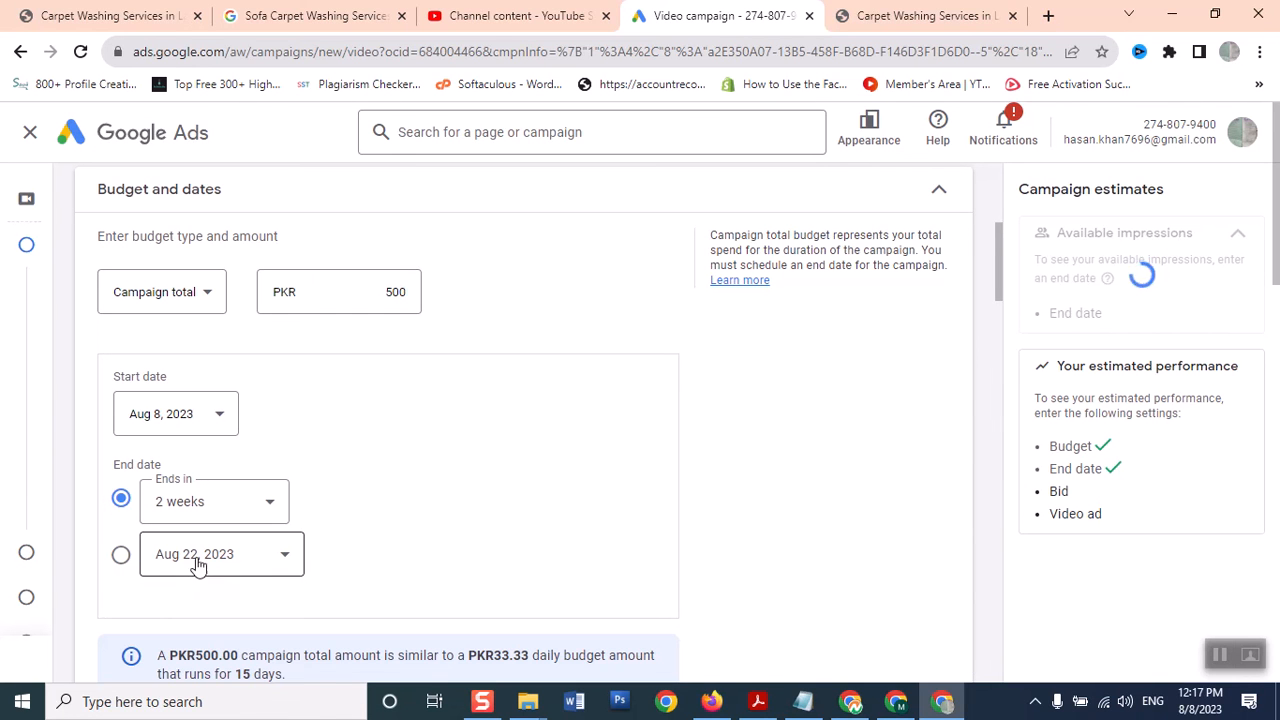
scroll(997, 325, down, 4)
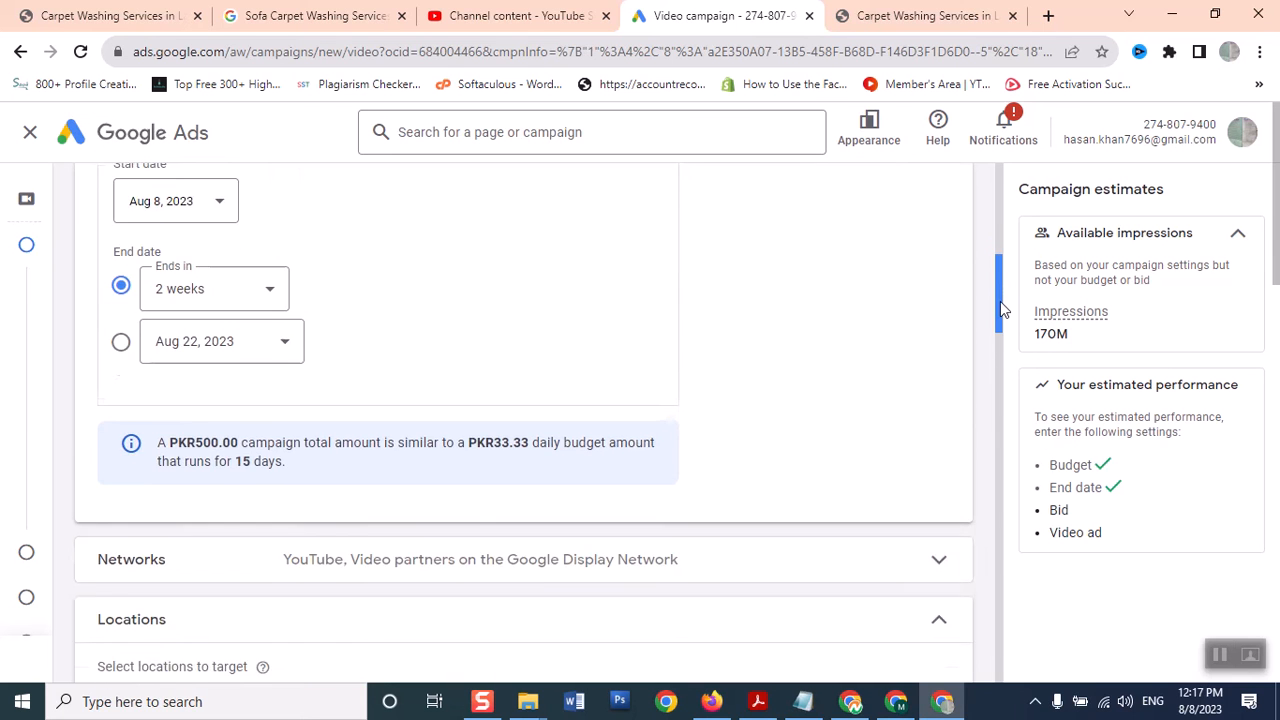
Scroll down to Create your video ads and select the Your YouTube Video search field
drag(997, 325, 951, 508)
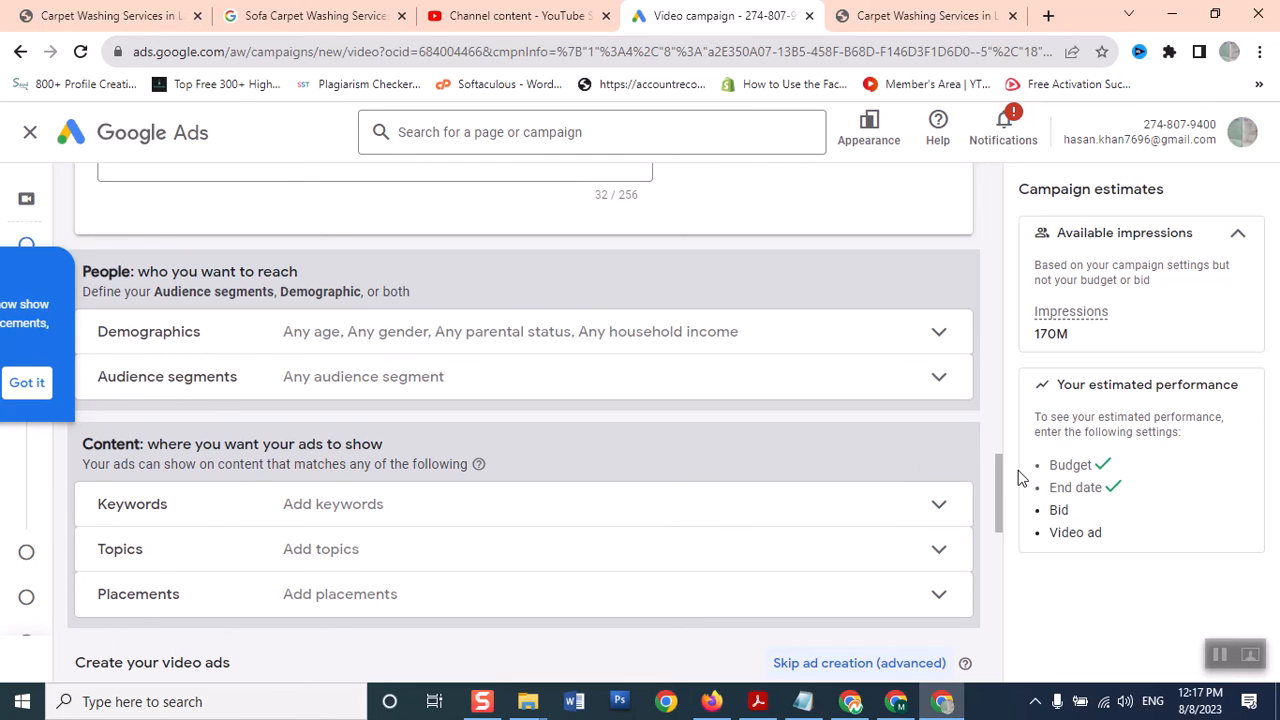
drag(998, 488, 1025, 541)
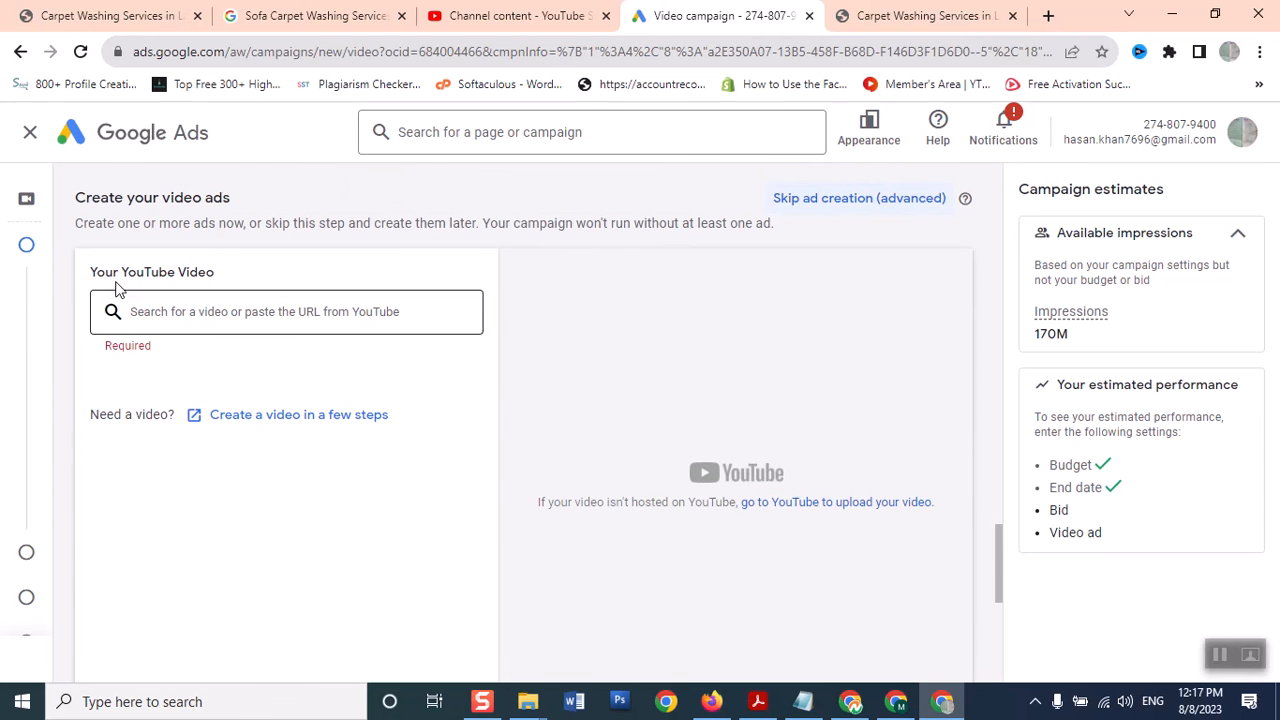
click(219, 312)
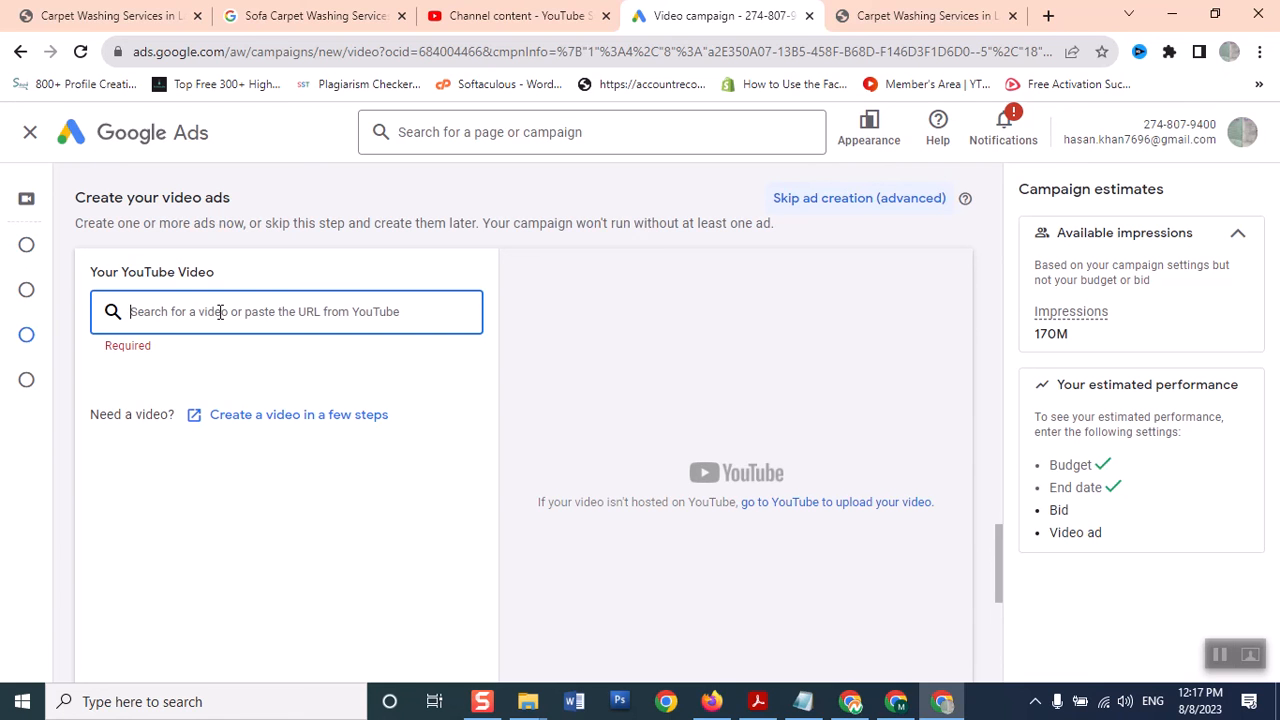
Copy the 'Shop Sofa Washing' Short's shareable link and bring up paste options in the Google Ads video field
click(449, 10)
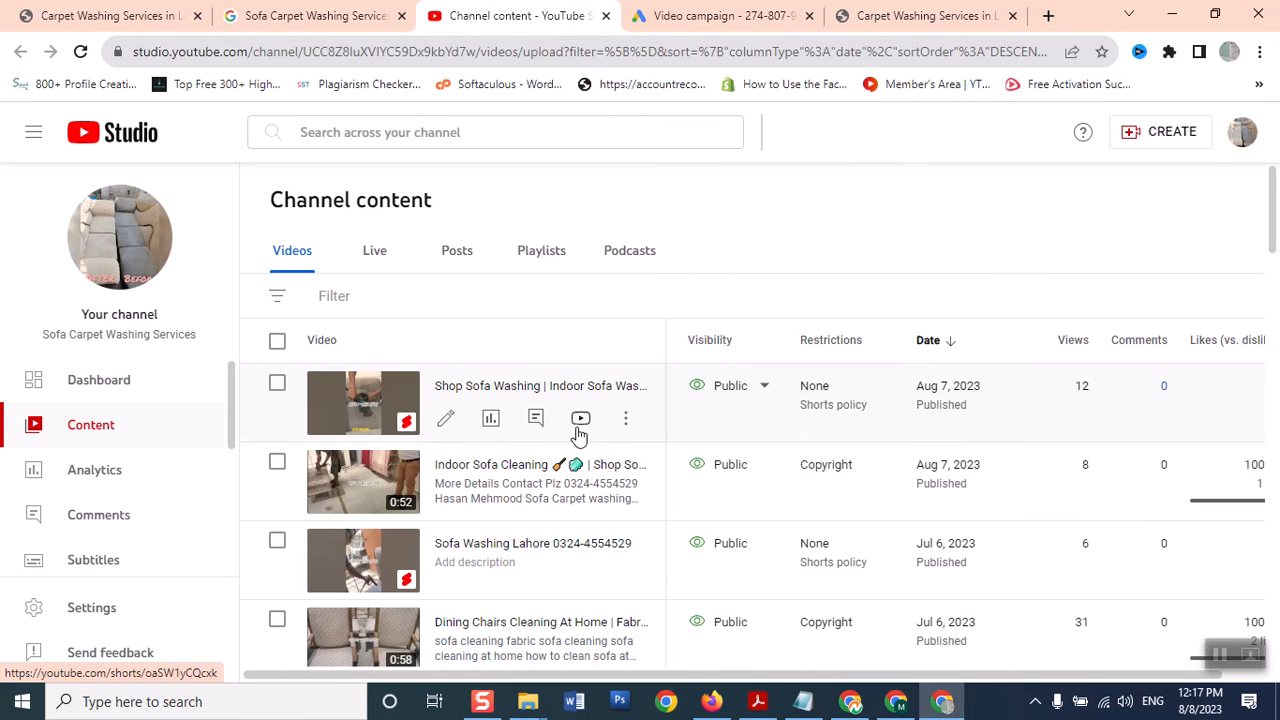
click(627, 426)
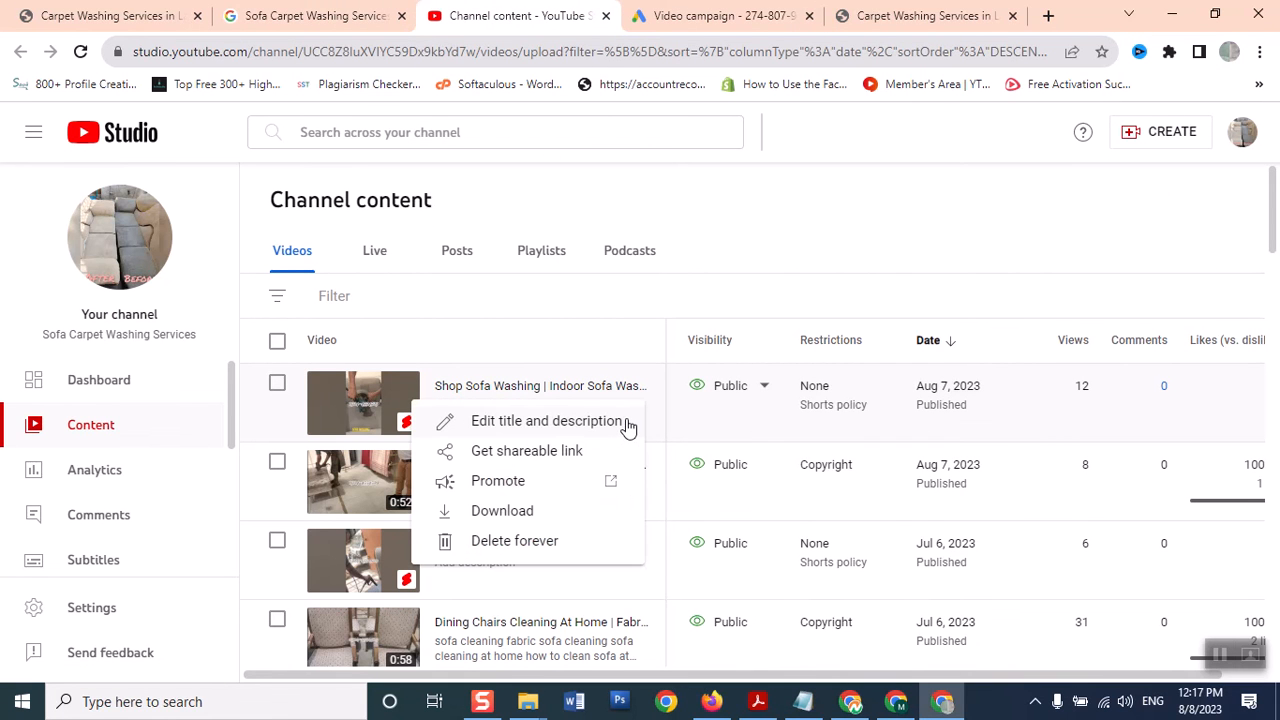
click(527, 451)
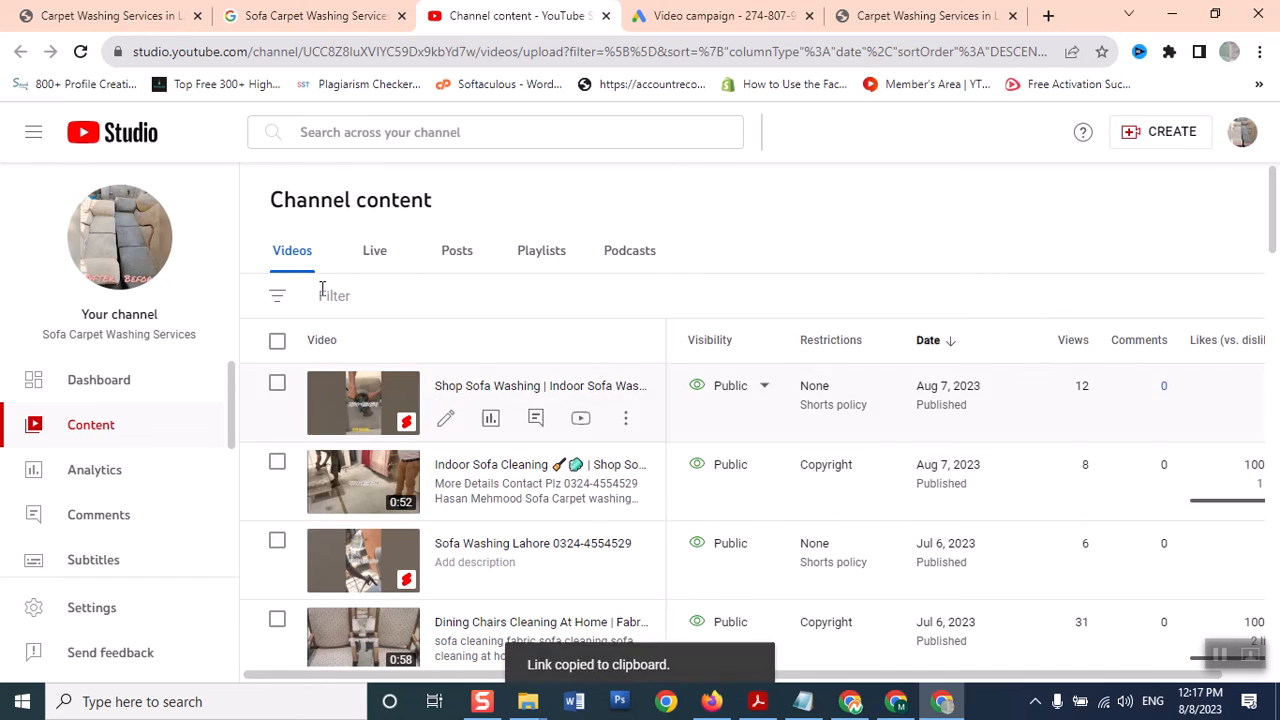
click(663, 16)
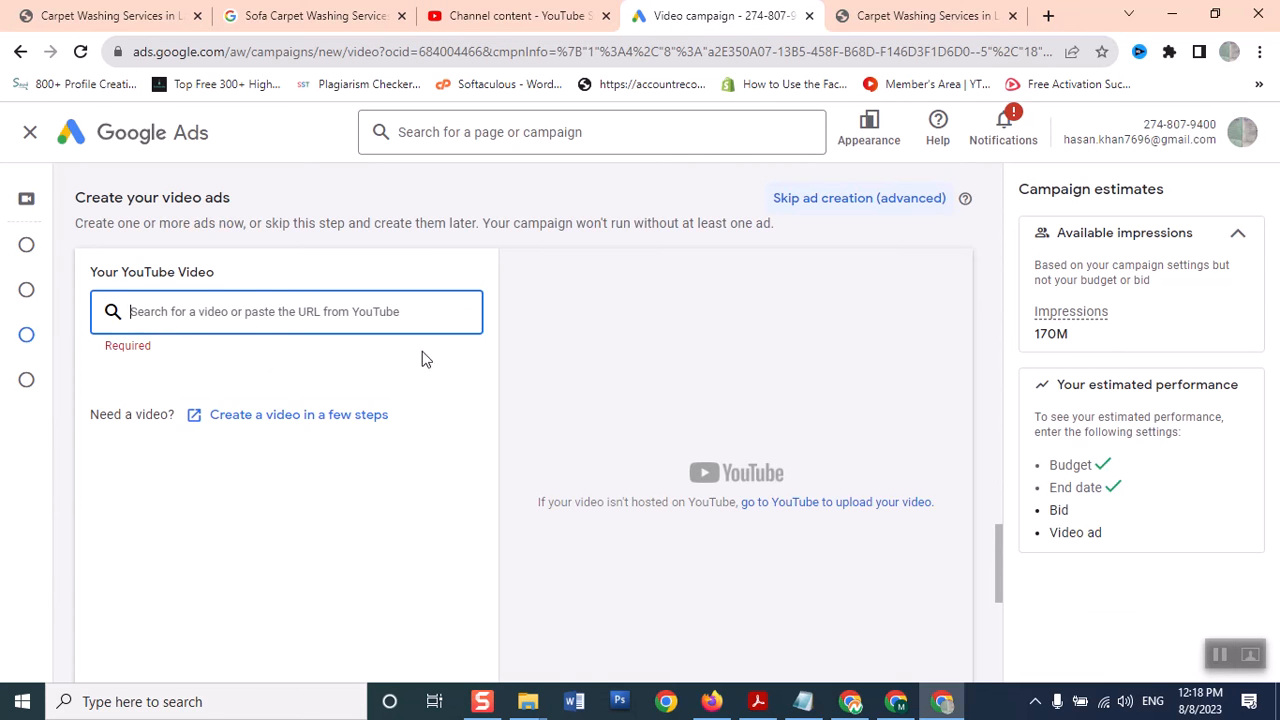
right_click(252, 308)
Paste the Short's link as the ad video and choose the Skippable in-stream ad format
click(305, 475)
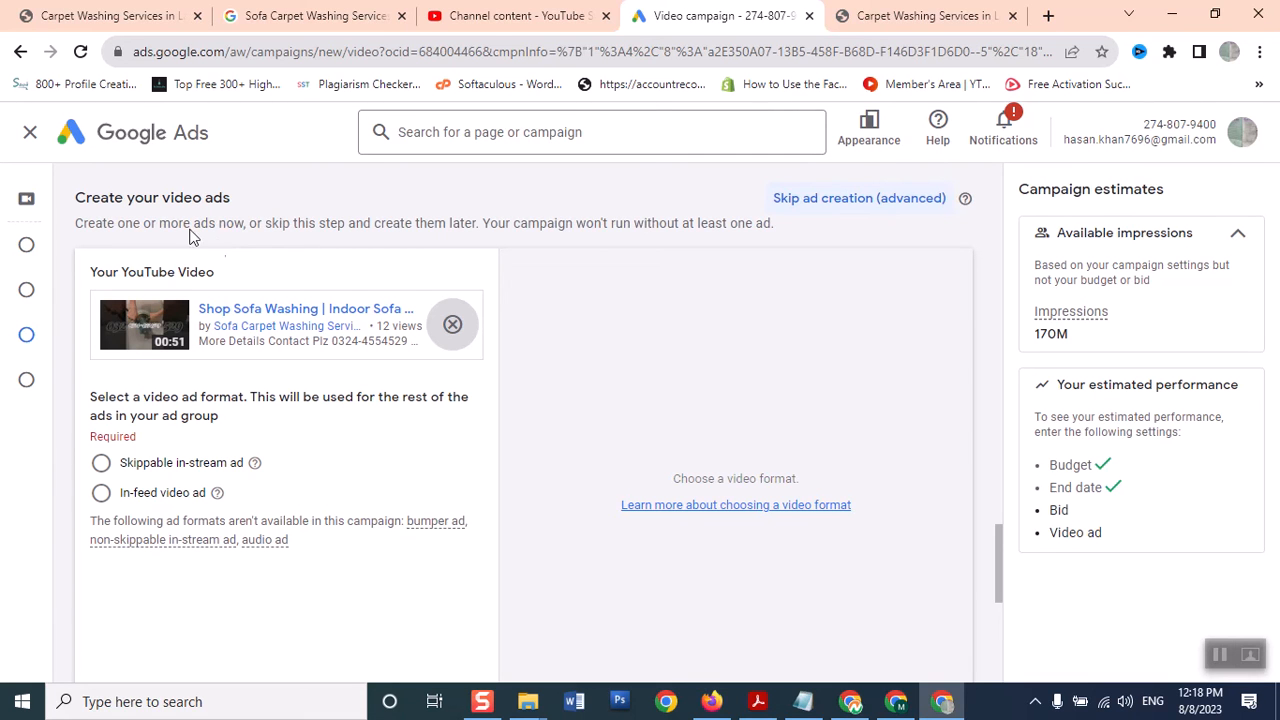
click(101, 463)
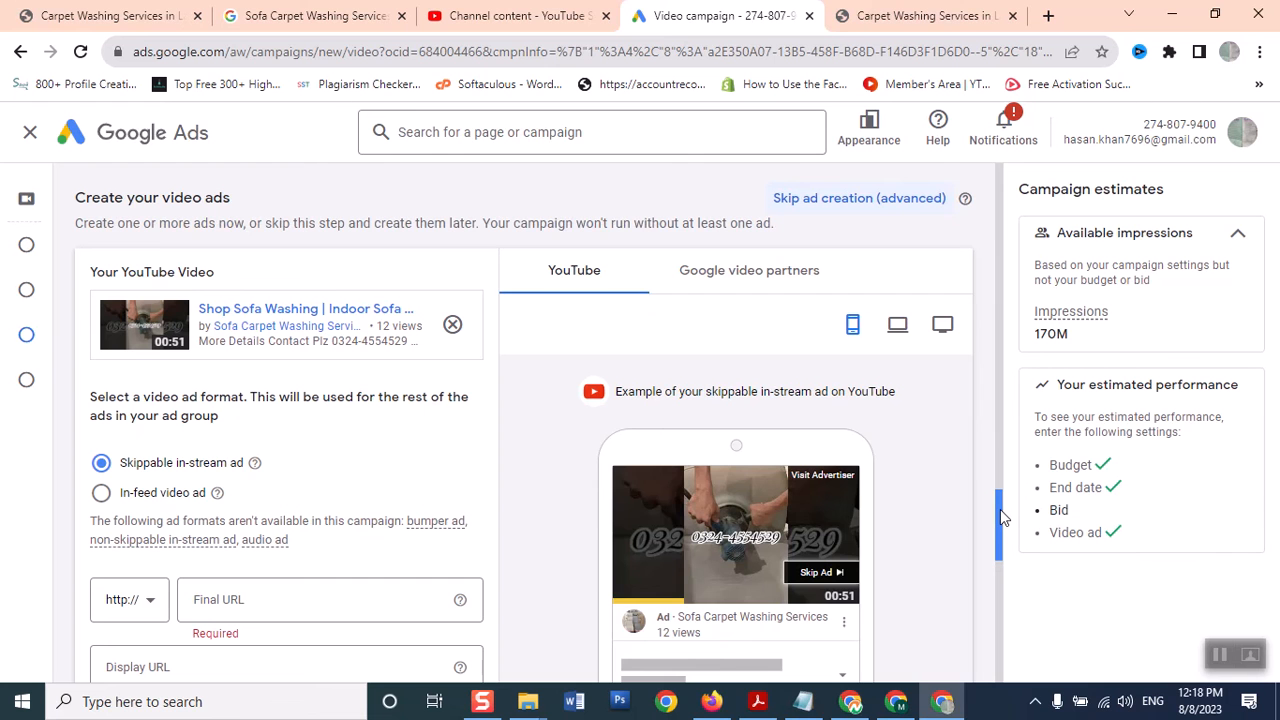
scroll(998, 509, down, 1)
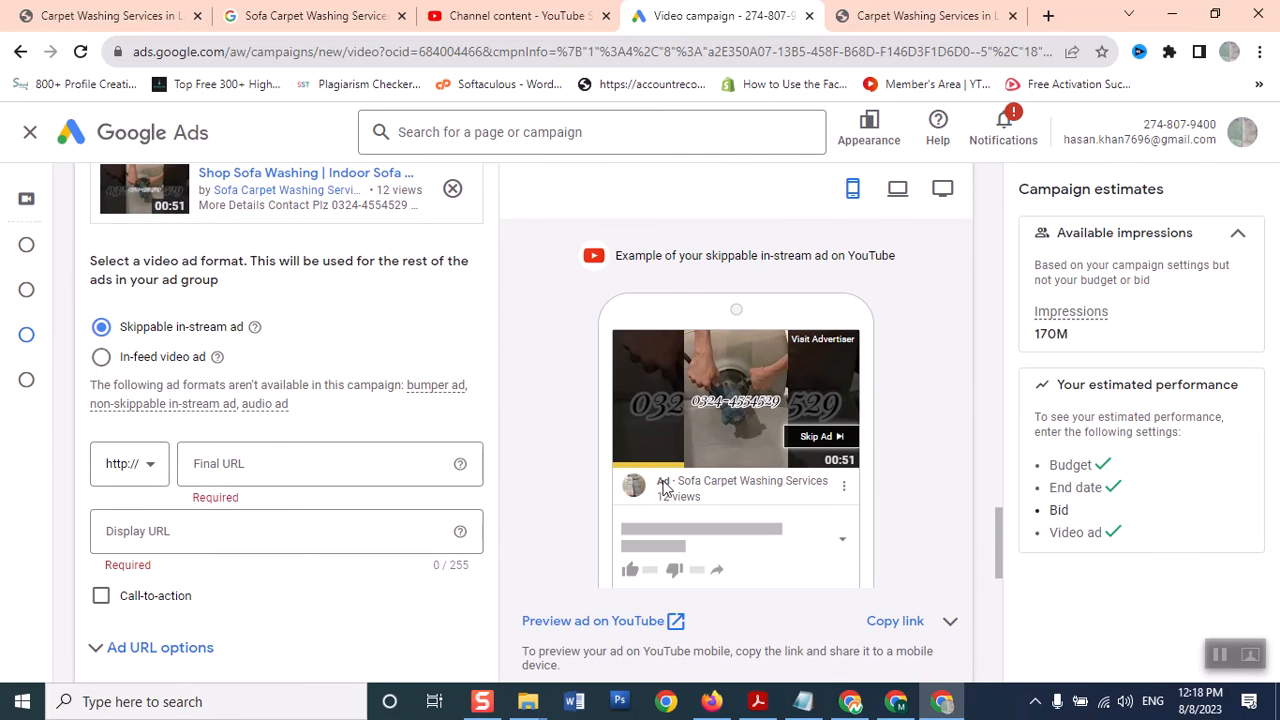
click(101, 360)
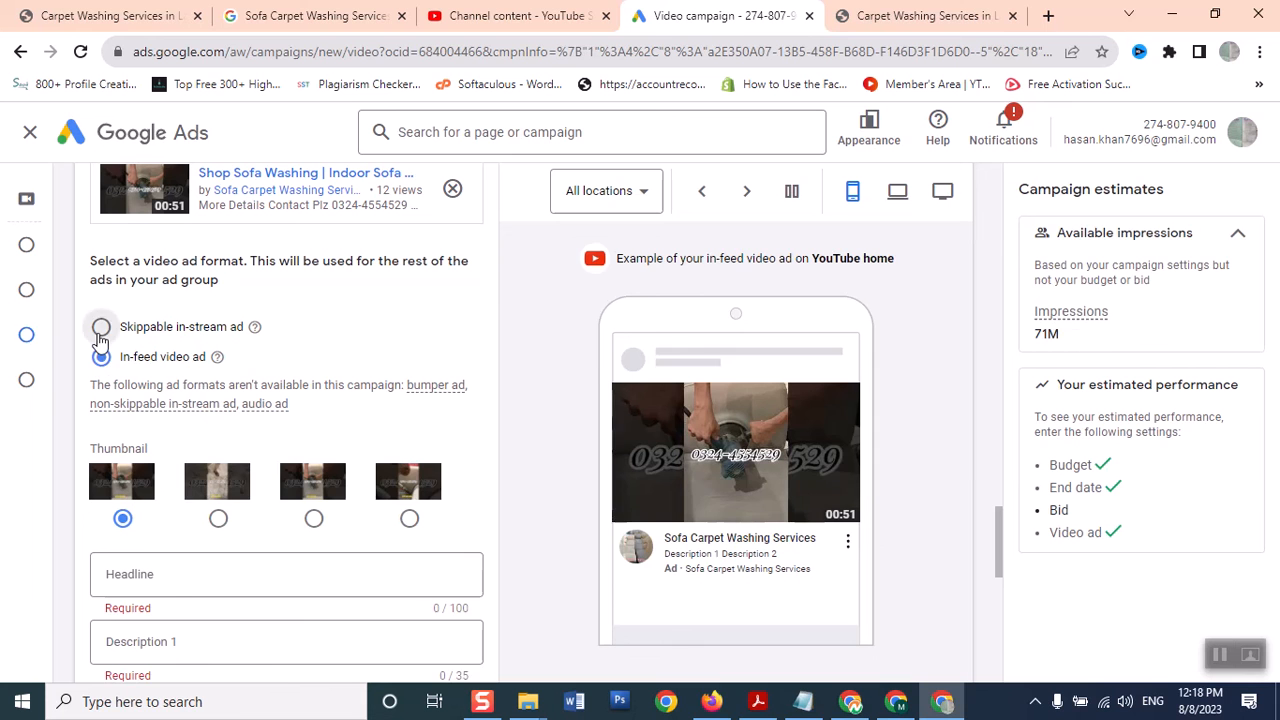
click(101, 330)
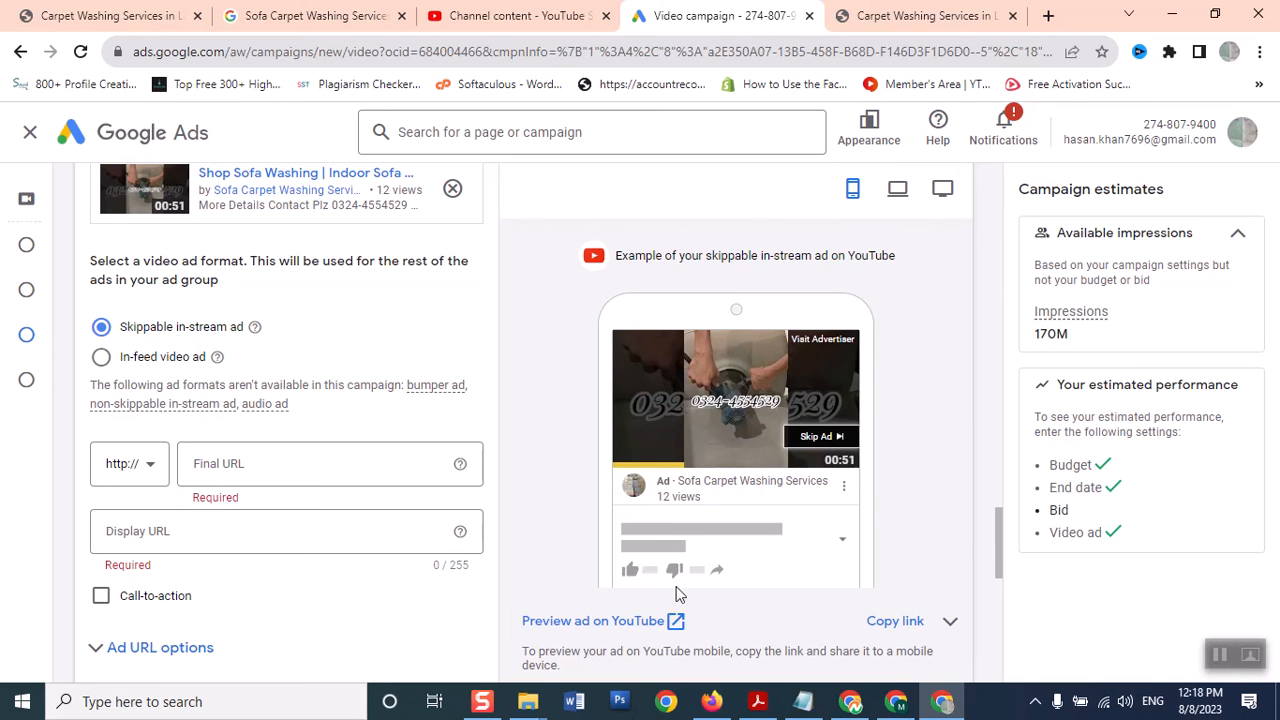
scroll(996, 527, down, 1)
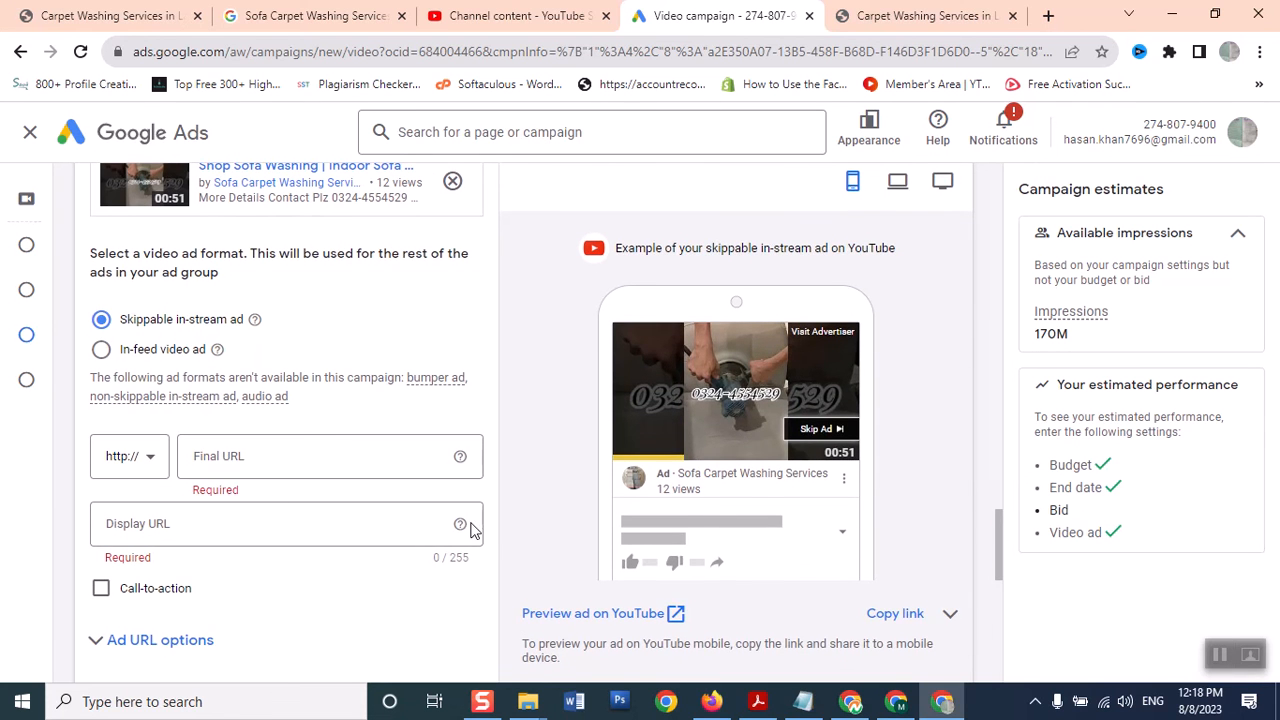
Paste the shorts link as both the Final URL and the Display URL
click(253, 463)
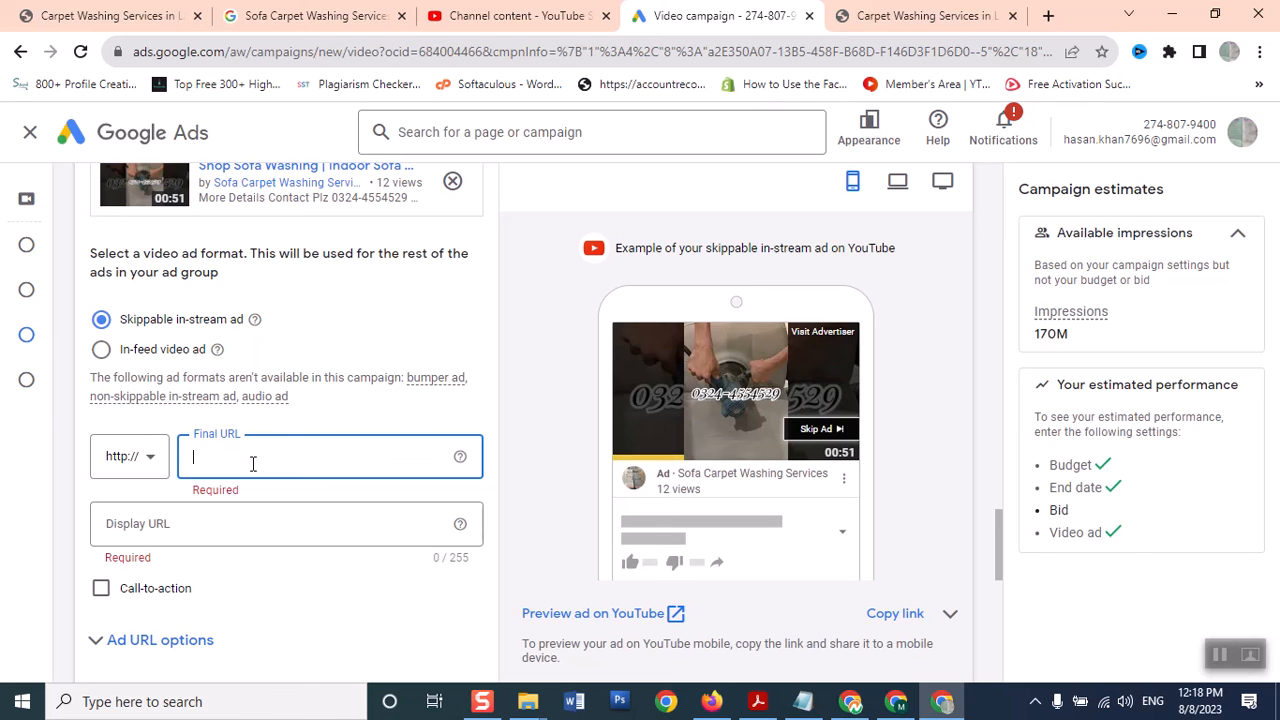
key(ctrl+v)
click(244, 523)
key(ctrl+v)
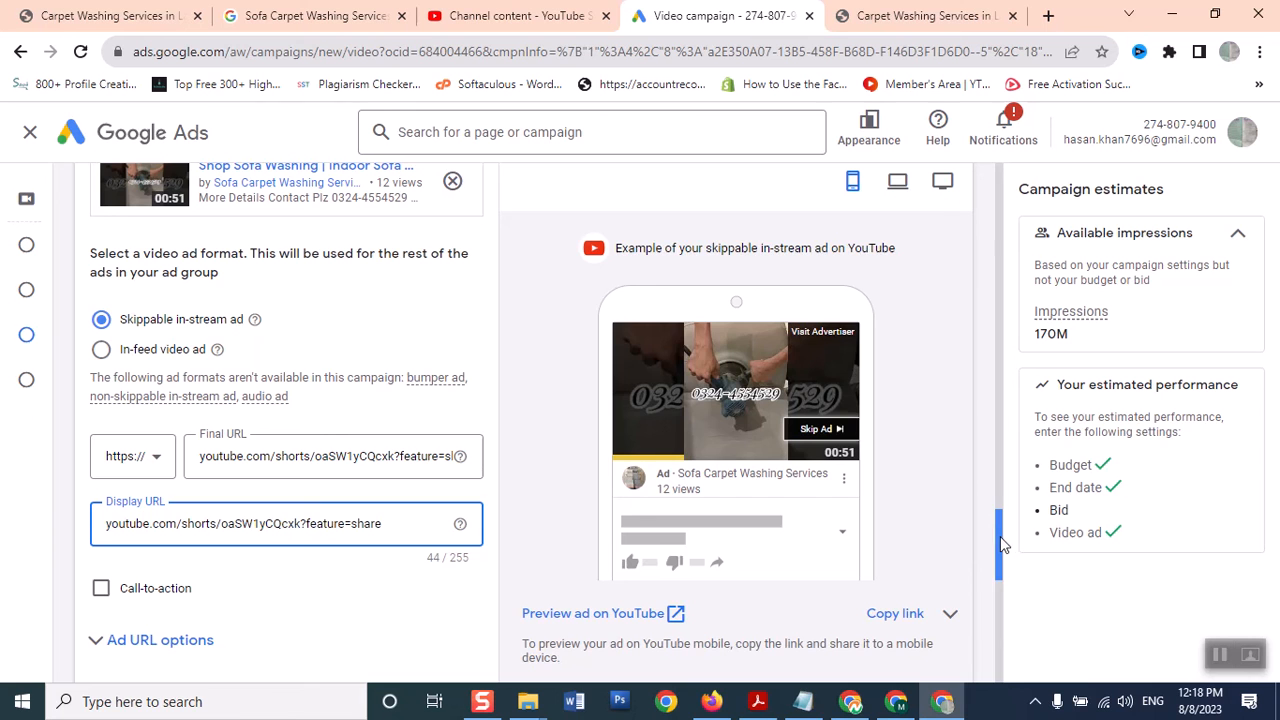
drag(997, 537, 986, 567)
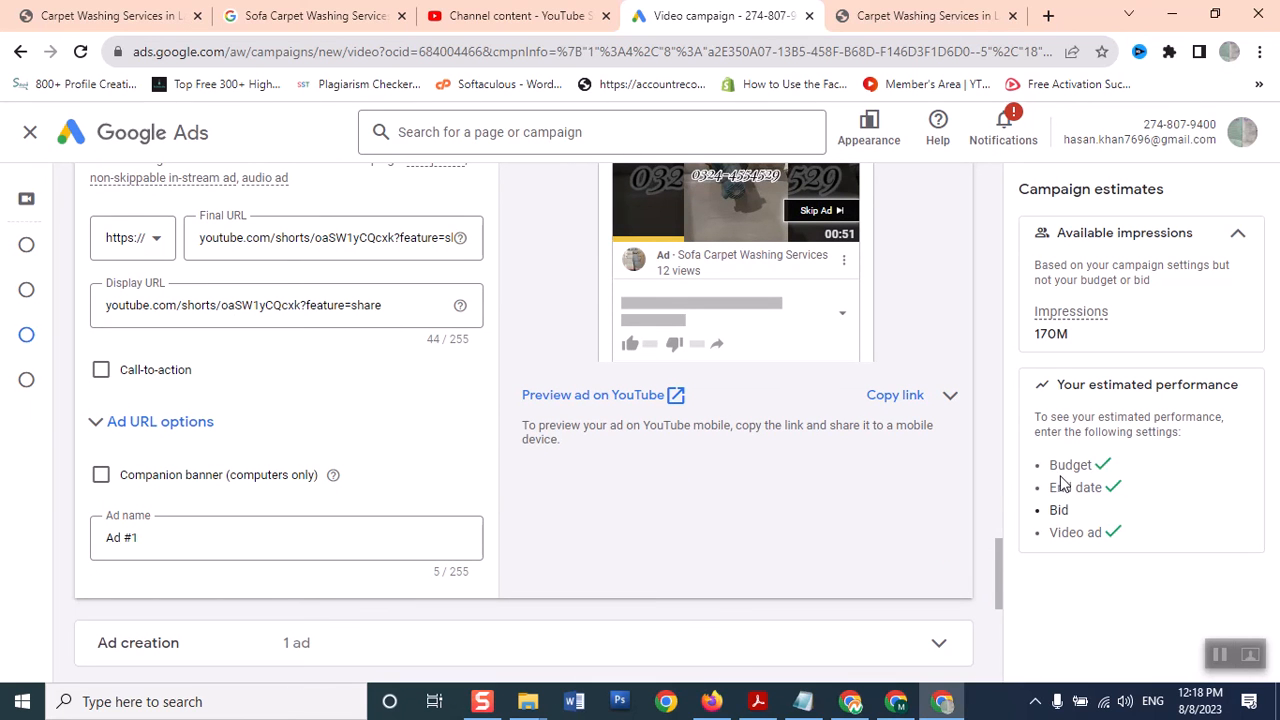
drag(1000, 556, 973, 525)
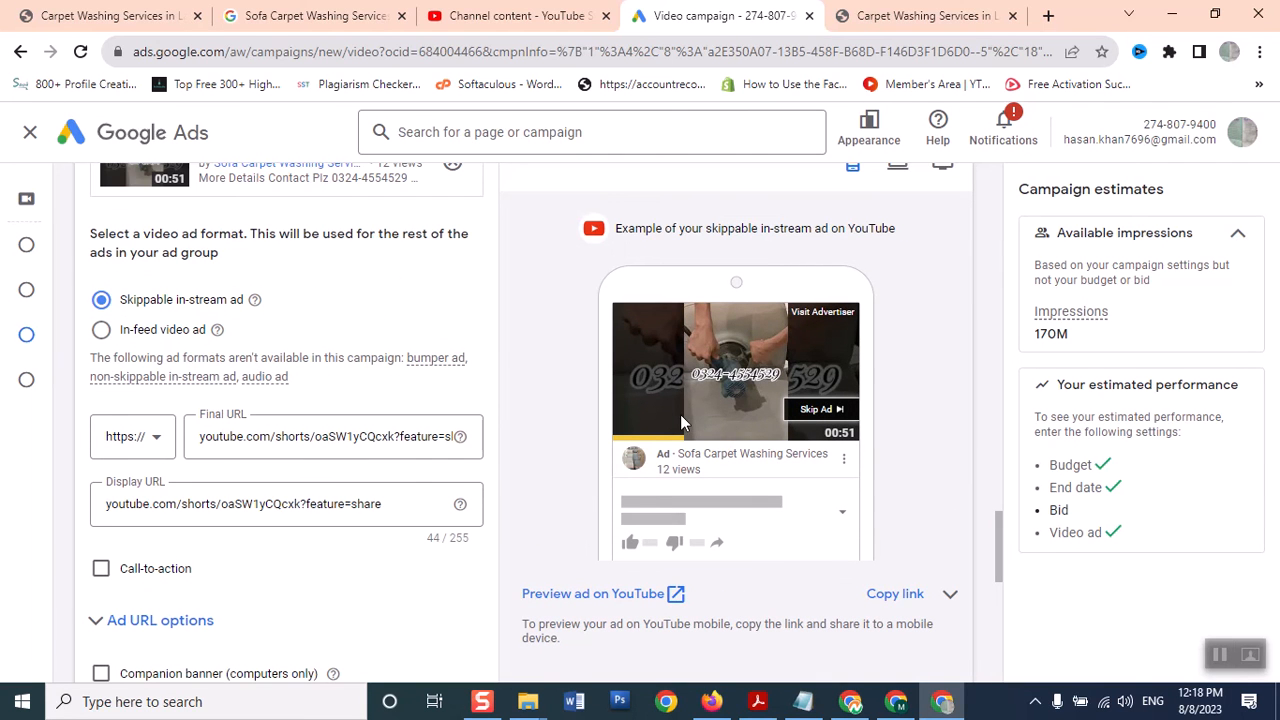
Enter a maximum CPV bid of PKR 3 and create the campaign
drag(997, 537, 988, 628)
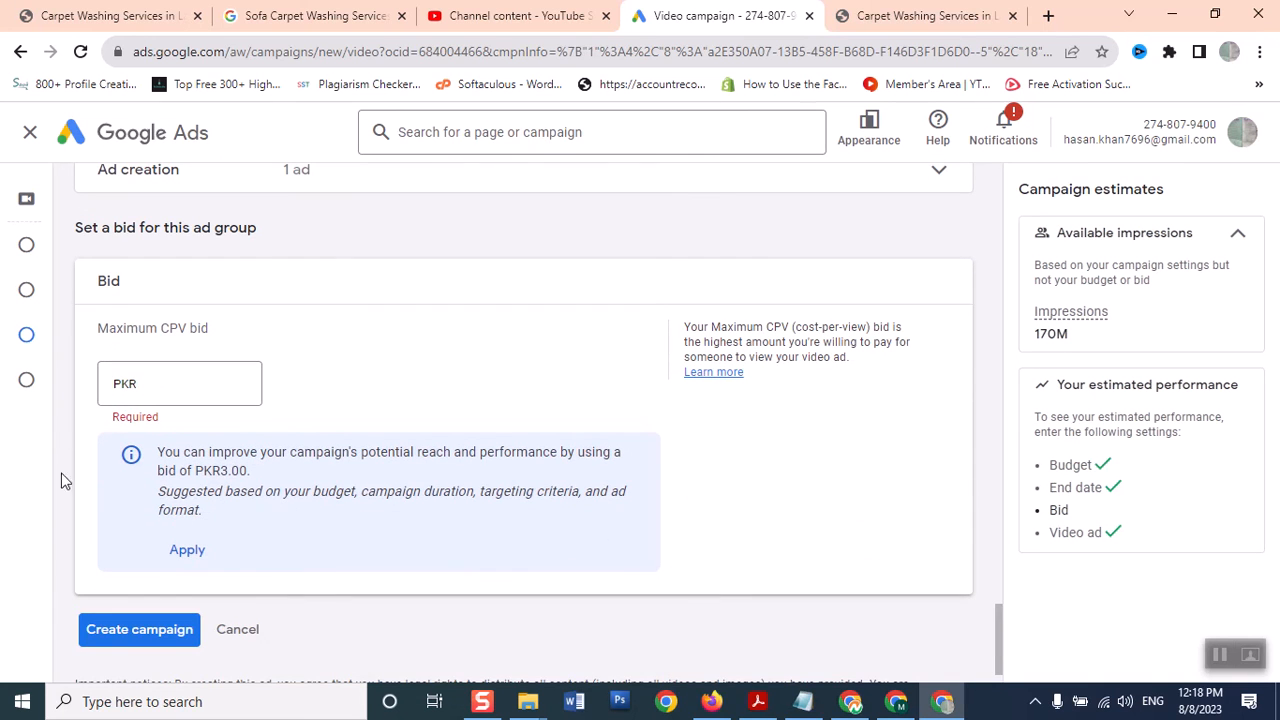
click(221, 381)
text(1)
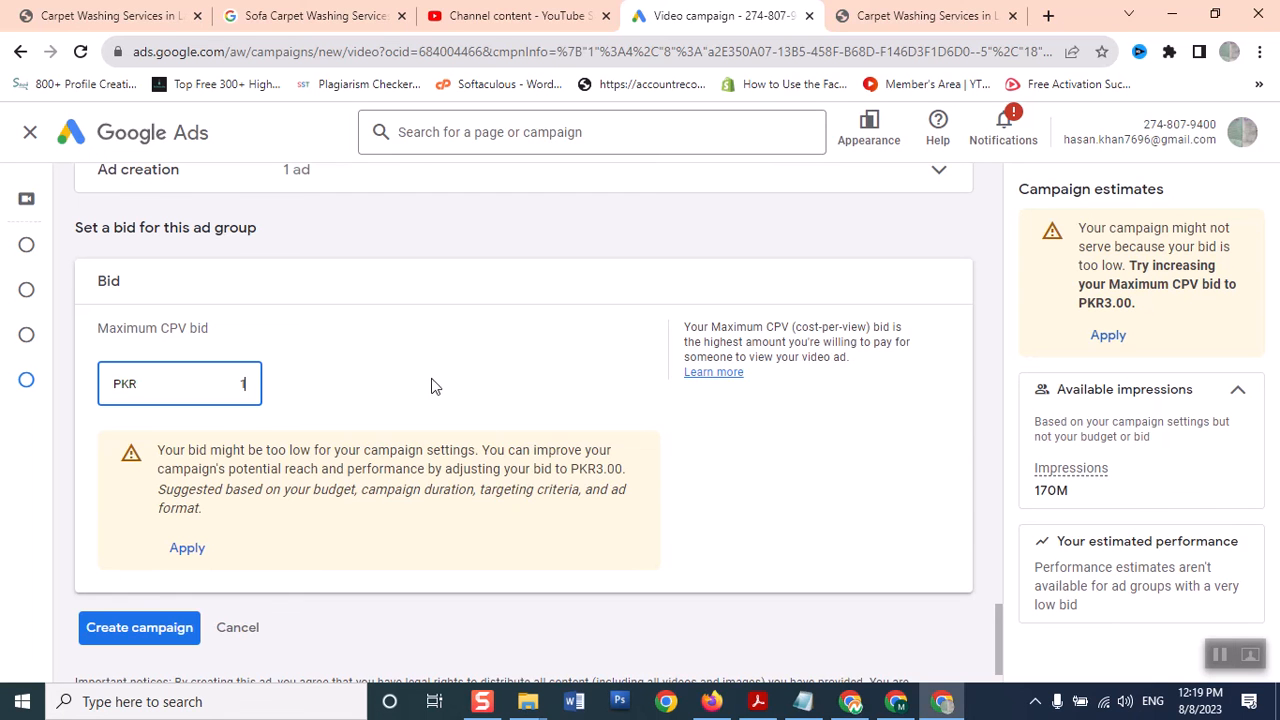
drag(208, 380, 355, 394)
text(3)
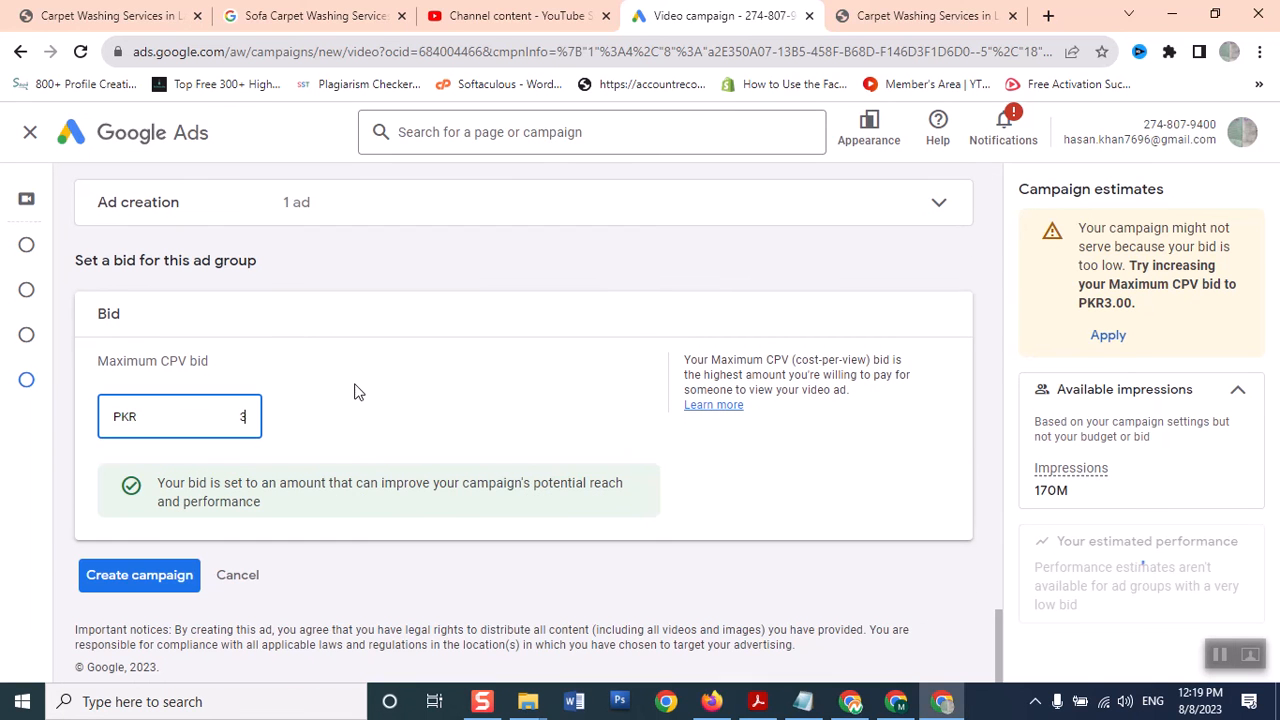
click(705, 487)
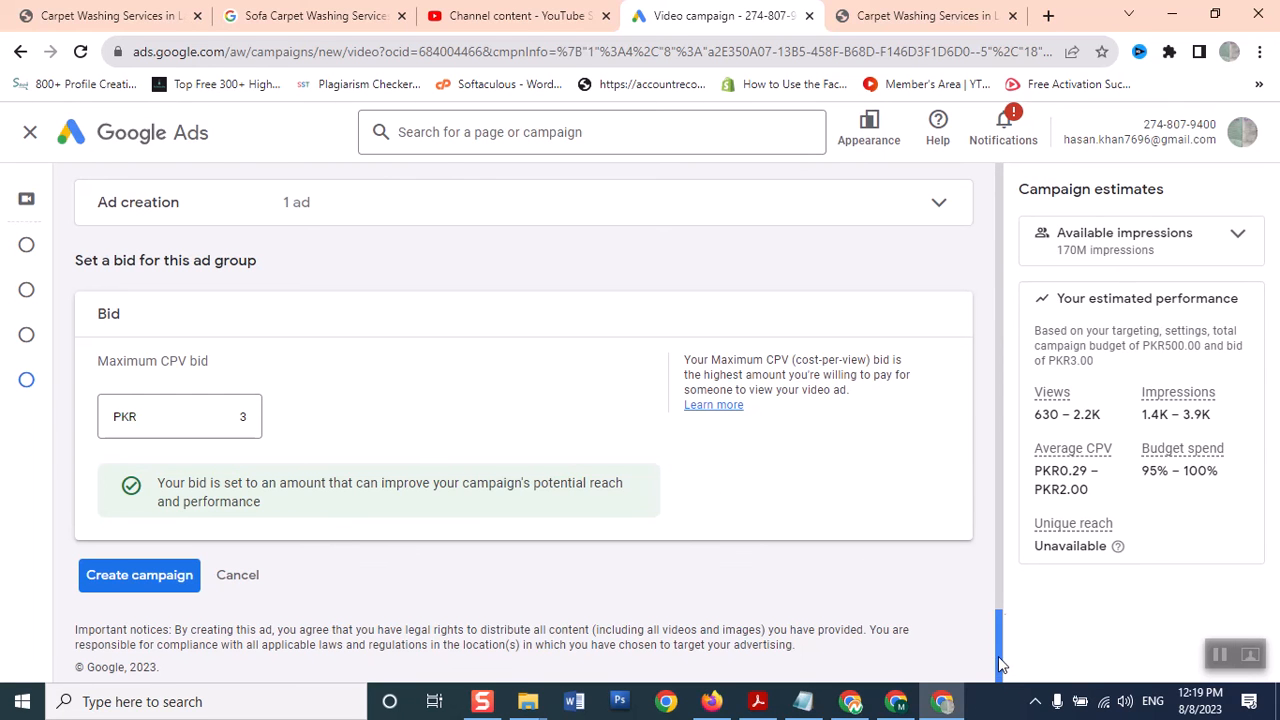
click(118, 592)
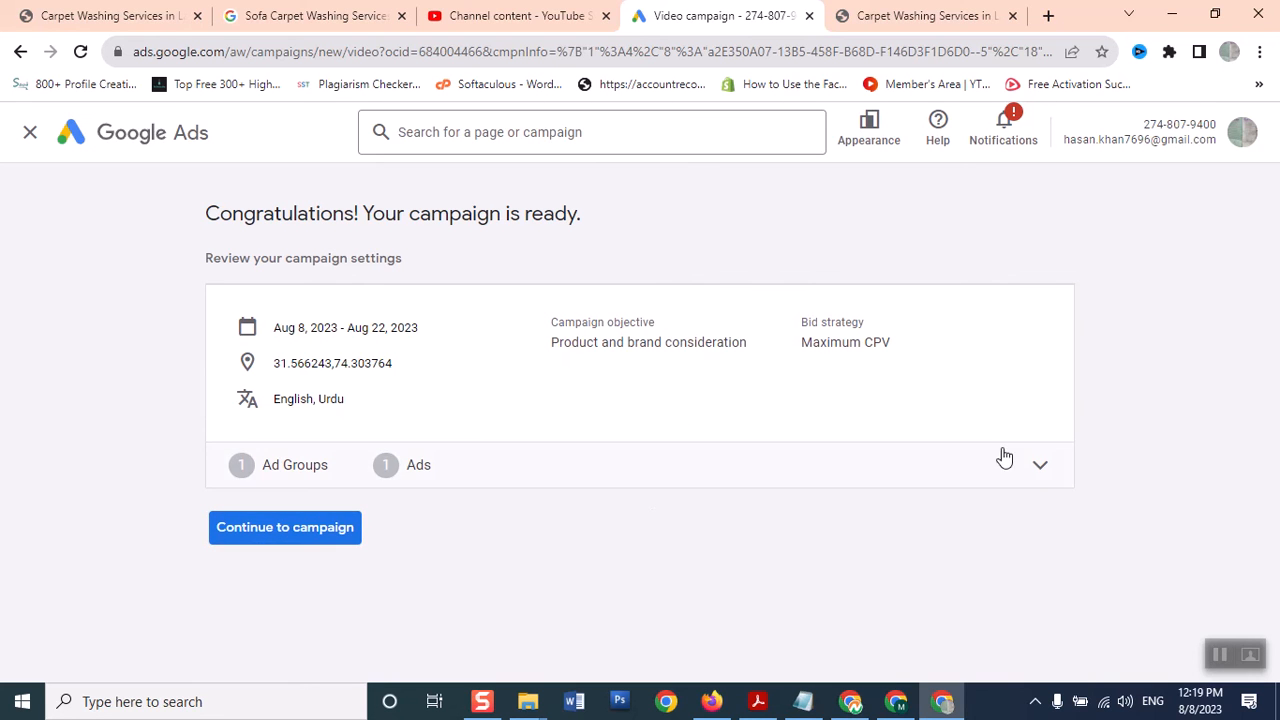
Review the ad group summary, continue to the campaign's Ad groups page, then go back to YouTube Studio
click(1036, 470)
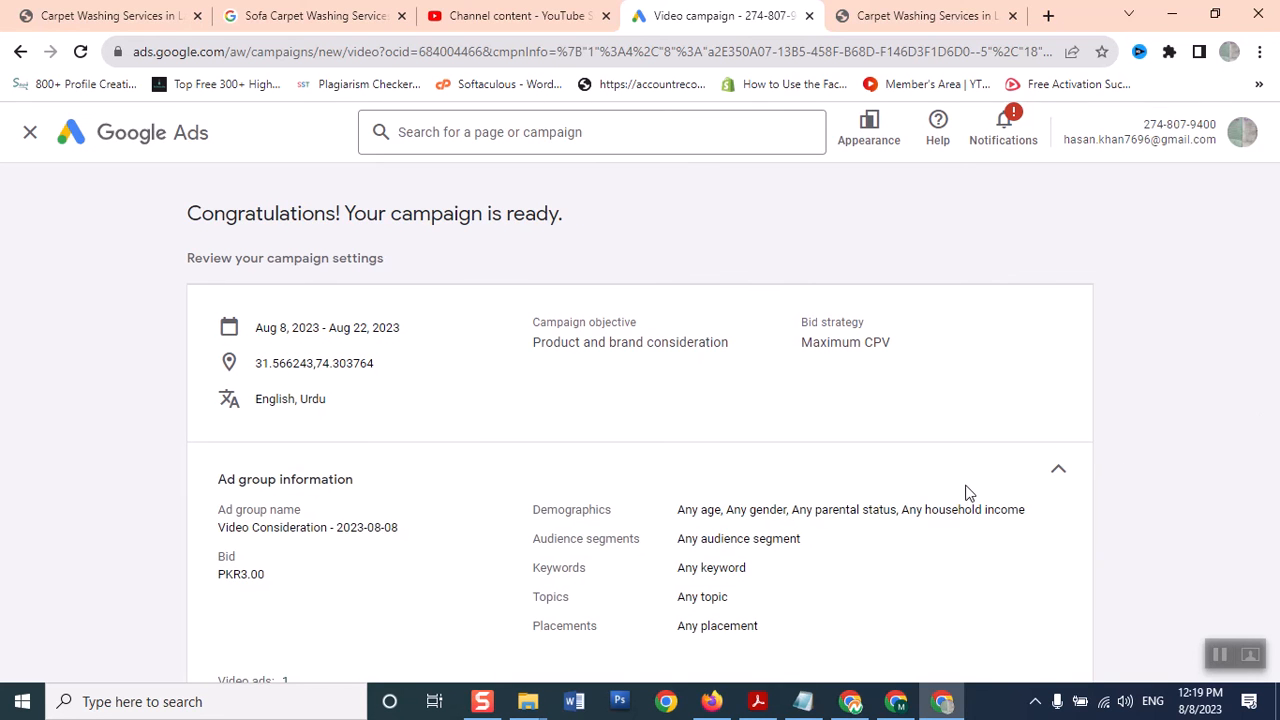
click(1052, 476)
click(309, 537)
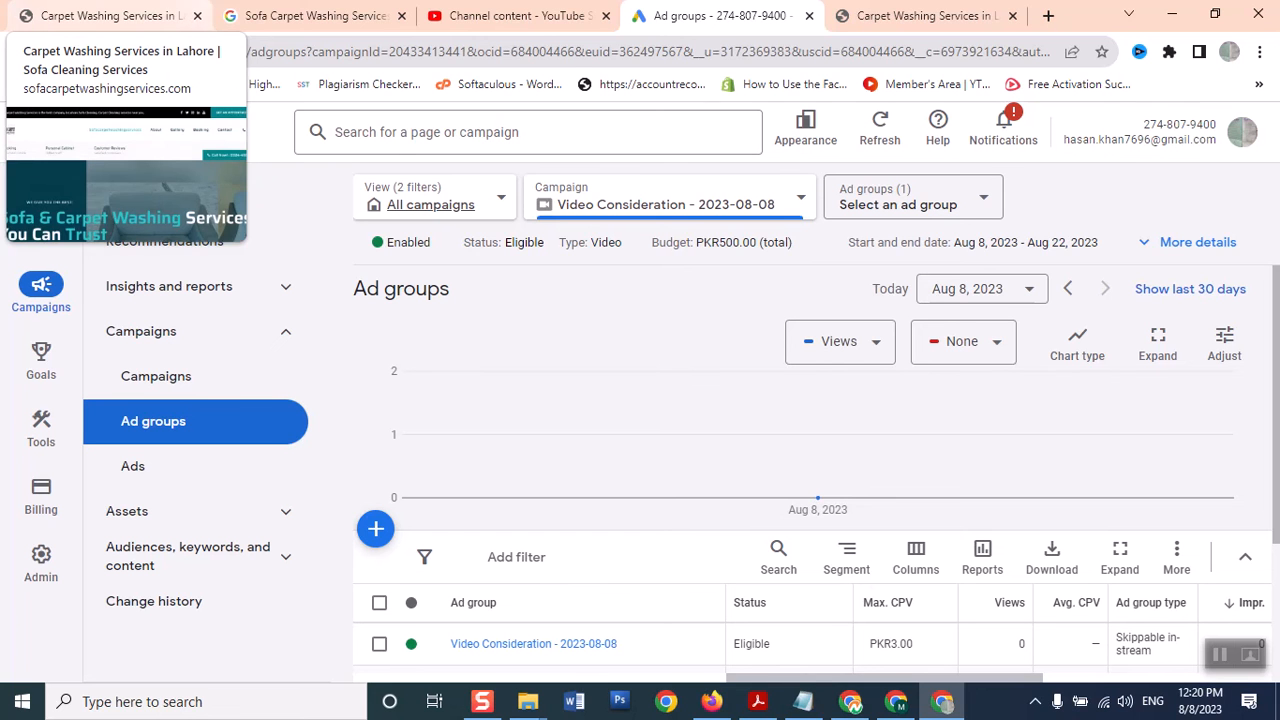
click(503, 16)
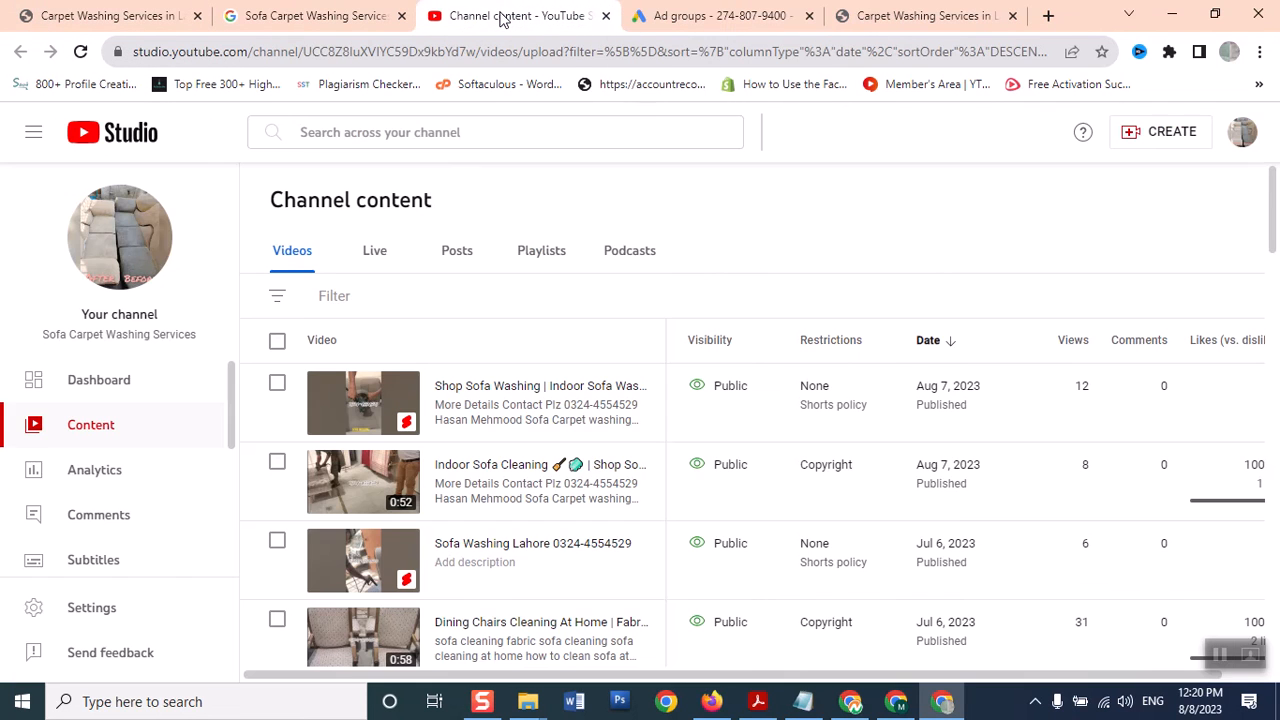